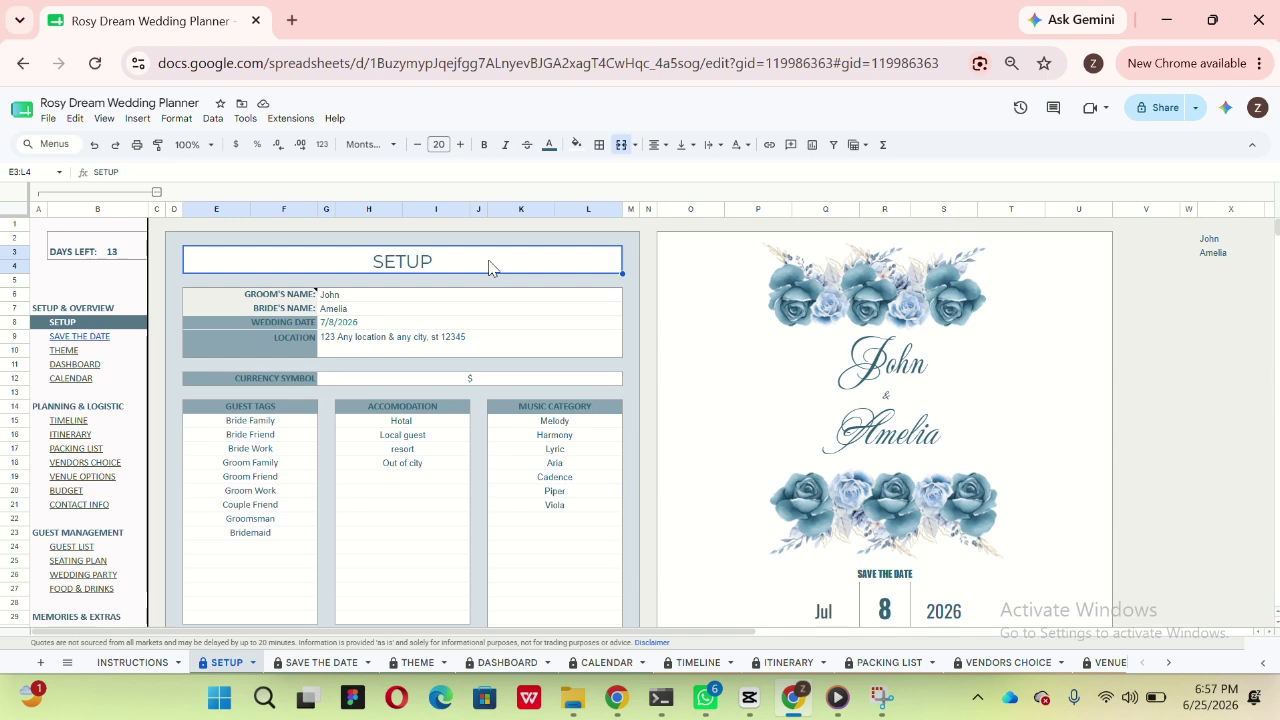
# Step: Review the Setup sheet's groom's name, bride's name, wedding date, location and currency symbol fields
pyautogui.doubleClick(489, 267)
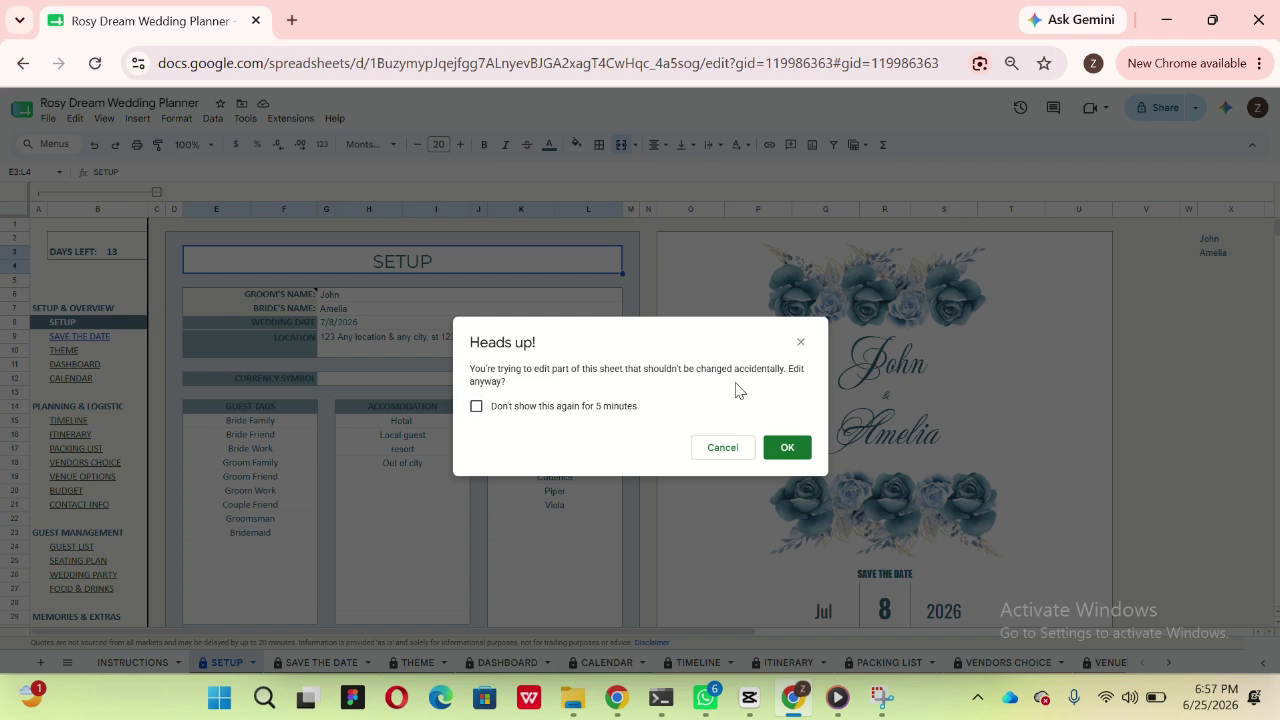
pyautogui.click(801, 345)
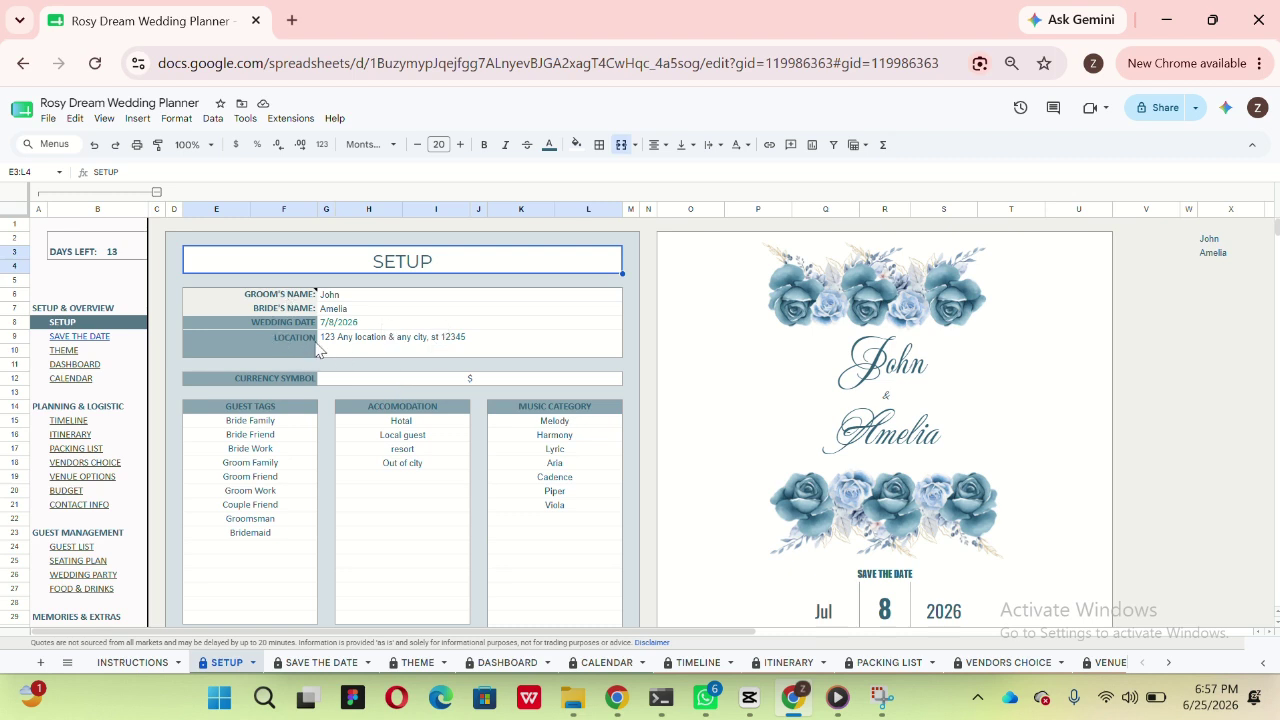
pyautogui.click(368, 296)
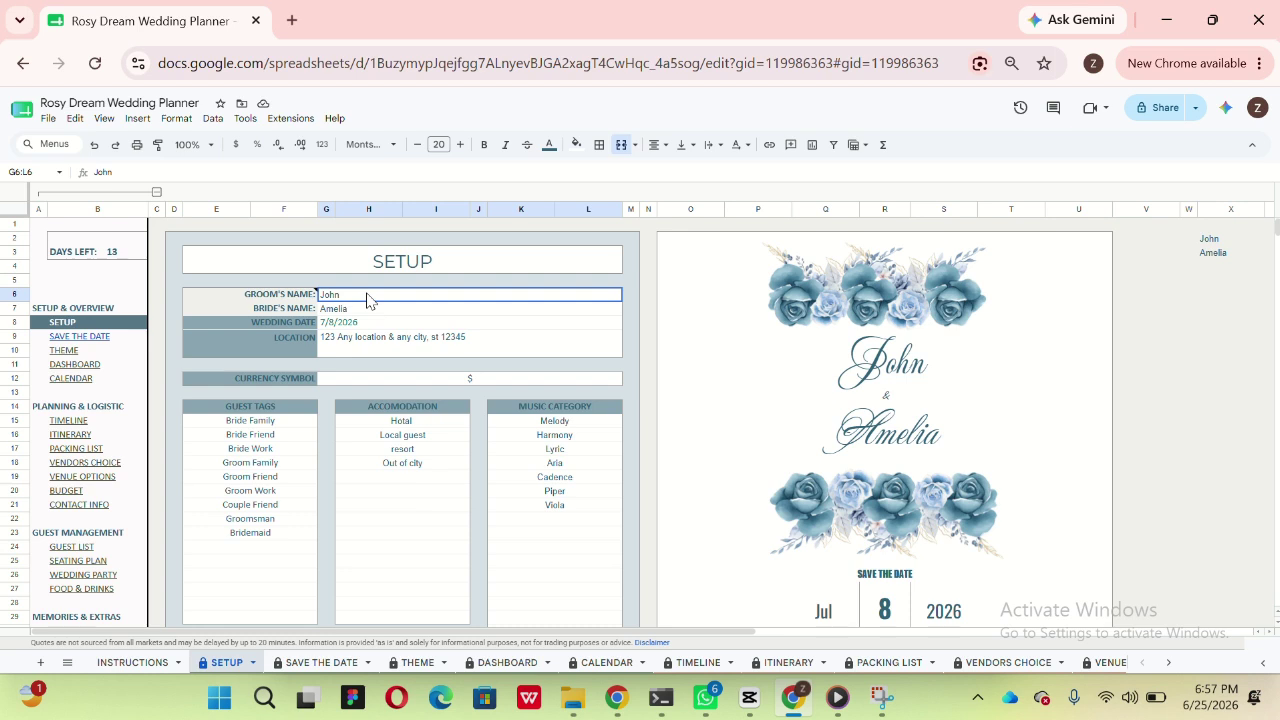
pyautogui.moveTo(368, 296); pyautogui.dragTo(383, 333)
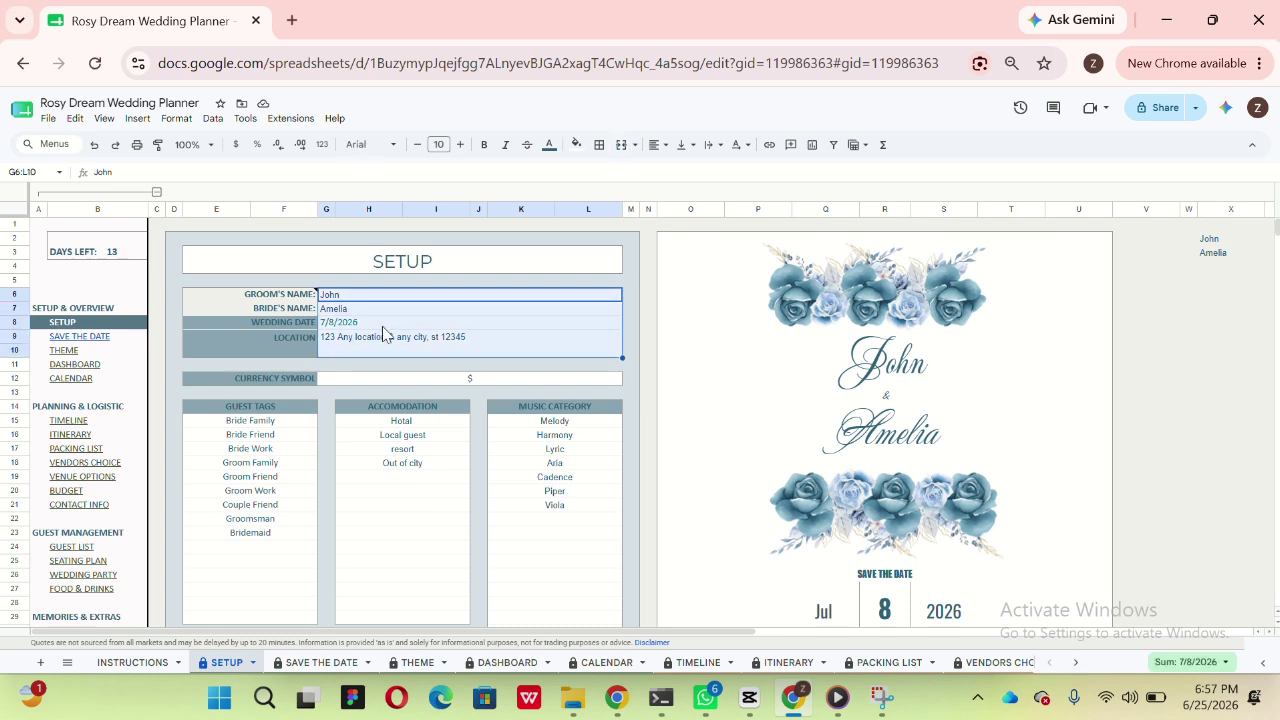
pyautogui.press('Down')
pyautogui.click(487, 325)
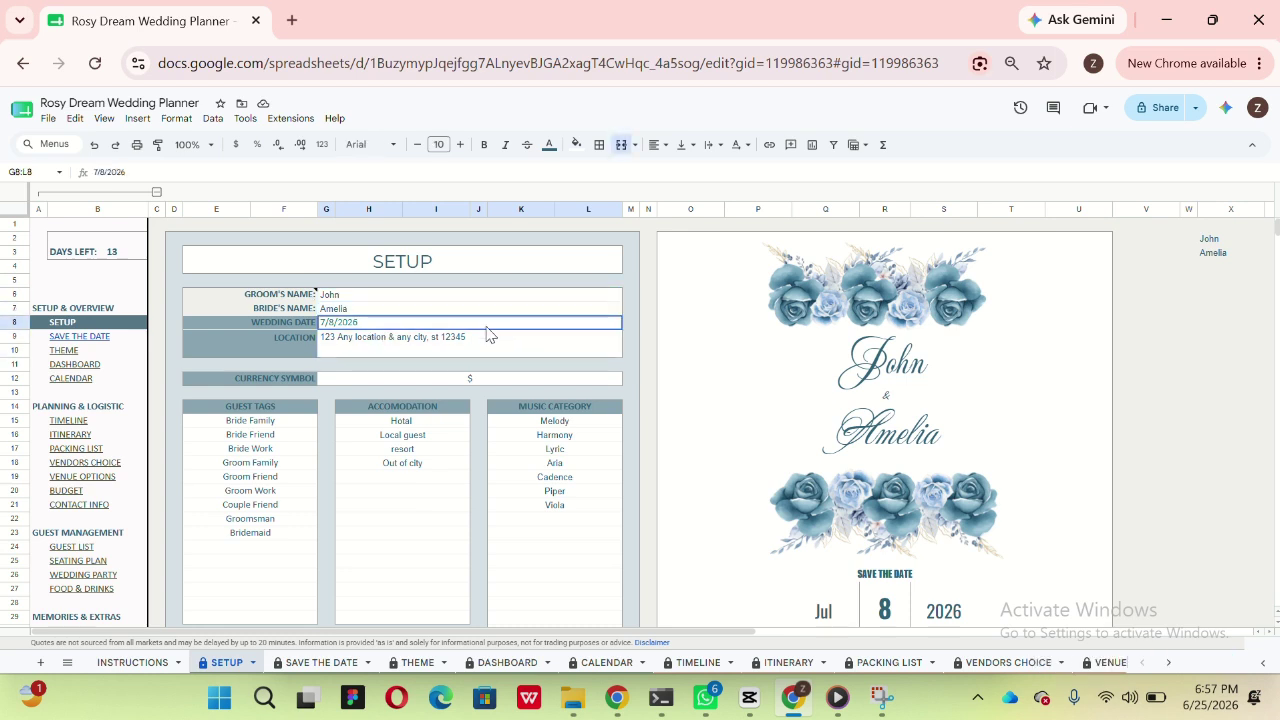
pyautogui.click(292, 342)
pyautogui.press('Up')
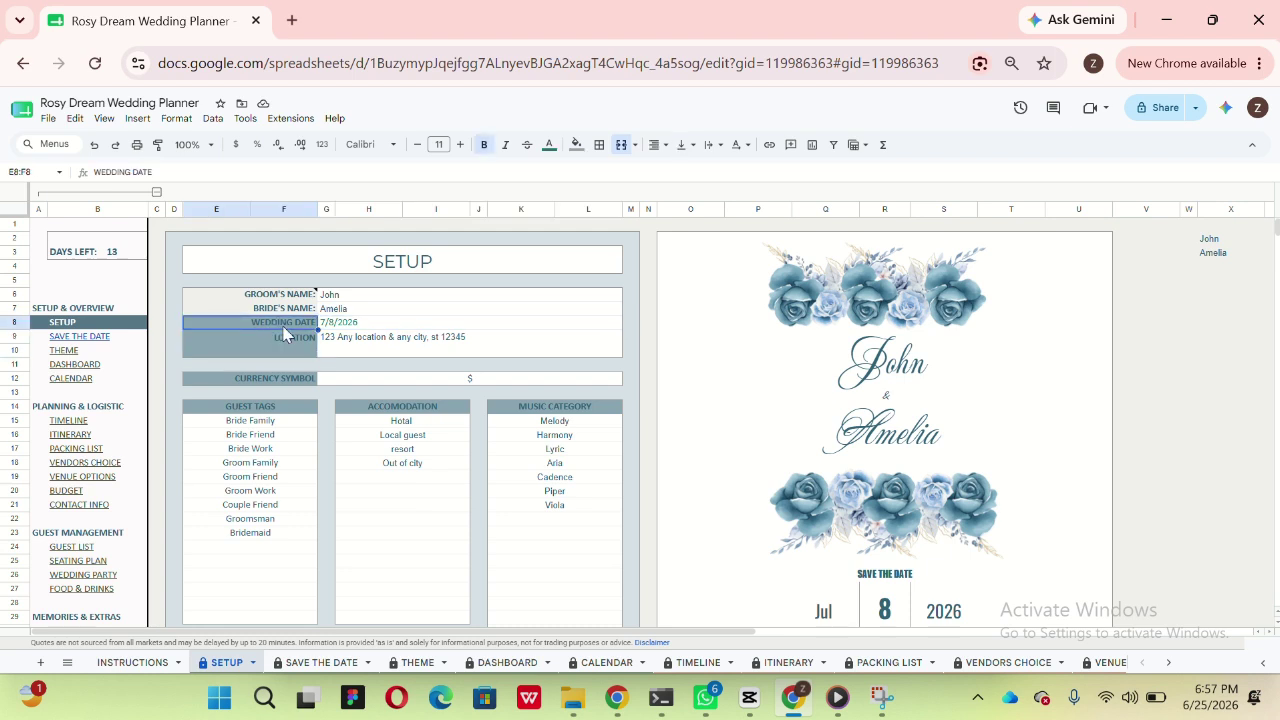
pyautogui.click(397, 296)
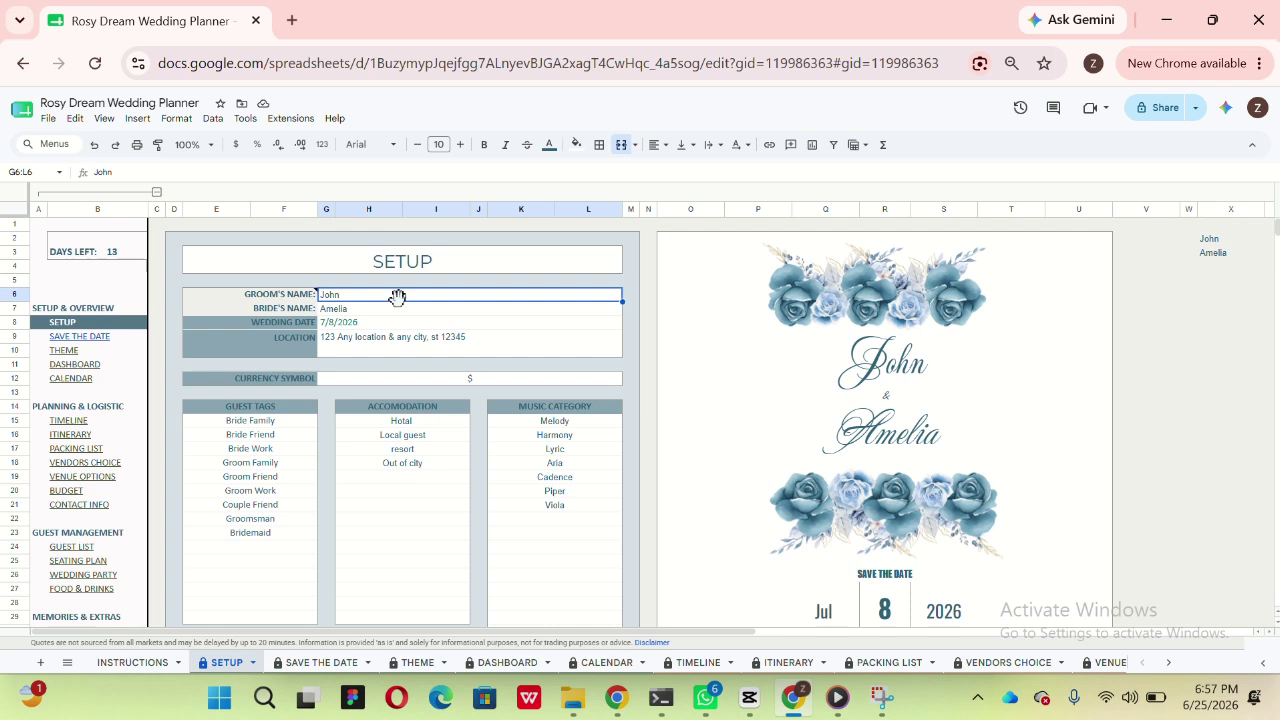
pyautogui.click(426, 308)
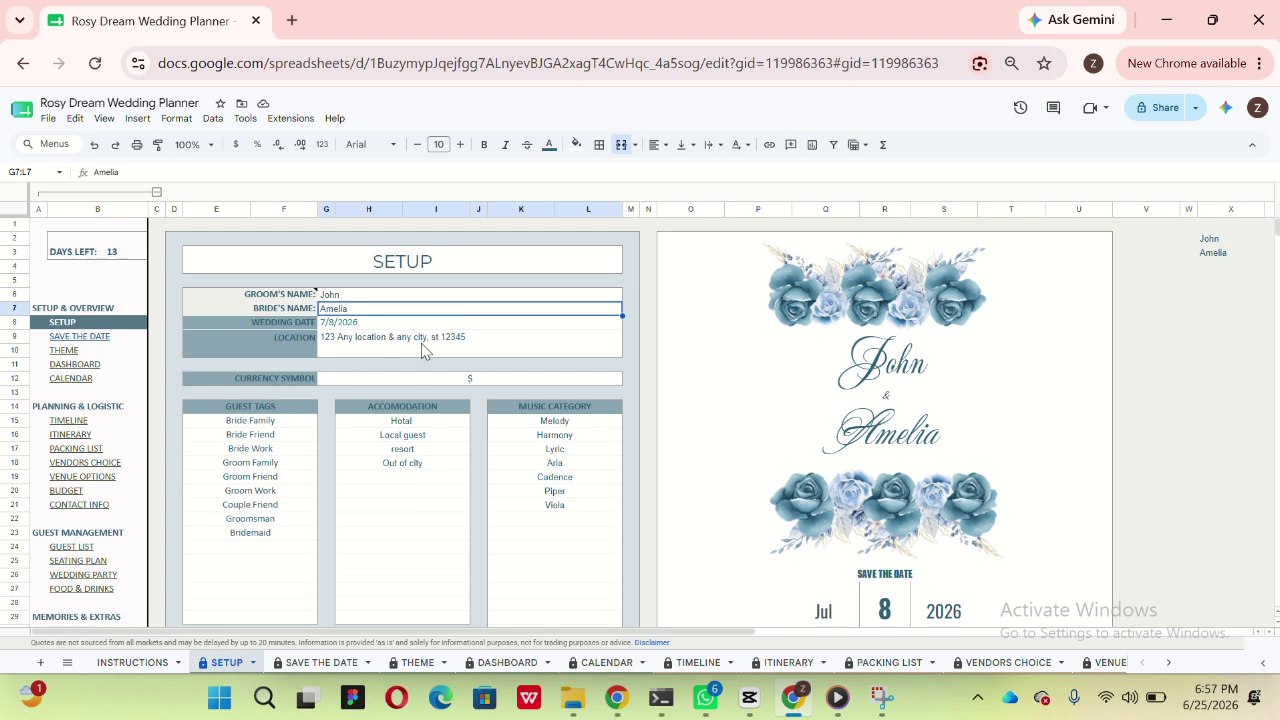
pyautogui.click(424, 349)
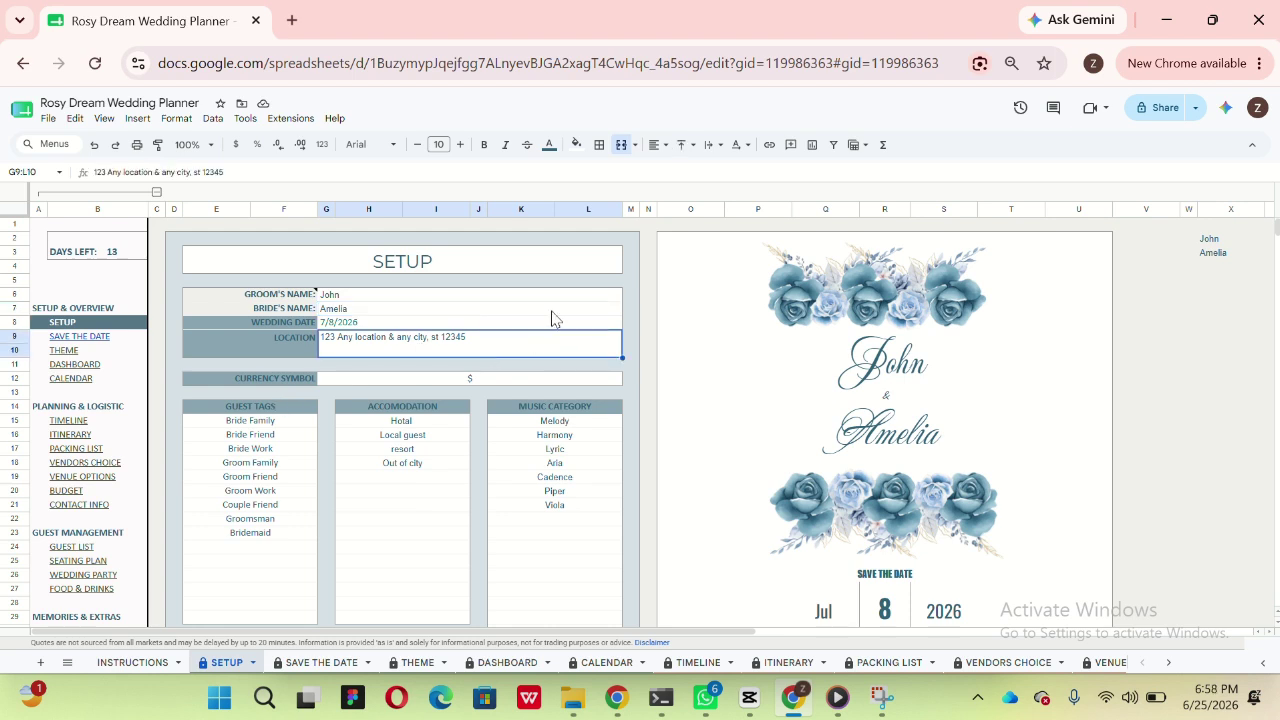
pyautogui.click(417, 298)
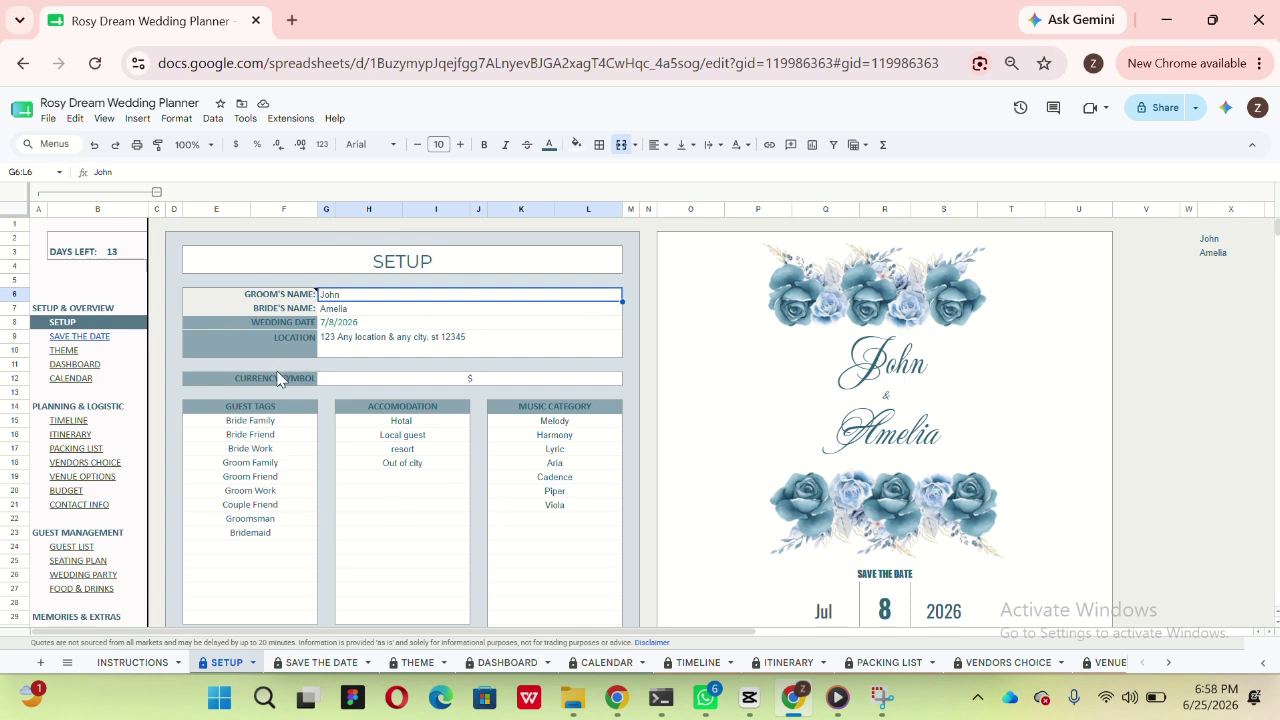
pyautogui.moveTo(466, 304); pyautogui.dragTo(427, 340)
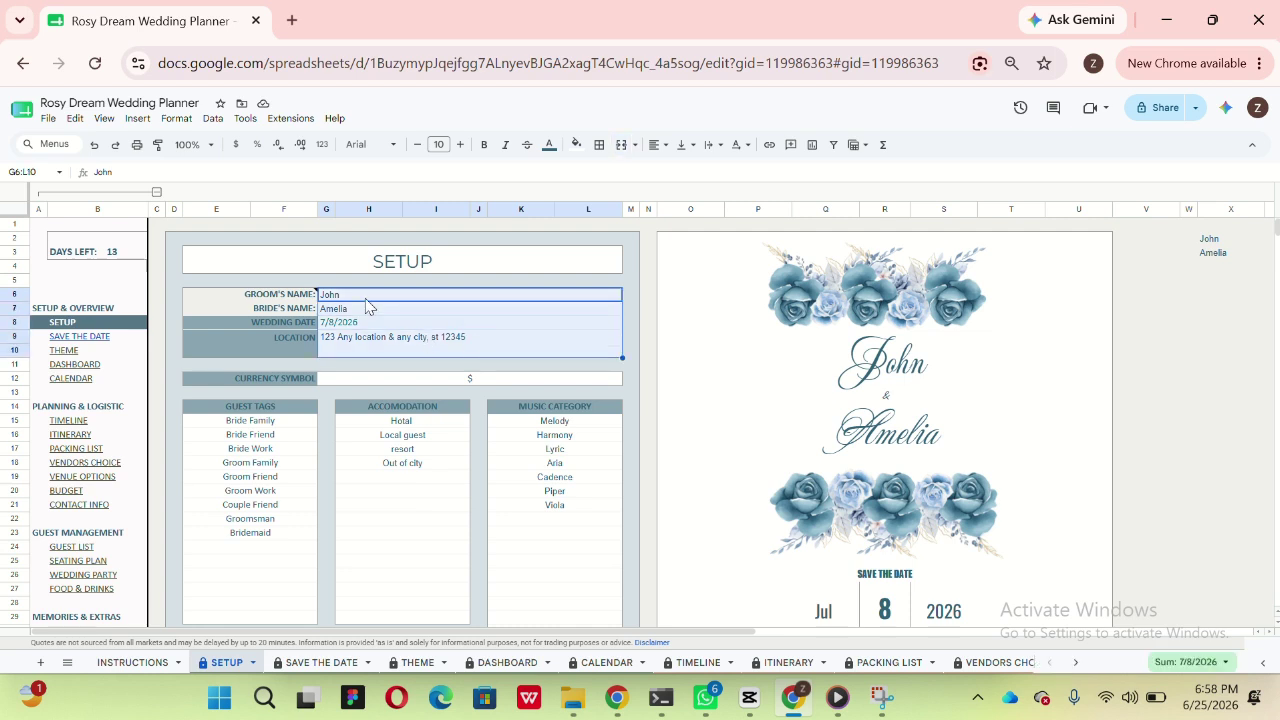
pyautogui.click(443, 348)
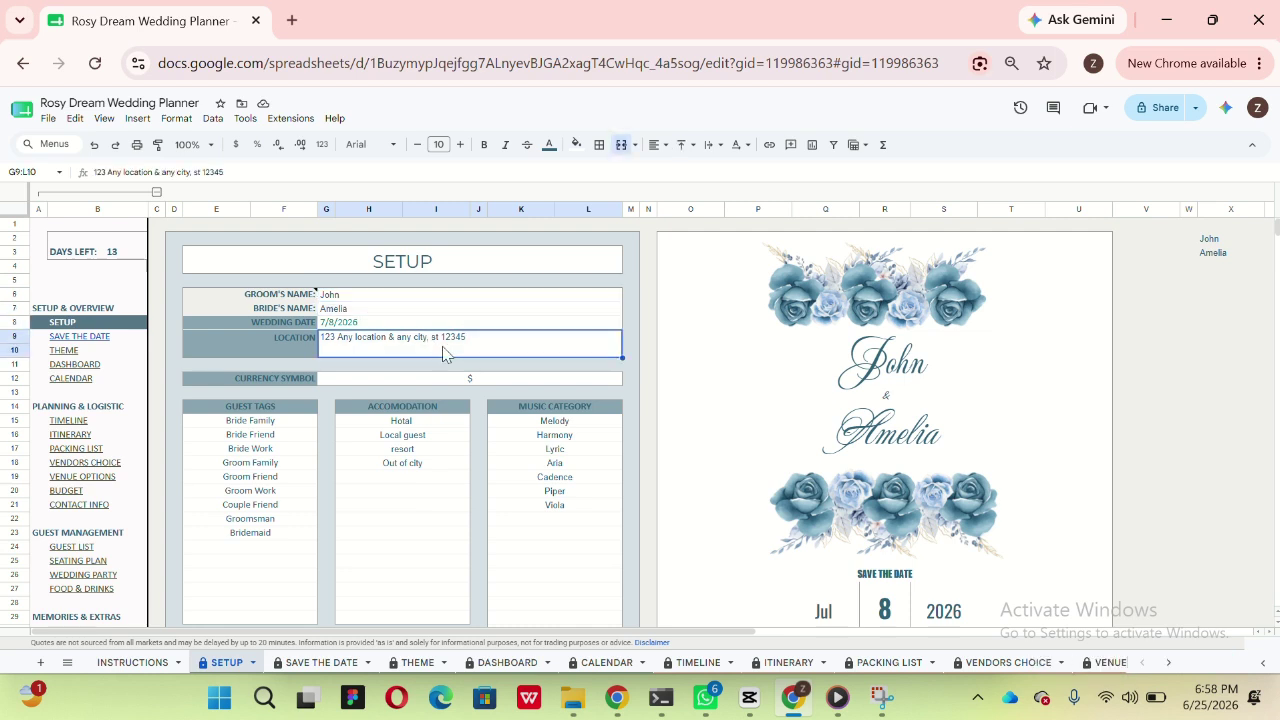
pyautogui.click(459, 381)
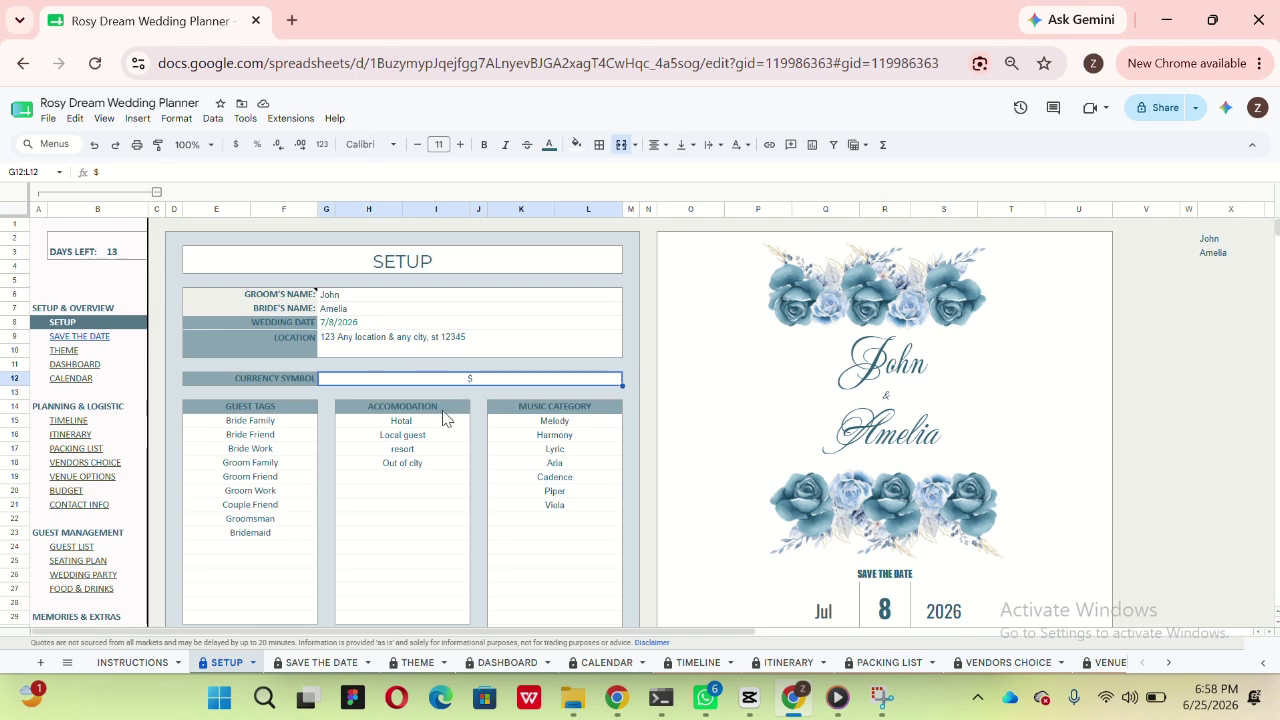
# Step: Examine the Setup sheet's guest tags, accommodation, music category, roles and financial supporter lists and the save-the-date preview
pyautogui.scroll(-4, 443, 418)
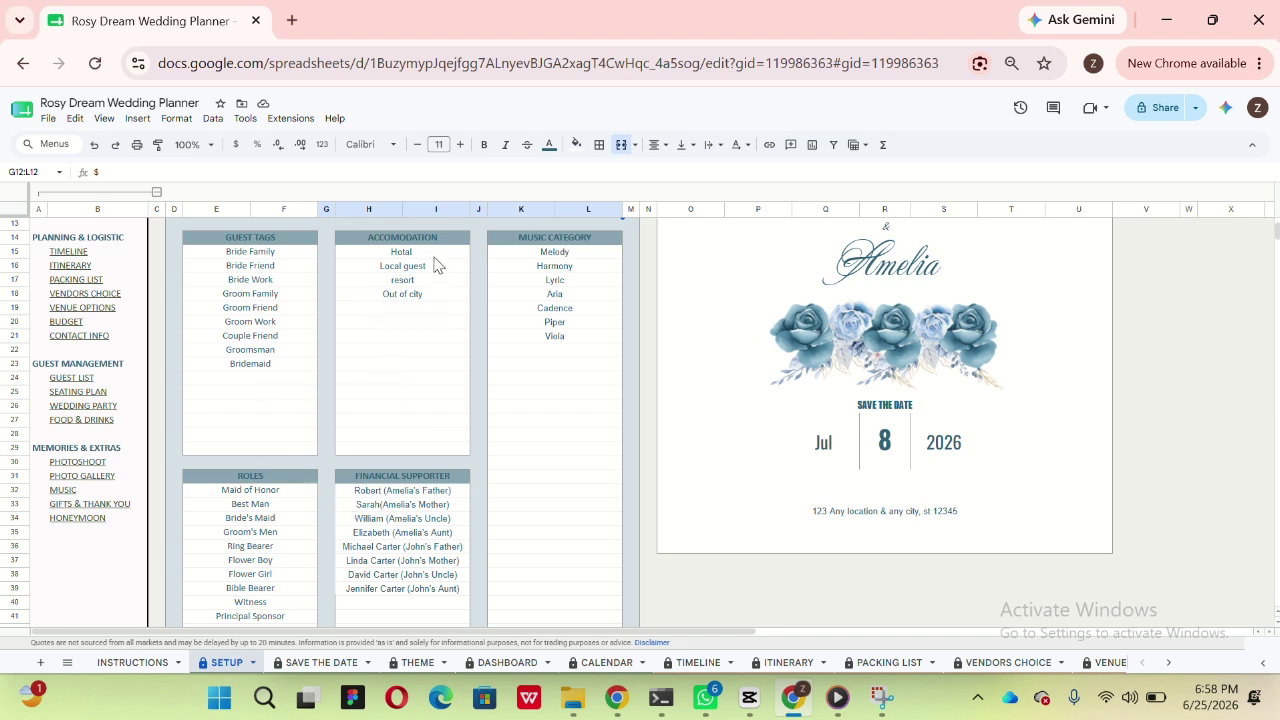
pyautogui.moveTo(434, 254); pyautogui.dragTo(434, 338)
pyautogui.click(434, 339)
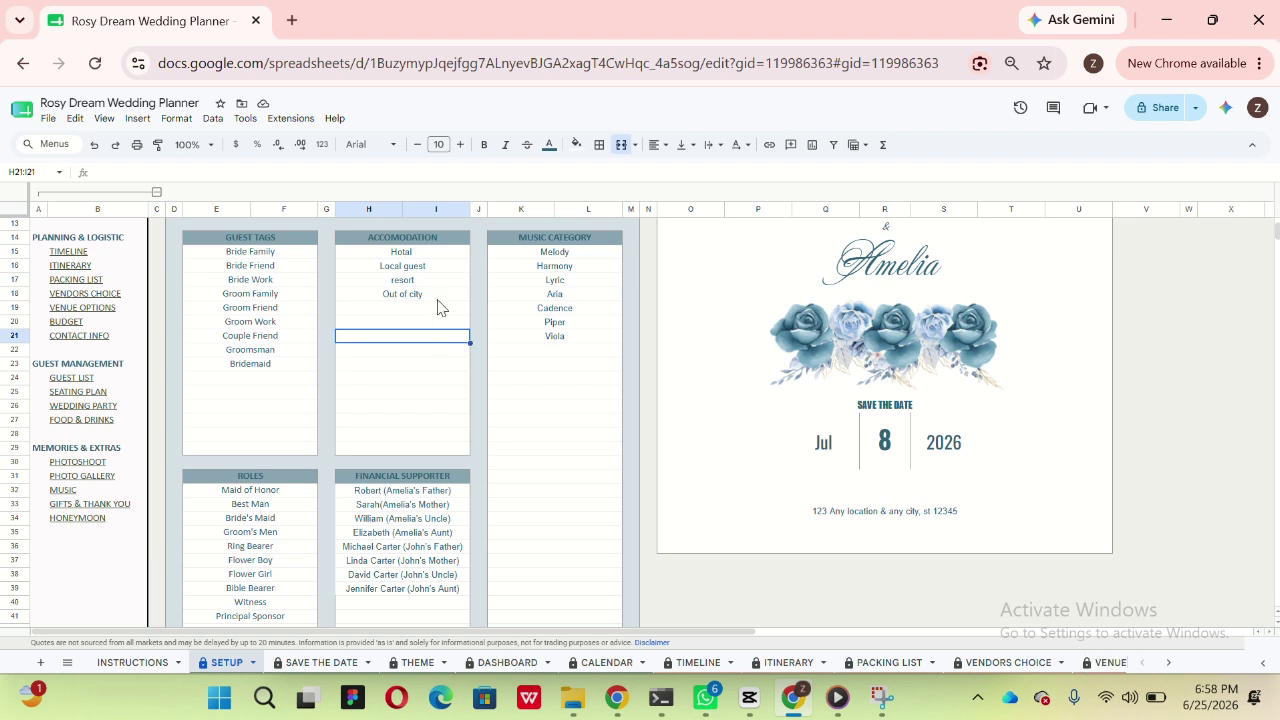
pyautogui.click(437, 307)
pyautogui.click(437, 321)
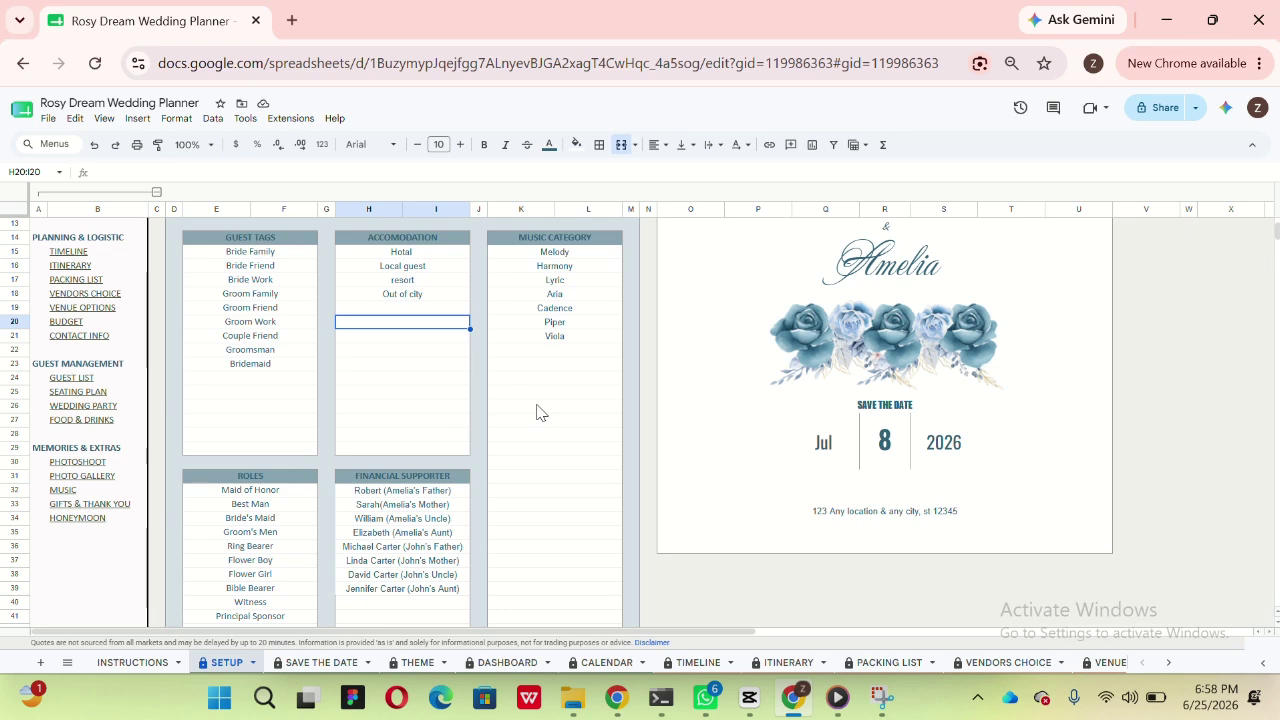
pyautogui.scroll(4, 536, 412)
pyautogui.scroll(-5, 536, 412)
pyautogui.hscroll(3, 536, 412)
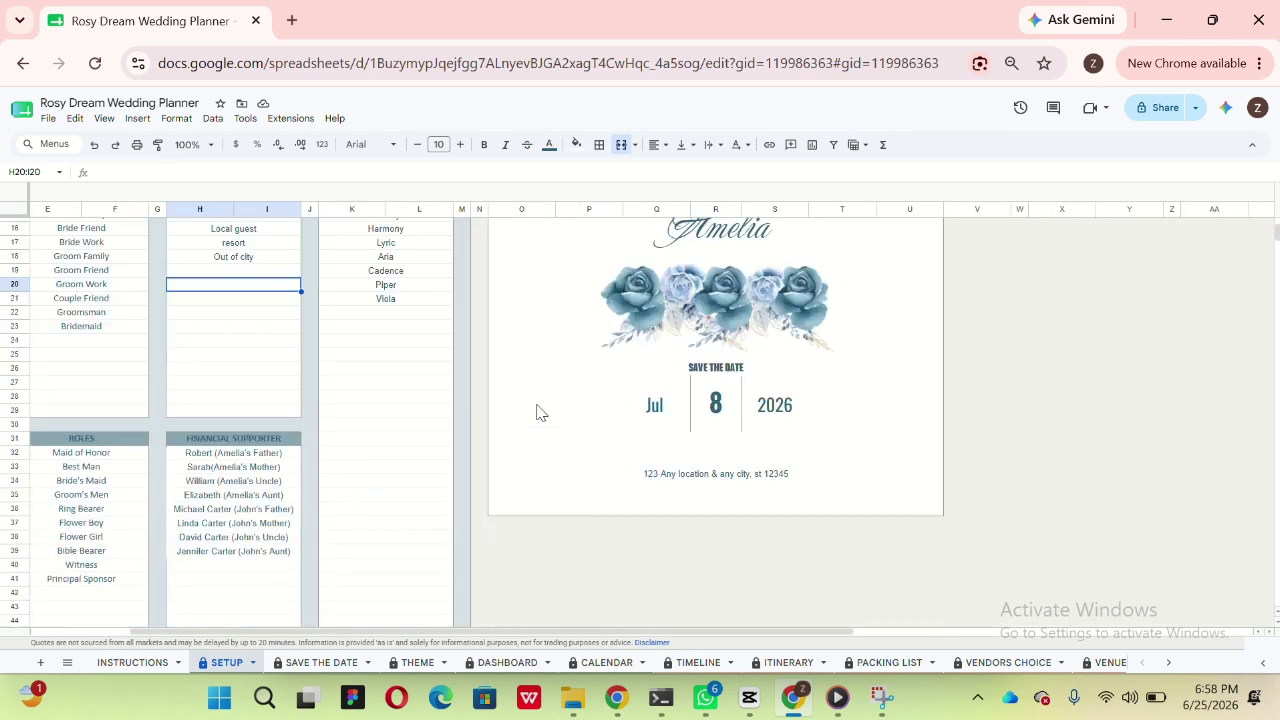
pyautogui.scroll(3, 536, 412)
pyautogui.scroll(-3, 536, 412)
pyautogui.scroll(3, 536, 412)
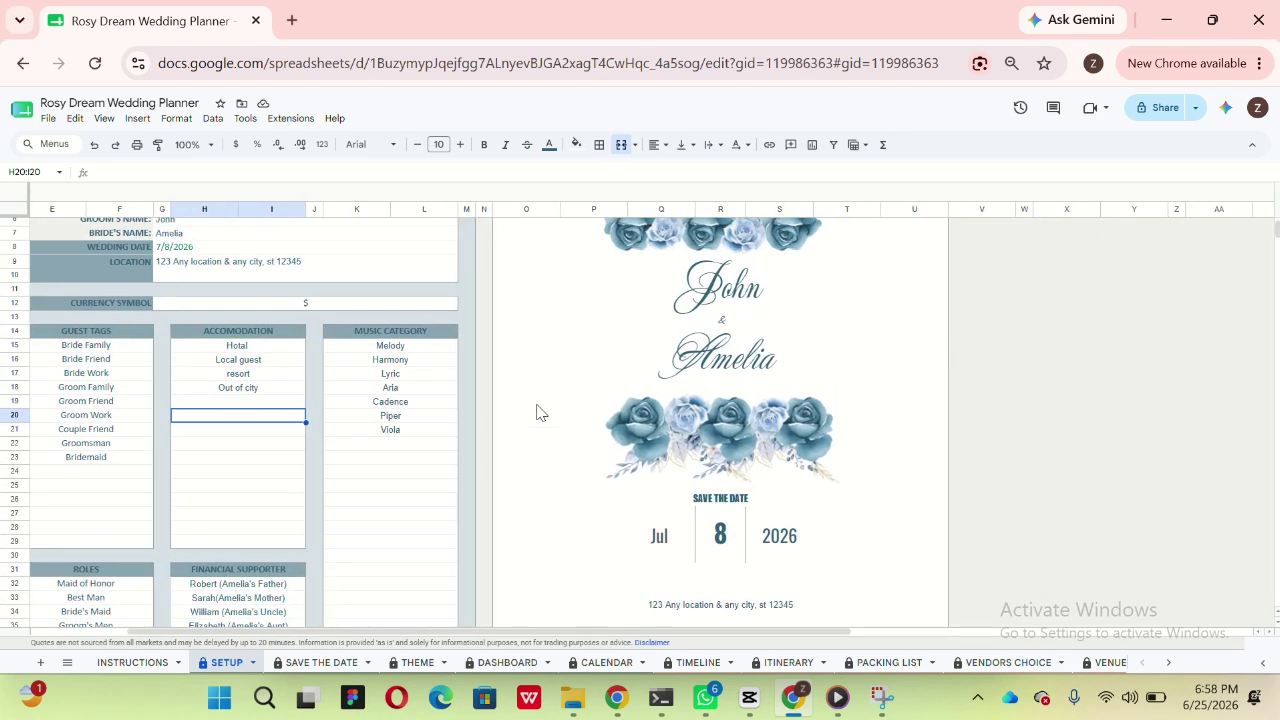
pyautogui.hscroll(-3, 536, 412)
# Step: View the Guest List sheet through the planner's navigation links, and return to the Setup sheet
pyautogui.moveTo(42, 226); pyautogui.dragTo(109, 371)
pyautogui.scroll(2, 109, 372)
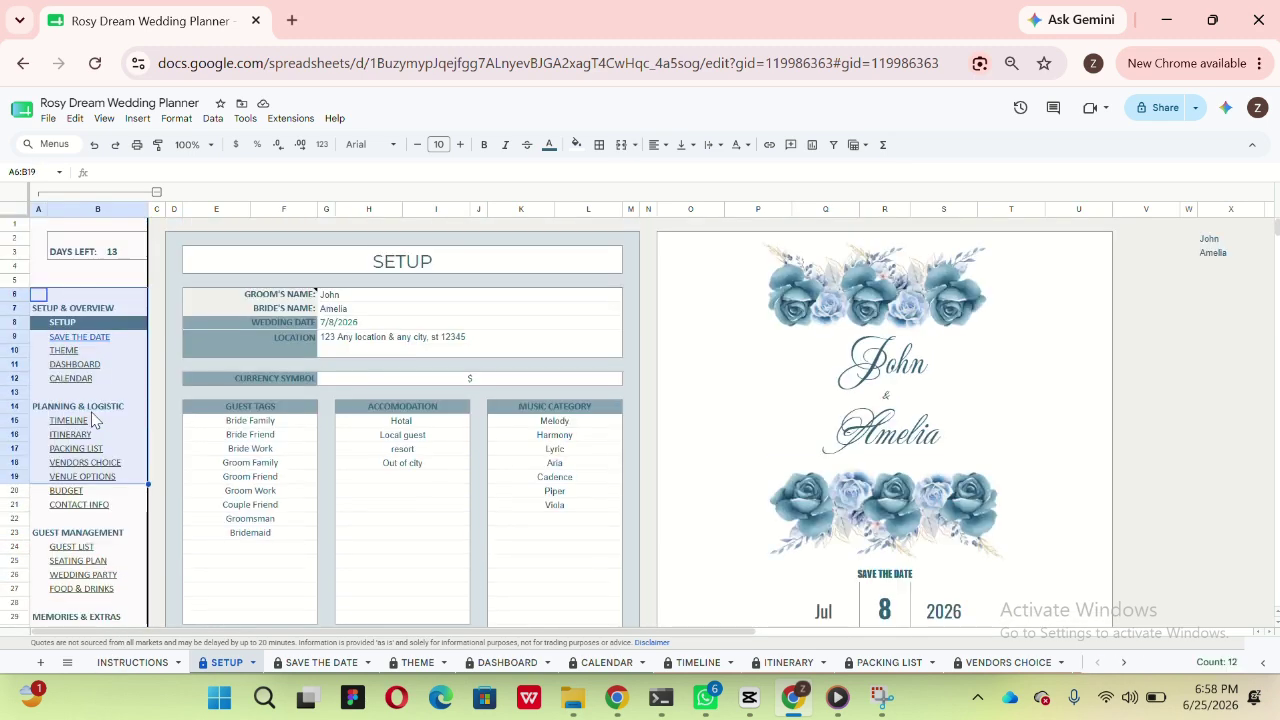
pyautogui.moveTo(133, 557)
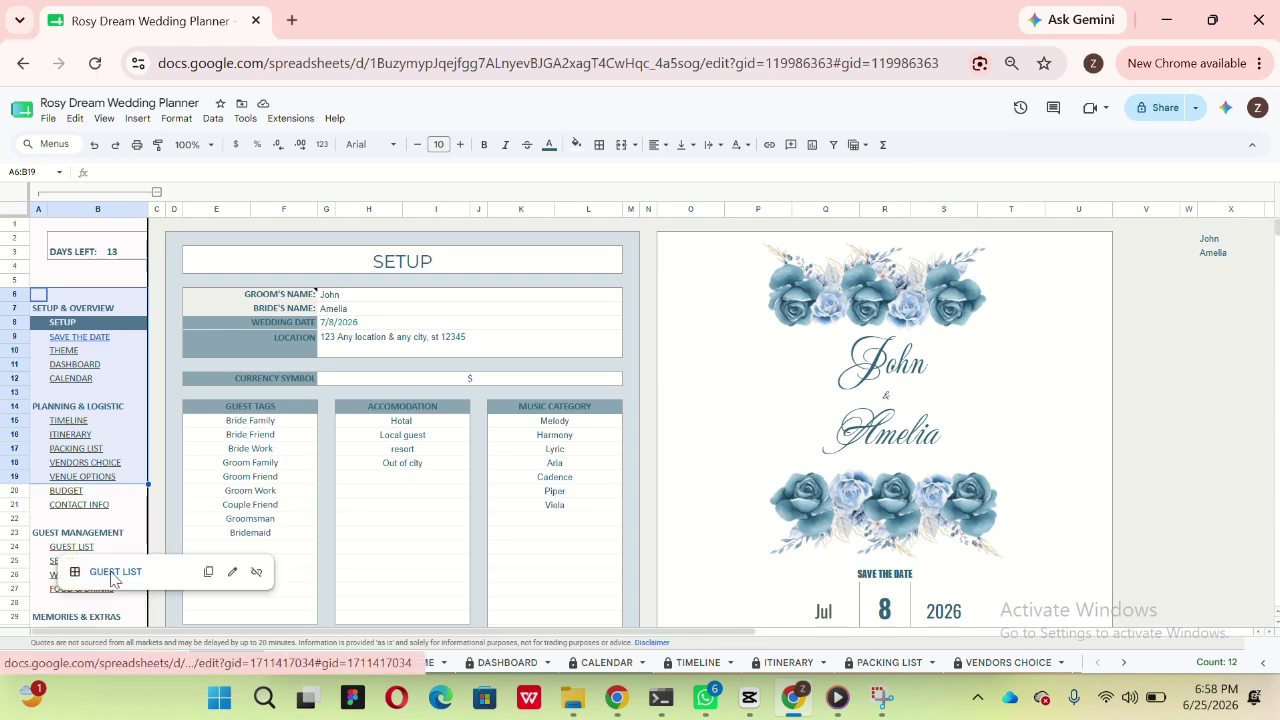
pyautogui.click(115, 576)
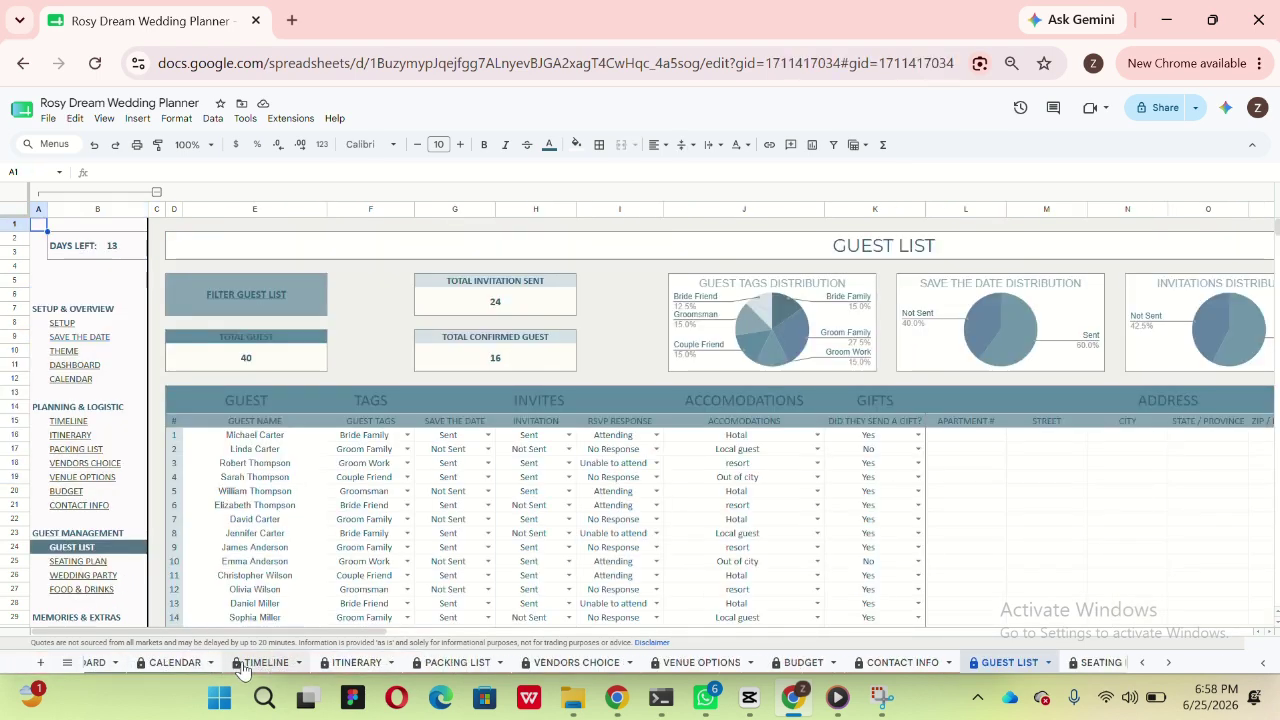
pyautogui.scroll(3, 242, 668)
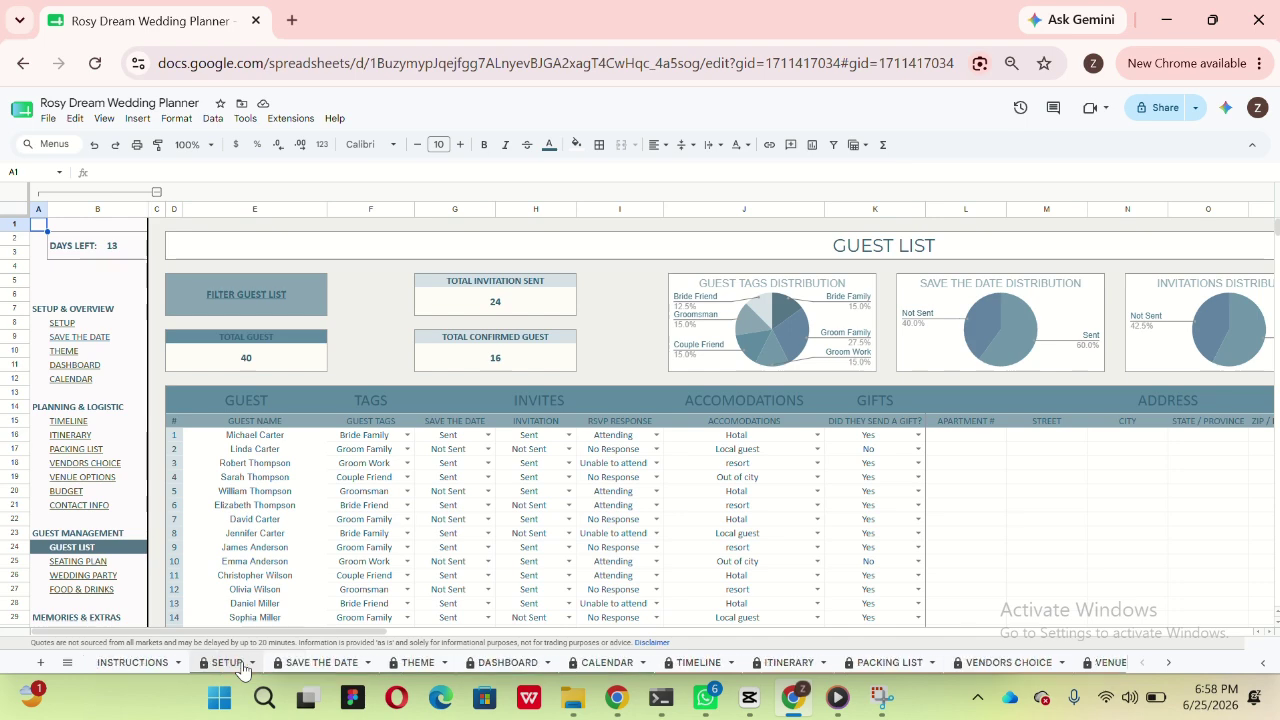
pyautogui.click(242, 668)
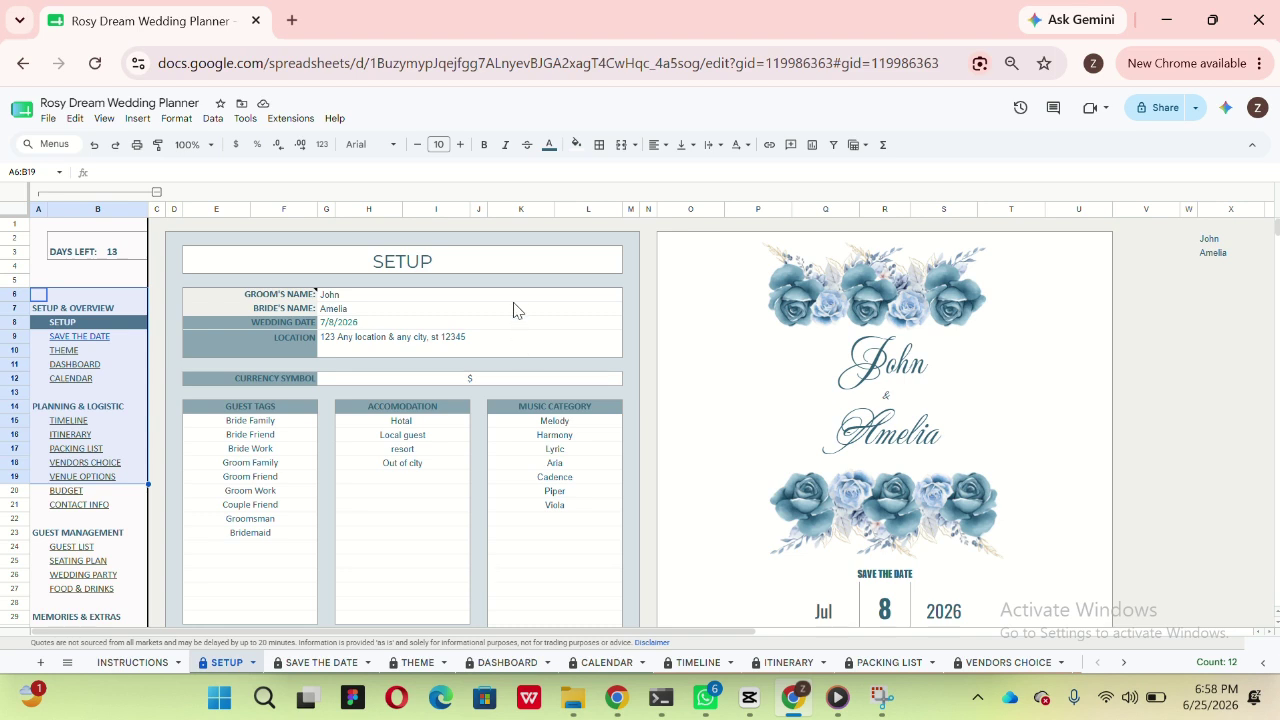
# Step: Pick July 8, 2026 as the wedding date from the date cell's calendar in the Setup sheet
pyautogui.click(83, 240)
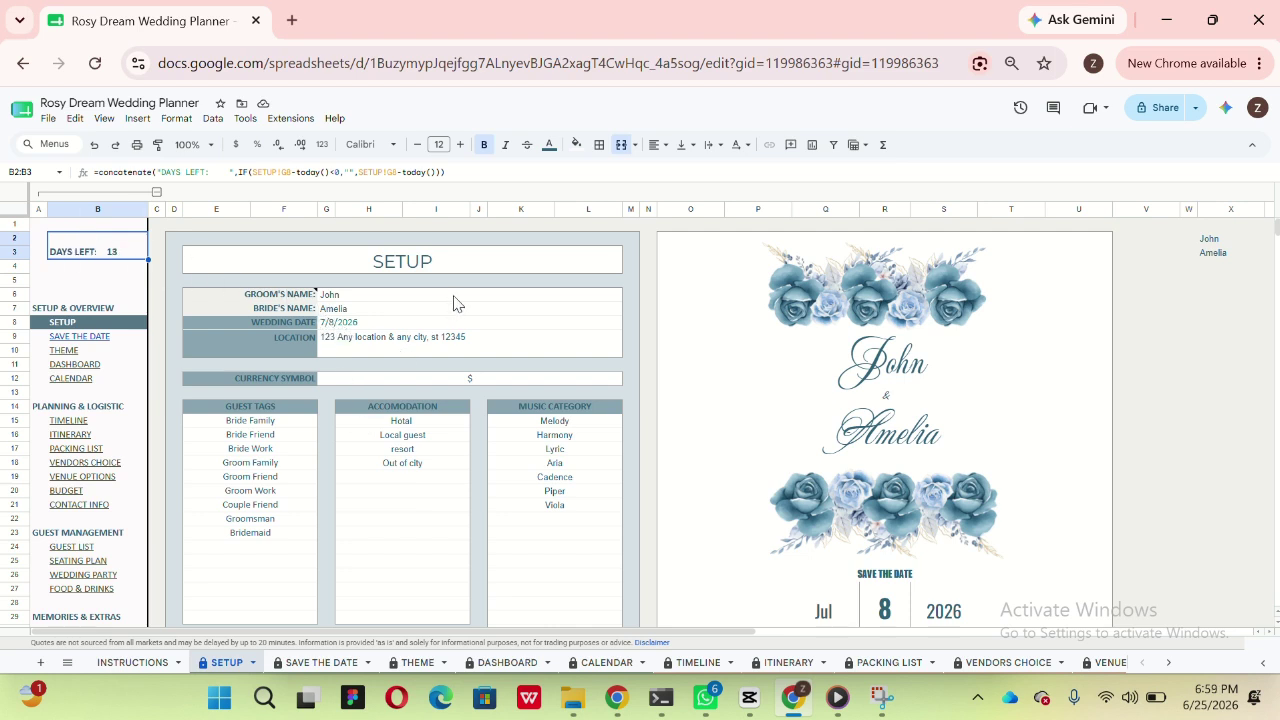
pyautogui.moveTo(453, 296); pyautogui.dragTo(464, 340)
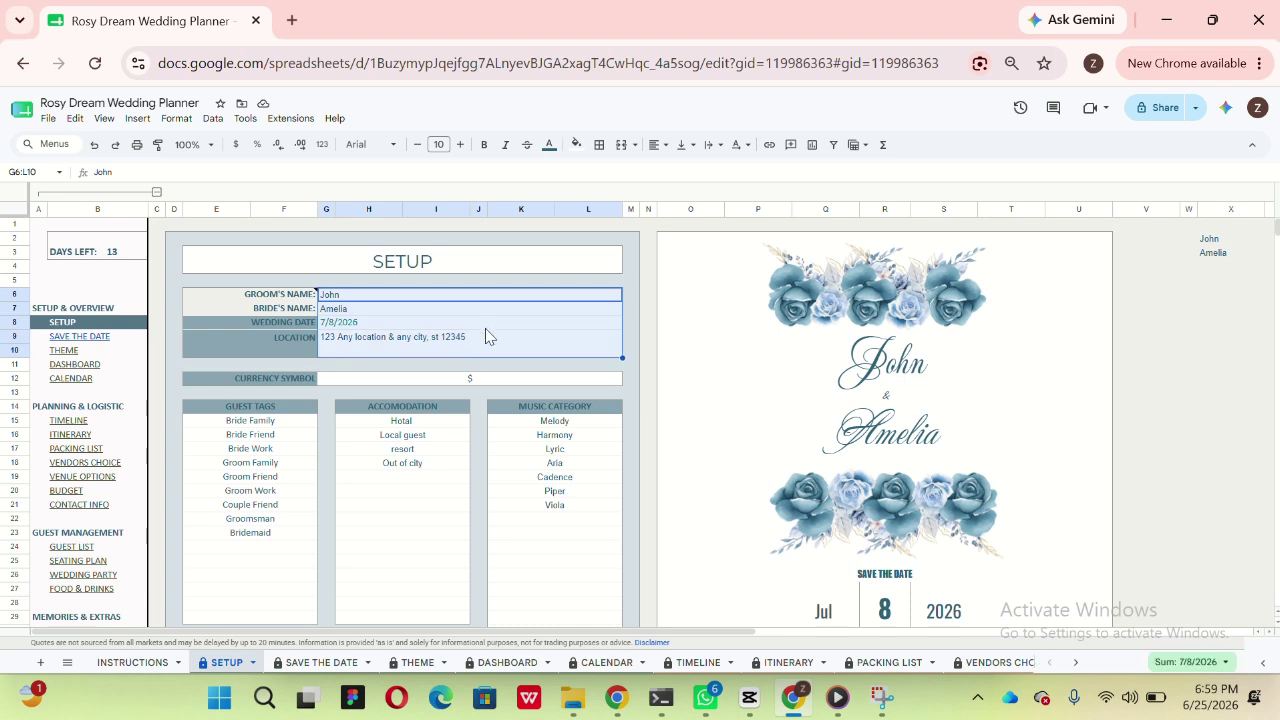
pyautogui.click(496, 324)
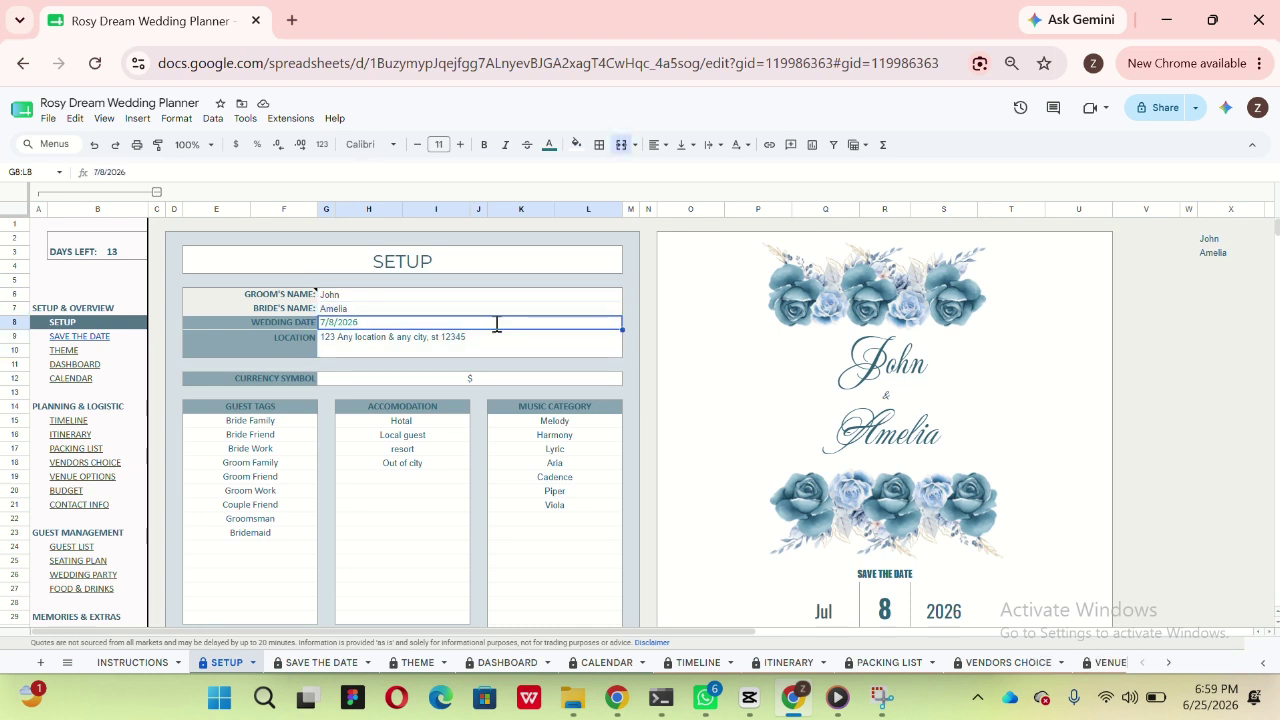
pyautogui.doubleClick(496, 324)
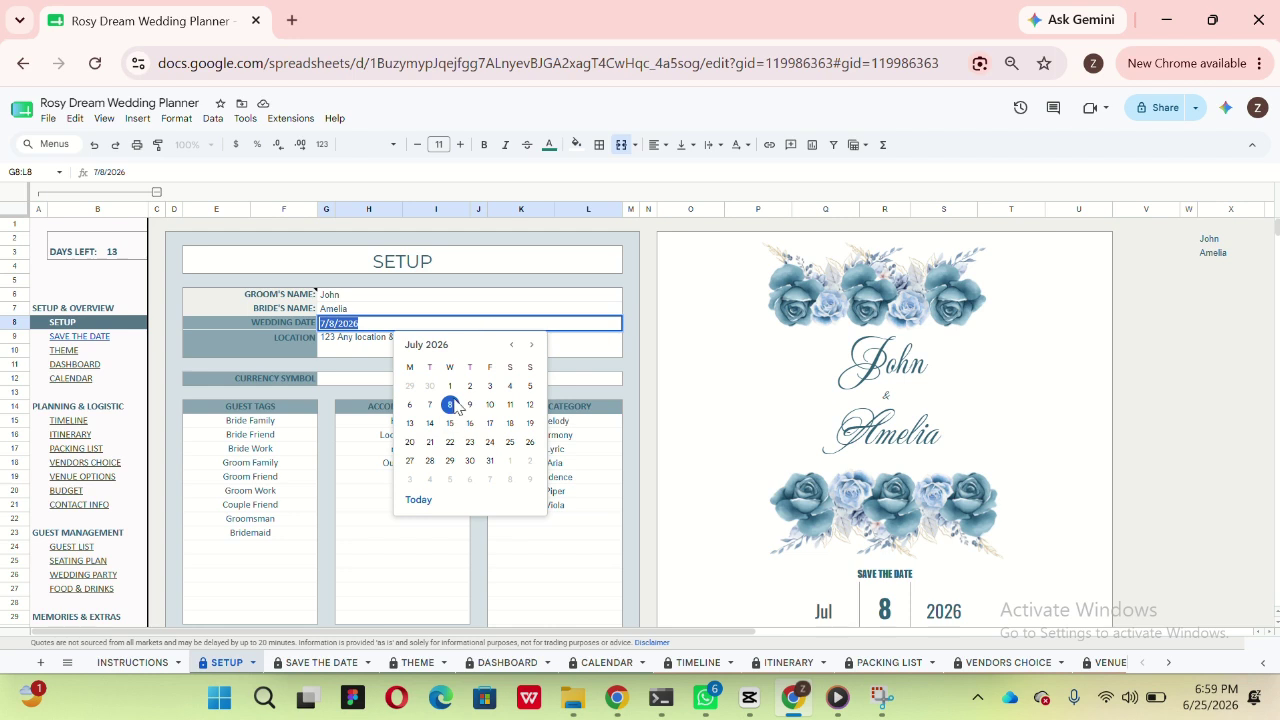
pyautogui.click(451, 405)
pyautogui.click(487, 343)
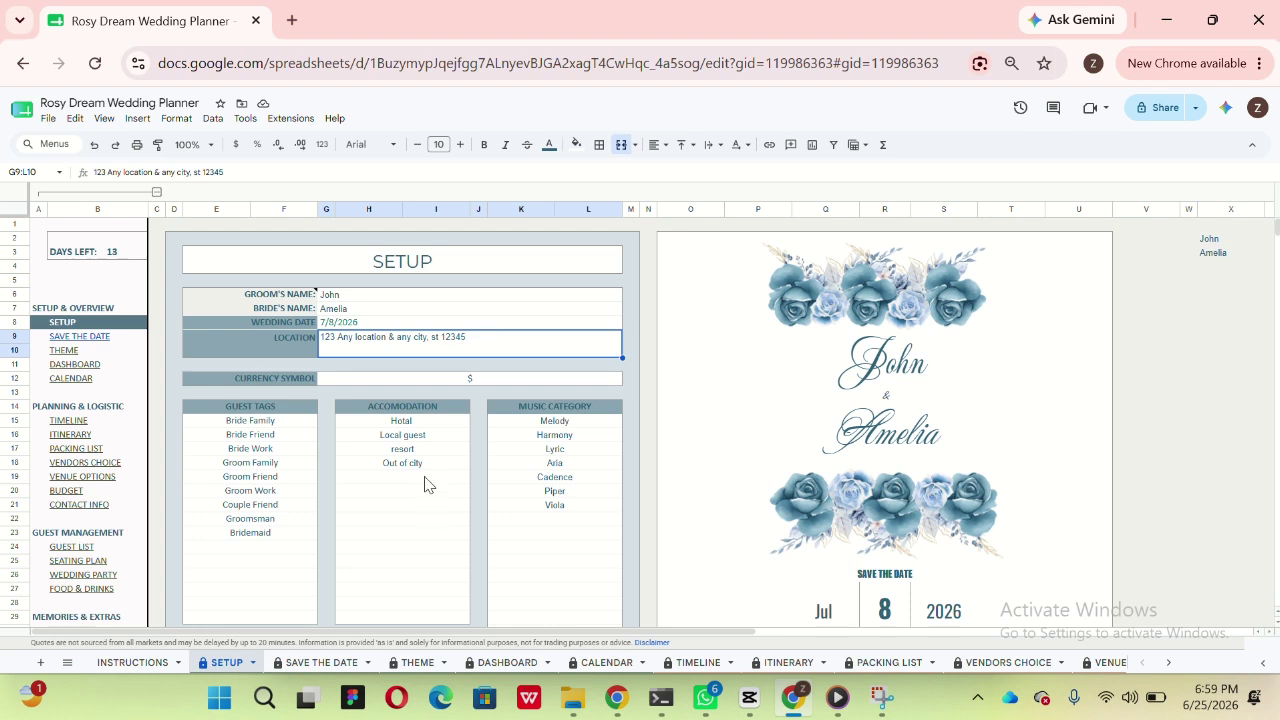
# Step: Add "venue" as a new entry beneath "Out of city" in the Setup sheet's accommodation list
pyautogui.click(492, 374)
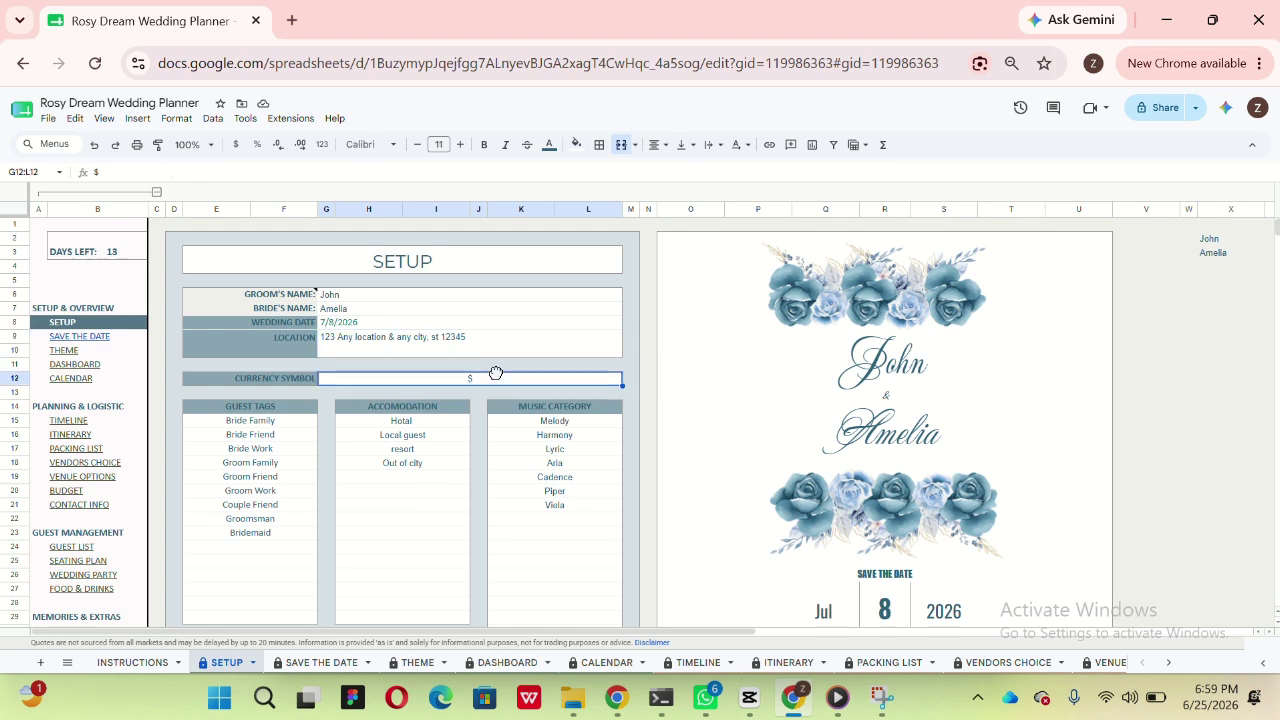
pyautogui.click(419, 479)
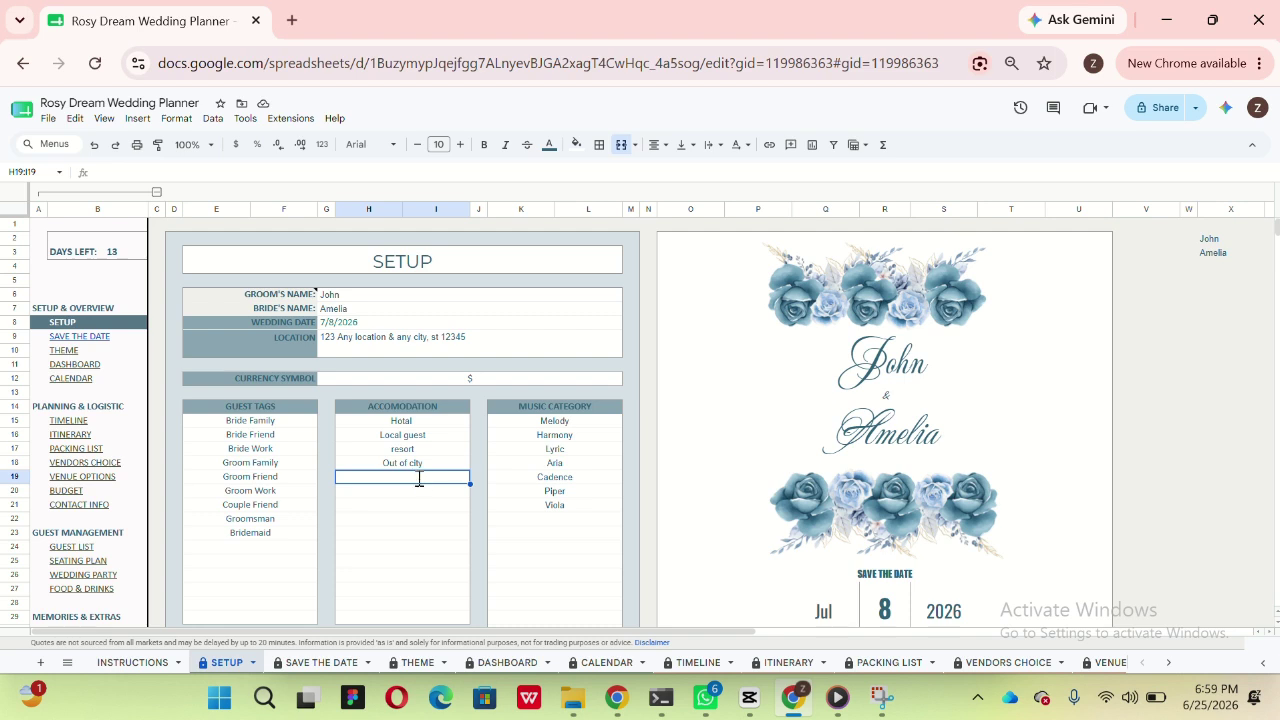
pyautogui.write('venue')
pyautogui.press('Return')
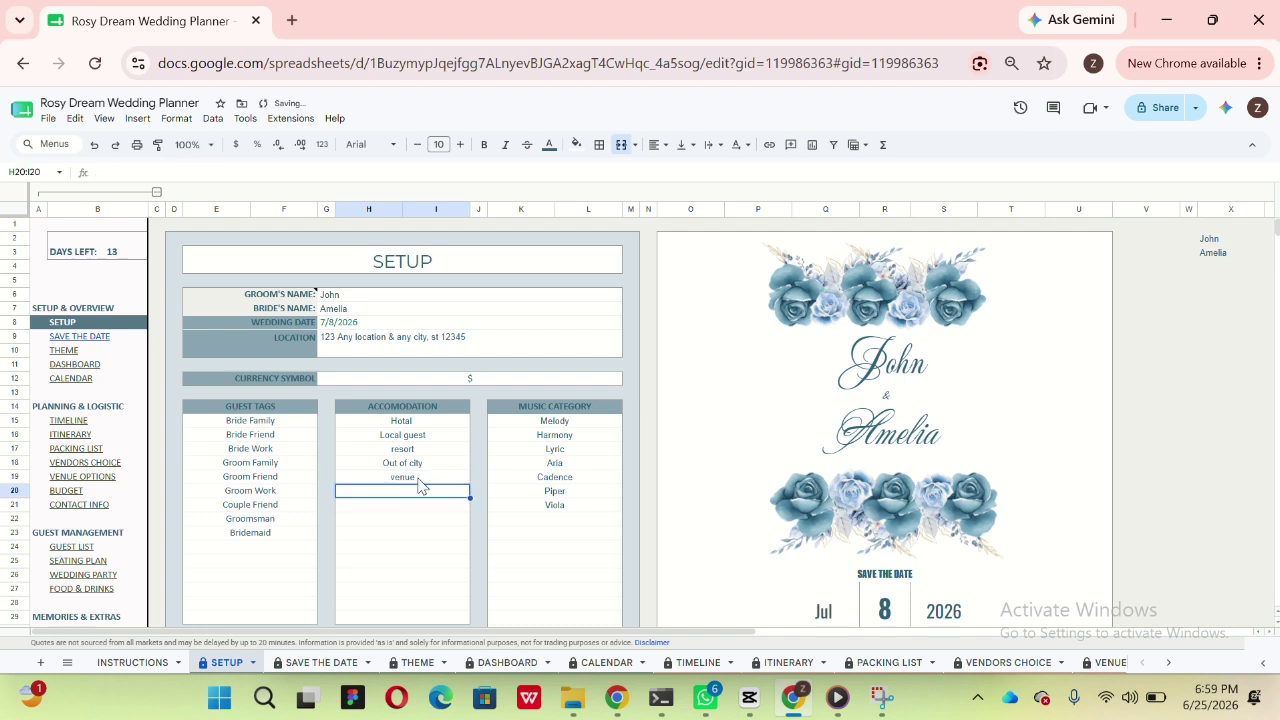
pyautogui.click(419, 479)
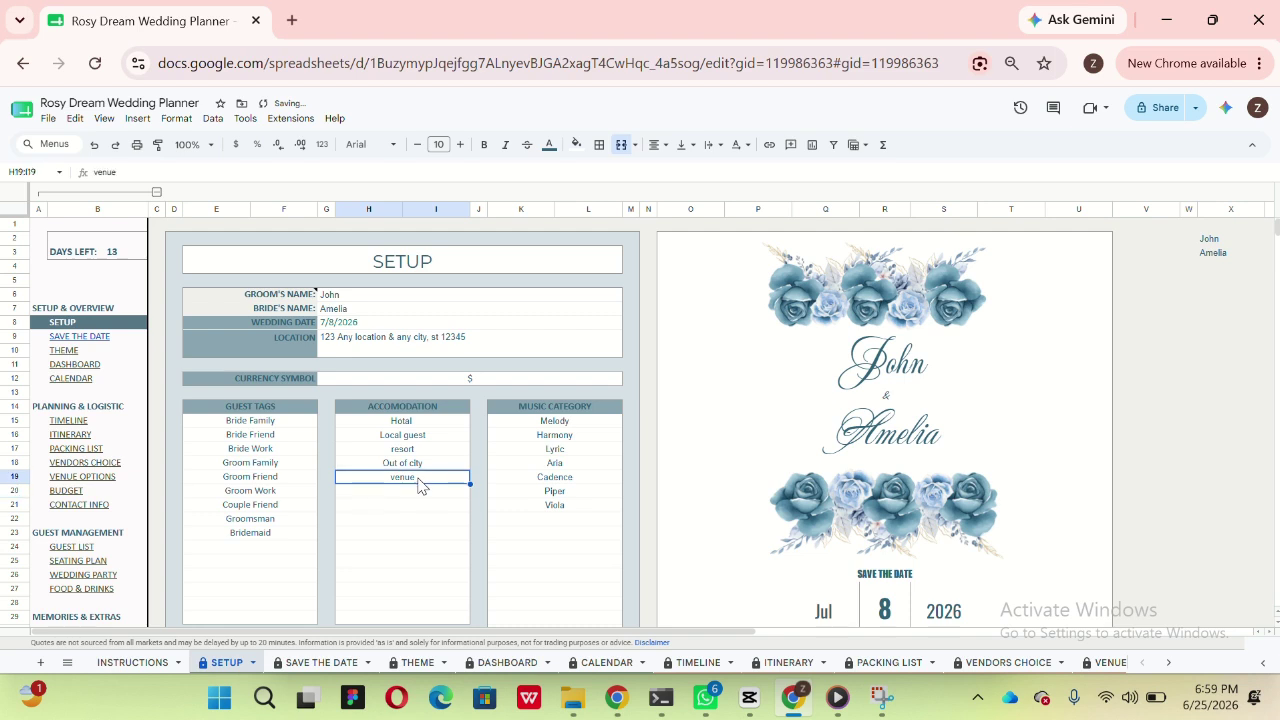
pyautogui.click(421, 497)
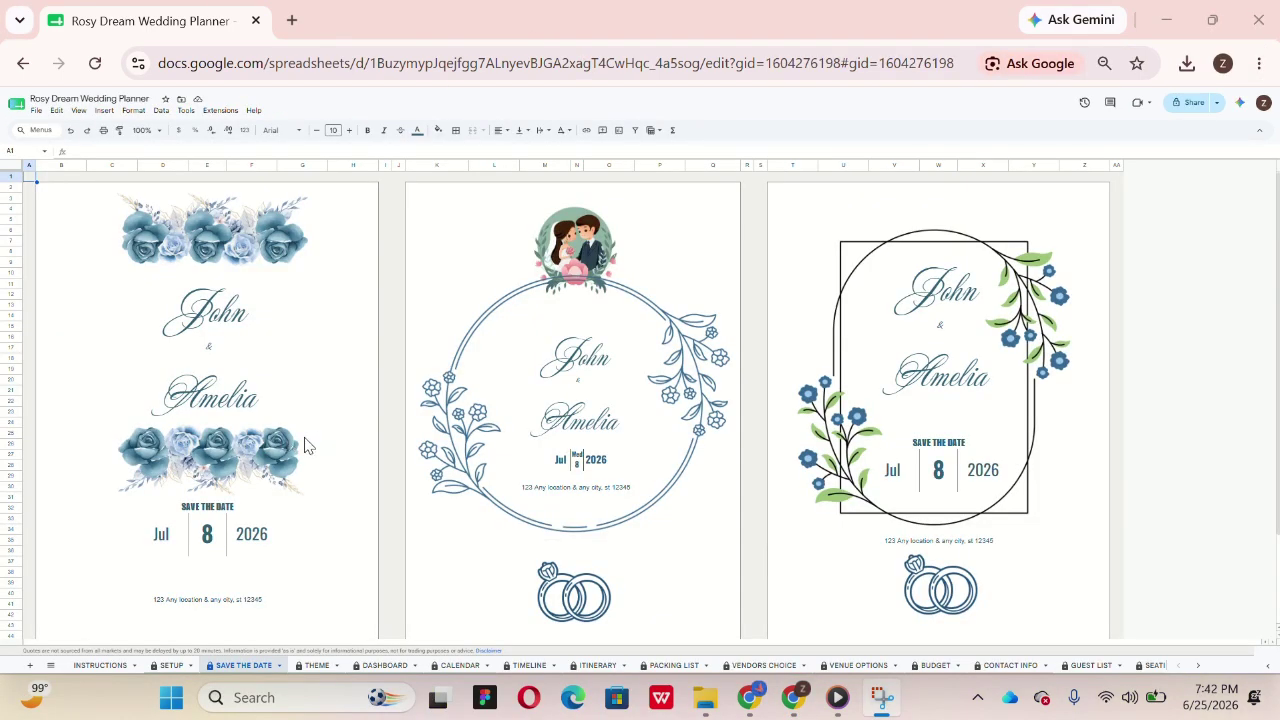
# Step: Select the whole third save-the-date card design, cells T2:Z45, on the Save The Date sheet
pyautogui.click(775, 193)
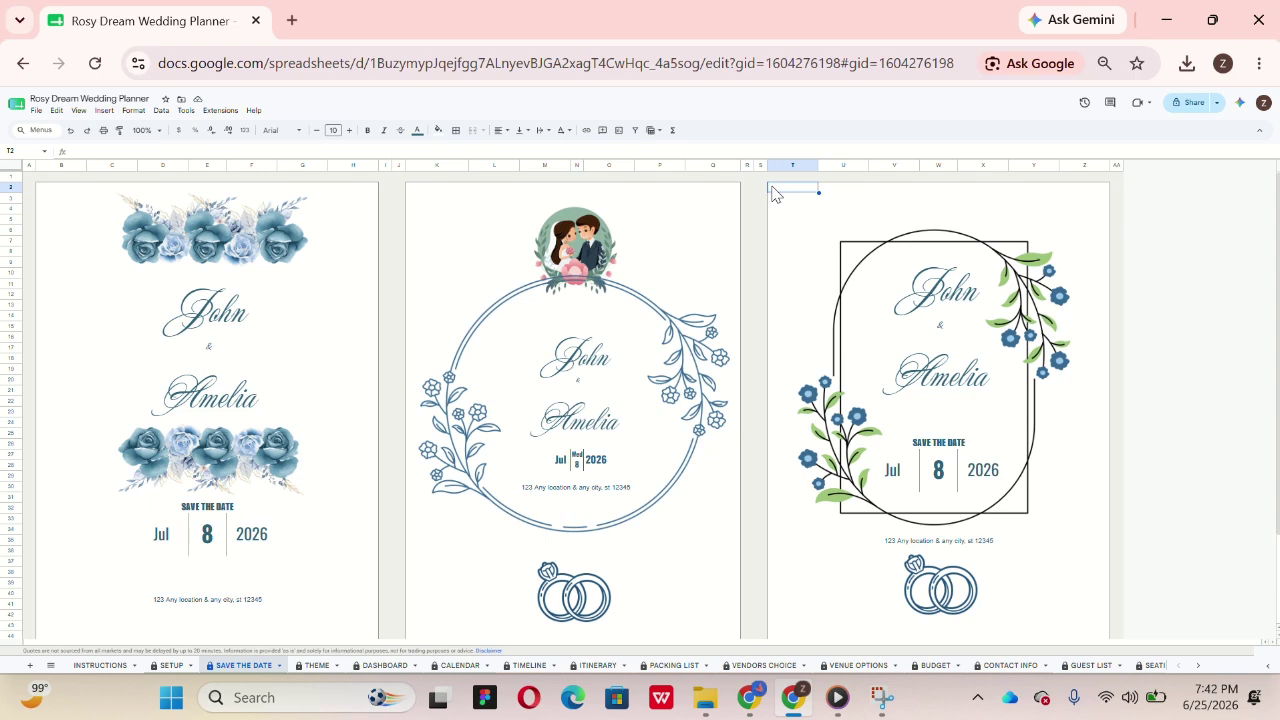
pyautogui.moveTo(775, 193); pyautogui.dragTo(1081, 541)
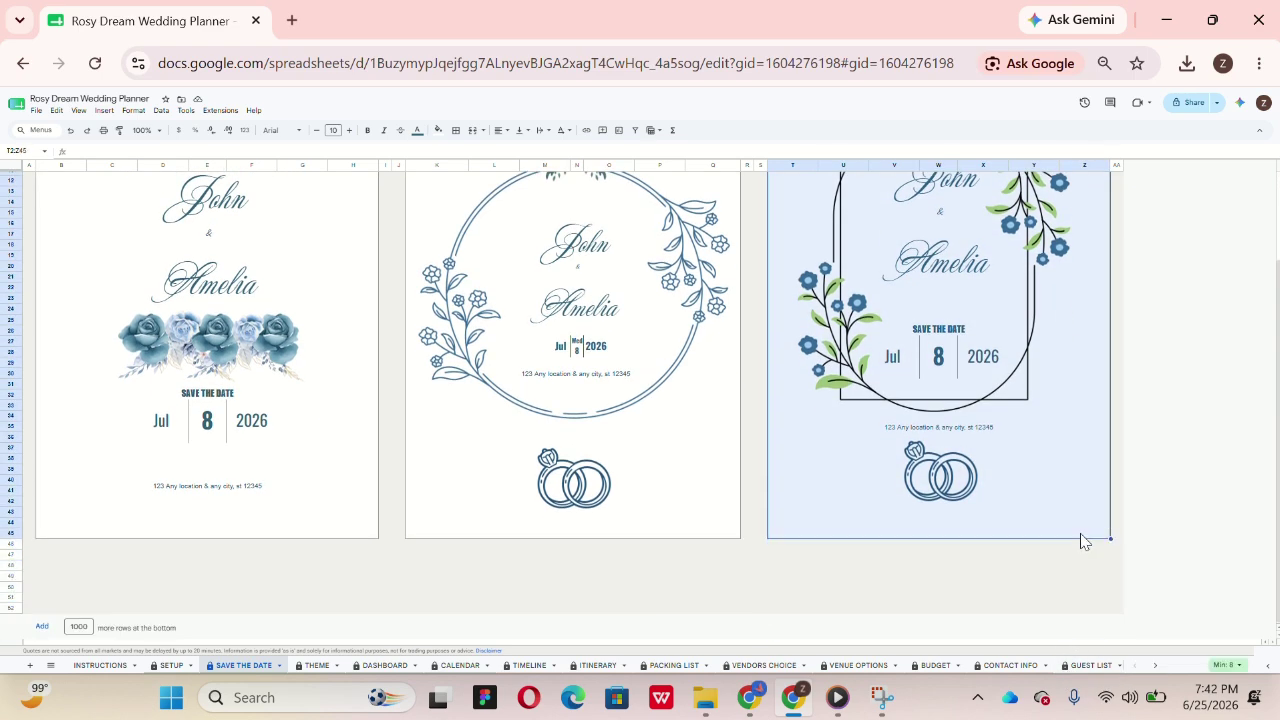
# Step: Set up printing for the selected cells T2:Z45 only, on Letter paper in portrait orientation, scaled to fit the page
pyautogui.scroll(2, 1081, 541)
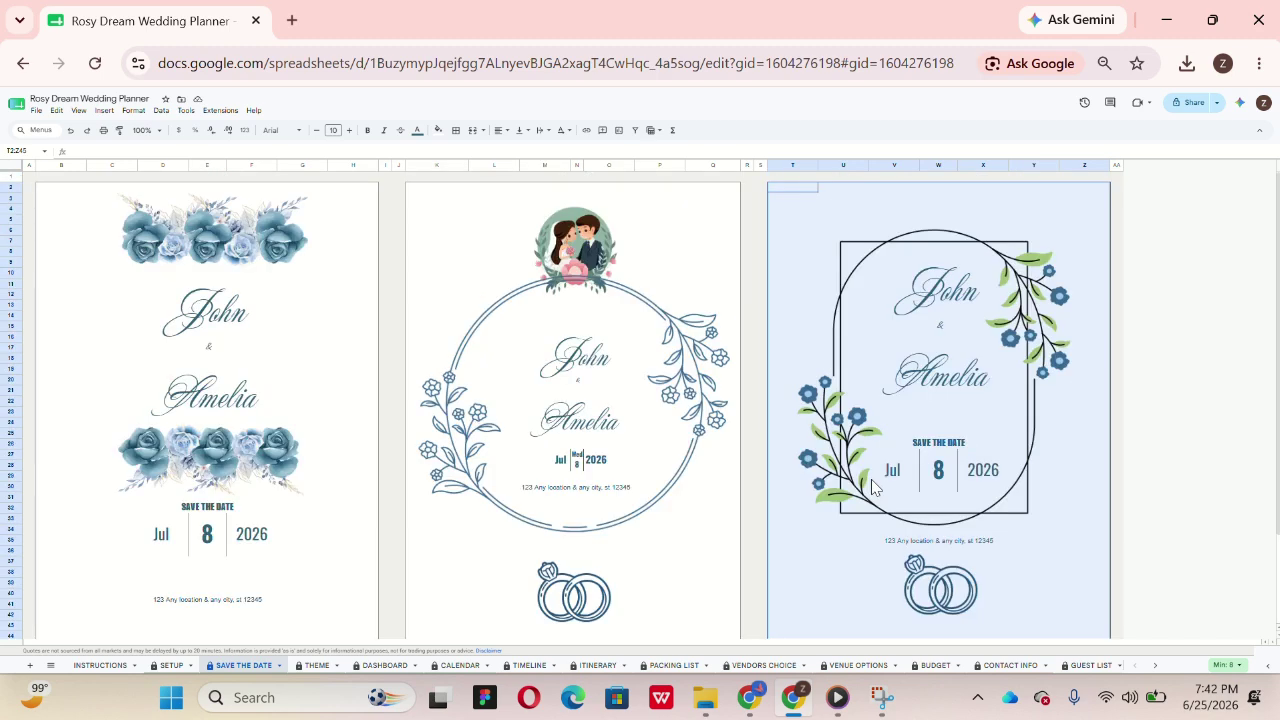
pyautogui.click(104, 133)
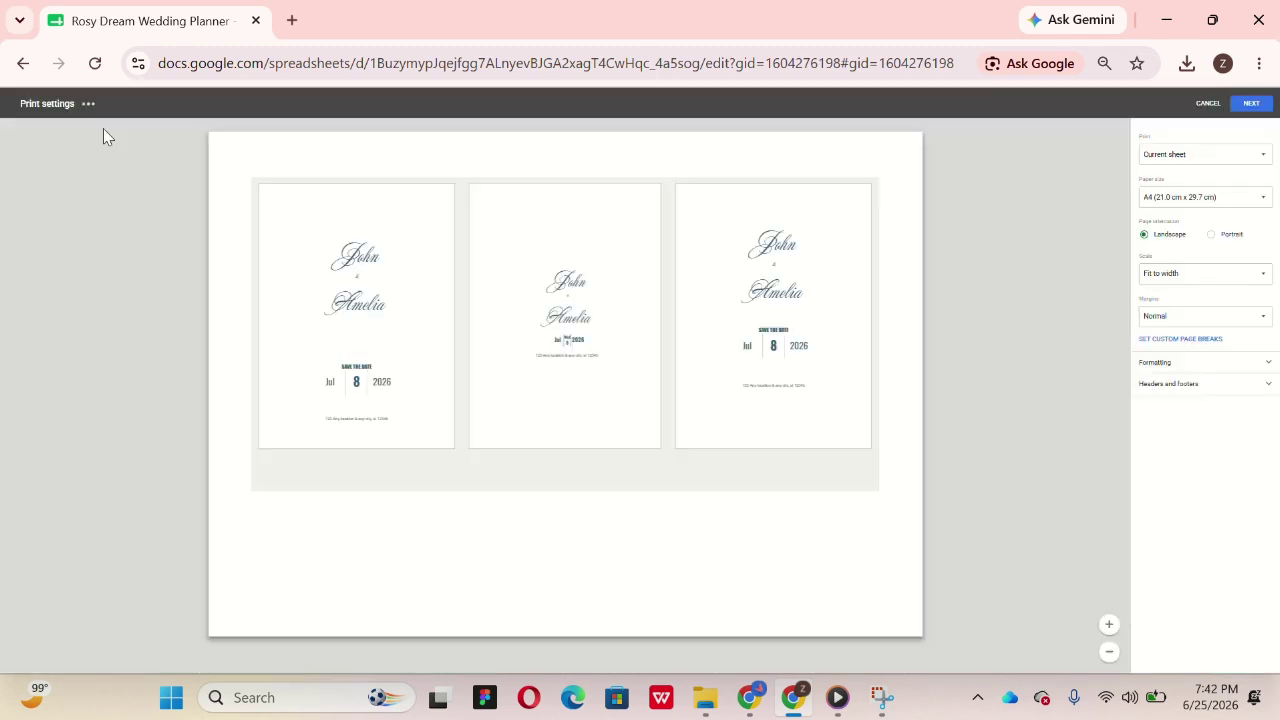
pyautogui.click(1262, 157)
pyautogui.click(1216, 186)
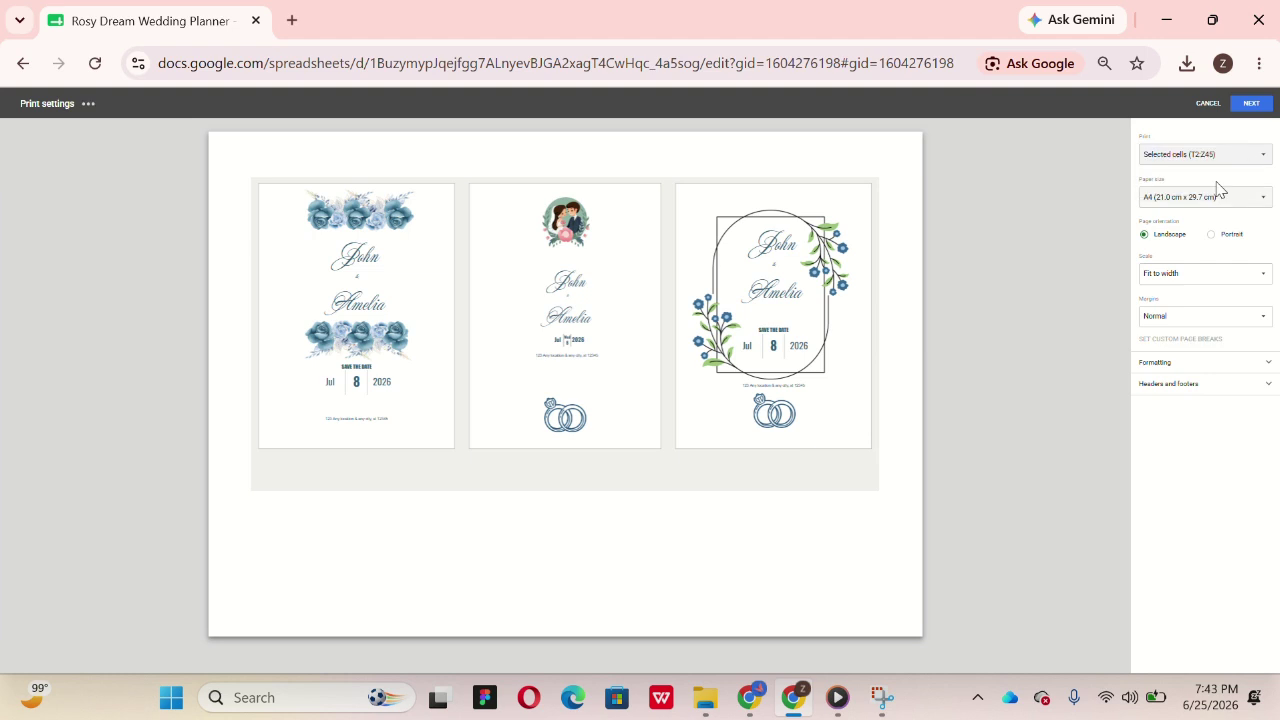
pyautogui.click(1257, 198)
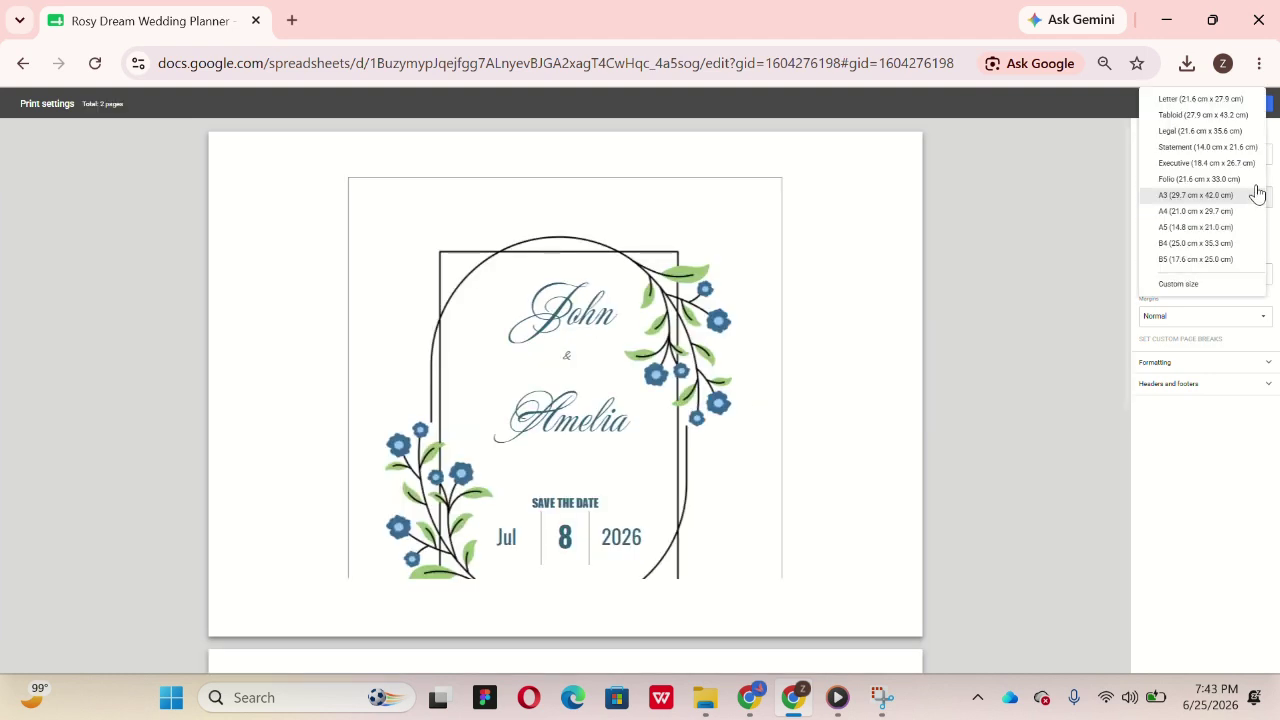
pyautogui.click(1235, 104)
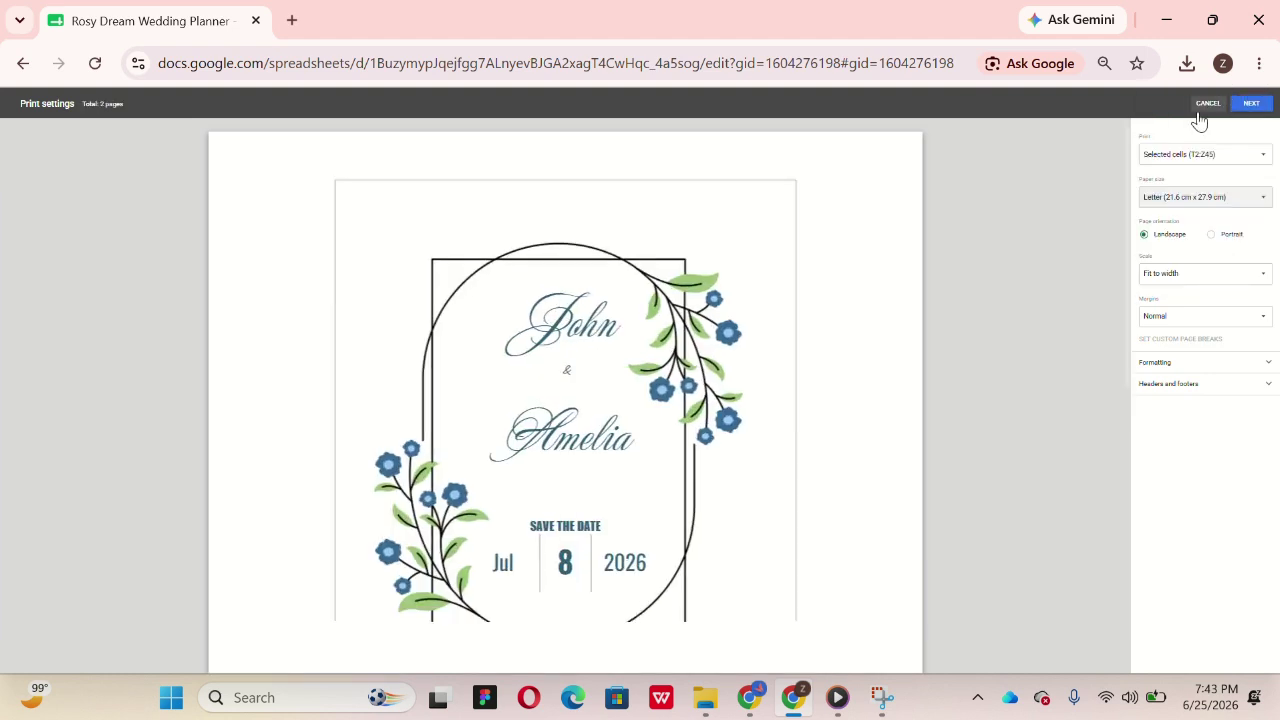
pyautogui.click(1212, 235)
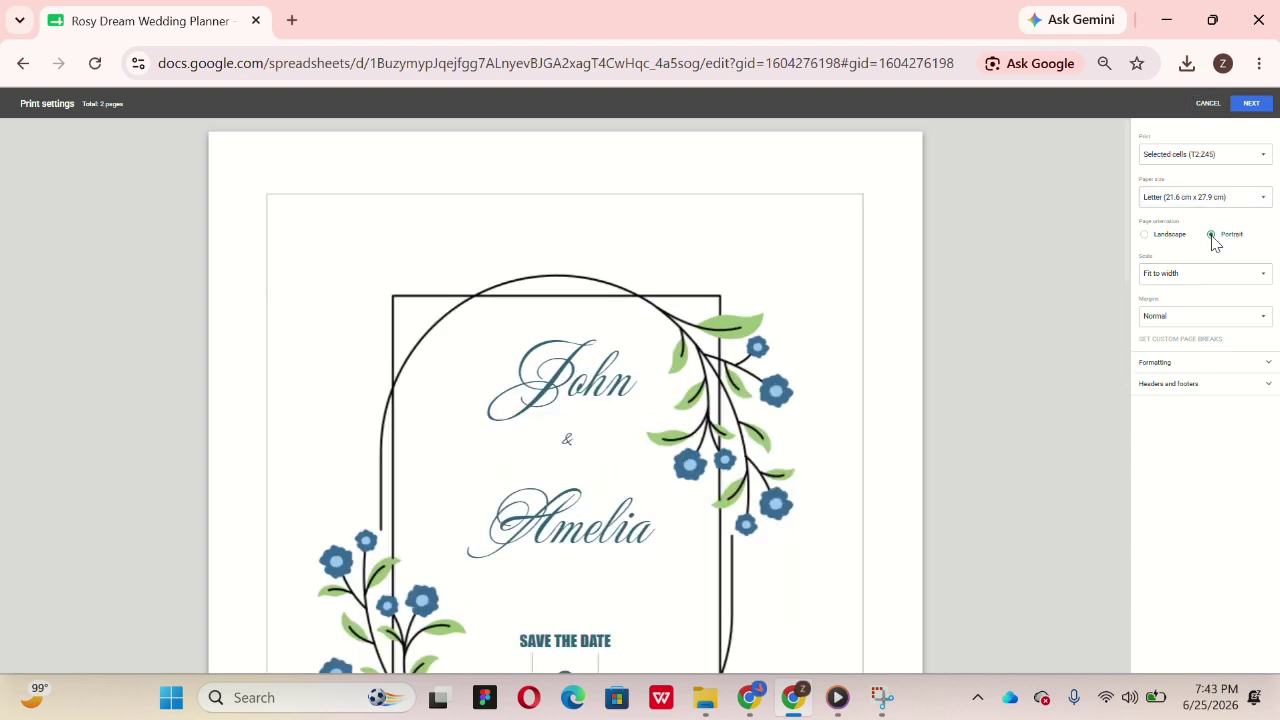
pyautogui.click(1236, 274)
pyautogui.click(1205, 304)
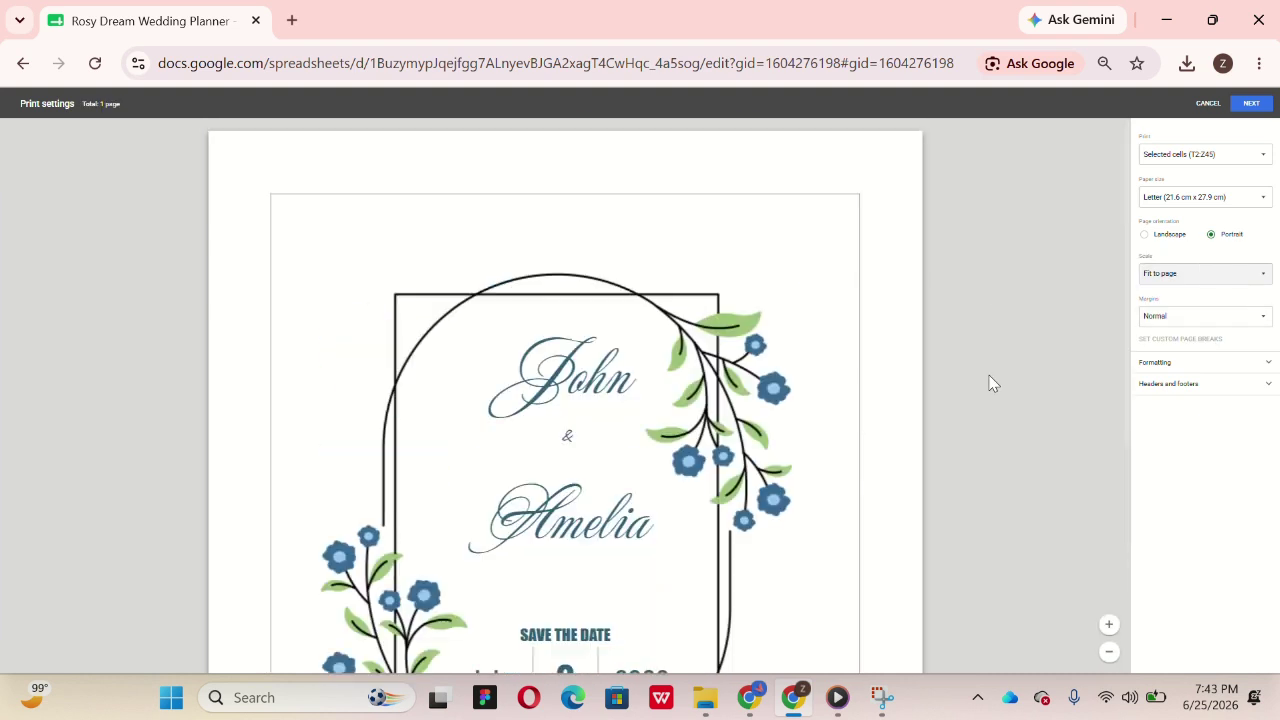
# Step: Check the card's print preview, continue to the print dialog, and close it without printing
pyautogui.scroll(-5, 988, 380)
pyautogui.scroll(4, 988, 380)
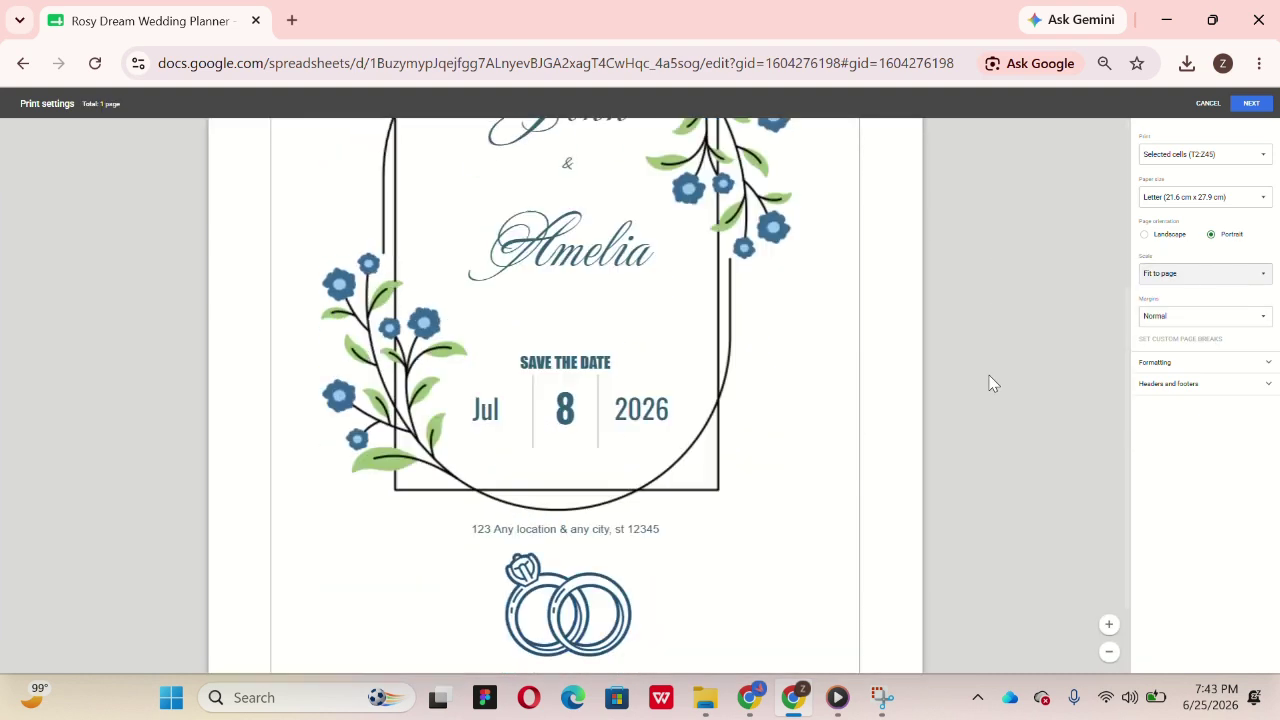
pyautogui.click(1250, 104)
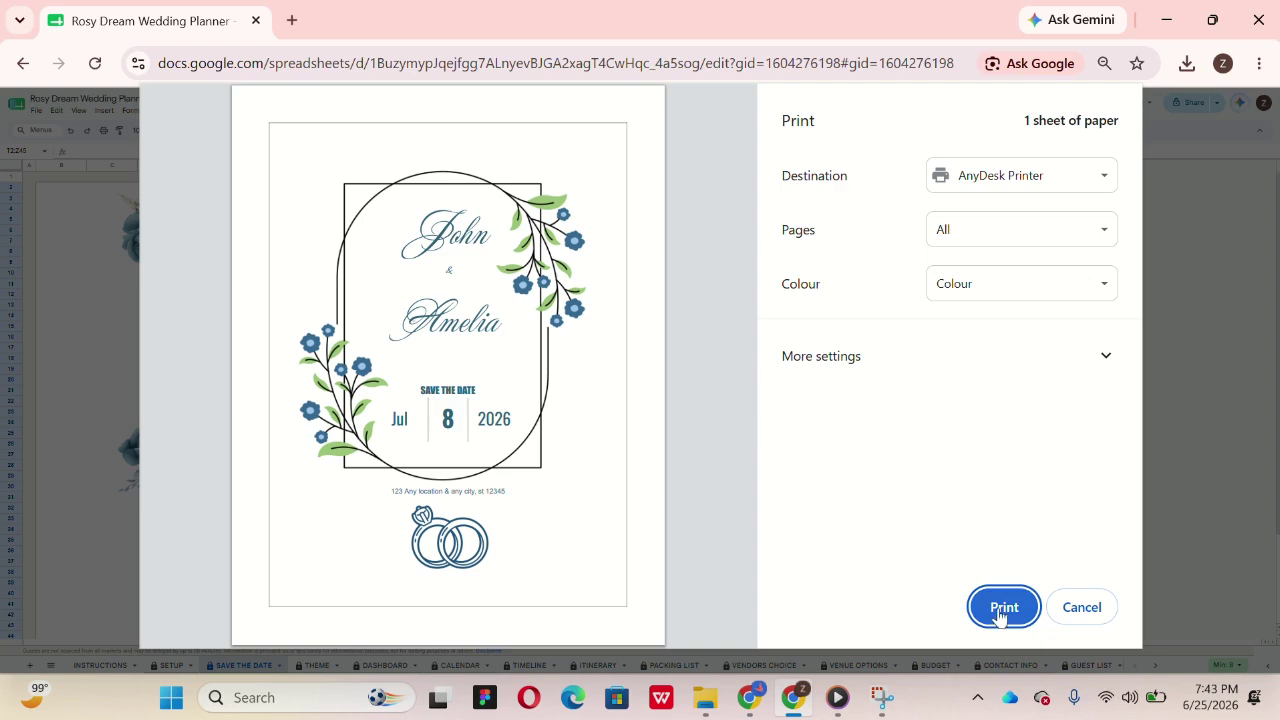
pyautogui.click(1086, 617)
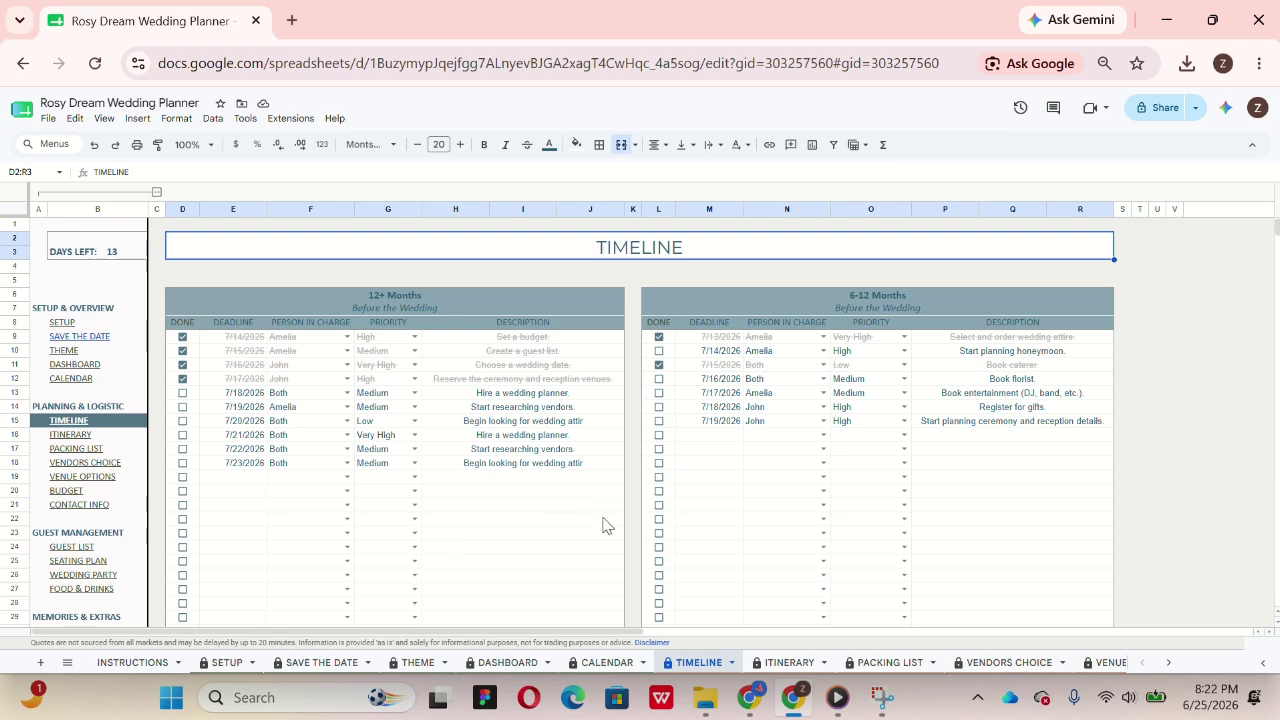
# Step: Review the Timeline sheet's 12+ Months table and its column headings, and mark the tasks due 7/18/2026 and 7/19/2026 as done
pyautogui.scroll(-10, 603, 525)
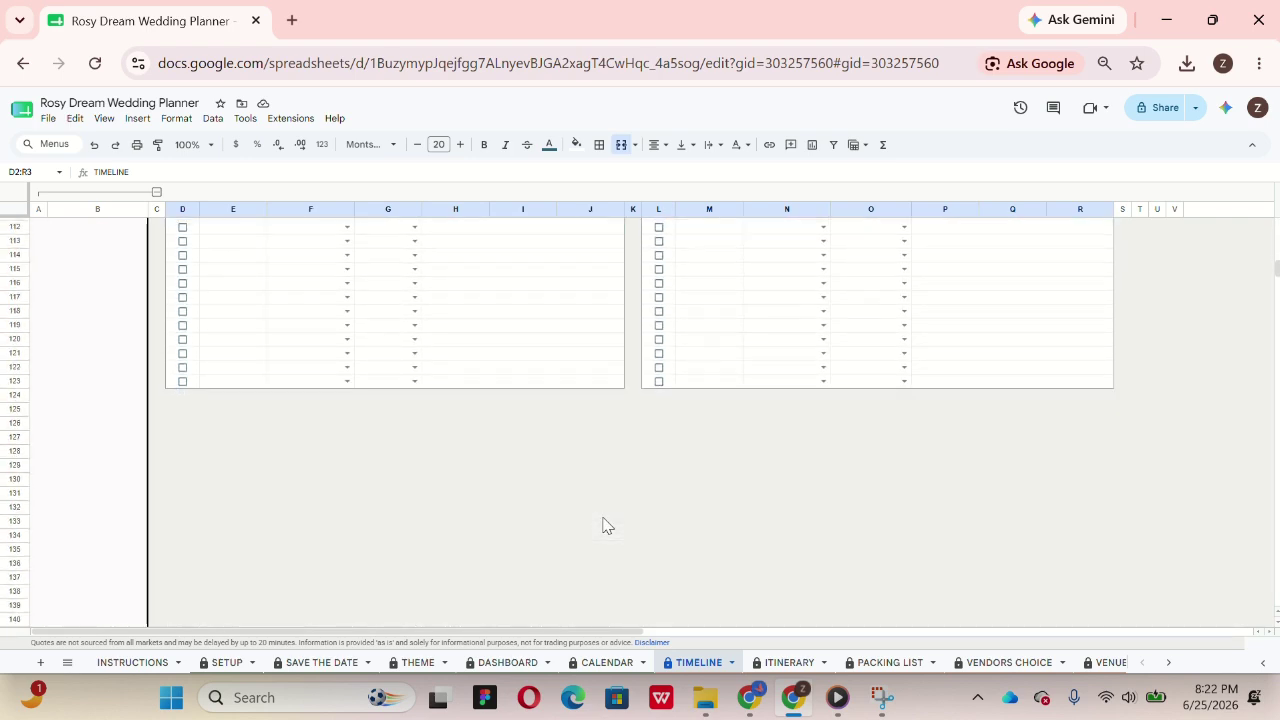
pyautogui.scroll(10, 603, 525)
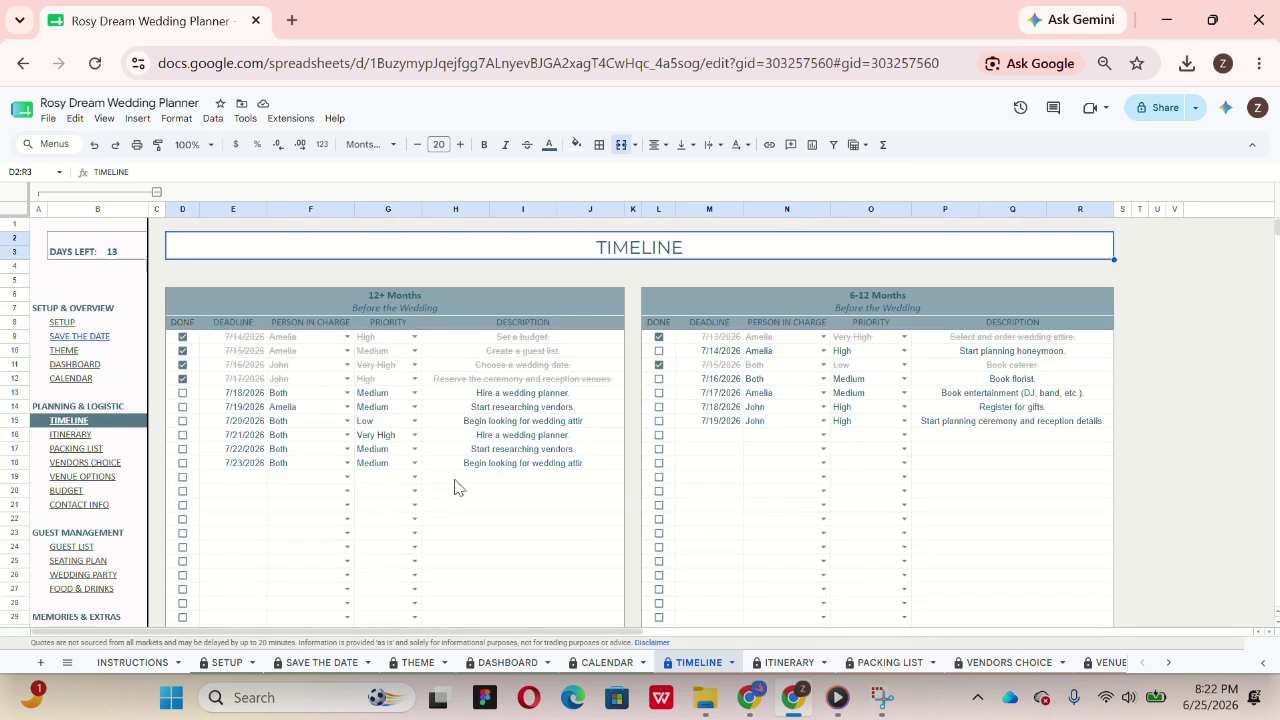
pyautogui.click(253, 328)
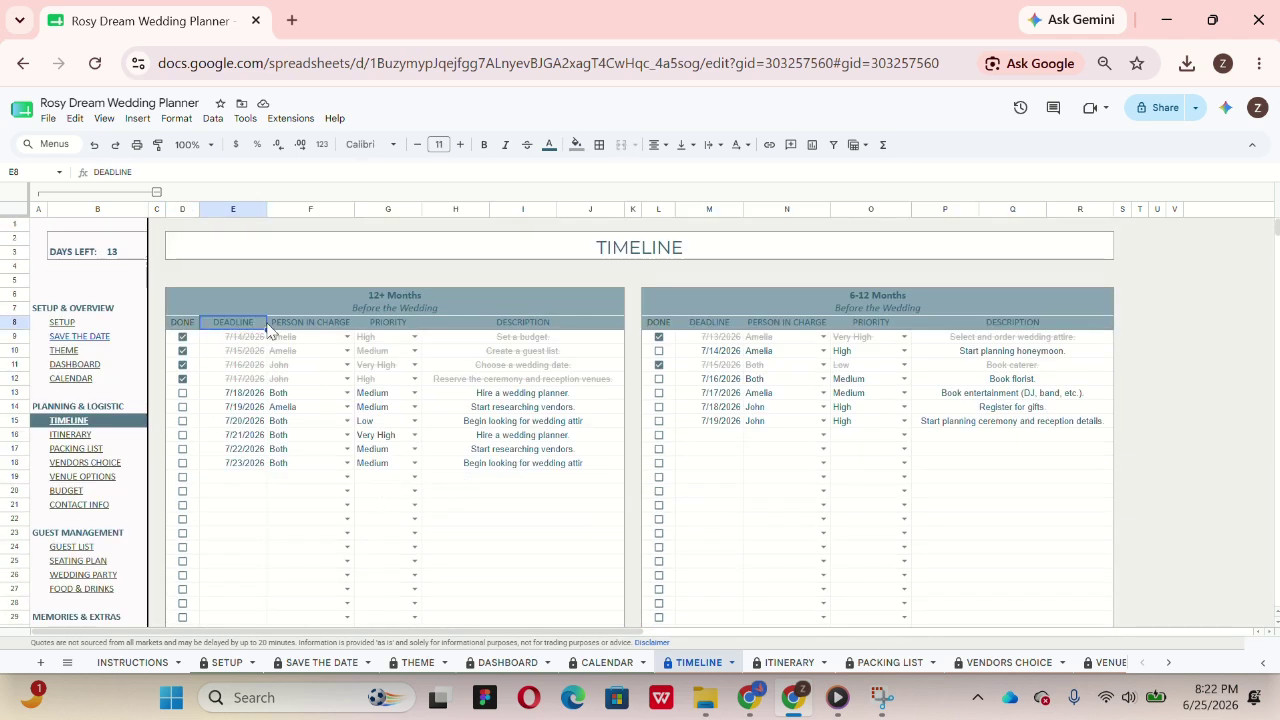
pyautogui.click(300, 330)
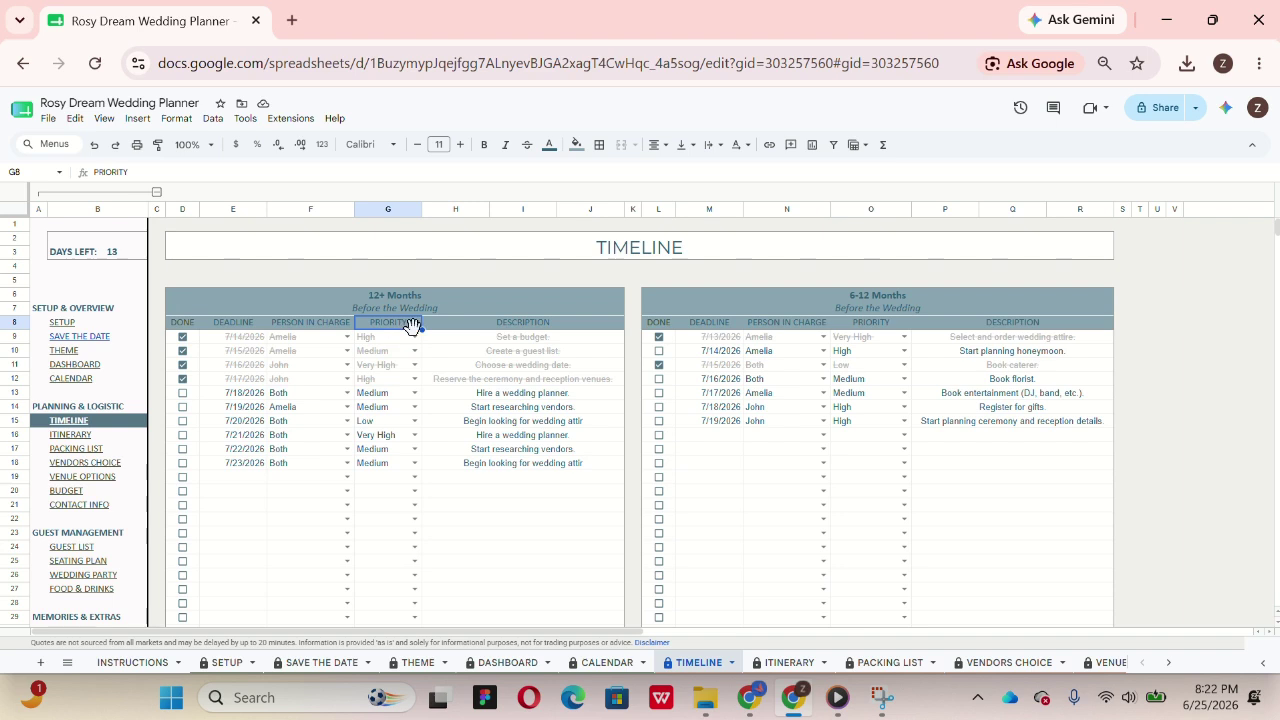
pyautogui.click(474, 338)
pyautogui.click(478, 327)
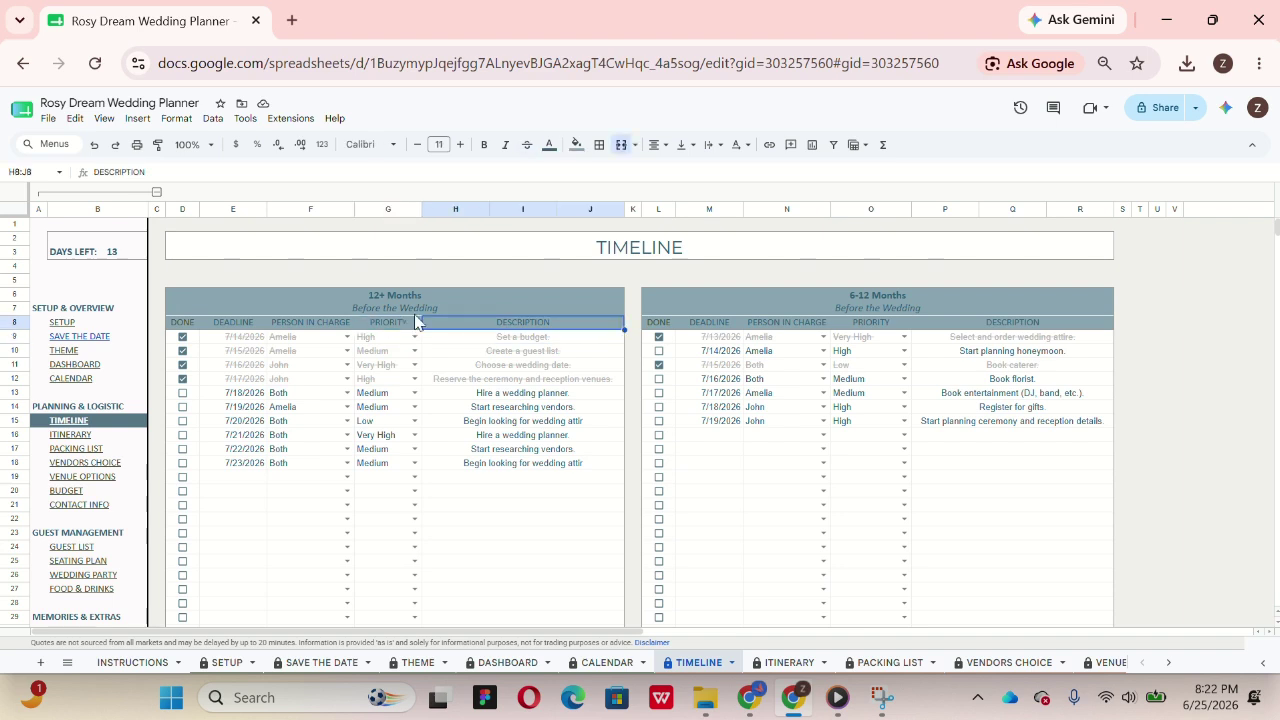
pyautogui.click(183, 393)
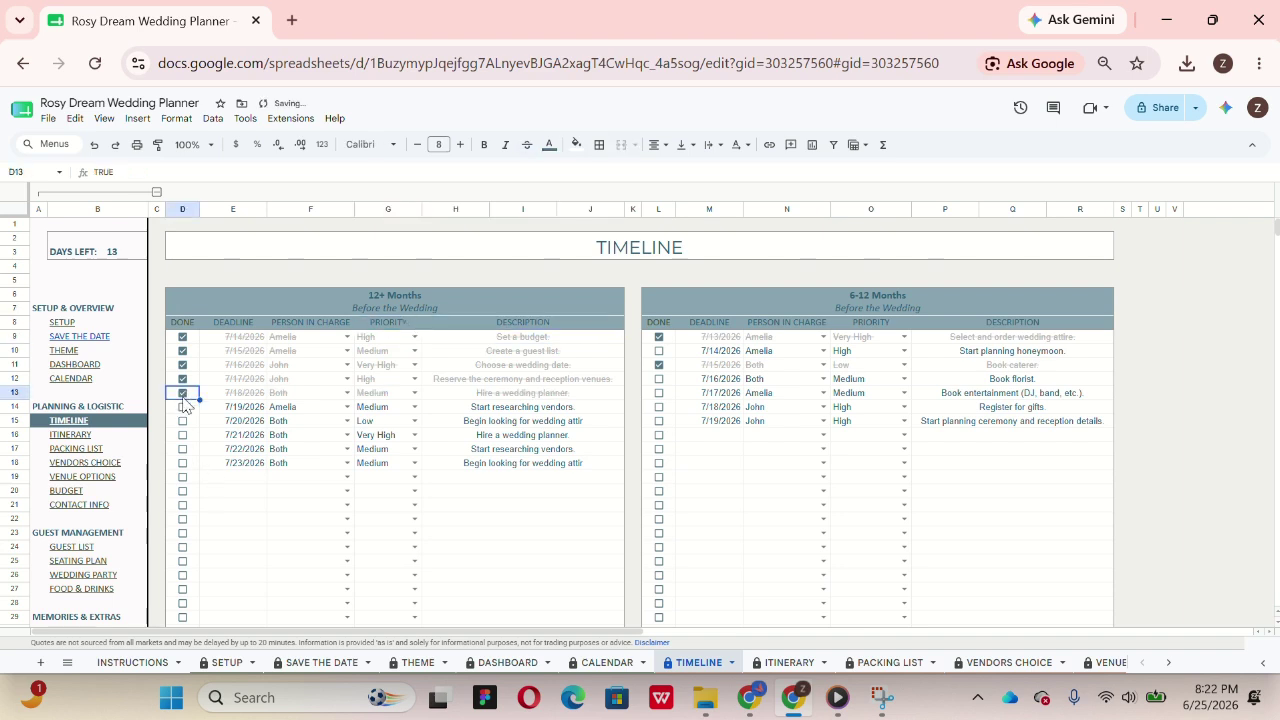
pyautogui.click(183, 407)
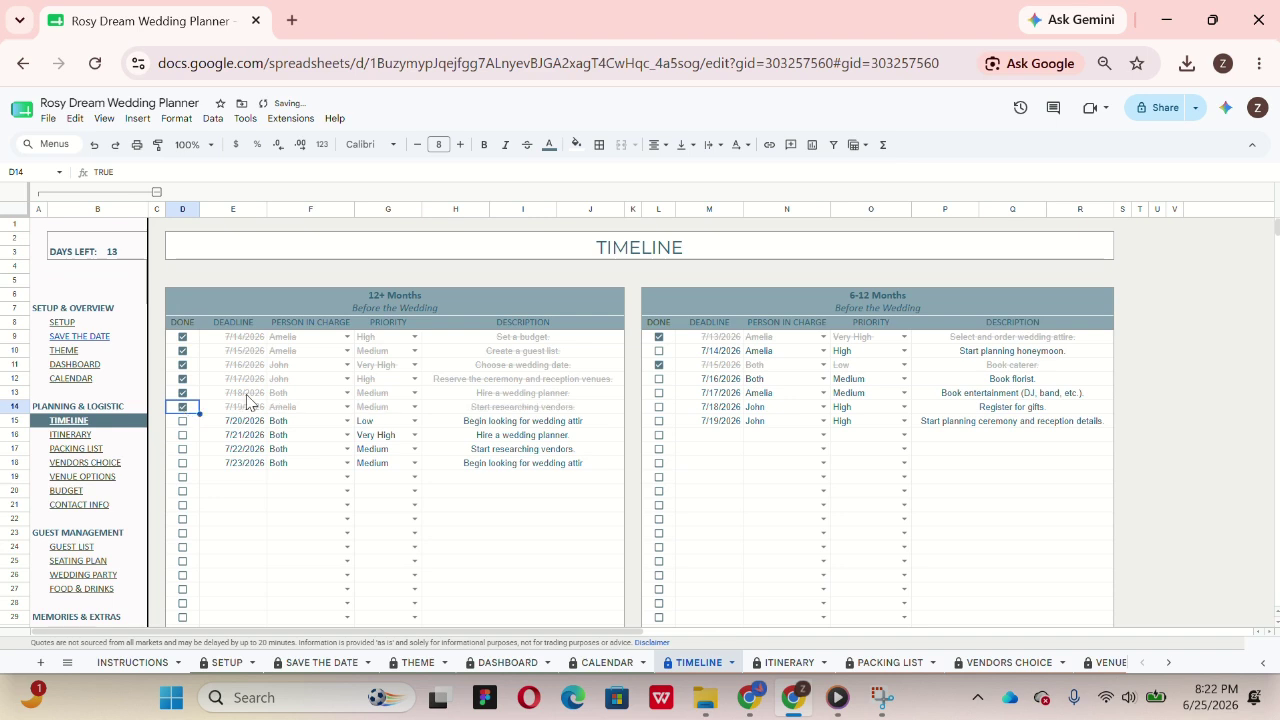
# Step: Start a task in row 19 of the 12+ Months table with deadline June 25, 2026, the first listed person in charge, and Medium priority
pyautogui.click(247, 486)
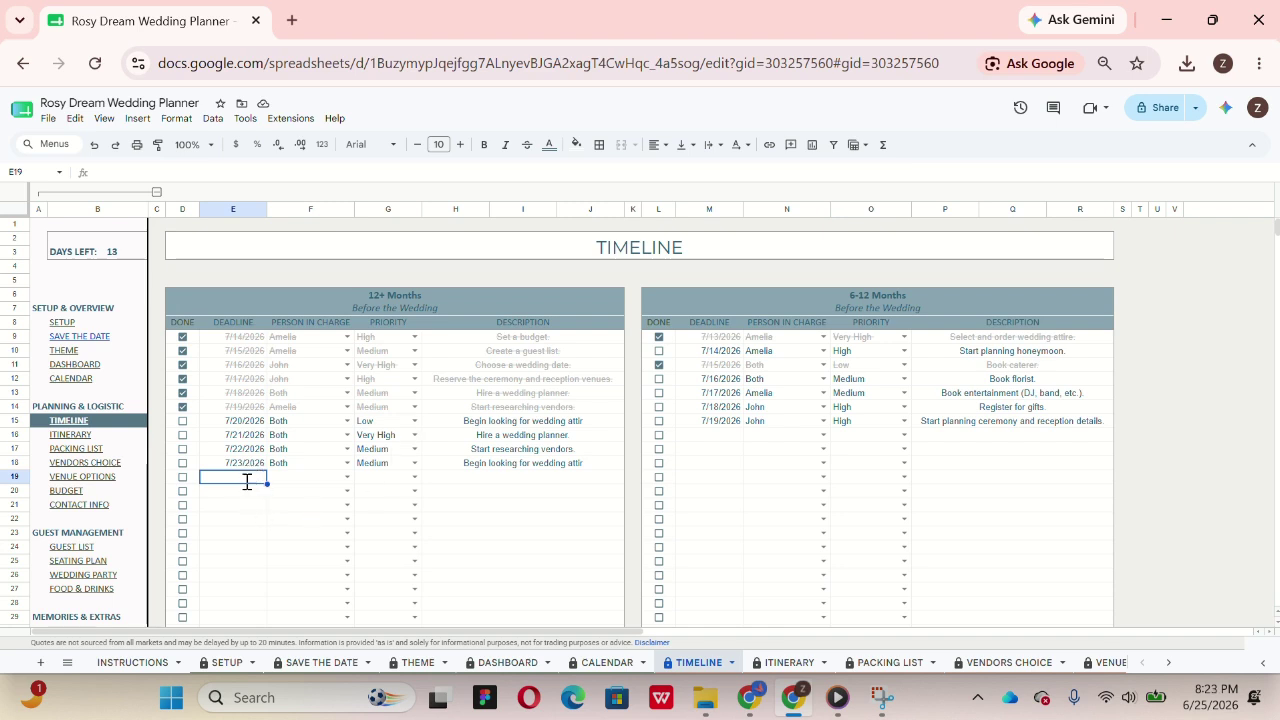
pyautogui.doubleClick(248, 480)
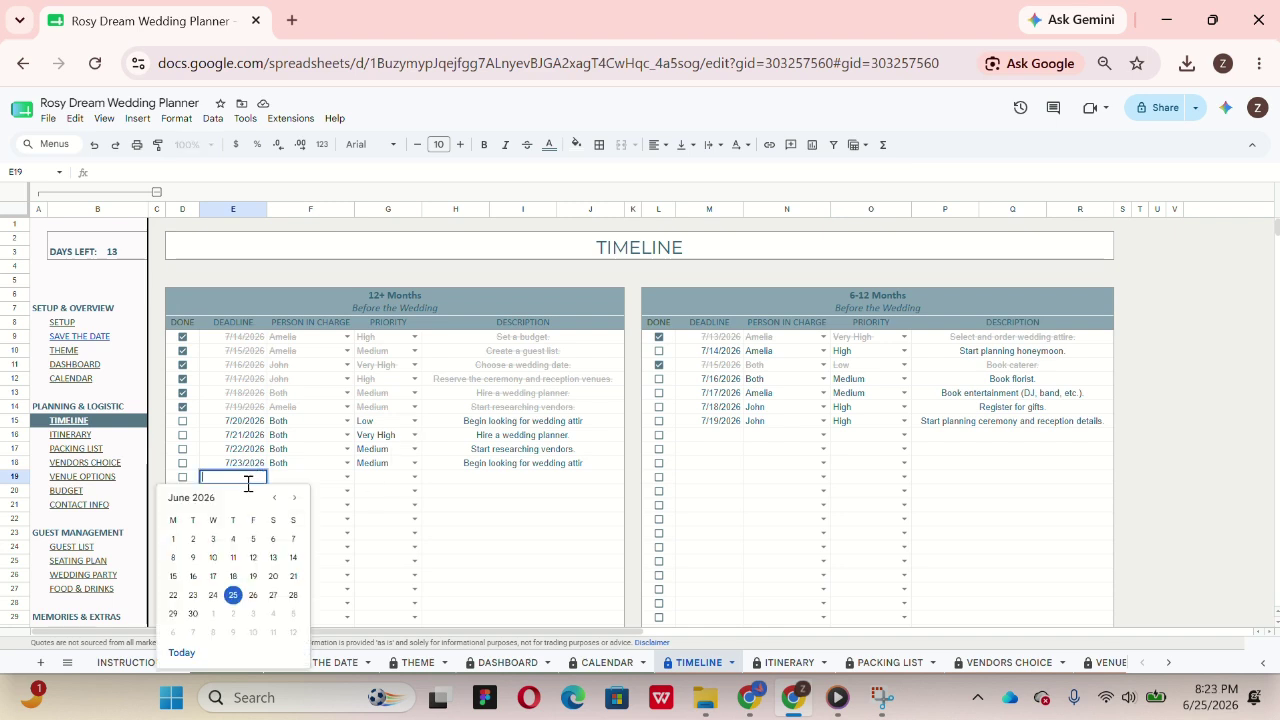
pyautogui.click(233, 596)
pyautogui.click(342, 481)
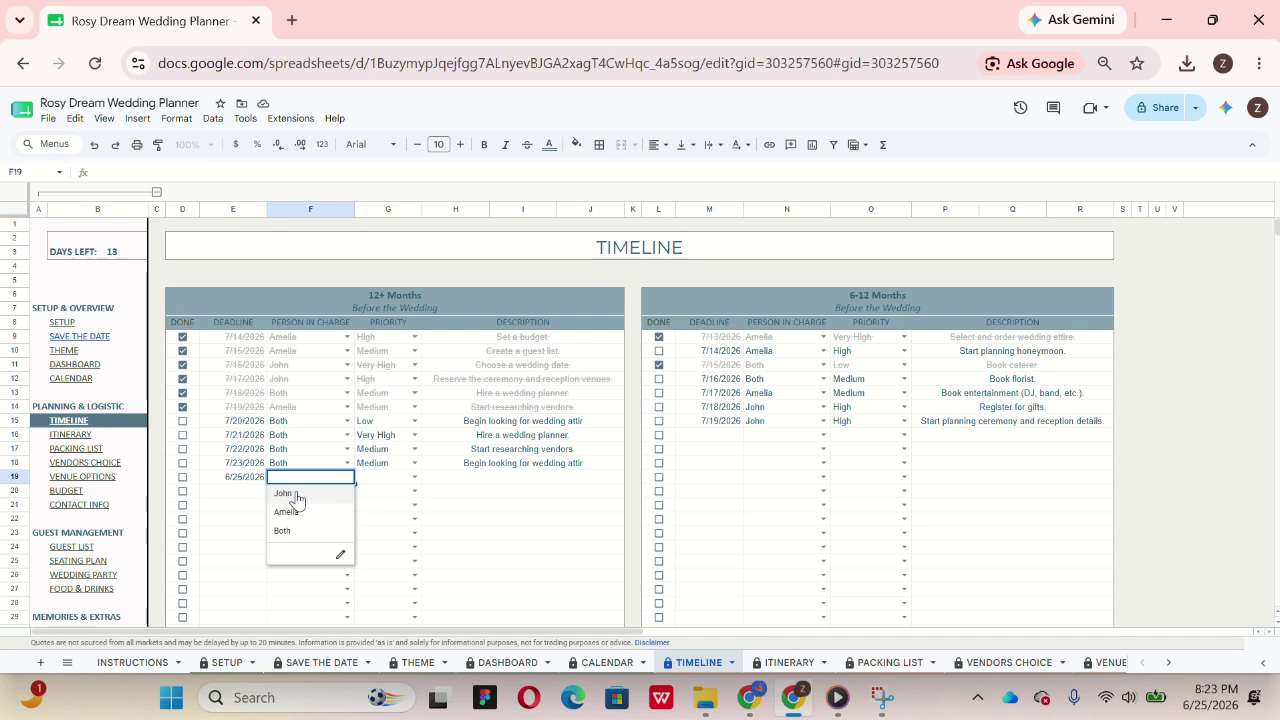
pyautogui.click(295, 495)
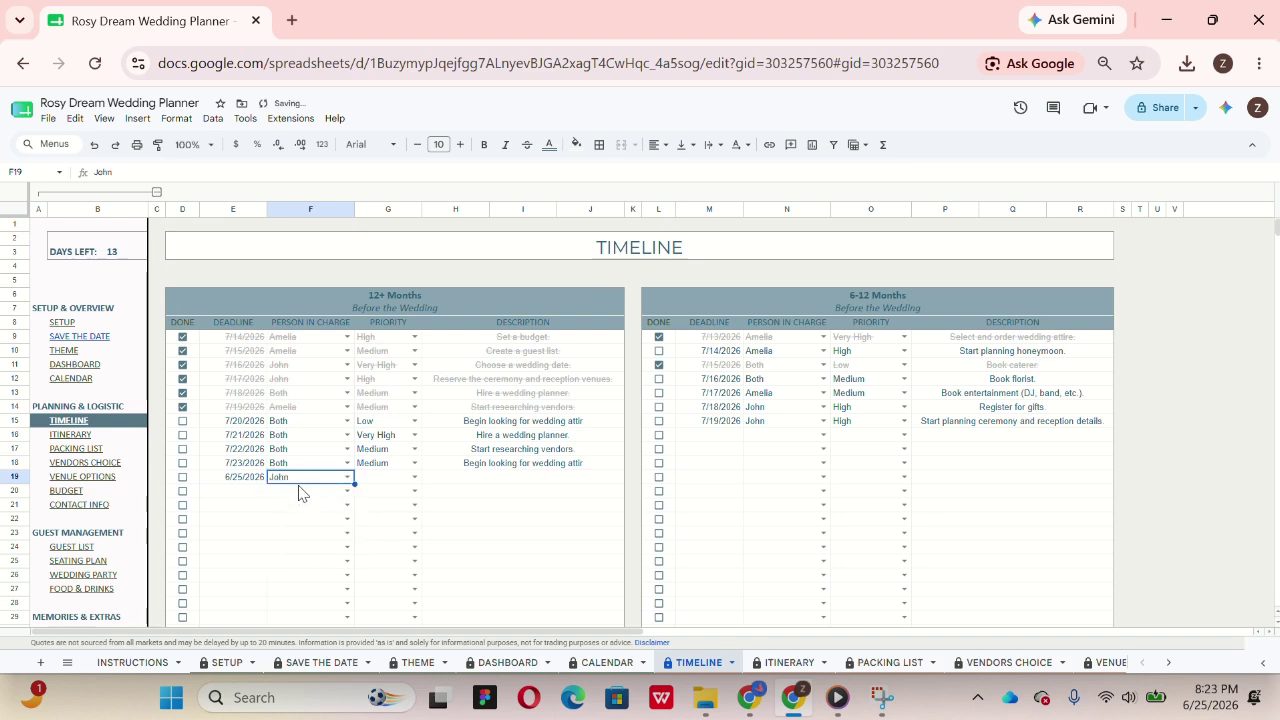
pyautogui.click(414, 478)
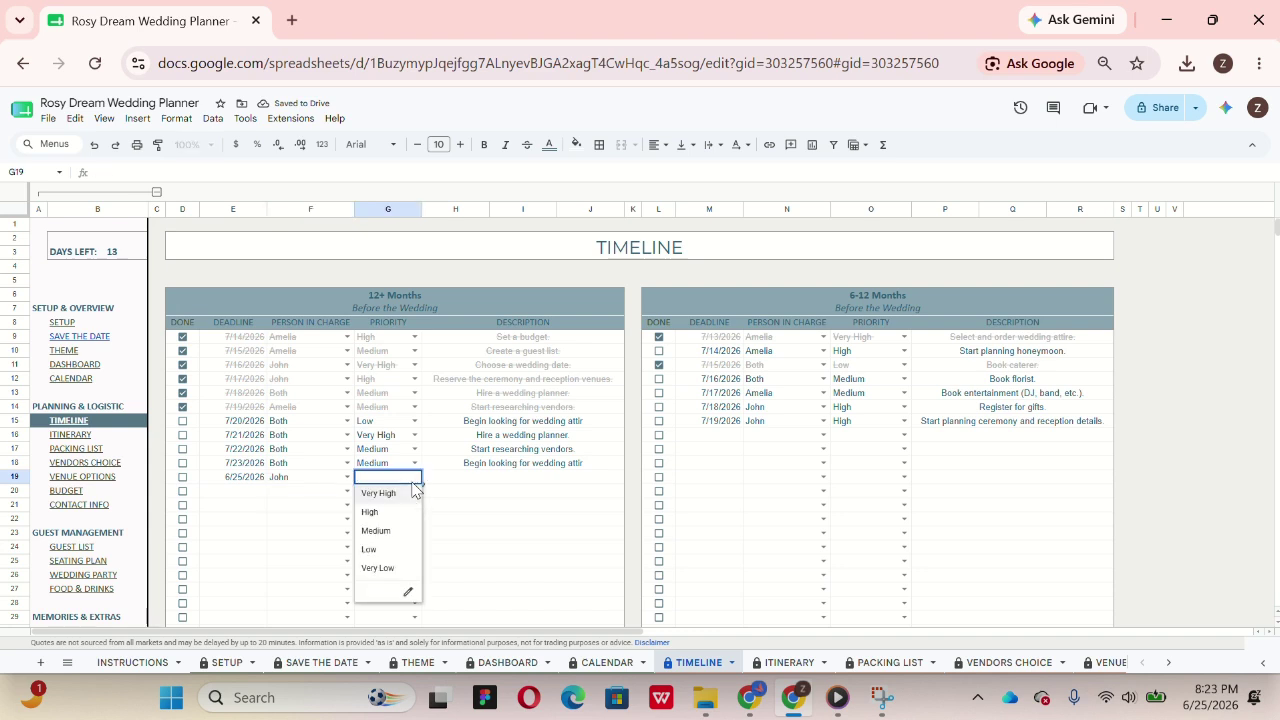
pyautogui.click(400, 537)
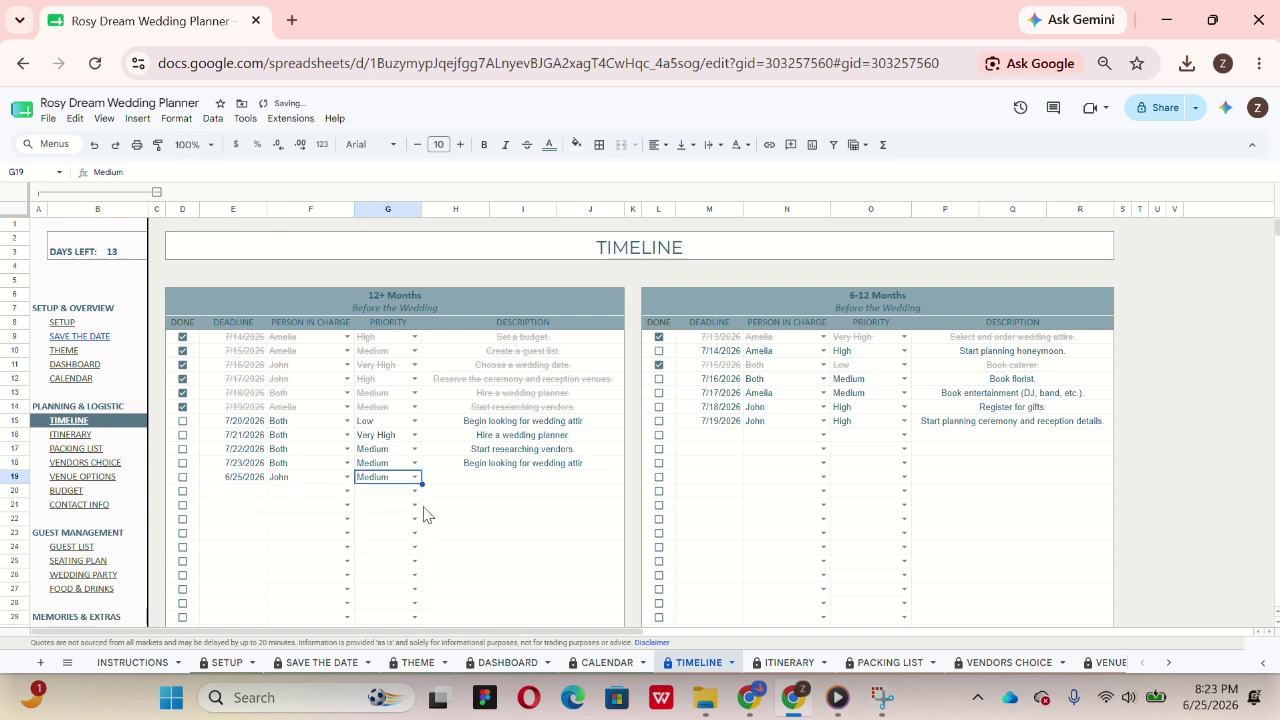
# Step: Enter "Look at venue" as the description of the new task in row 19 of the 12+ Months table
pyautogui.click(491, 482)
pyautogui.write('L')
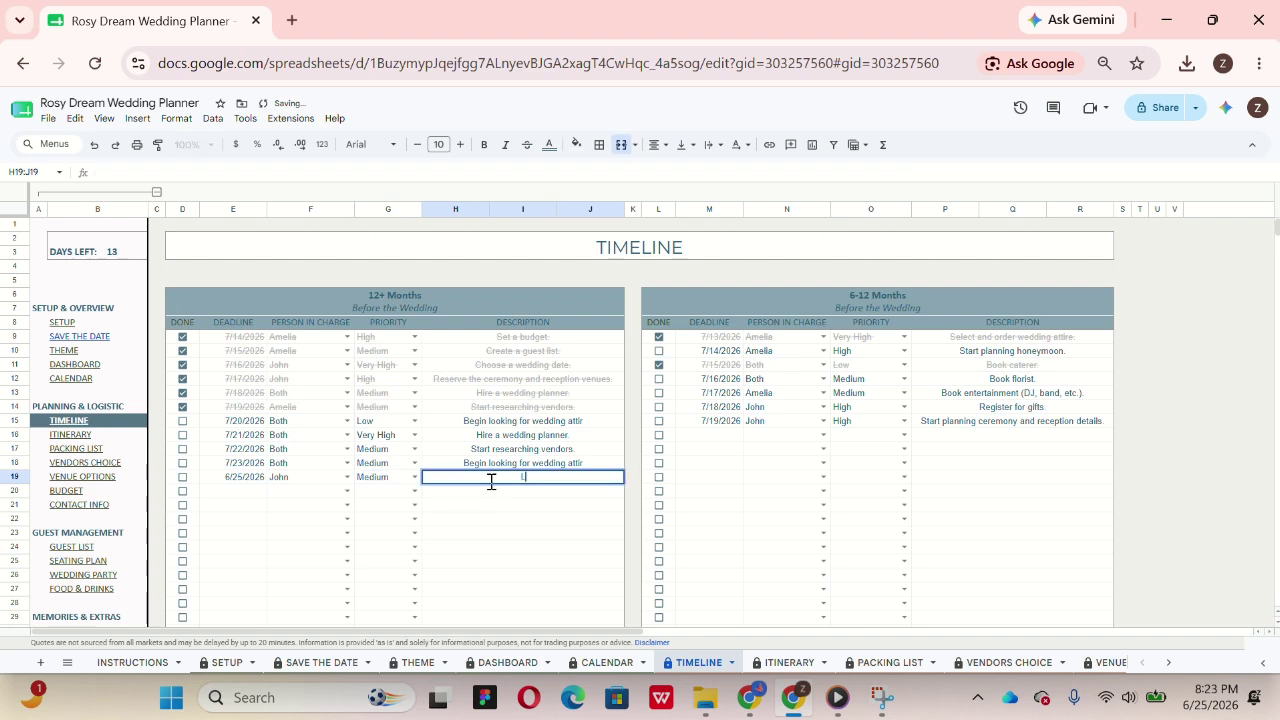
pyautogui.write('ook at venus')
pyautogui.press('BackSpace')
pyautogui.write('e')
pyautogui.press('Return')
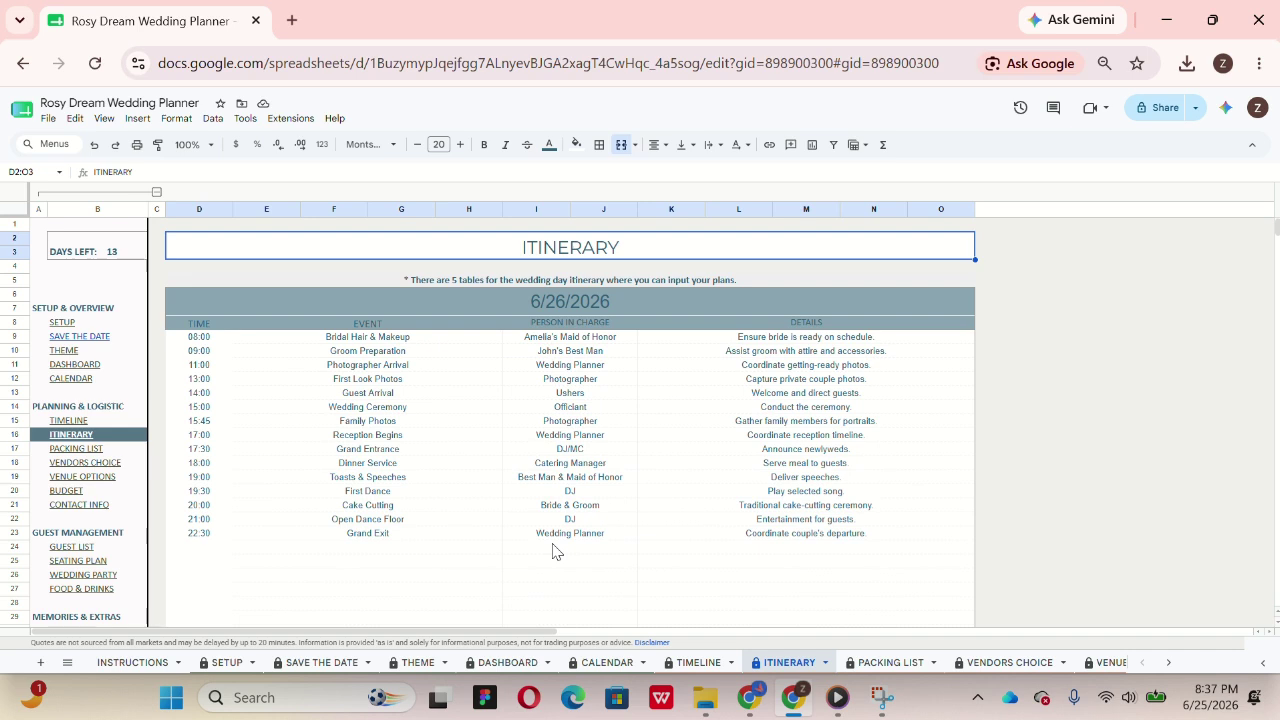
# Step: Examine the Itinerary sheet's tables, the note above them, and the Time, Event, Person in Charge and Details columns
pyautogui.scroll(-1, 495, 568)
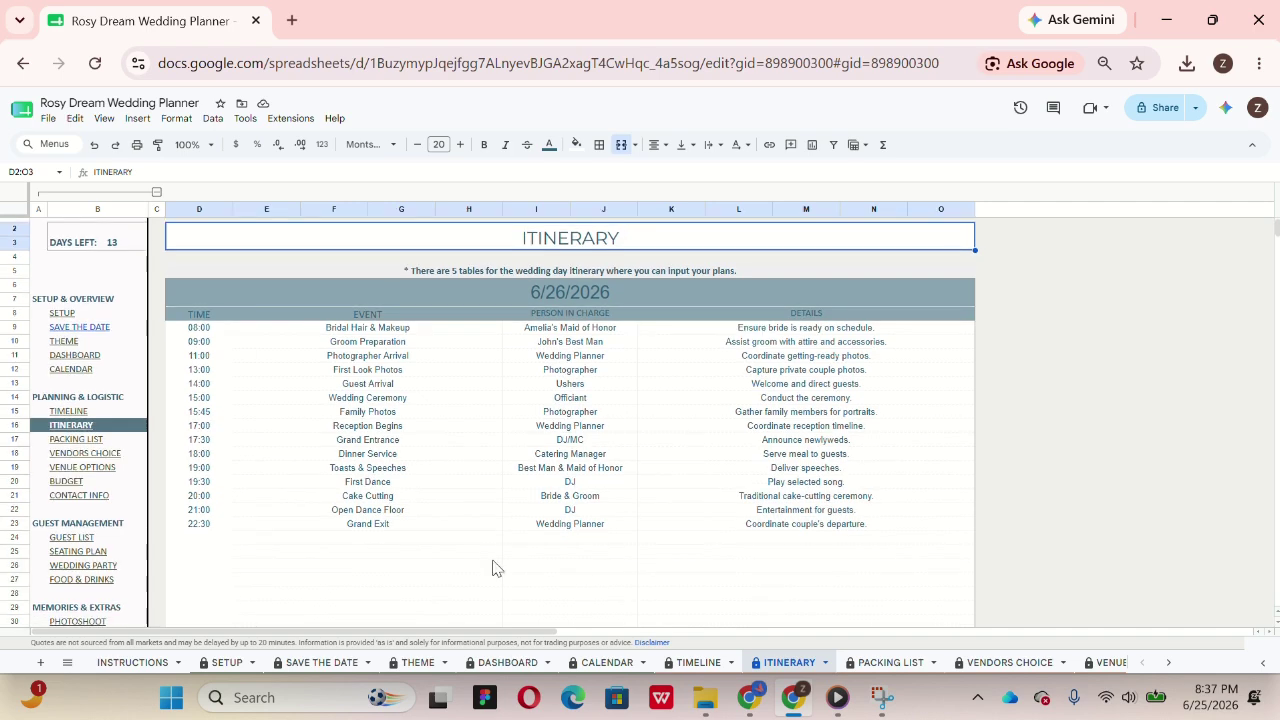
pyautogui.scroll(-15, 497, 568)
pyautogui.scroll(16, 497, 568)
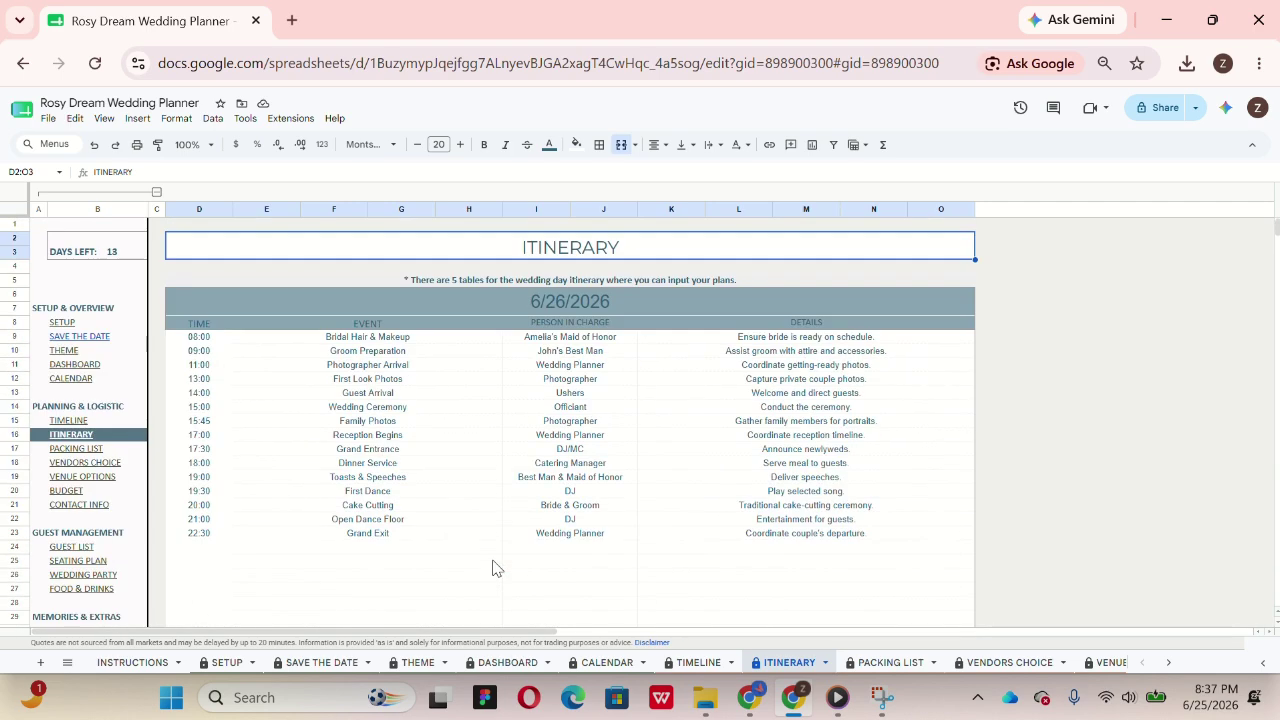
pyautogui.click(516, 280)
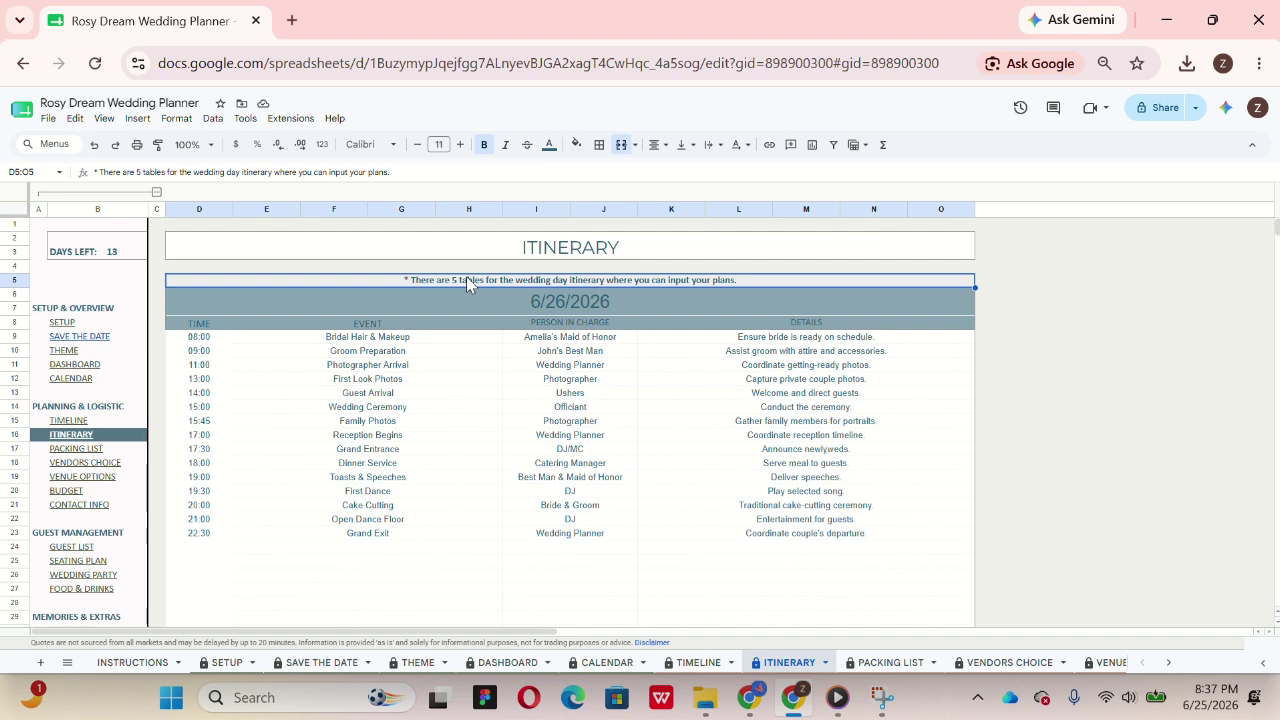
pyautogui.click(230, 325)
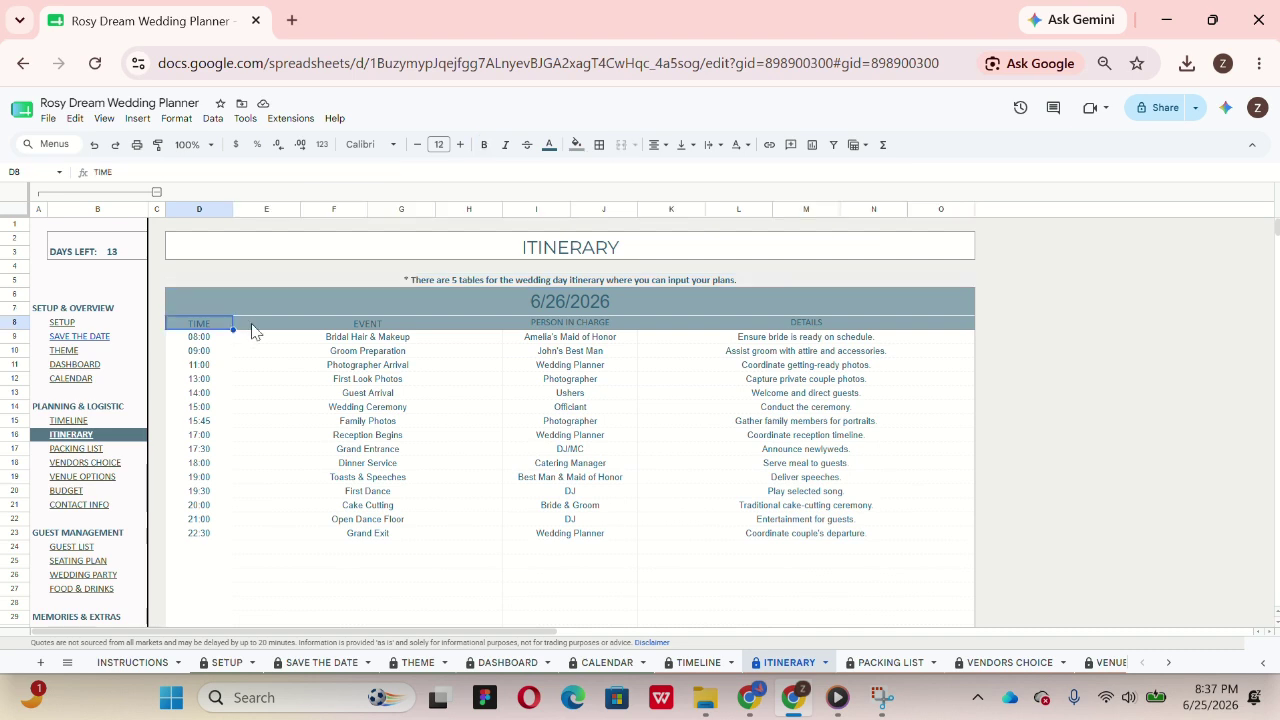
pyautogui.click(300, 331)
pyautogui.click(525, 333)
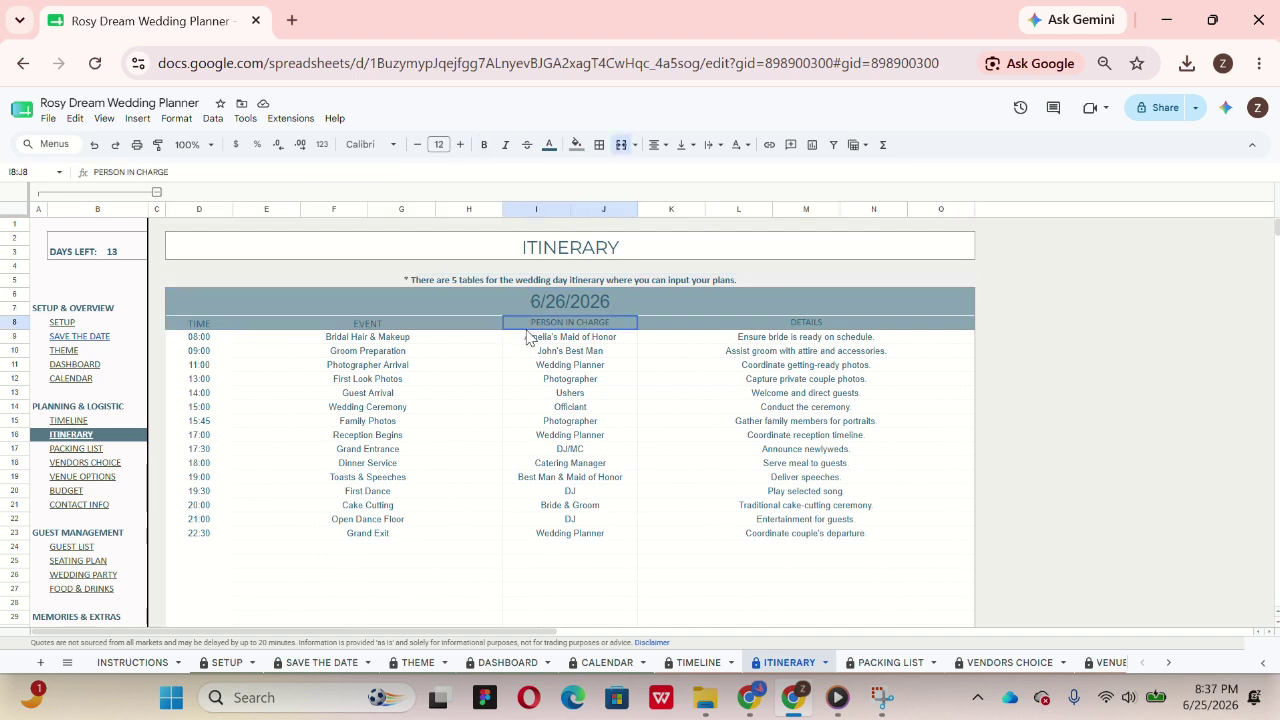
pyautogui.click(724, 328)
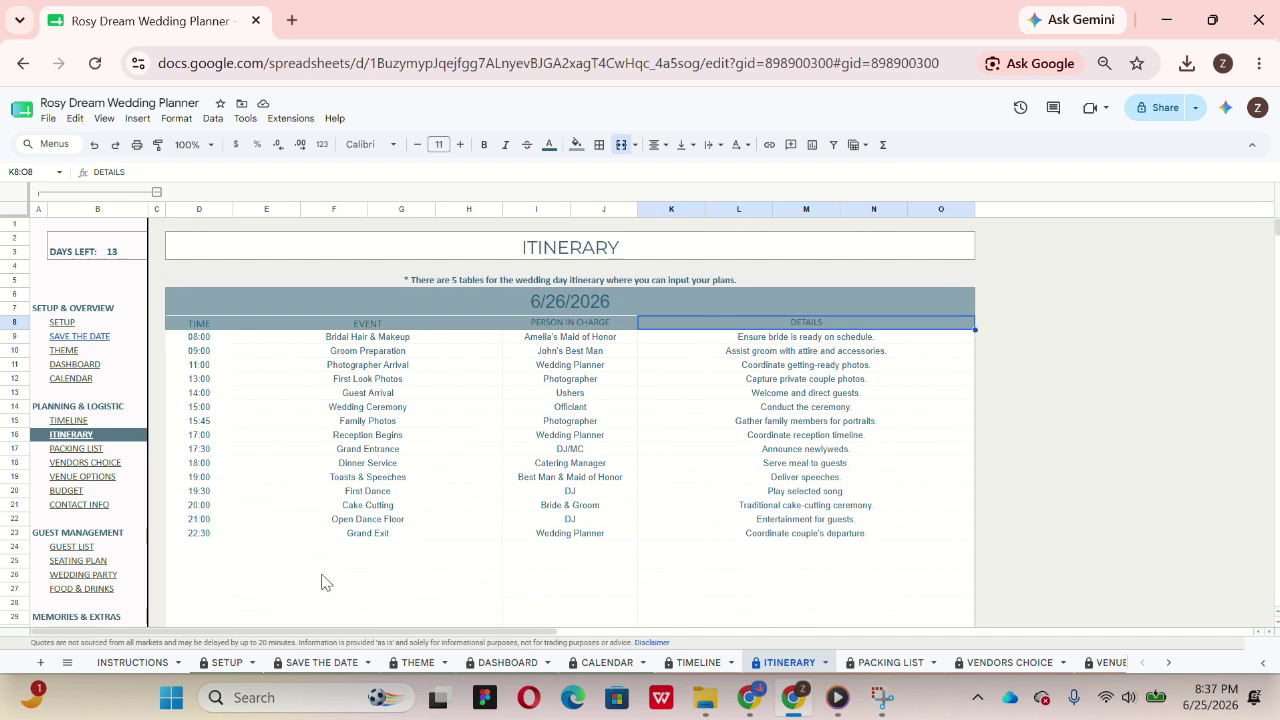
# Step: Set the date heading of the first Itinerary table to June 25, 2026 from its calendar
pyautogui.click(605, 305)
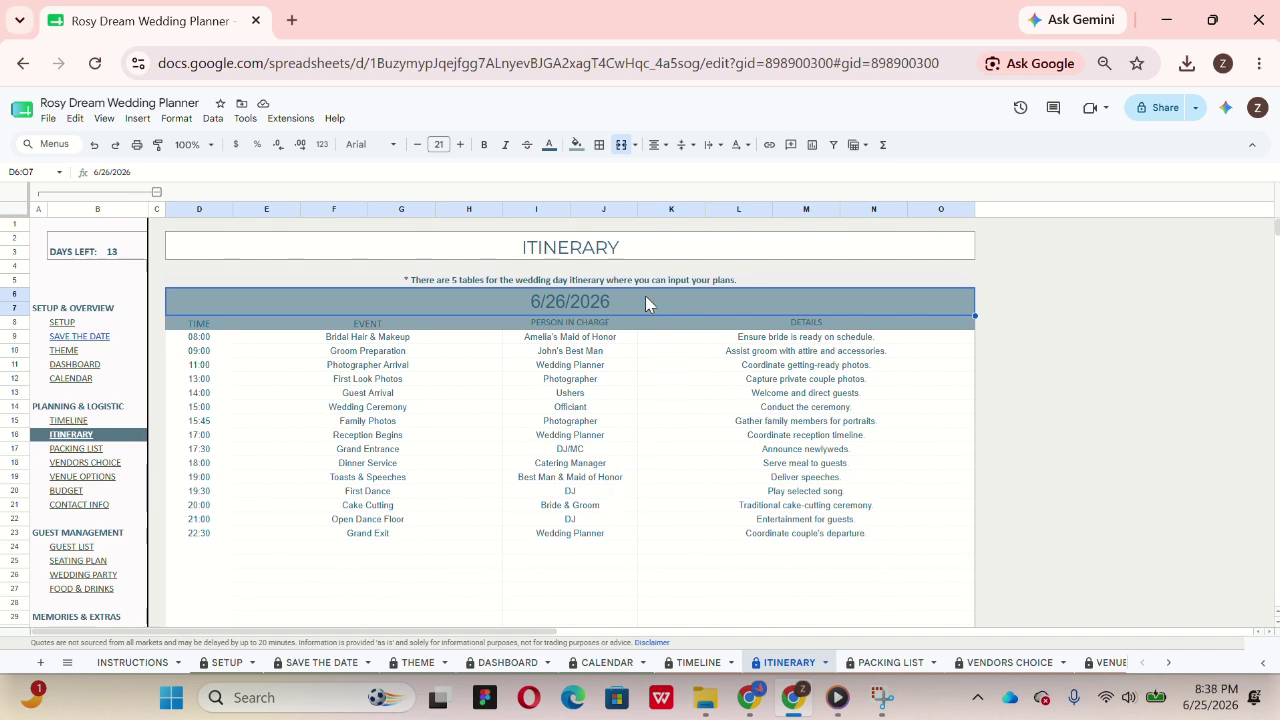
pyautogui.doubleClick(645, 296)
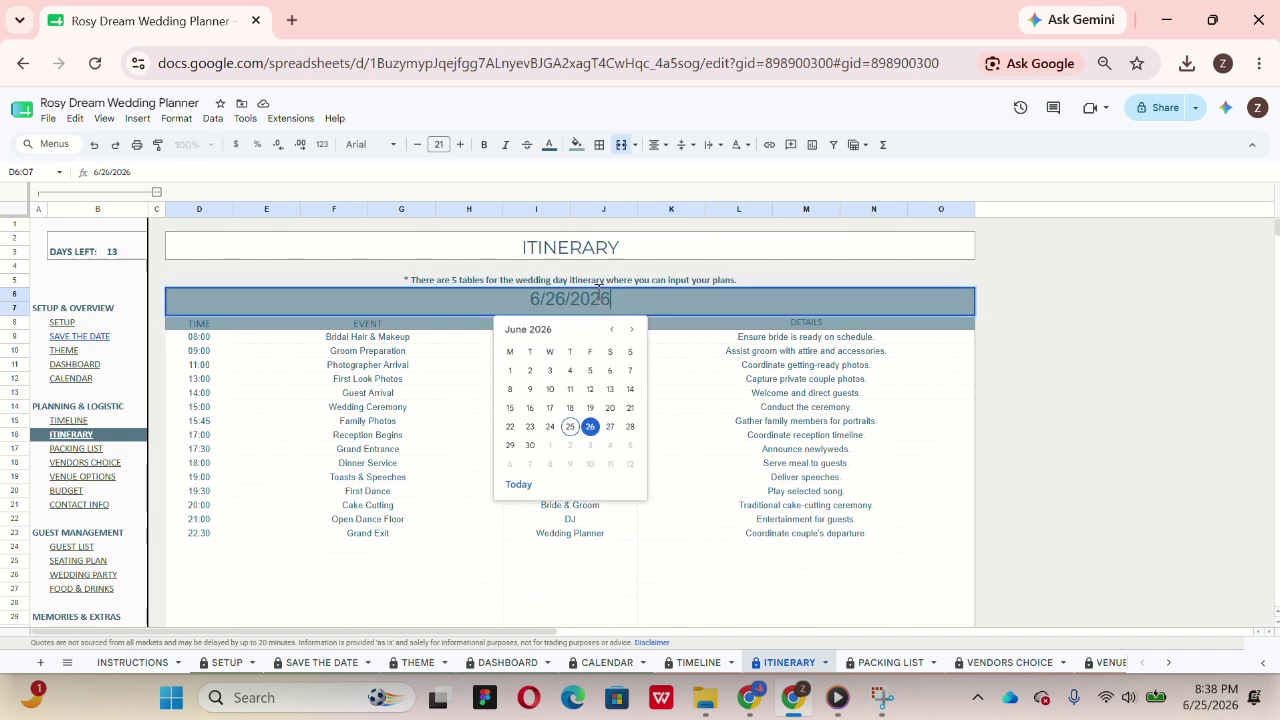
pyautogui.click(570, 427)
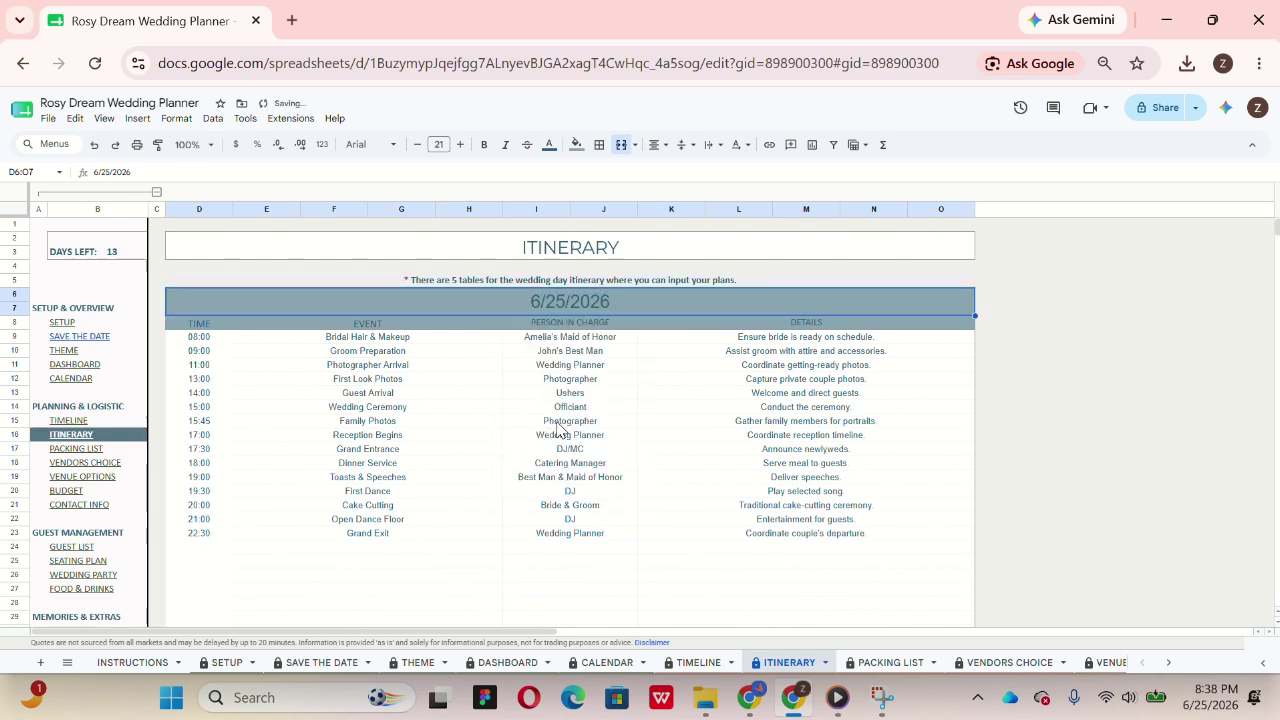
pyautogui.scroll(-1, 352, 366)
pyautogui.scroll(1, 352, 366)
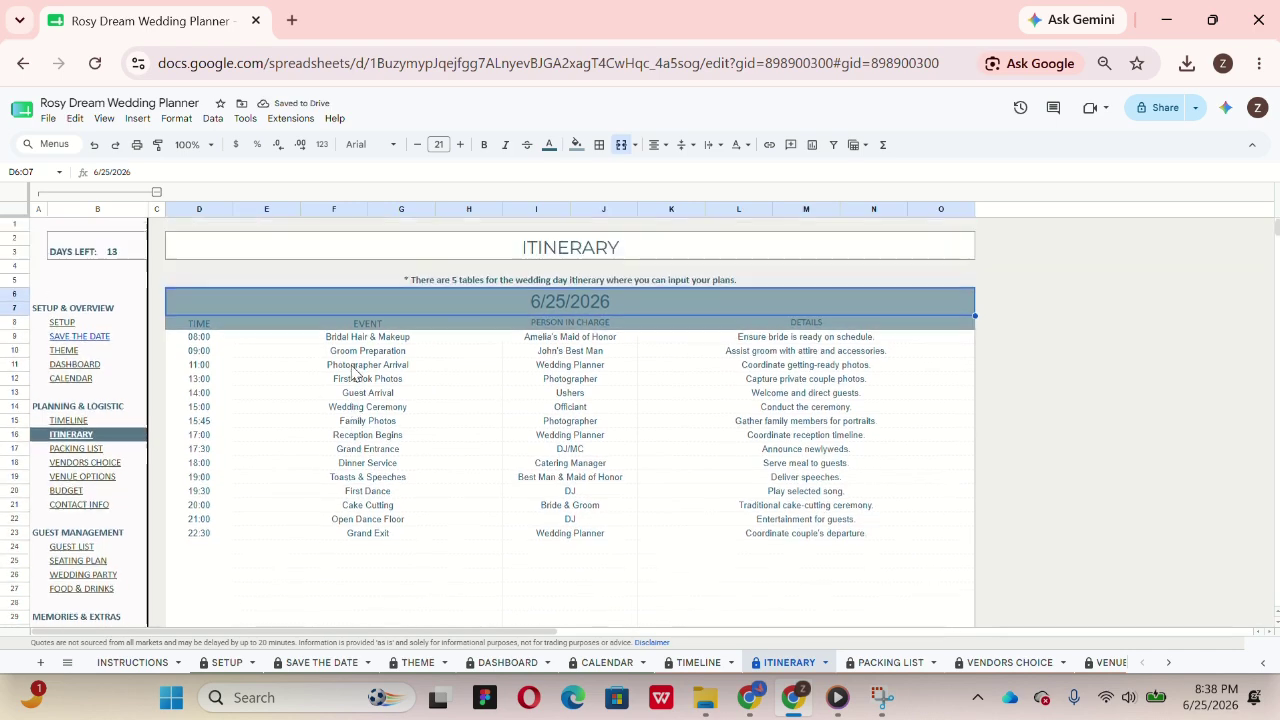
# Step: Add an itinerary entry in row 24 with time 2:00, event "Cleanup end" and "Venue staff" as person in charge
pyautogui.click(203, 551)
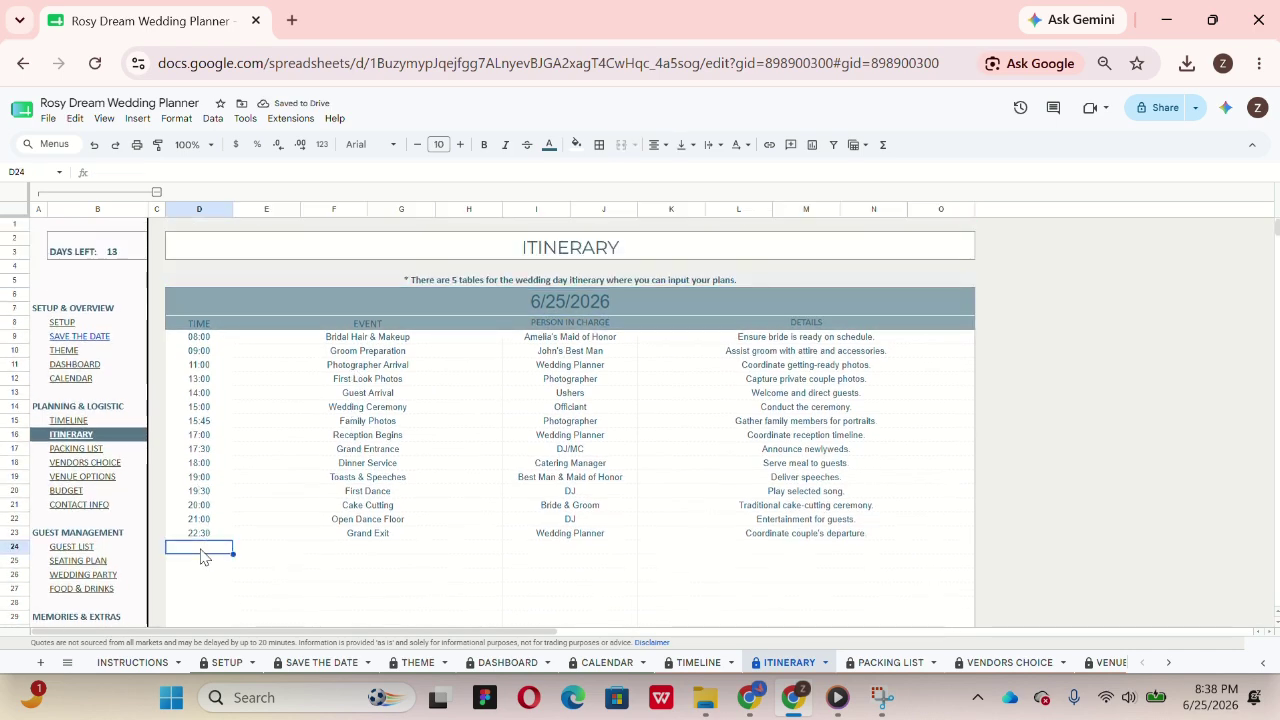
pyautogui.write('2:00')
pyautogui.press('Return')
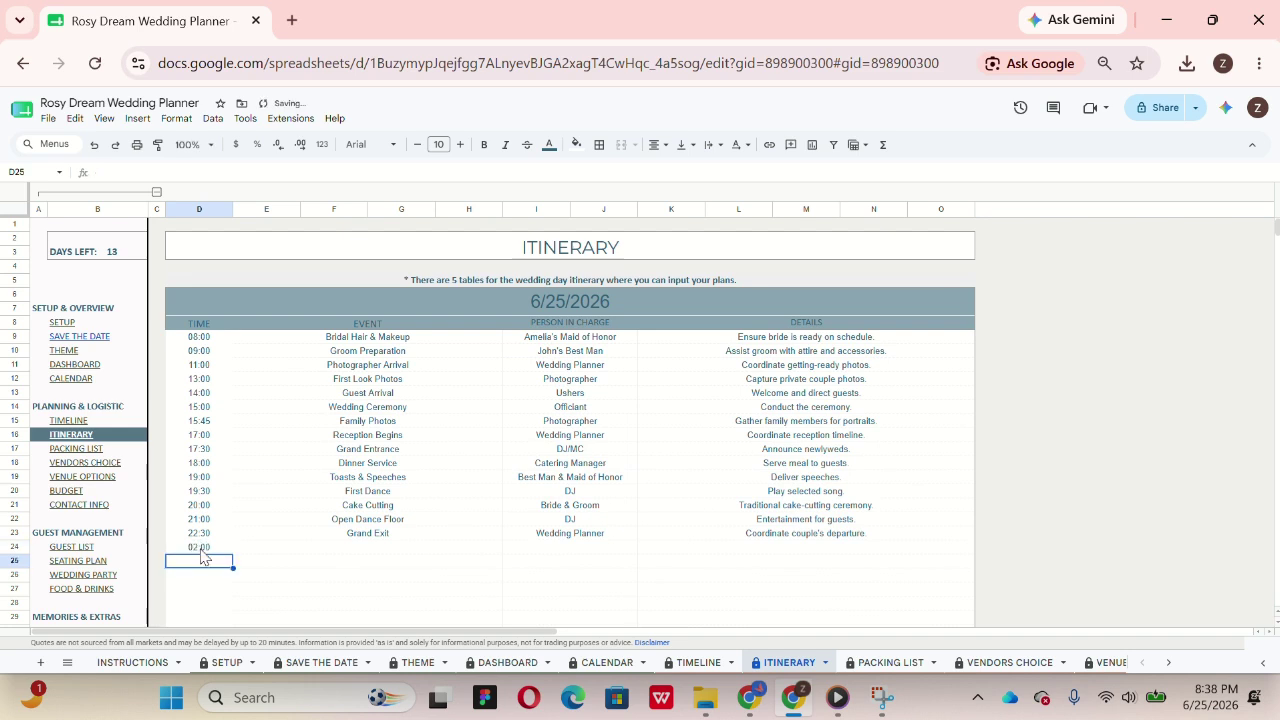
pyautogui.click(342, 547)
pyautogui.write('Clea')
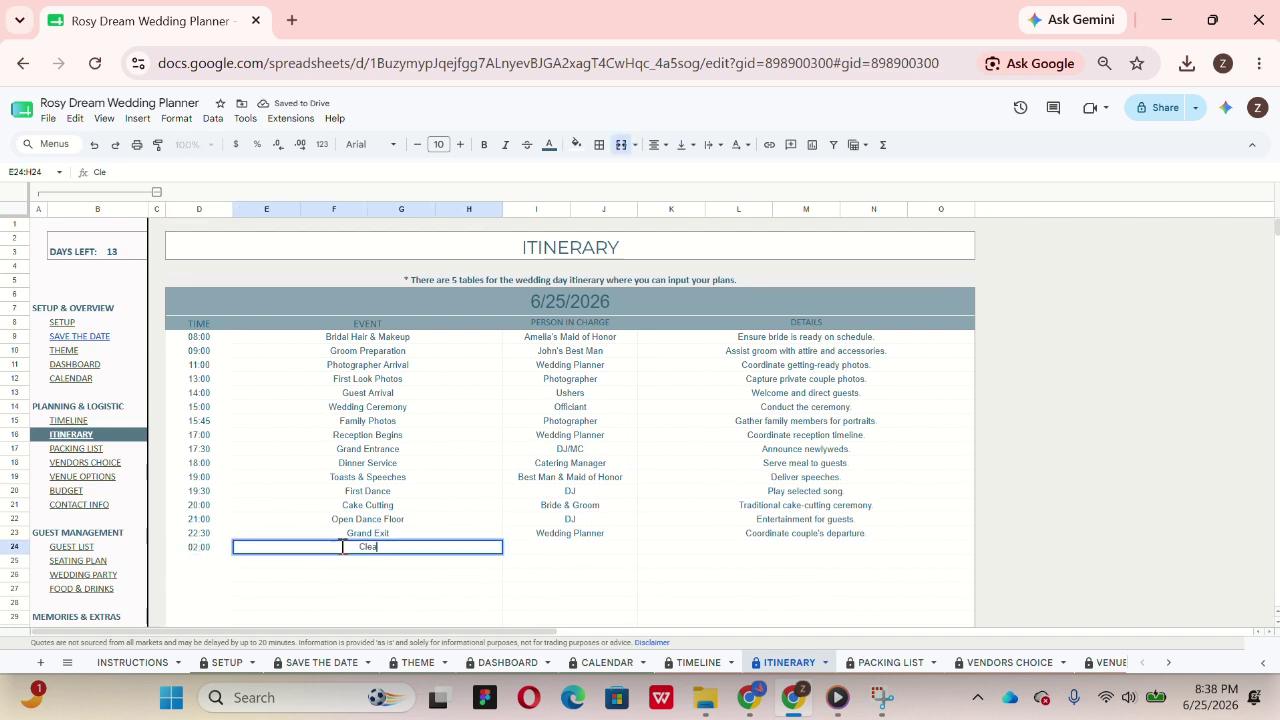
pyautogui.write('nup end')
pyautogui.press('Return')
pyautogui.click(557, 550)
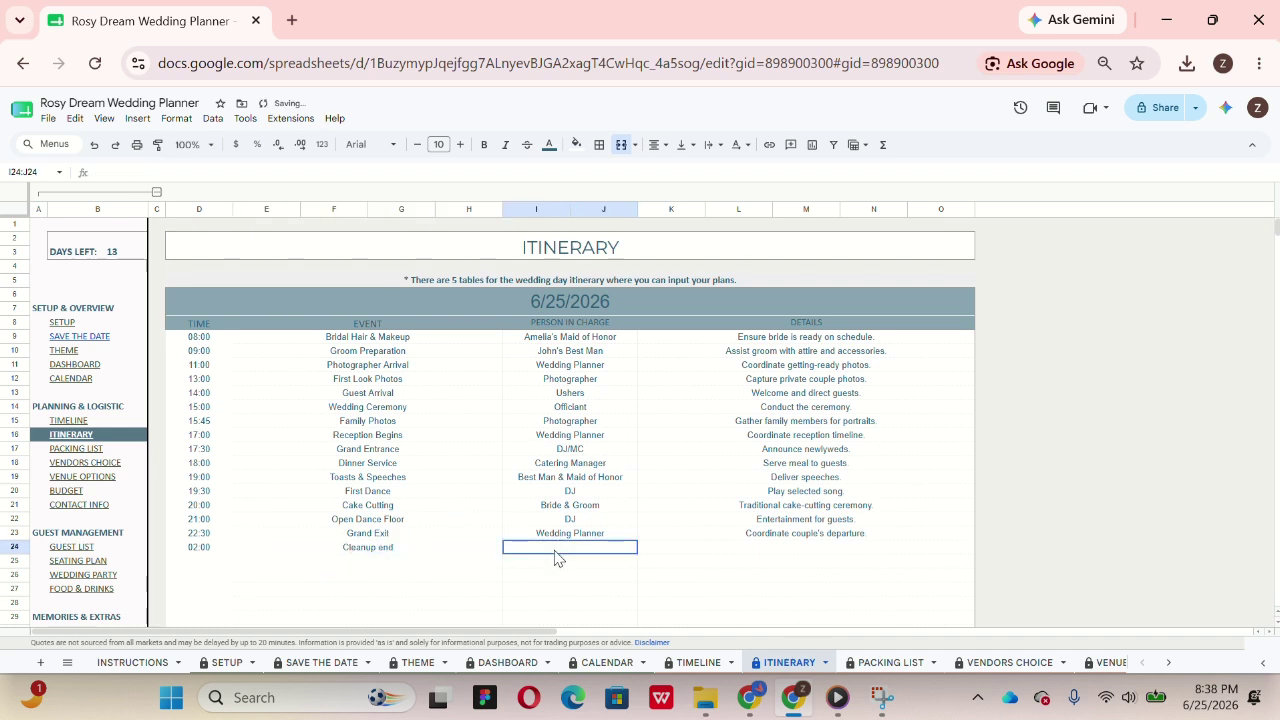
pyautogui.write('Venue staff')
pyautogui.press('Tab')
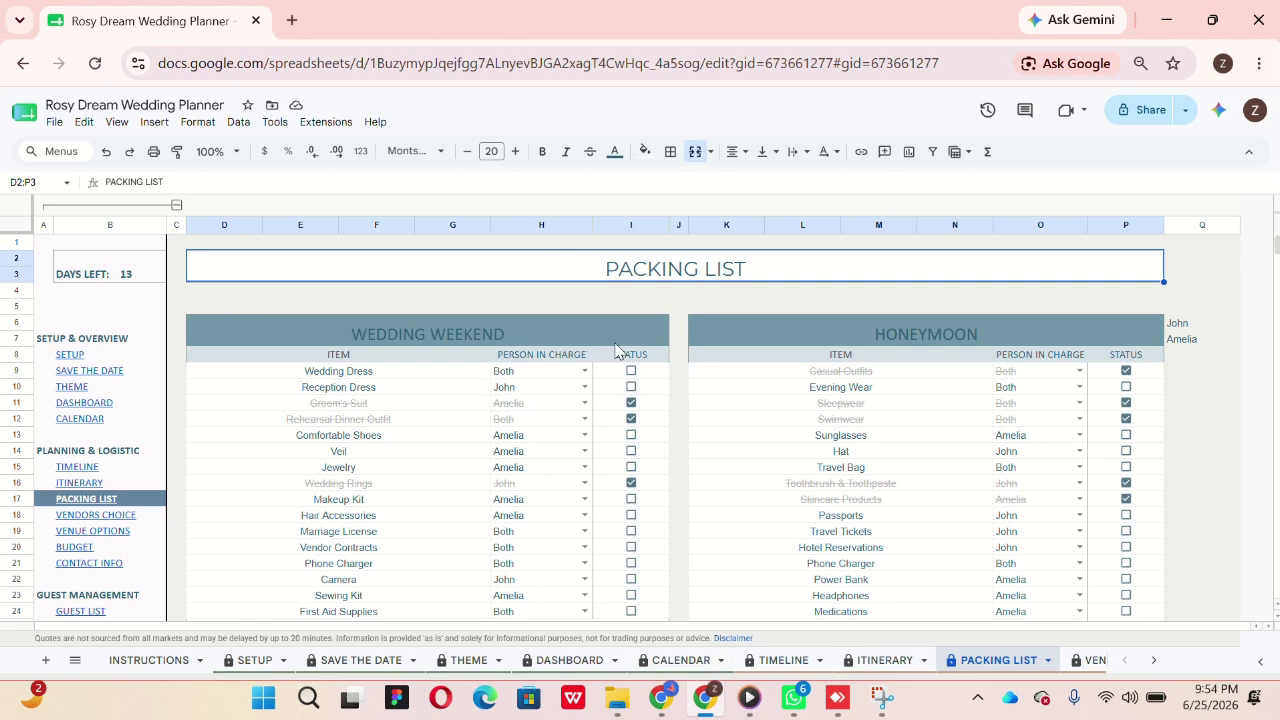
# Step: In the Wedding Weekend packing table, assign Wedding Dress to Both and check off Wedding Dress and Reception Dress
pyautogui.click(373, 371)
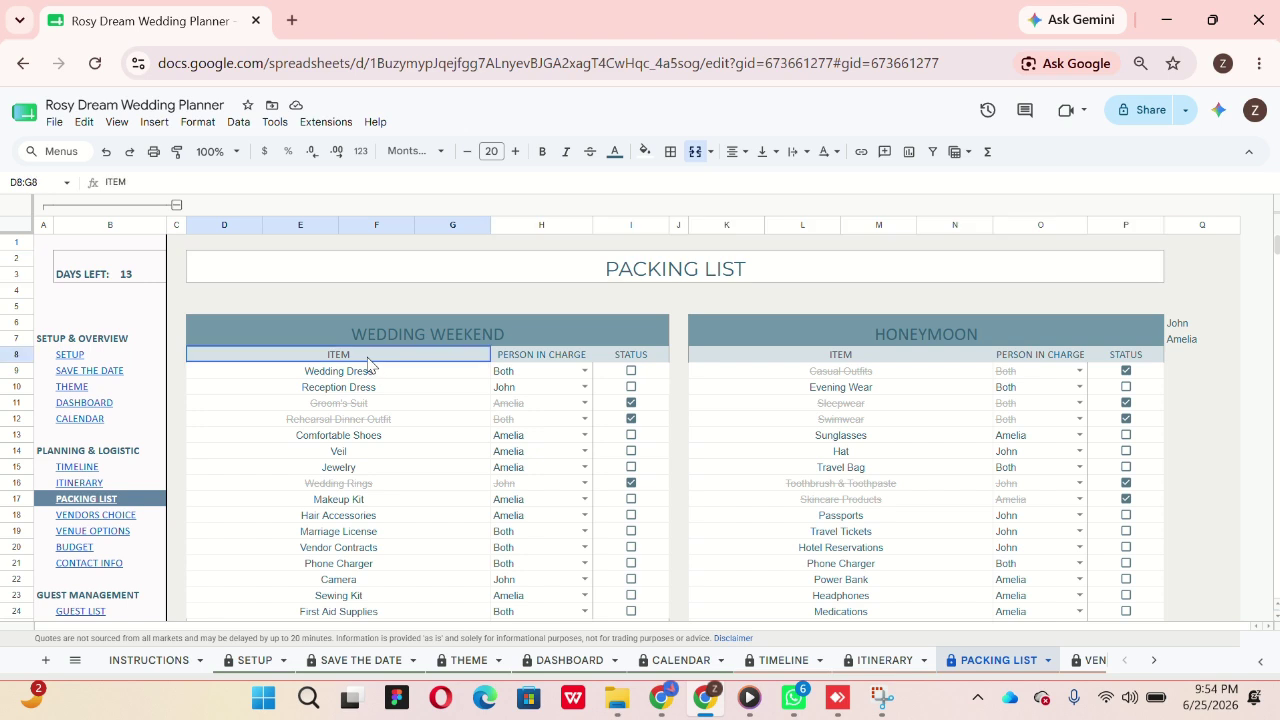
pyautogui.click(528, 360)
pyautogui.click(632, 360)
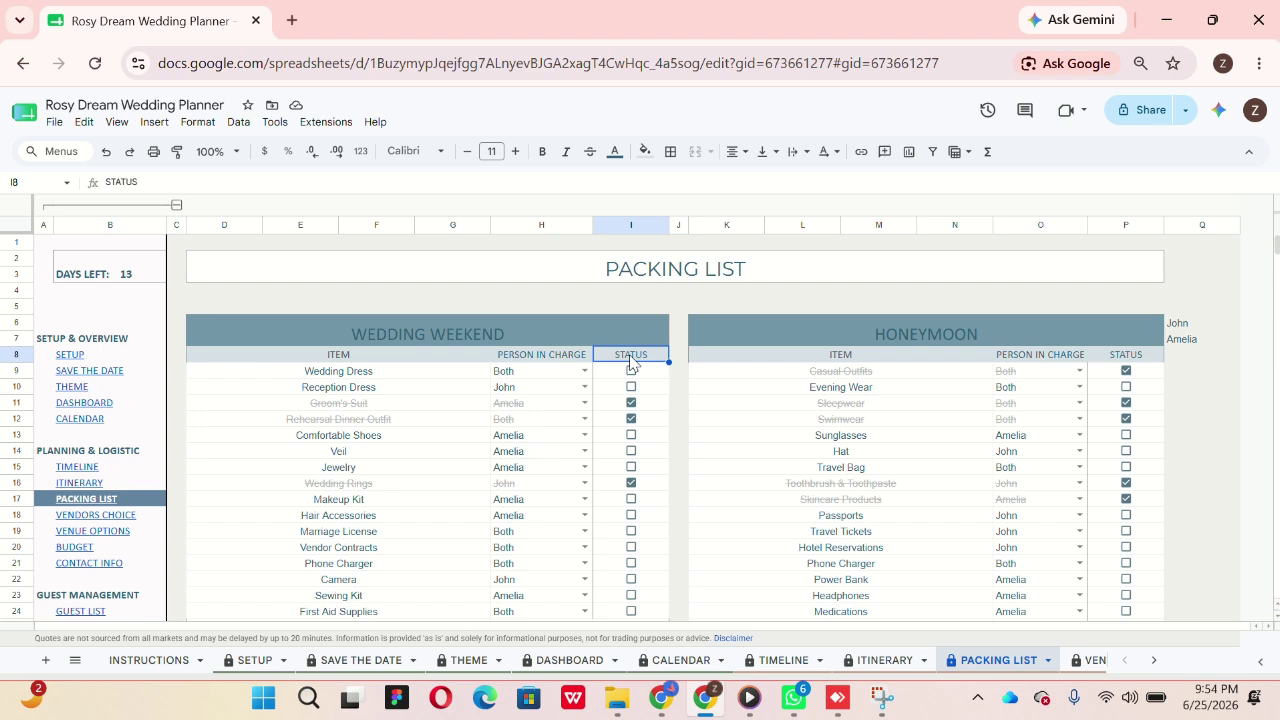
pyautogui.moveTo(572, 357); pyautogui.dragTo(586, 372)
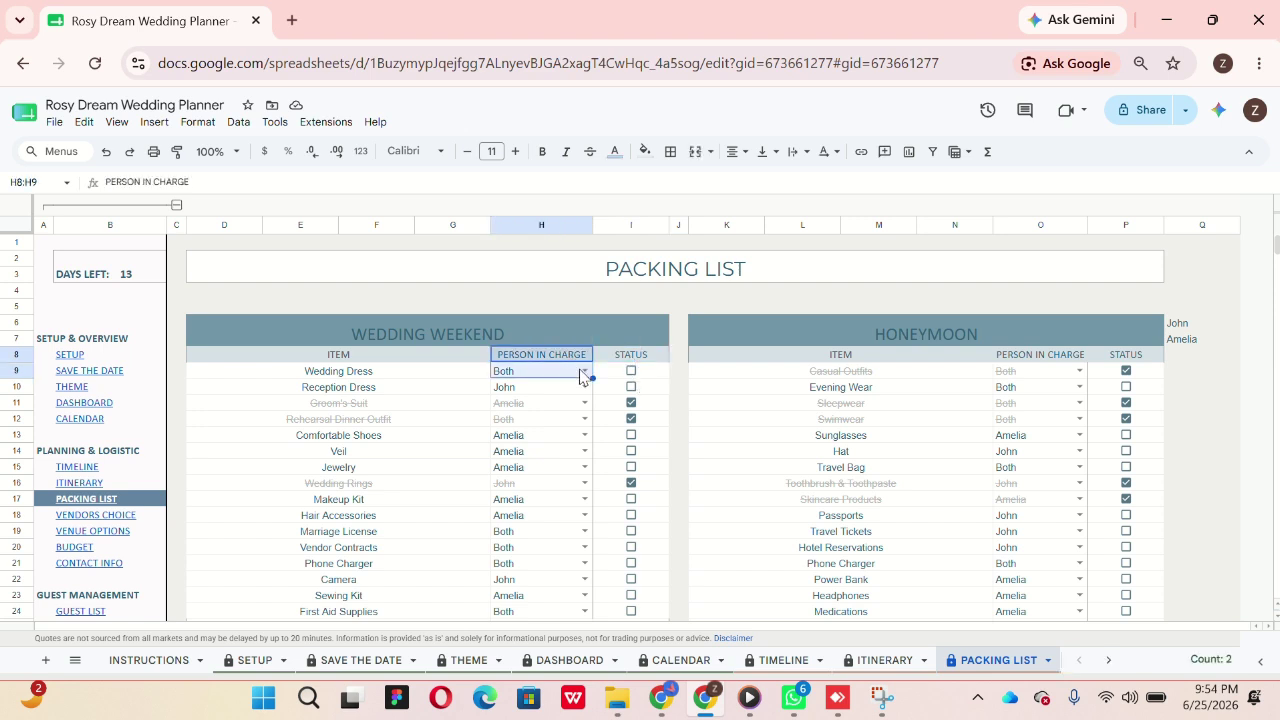
pyautogui.click(586, 372)
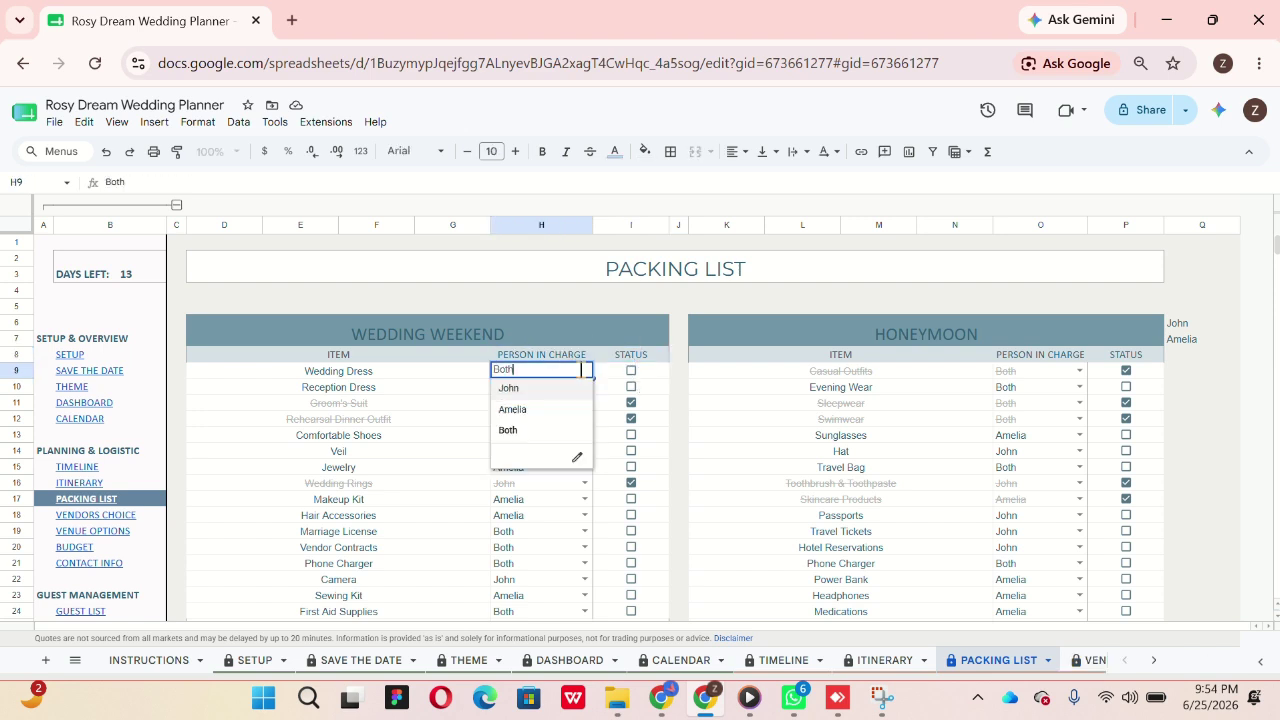
pyautogui.click(571, 431)
pyautogui.click(631, 371)
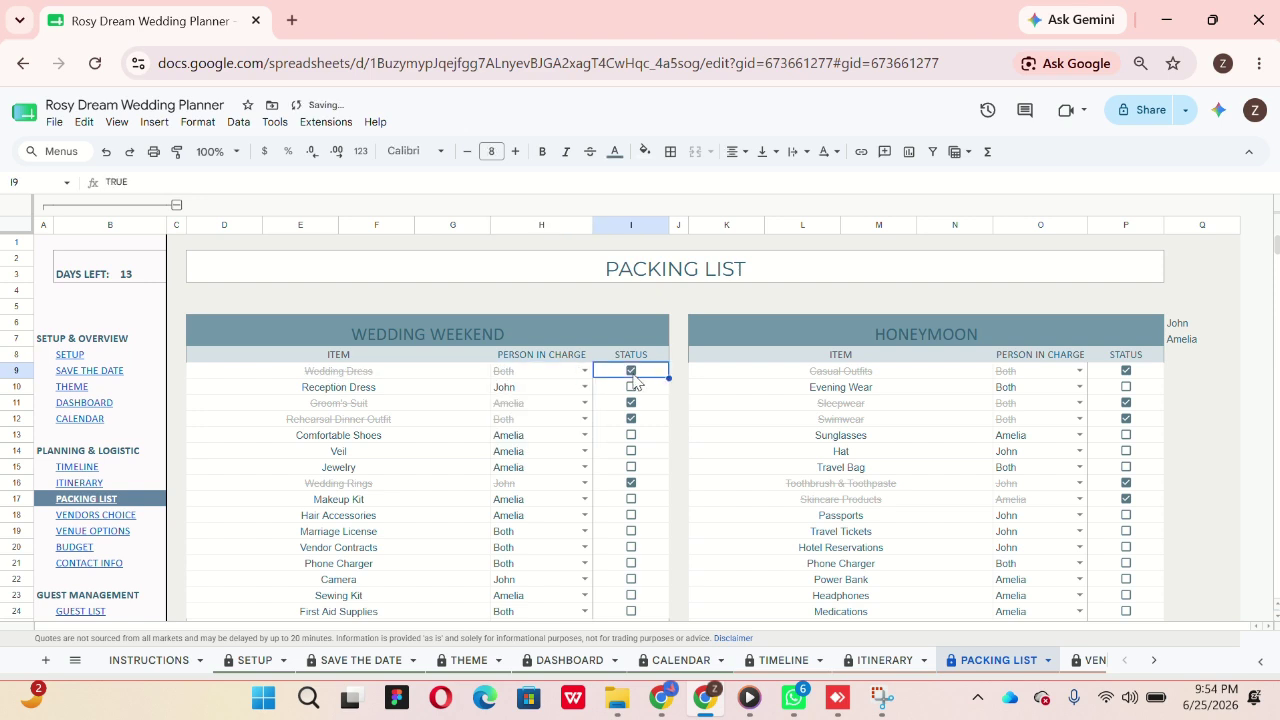
pyautogui.click(631, 386)
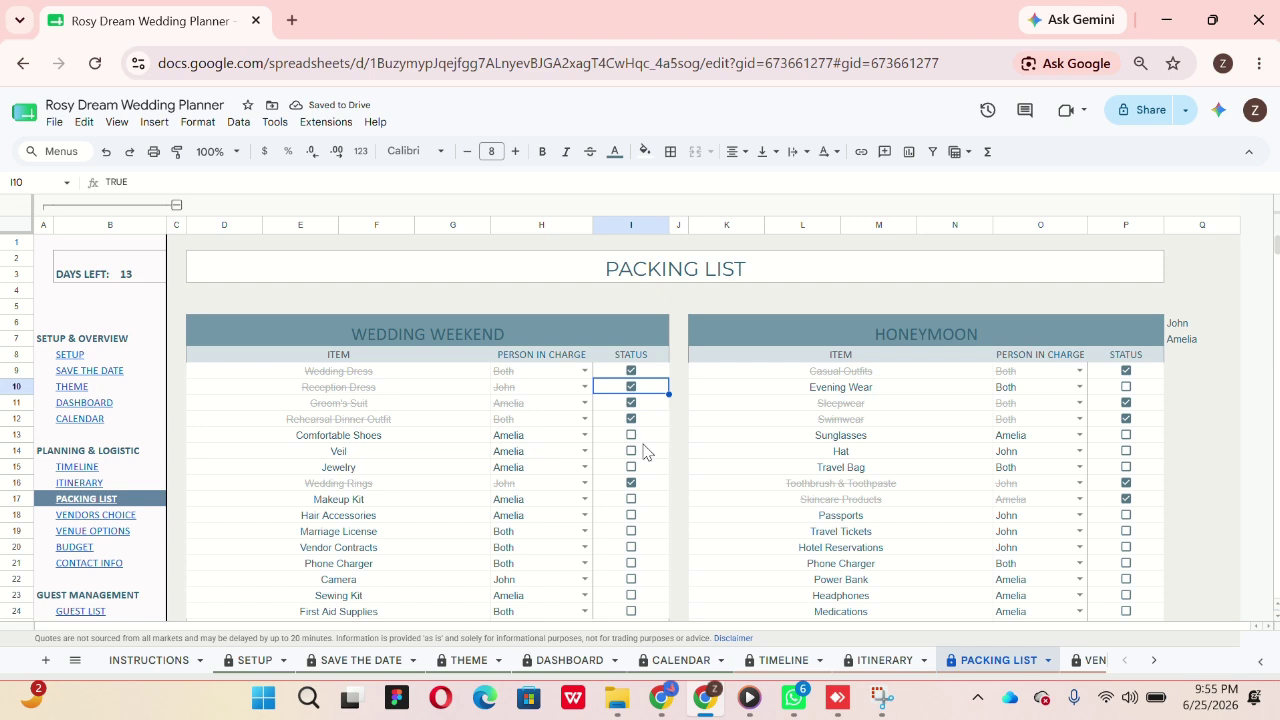
# Step: Examine the Wedding Weekend, Honeymoon and Others tables of the packing list
pyautogui.click(606, 348)
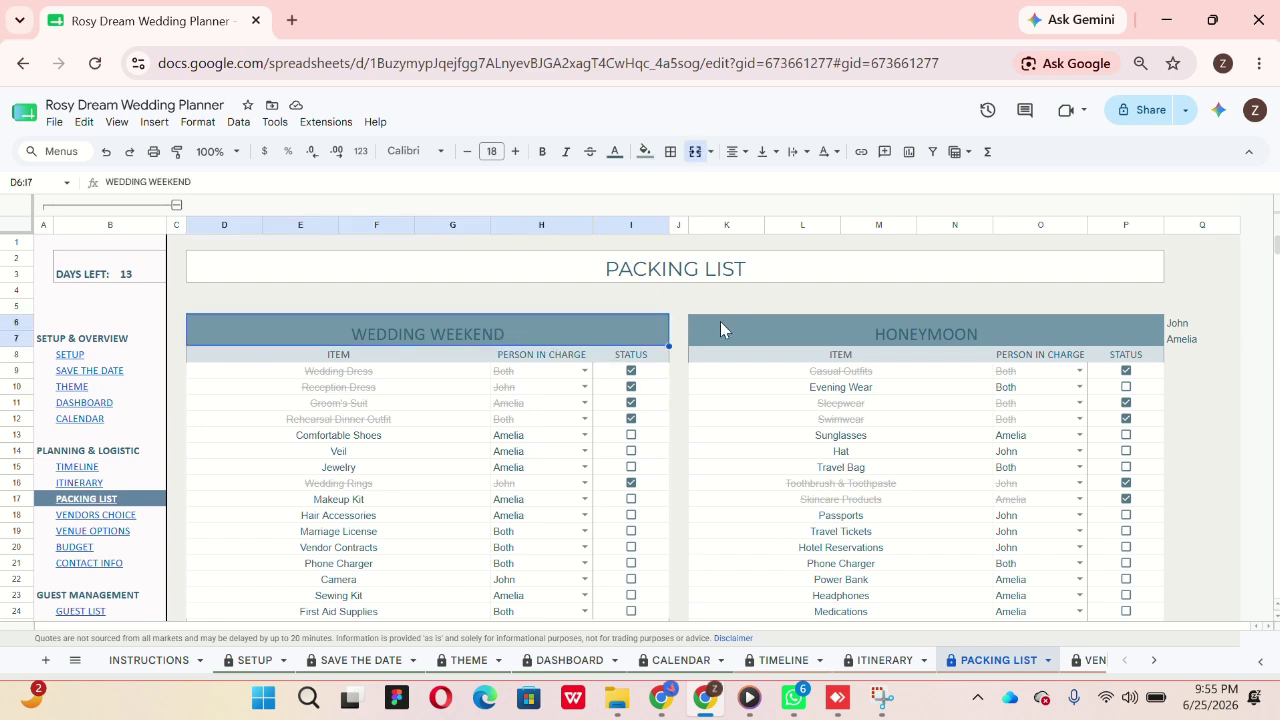
pyautogui.click(751, 336)
pyautogui.scroll(-10, 908, 468)
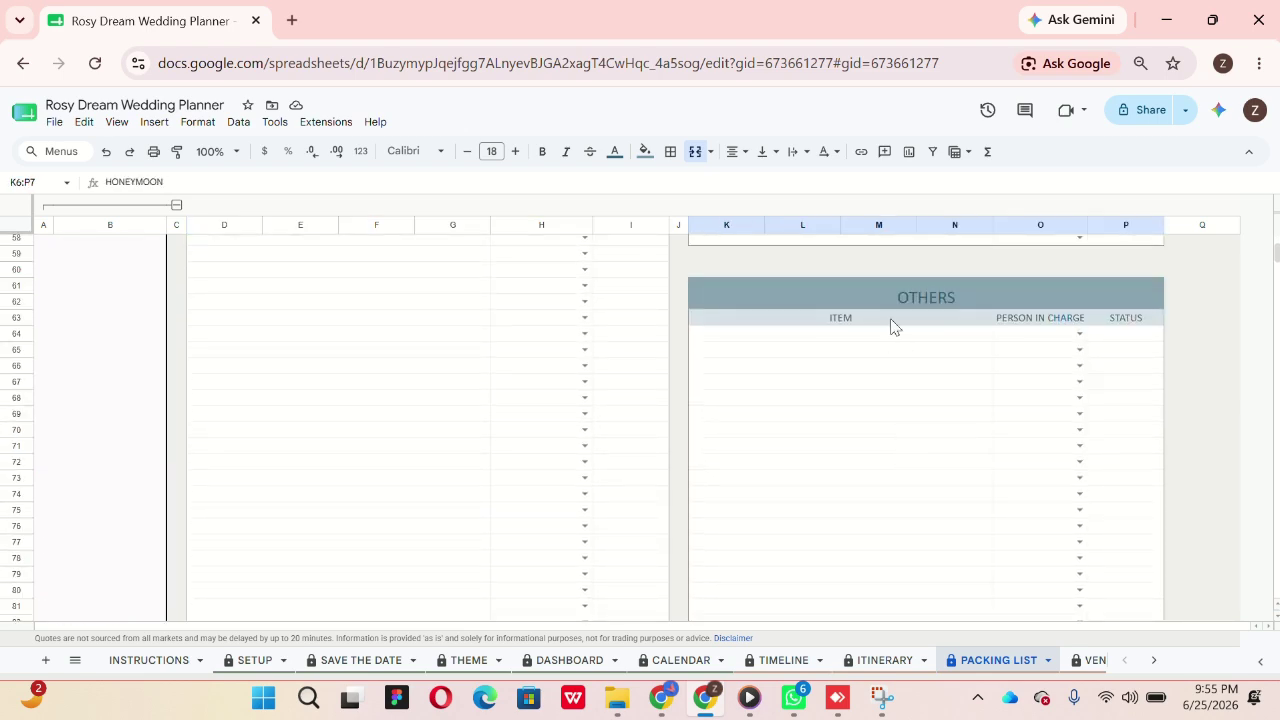
pyautogui.click(891, 298)
pyautogui.scroll(10, 886, 302)
pyautogui.scroll(7, 891, 302)
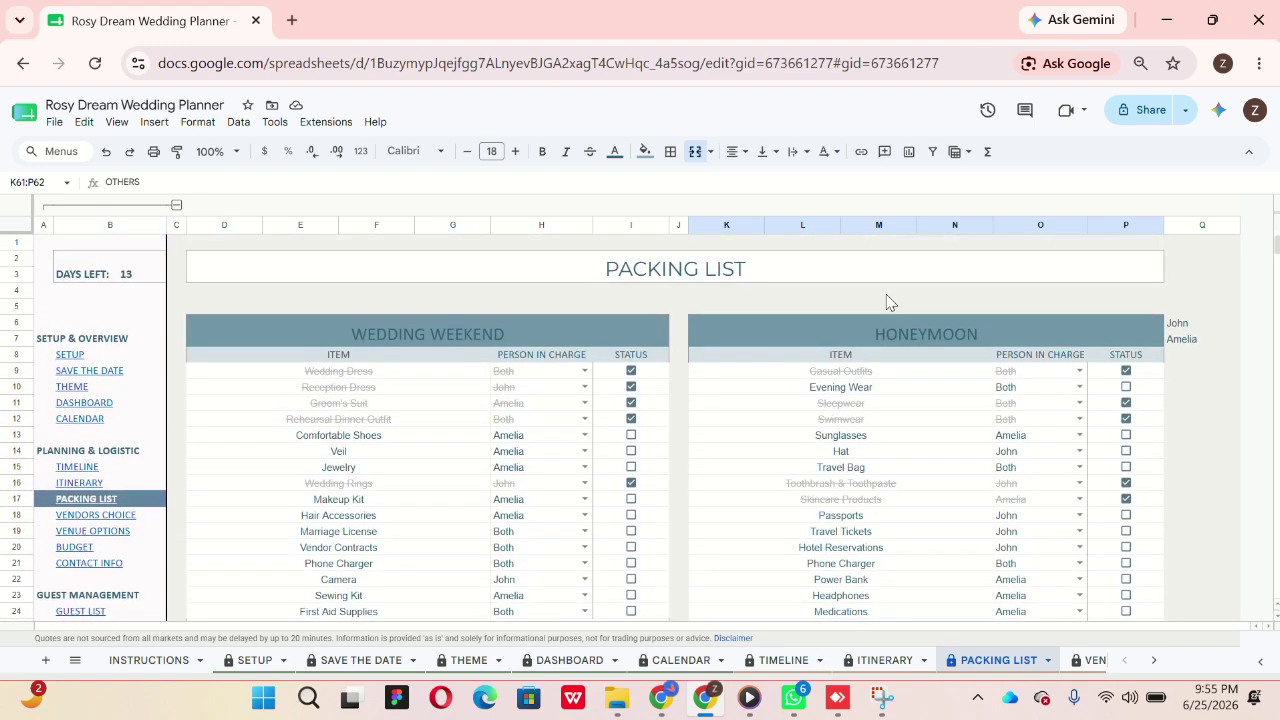
# Step: Add "Passports" in row 27 of the Honeymoon packing table, assign the second listed person in charge, and check it off
pyautogui.scroll(-1, 891, 302)
pyautogui.scroll(-1, 891, 302)
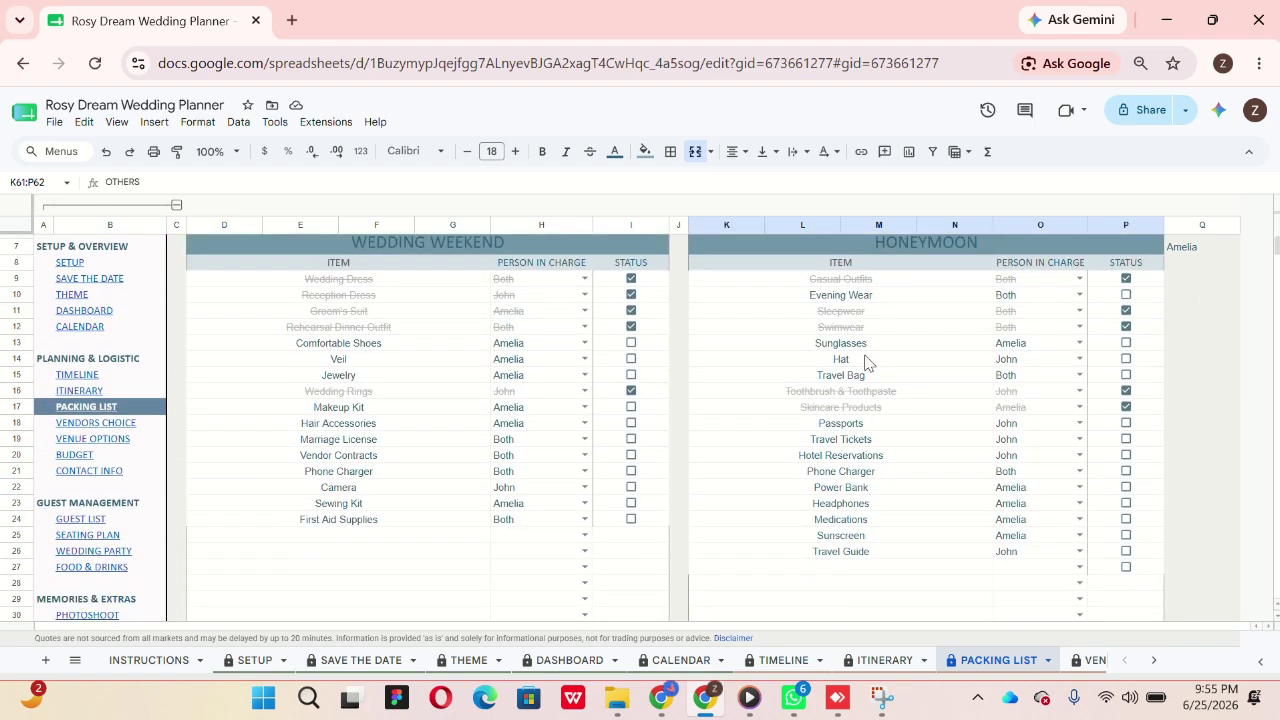
pyautogui.click(837, 567)
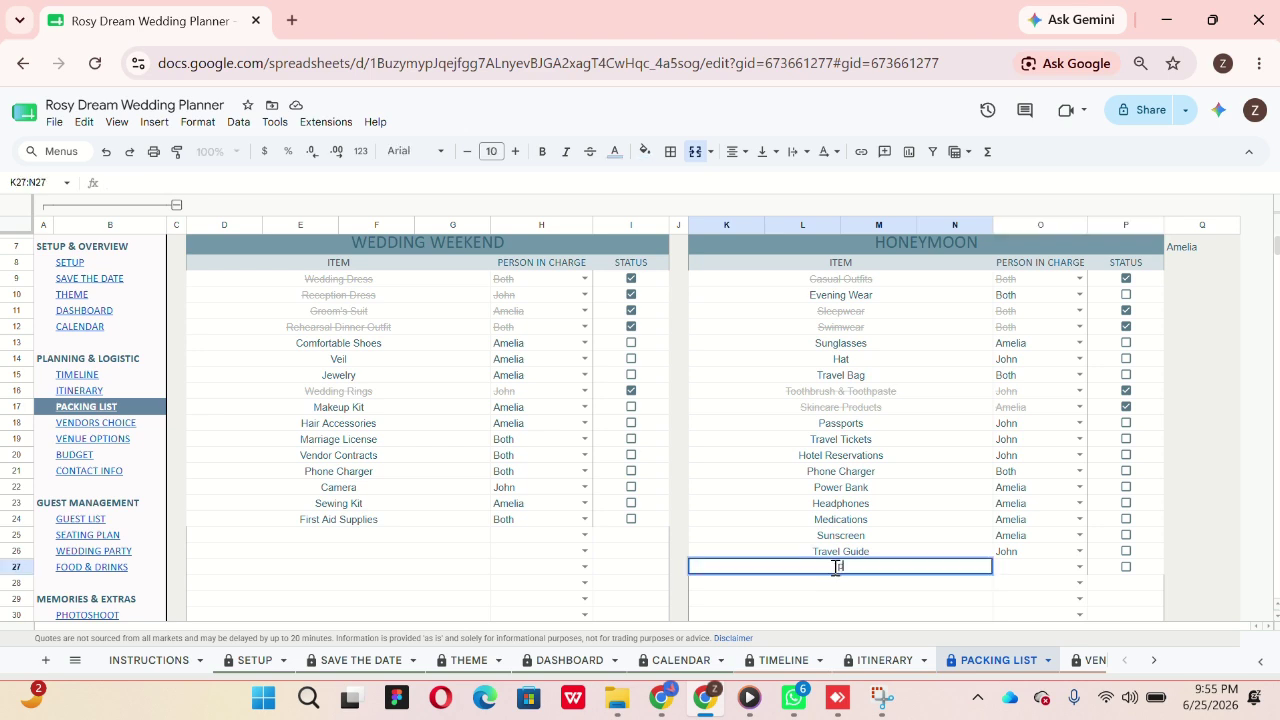
pyautogui.press('BackSpace')
pyautogui.write('Pass')
pyautogui.press('Tab')
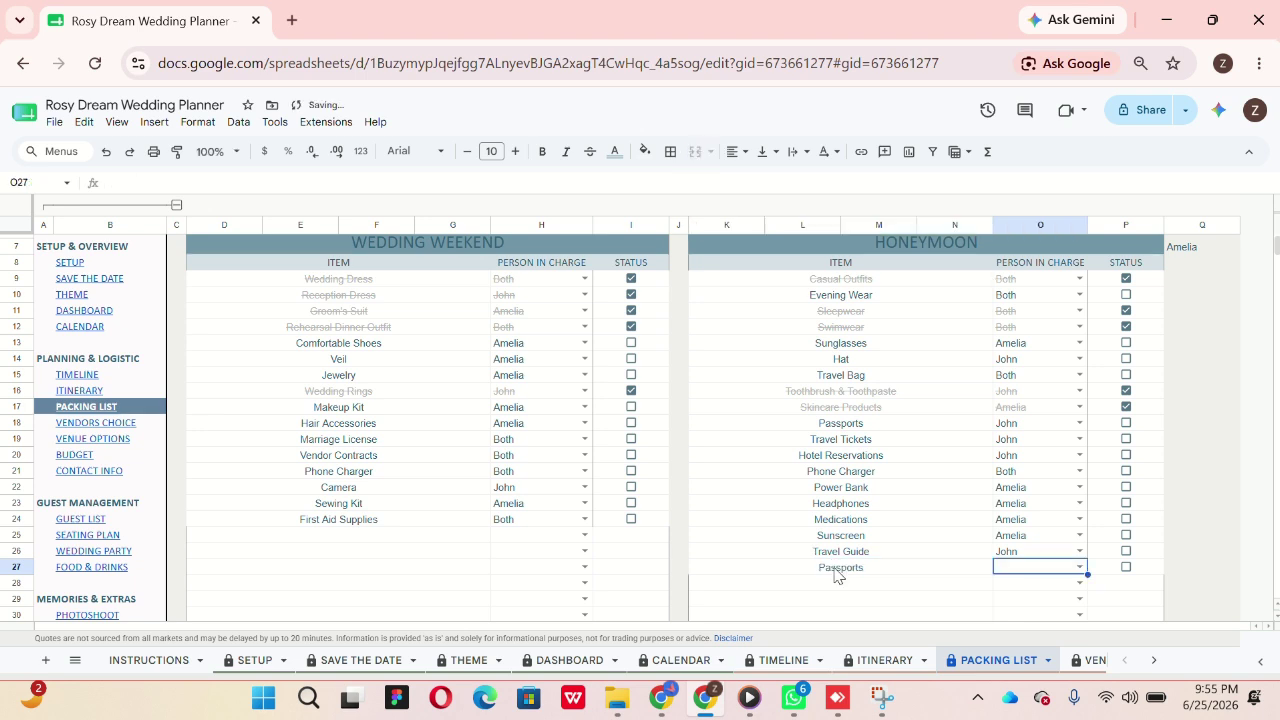
pyautogui.click(1076, 566)
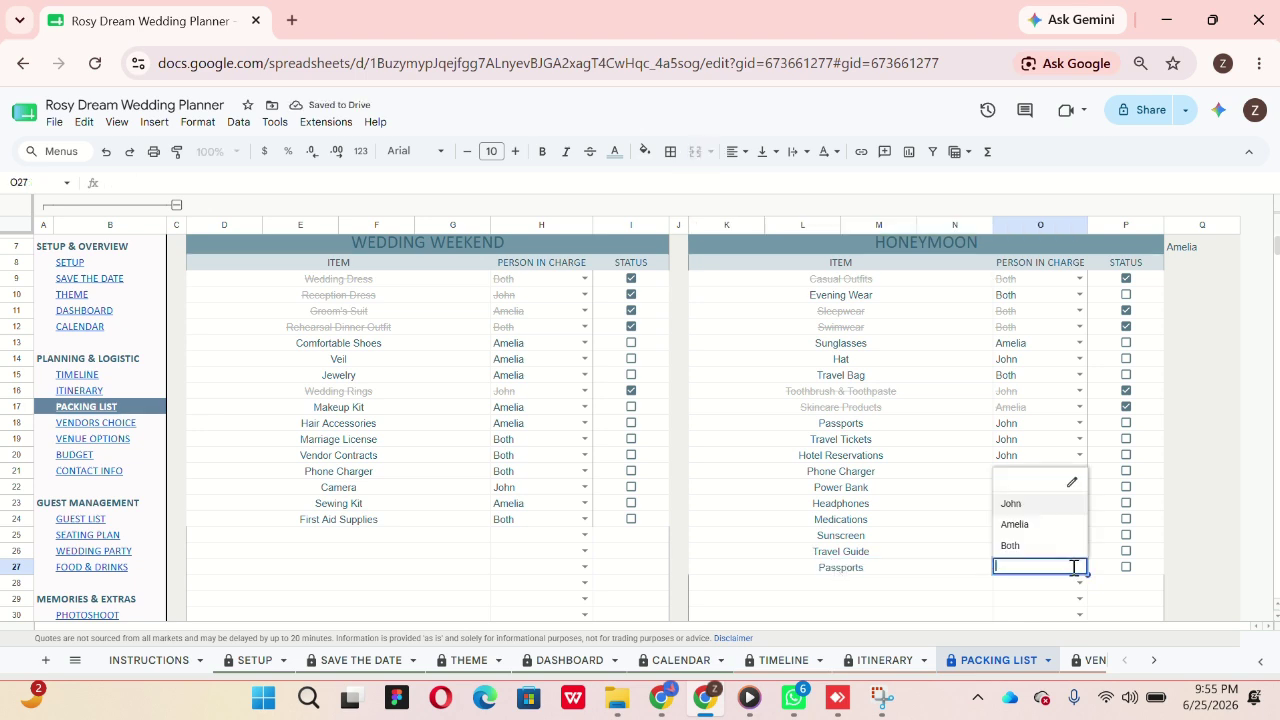
pyautogui.click(1014, 524)
pyautogui.press('Tab')
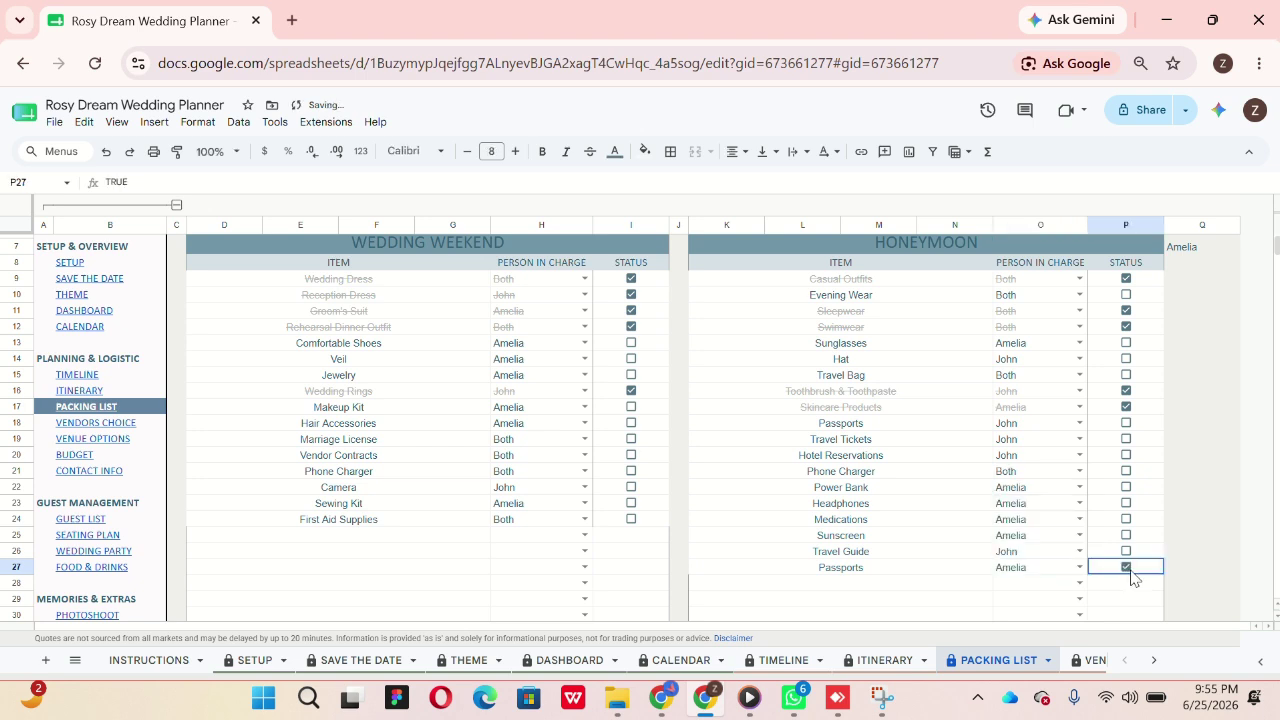
pyautogui.click(1127, 568)
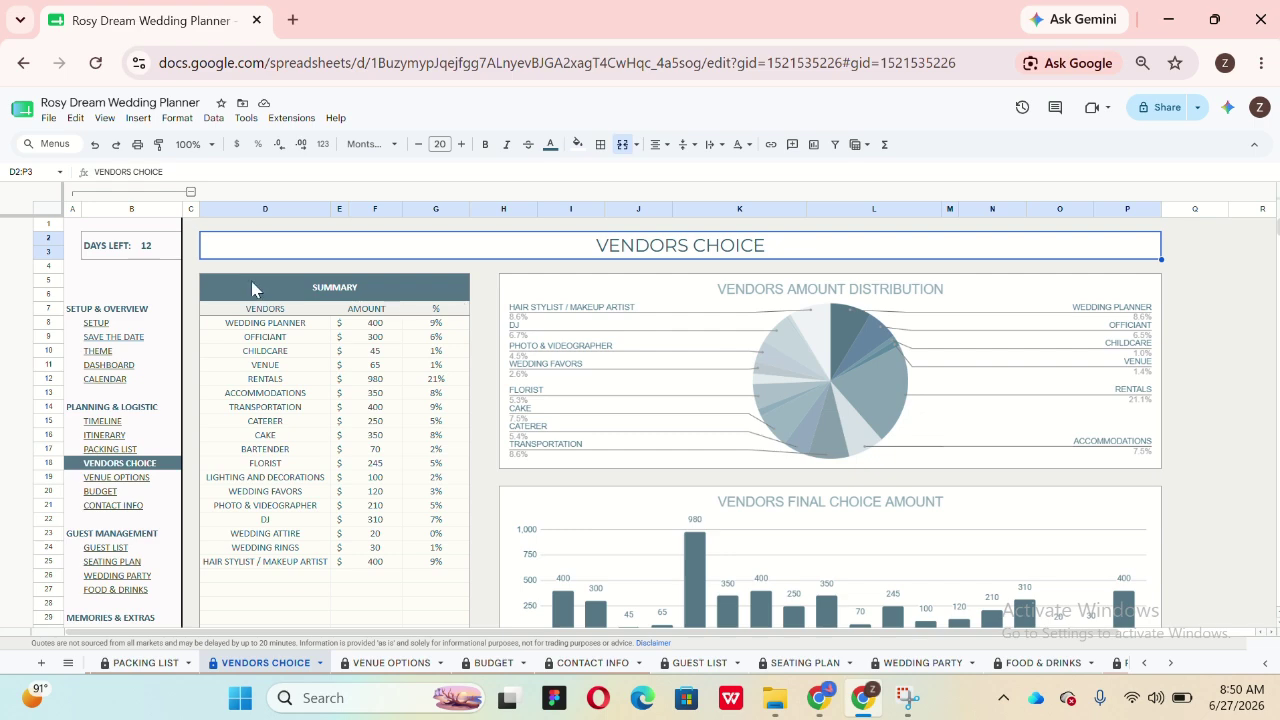
# Step: Examine the Vendors Choice sheet's Summary table, including its empty vendor rows and total, and the charts beside it
pyautogui.moveTo(251, 282); pyautogui.dragTo(381, 427)
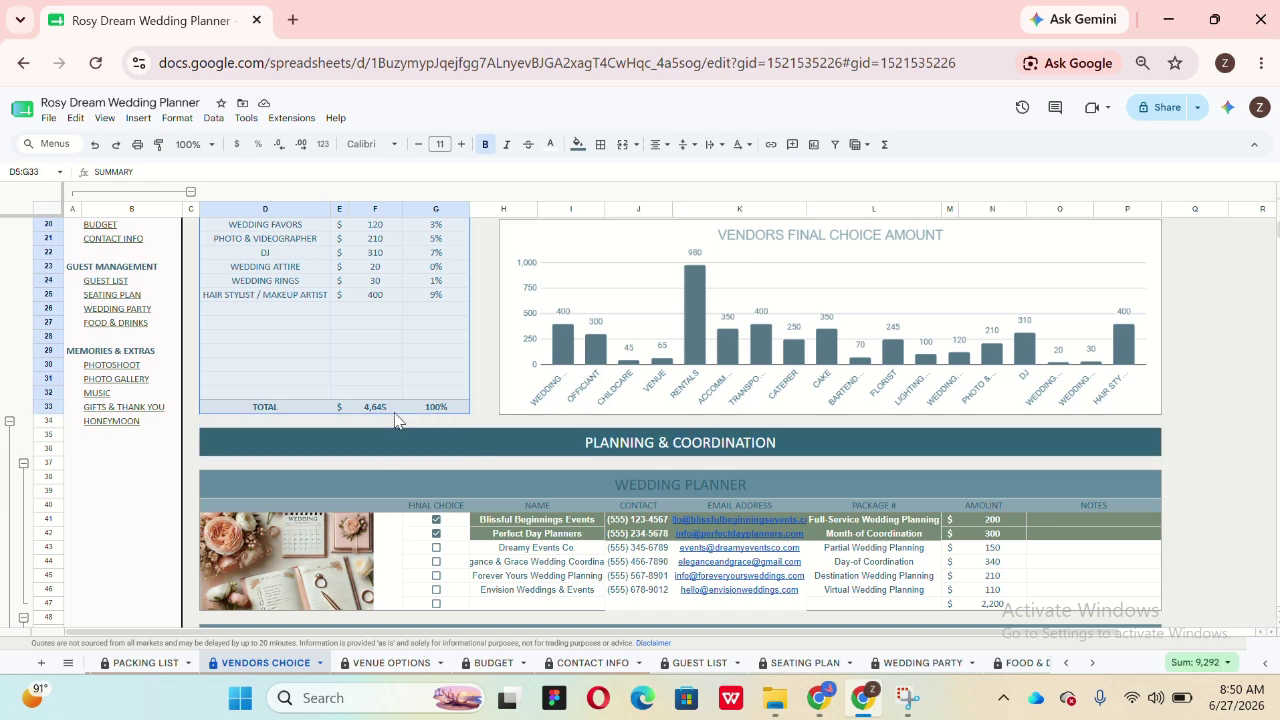
pyautogui.scroll(5, 360, 424)
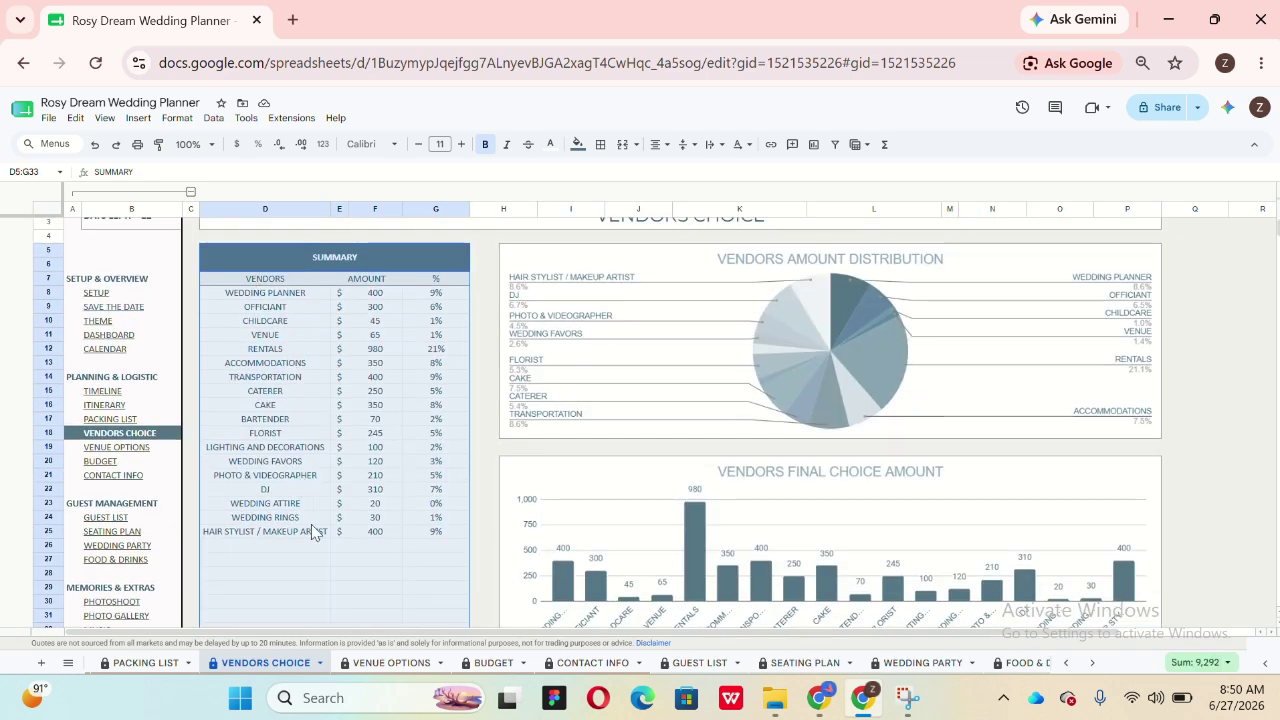
pyautogui.scroll(-5, 311, 524)
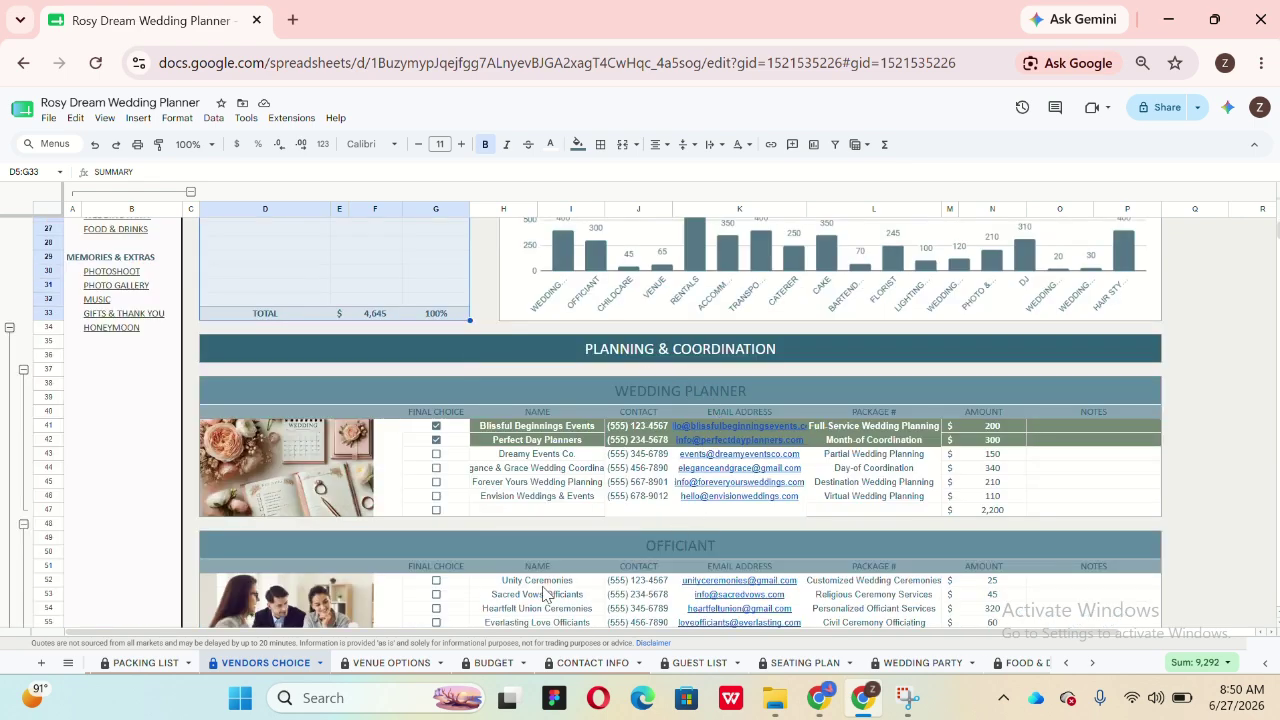
pyautogui.scroll(3, 428, 500)
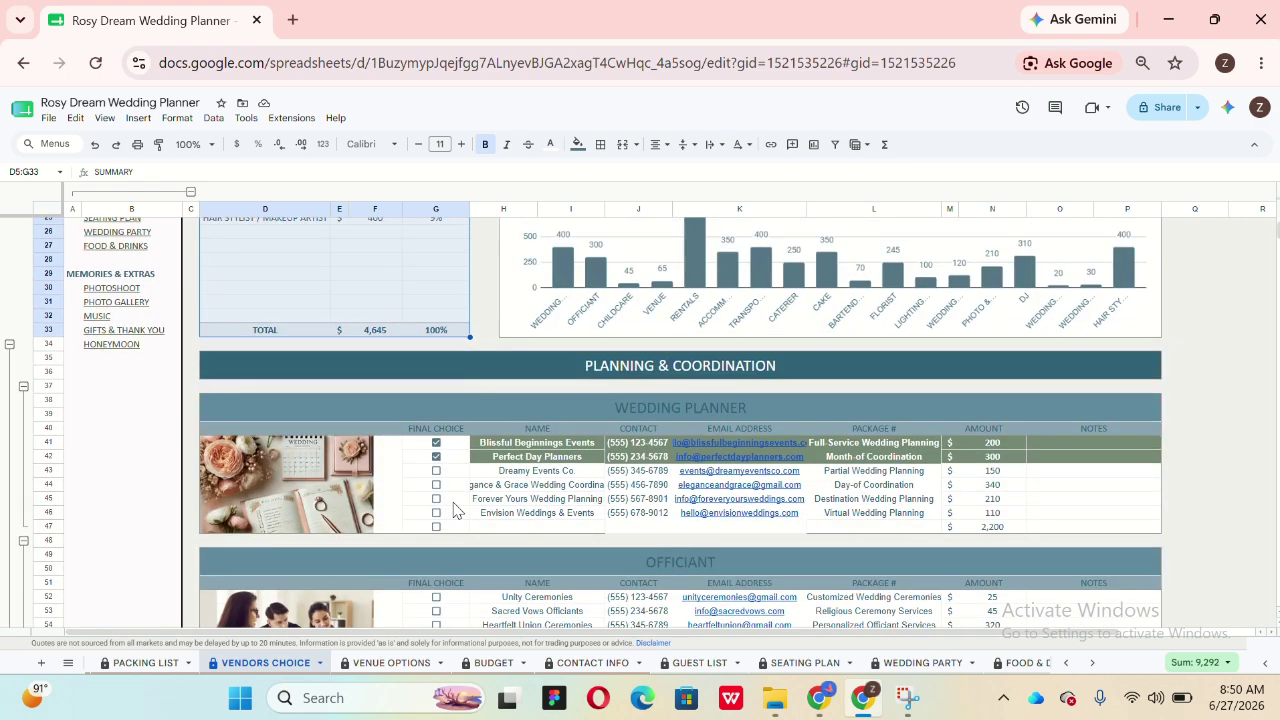
pyautogui.click(299, 341)
pyautogui.moveTo(299, 347); pyautogui.dragTo(315, 430)
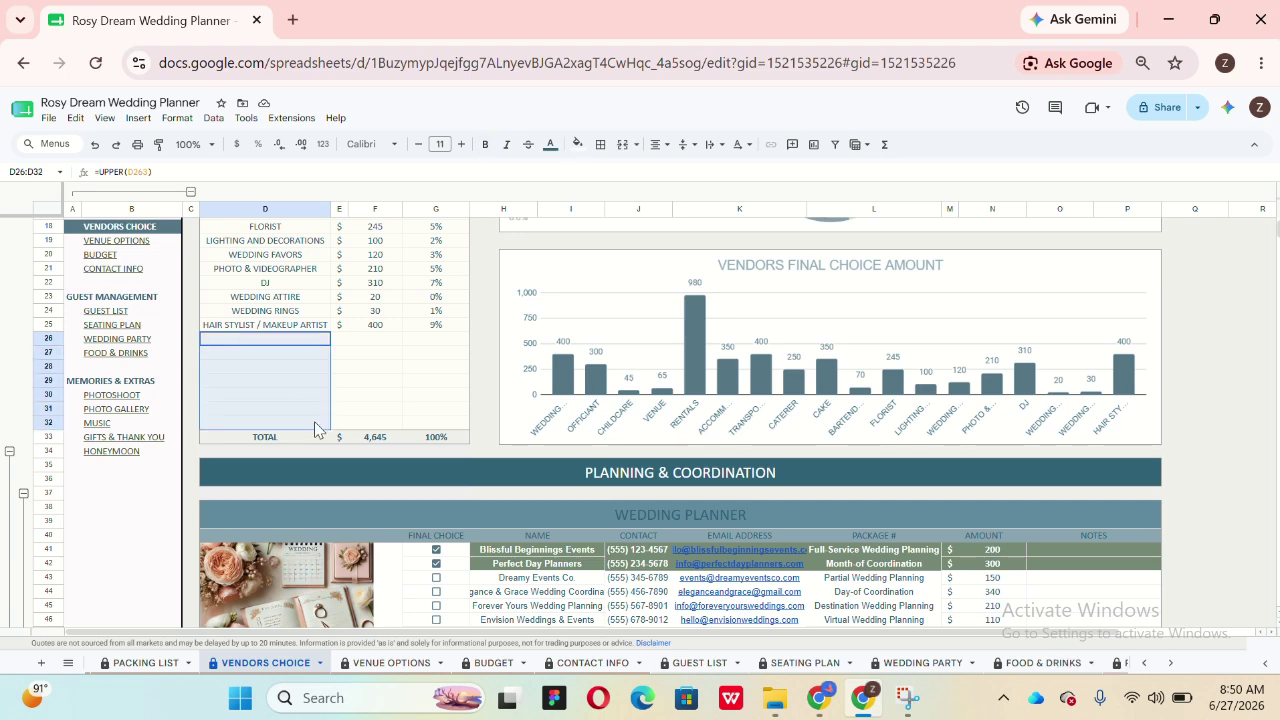
pyautogui.scroll(-2, 432, 362)
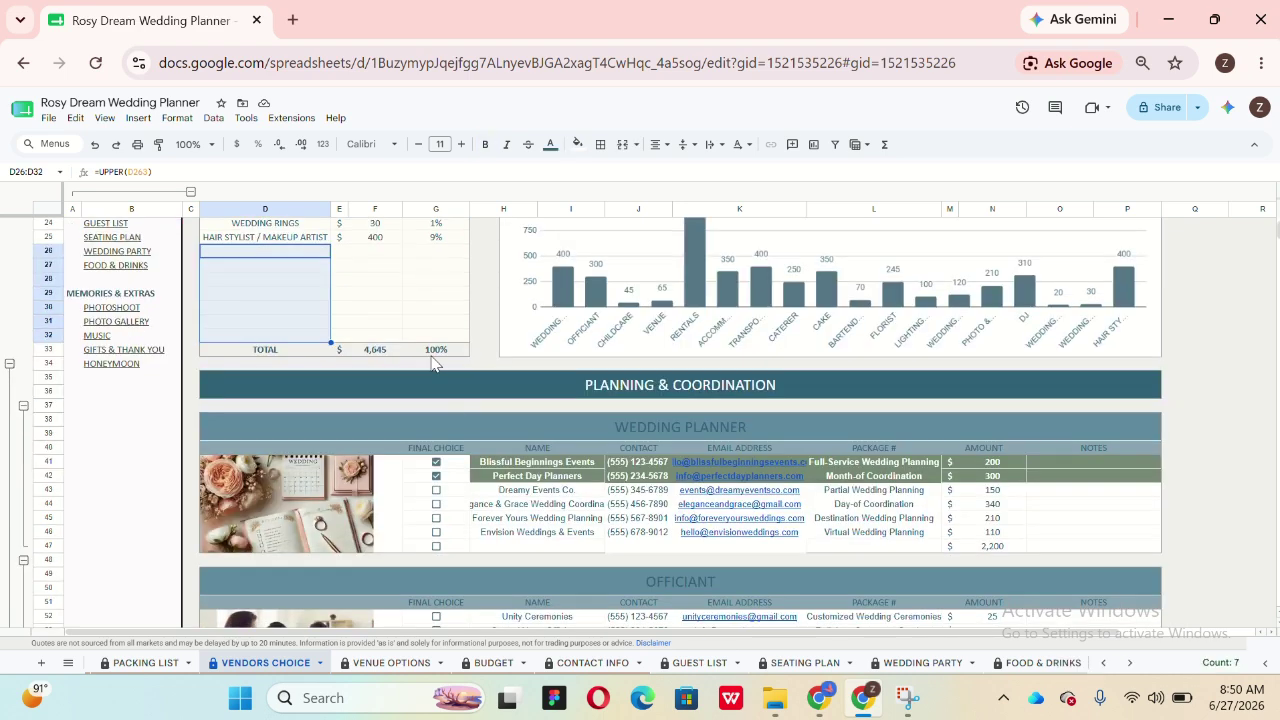
# Step: Examine the Wedding Planner vendor table's Name, Contact, Email Address, Package, Amount and Notes columns
pyautogui.click(539, 450)
pyautogui.click(654, 448)
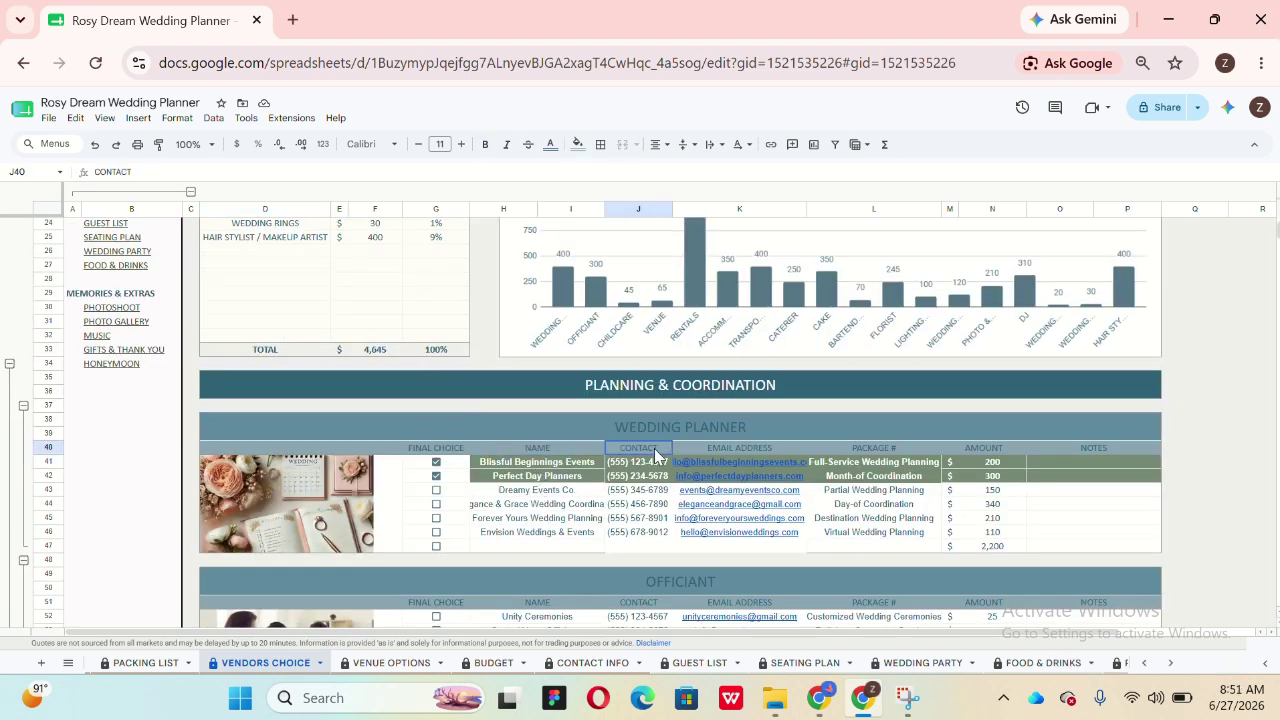
pyautogui.click(720, 446)
pyautogui.click(721, 436)
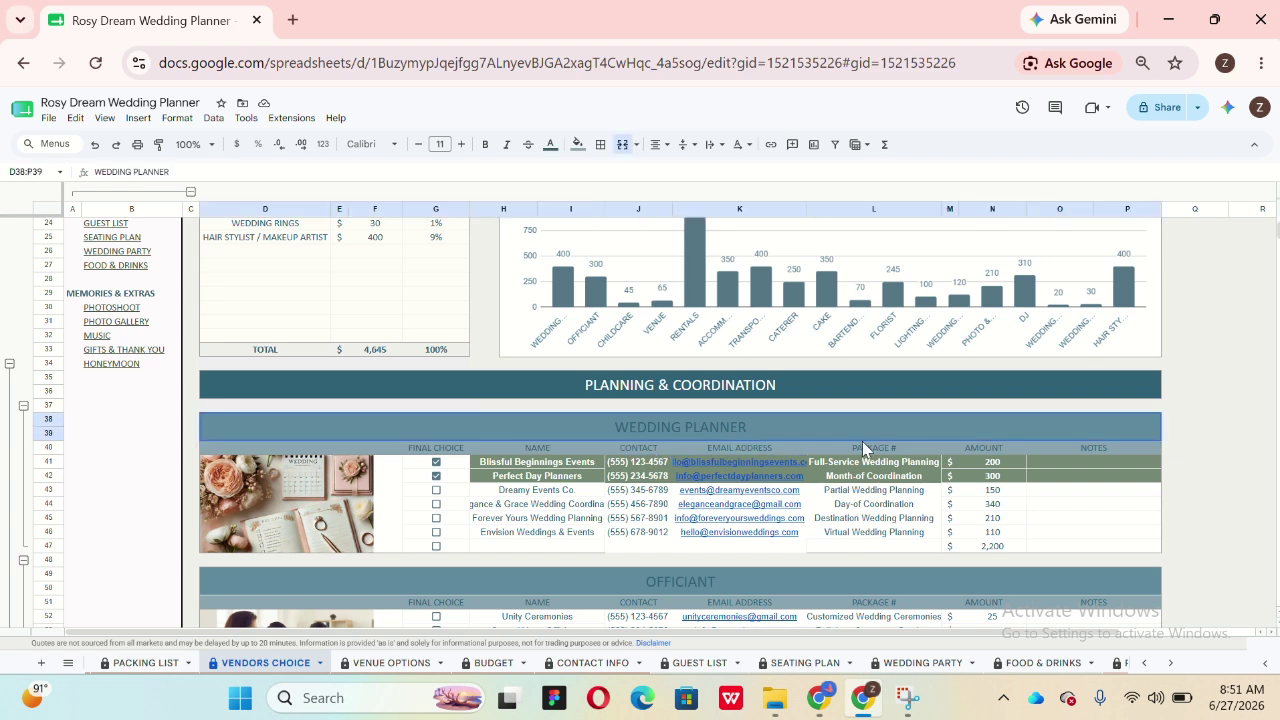
pyautogui.click(998, 452)
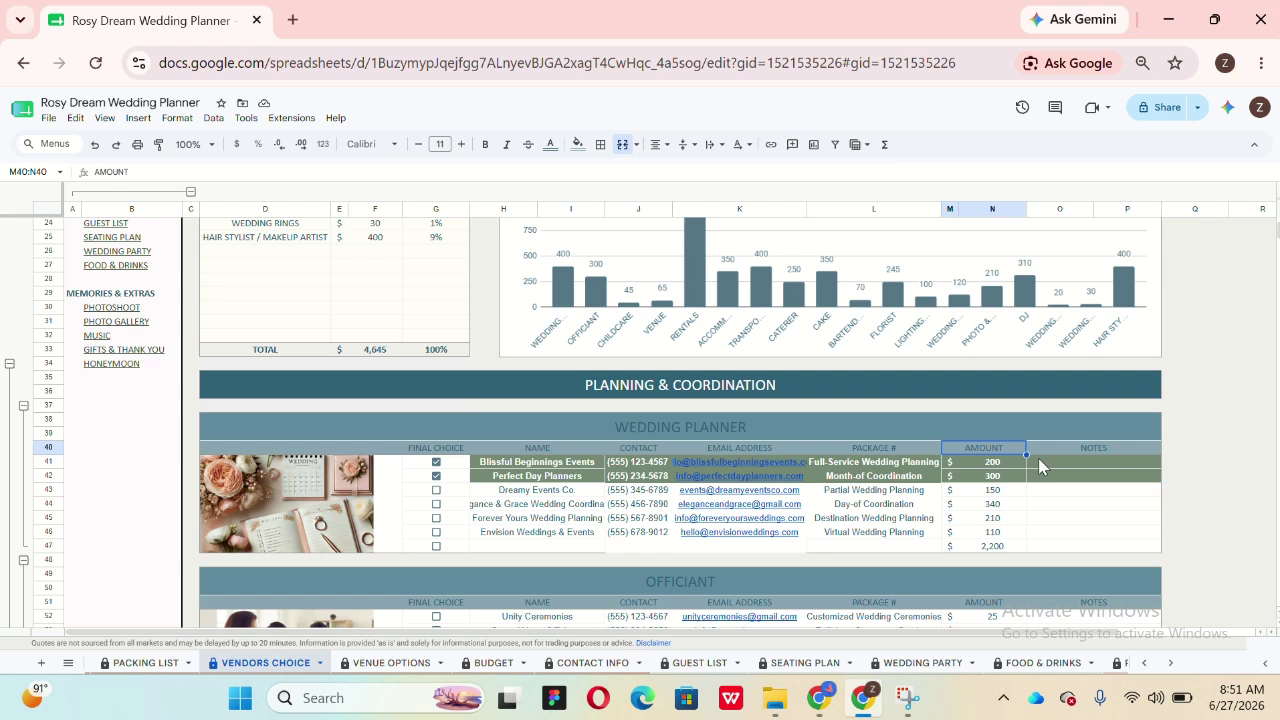
pyautogui.moveTo(967, 457); pyautogui.dragTo(1000, 562)
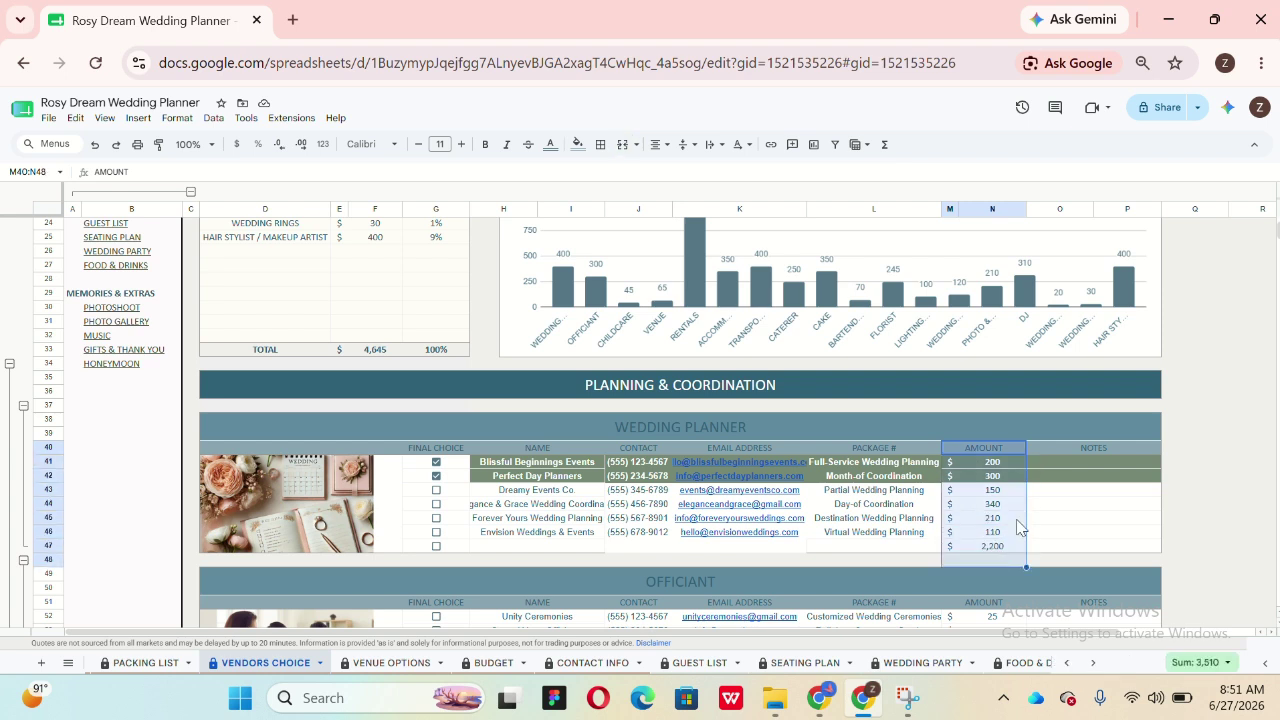
pyautogui.moveTo(1049, 449); pyautogui.dragTo(1073, 547)
pyautogui.scroll(1, 1073, 547)
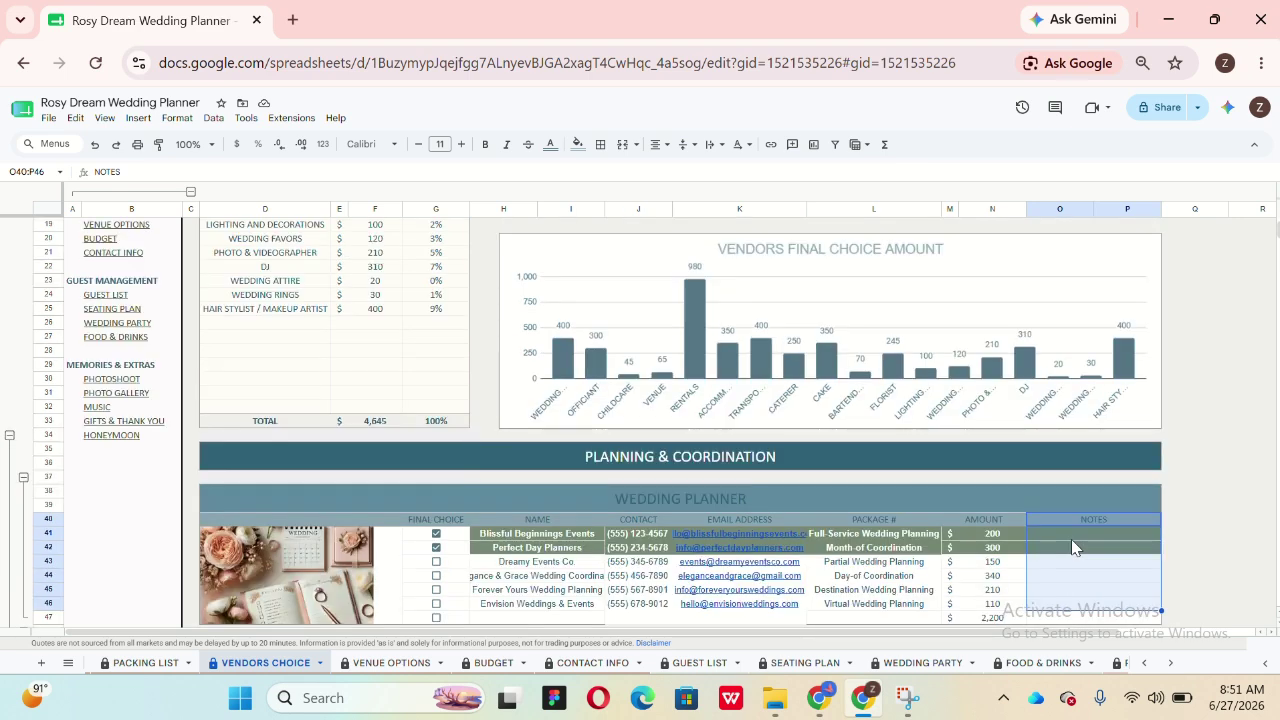
pyautogui.scroll(4, 491, 457)
pyautogui.scroll(-4, 488, 462)
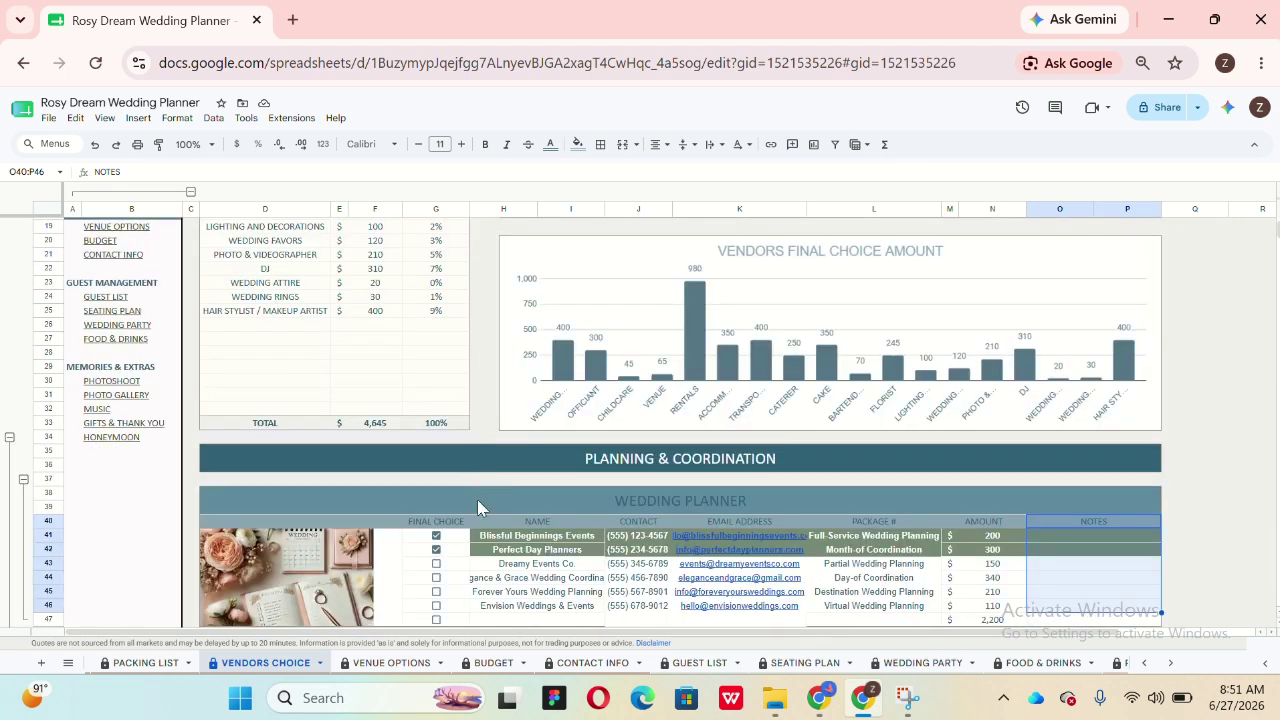
# Step: Check the Final Choice mark of Perfect Day Planners against the vendor amounts and percentages in the Summary table
pyautogui.click(437, 551)
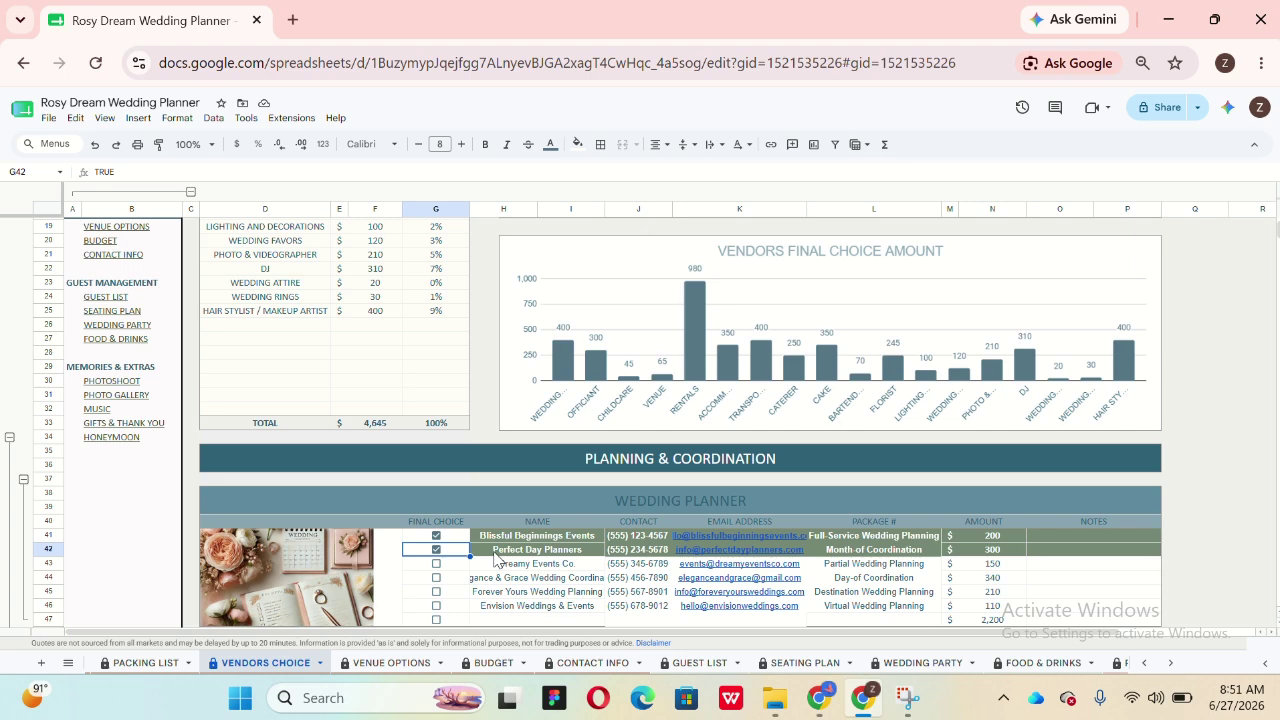
pyautogui.scroll(5, 485, 558)
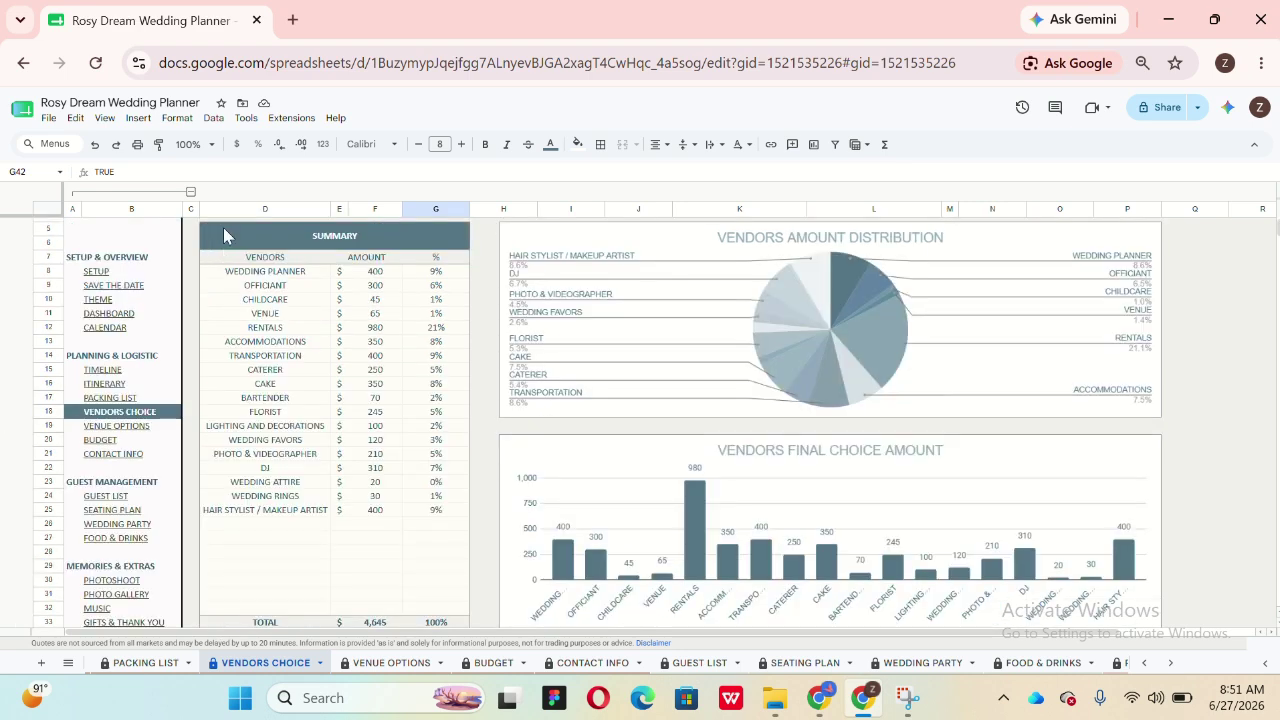
pyautogui.moveTo(223, 227); pyautogui.dragTo(304, 596)
pyautogui.scroll(2, 304, 596)
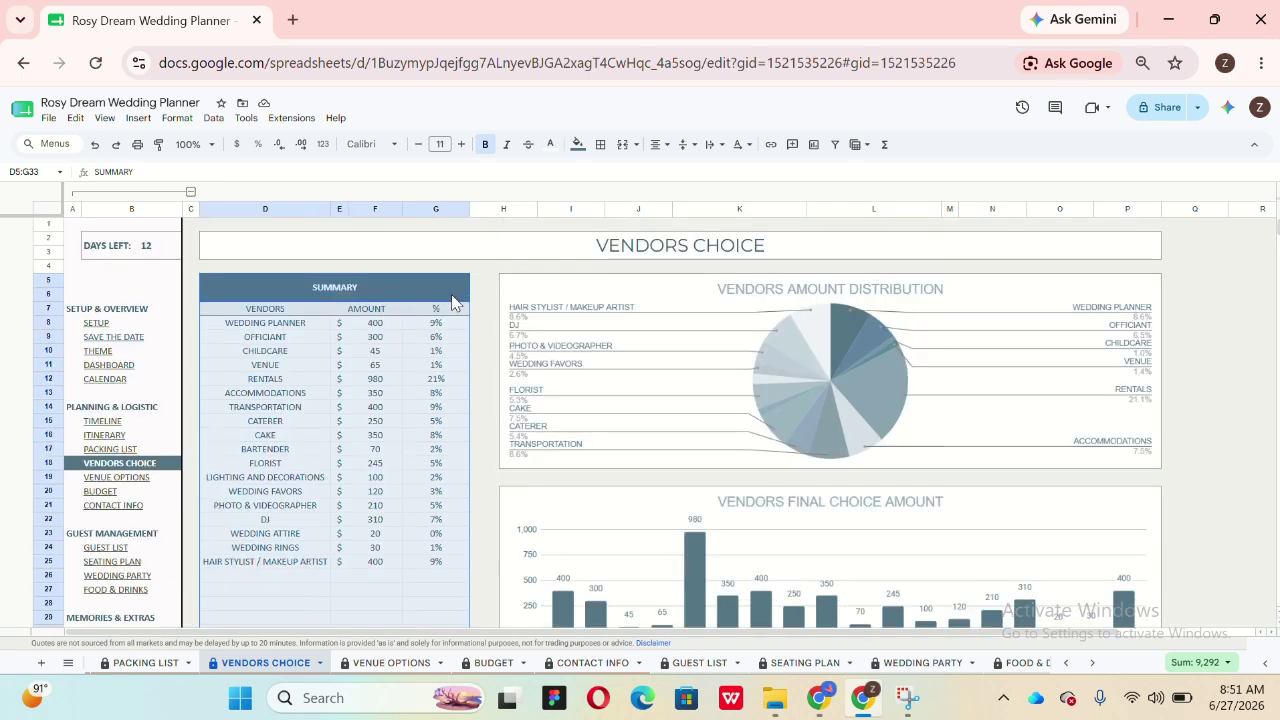
# Step: Examine the Summary table's Vendors, Amount and % columns along with the Vendors Amount Distribution and Vendors Final Choice Amount charts
pyautogui.click(349, 312)
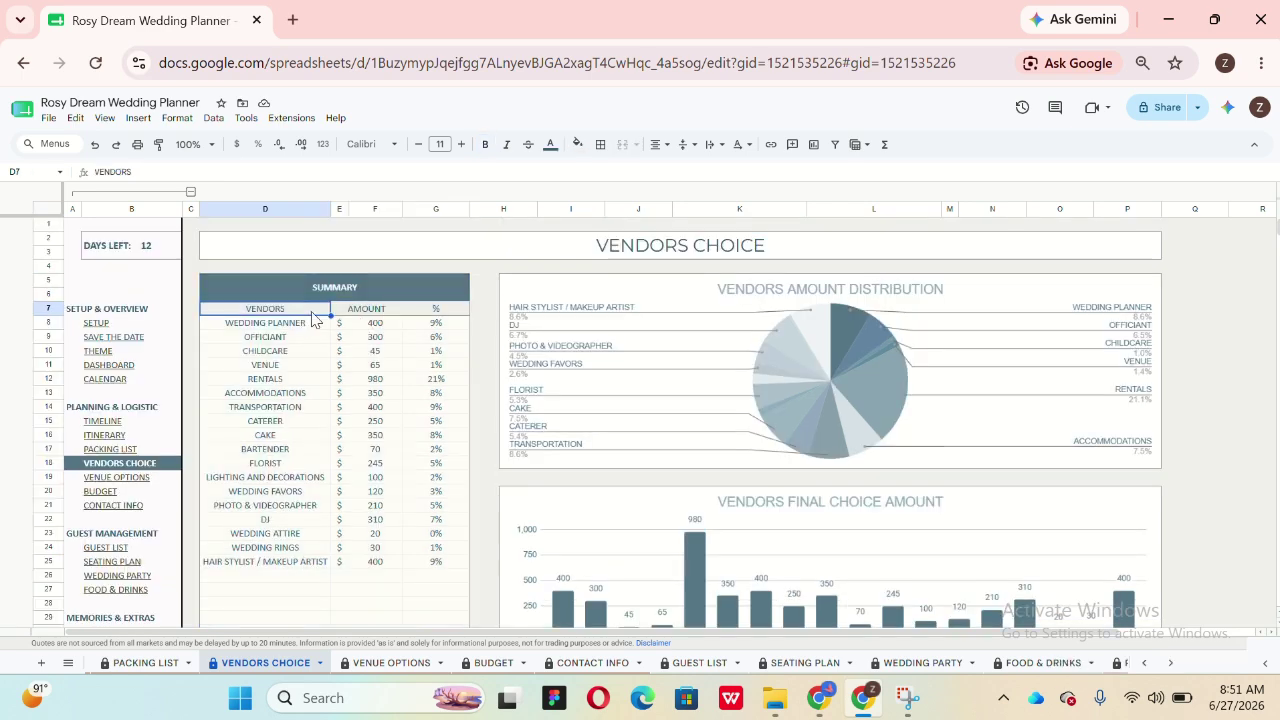
pyautogui.moveTo(349, 312); pyautogui.dragTo(372, 508)
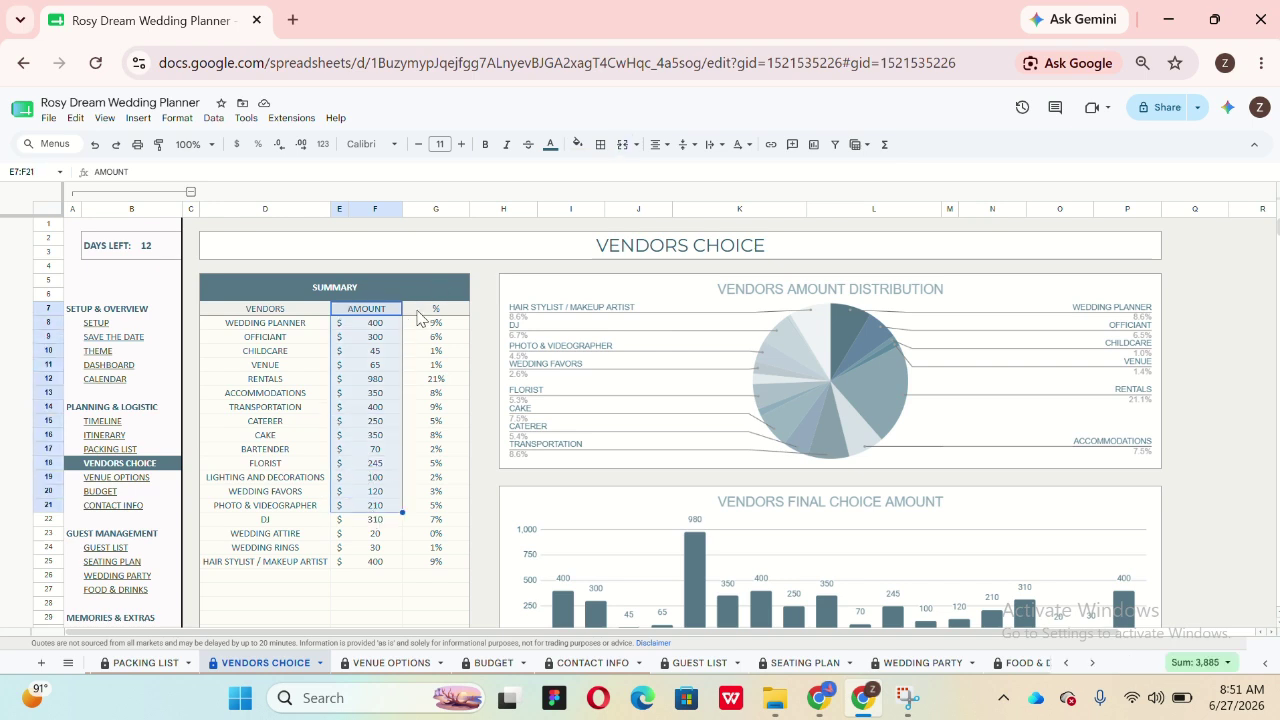
pyautogui.moveTo(430, 309); pyautogui.dragTo(458, 520)
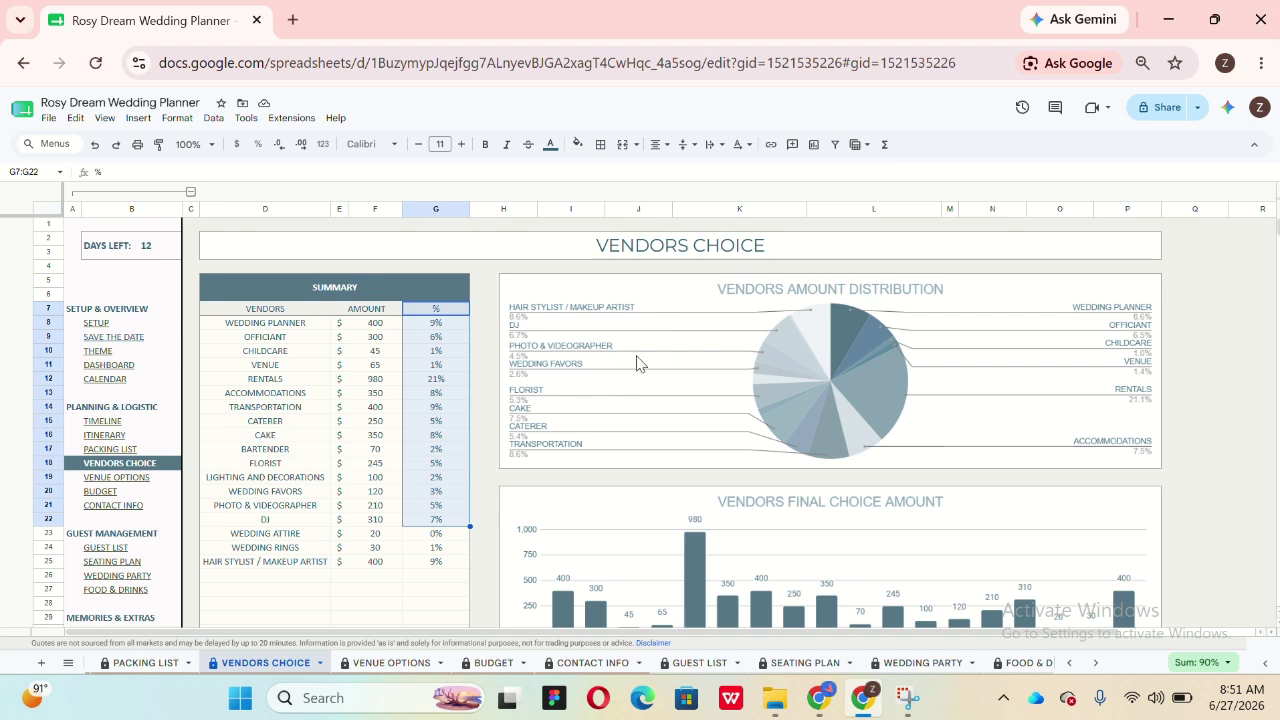
pyautogui.click(669, 379)
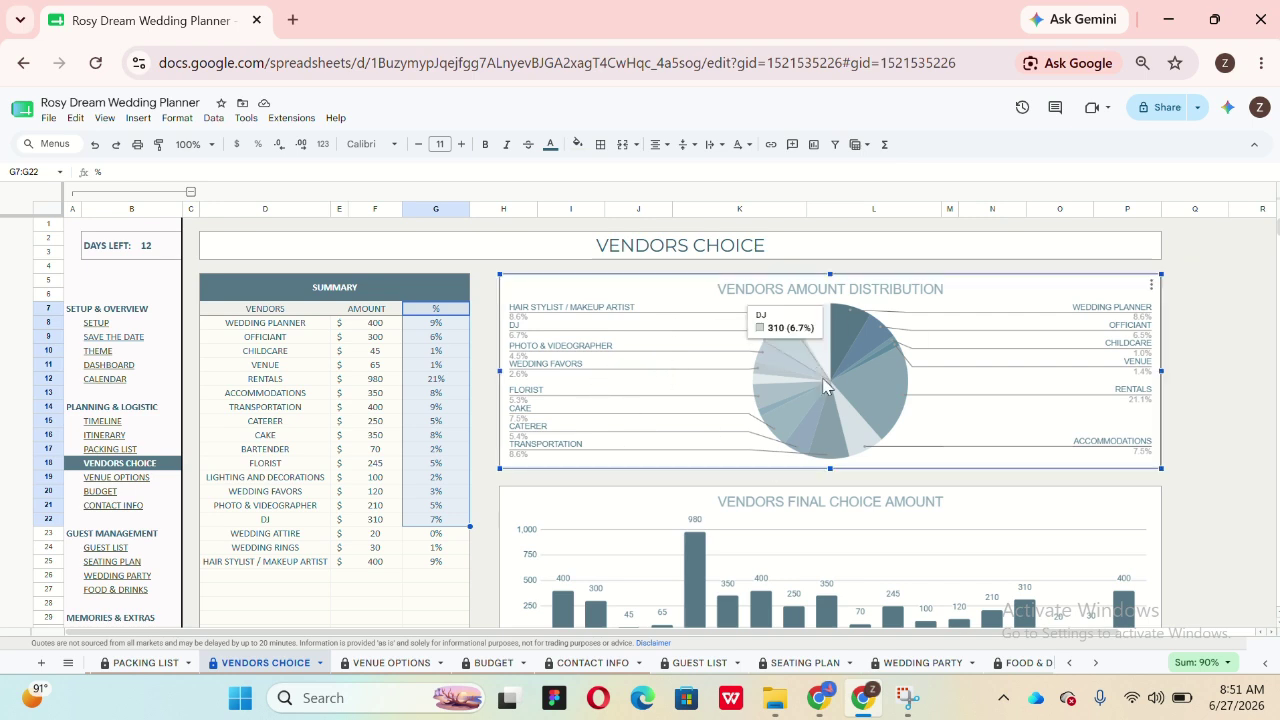
pyautogui.moveTo(870, 384)
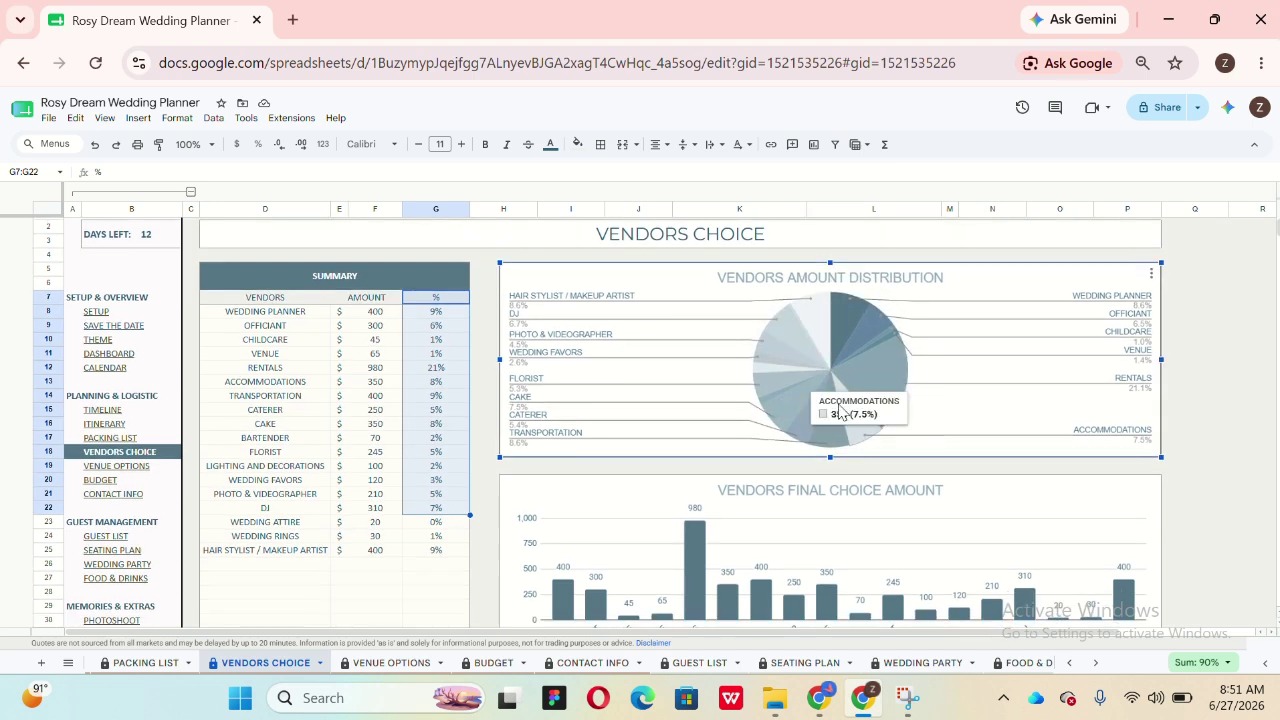
pyautogui.scroll(-3, 840, 410)
pyautogui.click(840, 410)
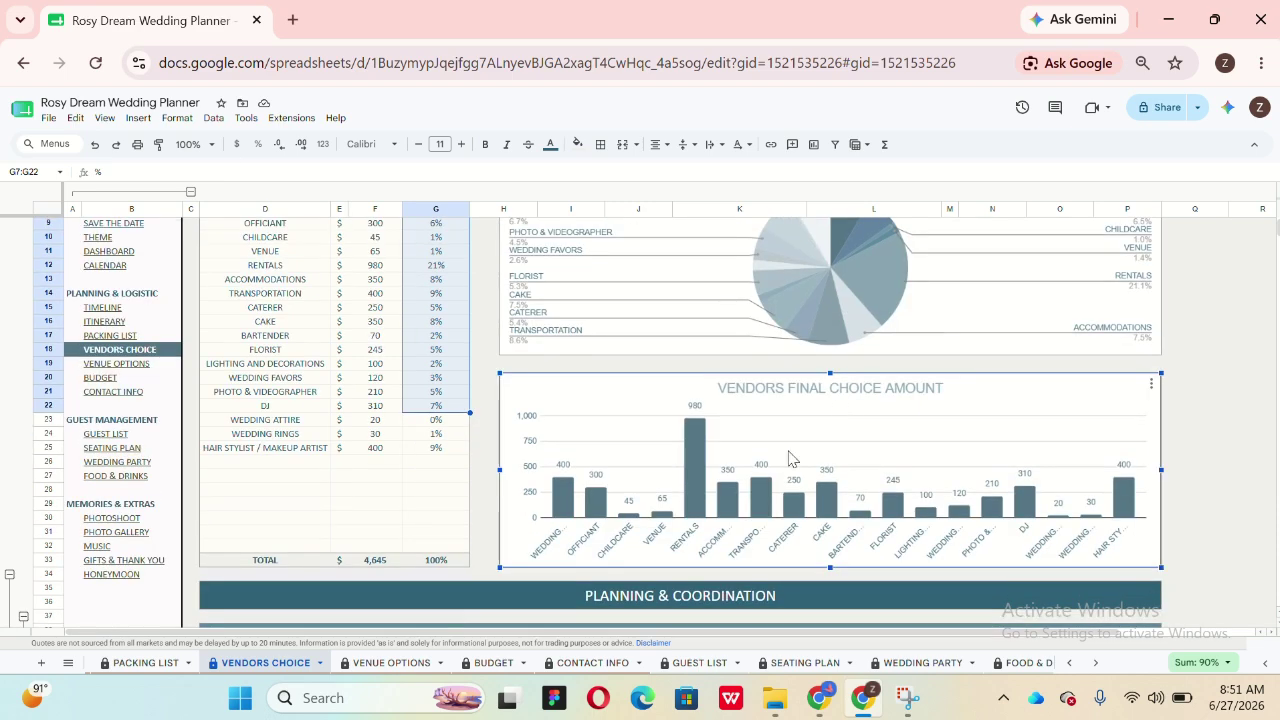
pyautogui.scroll(-1, 875, 512)
# Step: Fill row 47 of the Wedding Planner table with vendor "Blooming creation", its phone, email and package "Elegant wedding flora", and mark it as a final choice
pyautogui.scroll(-3, 875, 512)
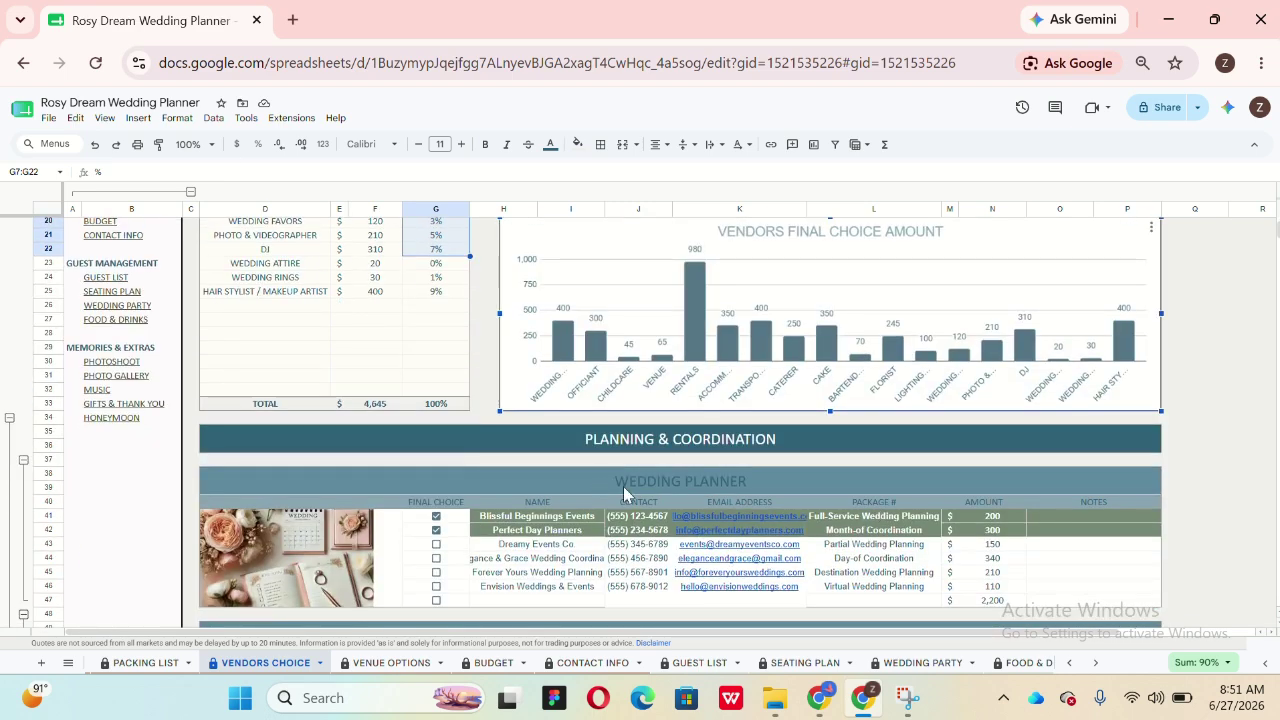
pyautogui.click(508, 603)
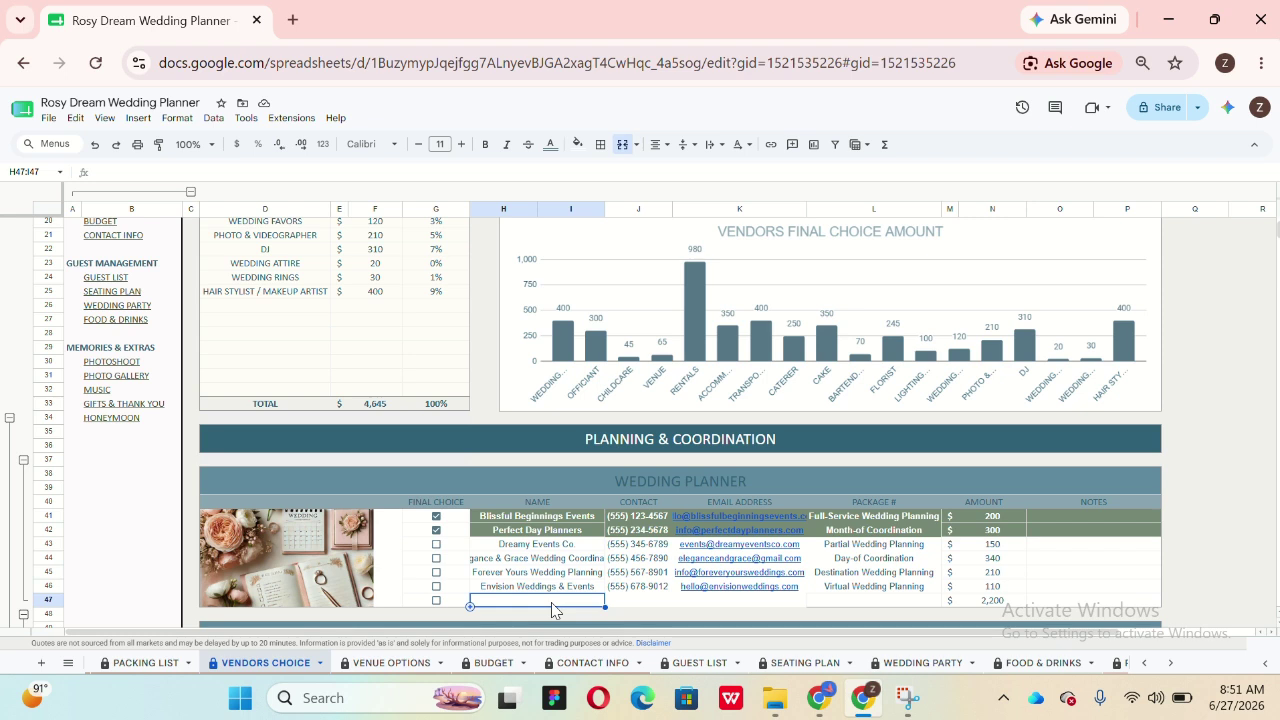
pyautogui.write('Bl')
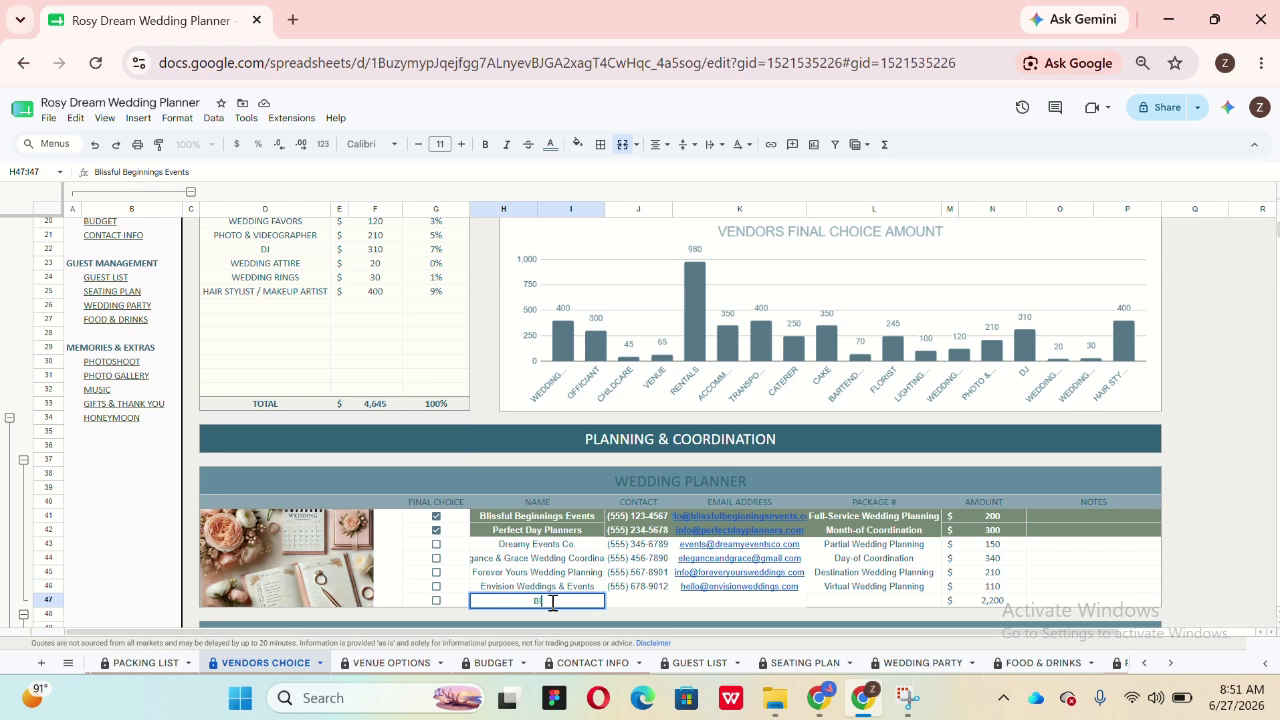
pyautogui.write('oomi')
pyautogui.click(630, 605)
pyautogui.click(577, 602)
pyautogui.hotkey('ctrl', 'v')
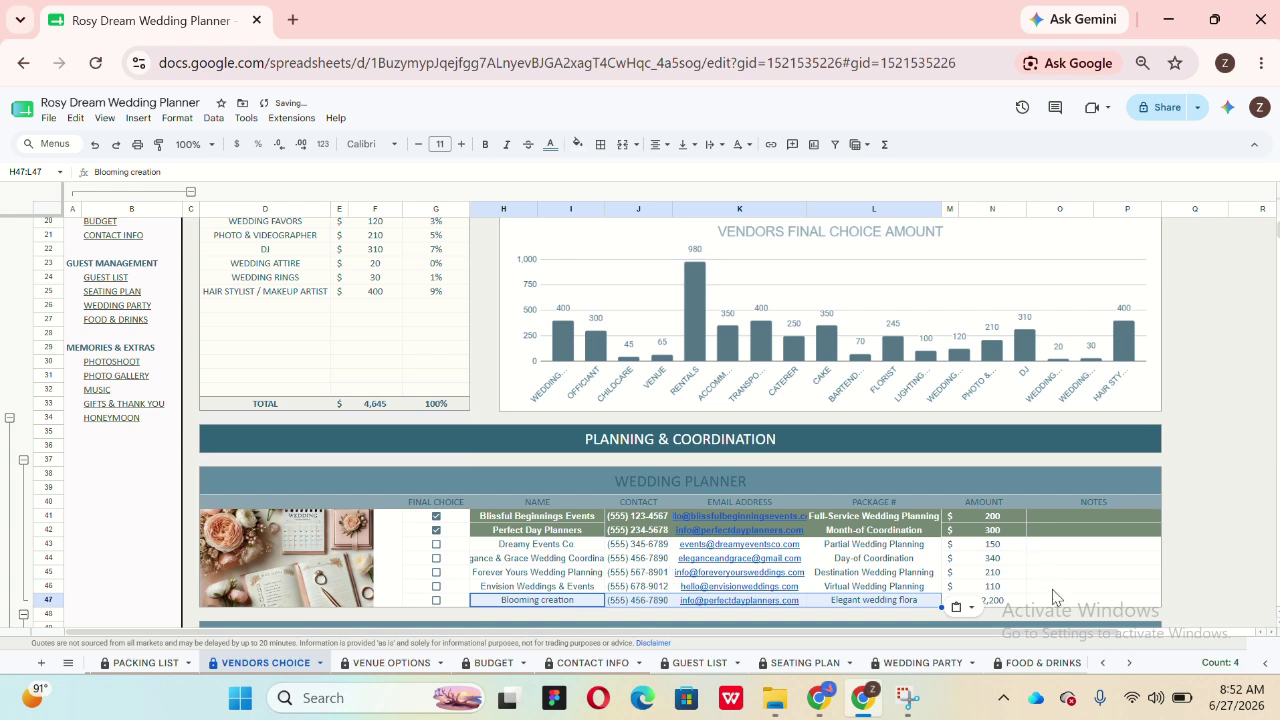
pyautogui.click(1020, 603)
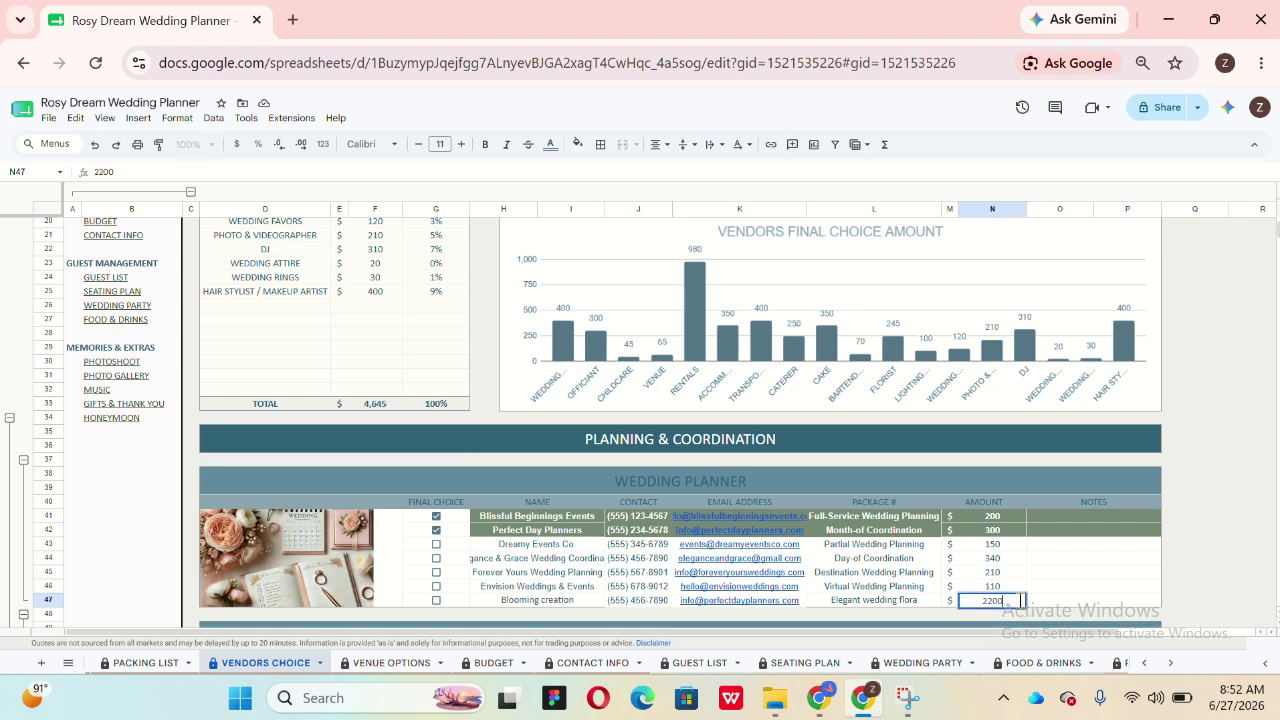
pyautogui.click(1062, 603)
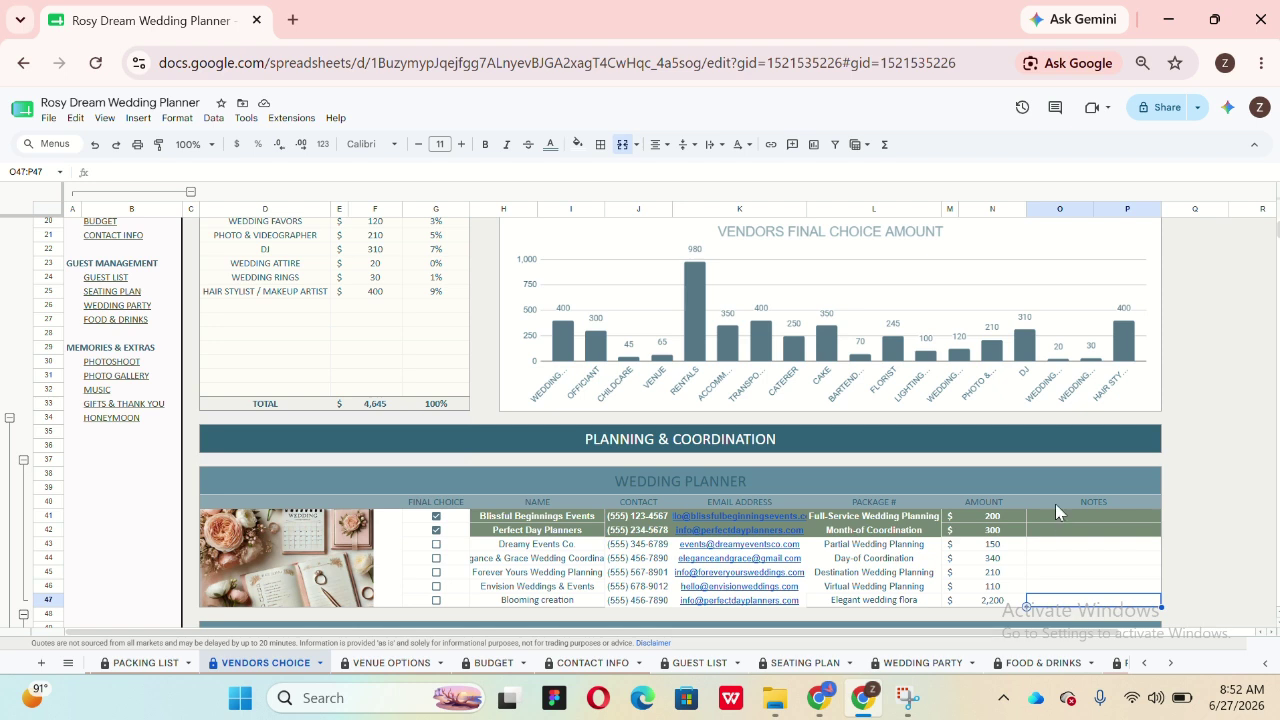
pyautogui.click(436, 601)
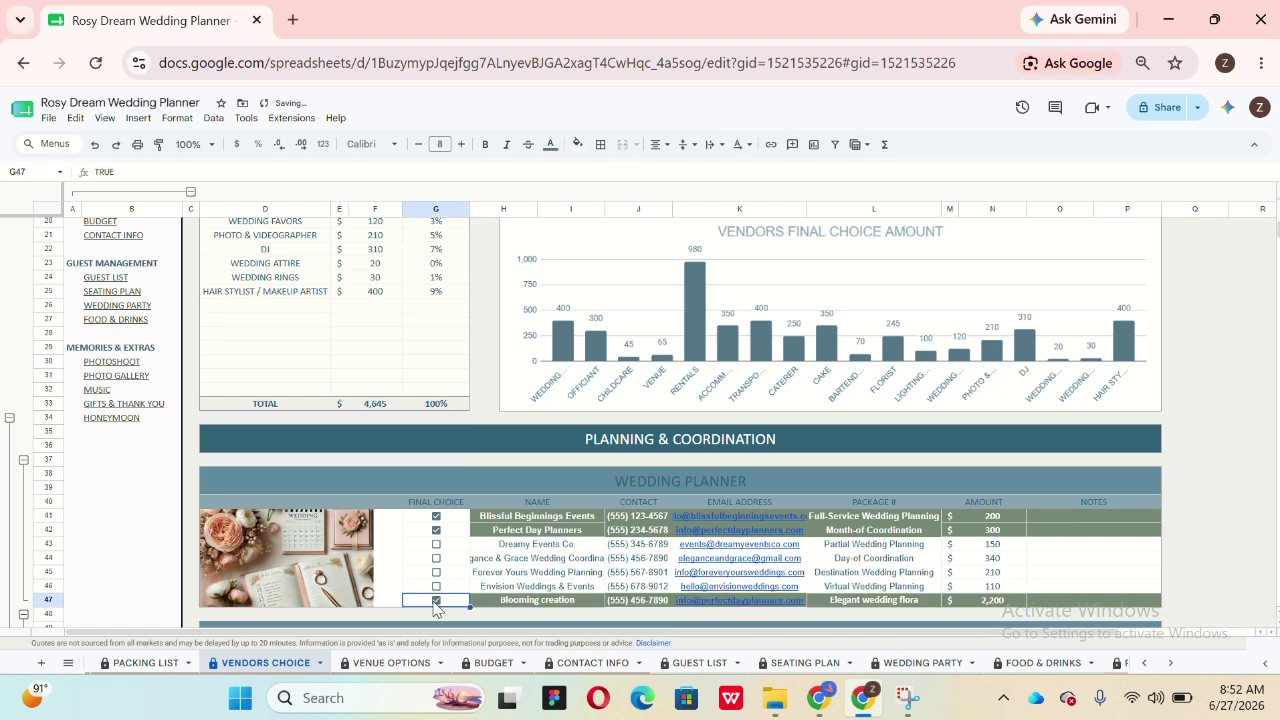
# Step: Check the Wedding Planner row's amount and percentage in the Summary table against the vendor charts
pyautogui.scroll(1, 497, 585)
pyautogui.scroll(5, 497, 585)
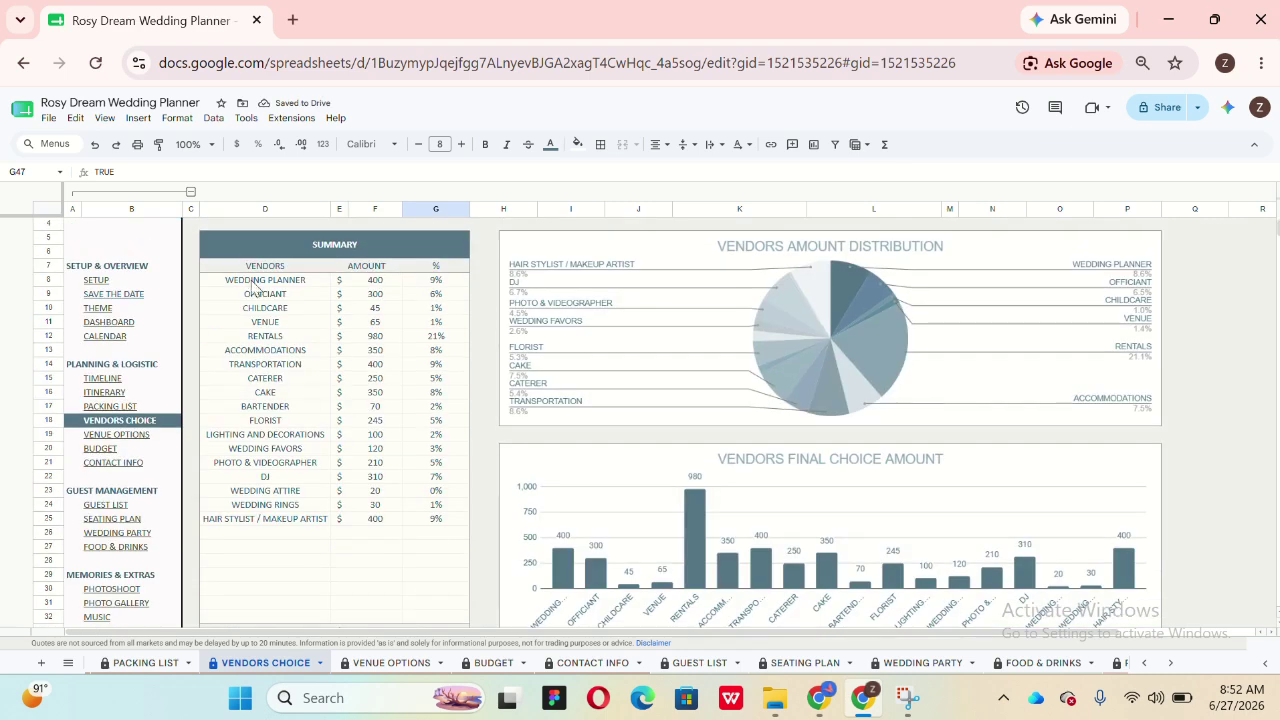
pyautogui.click(225, 285)
pyautogui.moveTo(280, 287); pyautogui.dragTo(438, 283)
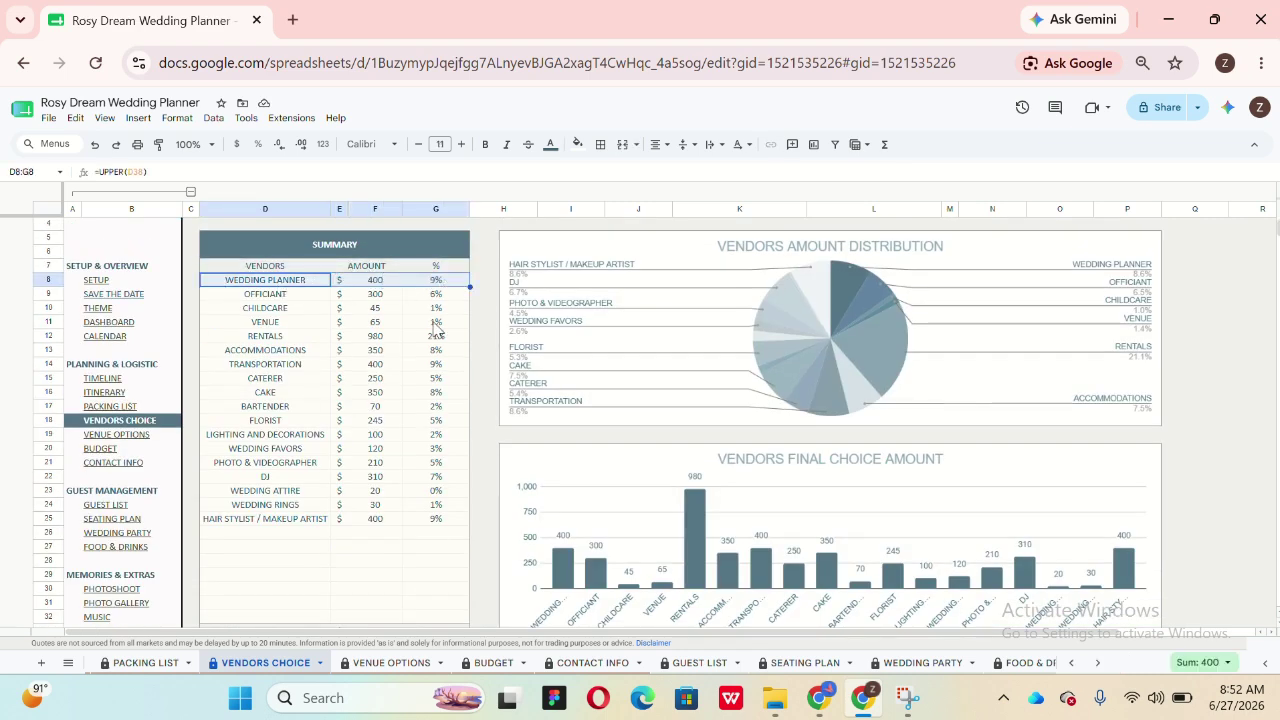
pyautogui.scroll(1, 448, 460)
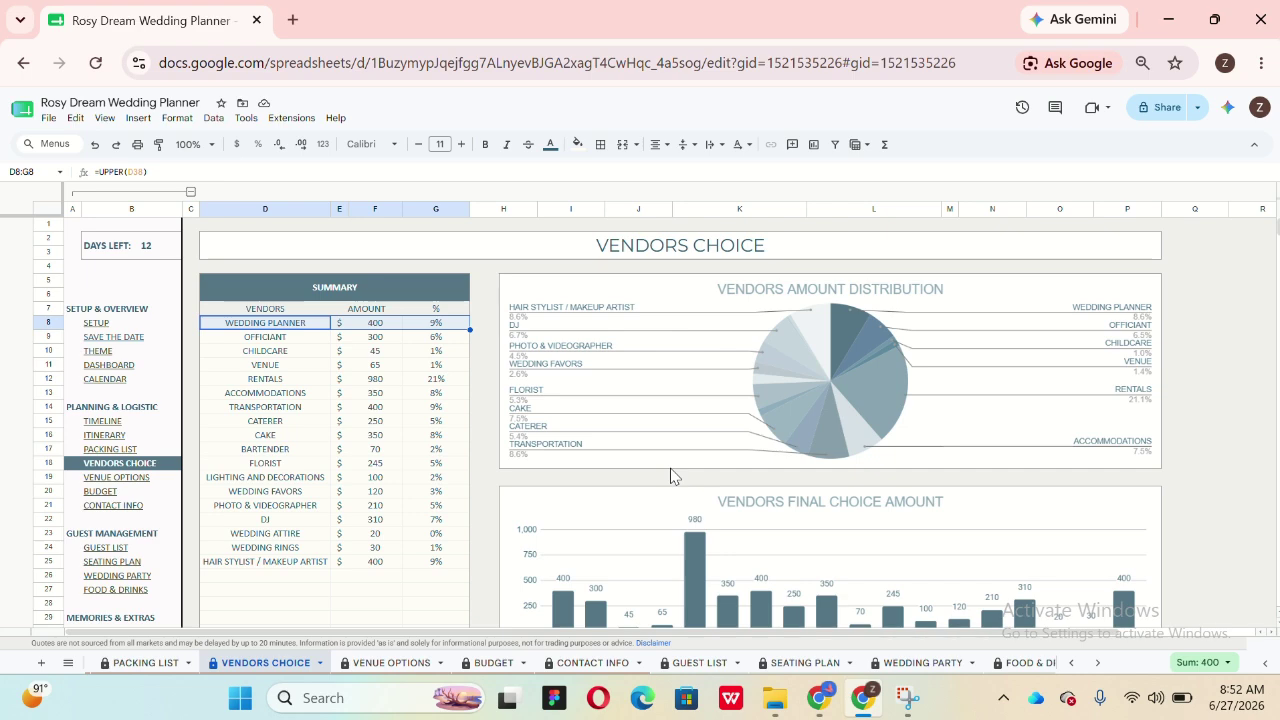
pyautogui.scroll(-5, 674, 477)
pyautogui.scroll(5, 672, 476)
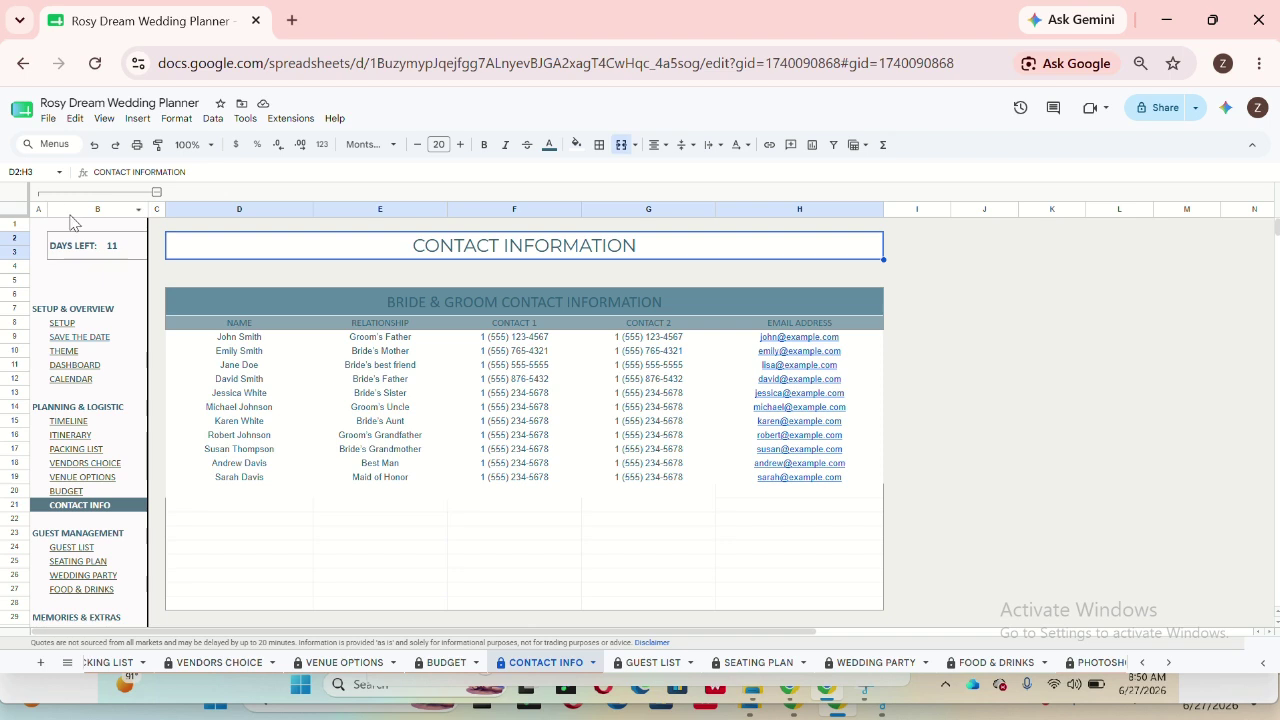
# Step: Examine the Bride & Groom Contact Information table's Name, Relationship, Contact and Email Address columns on the Contact Info sheet
pyautogui.click(103, 255)
pyautogui.click(288, 384)
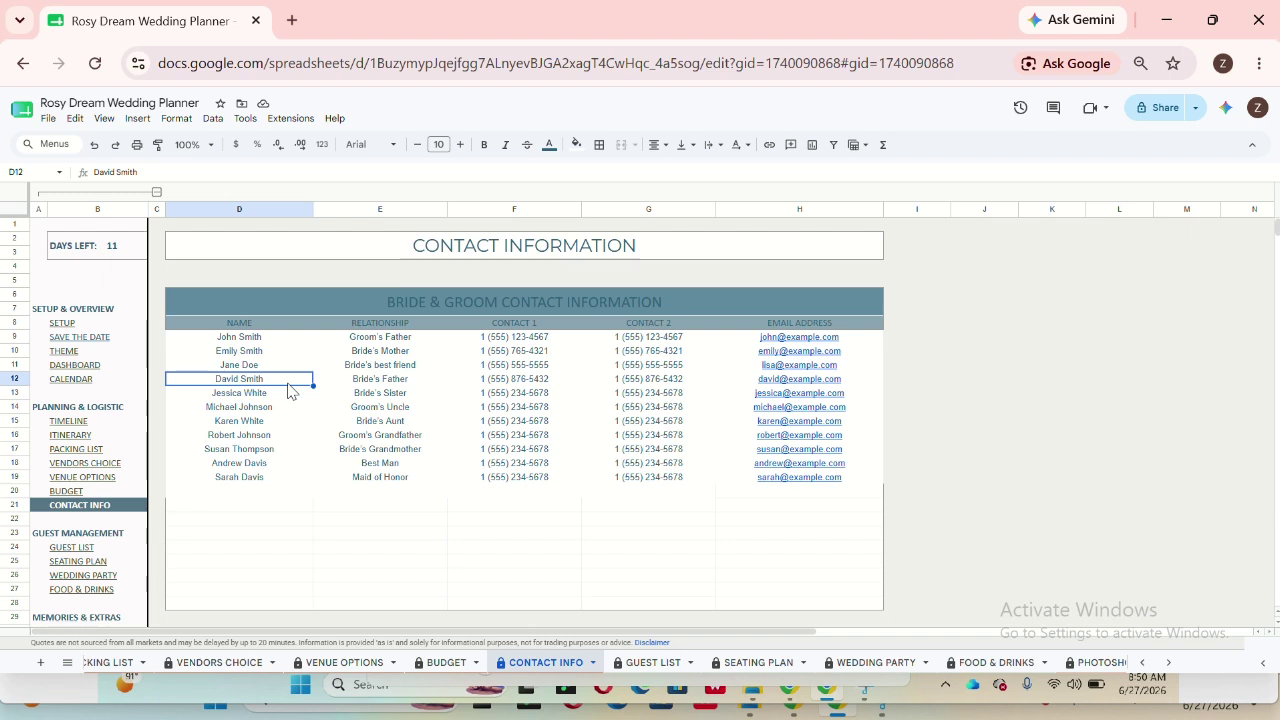
pyautogui.click(521, 301)
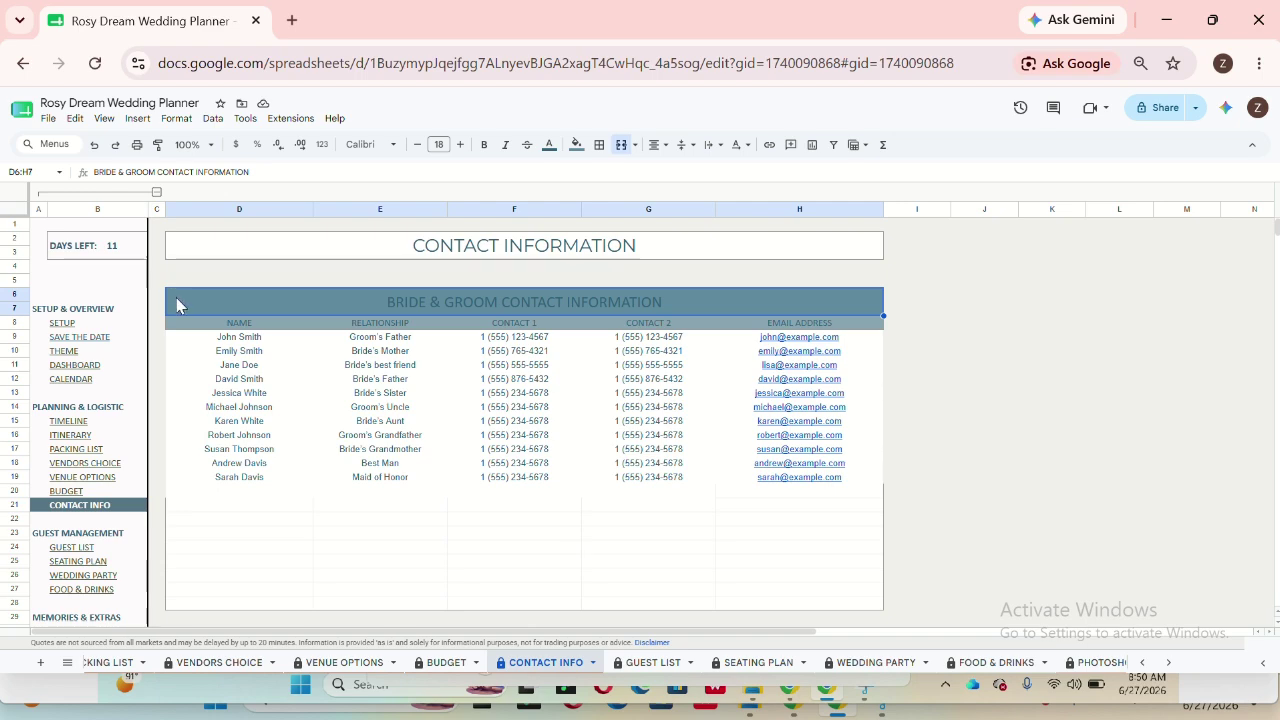
pyautogui.moveTo(176, 305); pyautogui.dragTo(851, 463)
pyautogui.scroll(3, 809, 480)
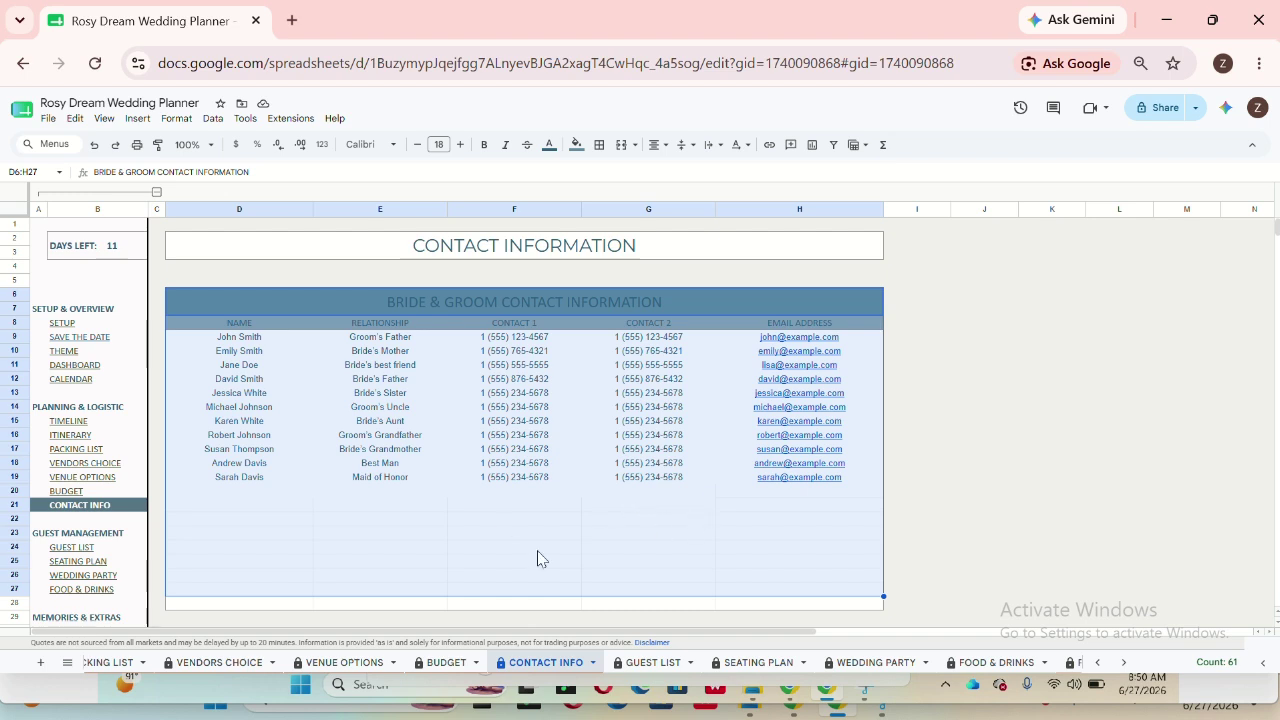
pyautogui.click(386, 300)
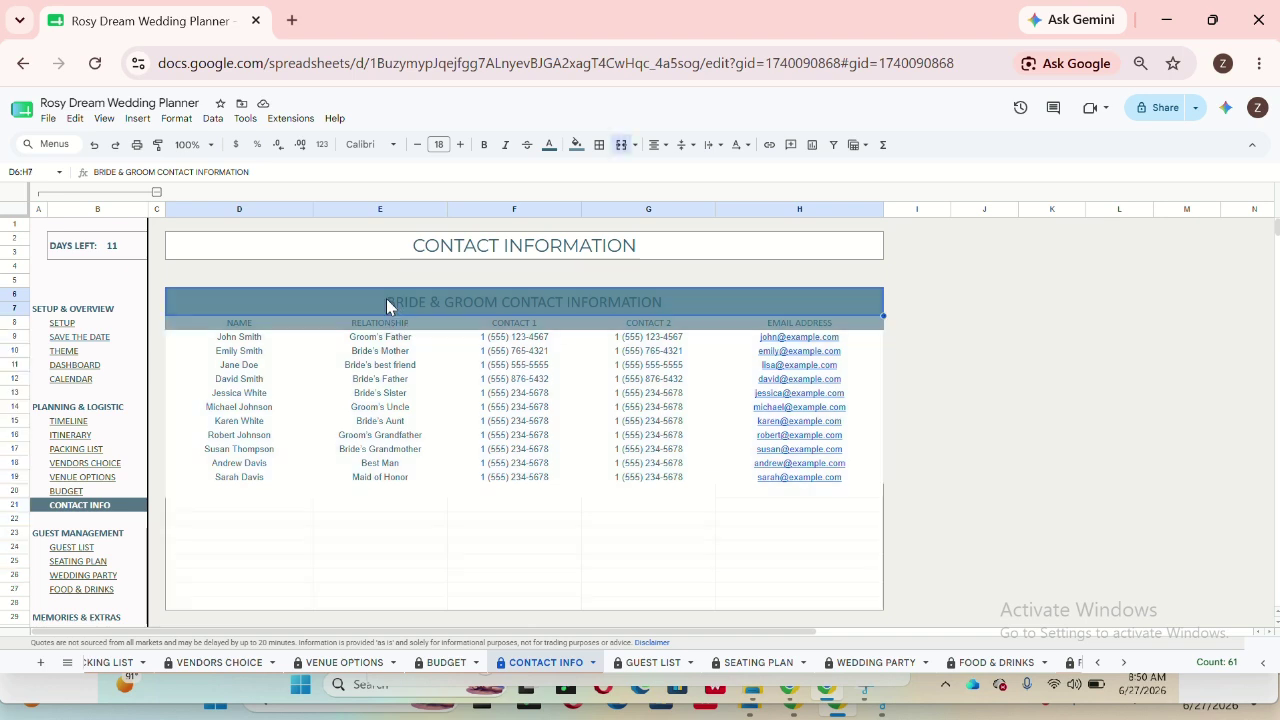
pyautogui.click(268, 325)
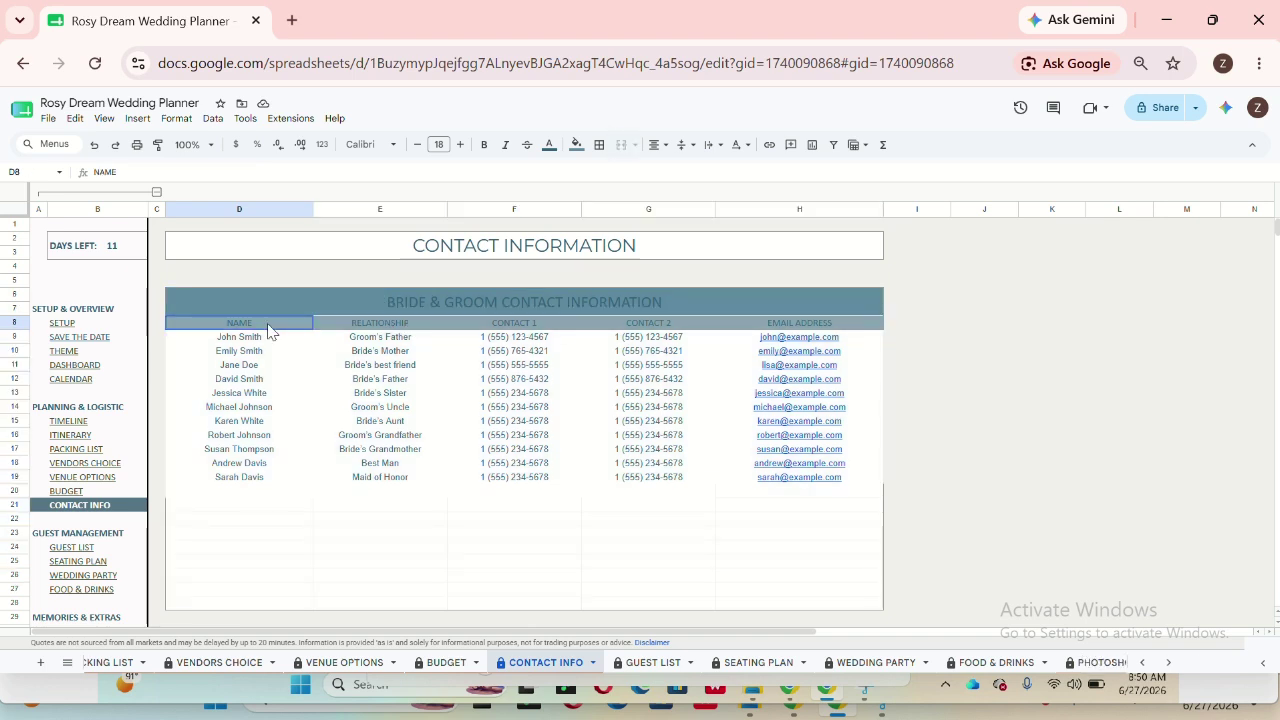
pyautogui.click(370, 331)
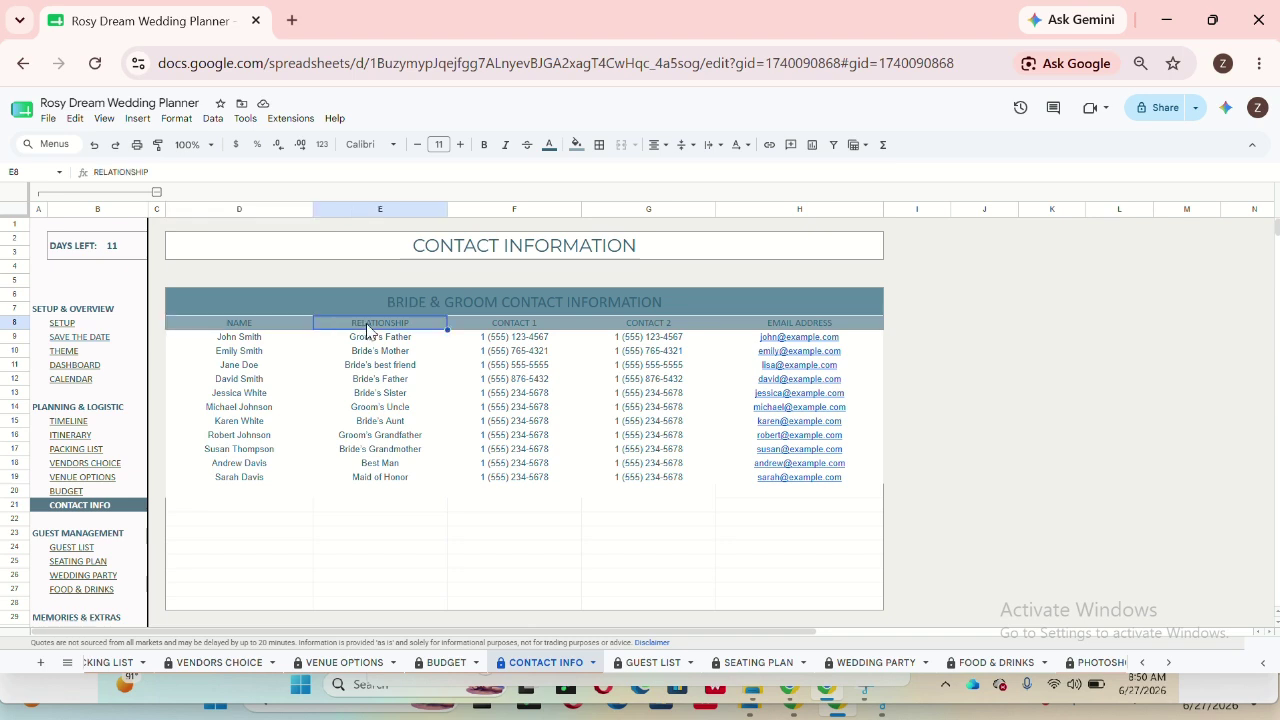
pyautogui.click(508, 329)
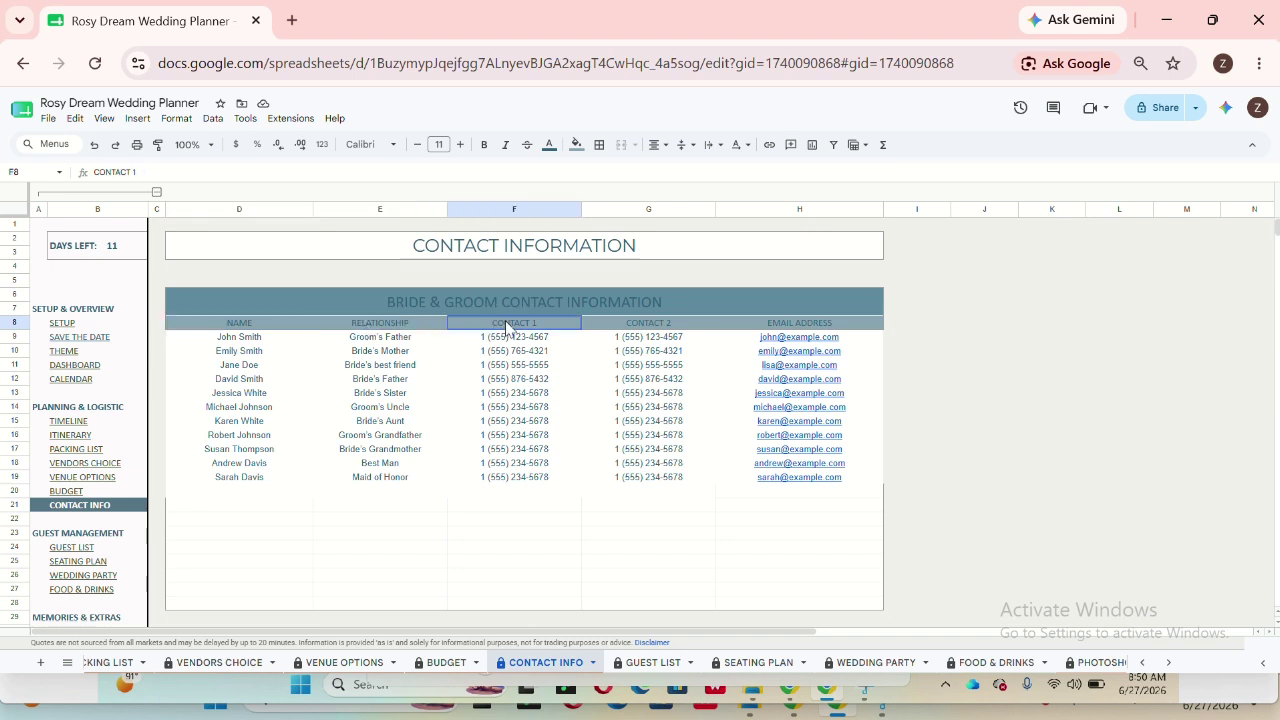
pyautogui.click(756, 324)
# Step: Add a contact in row 20 with the person's full name, relationship "Bride's best friend" and both phone numbers
pyautogui.click(245, 494)
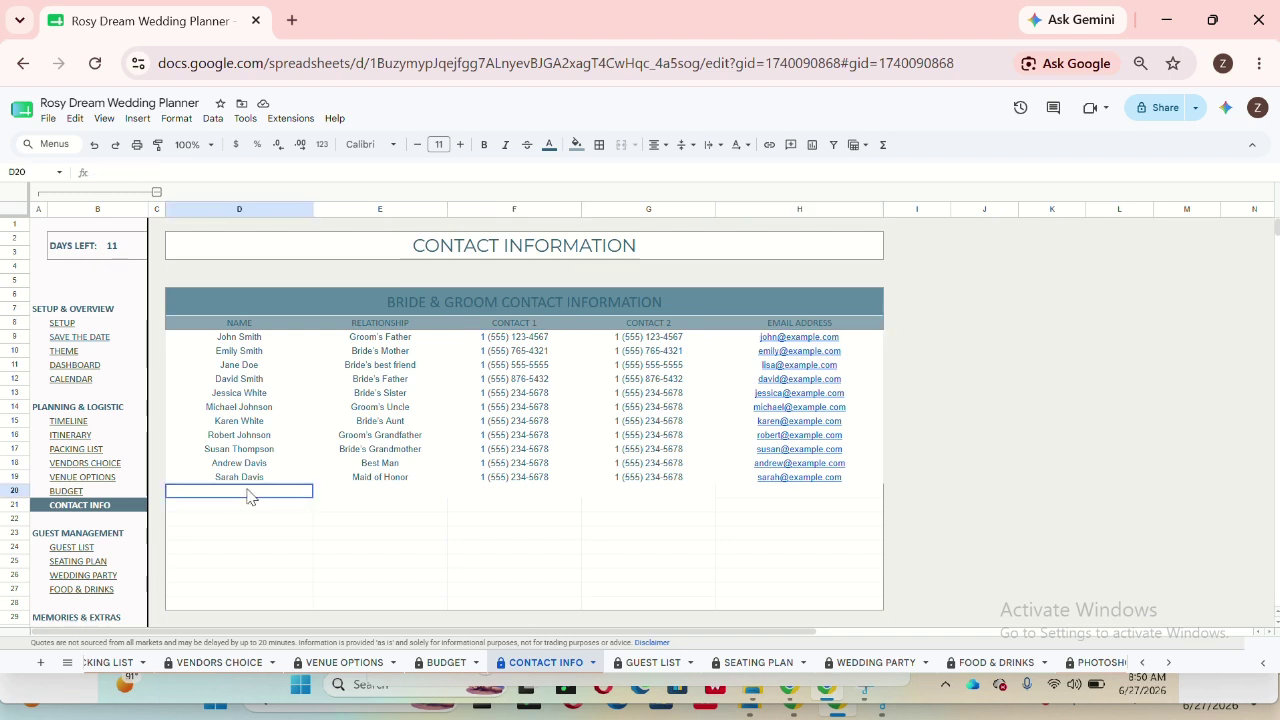
pyautogui.write('jane')
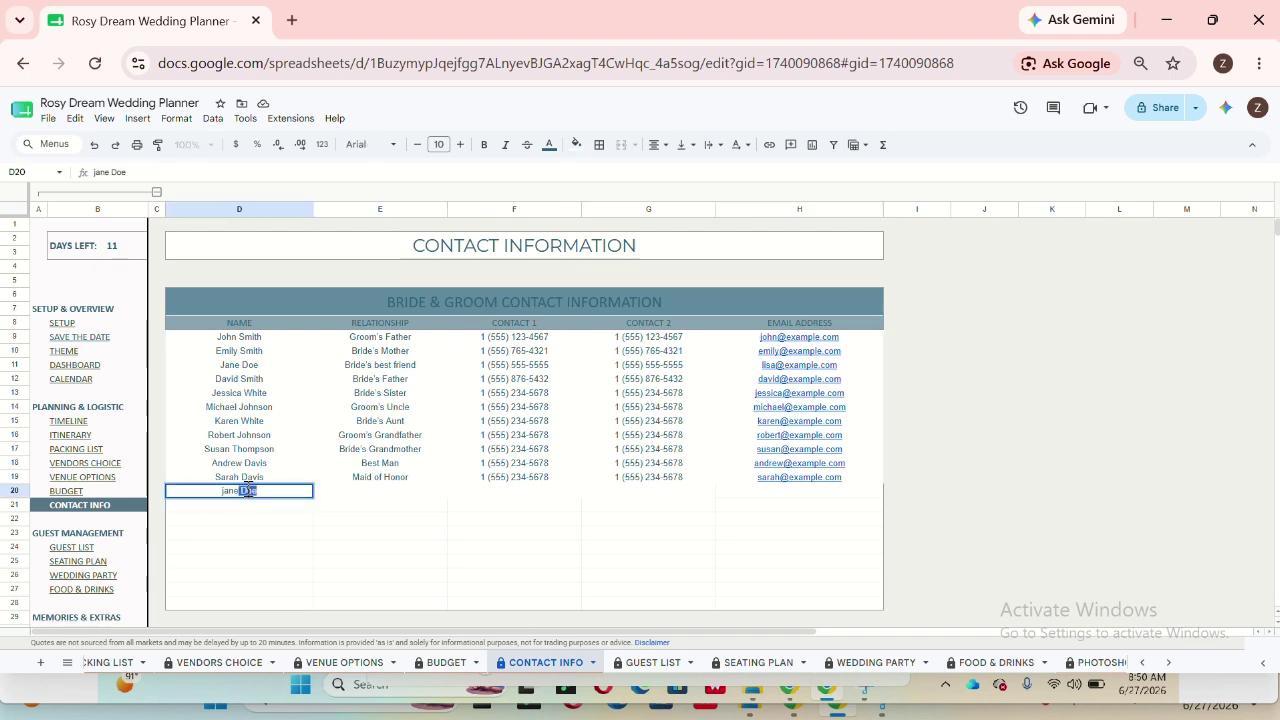
pyautogui.press('Tab')
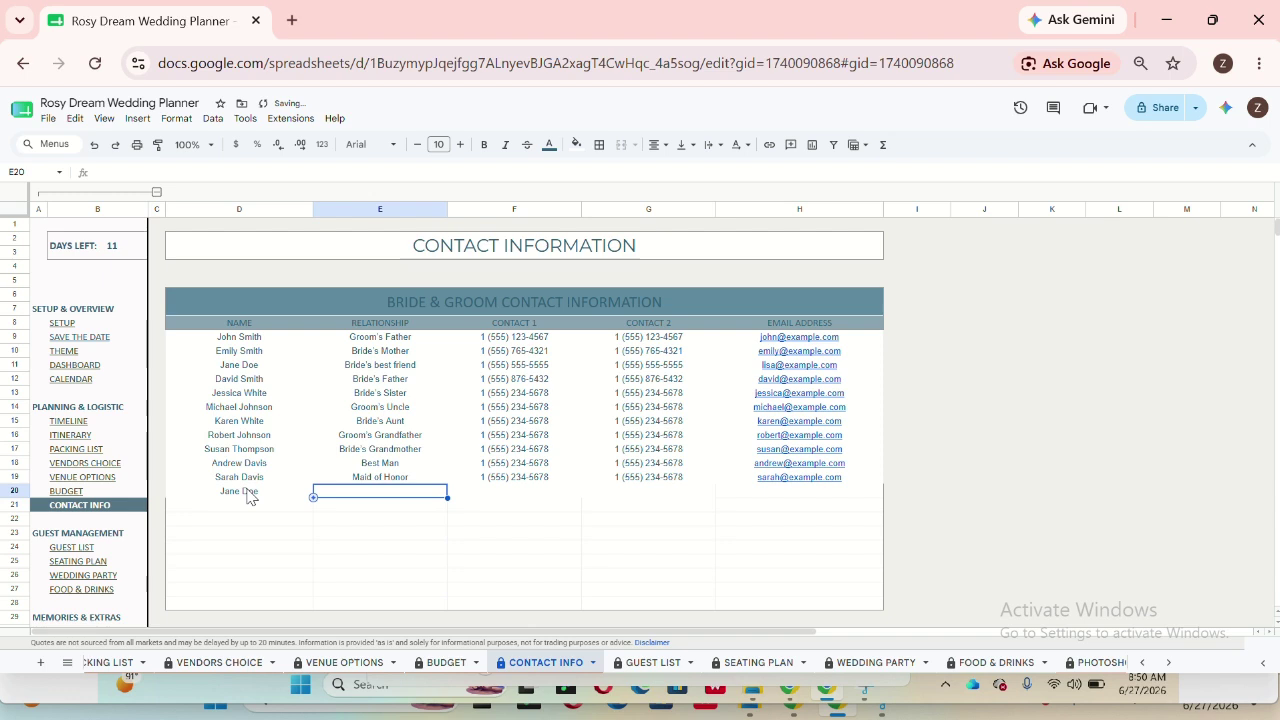
pyautogui.write("Bride's best friend\t1 (555) 555-5555\t1 (555) 555-5555")
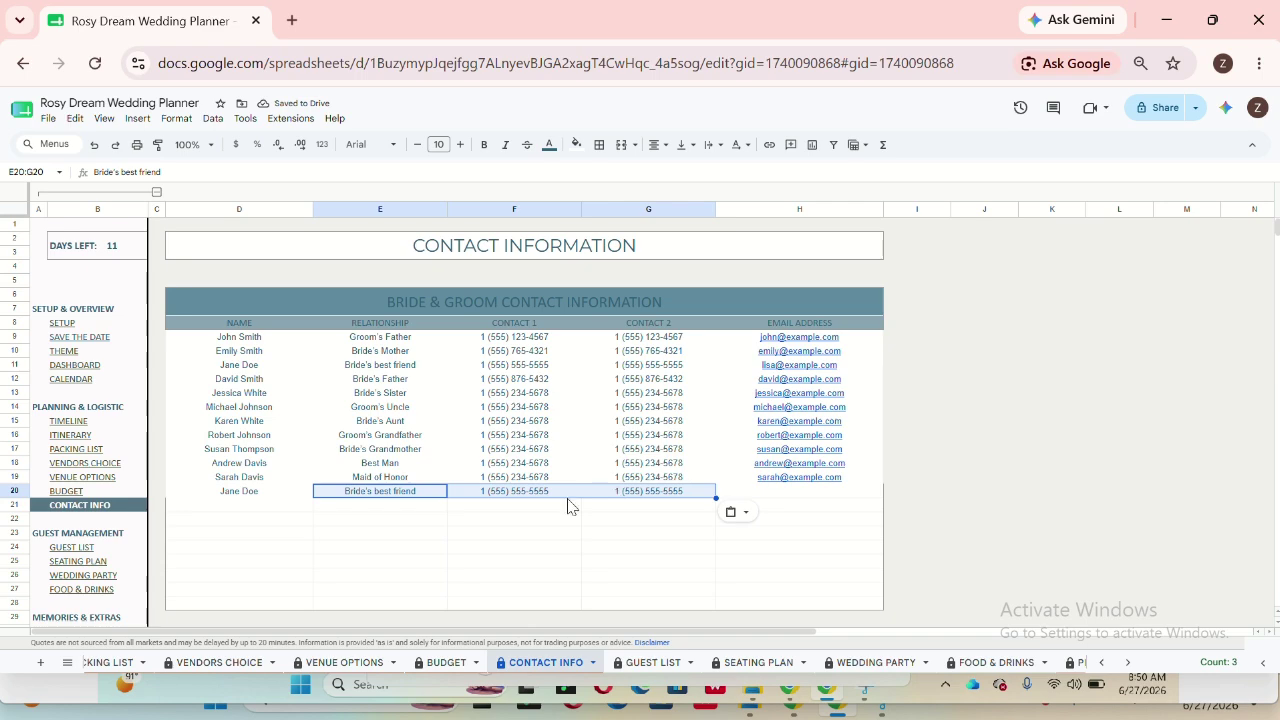
pyautogui.click(760, 492)
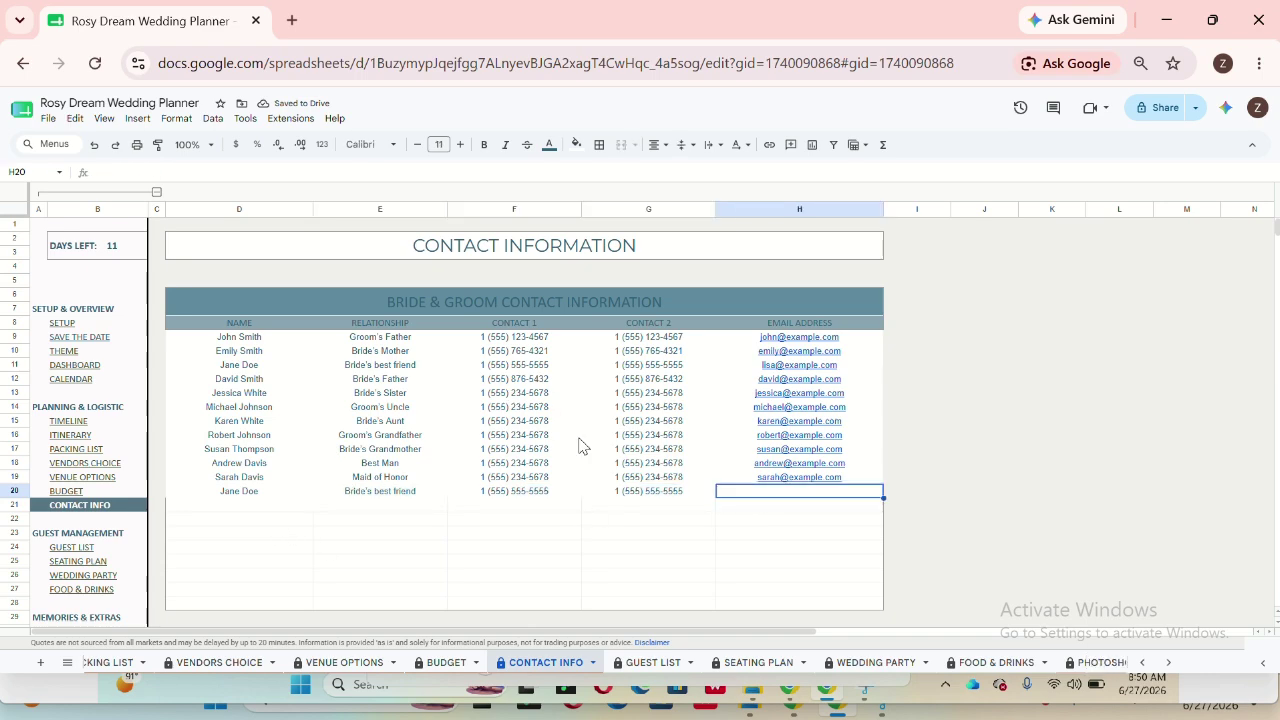
# Step: Examine the automated Vendors and Booking table's vendor types, names, contacts, emails and packages, including its empty rows
pyautogui.scroll(-5, 529, 591)
pyautogui.scroll(-1, 529, 591)
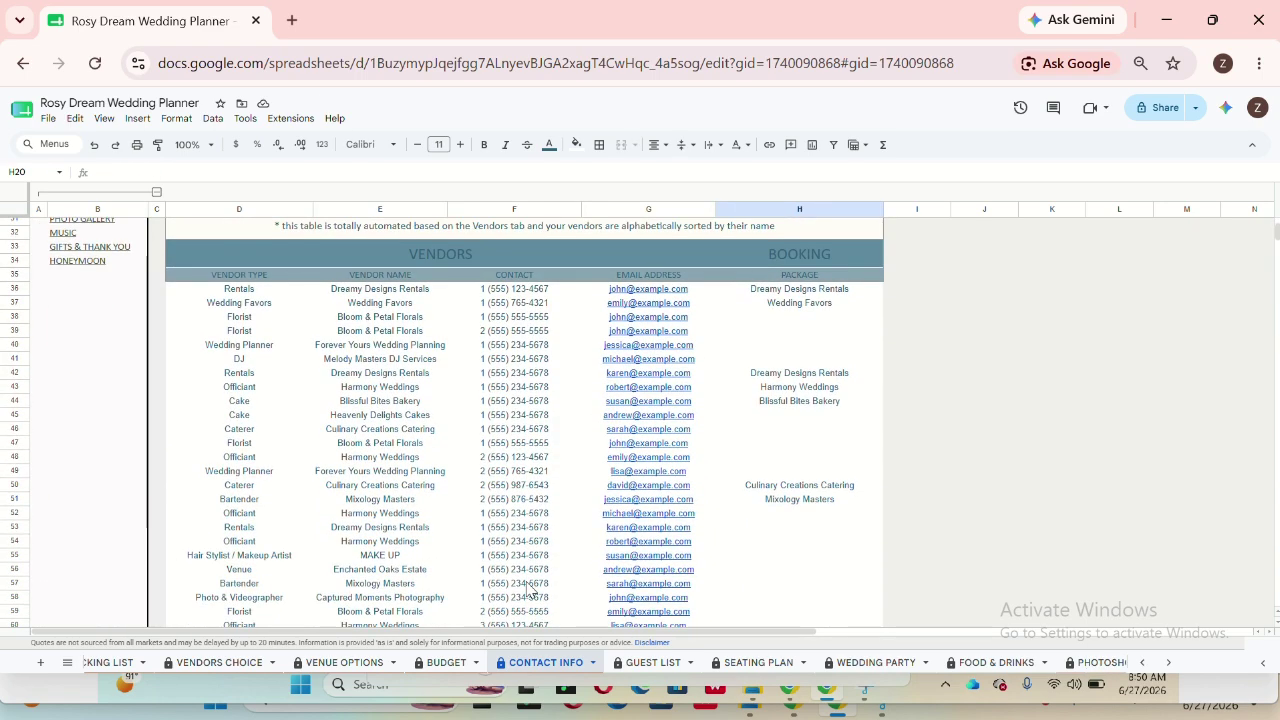
pyautogui.click(523, 256)
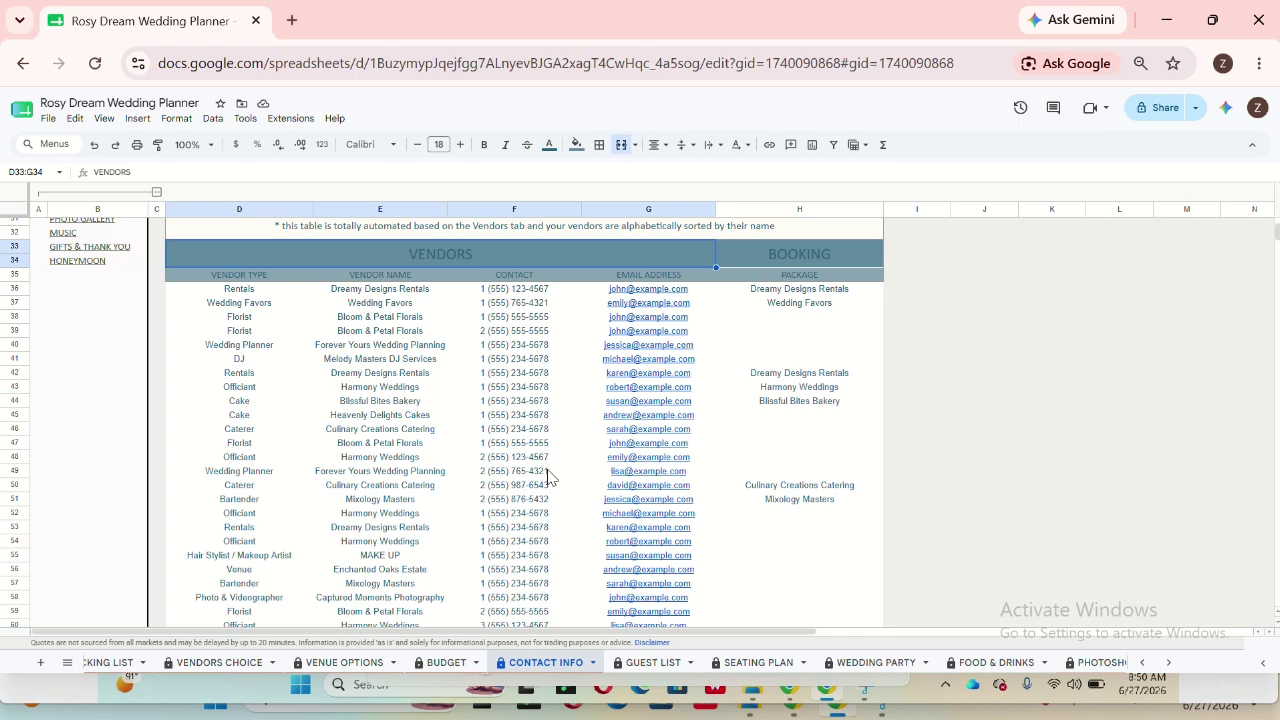
pyautogui.scroll(-1, 547, 478)
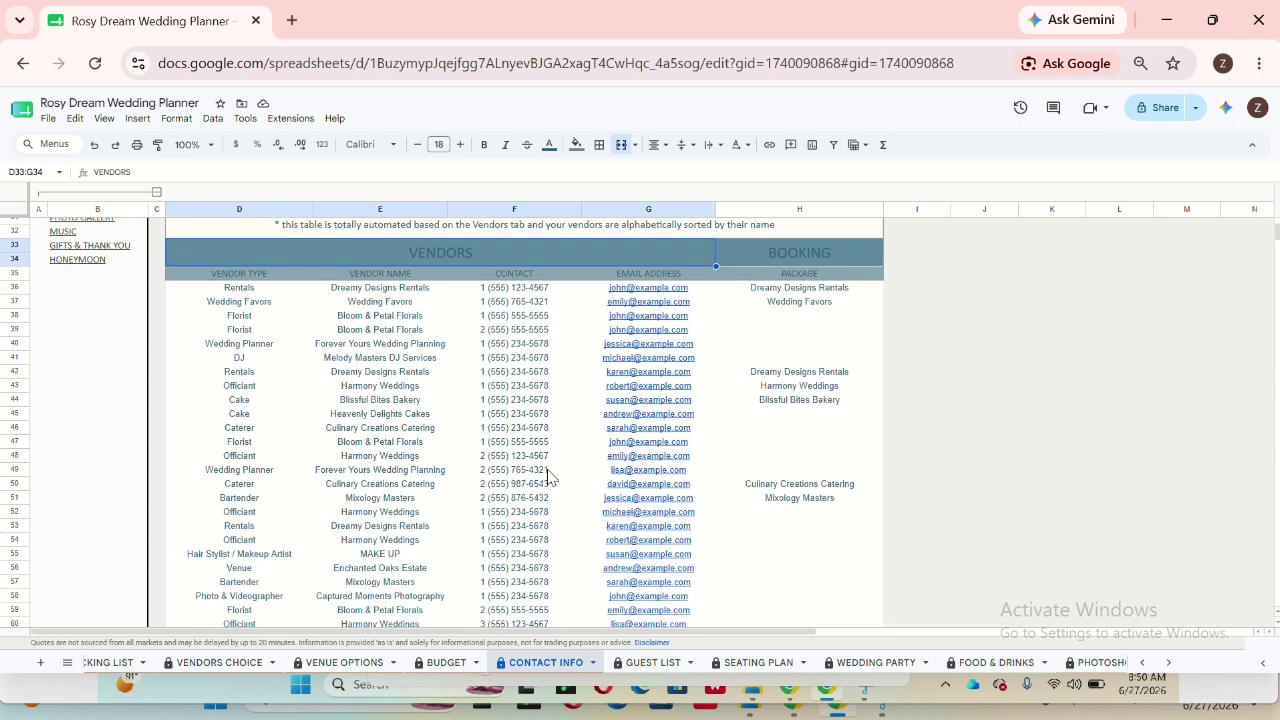
pyautogui.scroll(-5, 547, 478)
pyautogui.moveTo(363, 380); pyautogui.dragTo(675, 548)
pyautogui.scroll(10, 675, 548)
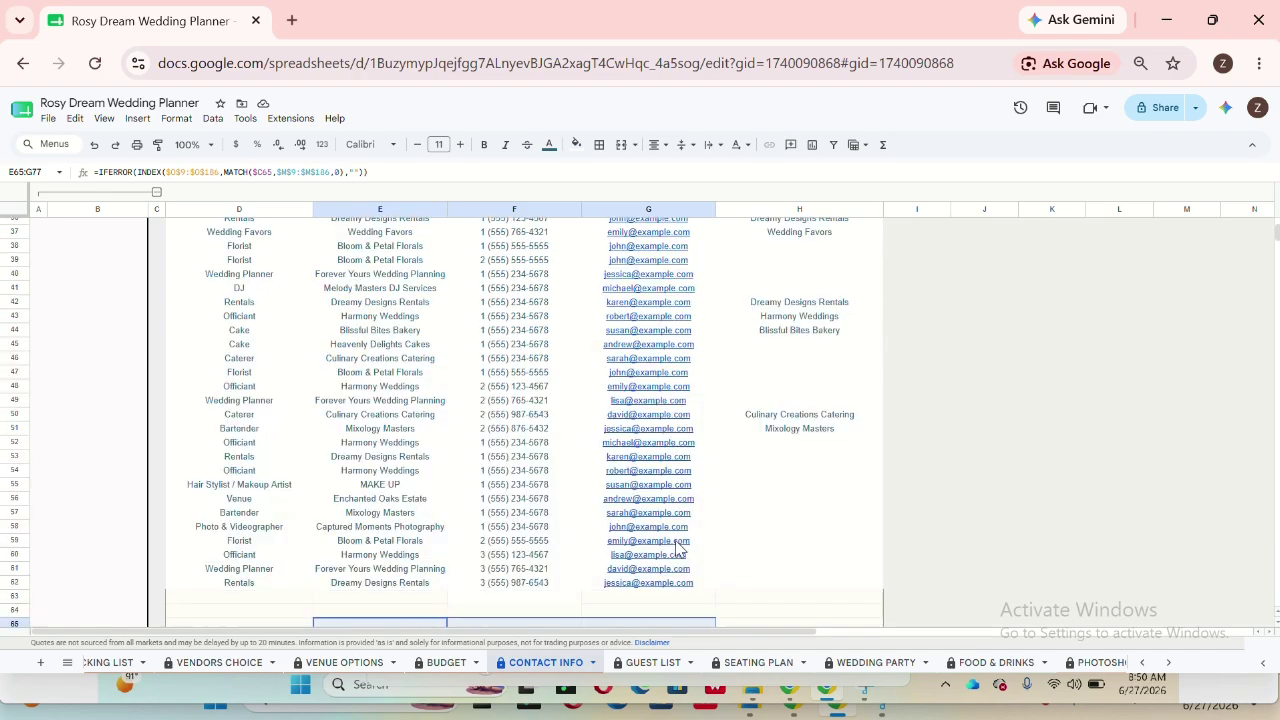
pyautogui.scroll(-1, 677, 549)
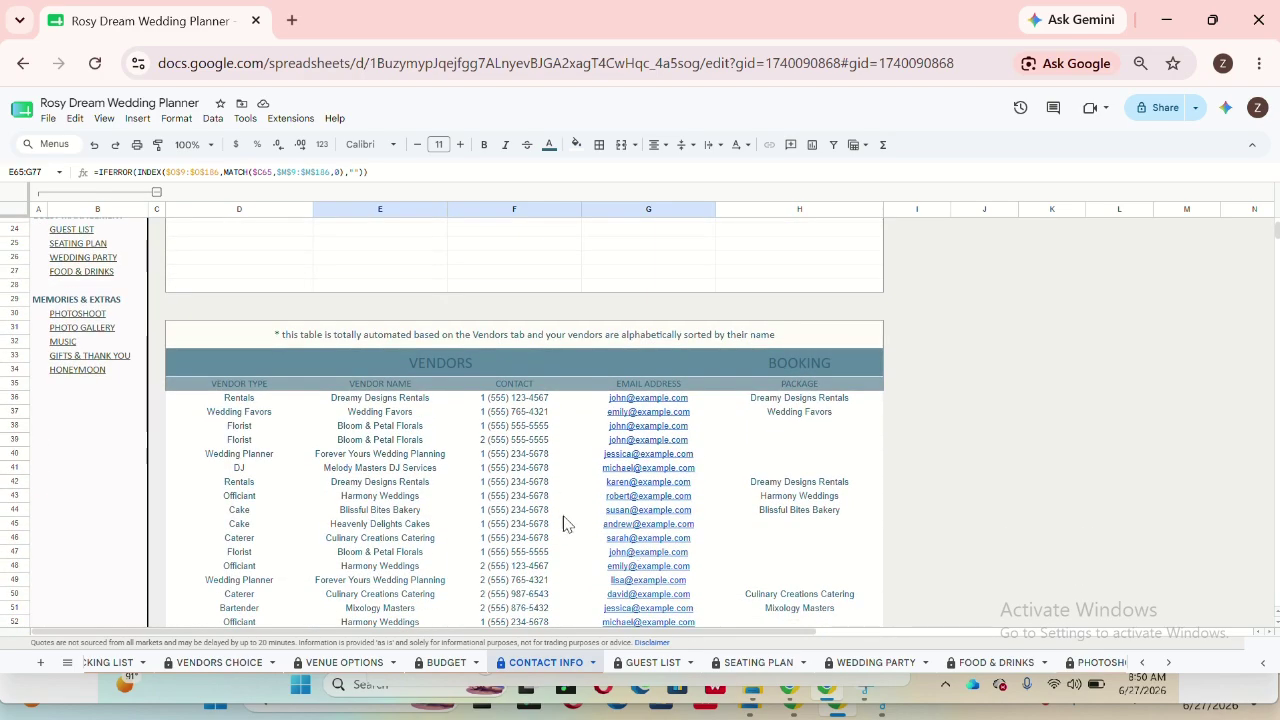
pyautogui.scroll(-2, 561, 537)
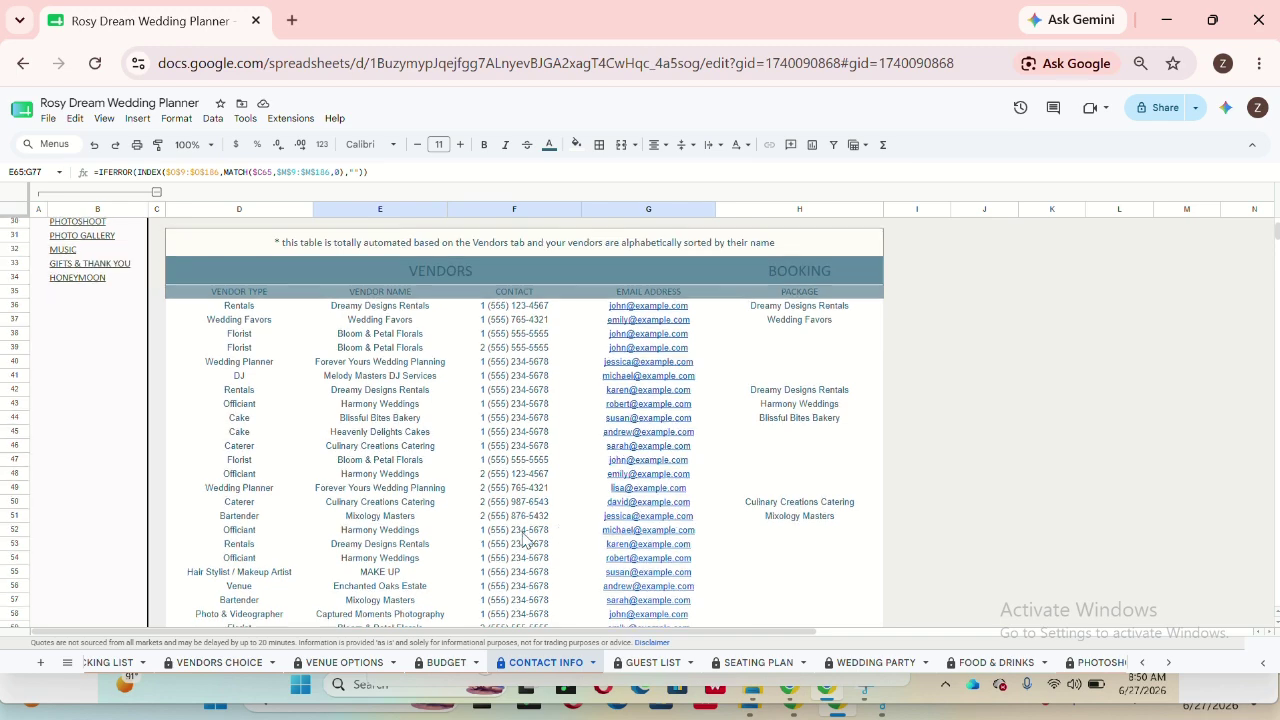
pyautogui.click(218, 663)
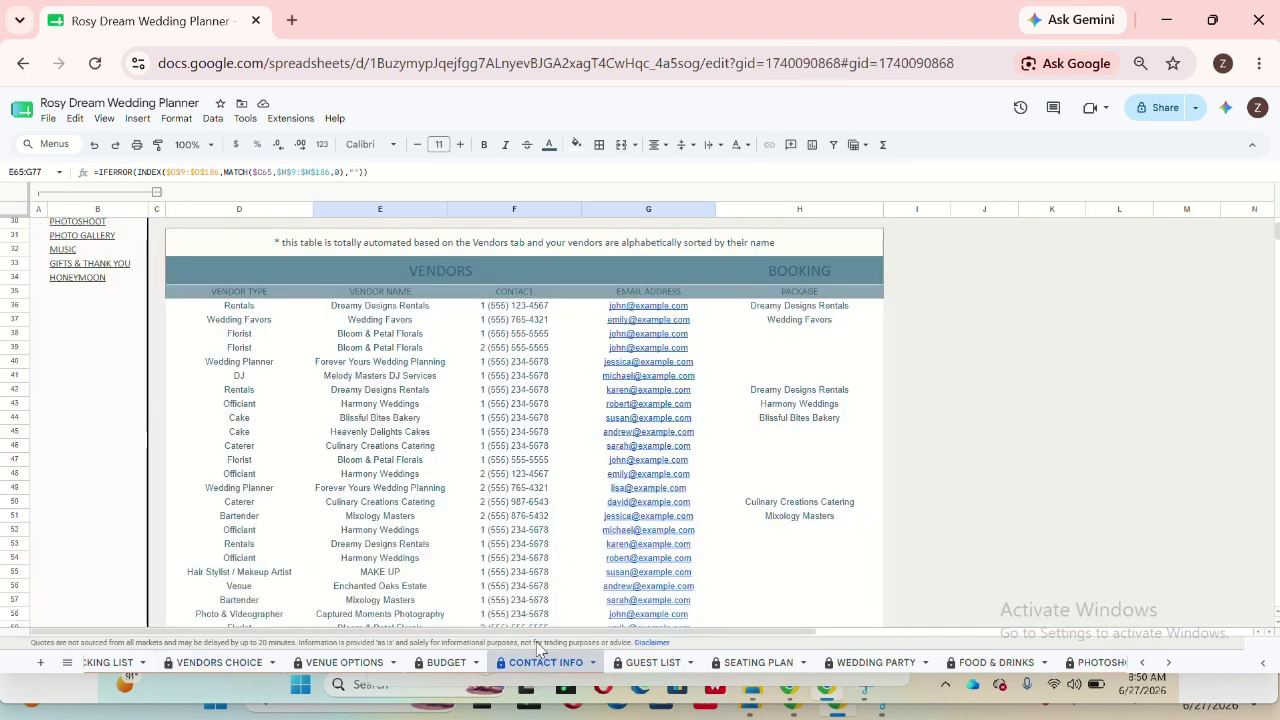
pyautogui.click(541, 662)
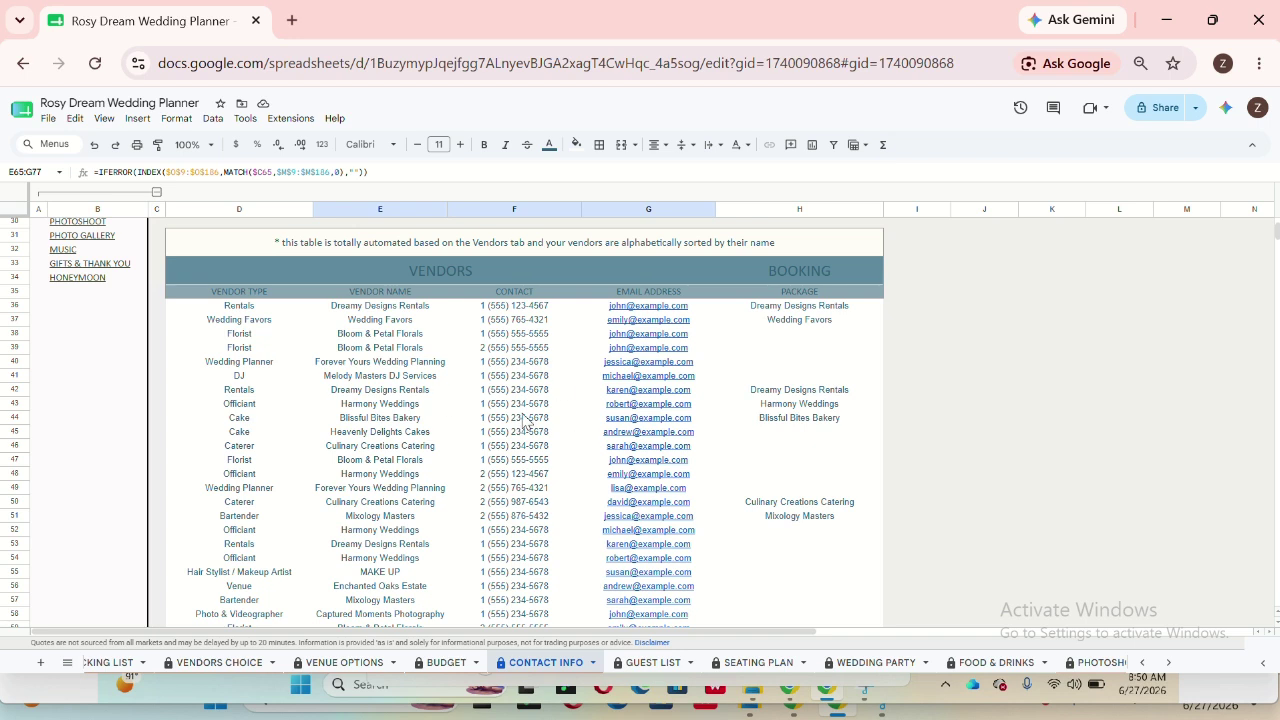
pyautogui.moveTo(250, 334); pyautogui.dragTo(257, 352)
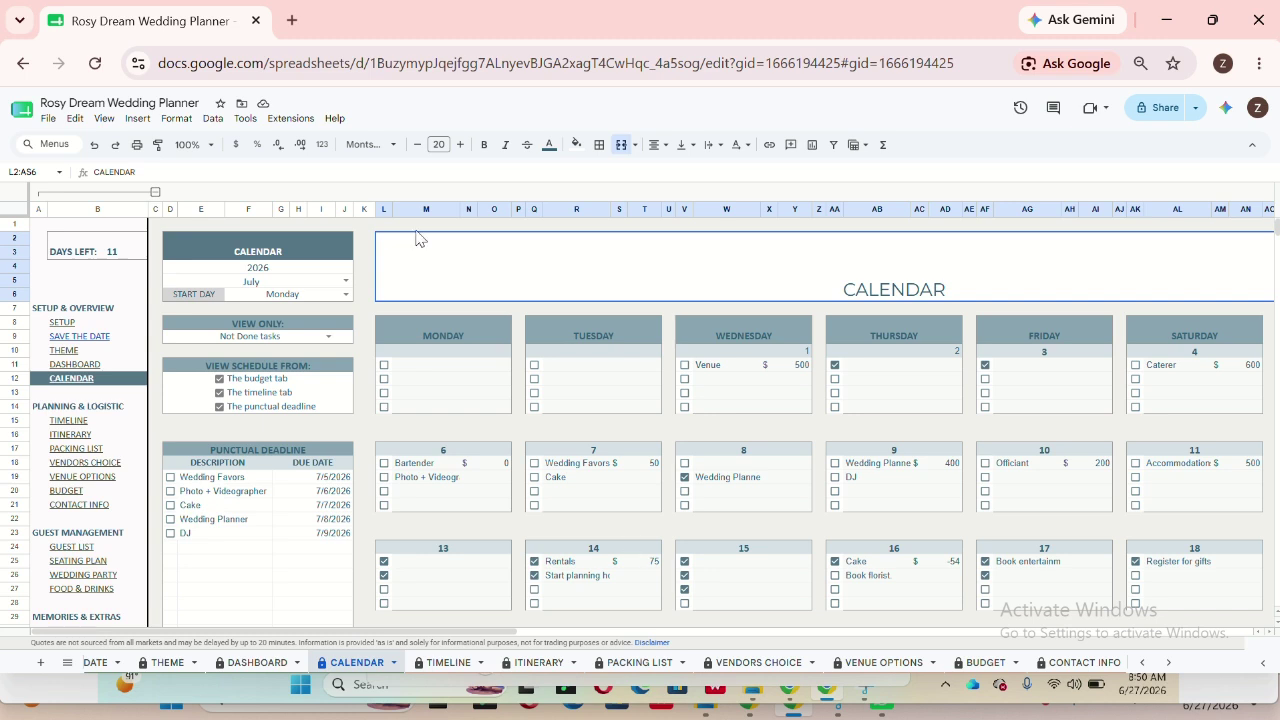
# Step: Set the Calendar sheet's year to 2026 and its month to July
pyautogui.click(305, 265)
pyautogui.write('2')
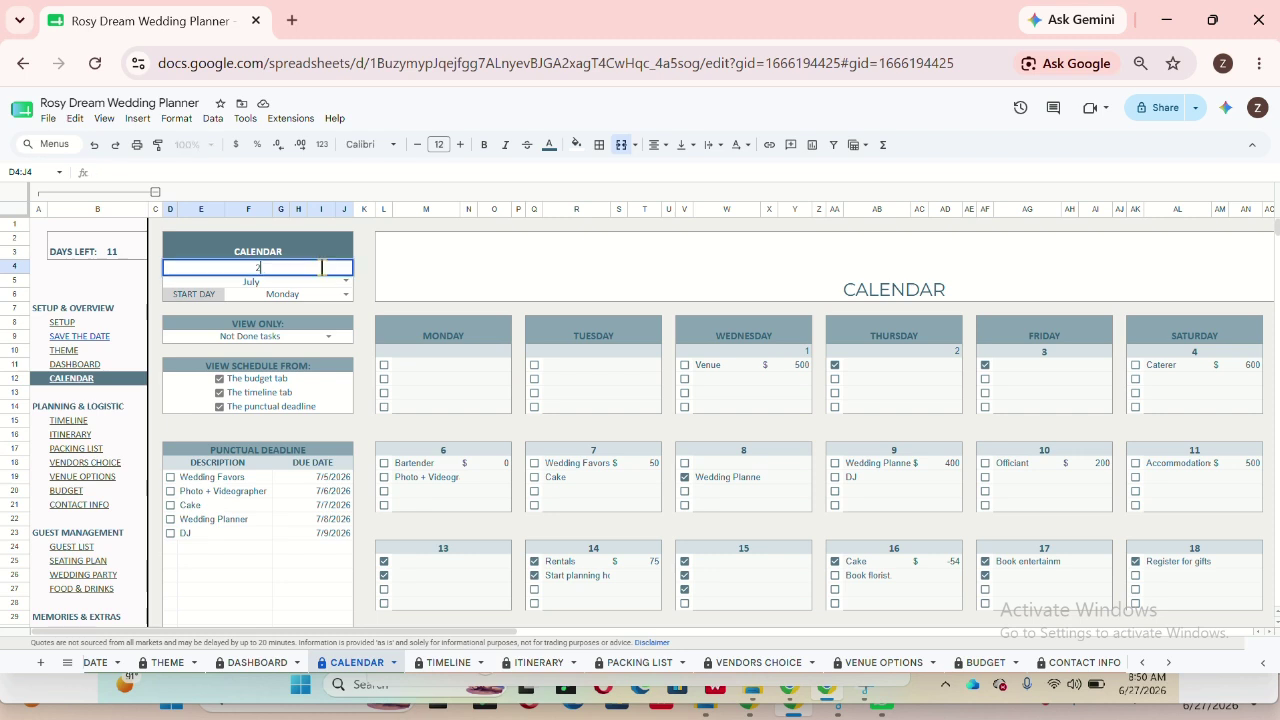
pyautogui.write('026')
pyautogui.click(326, 280)
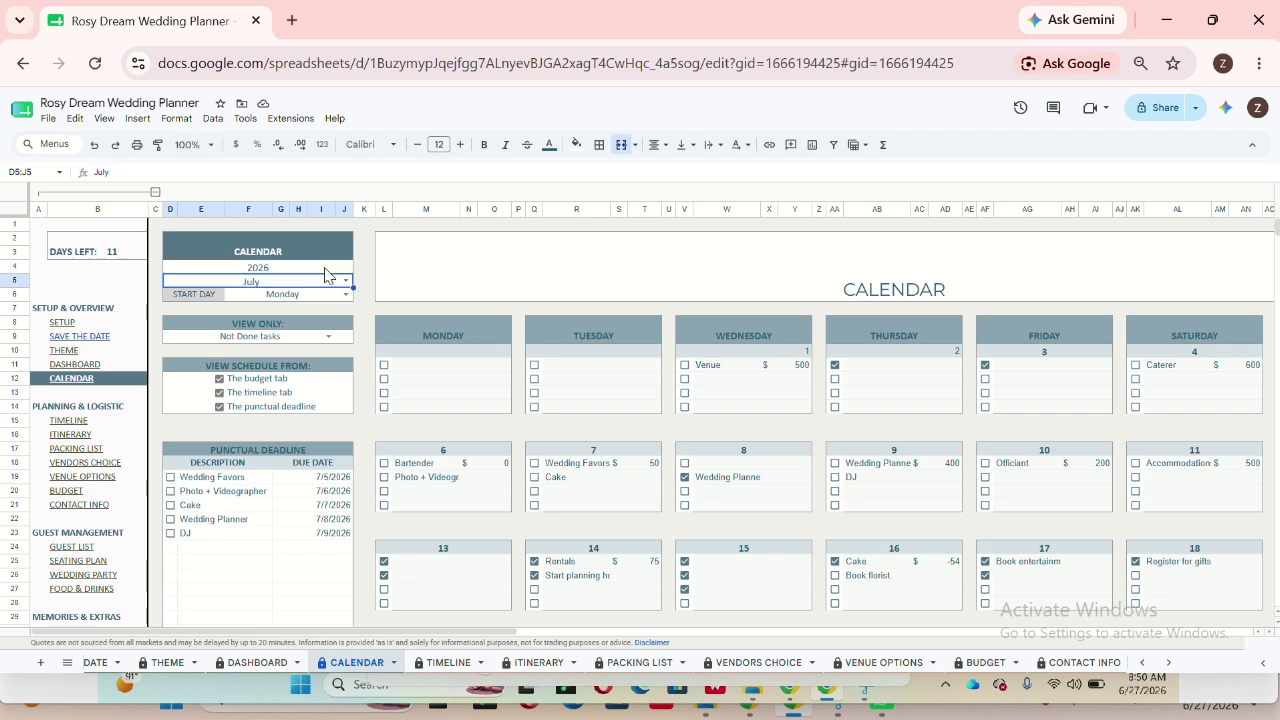
pyautogui.click(346, 282)
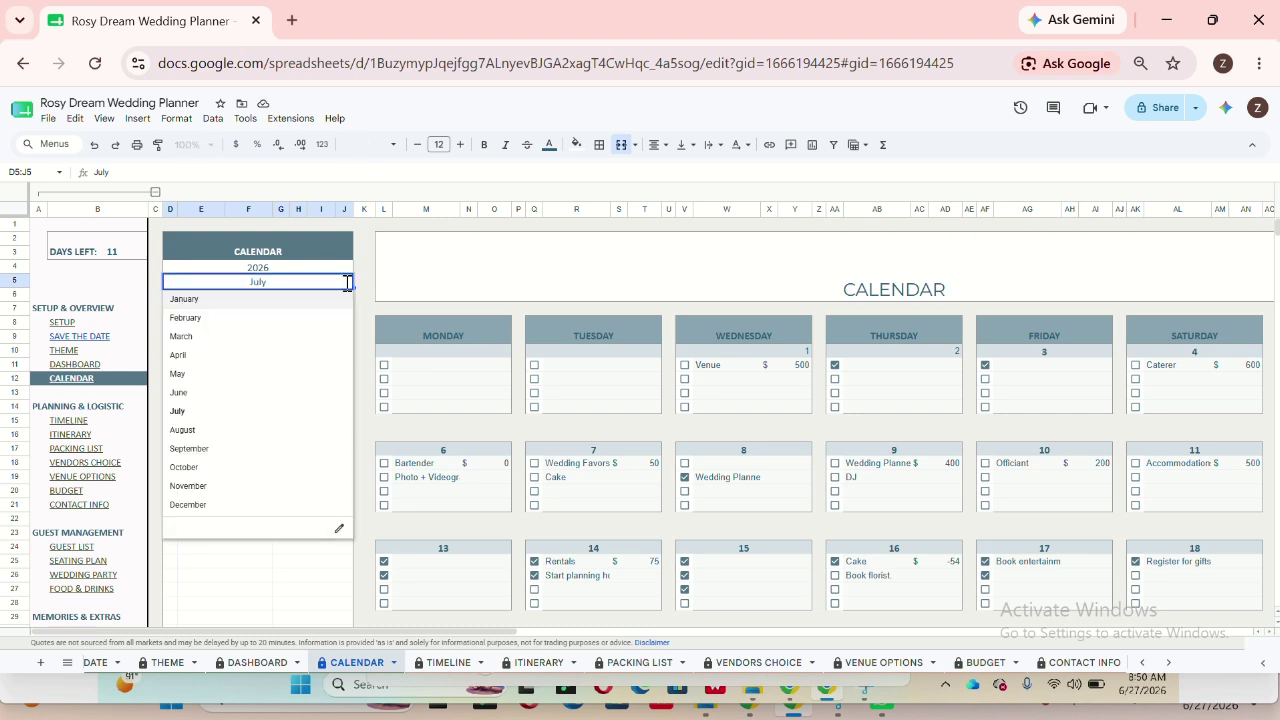
pyautogui.click(258, 418)
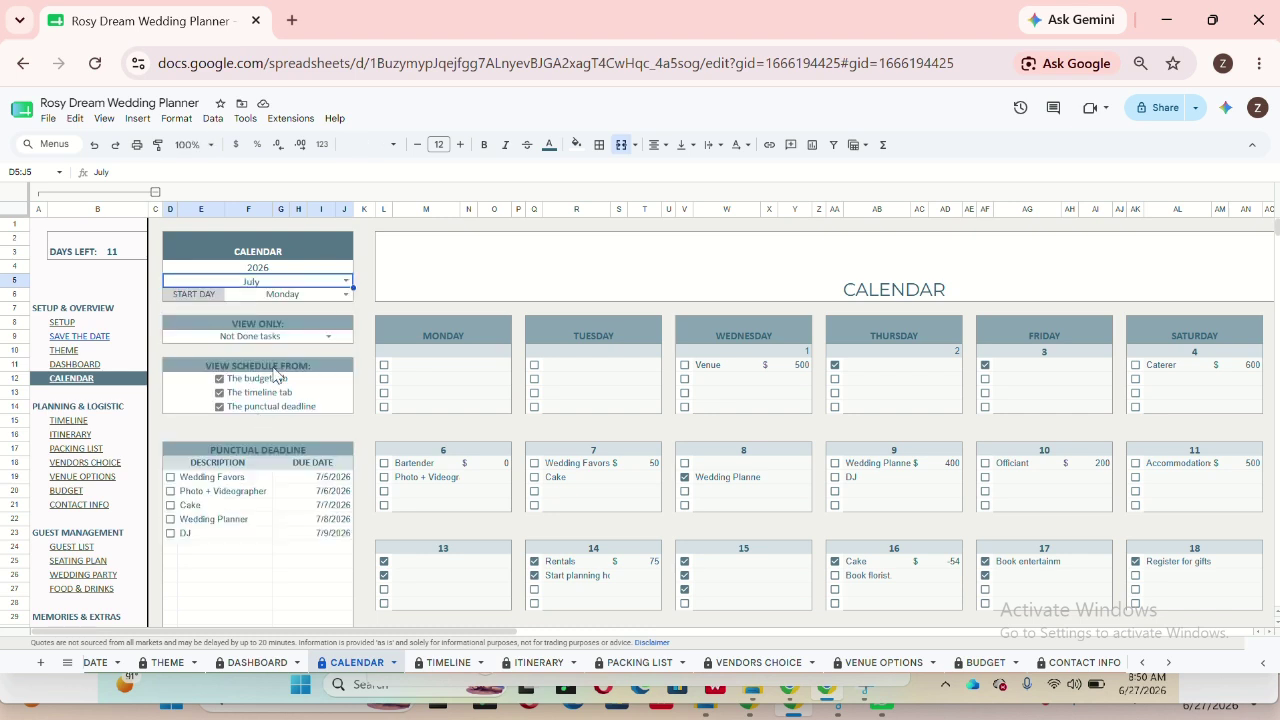
# Step: Try Sunday as the calendar's start day and undo the change
pyautogui.click(346, 295)
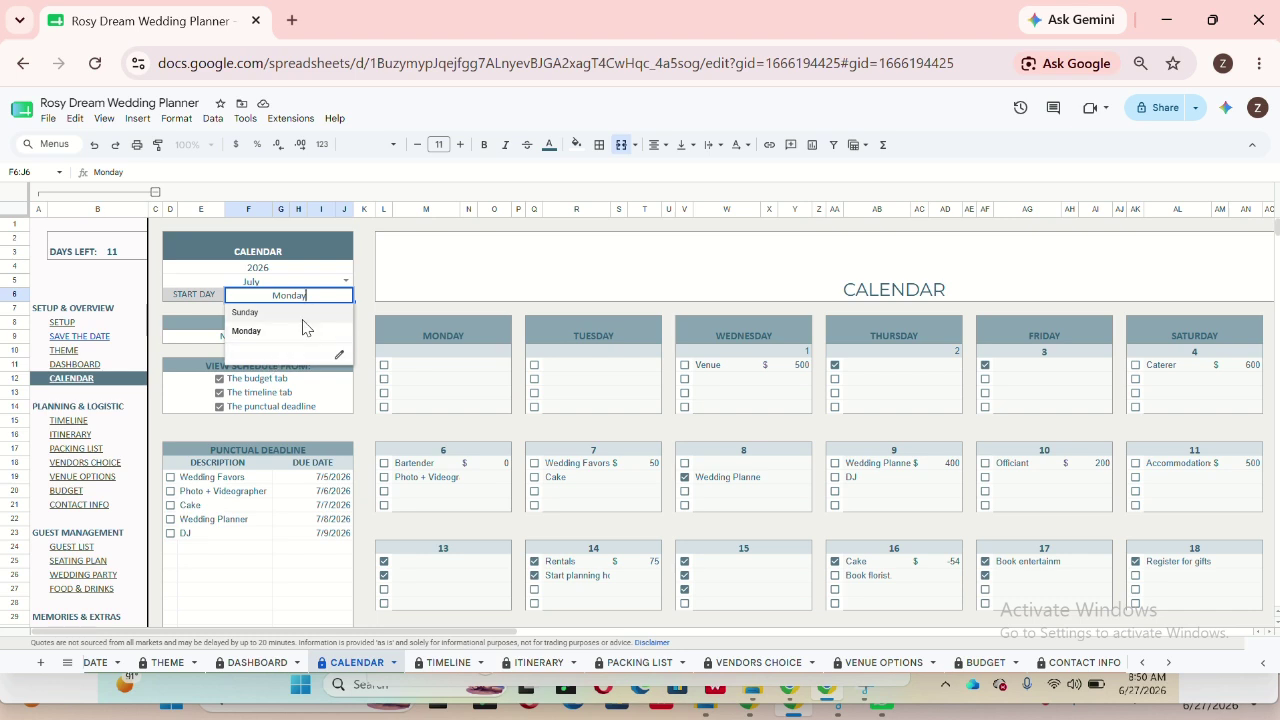
pyautogui.click(303, 320)
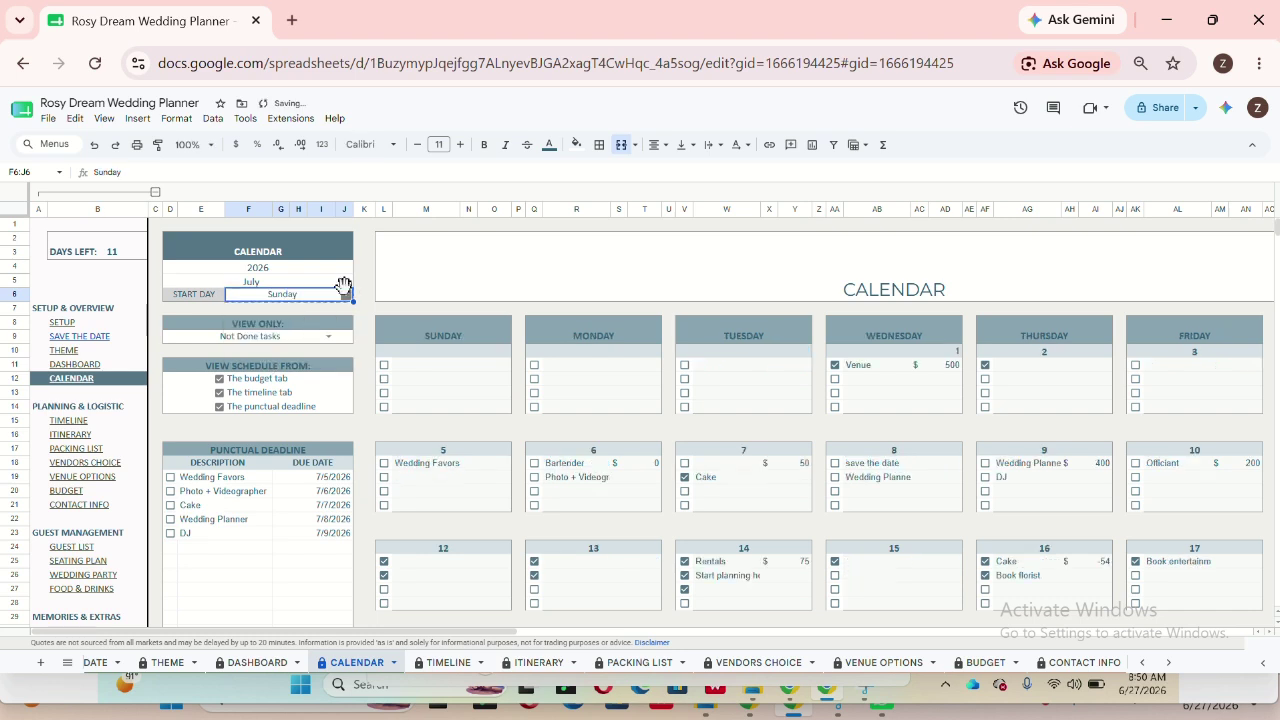
pyautogui.hotkey('ctrl', 'z')
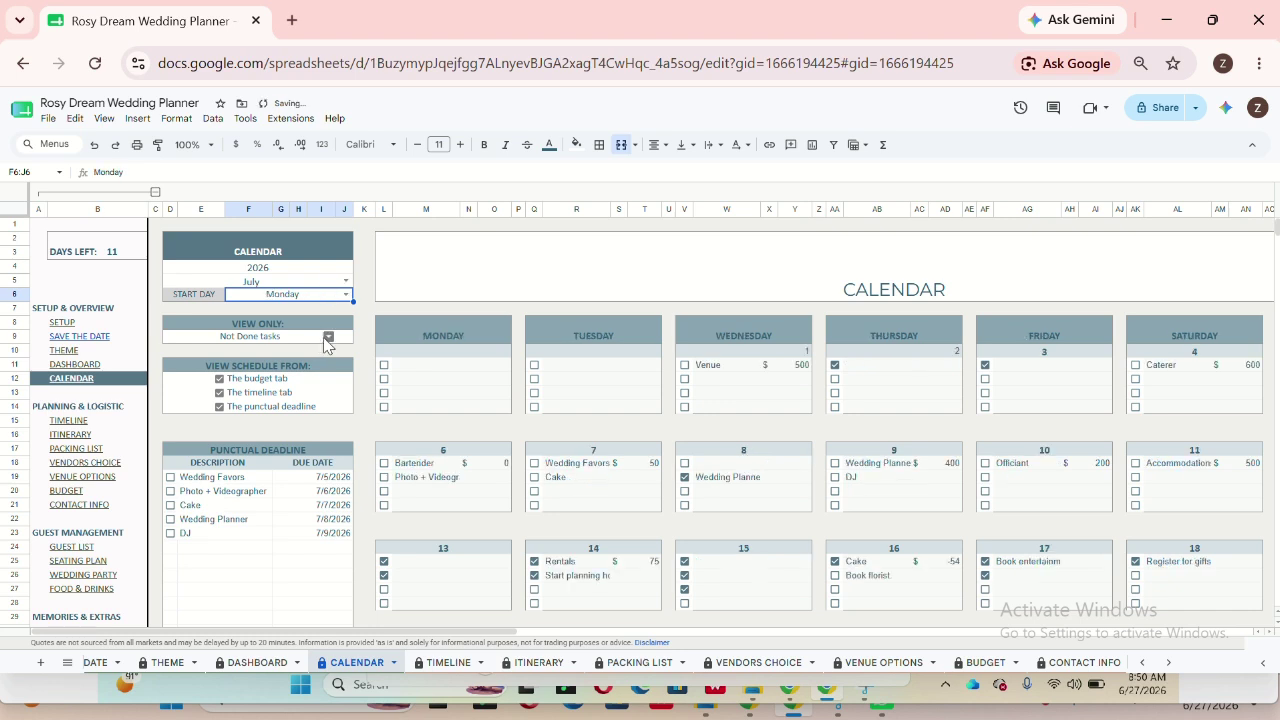
# Step: Mark the DJ and Wedding Planner tasks in the Punctual Deadline table as done
pyautogui.click(219, 406)
pyautogui.moveTo(152, 432); pyautogui.dragTo(330, 582)
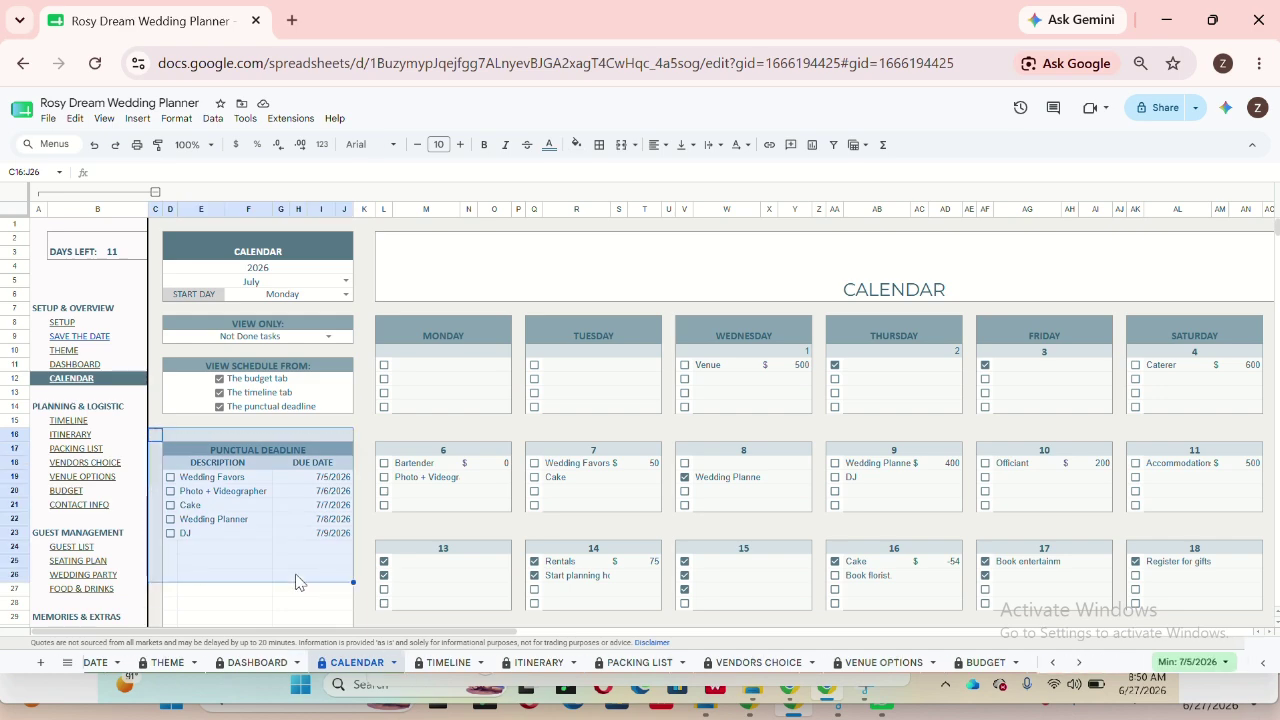
pyautogui.click(172, 547)
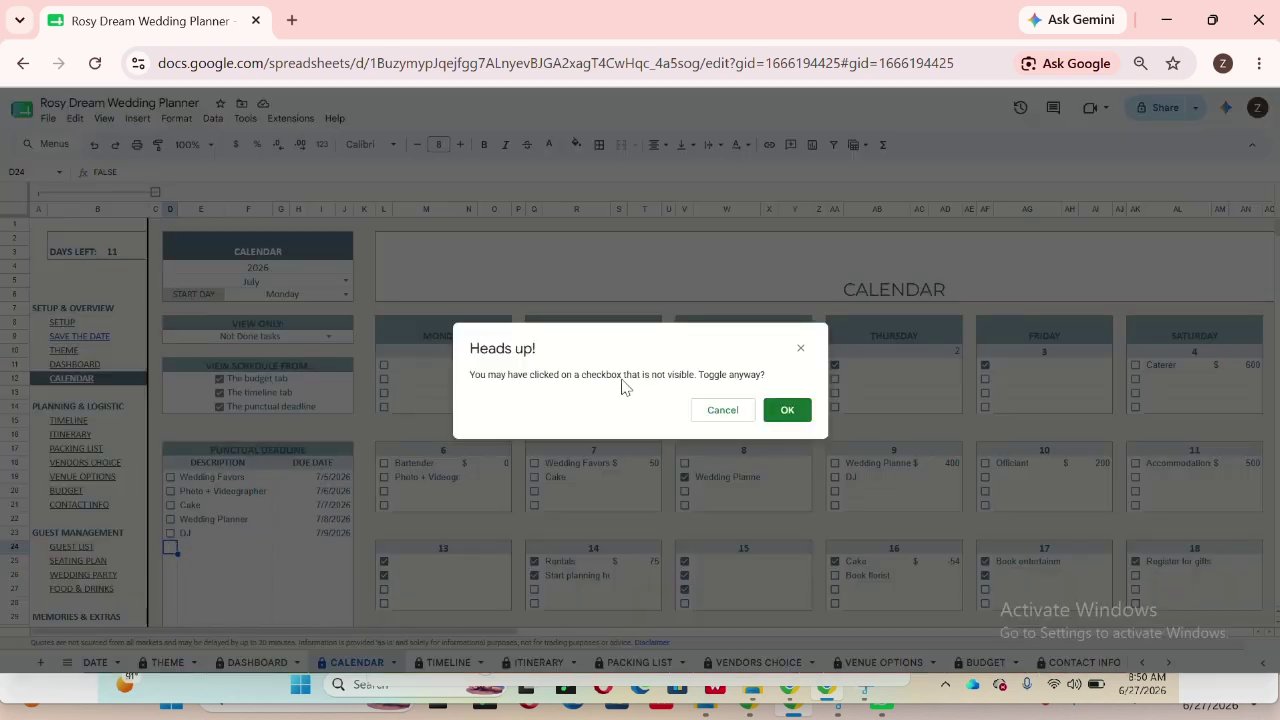
pyautogui.click(800, 349)
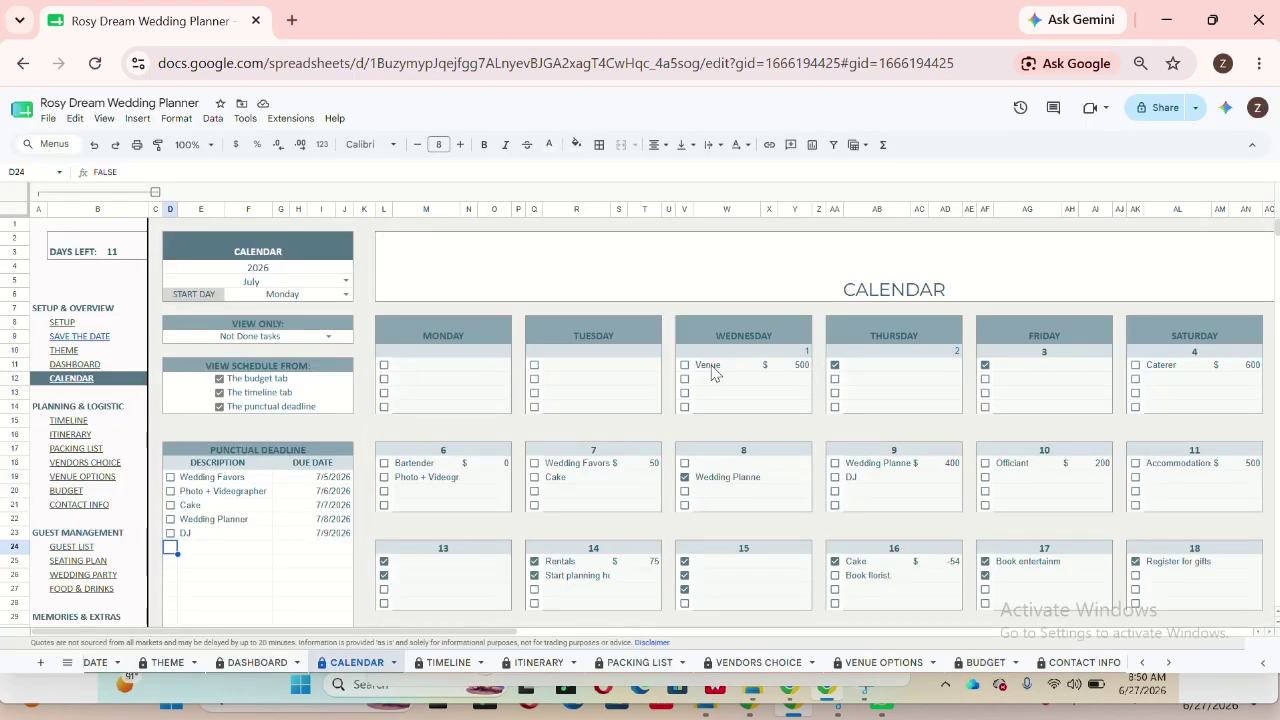
pyautogui.click(171, 533)
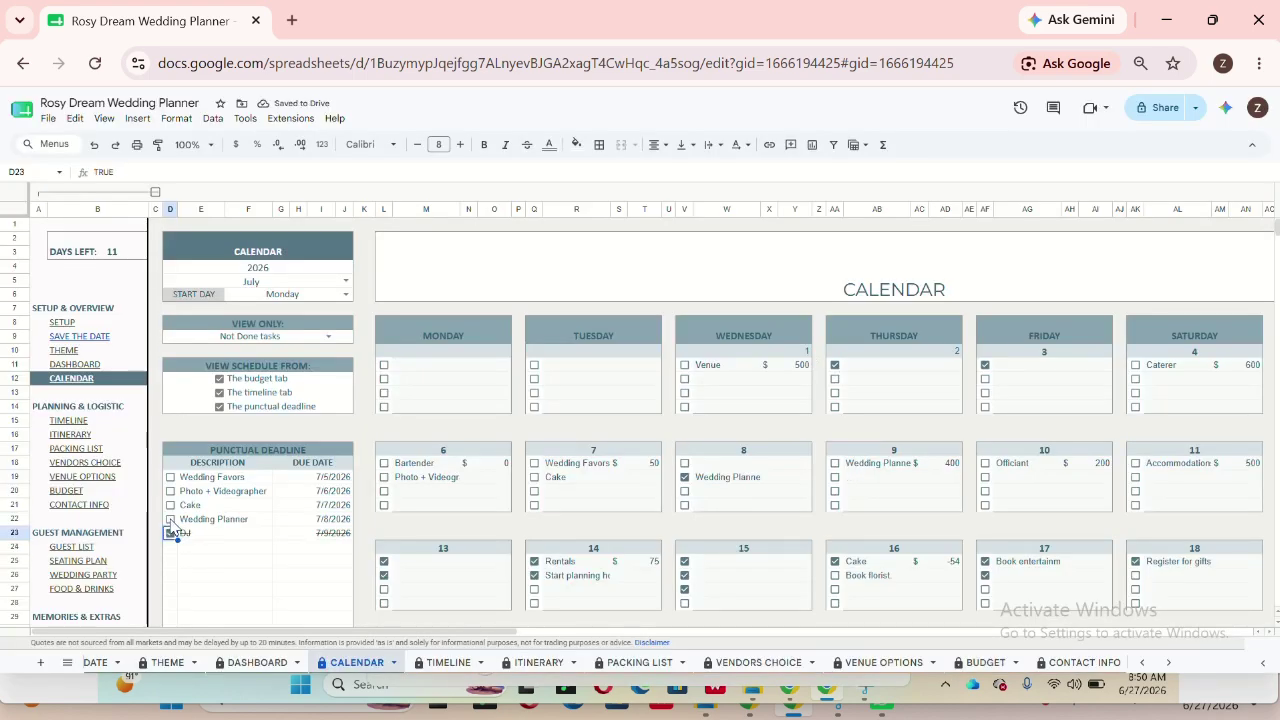
pyautogui.click(171, 519)
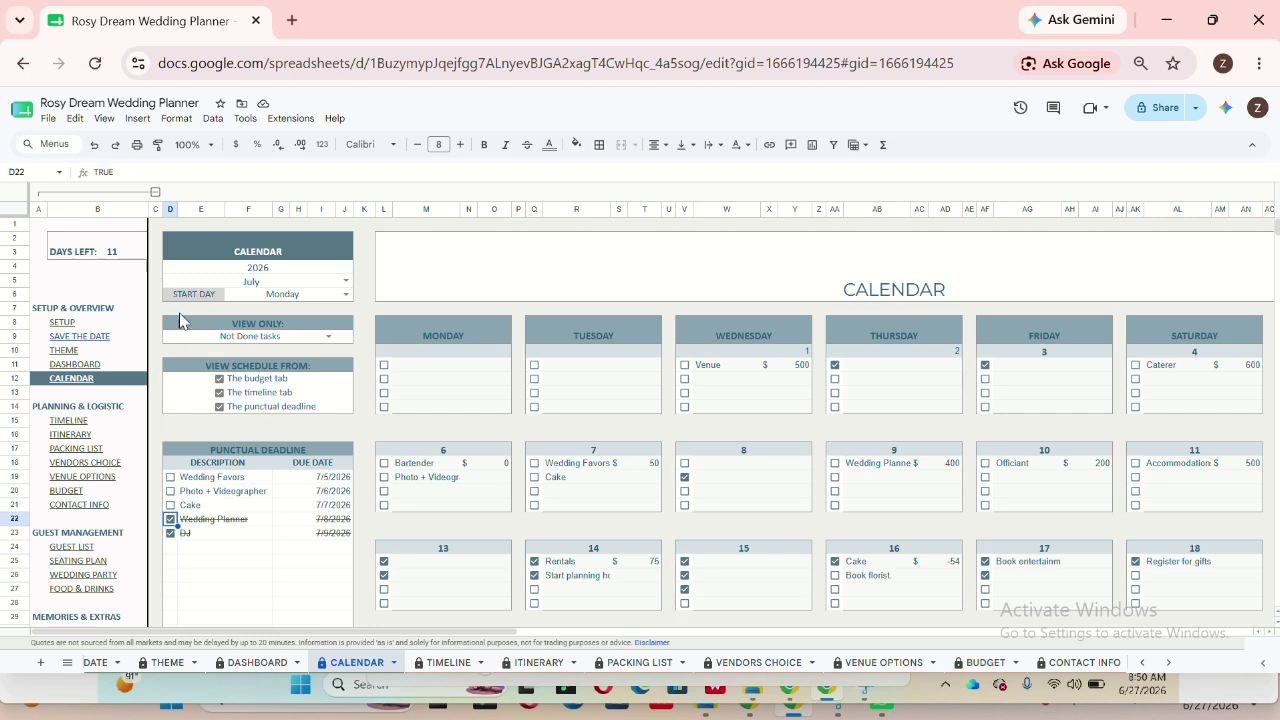
# Step: Set the calendar's View Only filter to "View every done and not done tasks"
pyautogui.moveTo(154, 312); pyautogui.dragTo(259, 404)
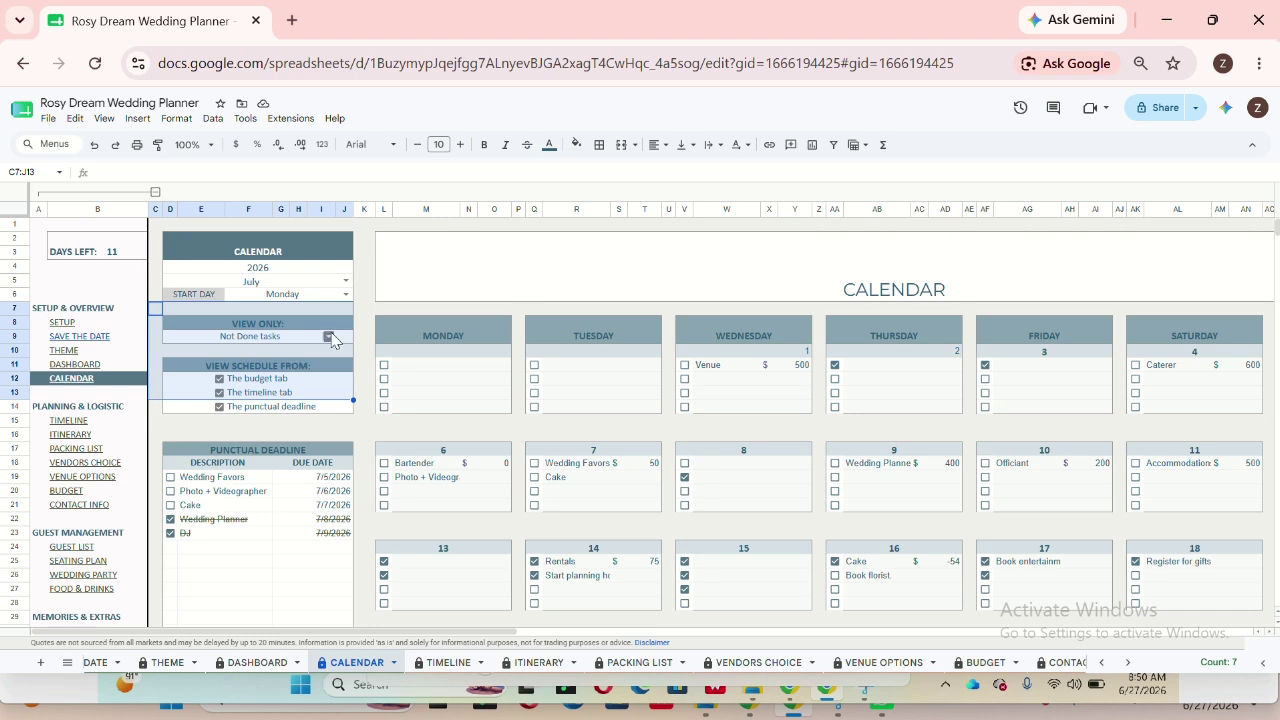
pyautogui.click(329, 337)
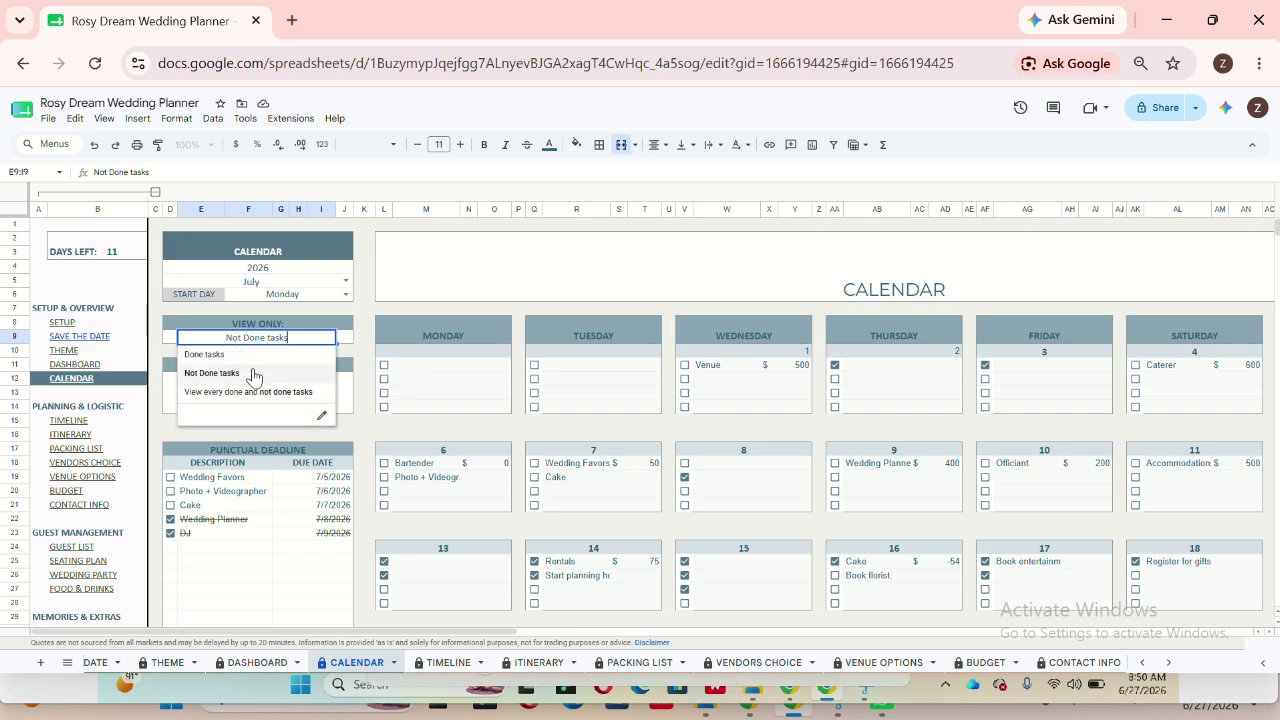
pyautogui.click(212, 373)
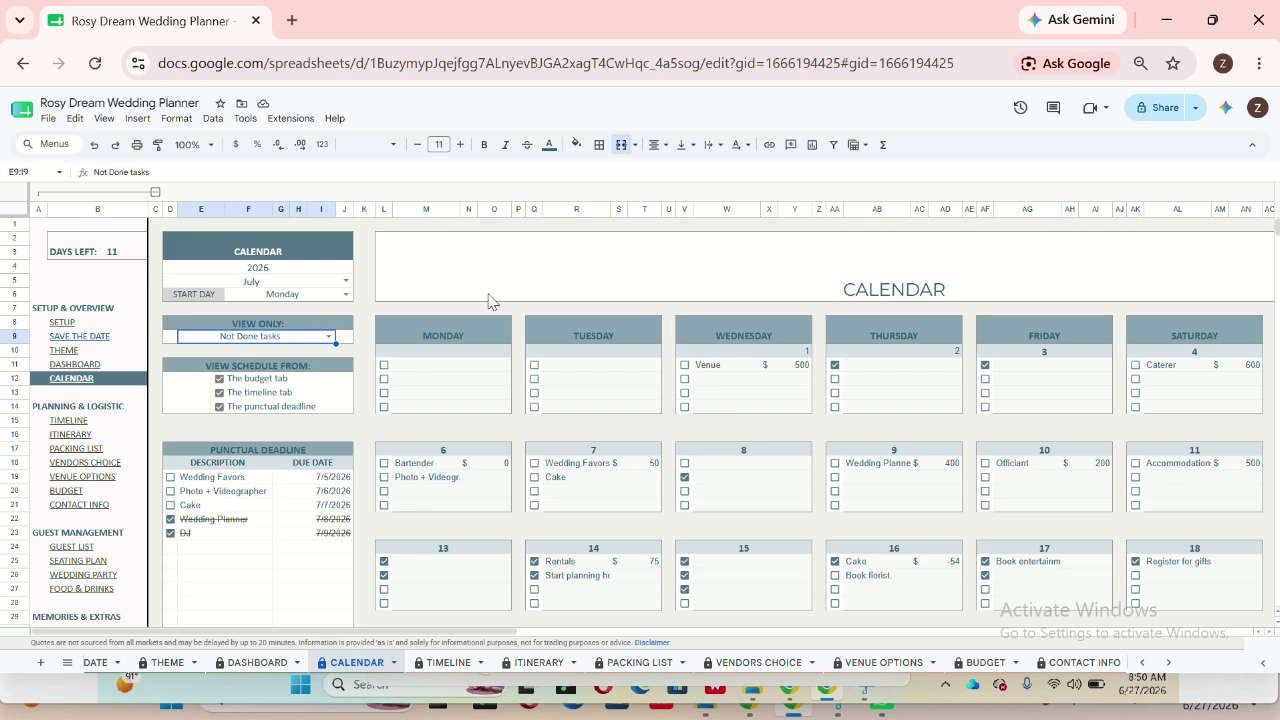
pyautogui.click(328, 336)
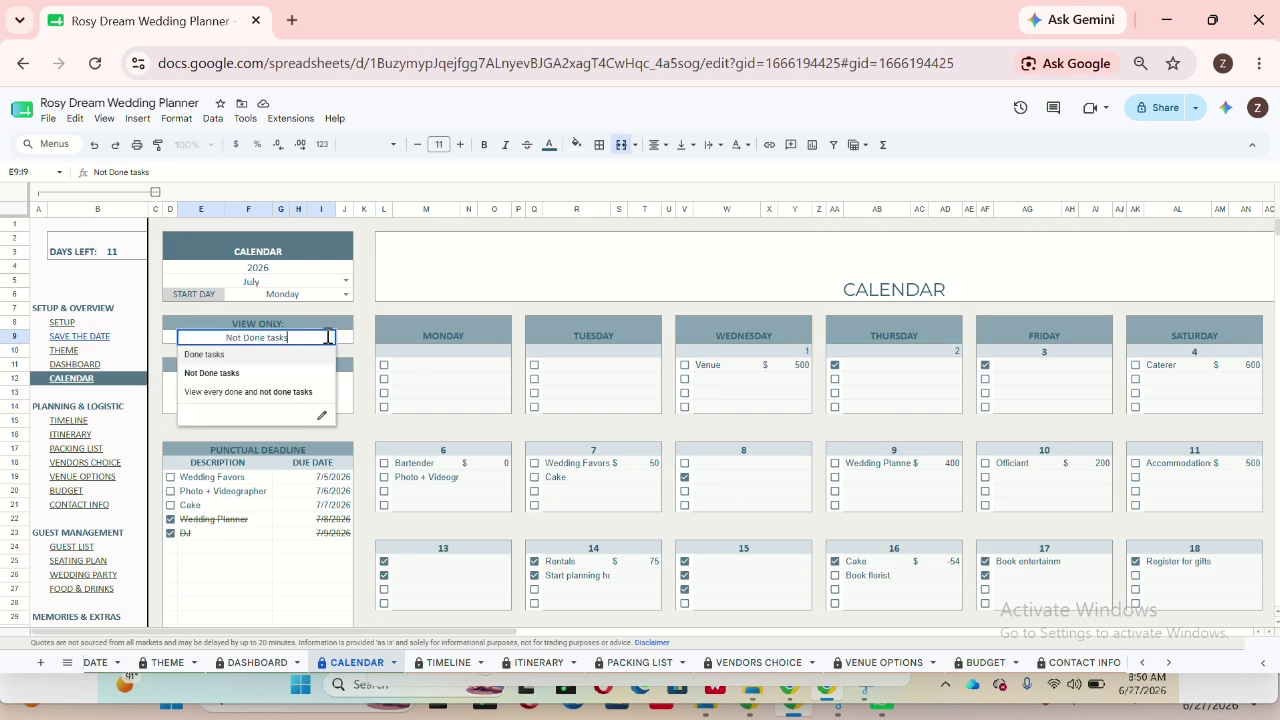
pyautogui.click(252, 392)
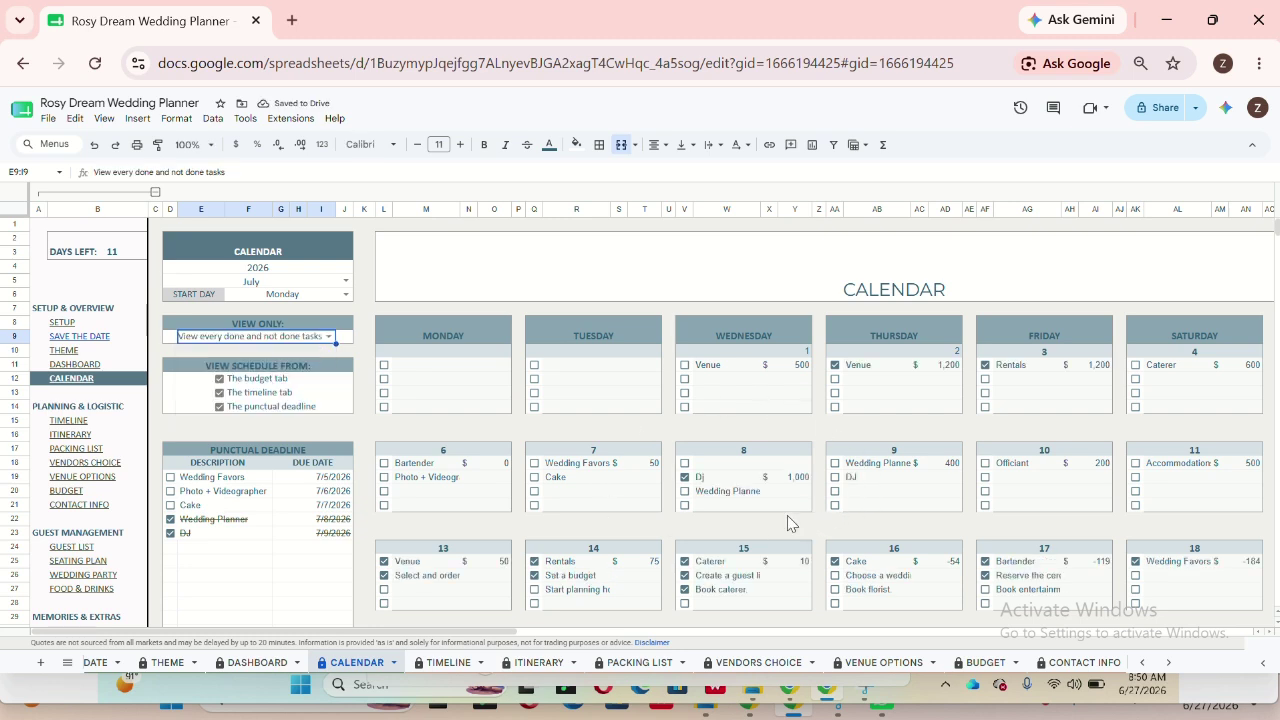
pyautogui.click(329, 338)
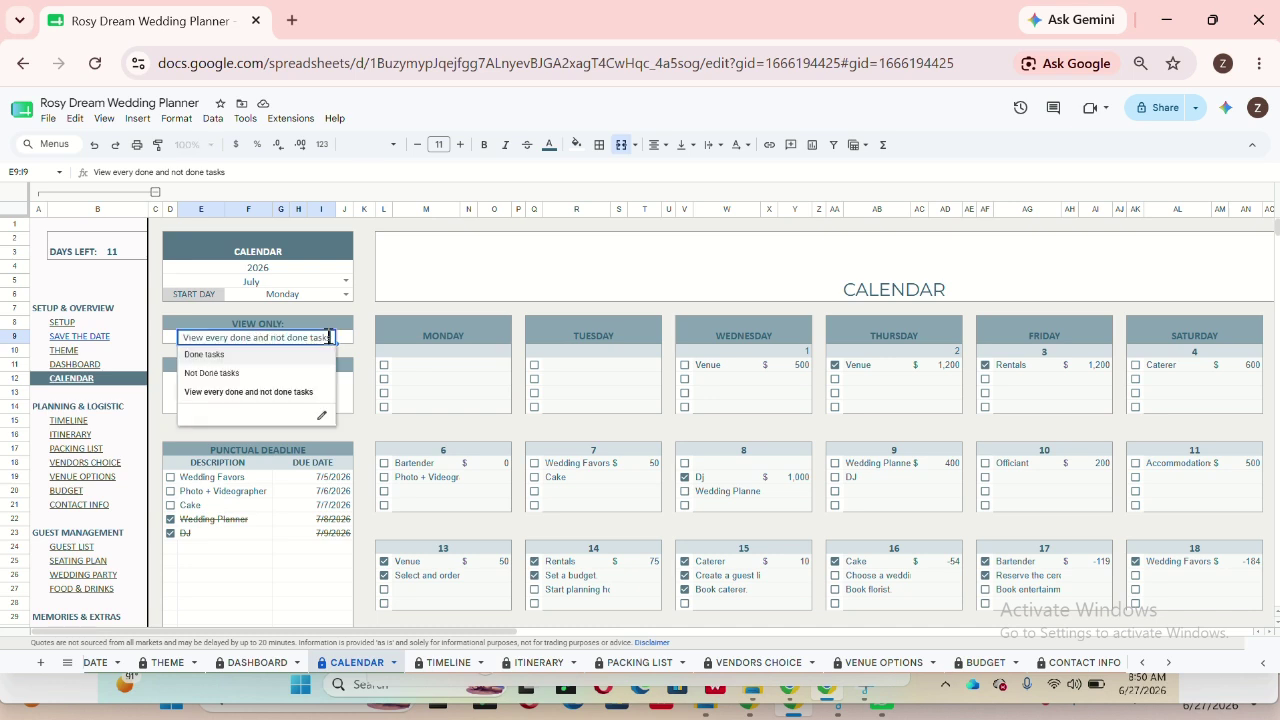
pyautogui.click(302, 398)
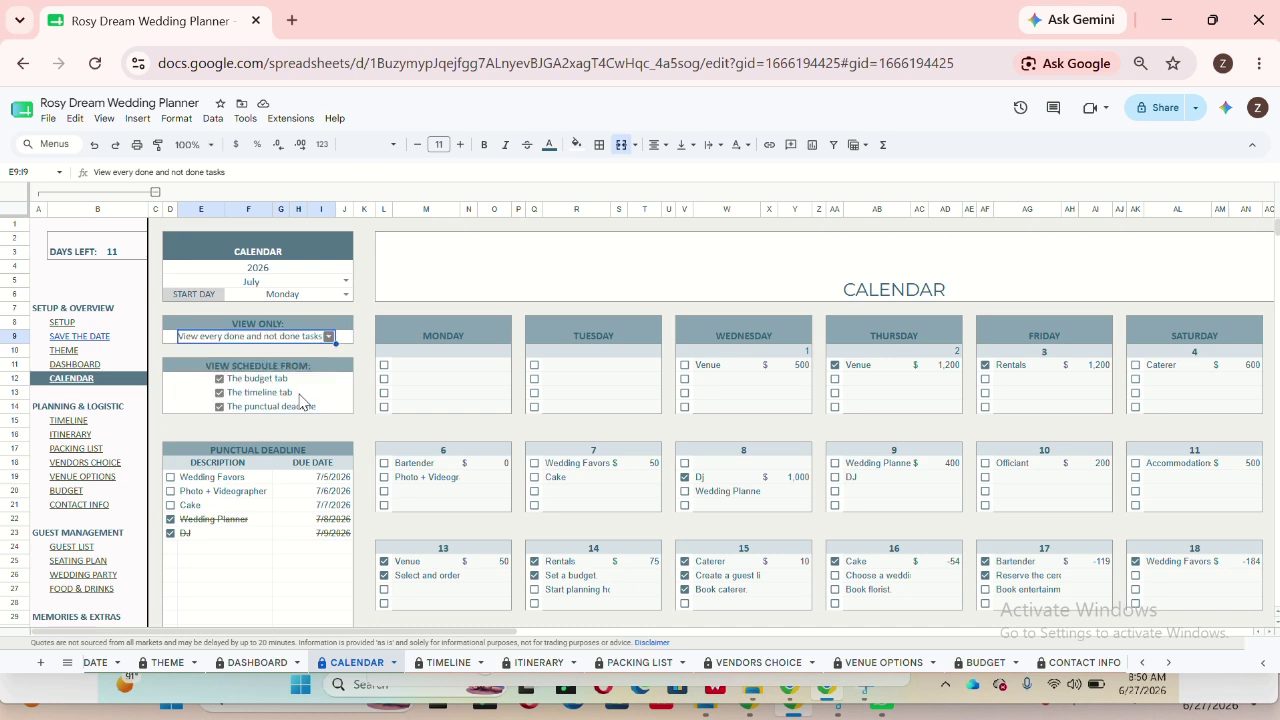
pyautogui.click(366, 408)
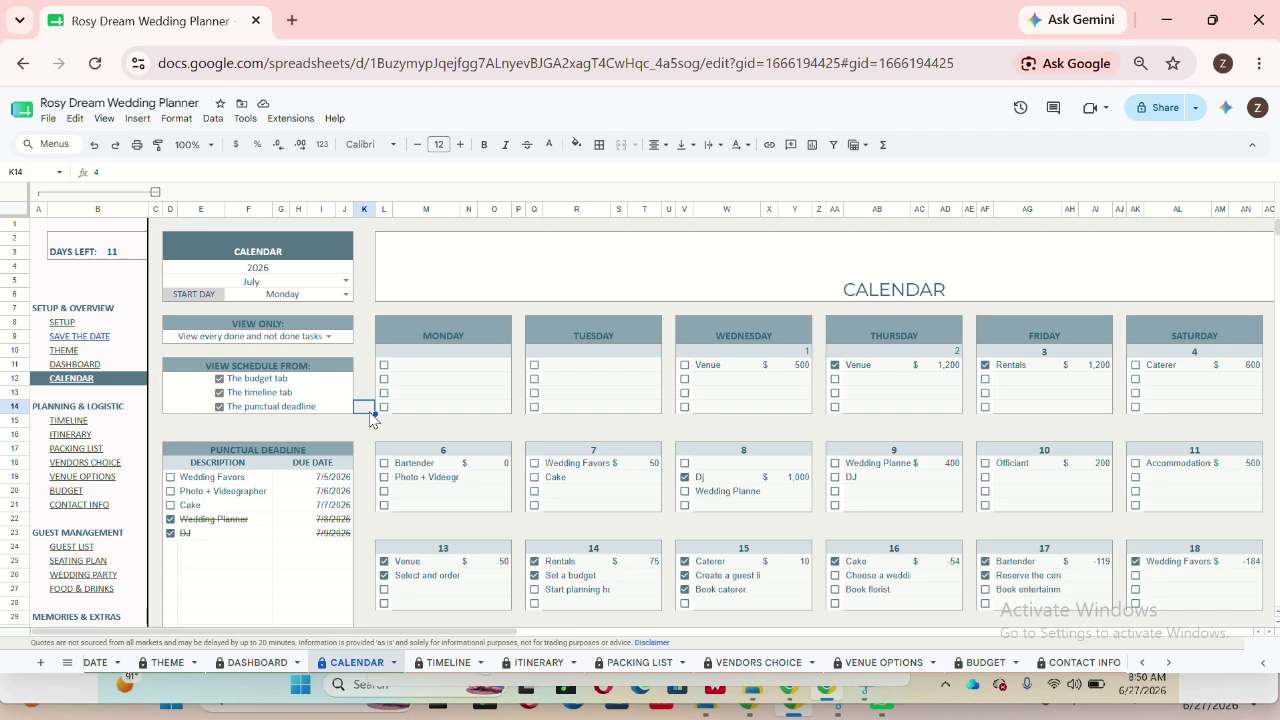
# Step: Exclude the budget tab, the timeline tab and the punctual deadline from the calendar's schedule sources
pyautogui.click(219, 379)
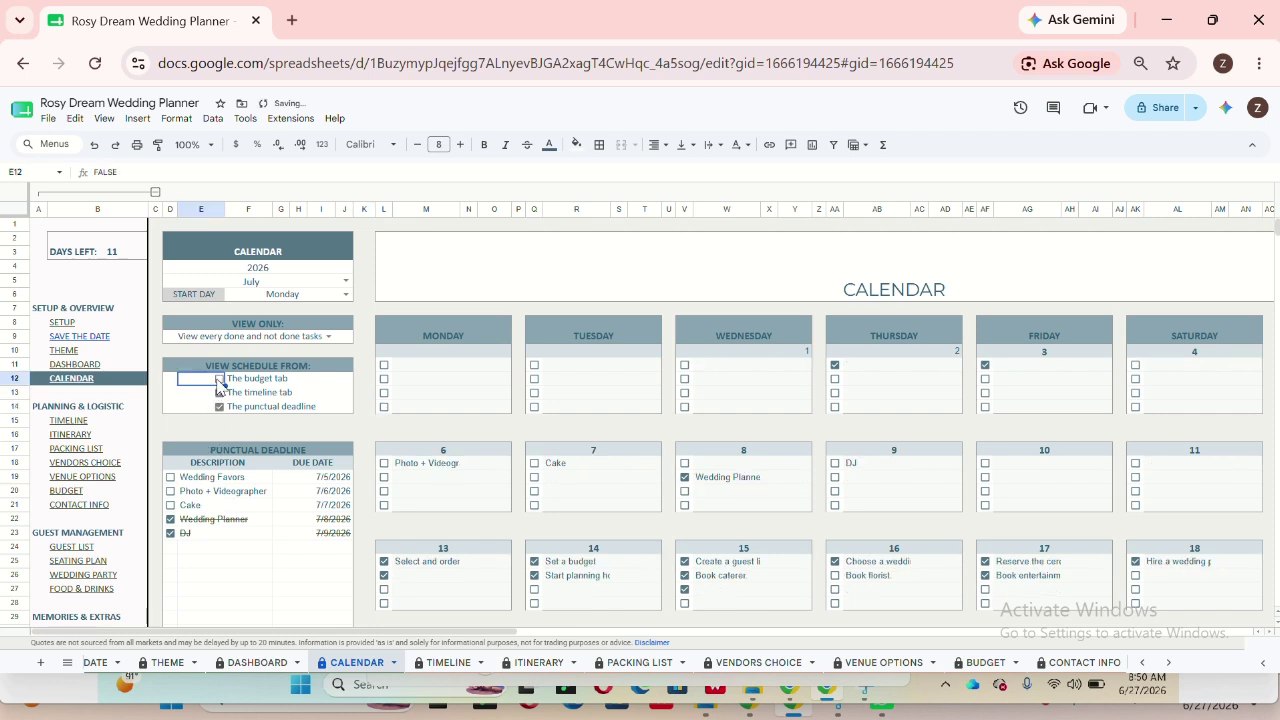
pyautogui.click(220, 393)
pyautogui.click(220, 407)
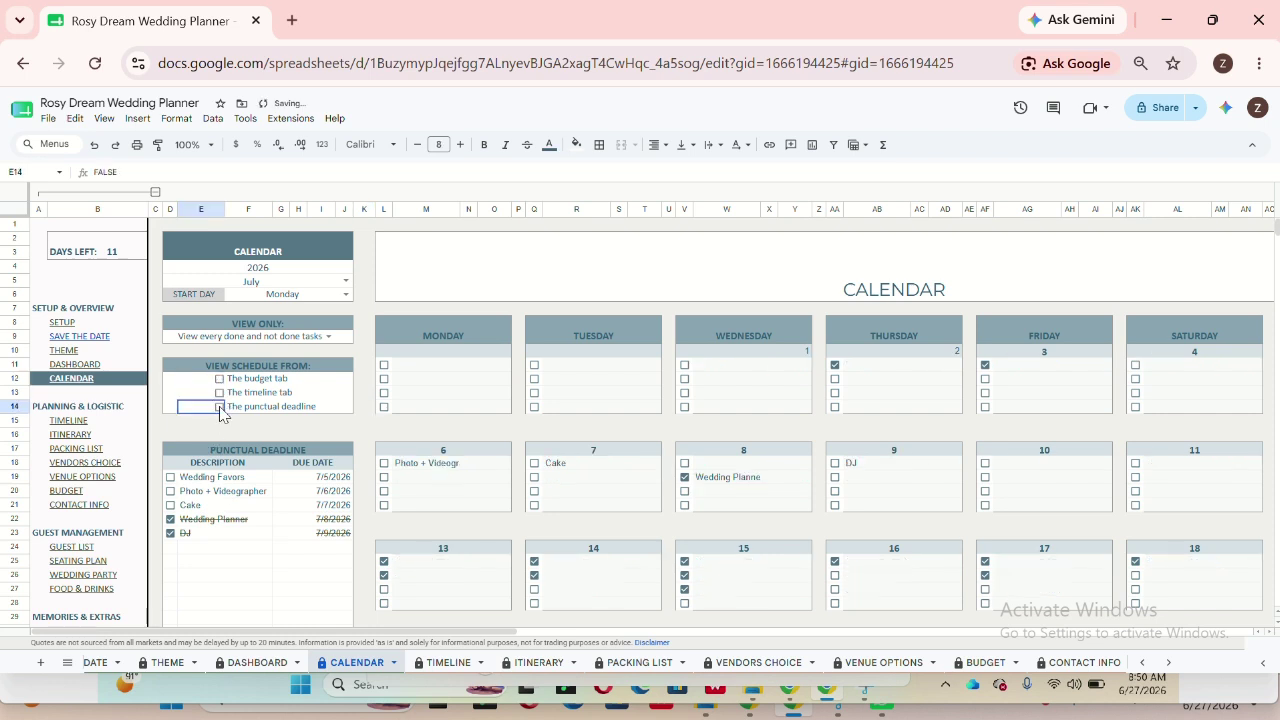
# Step: Include the punctual deadline, the budget tab and the timeline tab in the calendar's schedule sources again
pyautogui.click(220, 408)
pyautogui.click(220, 379)
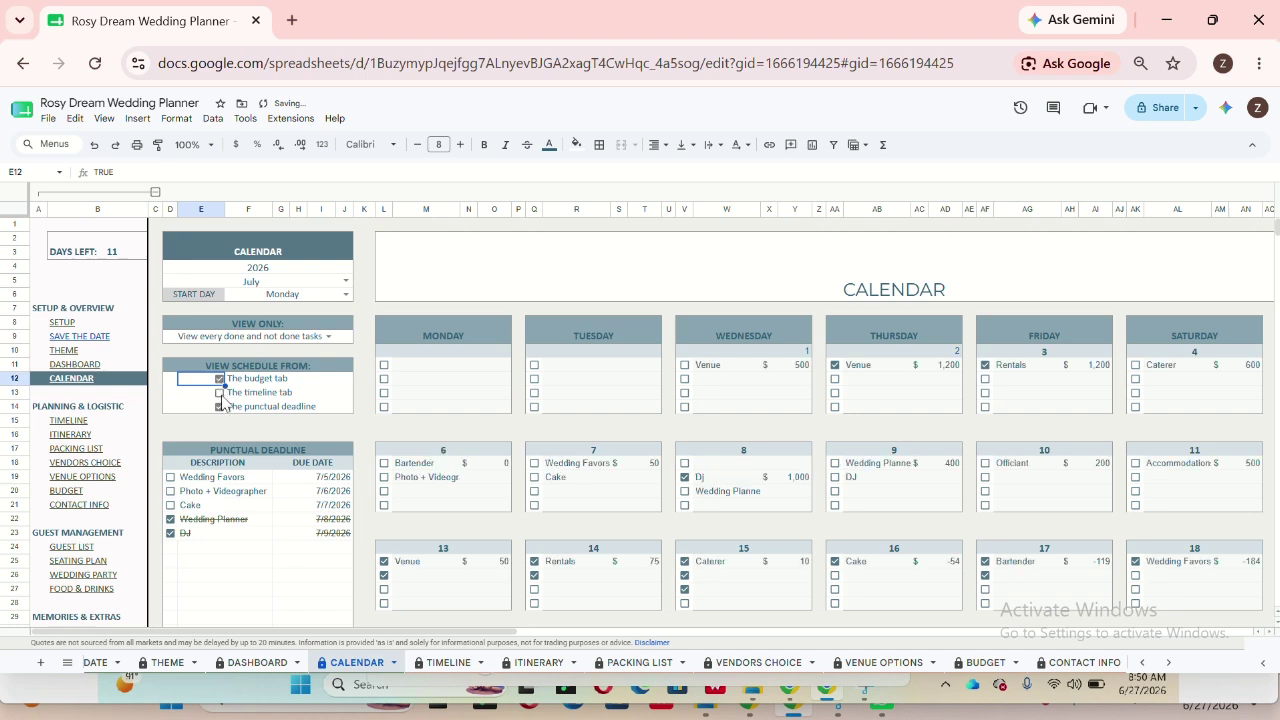
pyautogui.click(220, 405)
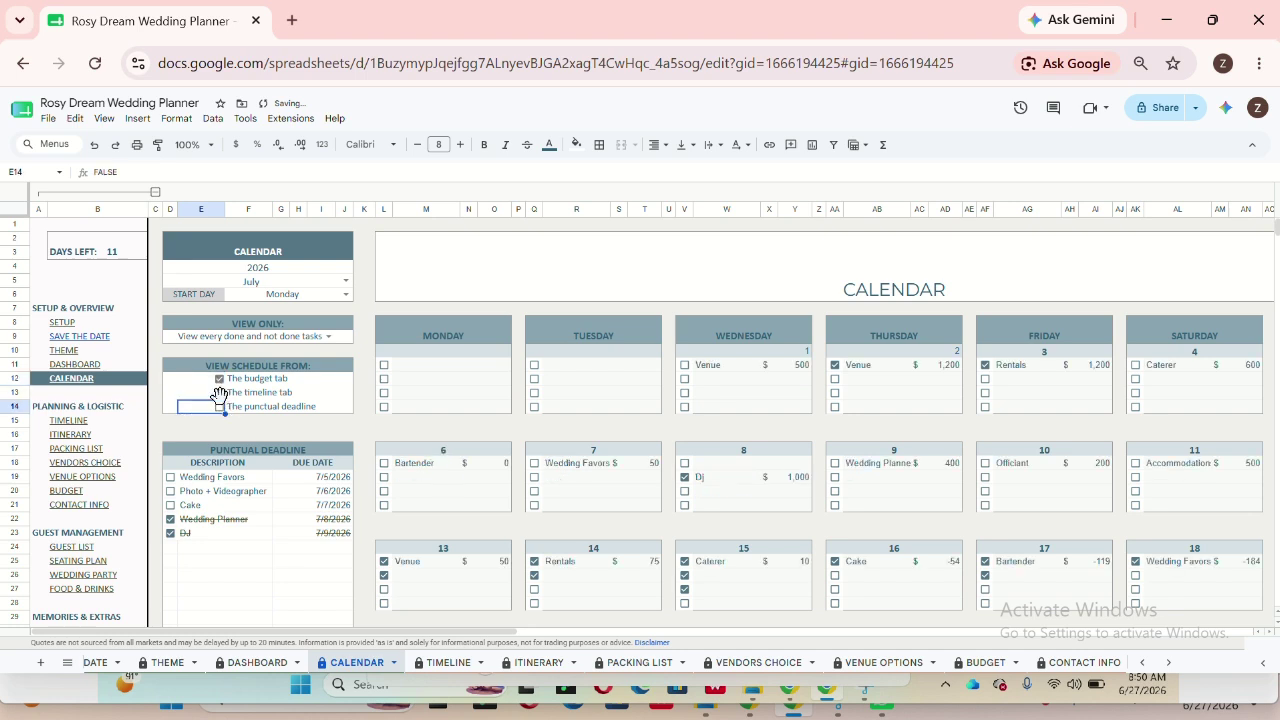
pyautogui.click(220, 407)
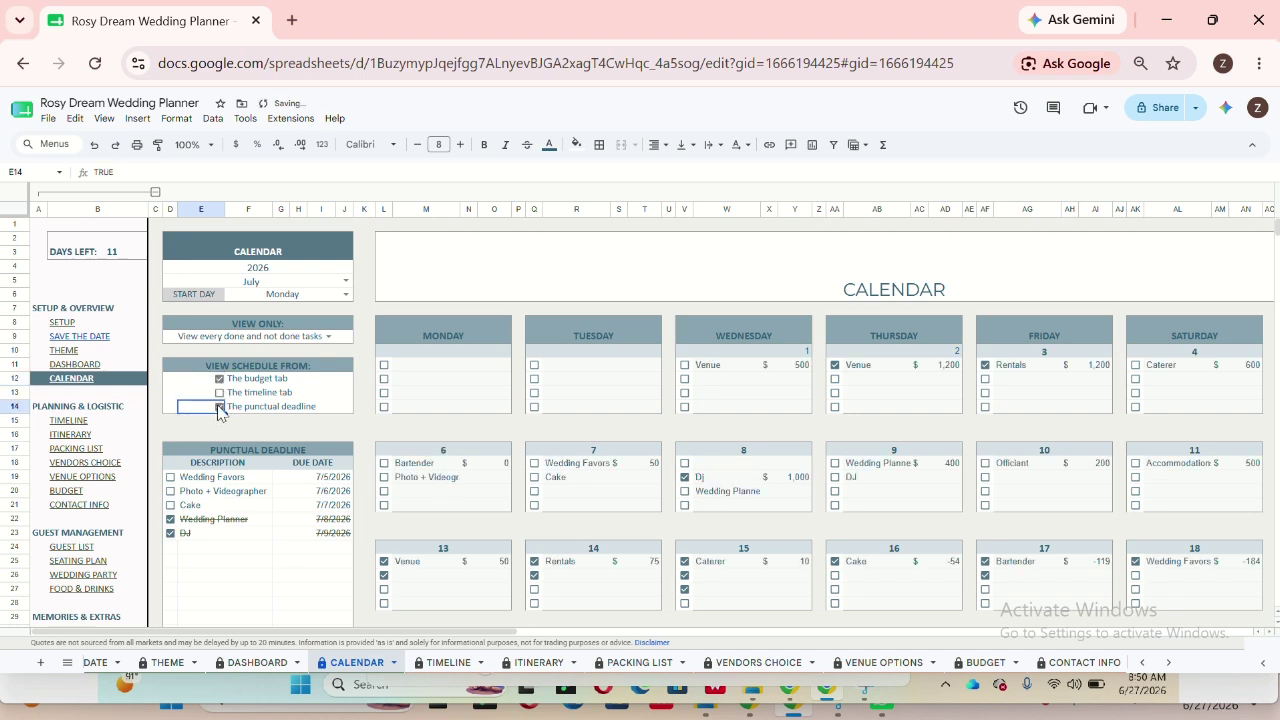
pyautogui.click(219, 393)
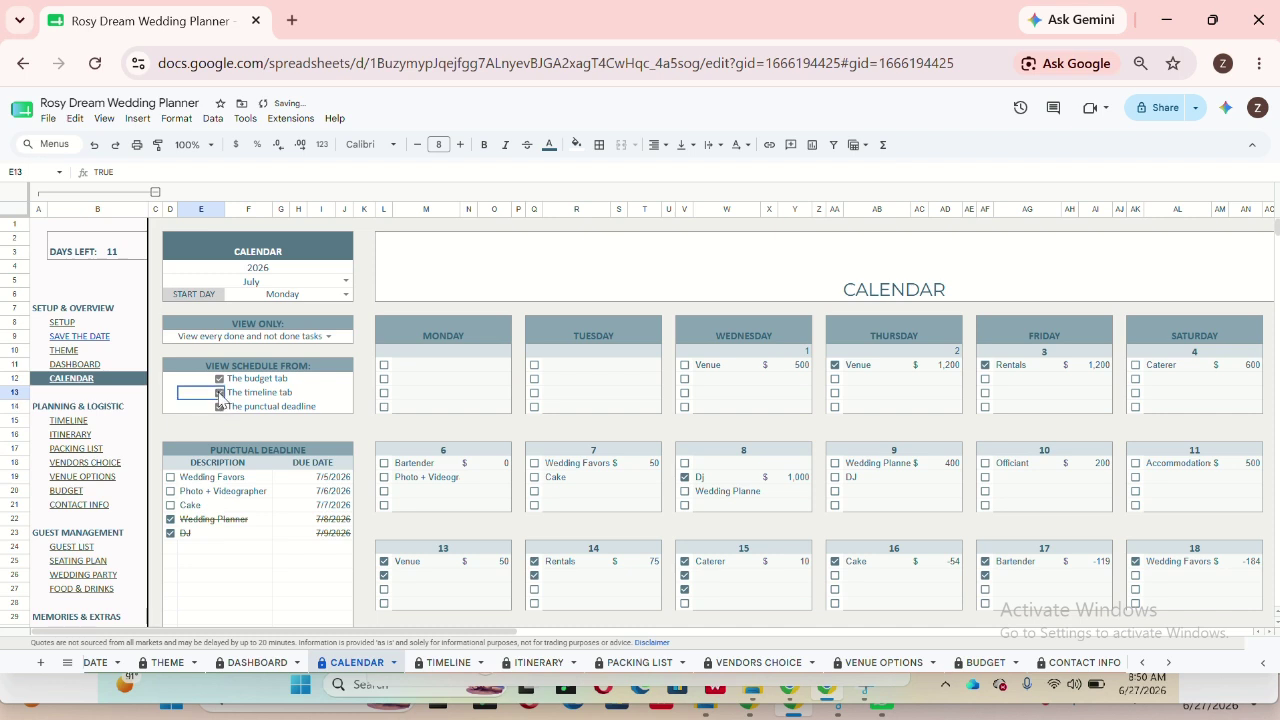
# Step: Locate the Cake entry on July 7 in the calendar and mark its punctual deadline as done
pyautogui.click(579, 481)
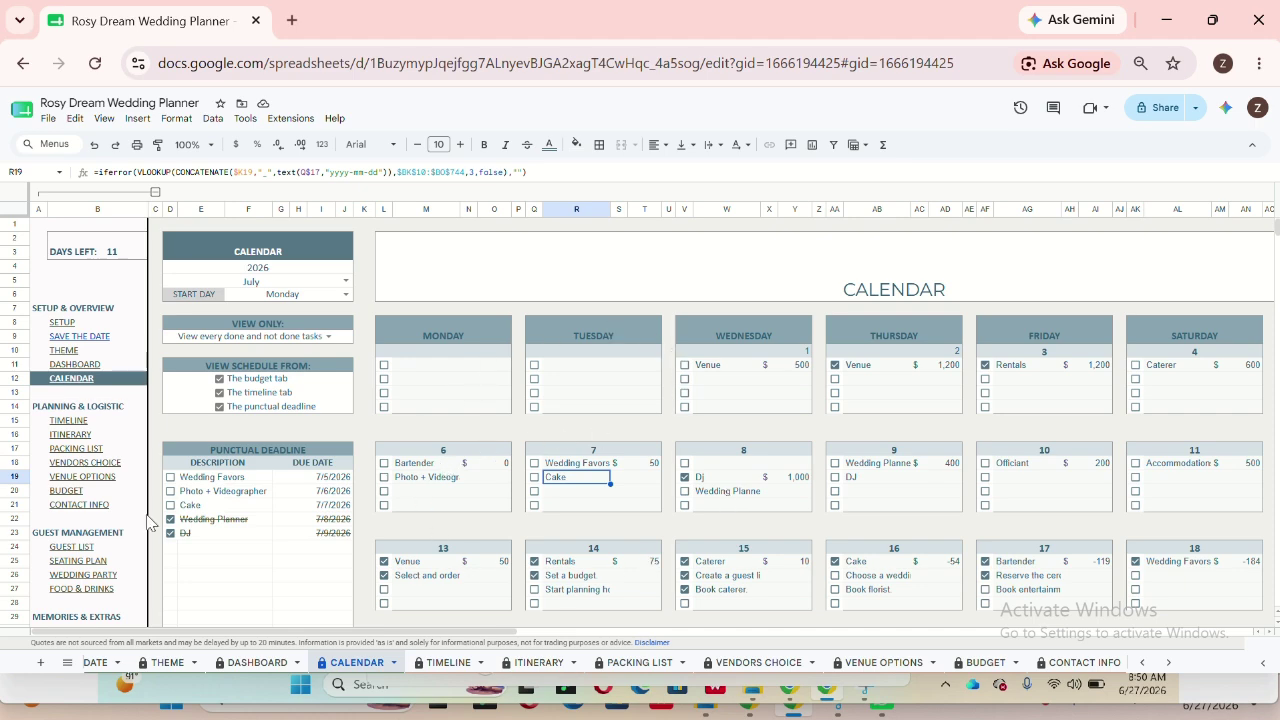
pyautogui.click(170, 507)
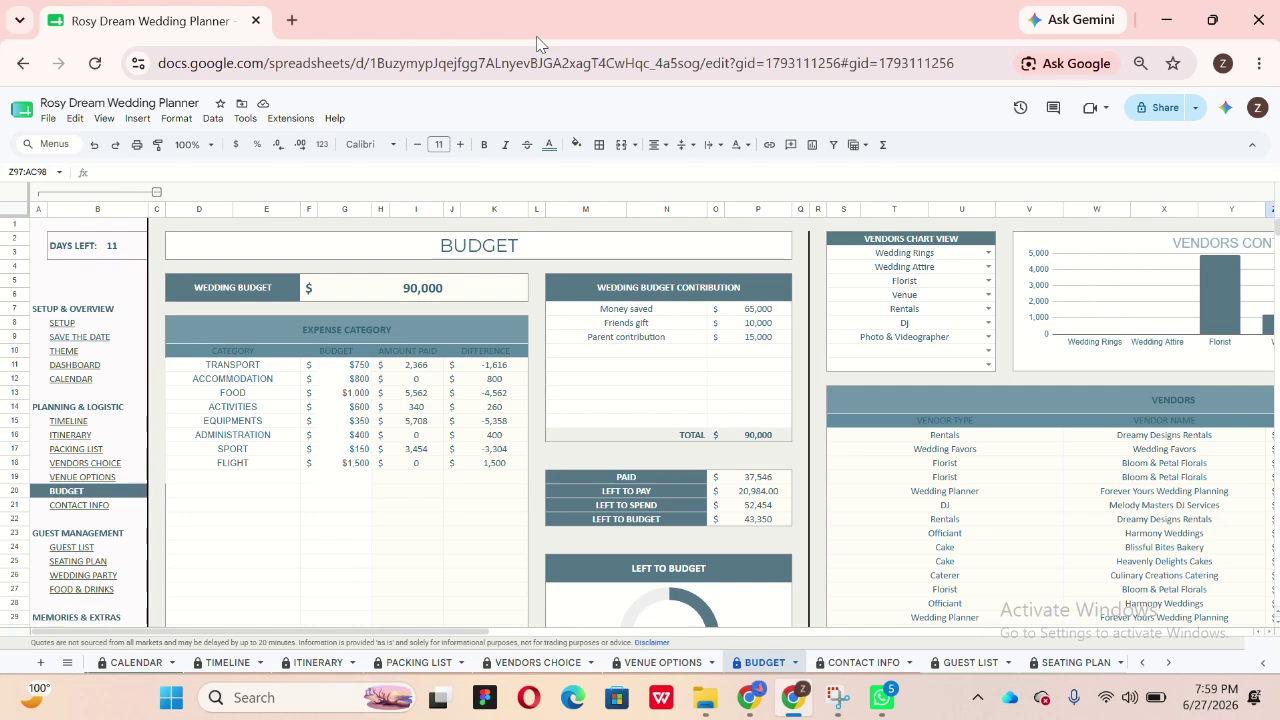
# Step: Examine the Budget sheet's overview and its Wedding Budget Contribution table, from the contribution sources through the total row
pyautogui.click(582, 245)
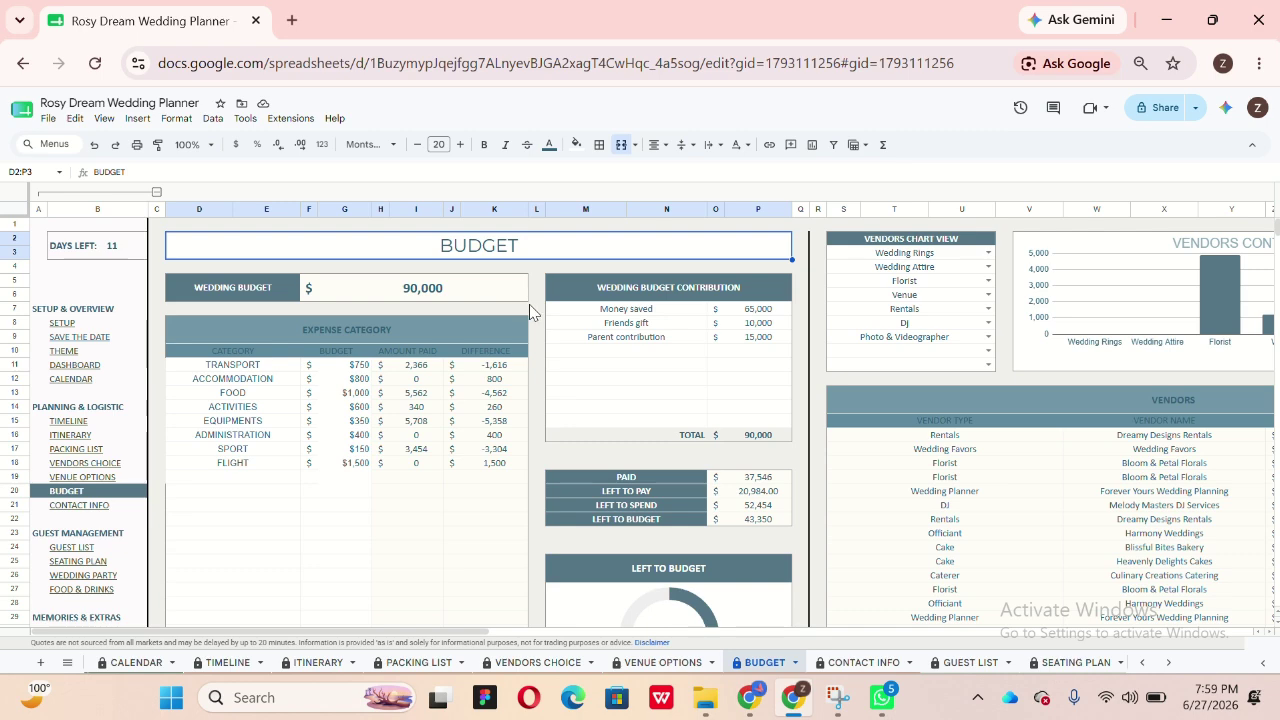
pyautogui.scroll(-1, 765, 488)
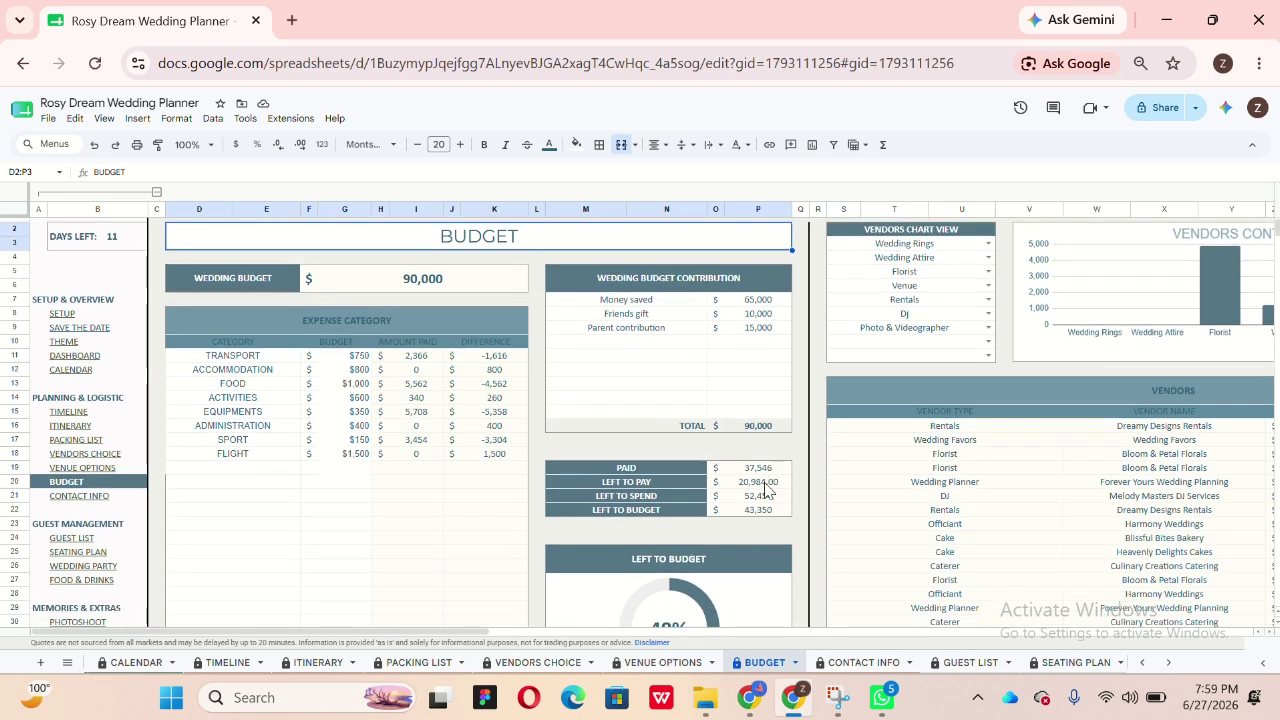
pyautogui.scroll(1, 765, 488)
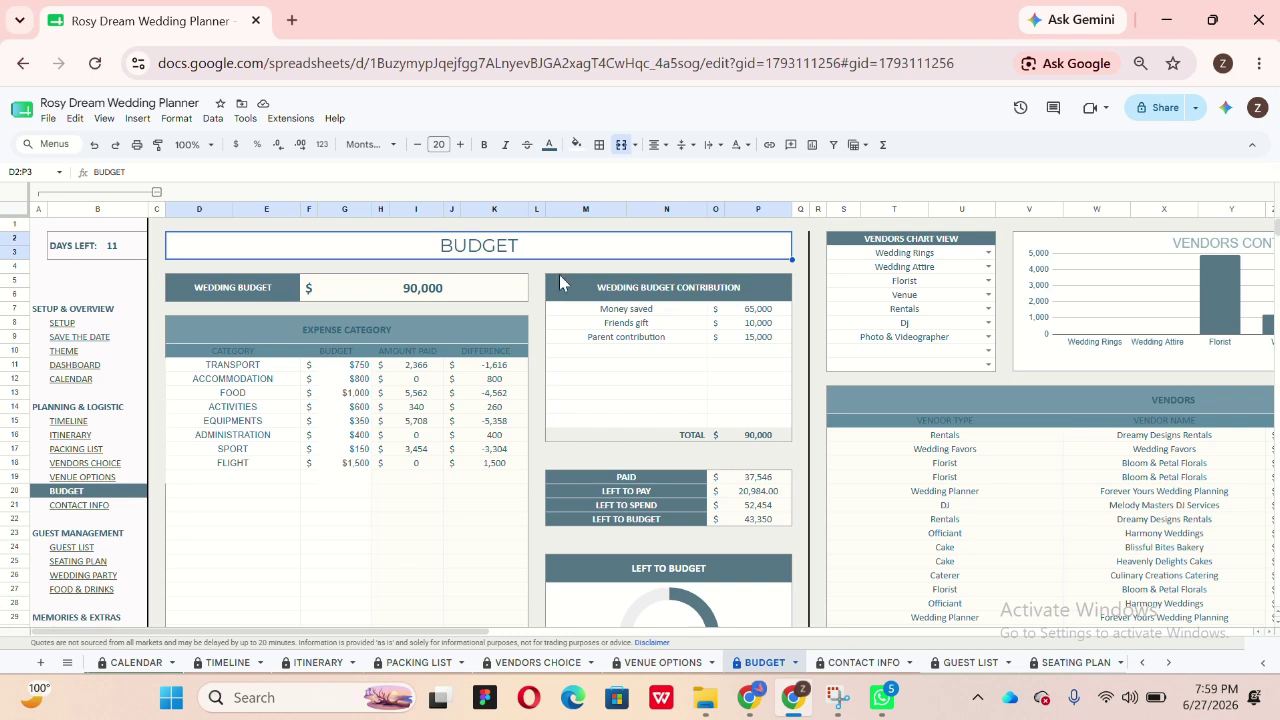
pyautogui.moveTo(559, 274); pyautogui.dragTo(690, 438)
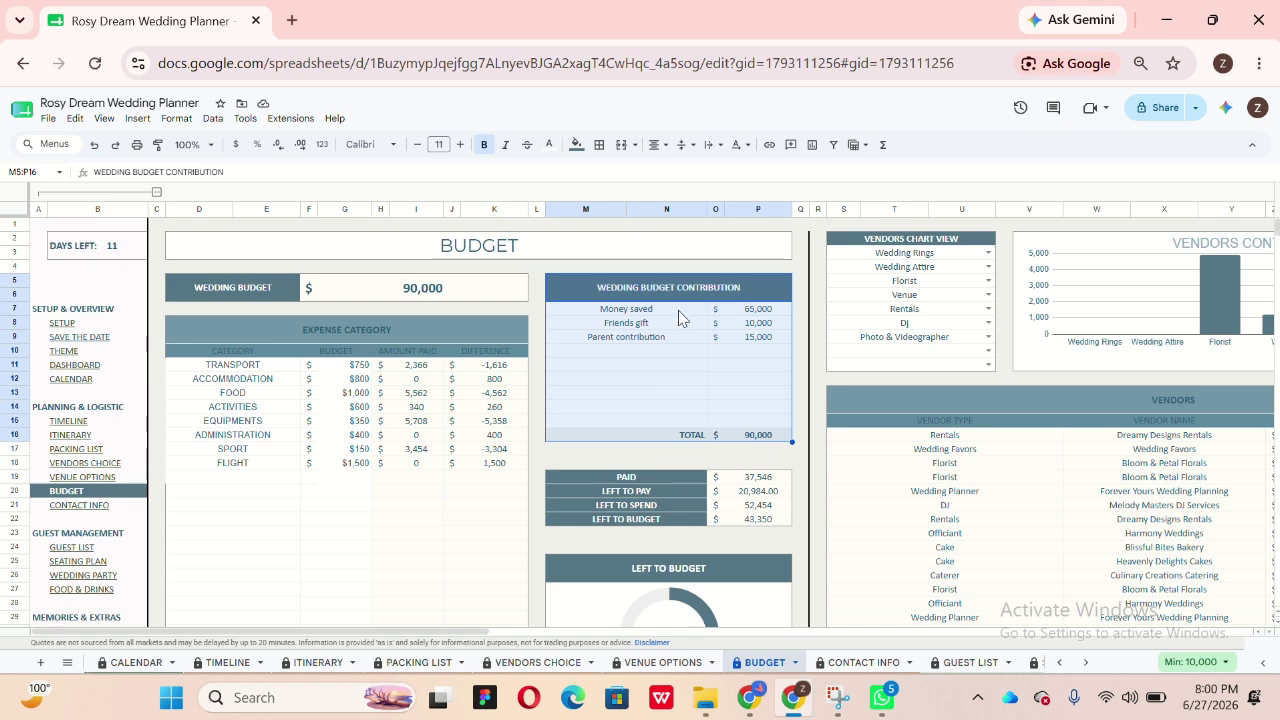
# Step: Review the contribution names, an amount and the total, and open the first empty contribution row's name and amount cells for entry
pyautogui.moveTo(679, 312); pyautogui.dragTo(690, 340)
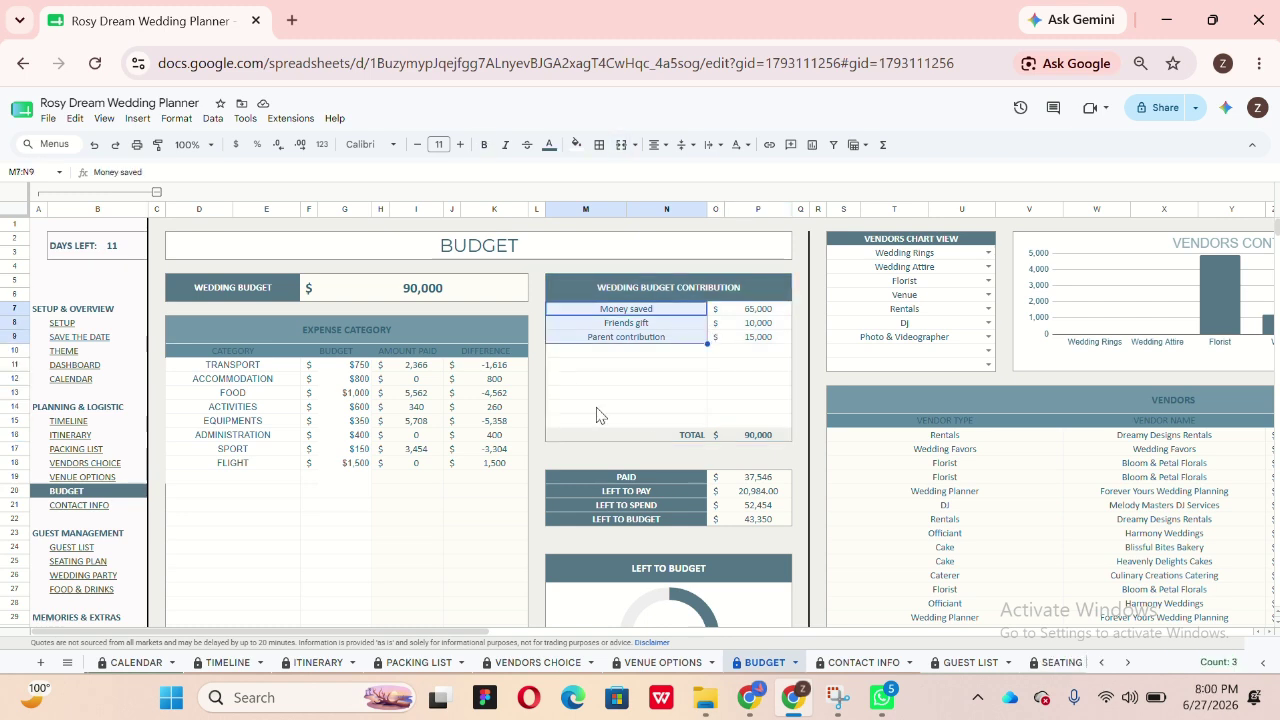
pyautogui.click(738, 313)
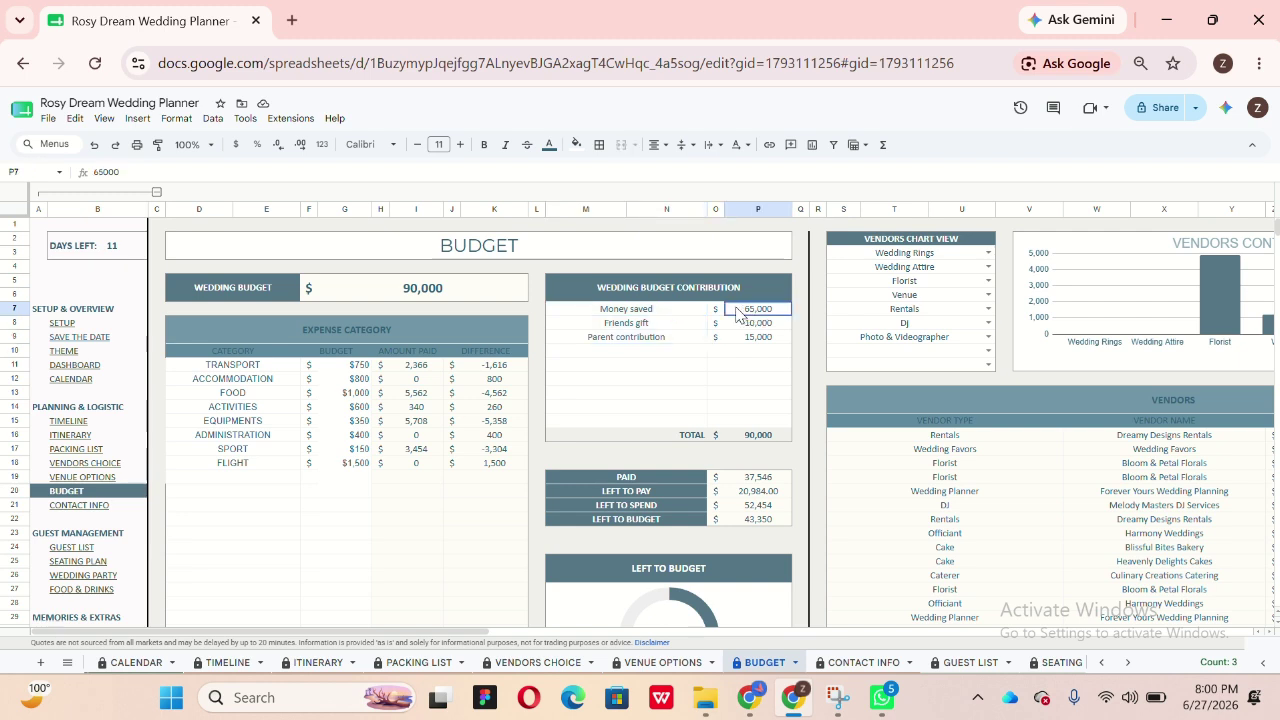
pyautogui.click(765, 435)
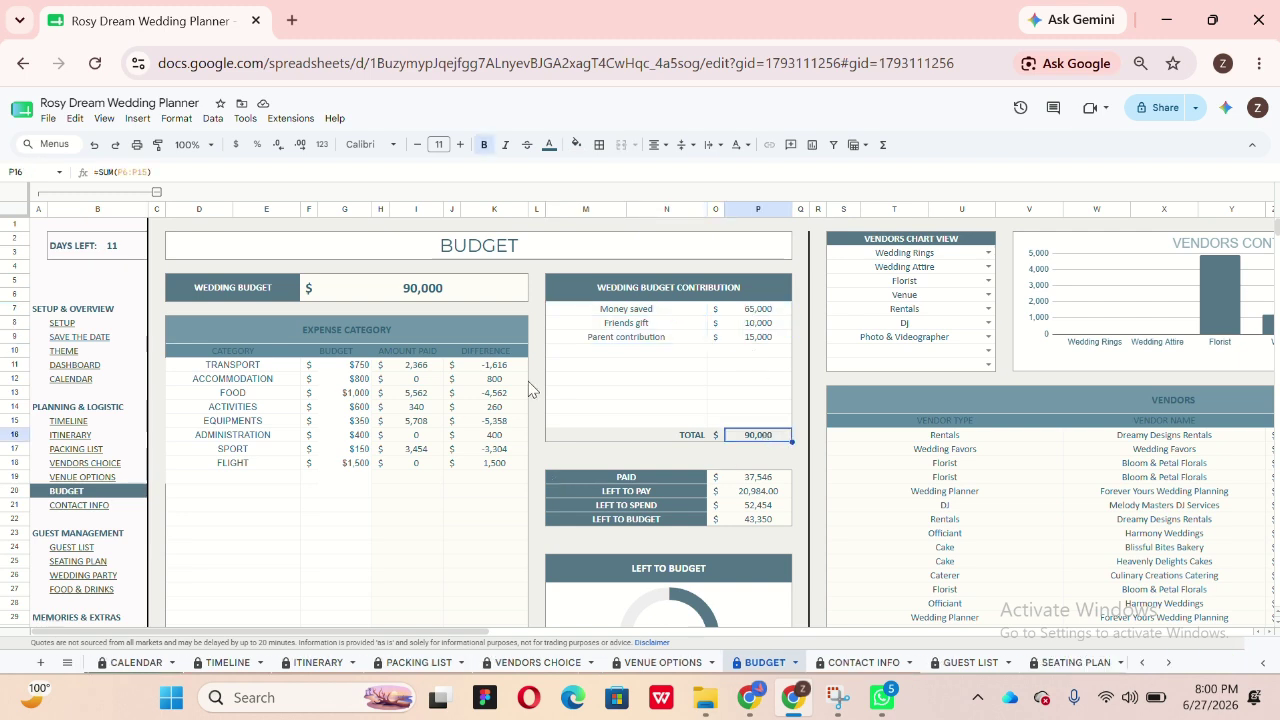
pyautogui.click(648, 351)
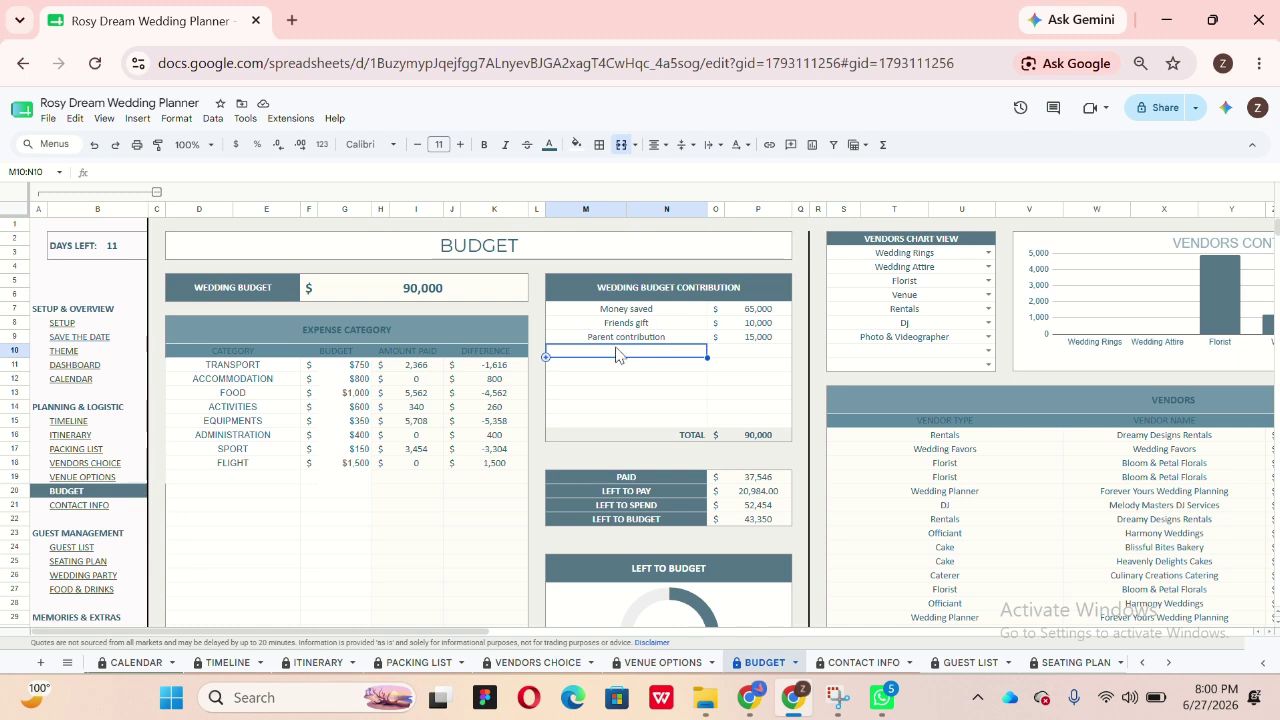
pyautogui.doubleClick(620, 352)
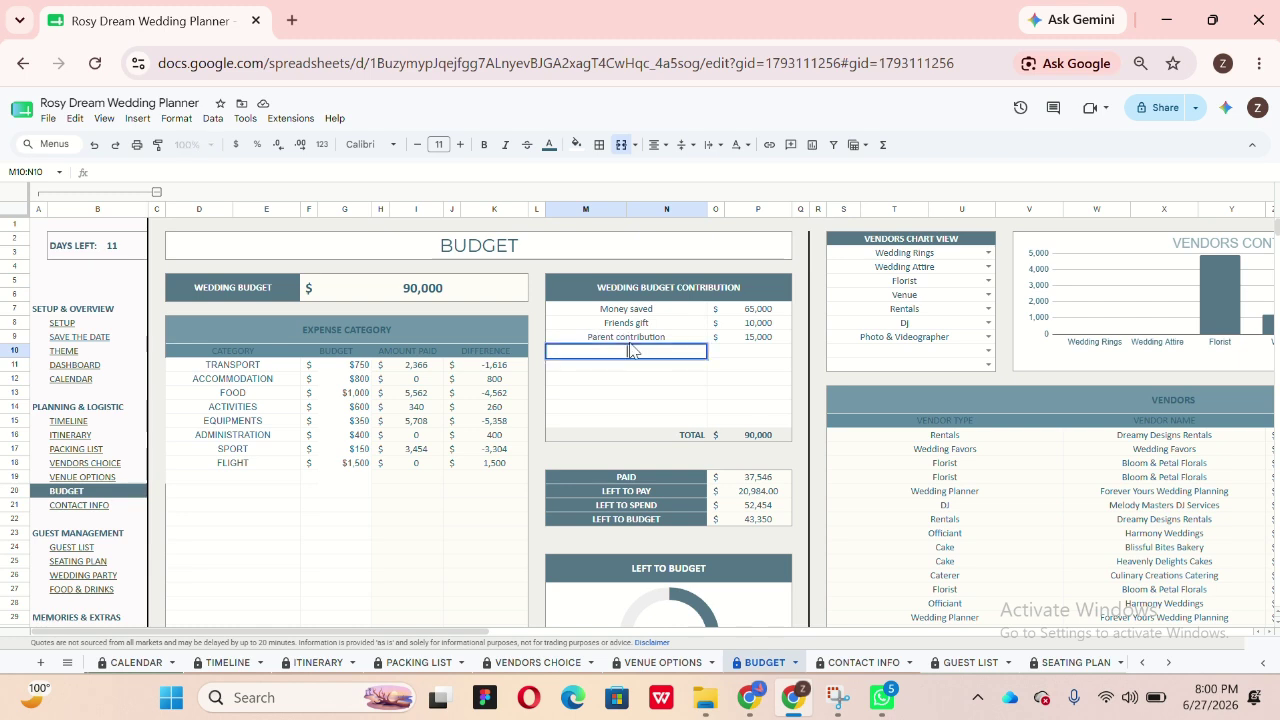
pyautogui.click(755, 355)
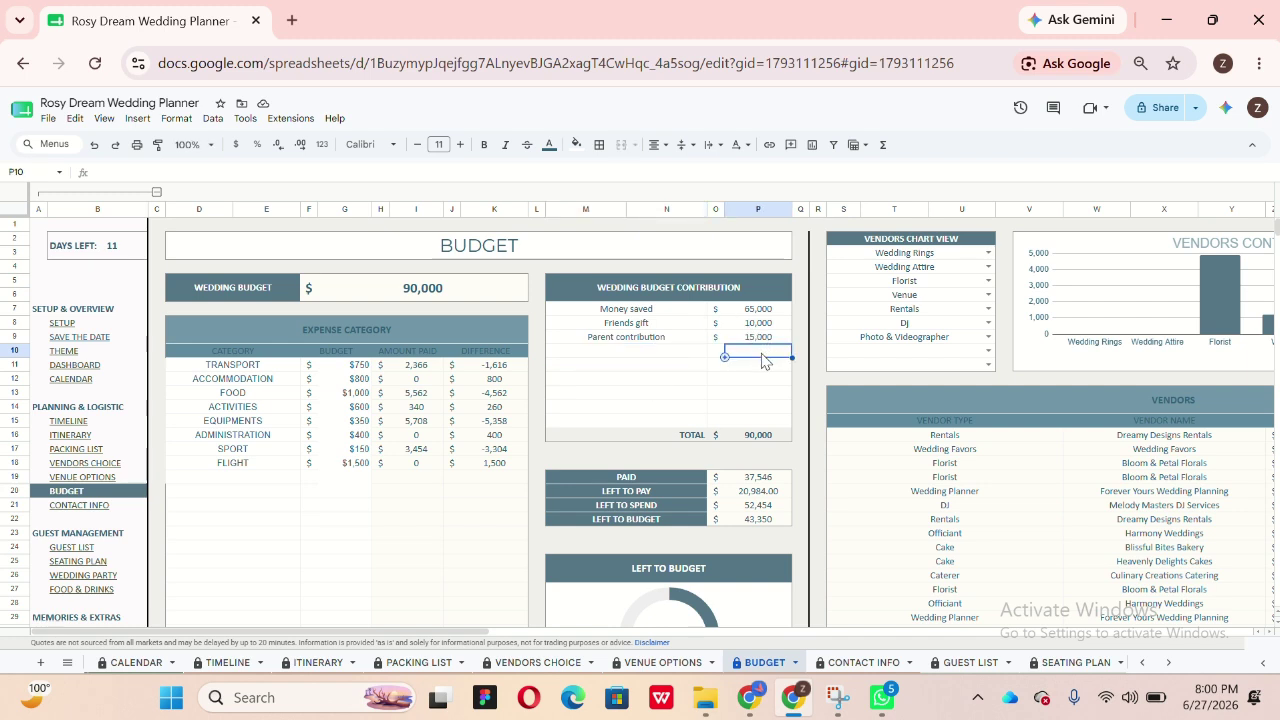
pyautogui.doubleClick(763, 357)
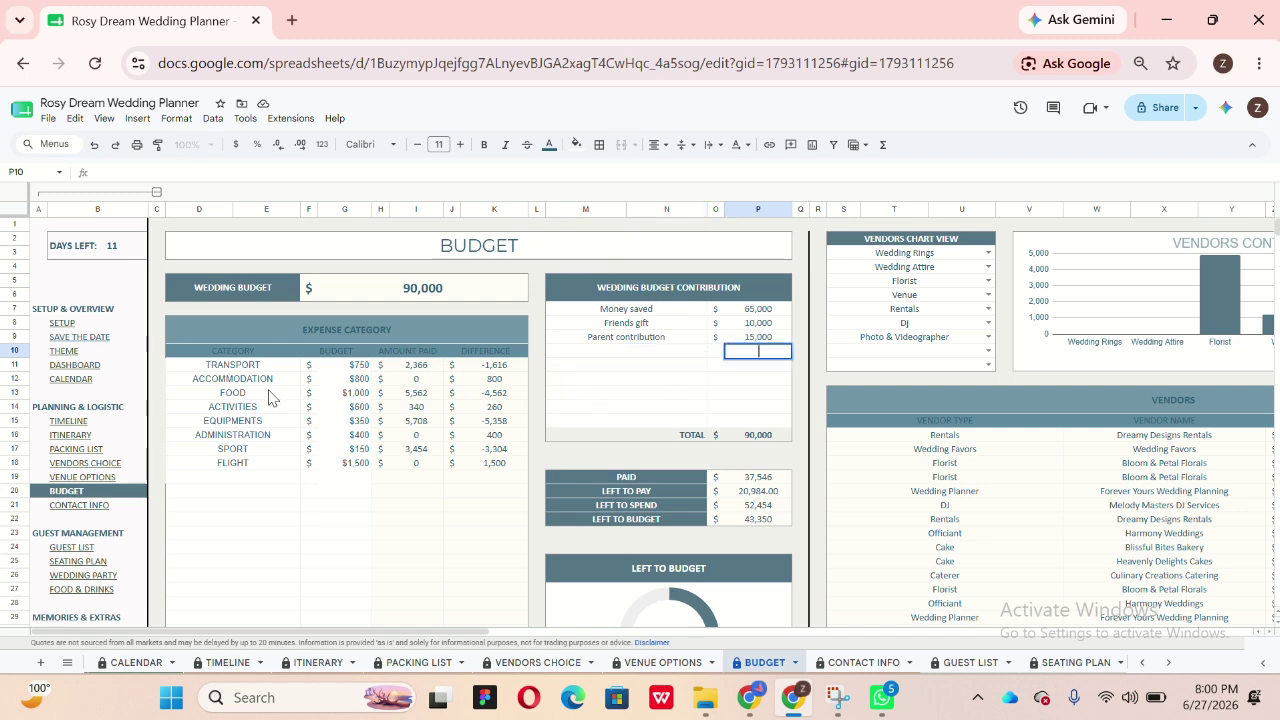
# Step: Examine the Wedding Budget heading and the Expense Category table's category, budget, amount paid and difference columns
pyautogui.click(168, 291)
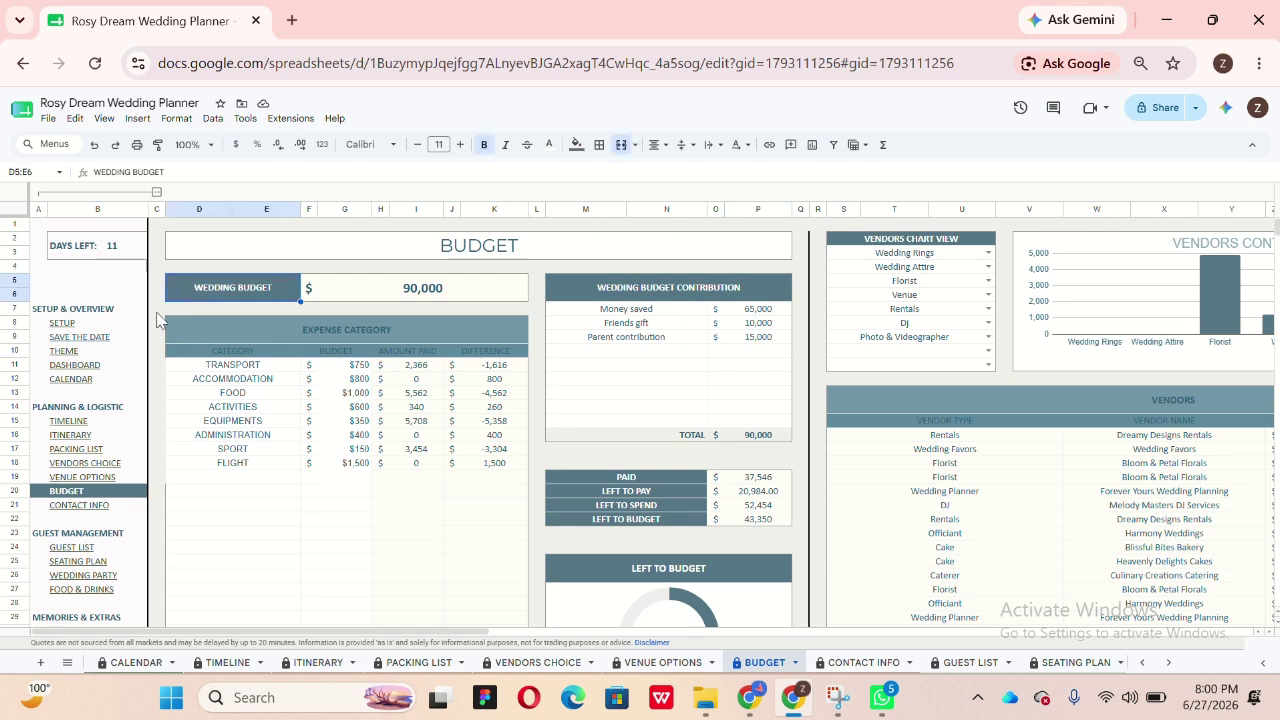
pyautogui.moveTo(156, 310); pyautogui.dragTo(333, 604)
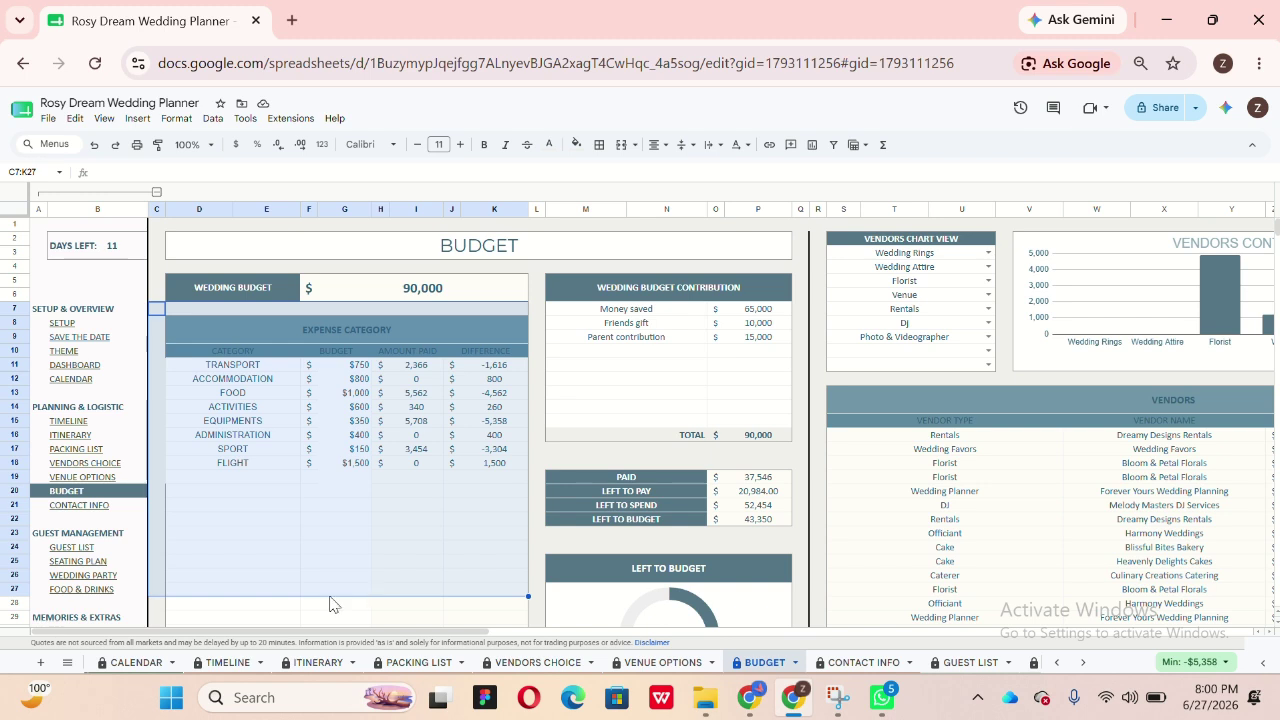
pyautogui.click(208, 357)
pyautogui.moveTo(208, 357); pyautogui.dragTo(229, 466)
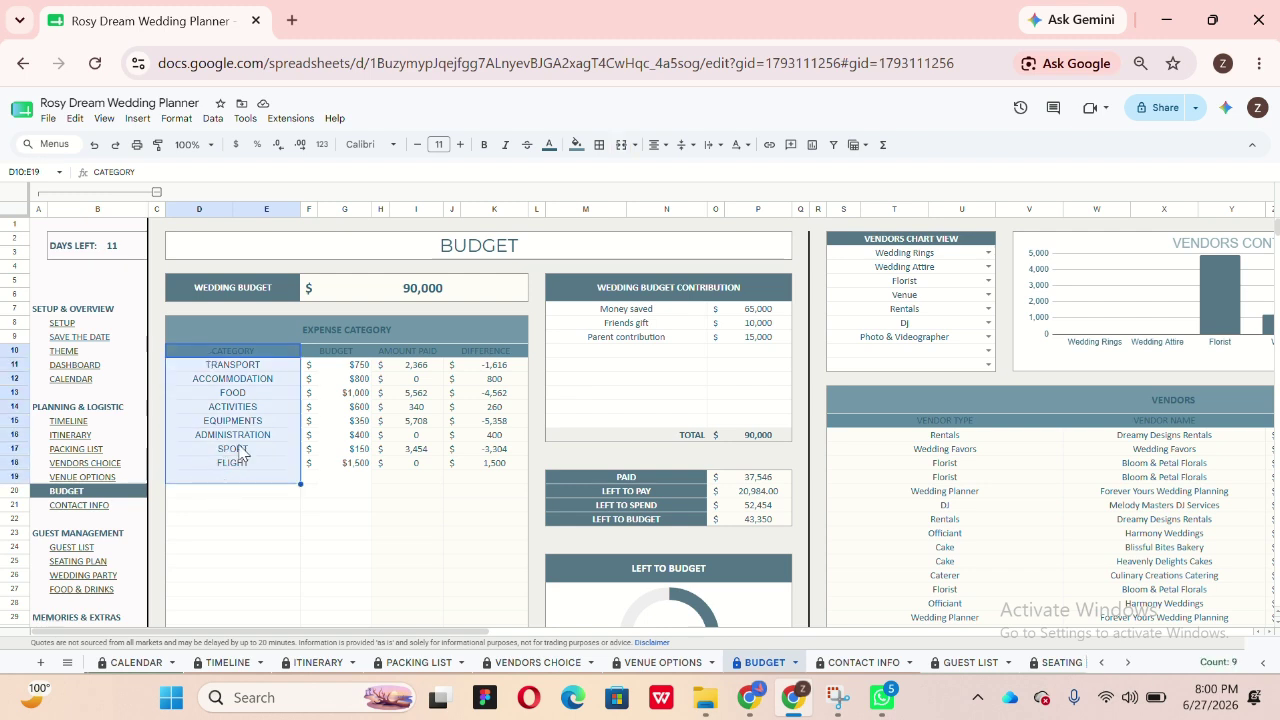
pyautogui.click(333, 354)
pyautogui.moveTo(333, 354); pyautogui.dragTo(363, 491)
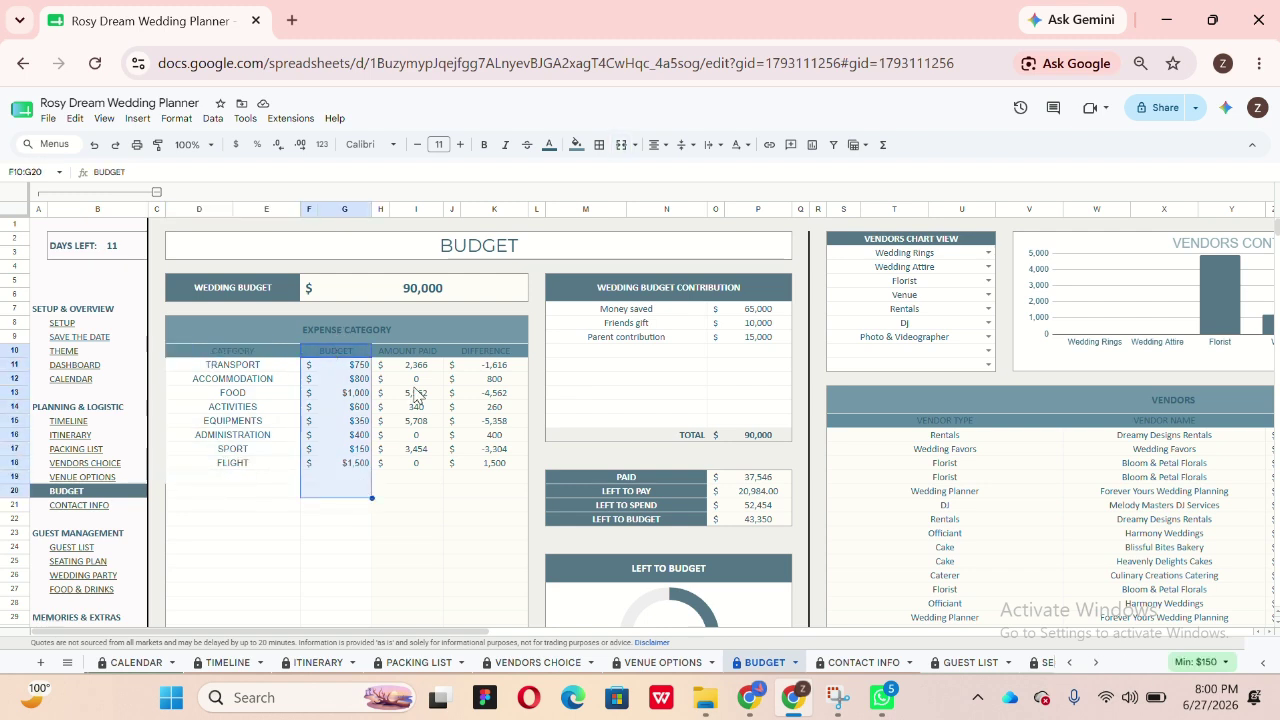
pyautogui.click(435, 360)
pyautogui.moveTo(435, 360); pyautogui.dragTo(443, 511)
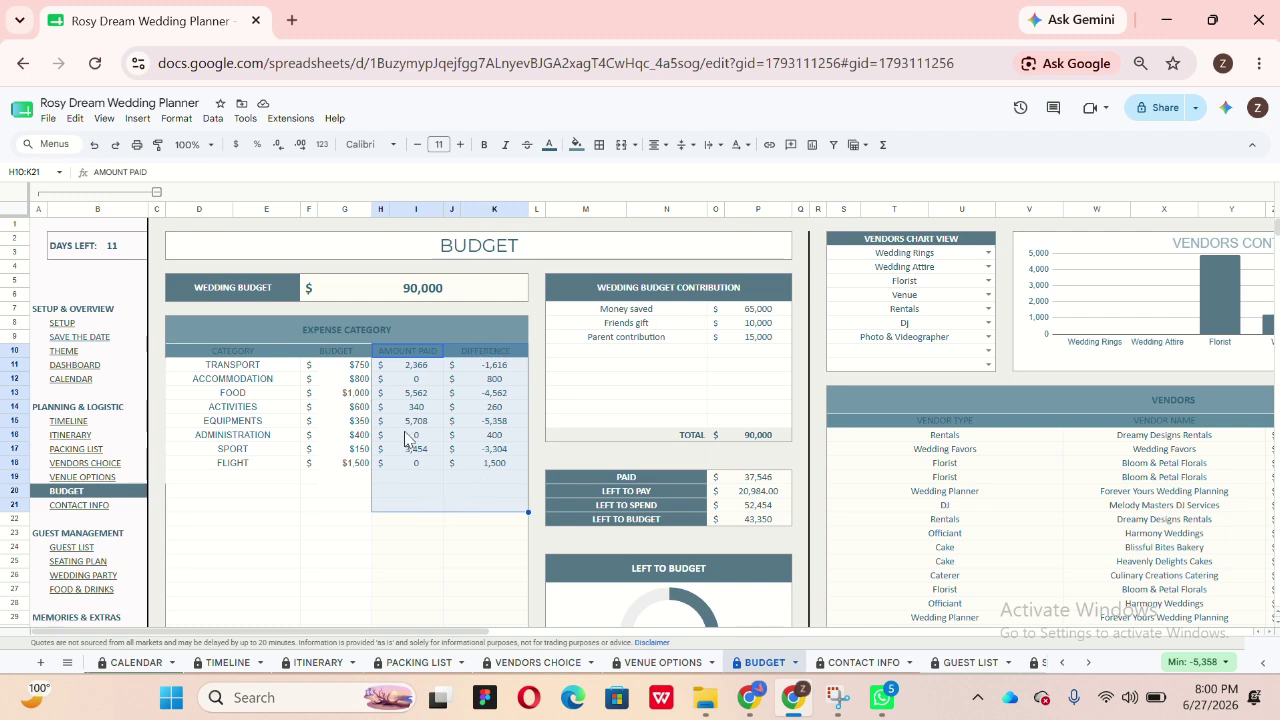
pyautogui.click(471, 533)
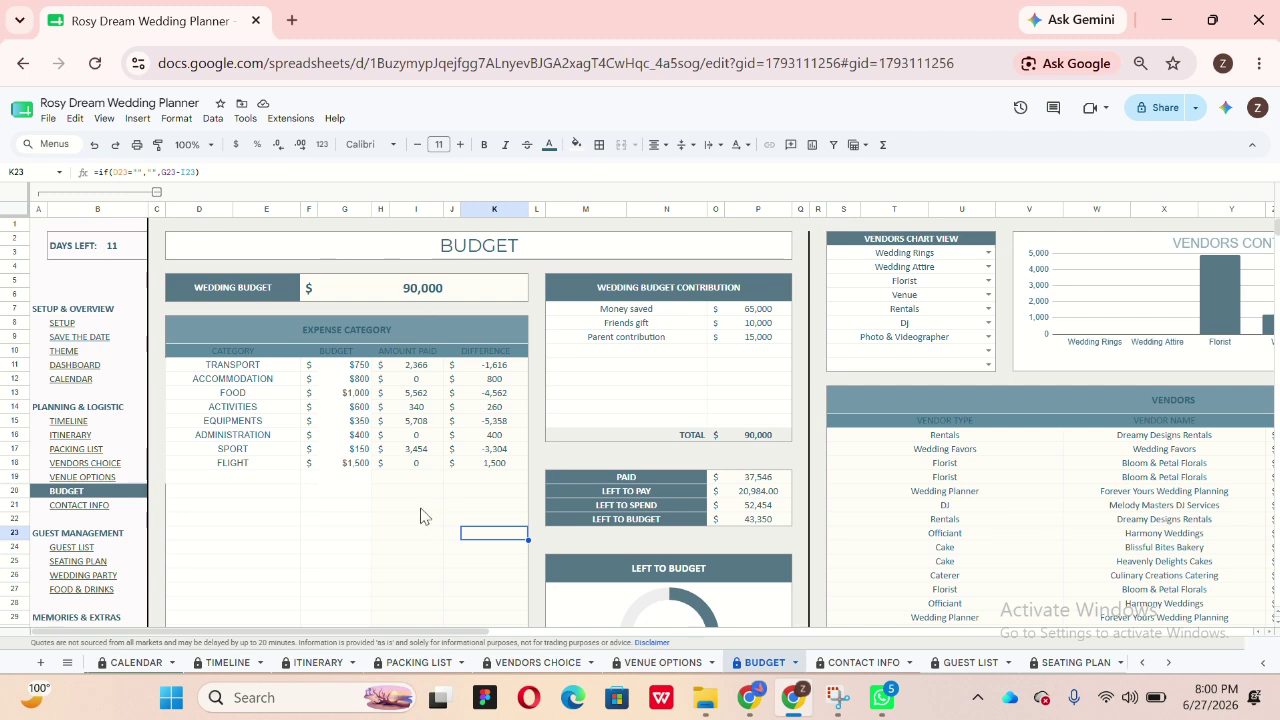
pyautogui.moveTo(380, 364); pyautogui.dragTo(514, 549)
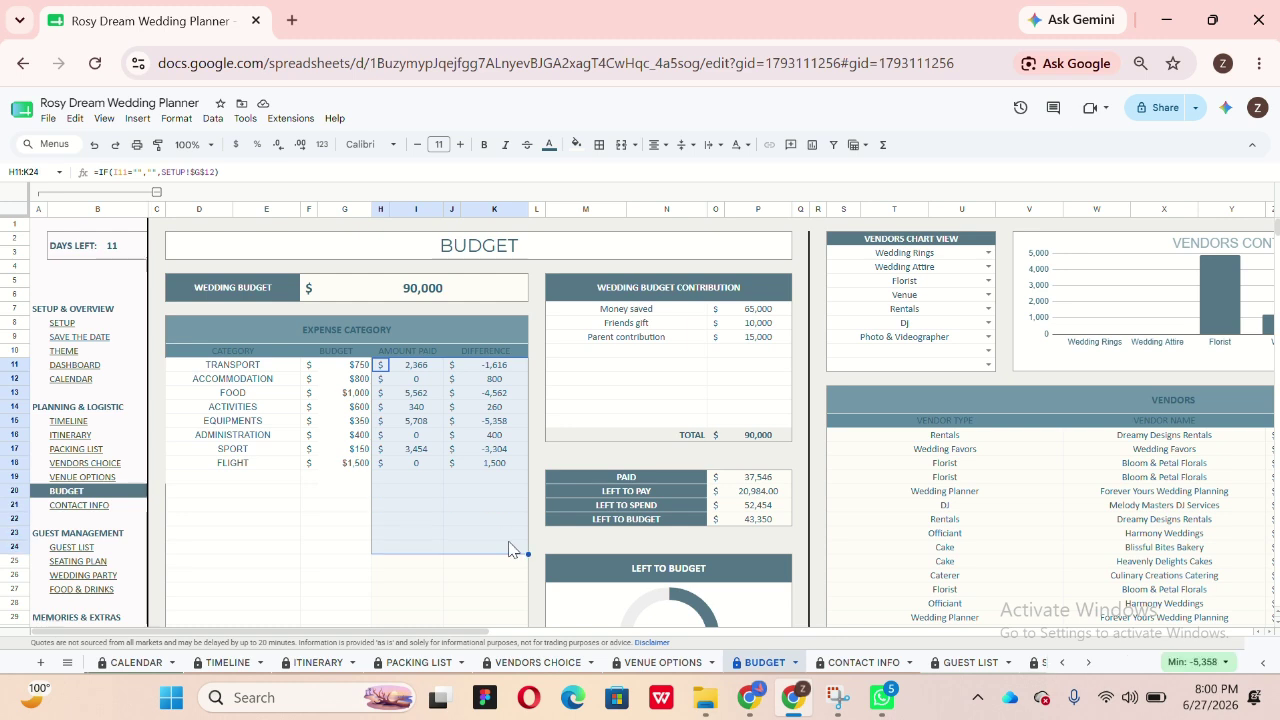
pyautogui.click(449, 565)
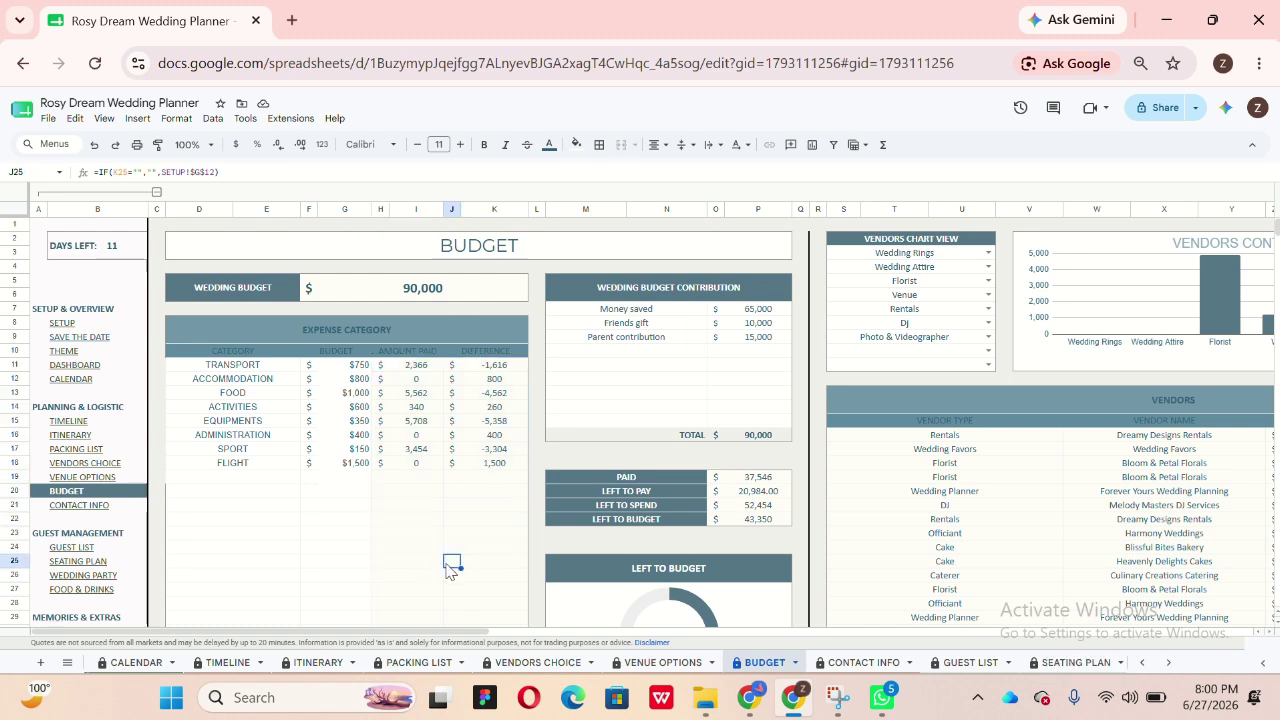
# Step: Examine the Vendors table on the Budget sheet, including its header note and the amount paid and difference columns
pyautogui.hscroll(3, 447, 571)
pyautogui.hscroll(1, 448, 574)
pyautogui.scroll(-4, 455, 550)
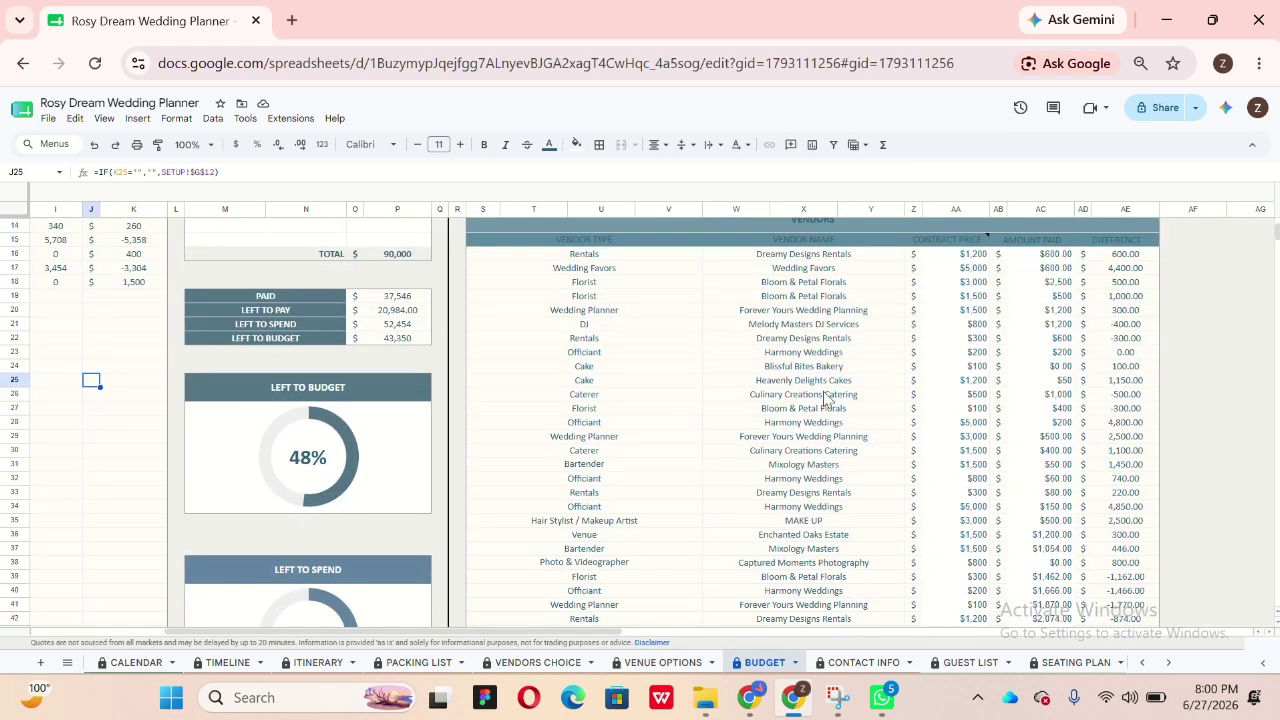
pyautogui.scroll(3, 842, 391)
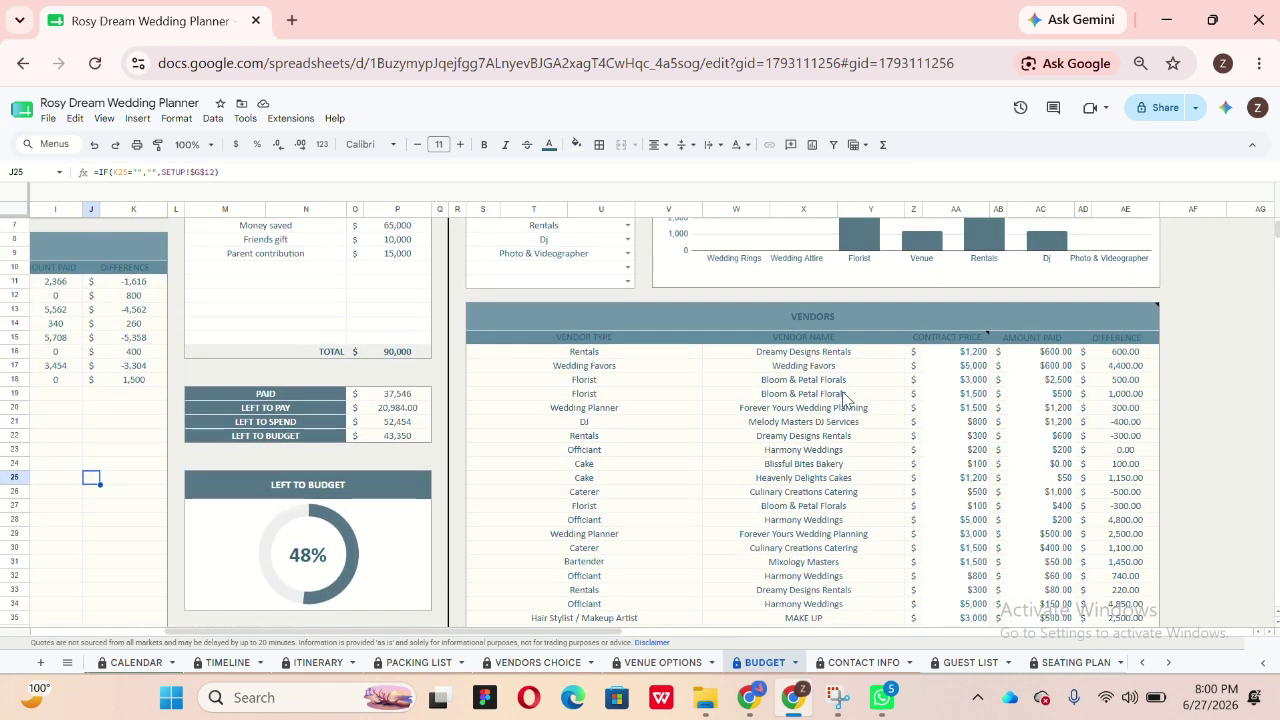
pyautogui.click(1032, 330)
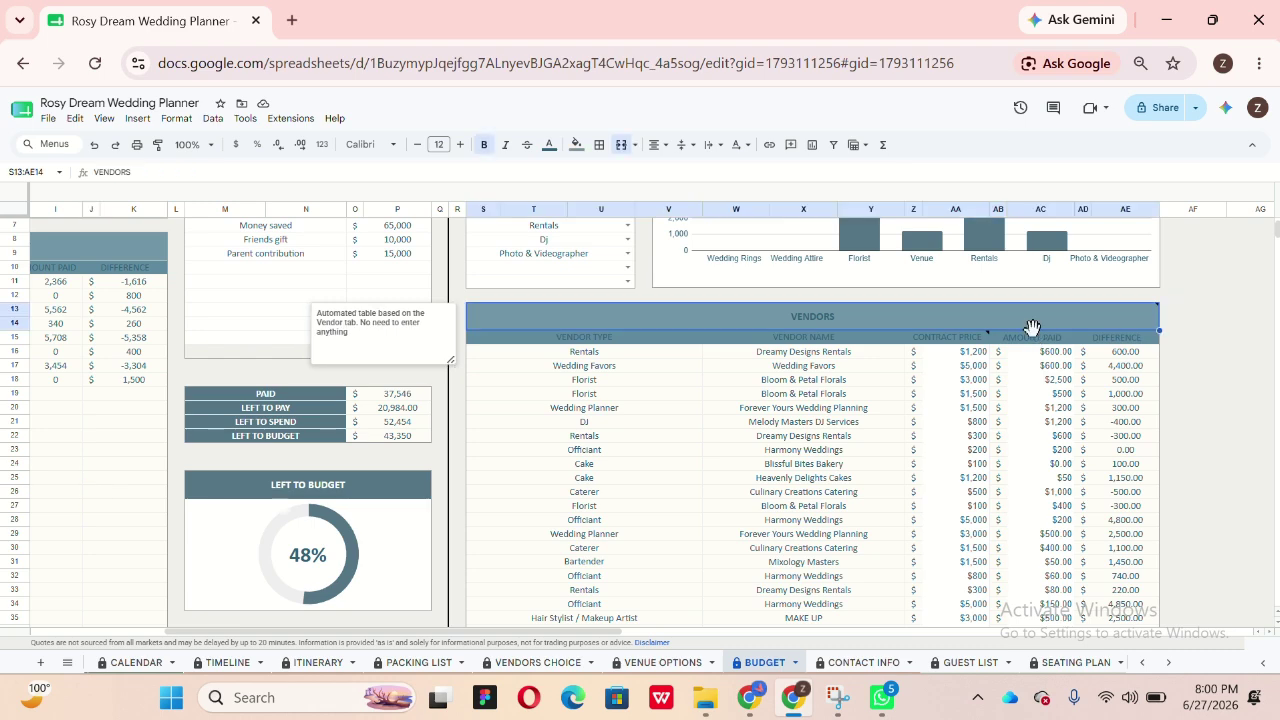
pyautogui.moveTo(1032, 337); pyautogui.dragTo(1107, 490)
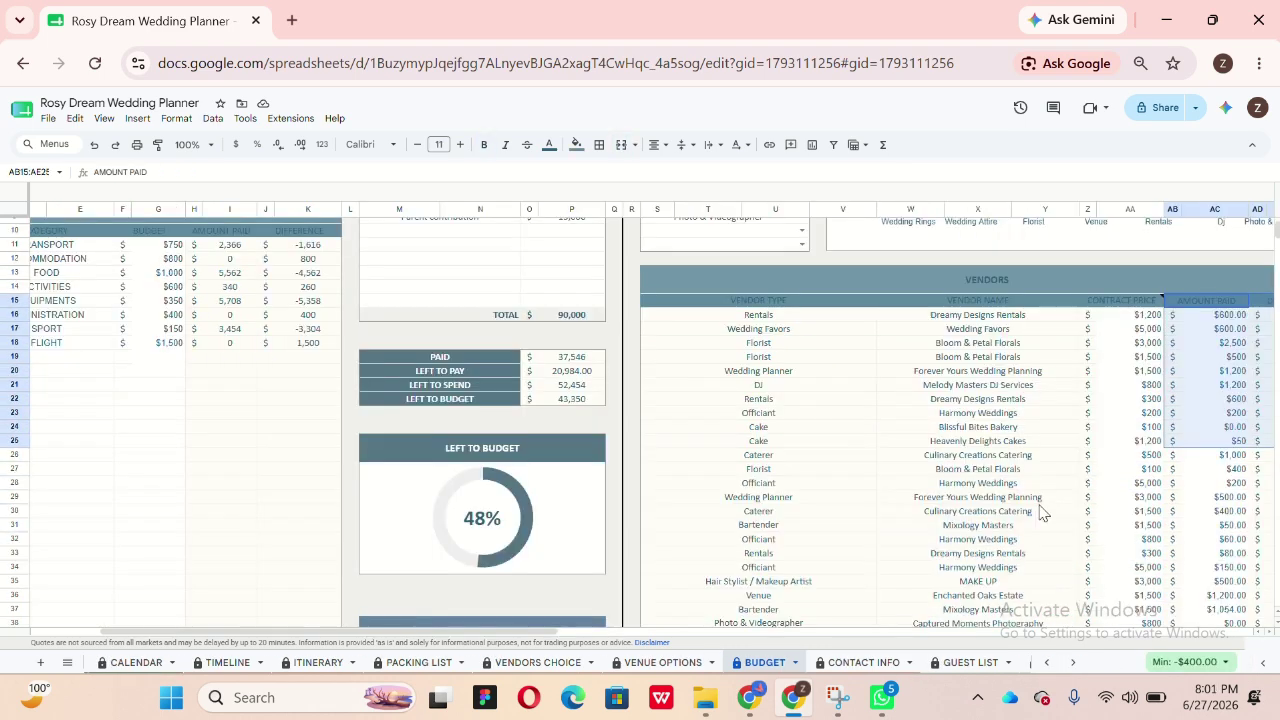
pyautogui.hscroll(-3, 845, 483)
pyautogui.scroll(-1, 845, 483)
pyautogui.scroll(3, 726, 462)
pyautogui.hscroll(-5, 726, 462)
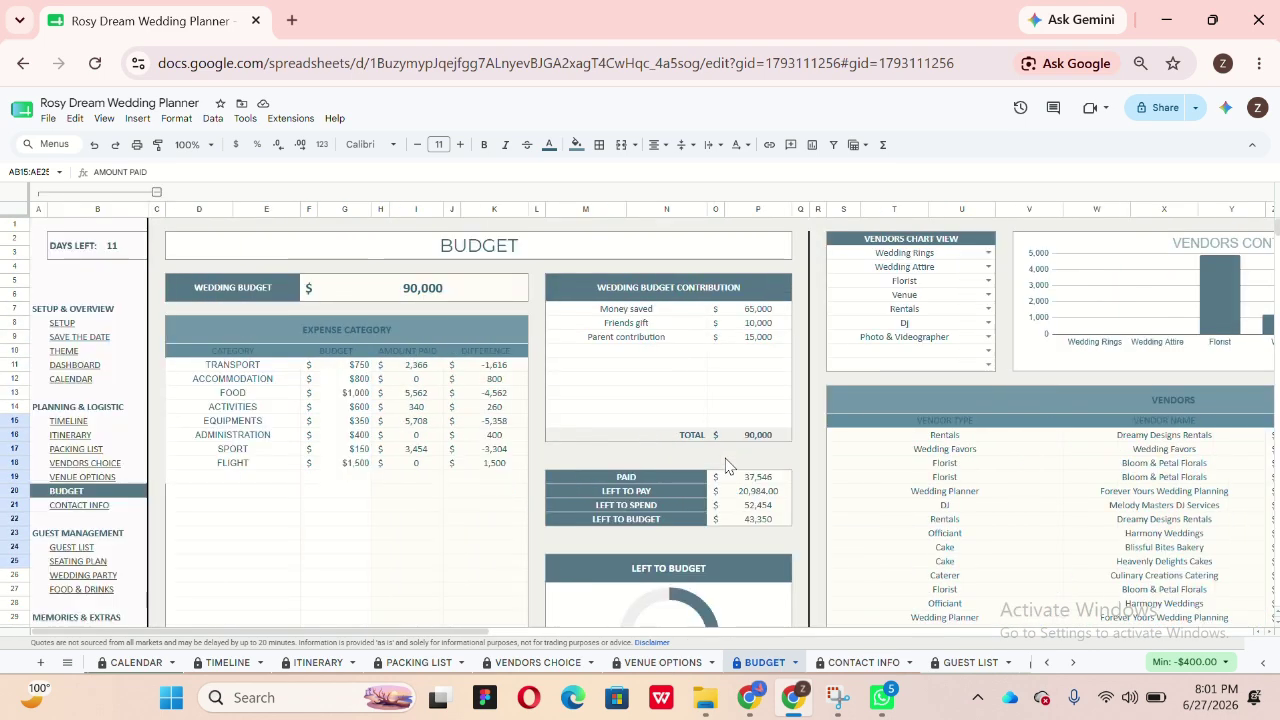
# Step: Add the expense category "Wedding Ensuranse" below FLIGHT in the Expense Category table with a budget of $500
pyautogui.click(276, 480)
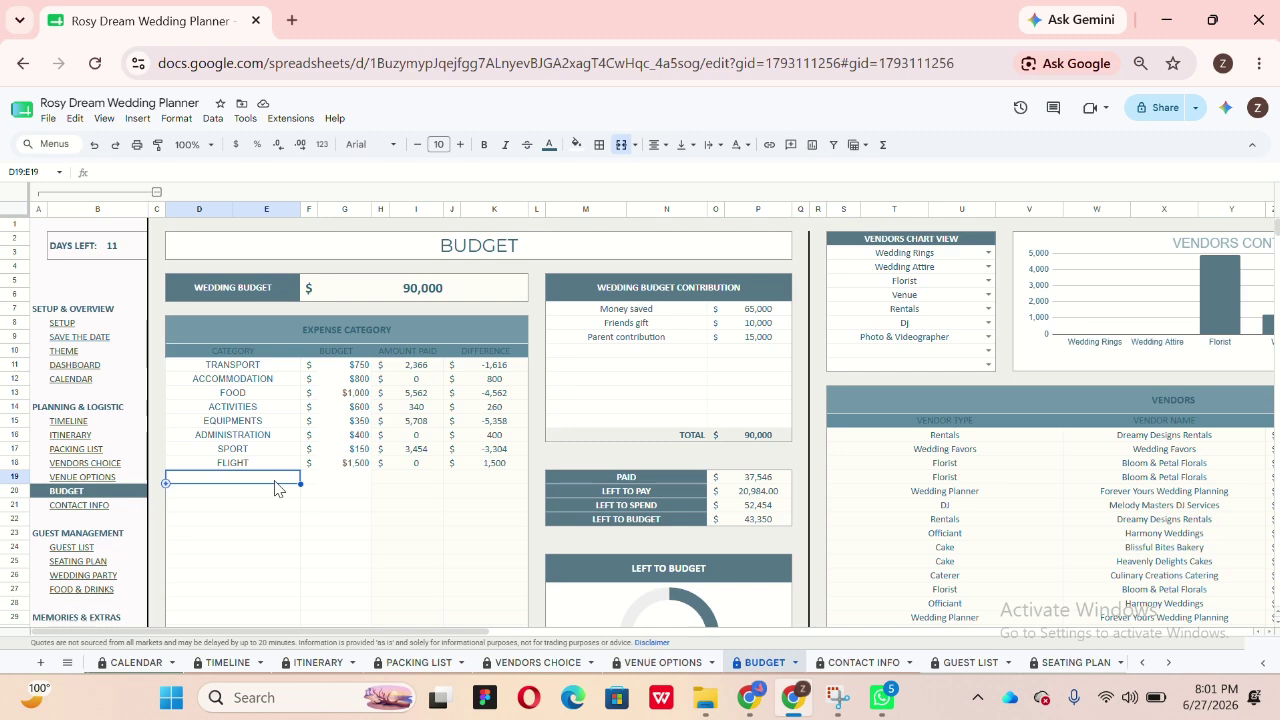
pyautogui.hscroll(5, 278, 487)
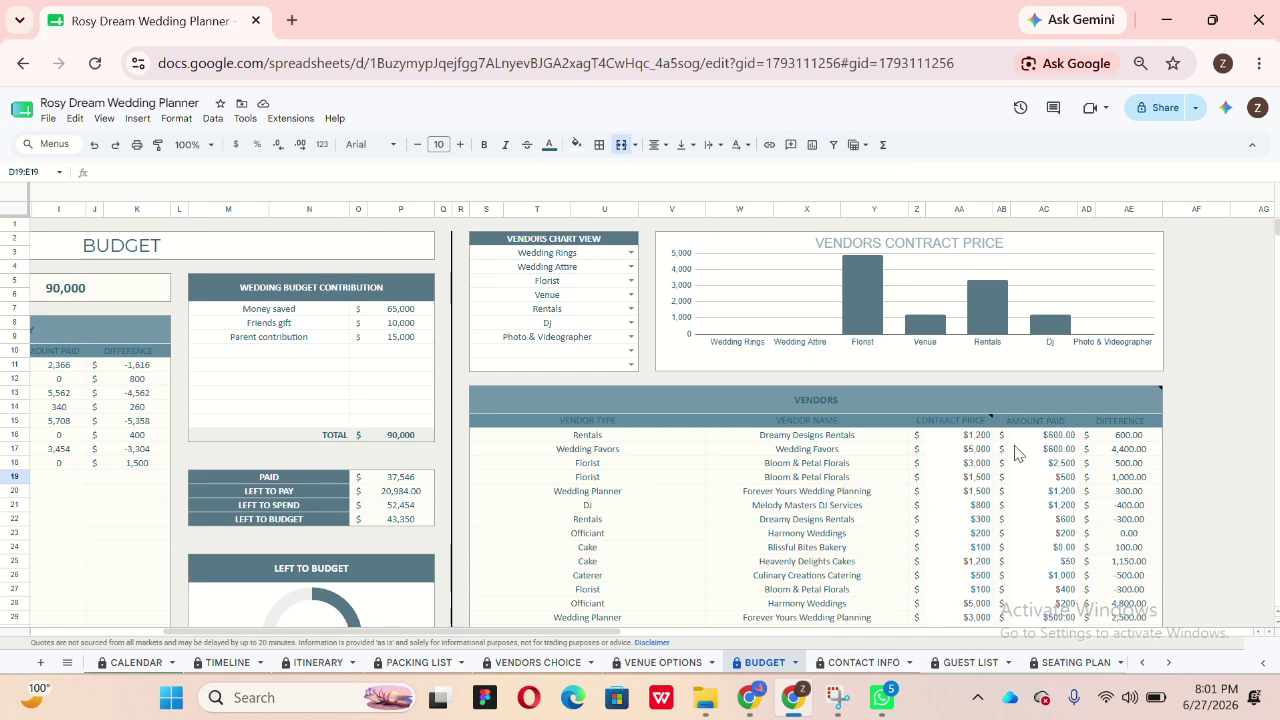
pyautogui.hscroll(-1, 1008, 483)
pyautogui.hscroll(-5, 1005, 485)
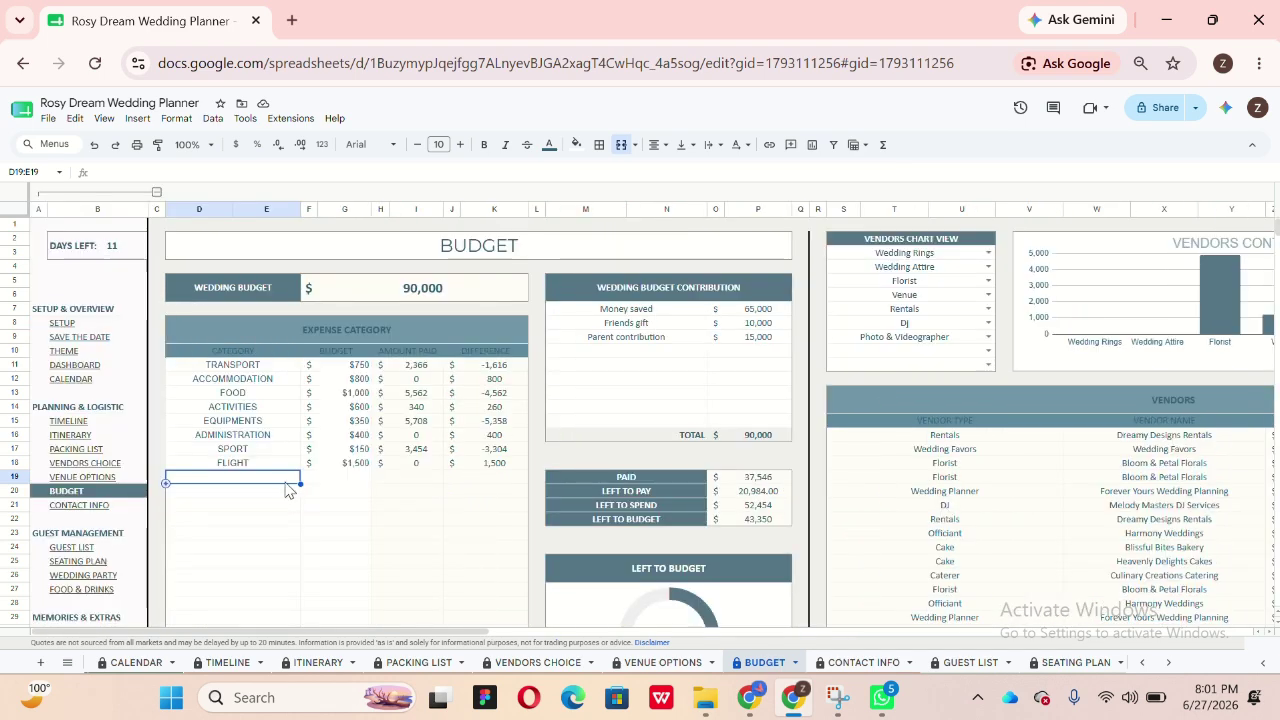
pyautogui.write('Wedding Ensurance')
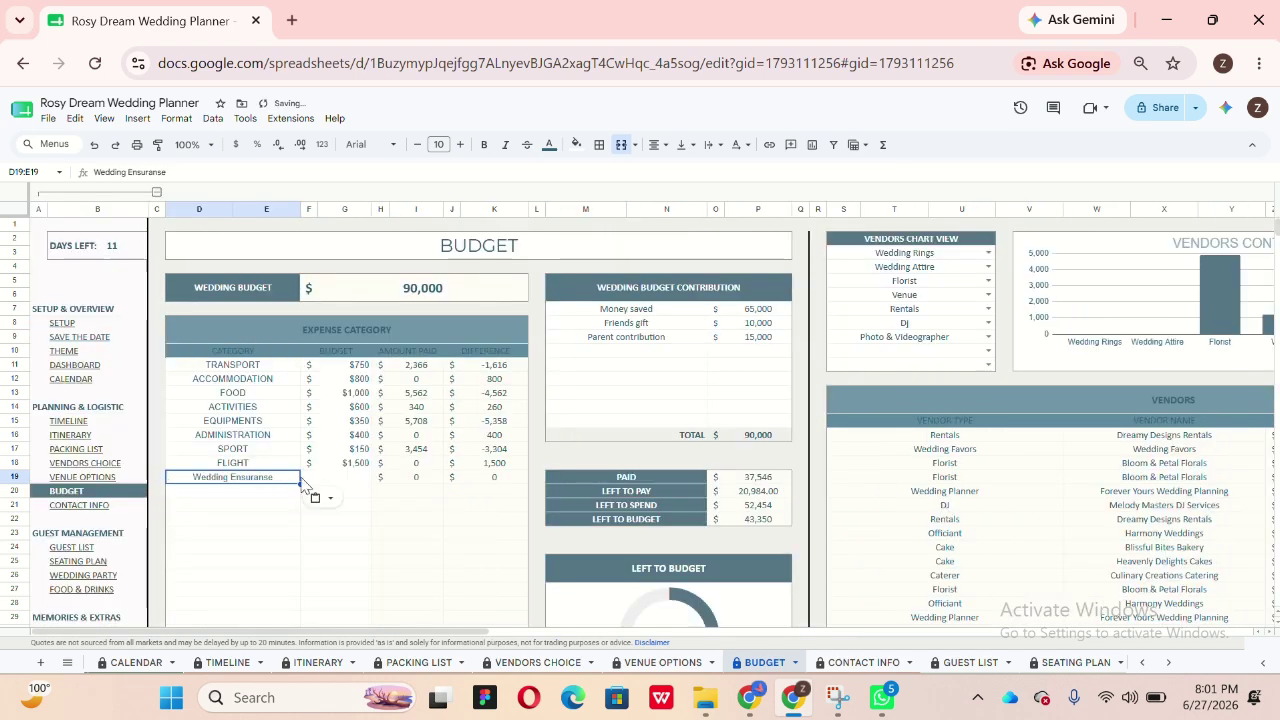
pyautogui.click(352, 486)
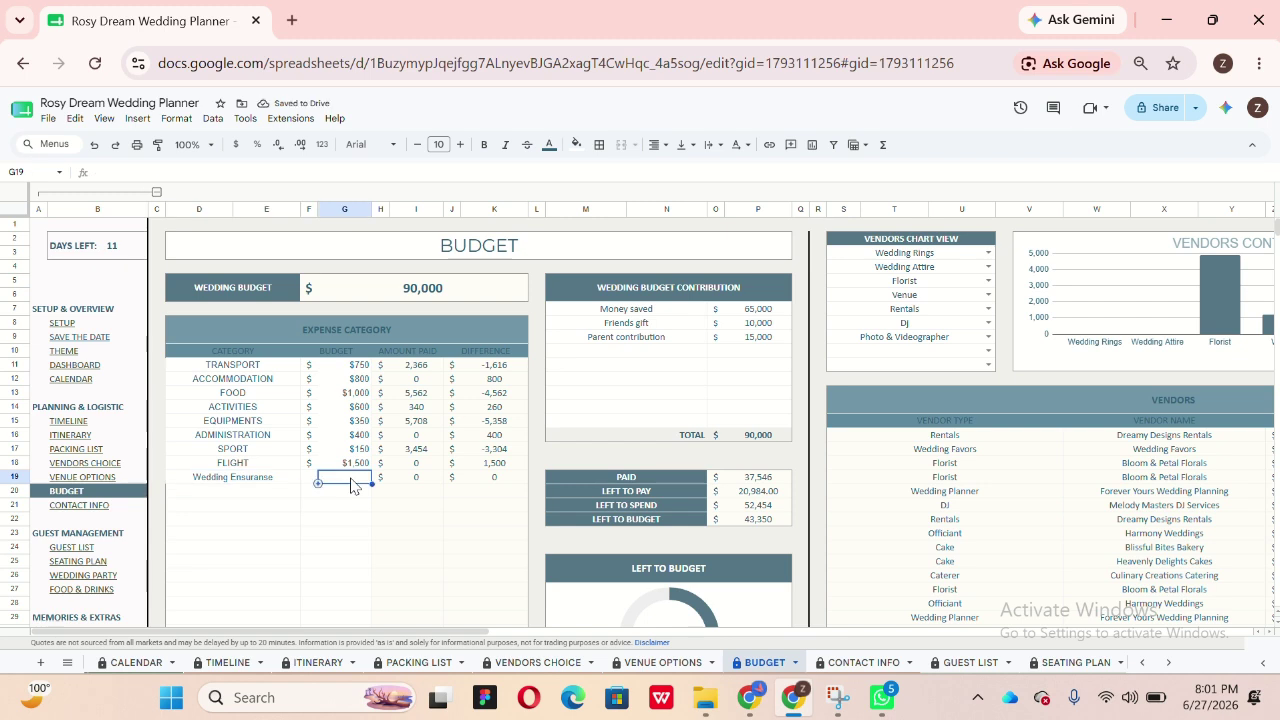
pyautogui.doubleClick(352, 484)
pyautogui.write('5')
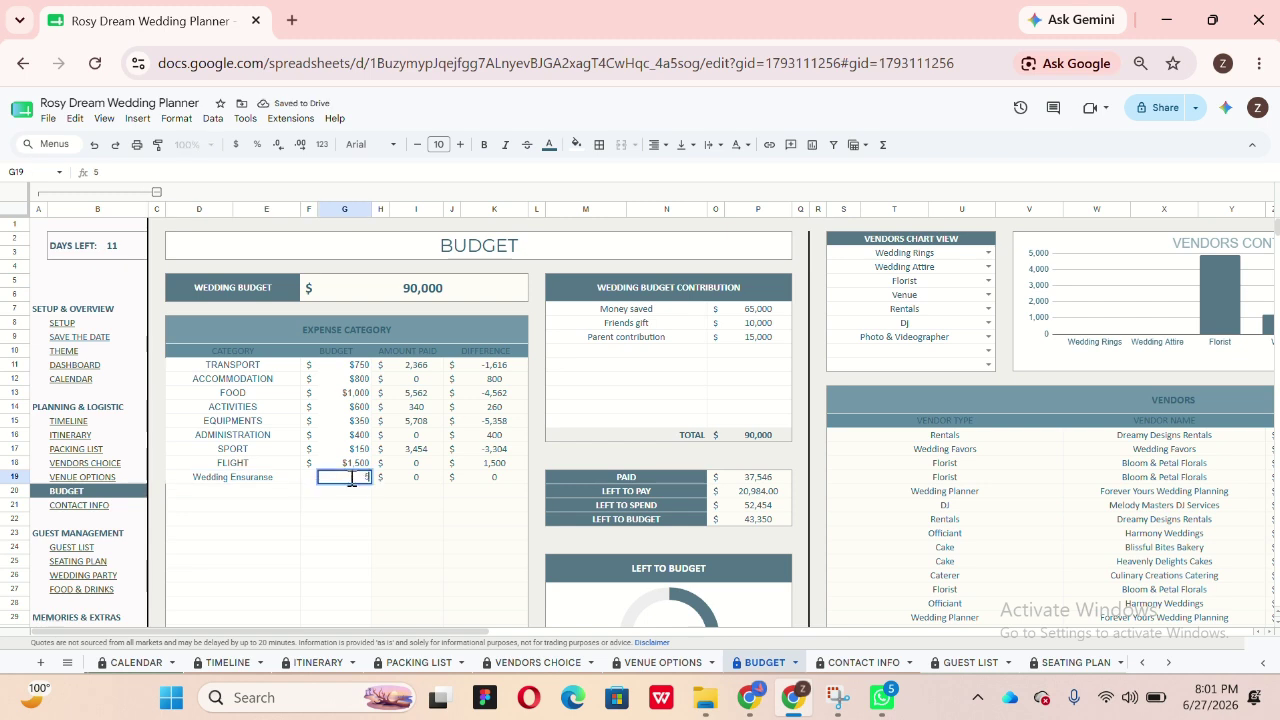
pyautogui.write('00')
pyautogui.press('Return')
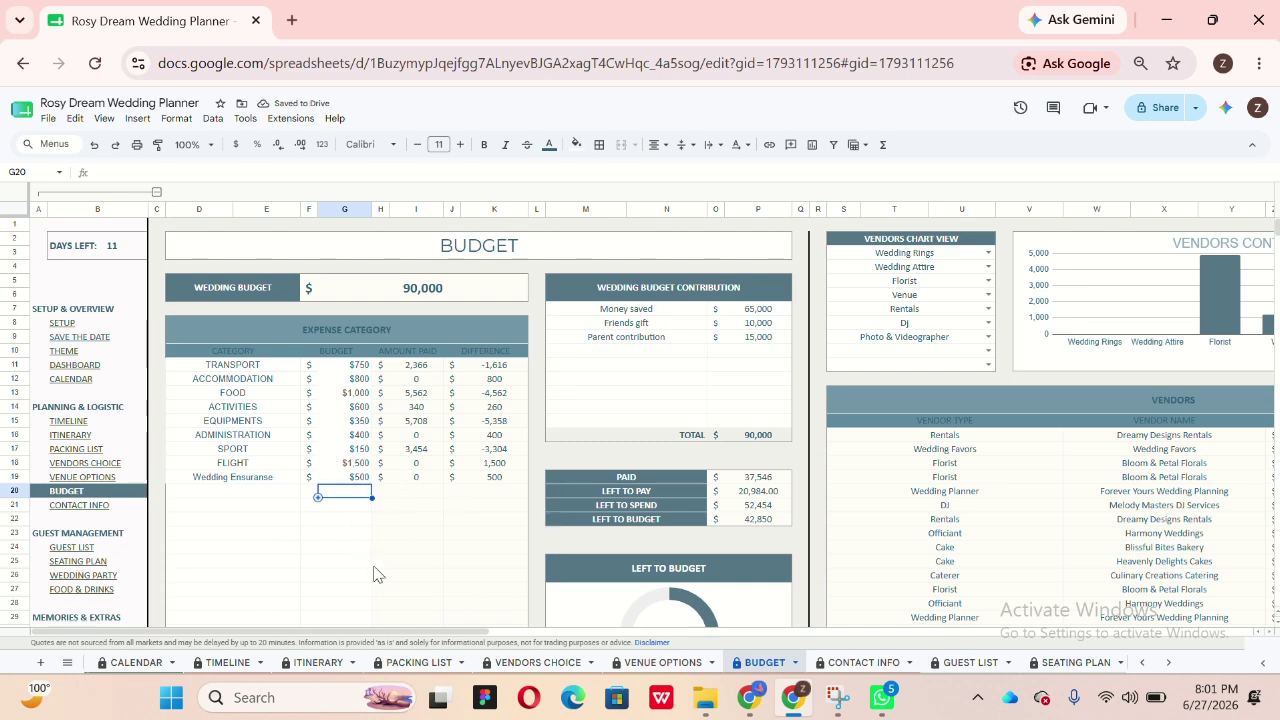
# Step: Examine the Expense Tracking table on the Budget sheet, including its date, category, paid by, amount paid and description columns
pyautogui.scroll(-20, 375, 574)
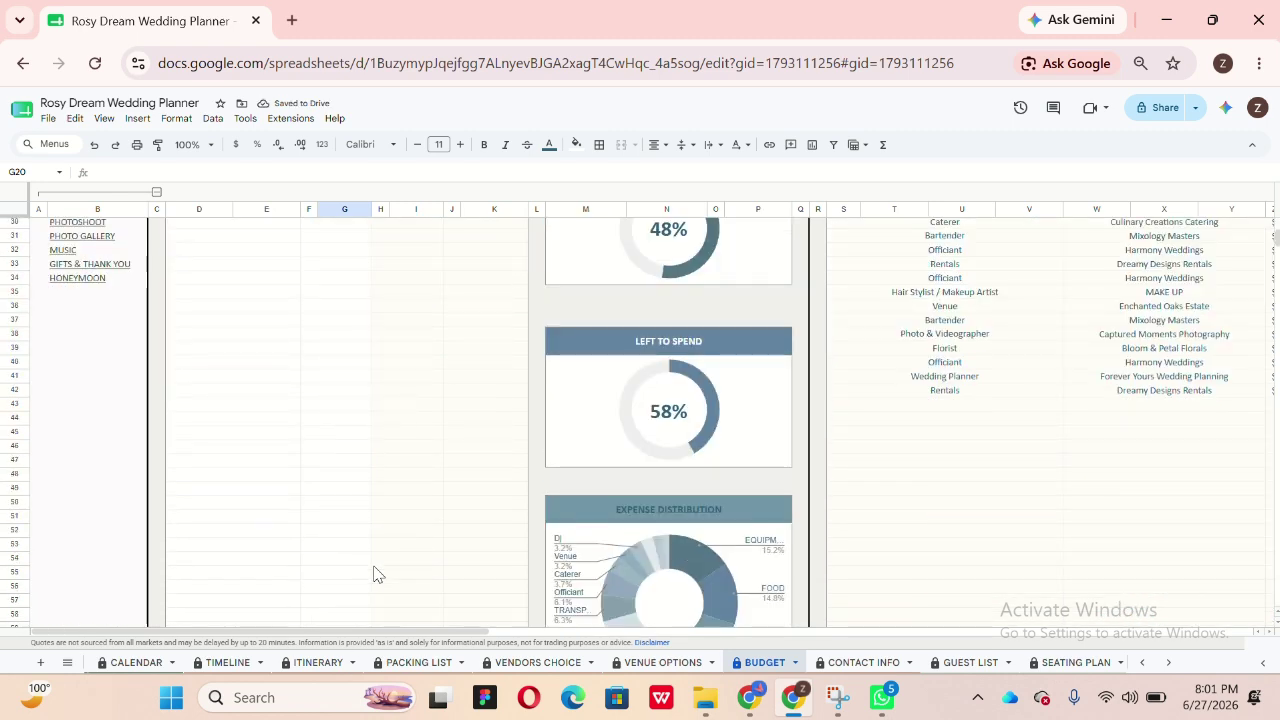
pyautogui.scroll(2, 375, 574)
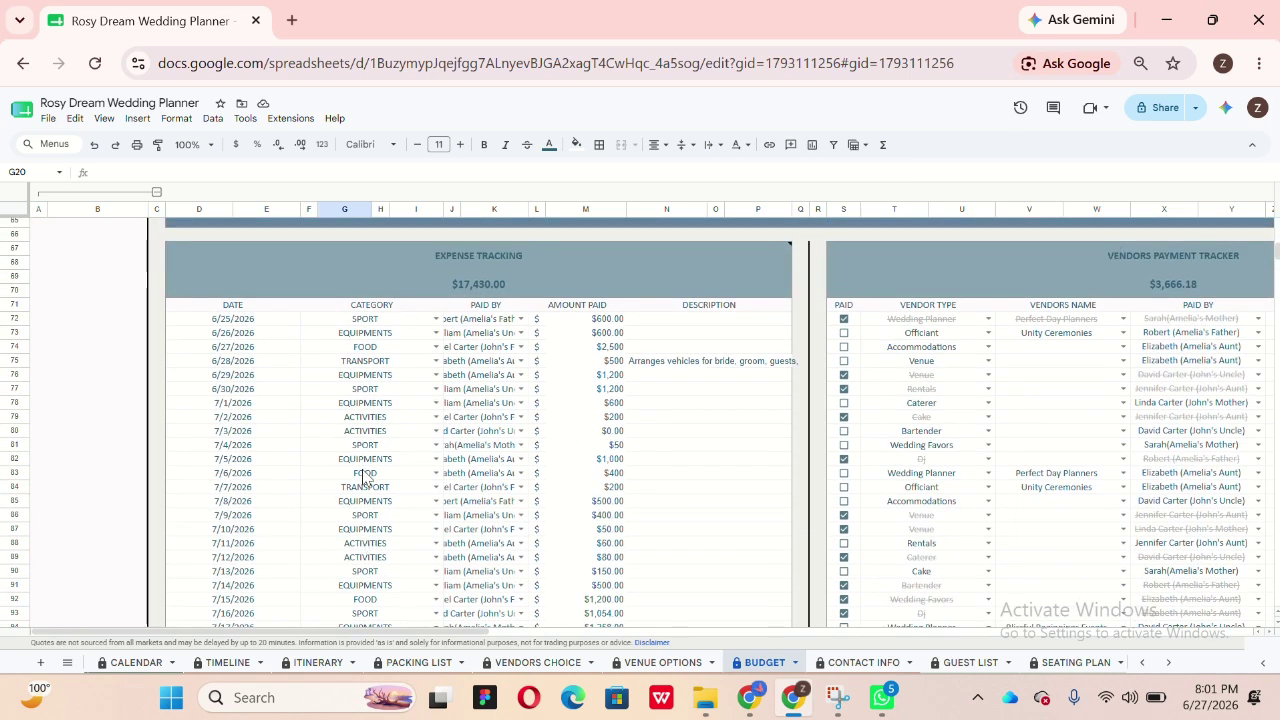
pyautogui.scroll(2, 691, 471)
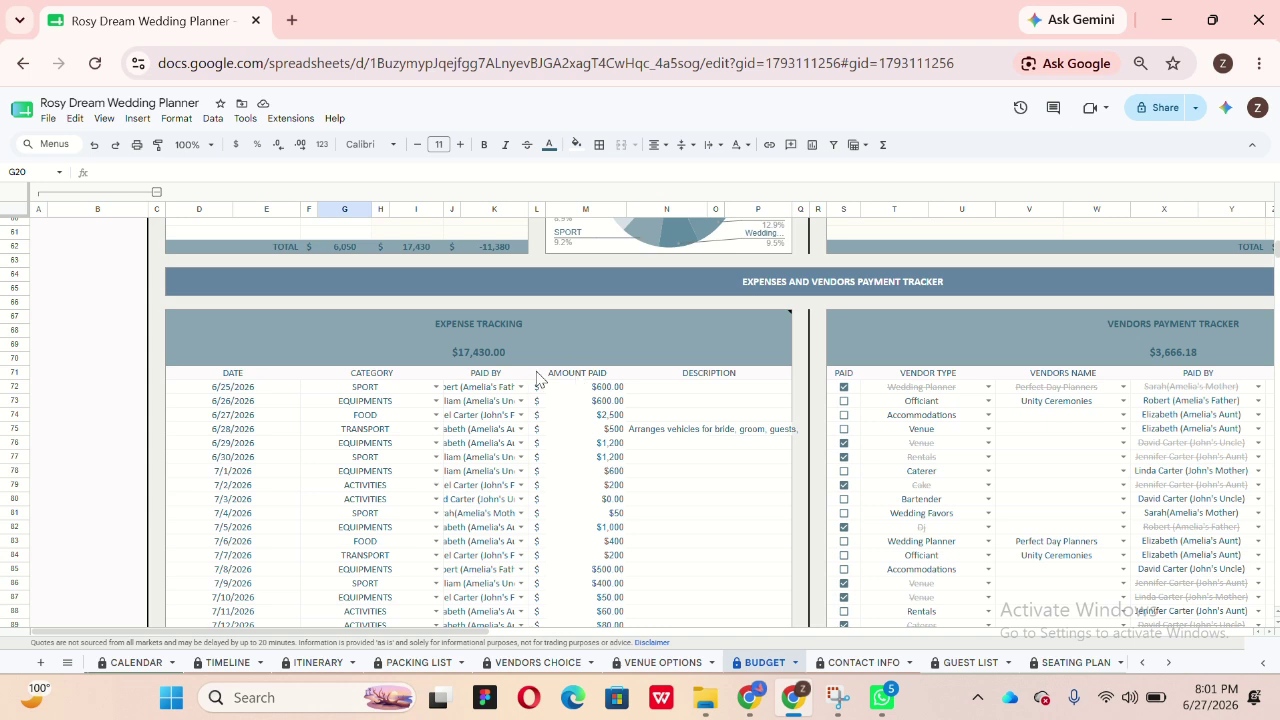
pyautogui.scroll(-1, 275, 376)
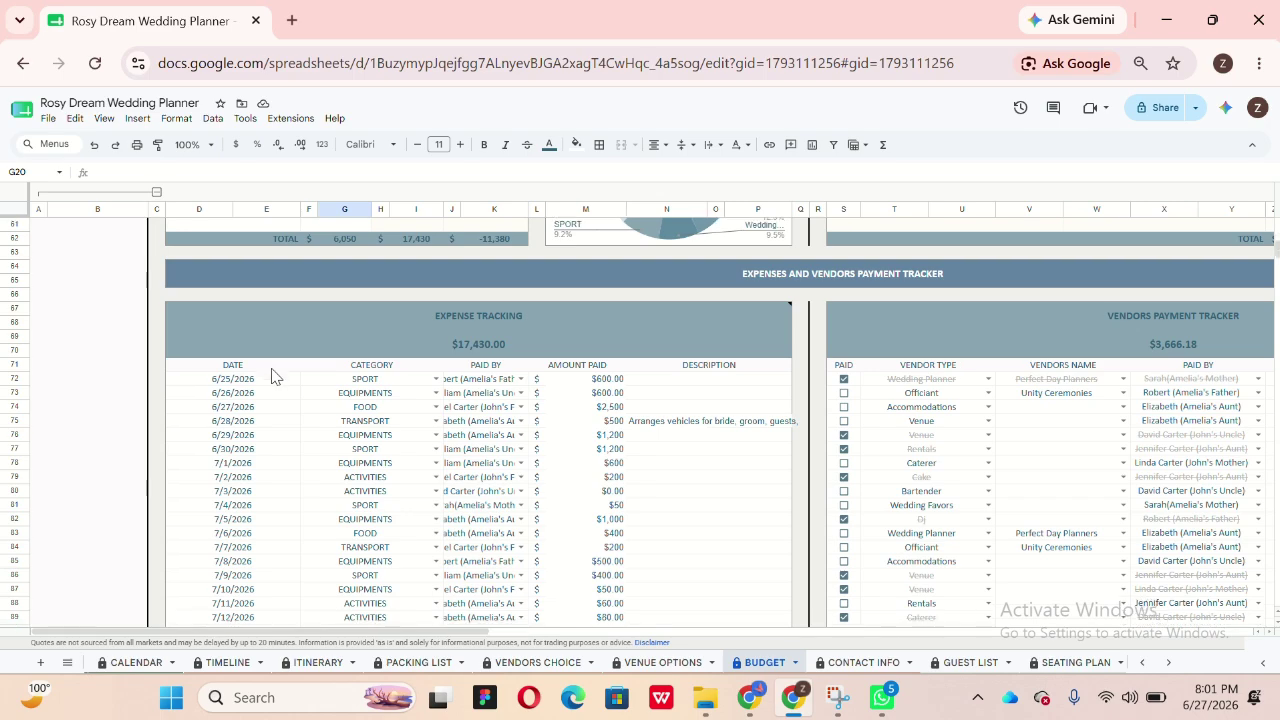
pyautogui.scroll(-5, 272, 372)
pyautogui.scroll(2, 265, 370)
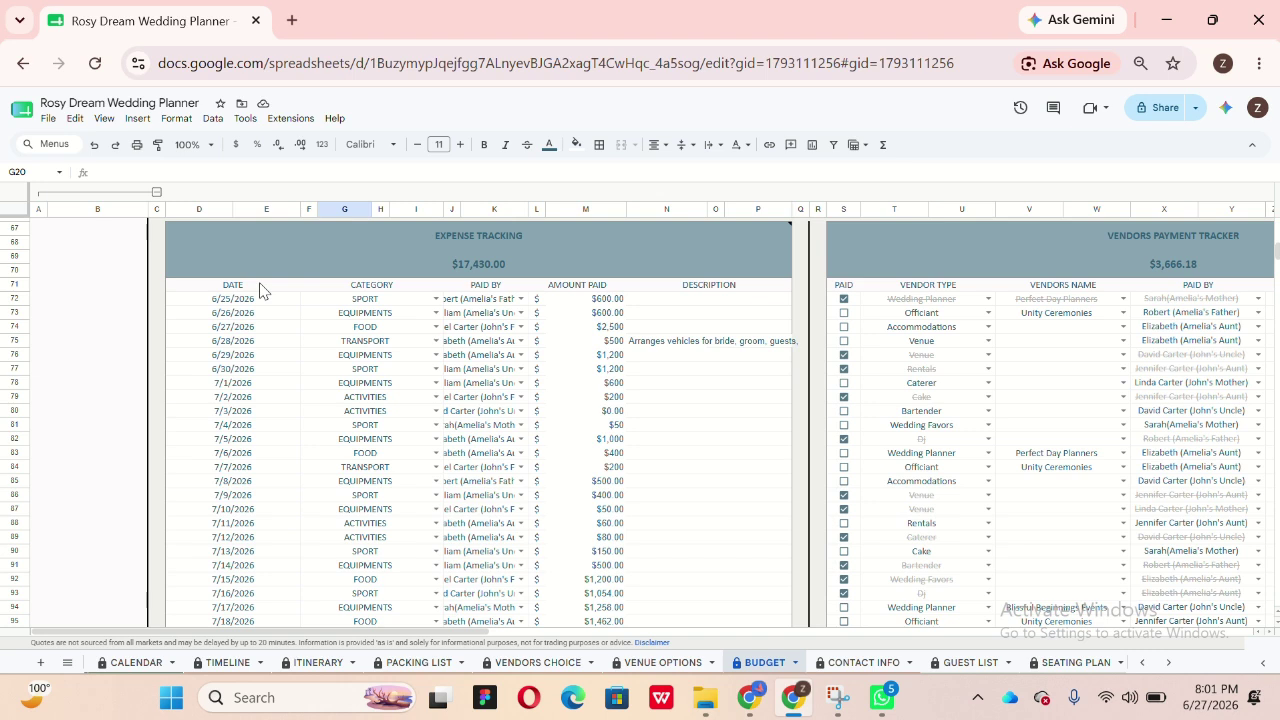
pyautogui.moveTo(259, 290); pyautogui.dragTo(278, 481)
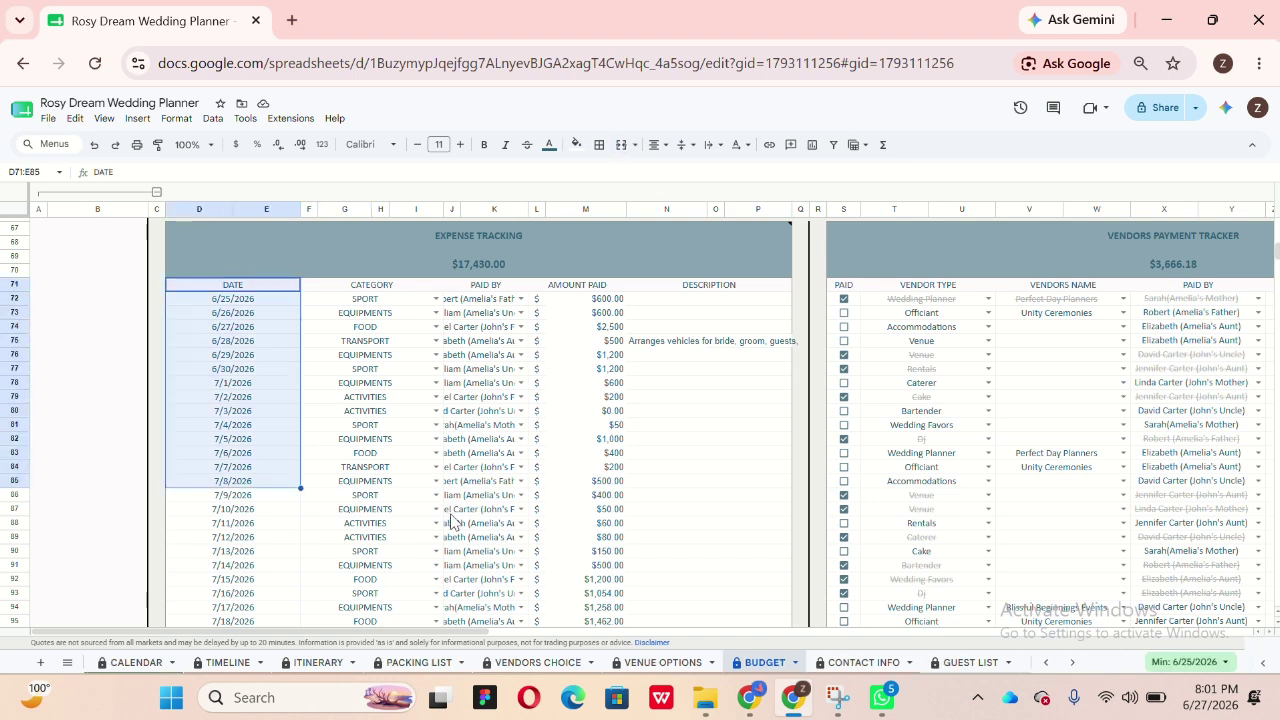
pyautogui.click(394, 288)
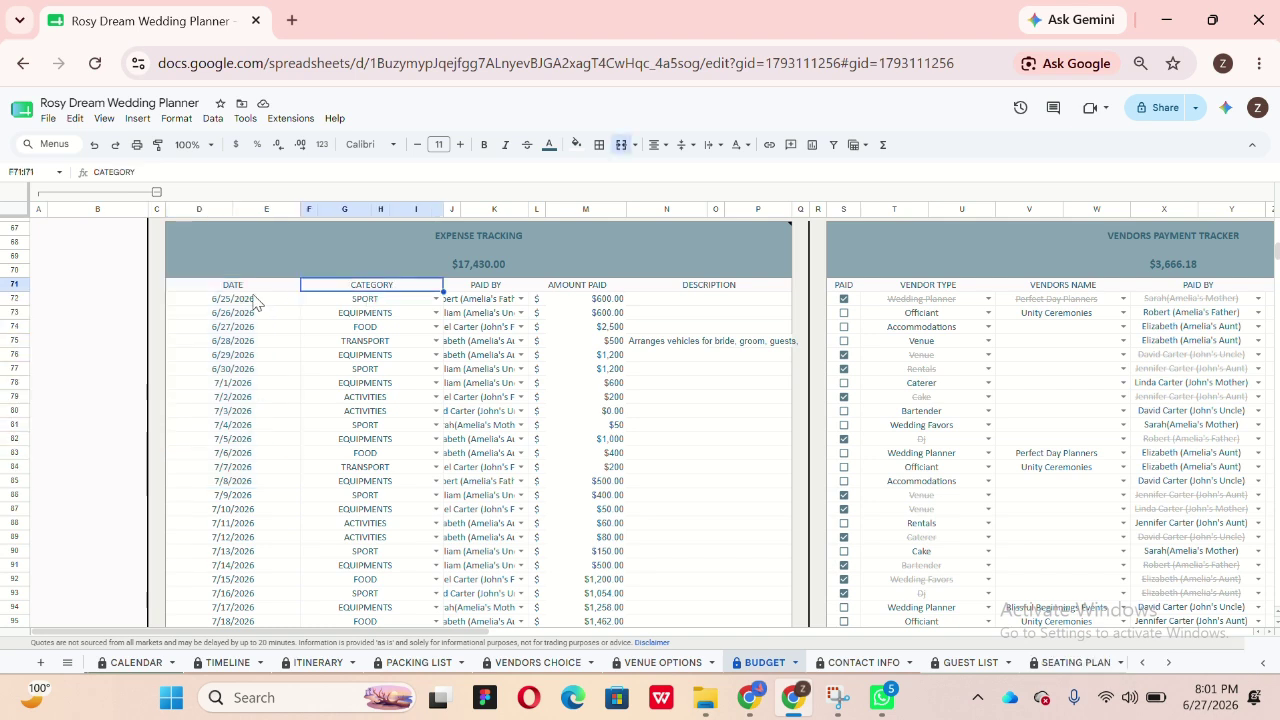
pyautogui.click(479, 291)
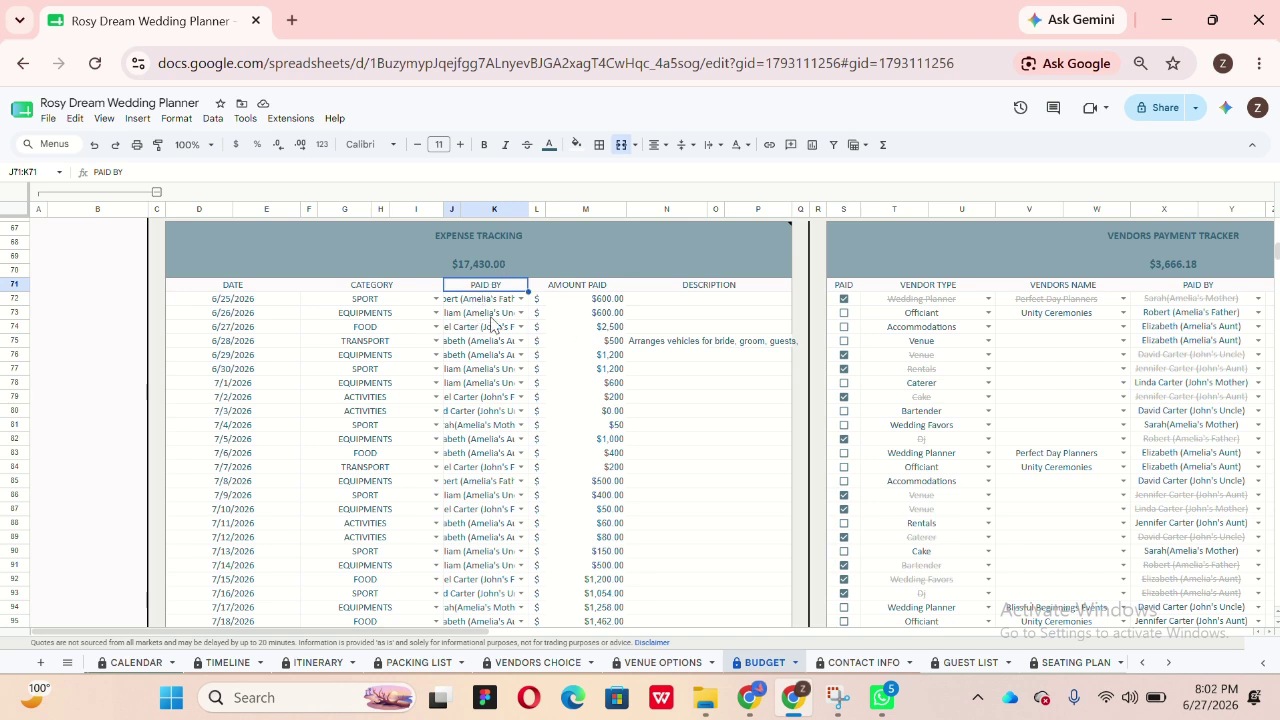
pyautogui.keyDown('shift'); pyautogui.click(511, 496); pyautogui.keyUp('shift')
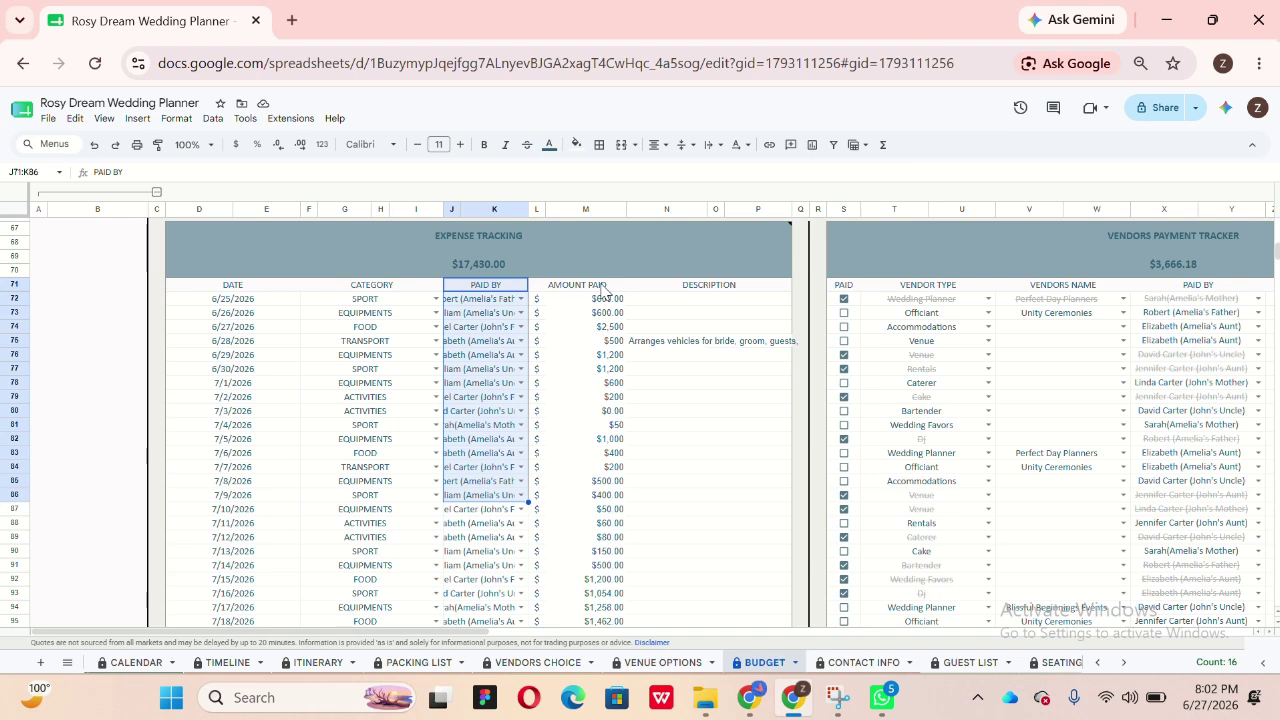
pyautogui.click(603, 291)
pyautogui.keyDown('shift'); pyautogui.click(610, 510); pyautogui.keyUp('shift')
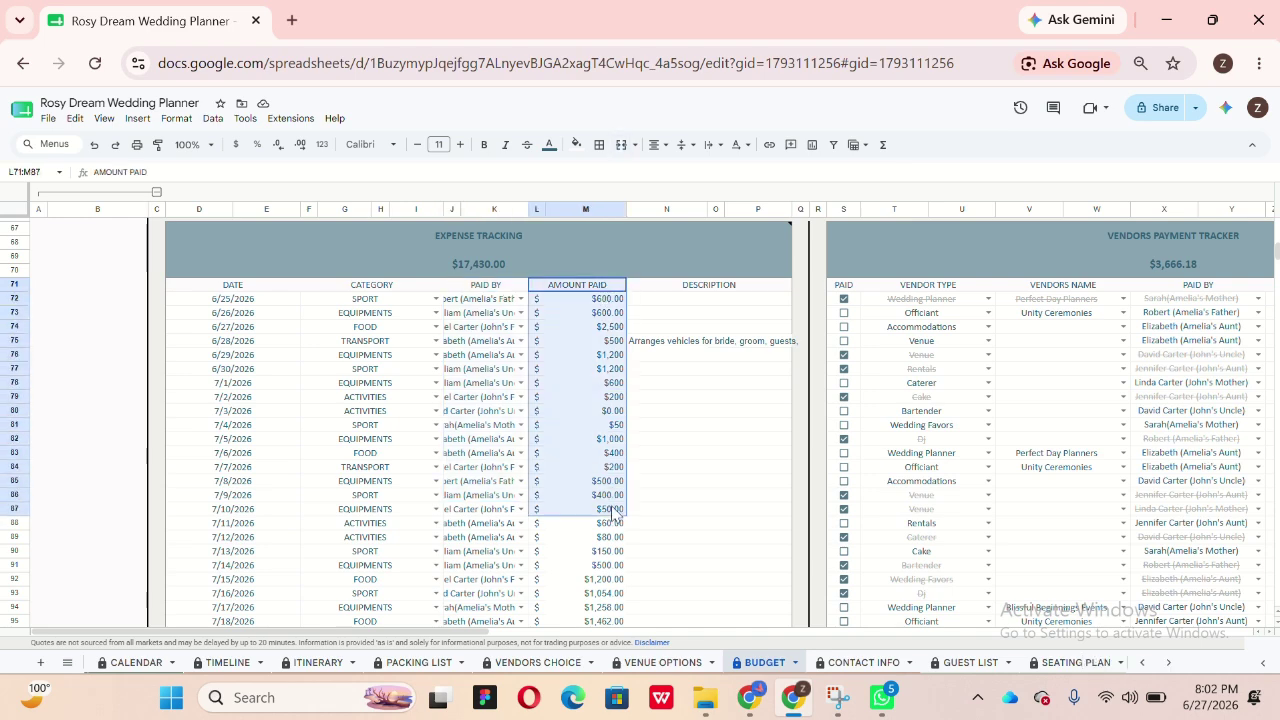
pyautogui.click(708, 293)
pyautogui.keyDown('shift'); pyautogui.click(734, 497); pyautogui.keyUp('shift')
# Step: Start a new expense in the first empty Expense Tracking row with the date 3/16/2026 and the category Wedding Ensuranse
pyautogui.scroll(-3, 735, 503)
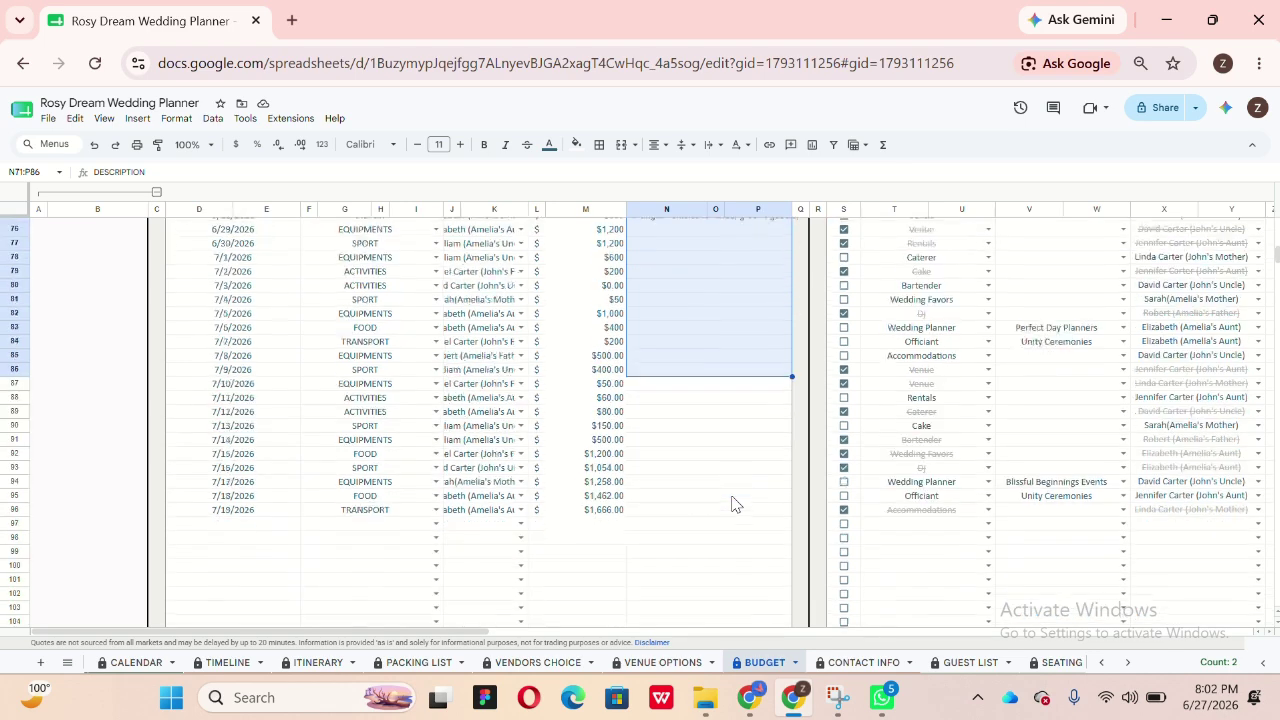
pyautogui.click(236, 525)
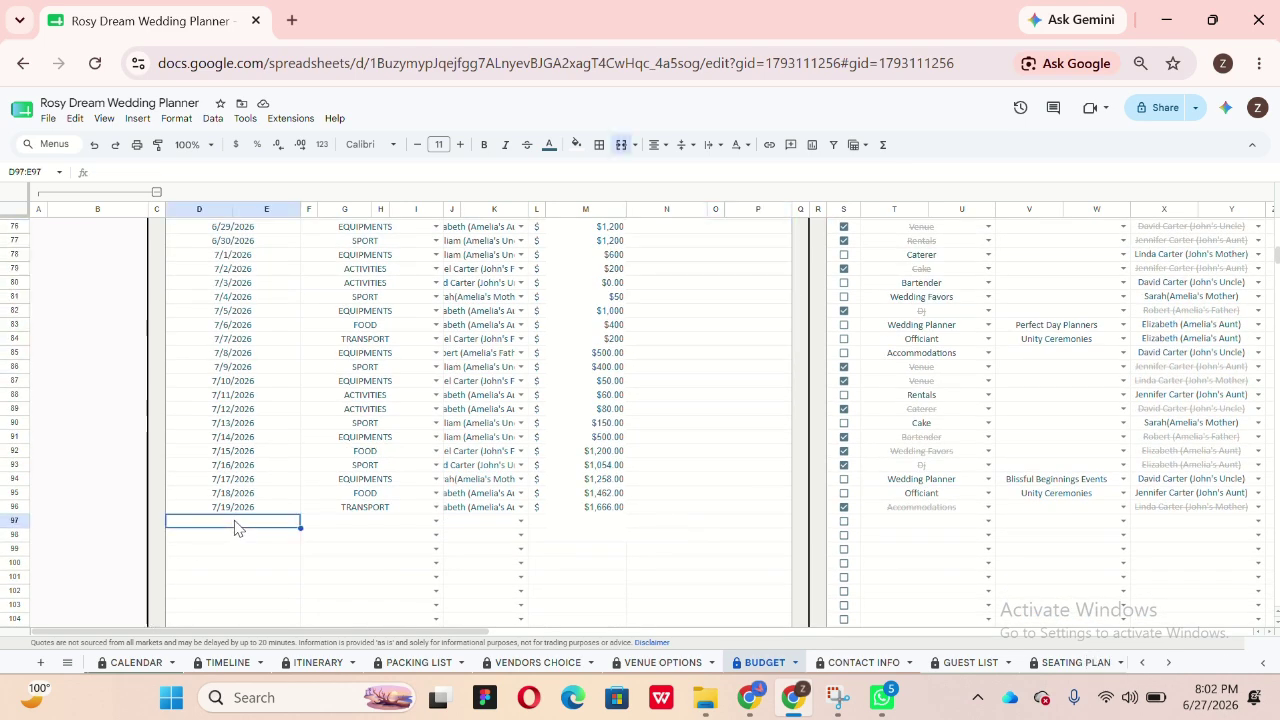
pyautogui.doubleClick(236, 527)
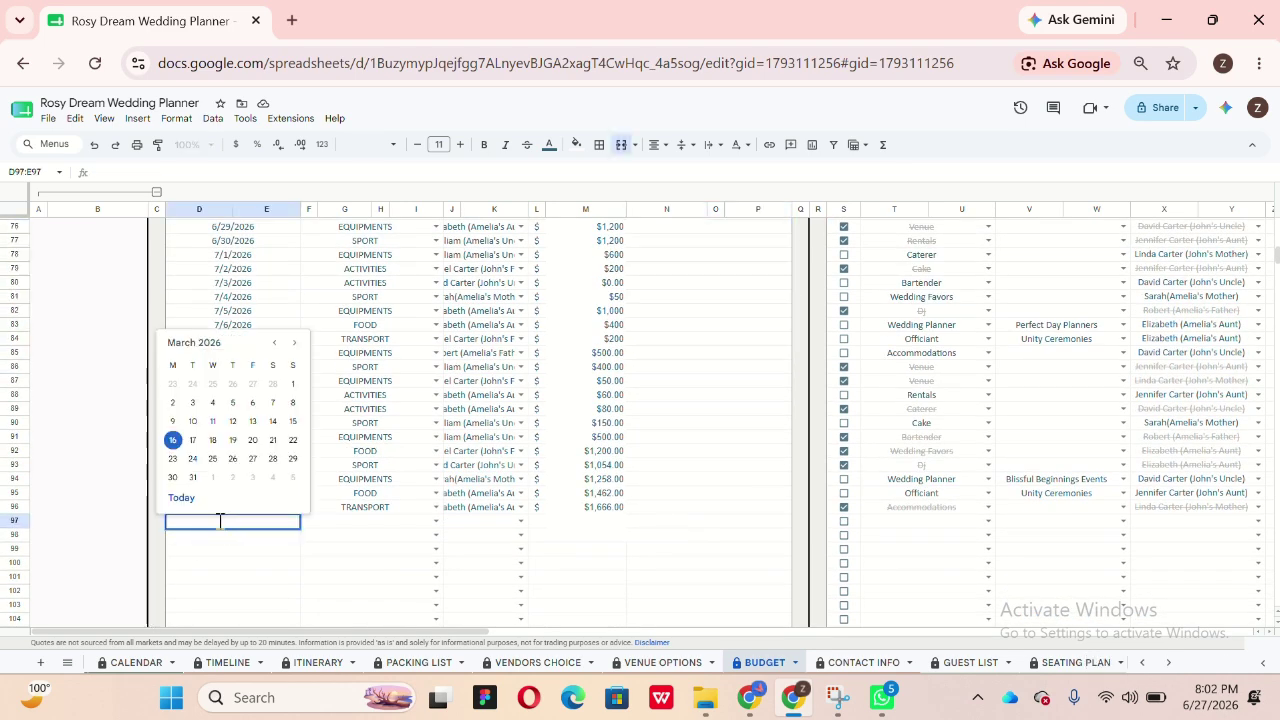
pyautogui.click(173, 441)
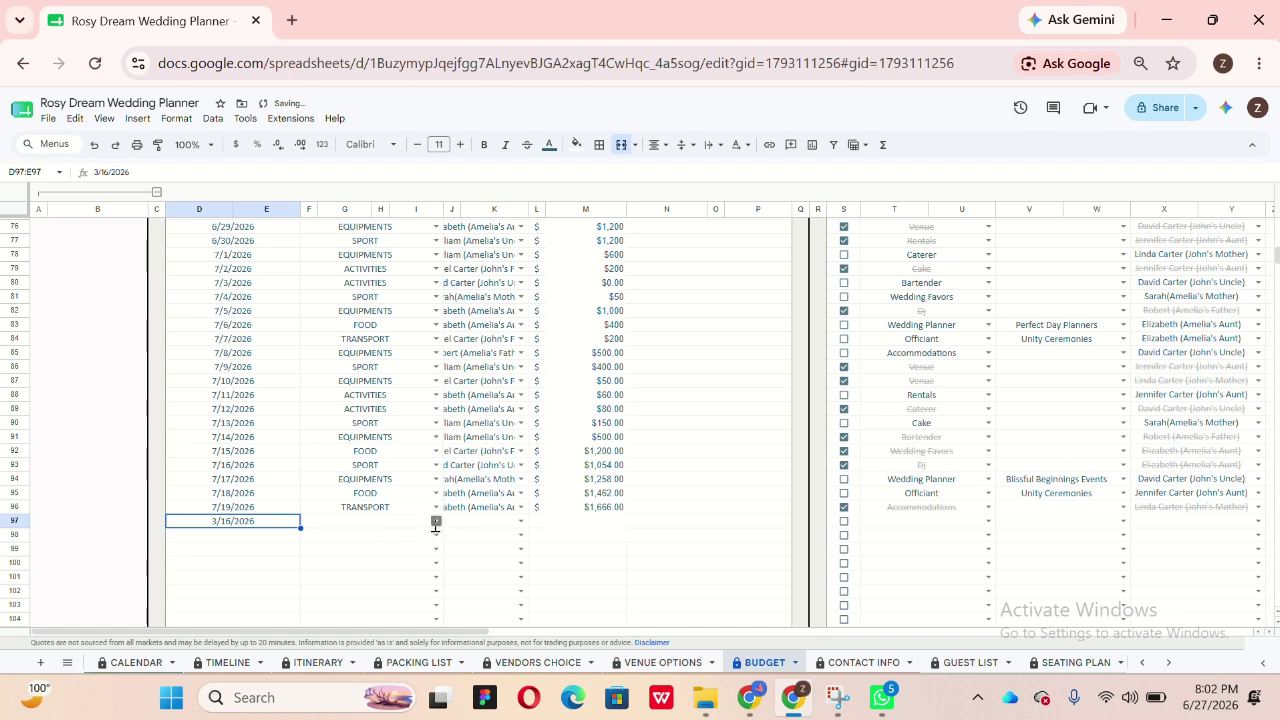
pyautogui.click(436, 521)
pyautogui.scroll(-2, 381, 622)
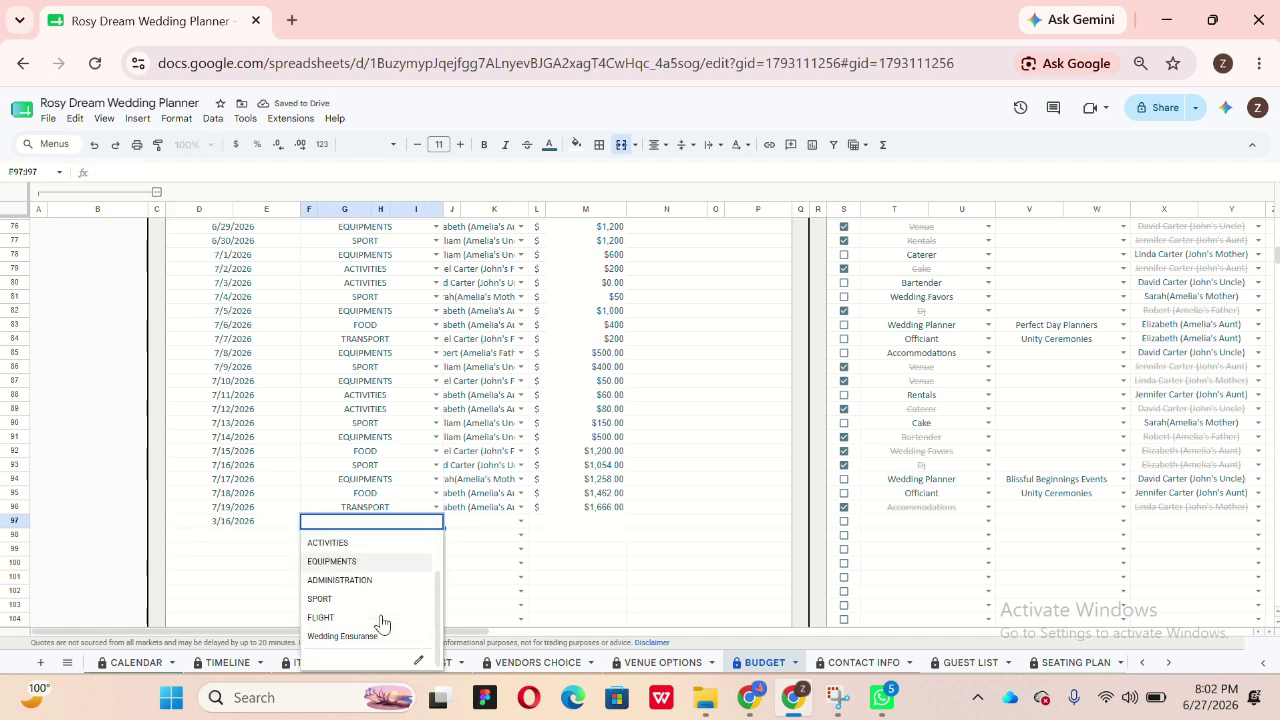
pyautogui.click(382, 636)
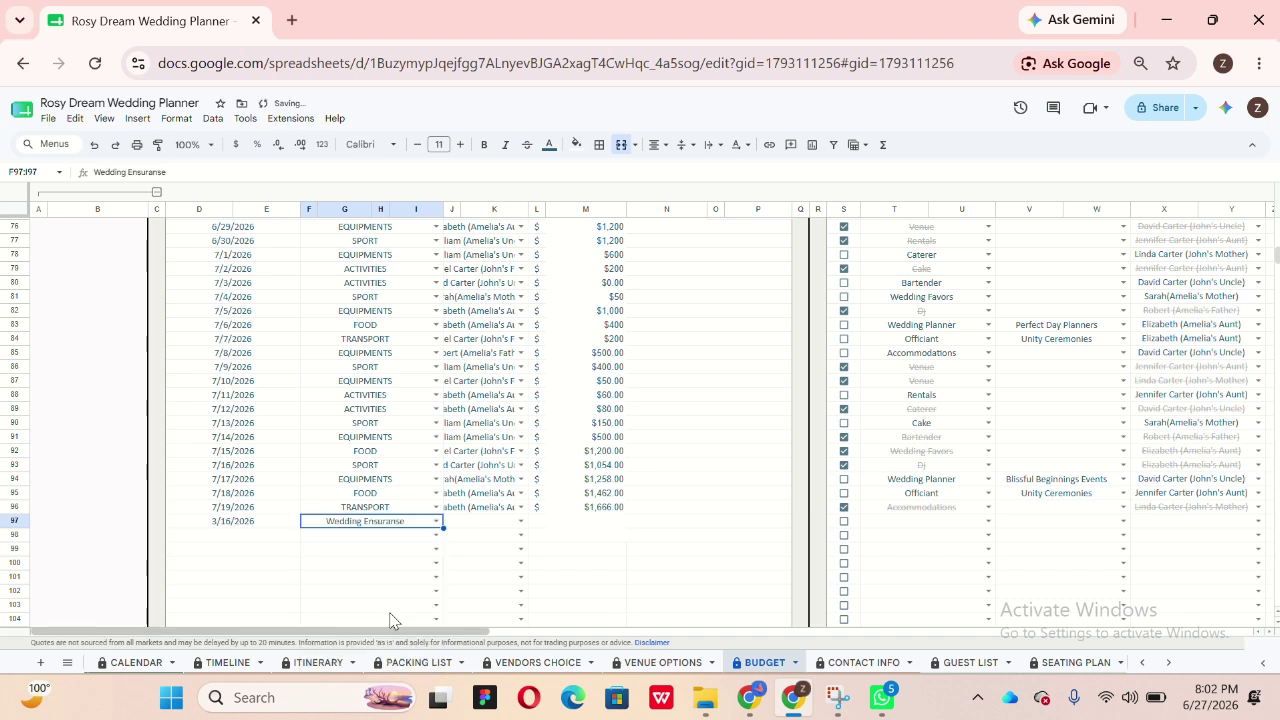
# Step: Set the groom's father as payer of the Wedding Ensuranse expense and enter an amount paid of $500
pyautogui.click(522, 521)
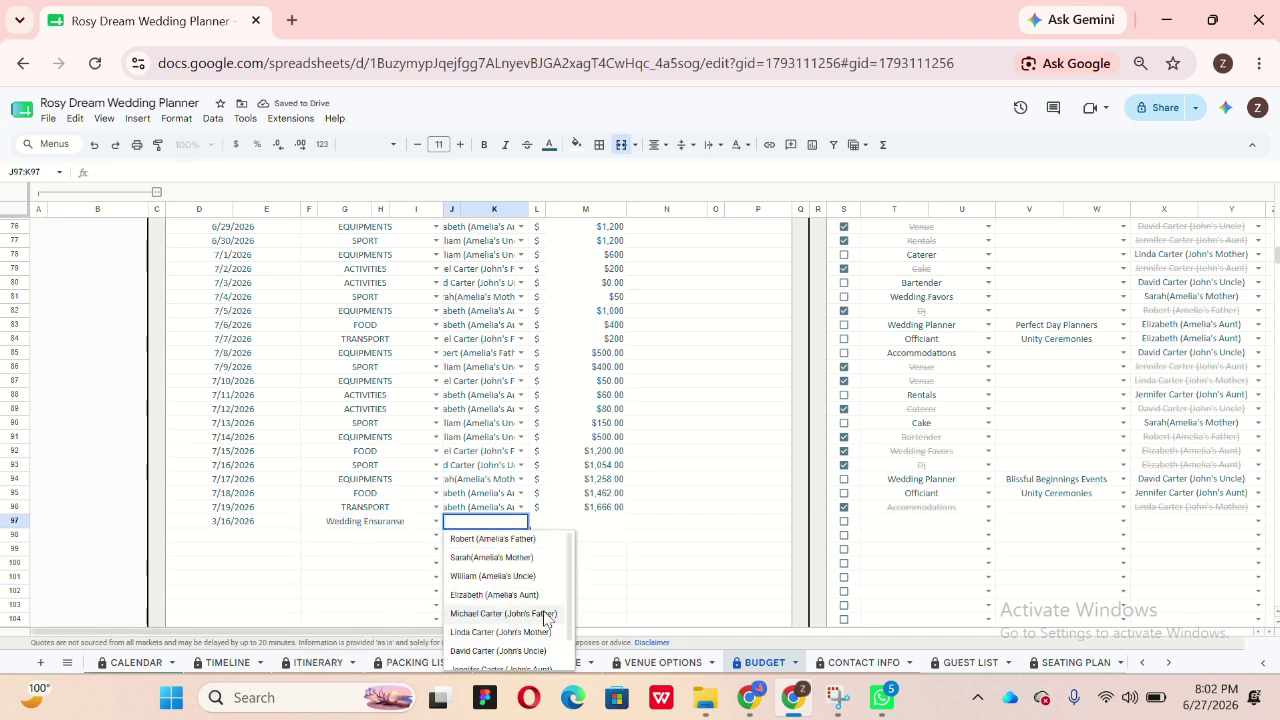
pyautogui.click(544, 614)
pyautogui.click(604, 530)
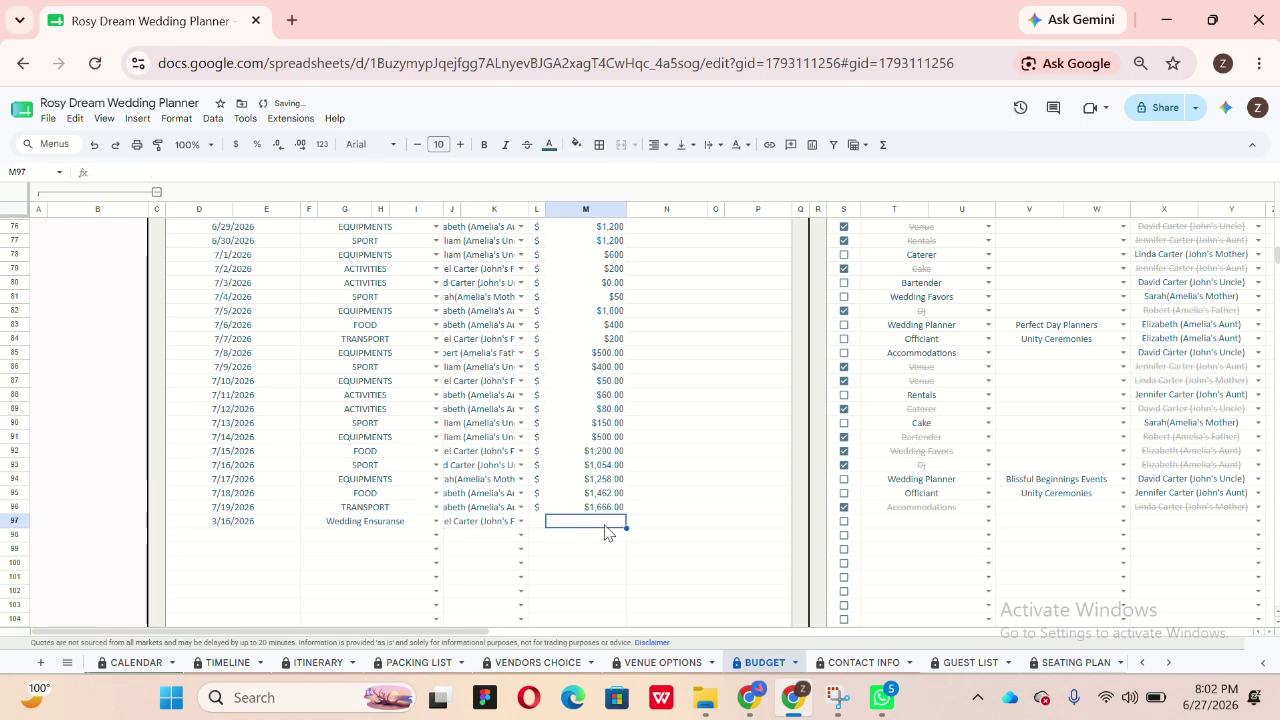
pyautogui.write('500')
pyautogui.press('Return')
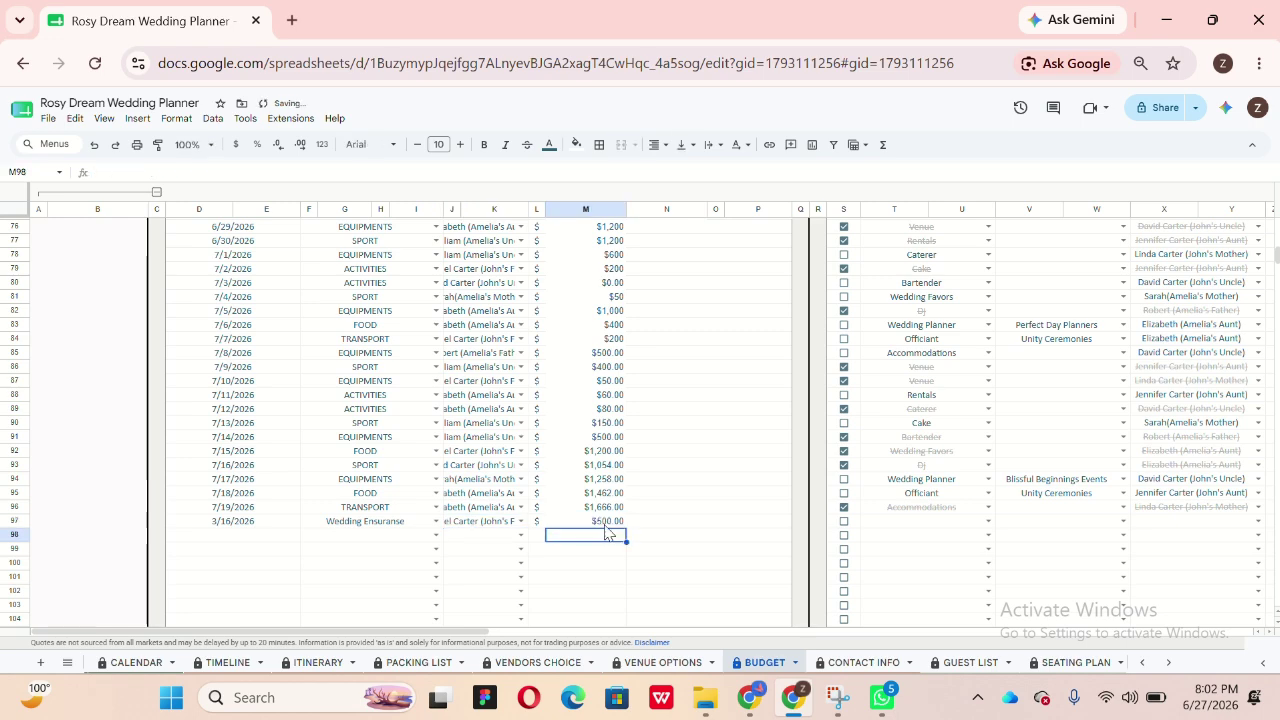
# Step: Check the expense category figures and budget summary, and look over the Expense Tracking amounts and the Vendors Payment Tracker columns
pyautogui.scroll(9, 604, 530)
pyautogui.hscroll(3, 604, 530)
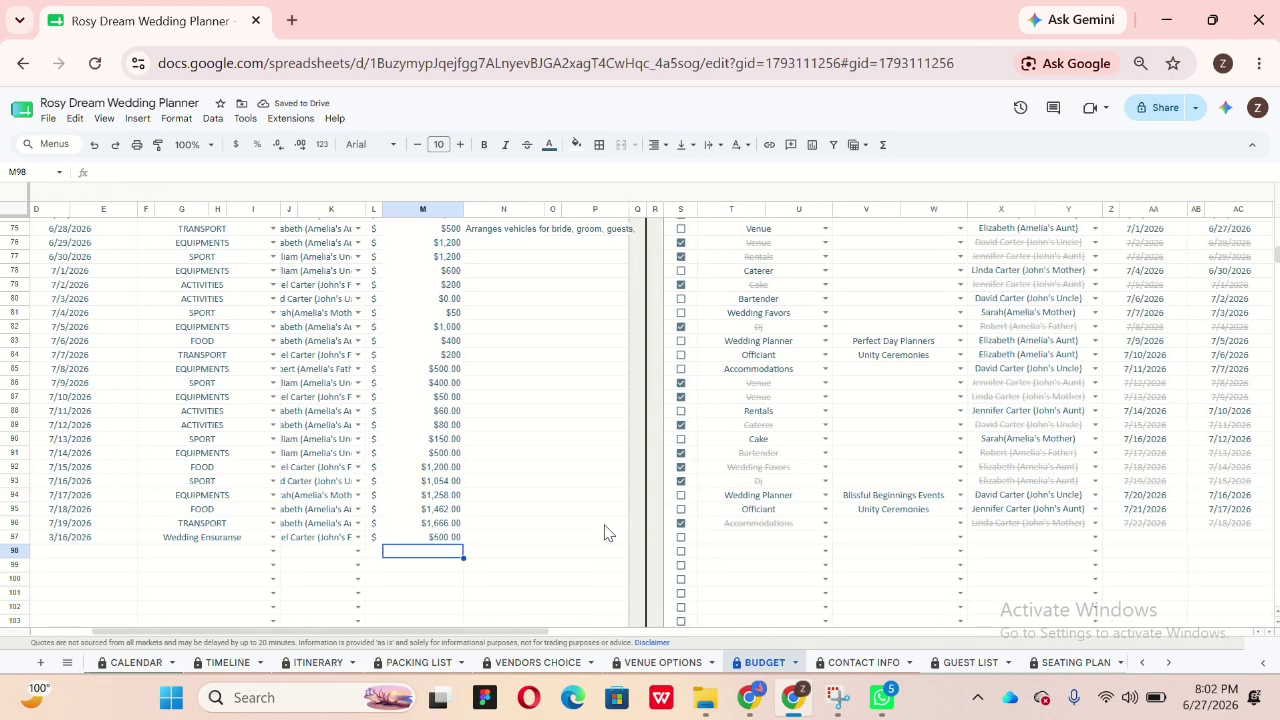
pyautogui.scroll(14, 604, 530)
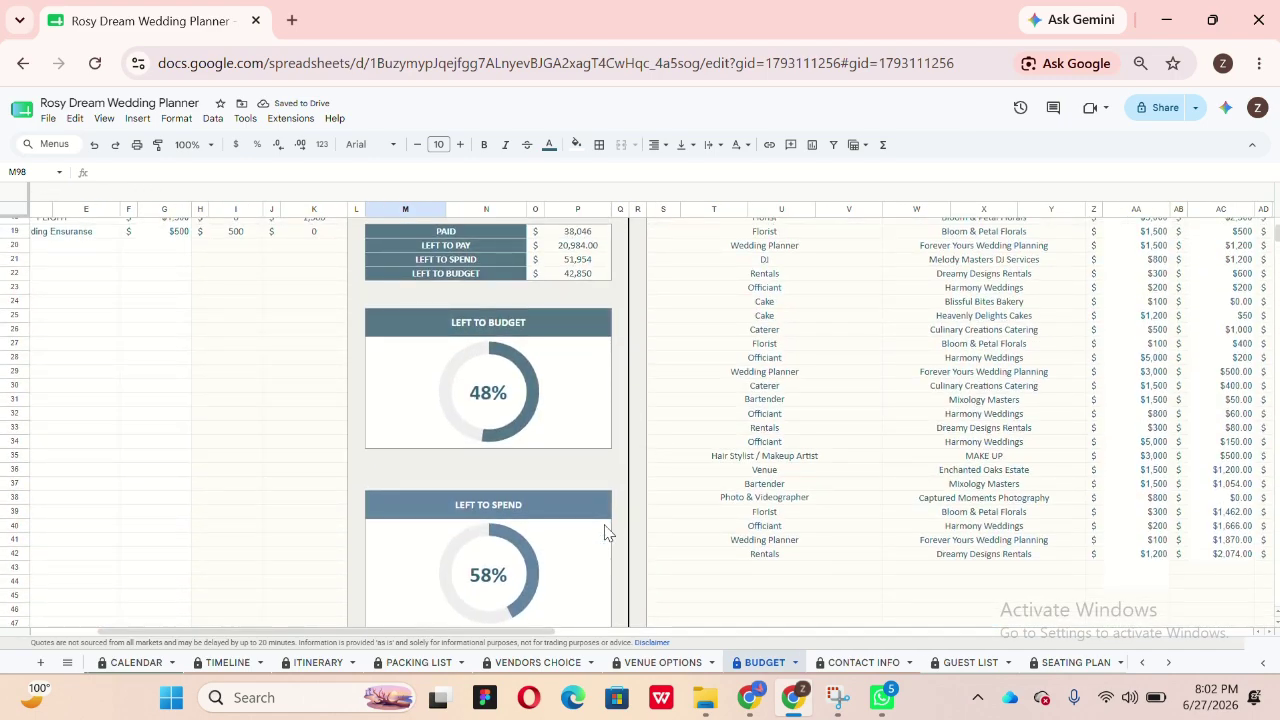
pyautogui.scroll(-20, 604, 532)
pyautogui.scroll(4, 604, 532)
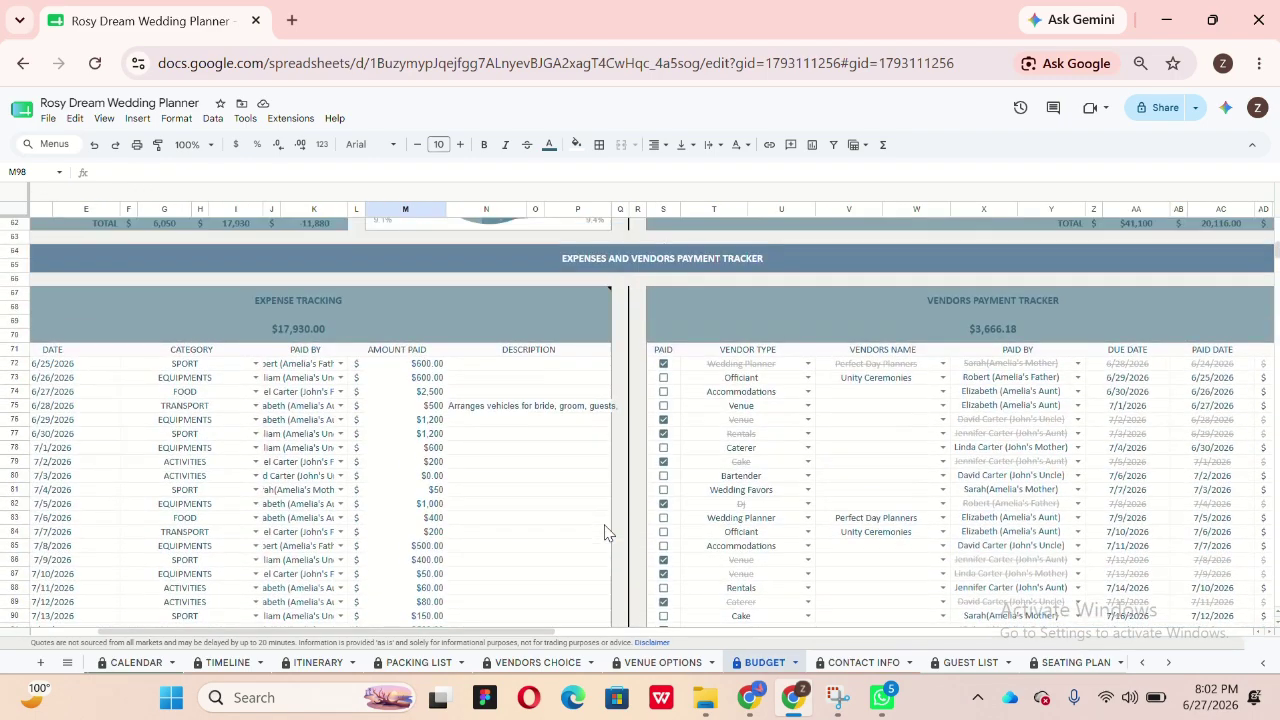
pyautogui.hscroll(3, 604, 532)
pyautogui.scroll(-3, 604, 532)
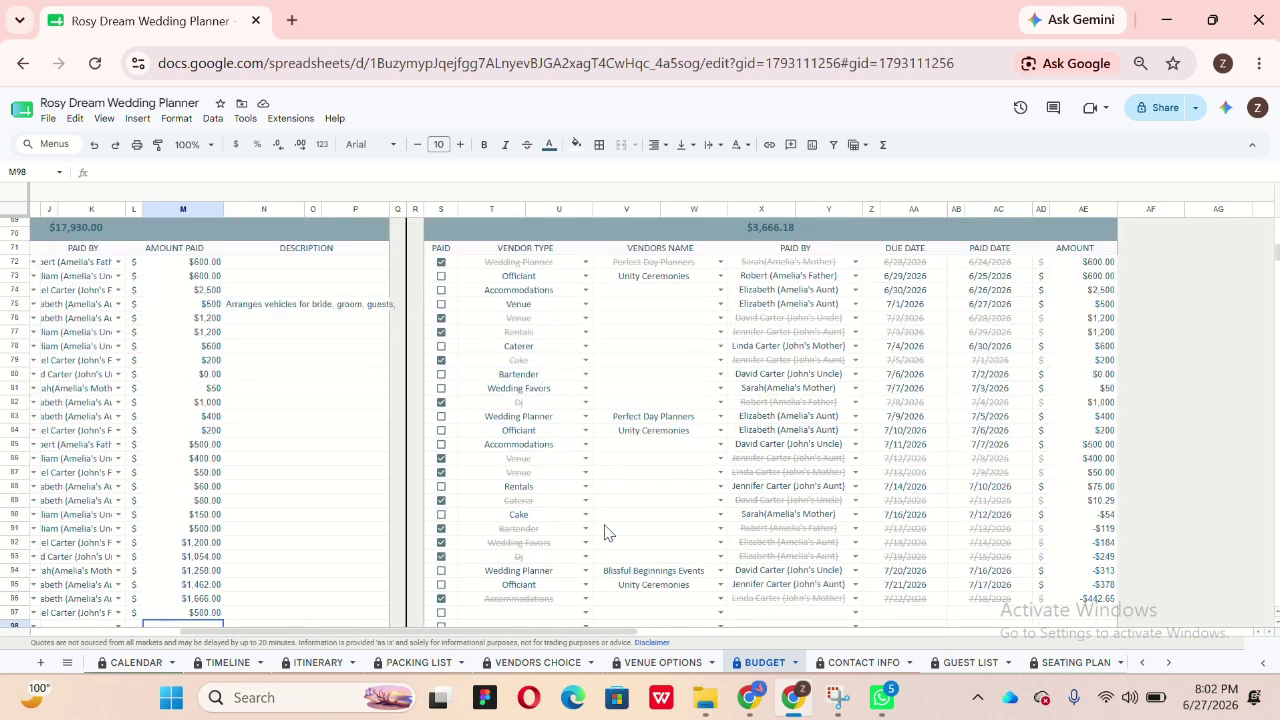
pyautogui.hscroll(-3, 604, 532)
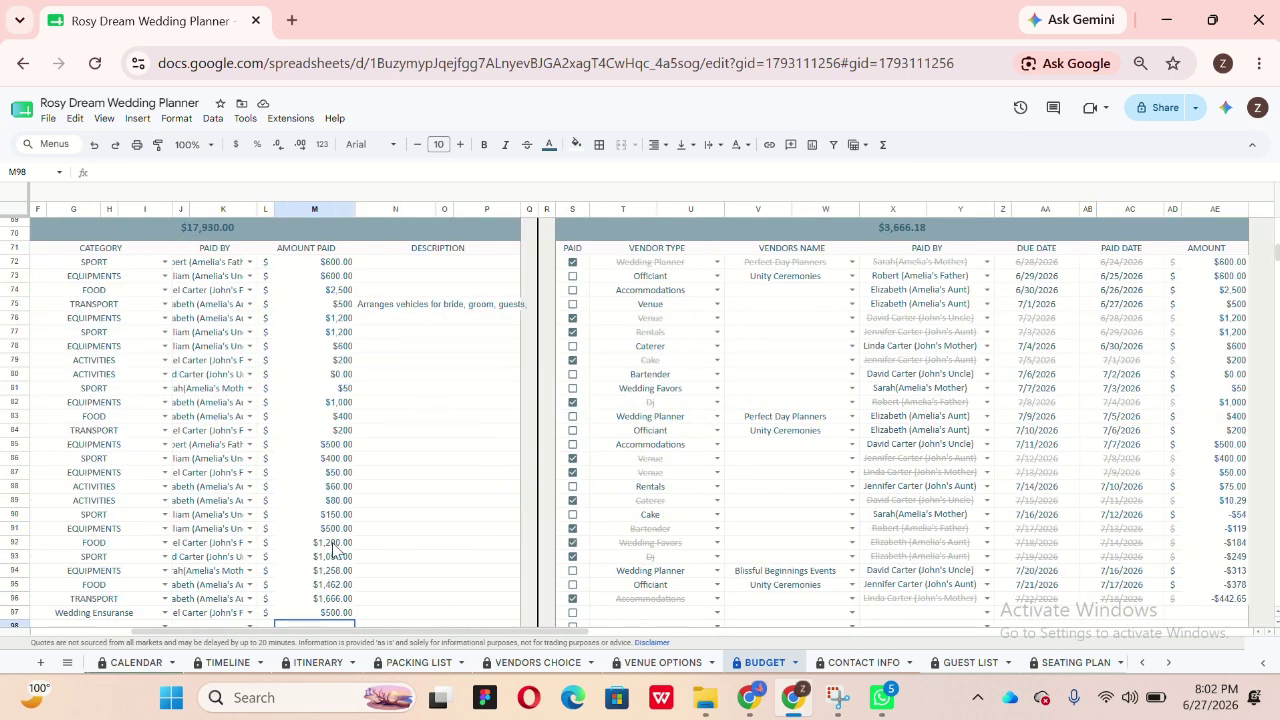
pyautogui.click(335, 556)
pyautogui.scroll(-1, 338, 556)
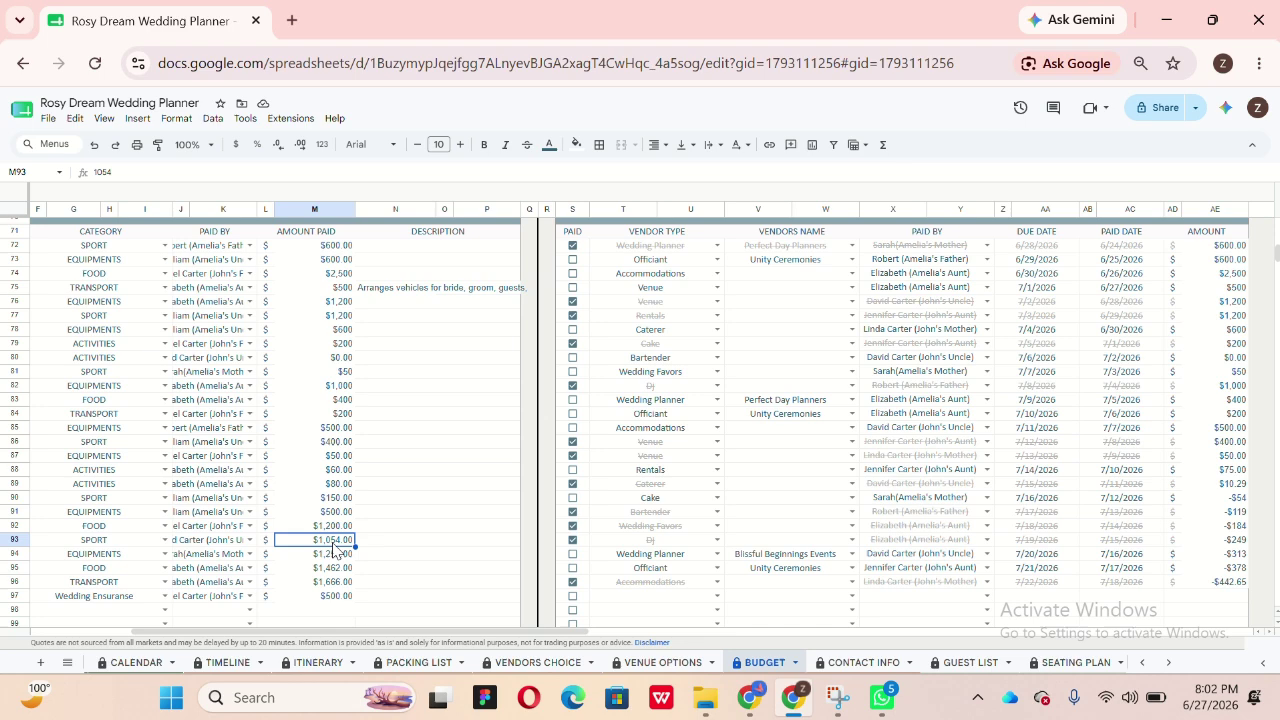
pyautogui.click(348, 598)
# Step: Set the vendor type to Photo & Videographer in the first empty row of the Vendors Payment Tracker
pyautogui.scroll(-3, 703, 468)
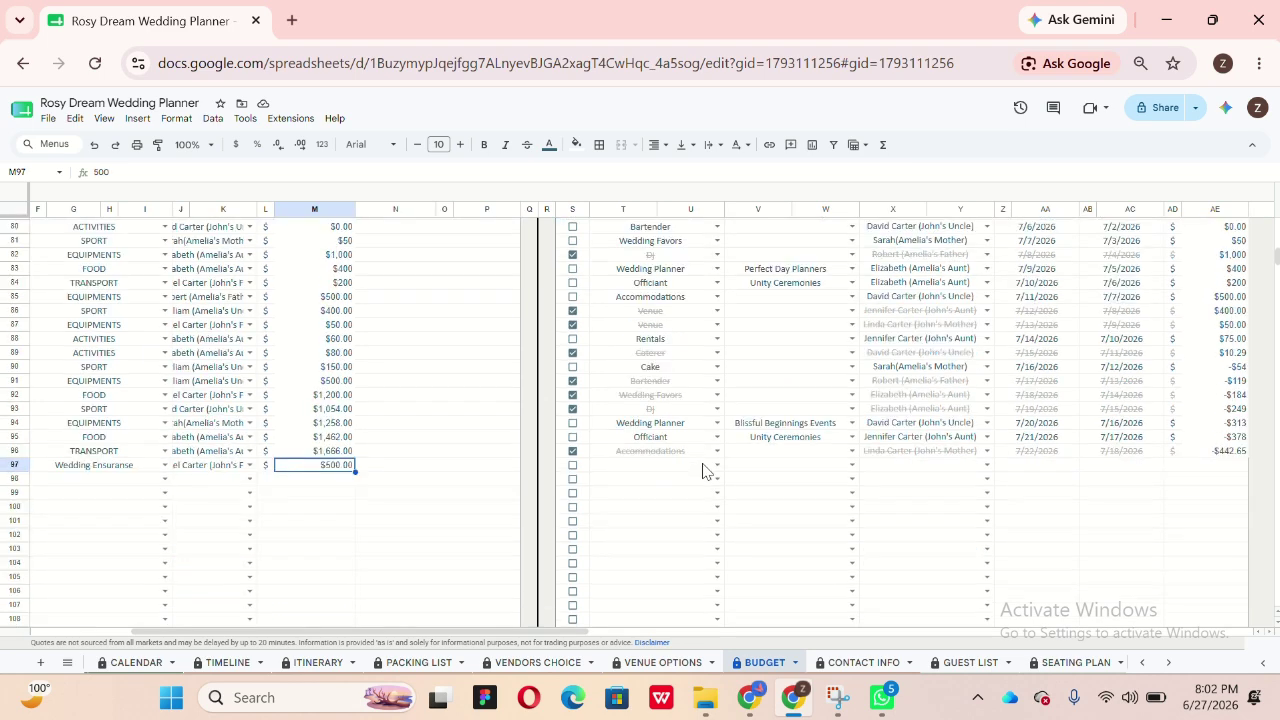
pyautogui.click(716, 465)
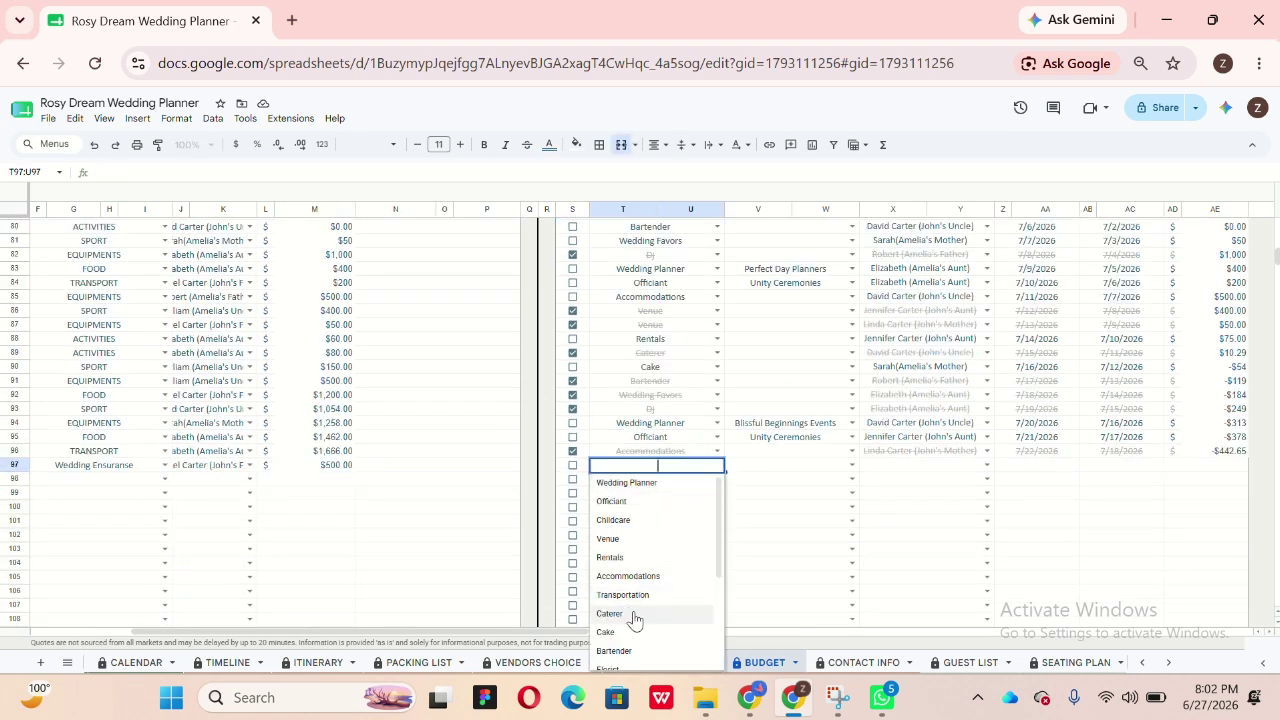
pyautogui.scroll(-3, 634, 620)
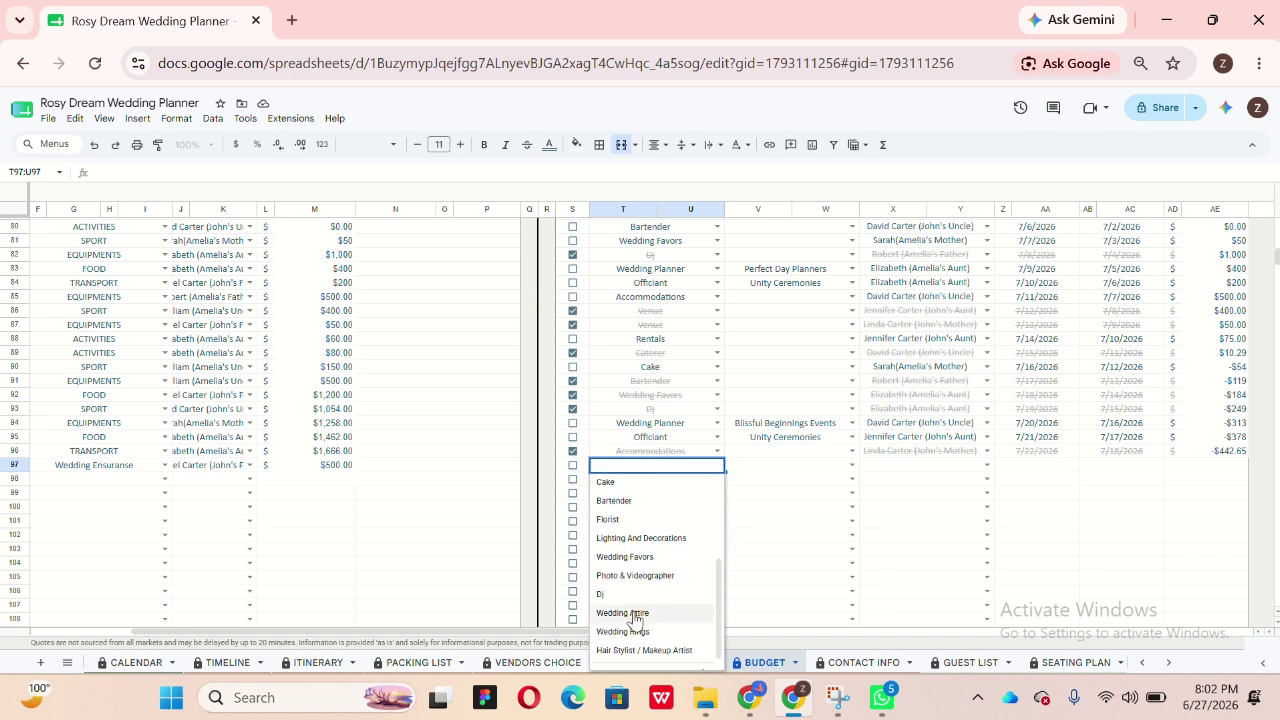
pyautogui.scroll(2, 615, 500)
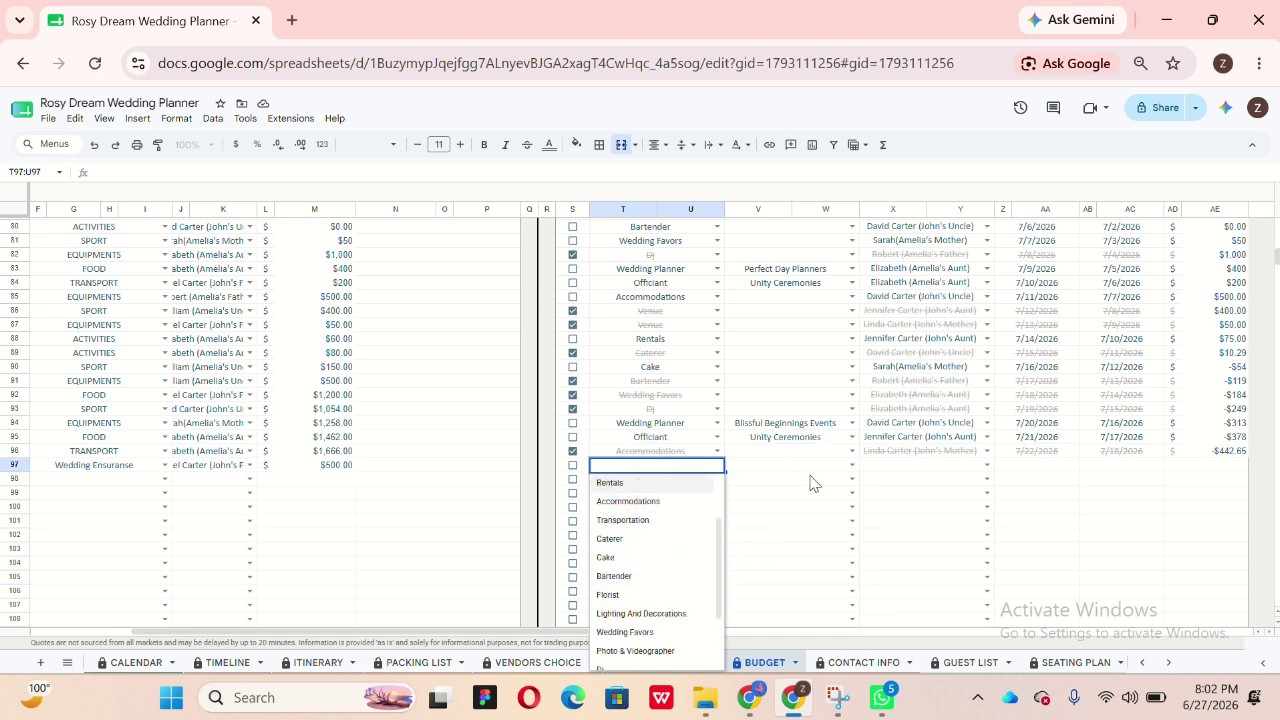
pyautogui.scroll(-3, 689, 557)
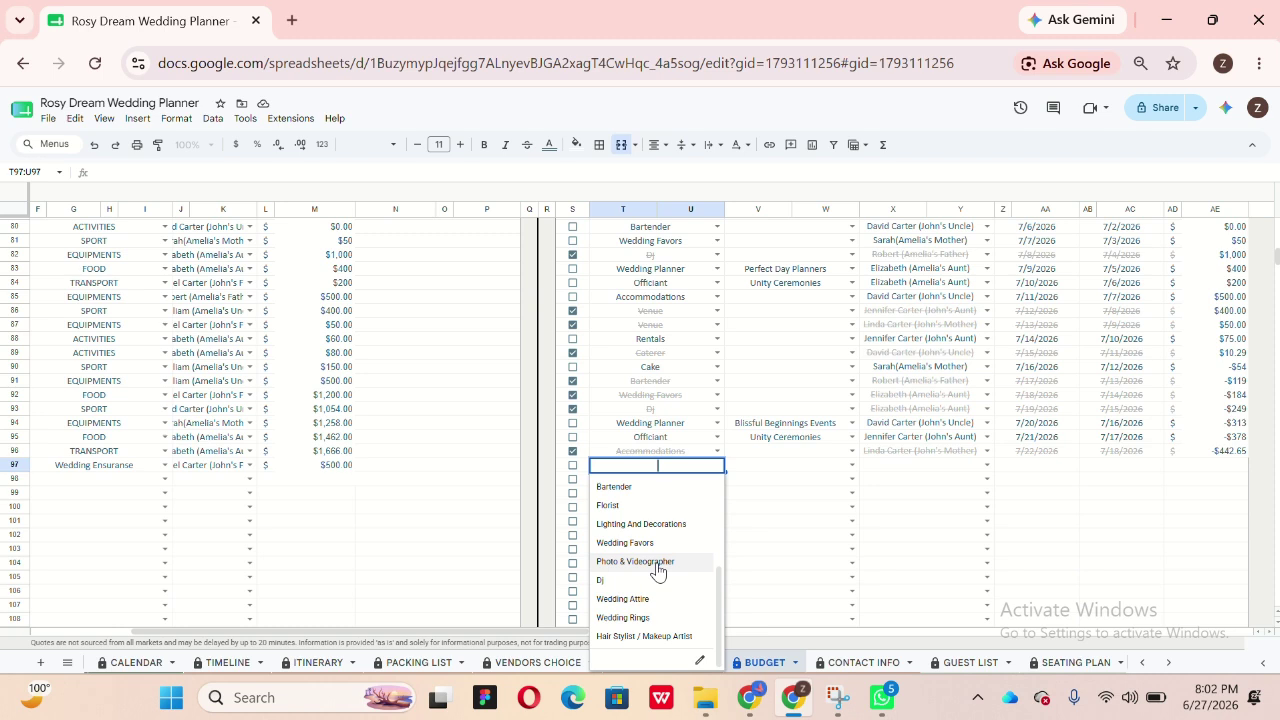
pyautogui.click(652, 562)
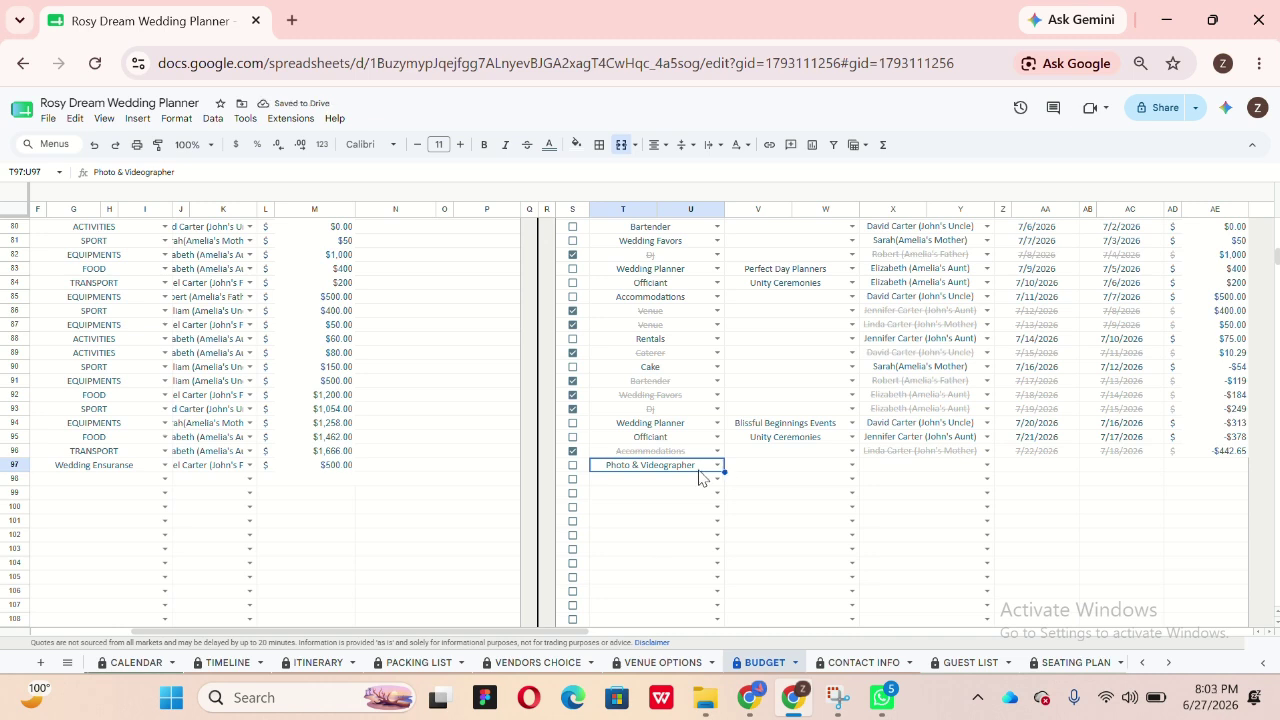
# Step: Set the vendor name of the new Photo & Videographer payment to Captured movement photography and the payer to the groom's uncle
pyautogui.click(852, 465)
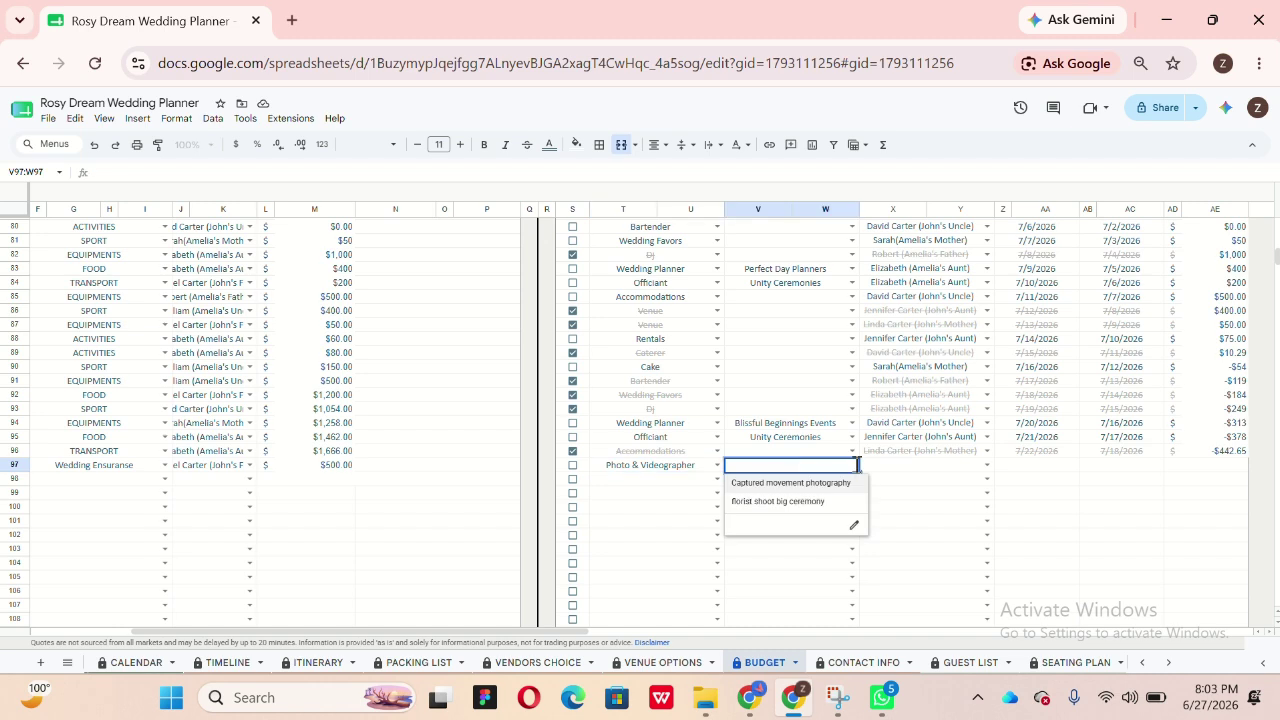
pyautogui.click(788, 484)
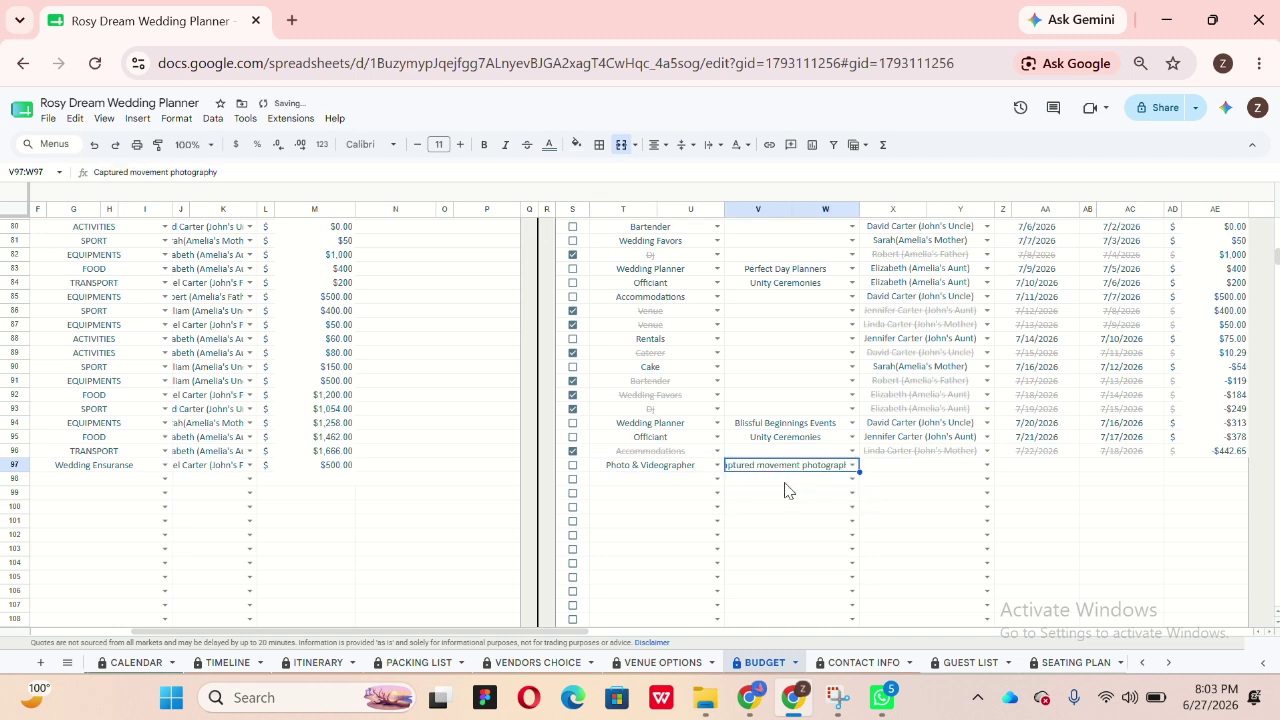
pyautogui.click(853, 465)
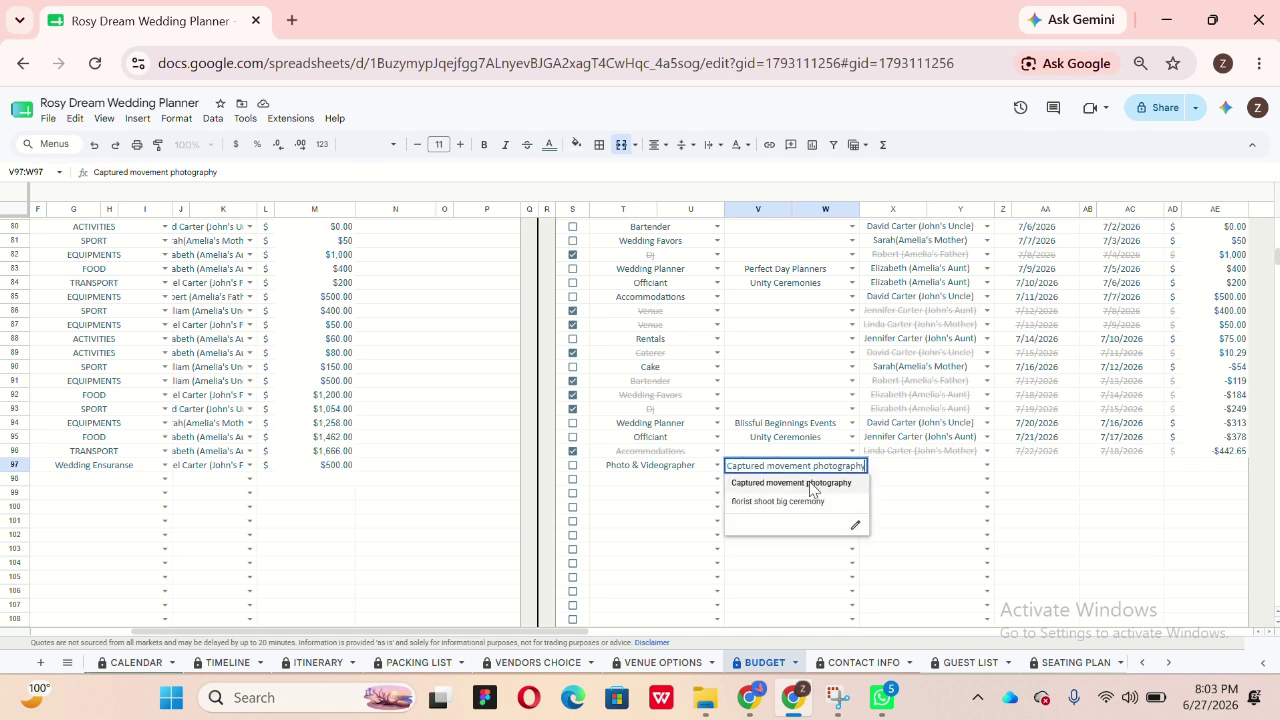
pyautogui.click(812, 484)
pyautogui.click(986, 466)
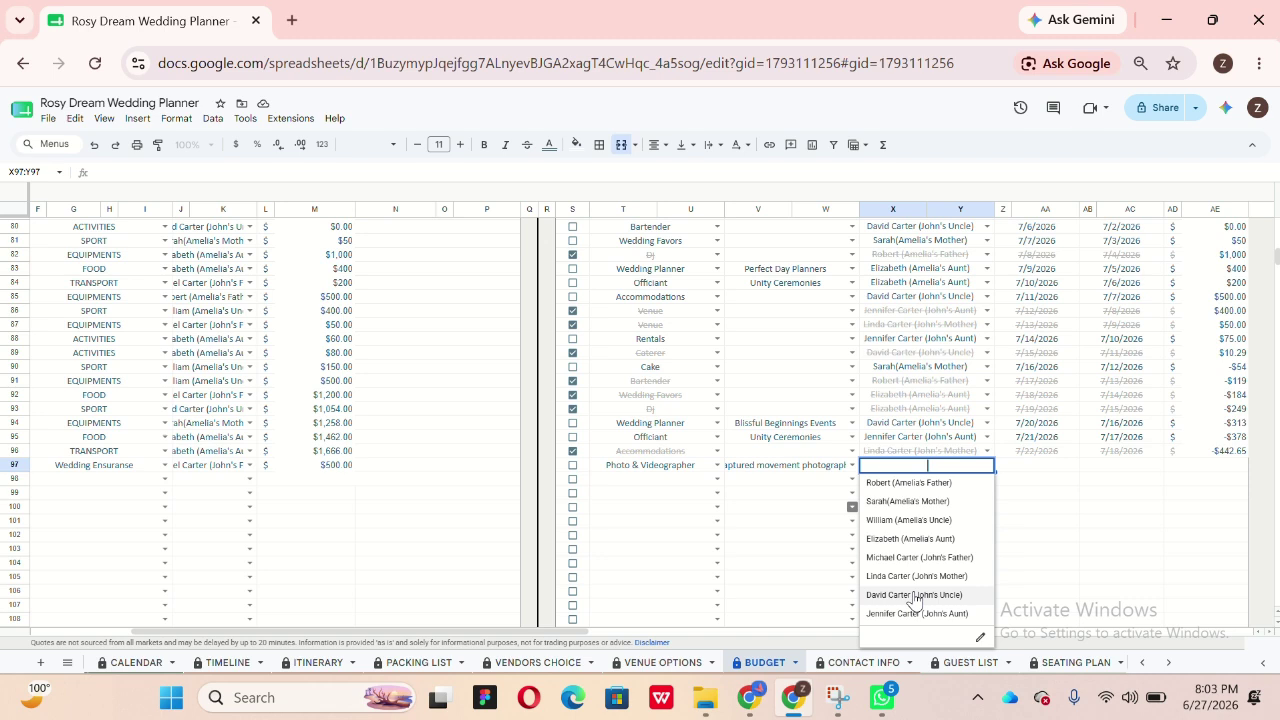
pyautogui.click(913, 596)
# Step: Enter 3/16/2026 as both due date and paid date of the Photo & Videographer payment, with an amount of 500.00
pyautogui.doubleClick(1056, 466)
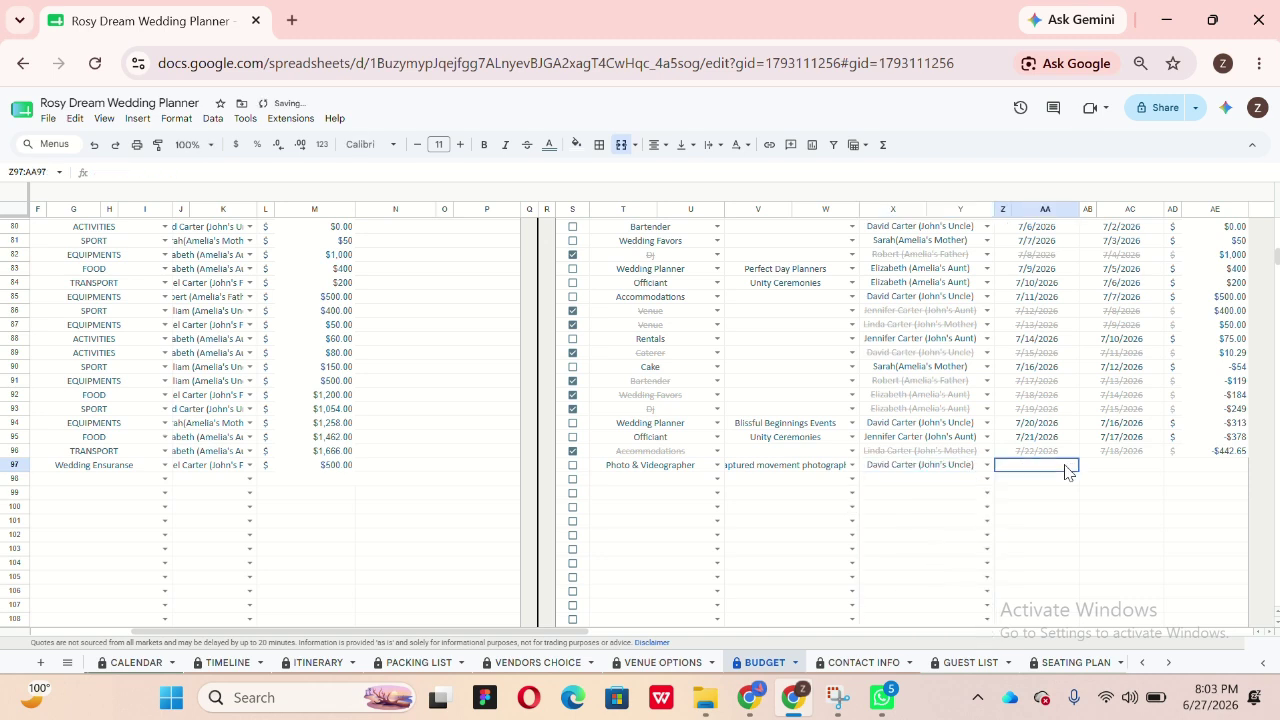
pyautogui.click(976, 584)
pyautogui.click(1126, 466)
pyautogui.doubleClick(1126, 466)
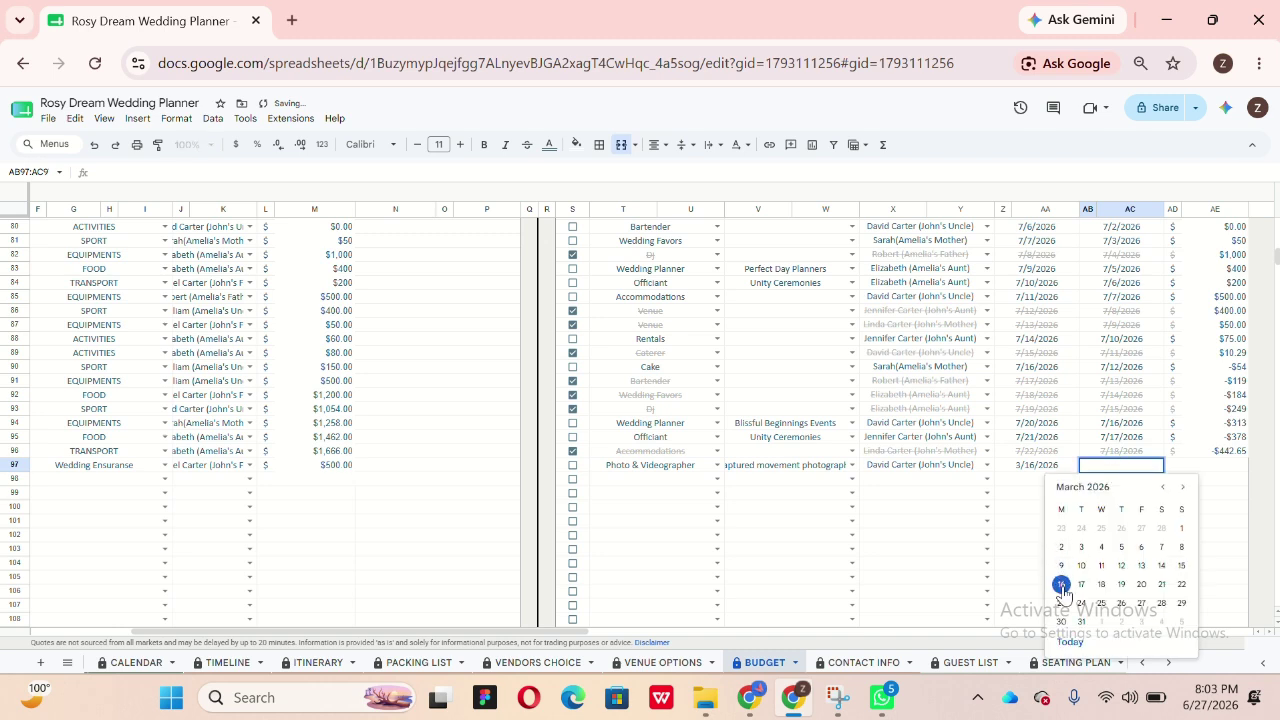
pyautogui.click(1063, 586)
pyautogui.click(1218, 466)
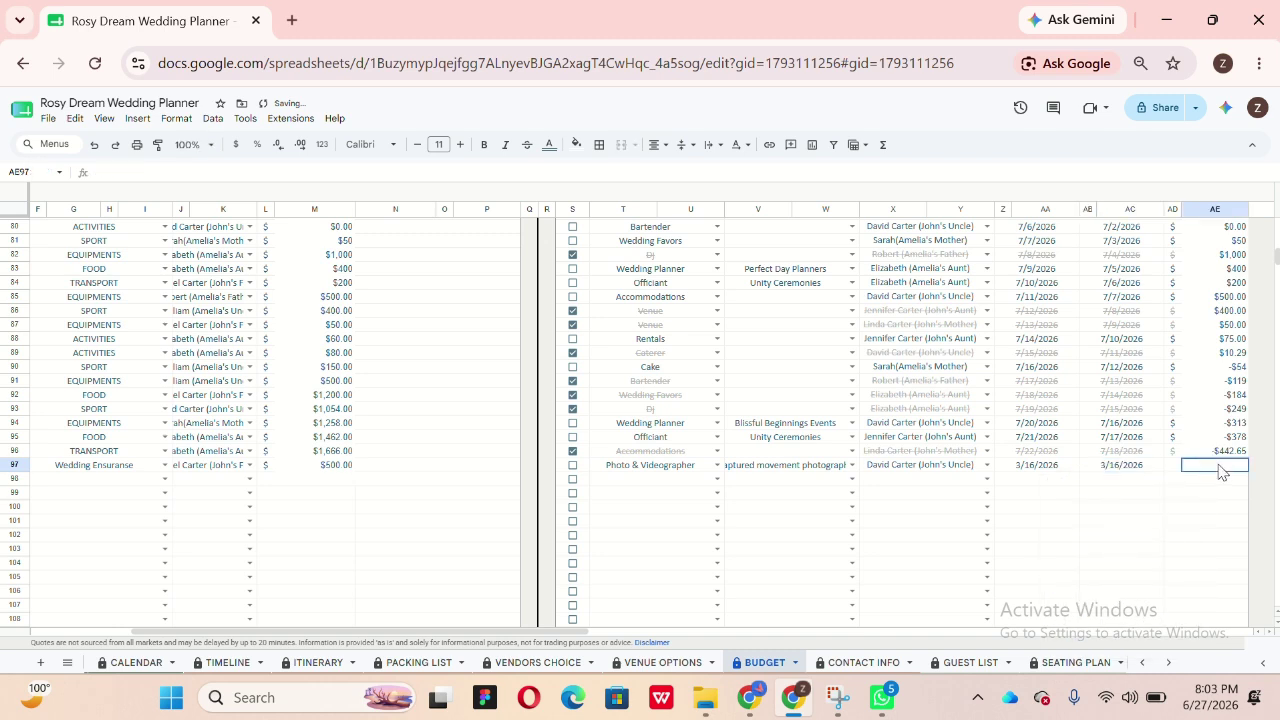
pyautogui.write('500.00')
pyautogui.press('Return')
# Step: Check the Photo & Videographer contract price and amount paid in the Vendors table, and mark the new Photo & Videographer payment as paid
pyautogui.hscroll(5, 1220, 470)
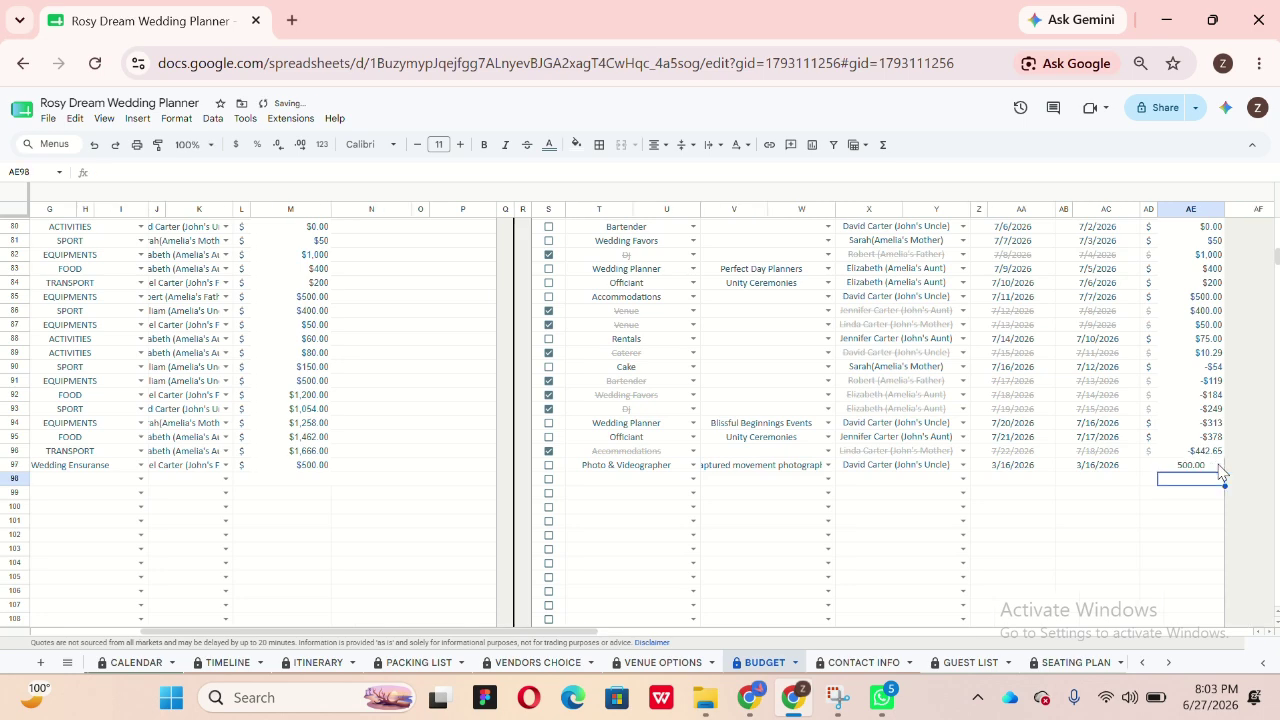
pyautogui.scroll(10, 1220, 470)
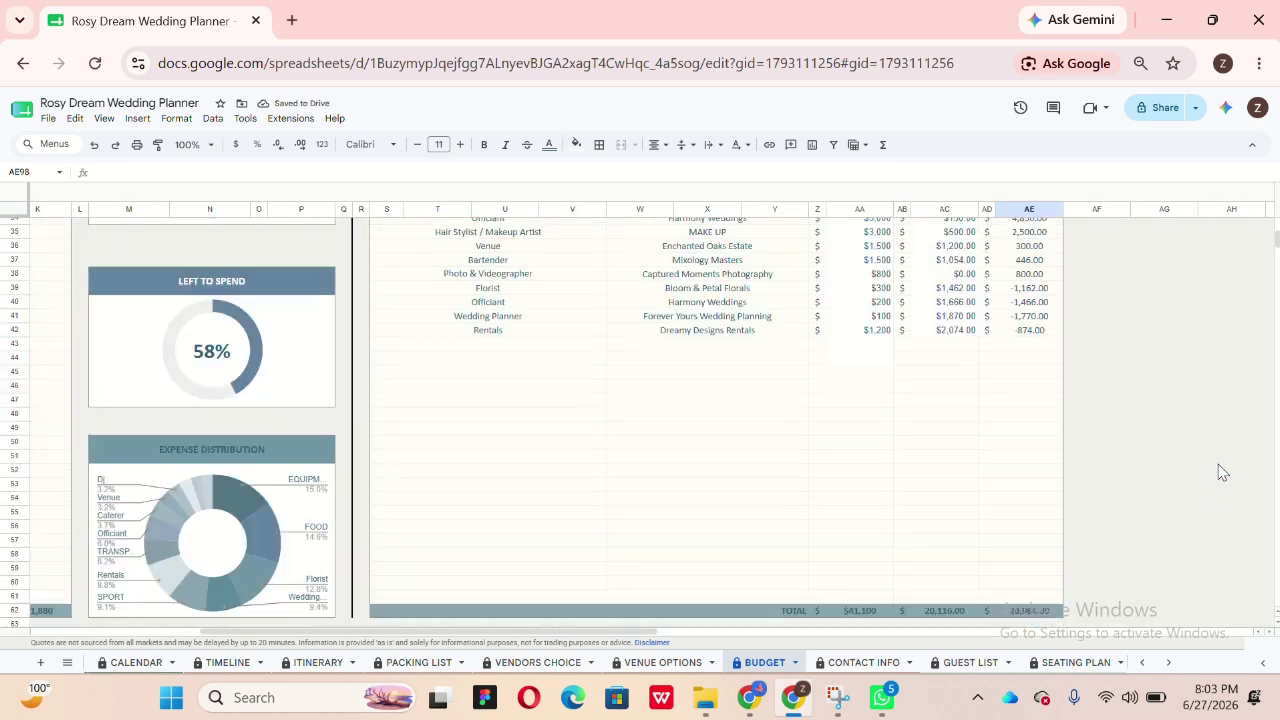
pyautogui.hscroll(-2, 1220, 470)
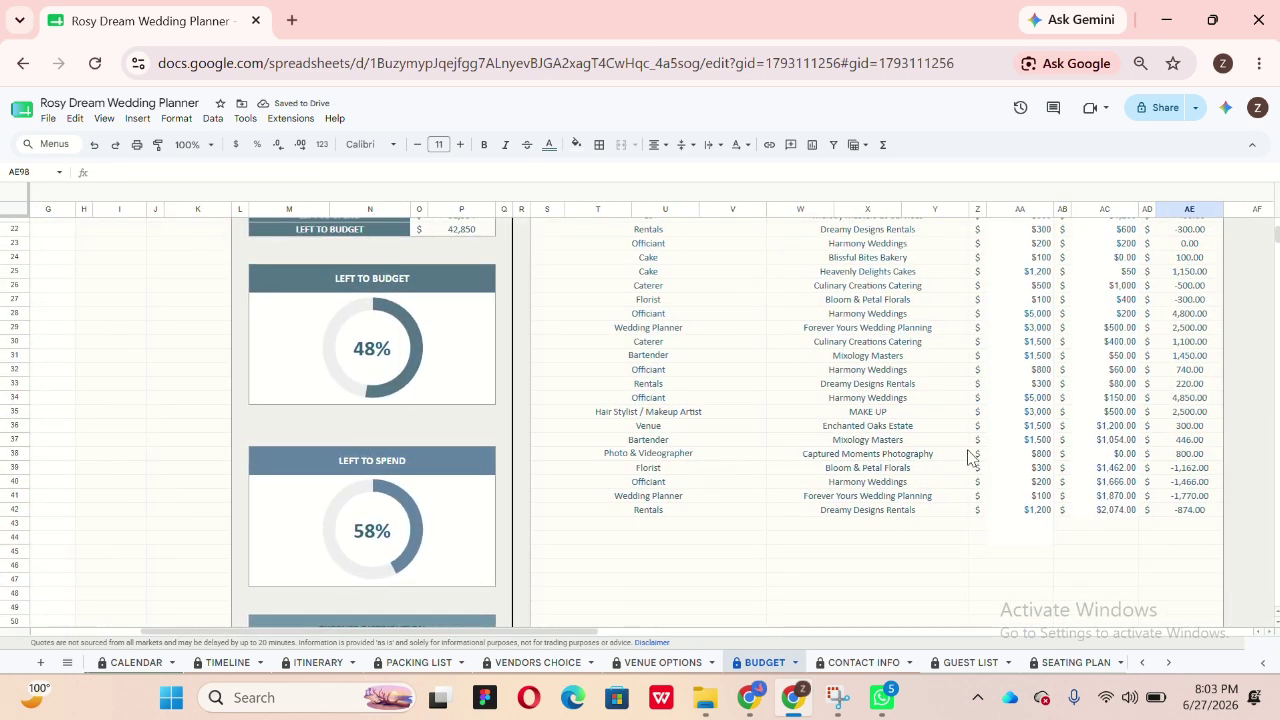
pyautogui.click(1050, 458)
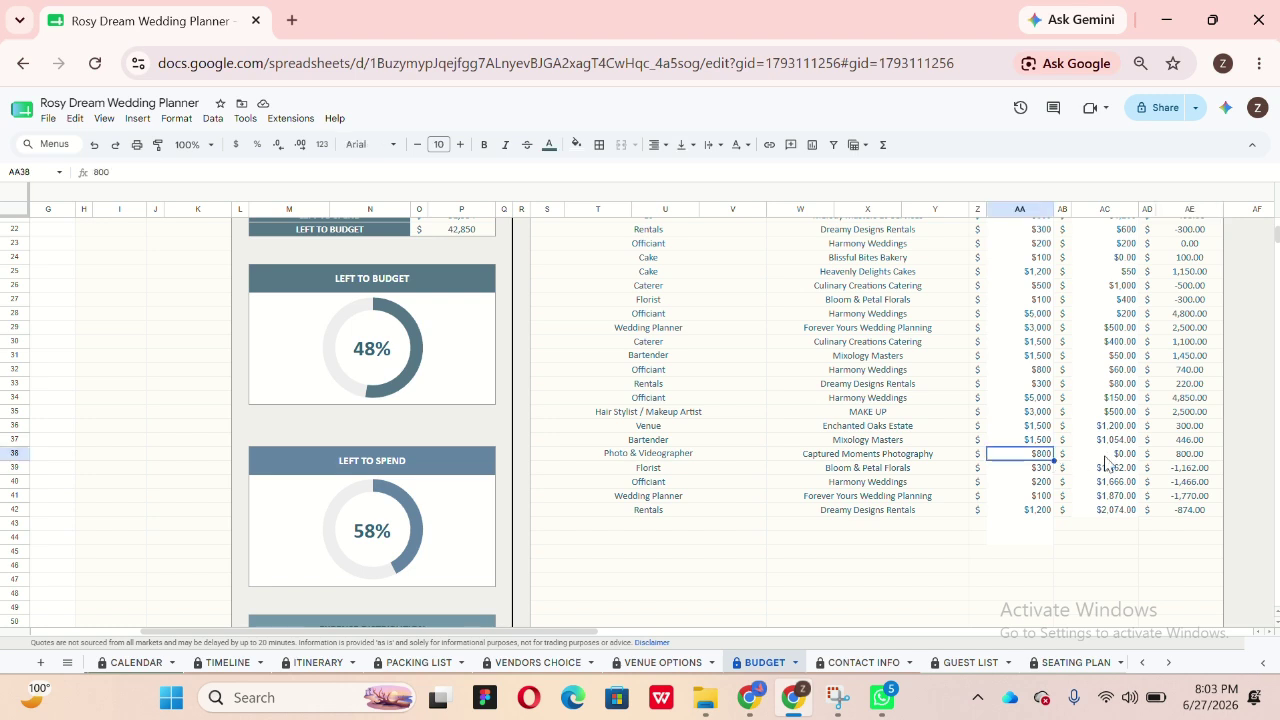
pyautogui.click(1108, 456)
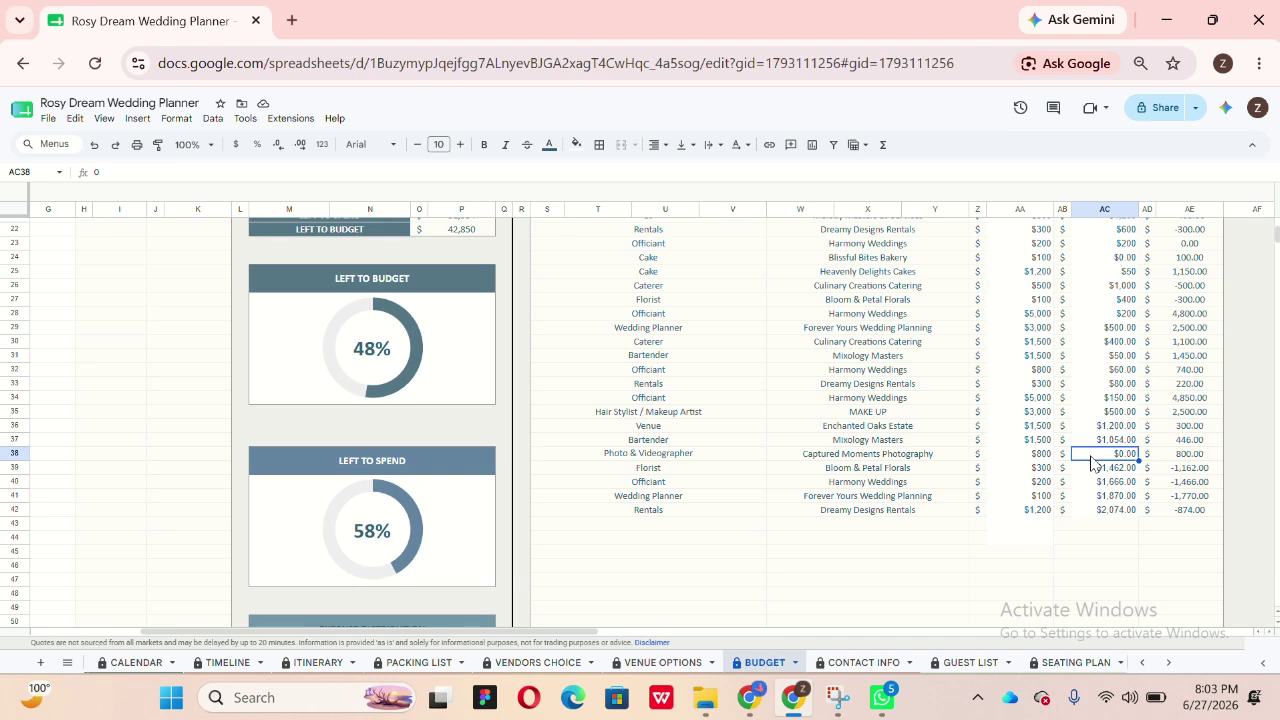
pyautogui.scroll(-10, 1092, 463)
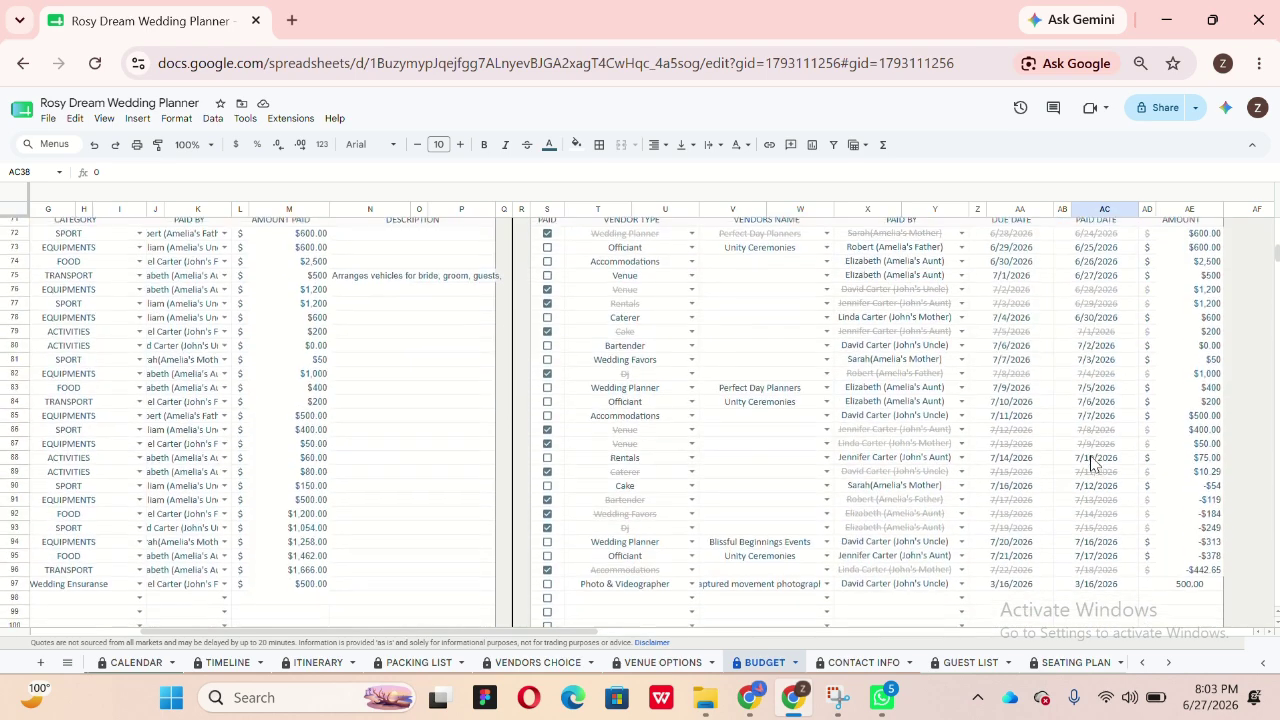
pyautogui.click(547, 566)
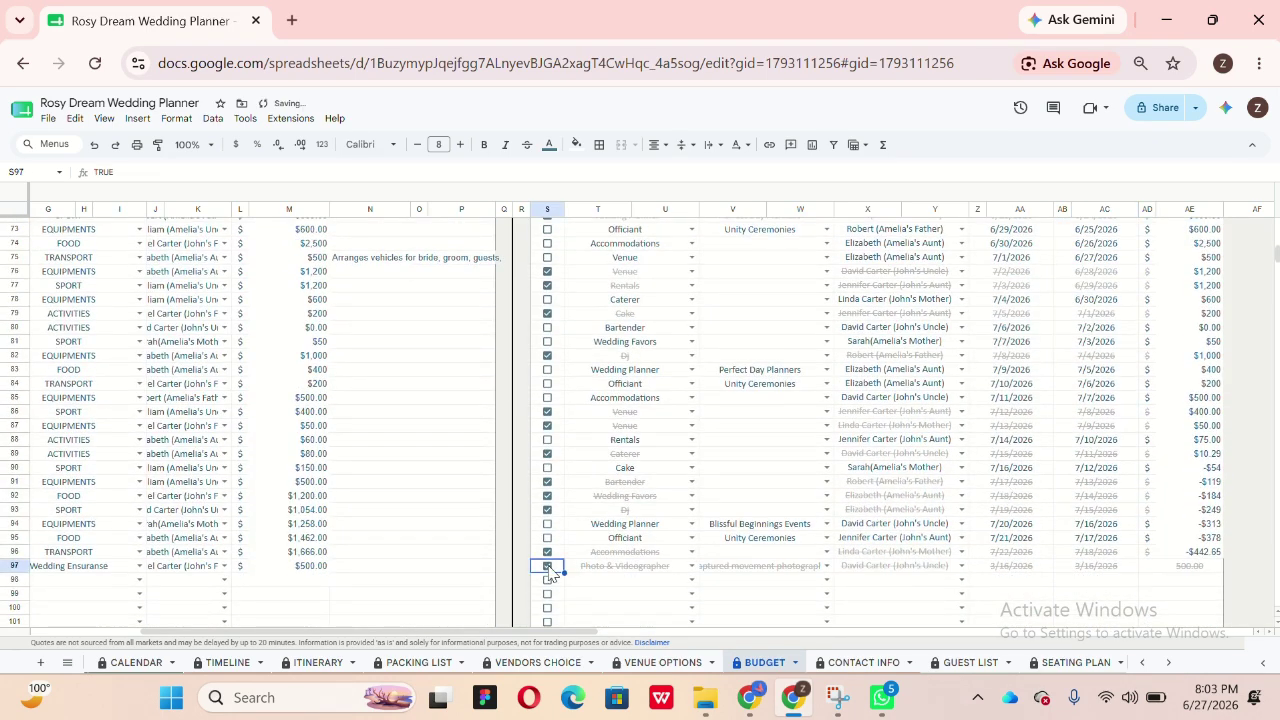
# Step: Examine the Vendors table, the budget summary, and the Vendors Contract Price chart with its Vendors Chart View list
pyautogui.scroll(10, 791, 340)
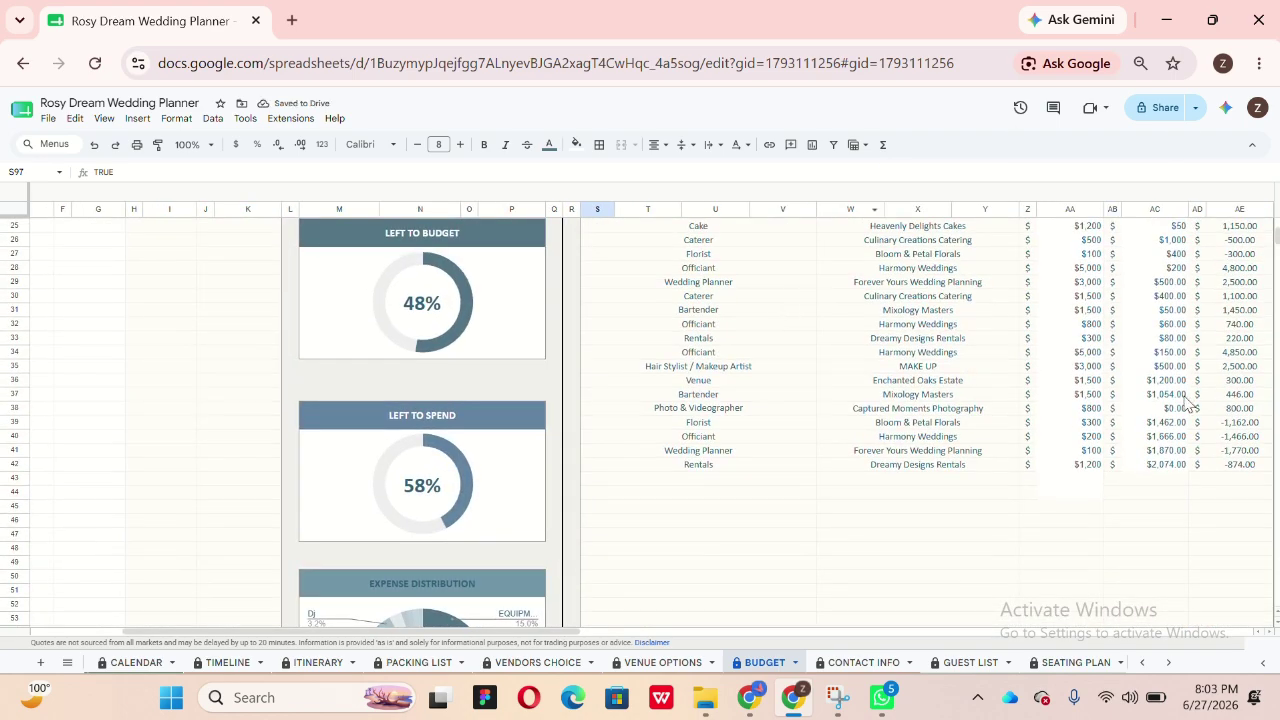
pyautogui.scroll(5, 1134, 395)
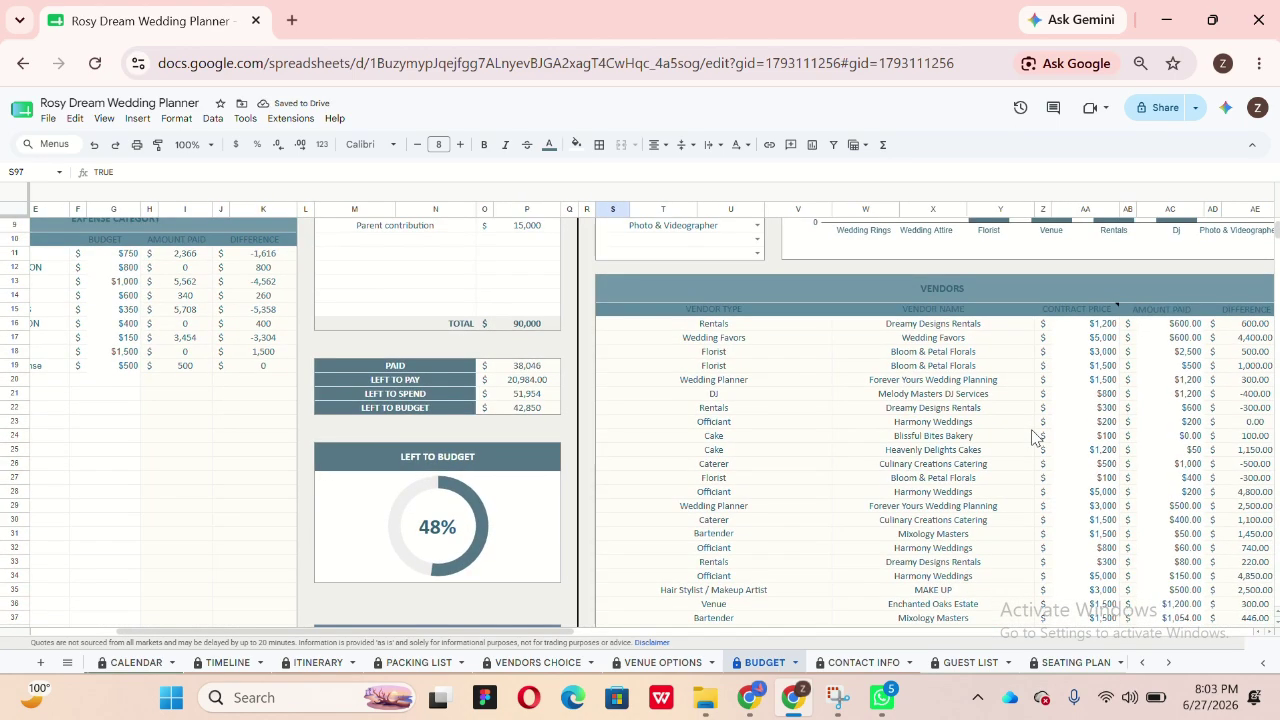
pyautogui.hscroll(3, 1034, 437)
pyautogui.scroll(-6, 1034, 437)
pyautogui.scroll(1, 1025, 443)
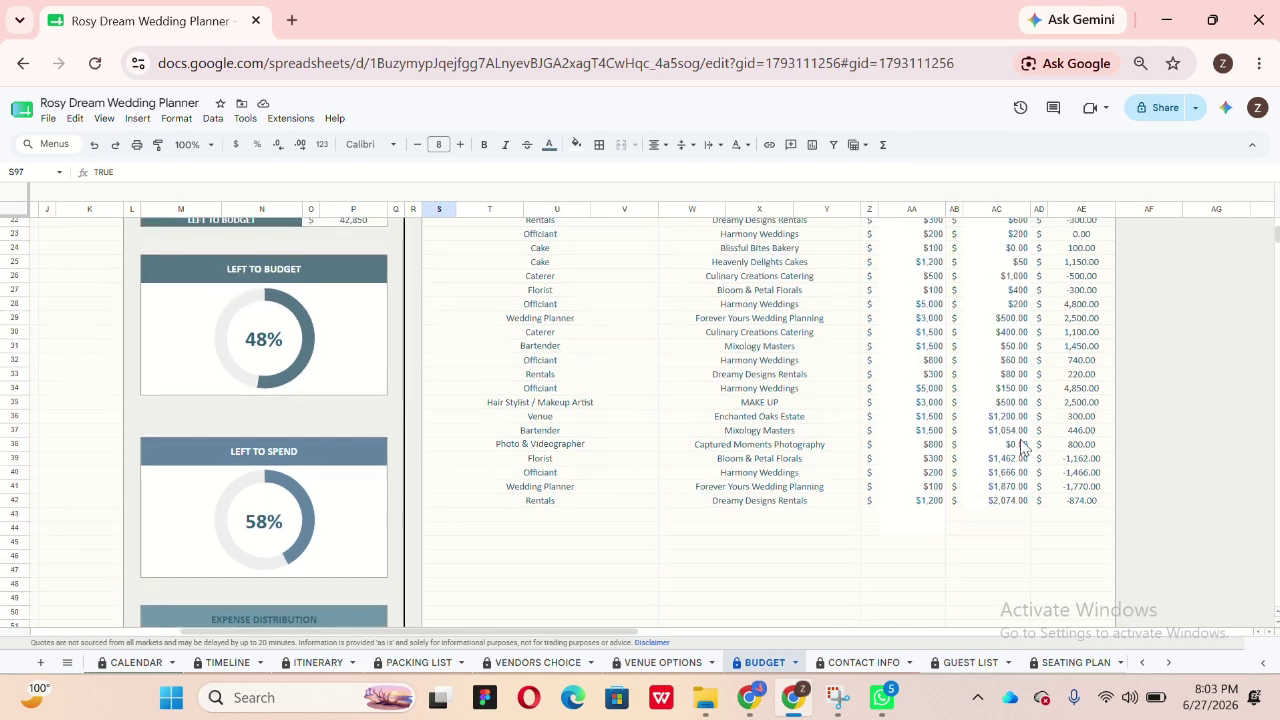
pyautogui.scroll(7, 820, 523)
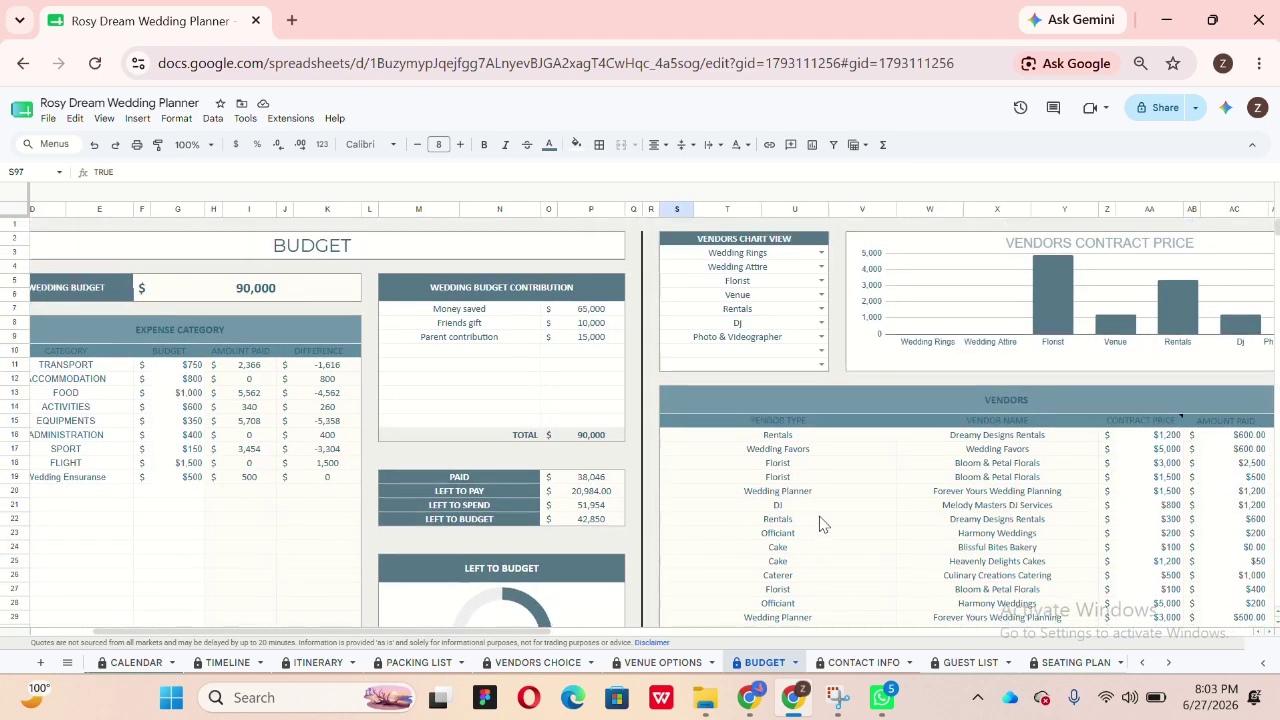
pyautogui.hscroll(-3, 820, 523)
pyautogui.hscroll(4, 820, 523)
pyautogui.click(698, 245)
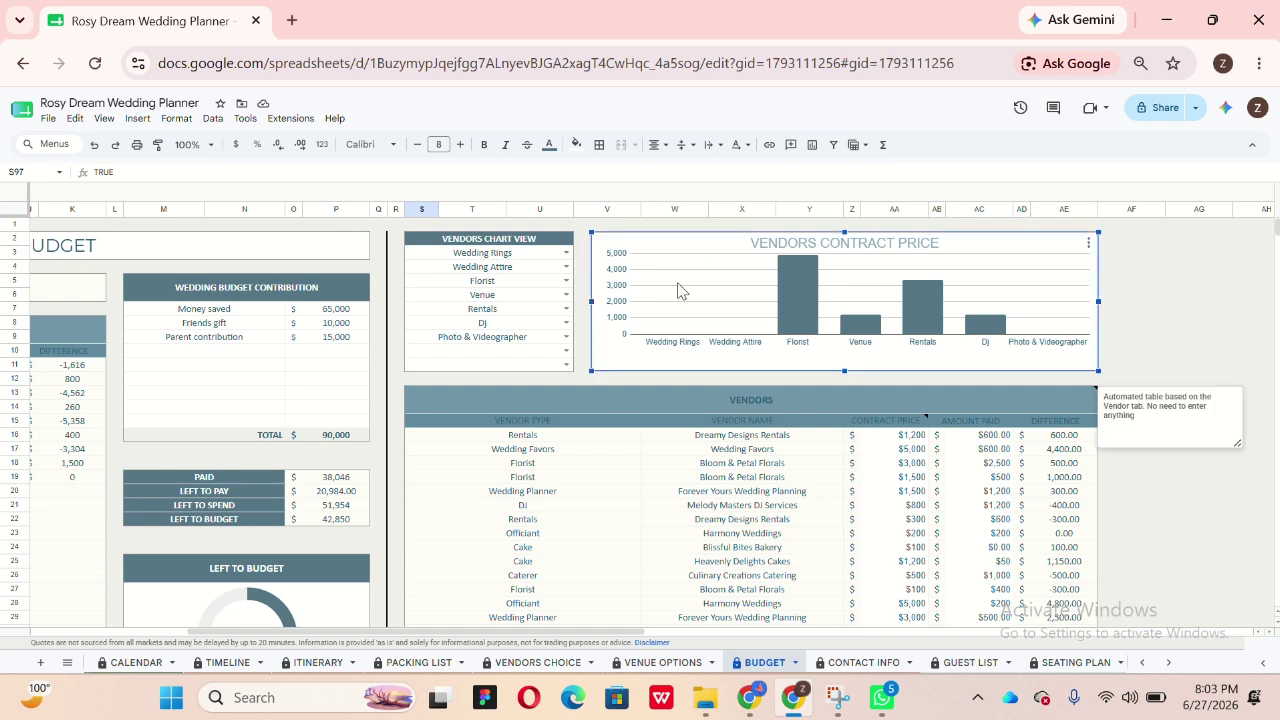
pyautogui.click(530, 238)
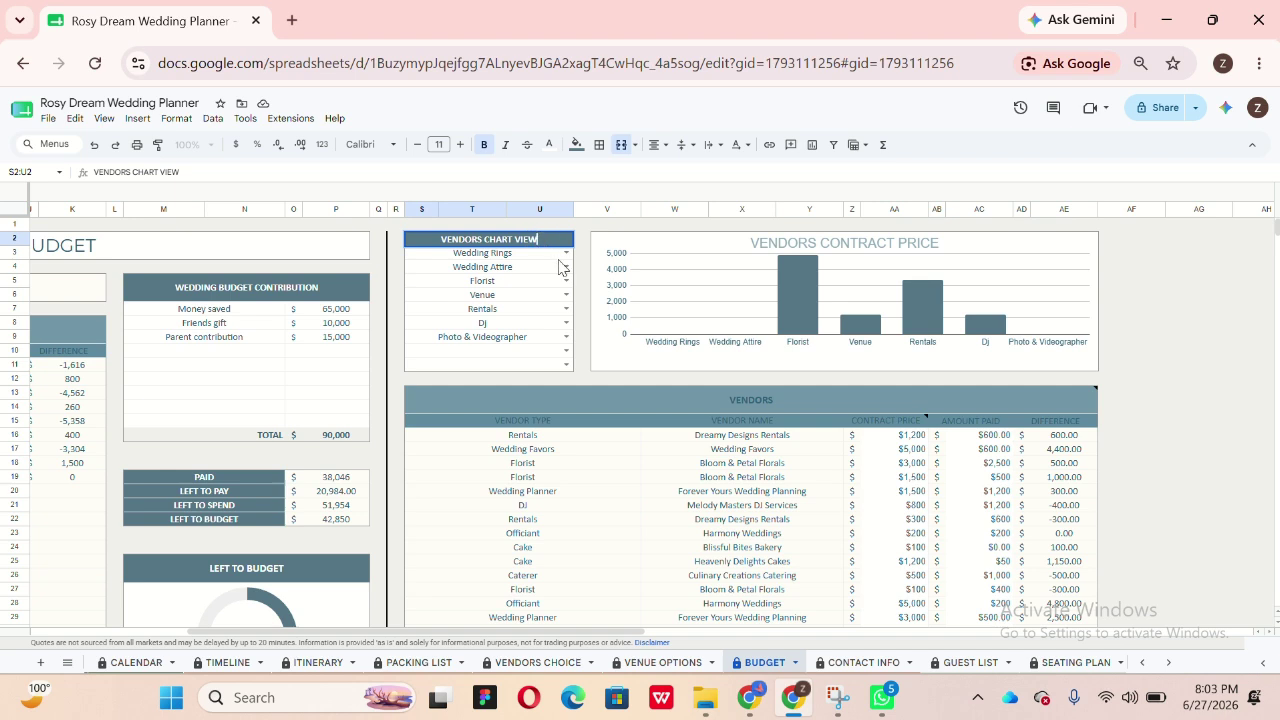
# Step: Try Childcare and Lighting And Decorations as the first vendor type in the Vendors Chart View list
pyautogui.click(566, 254)
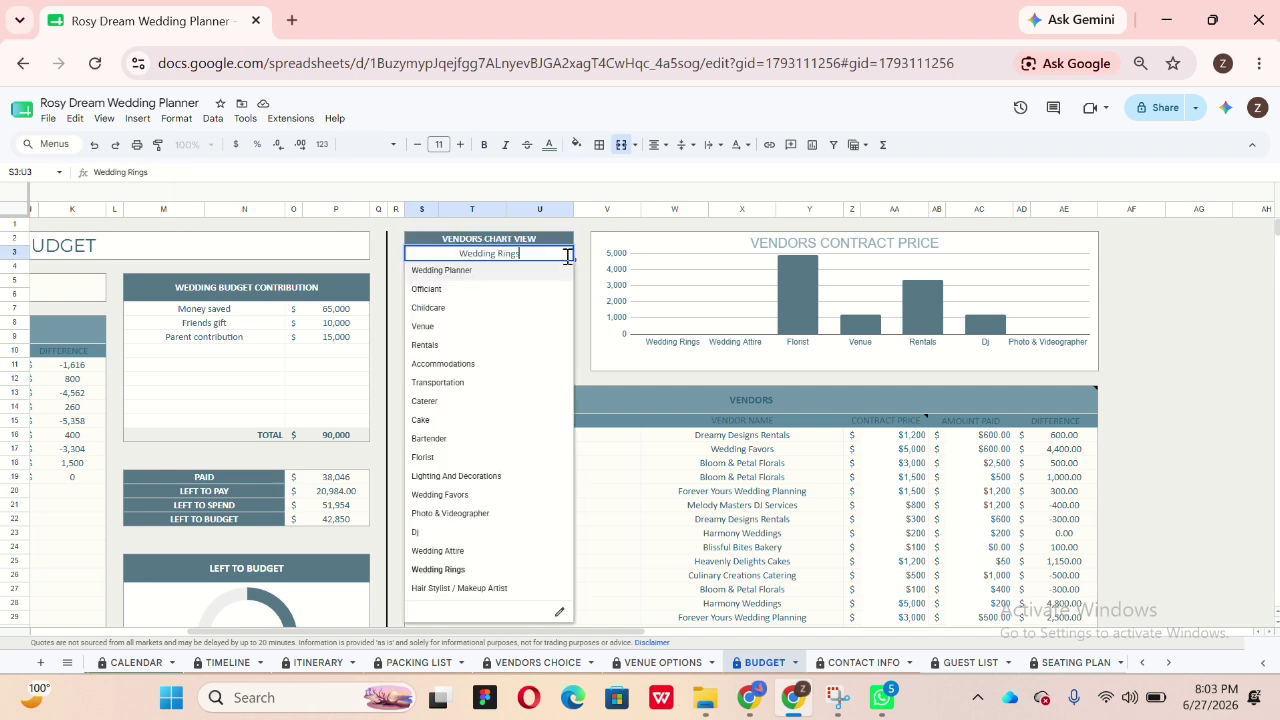
pyautogui.click(501, 309)
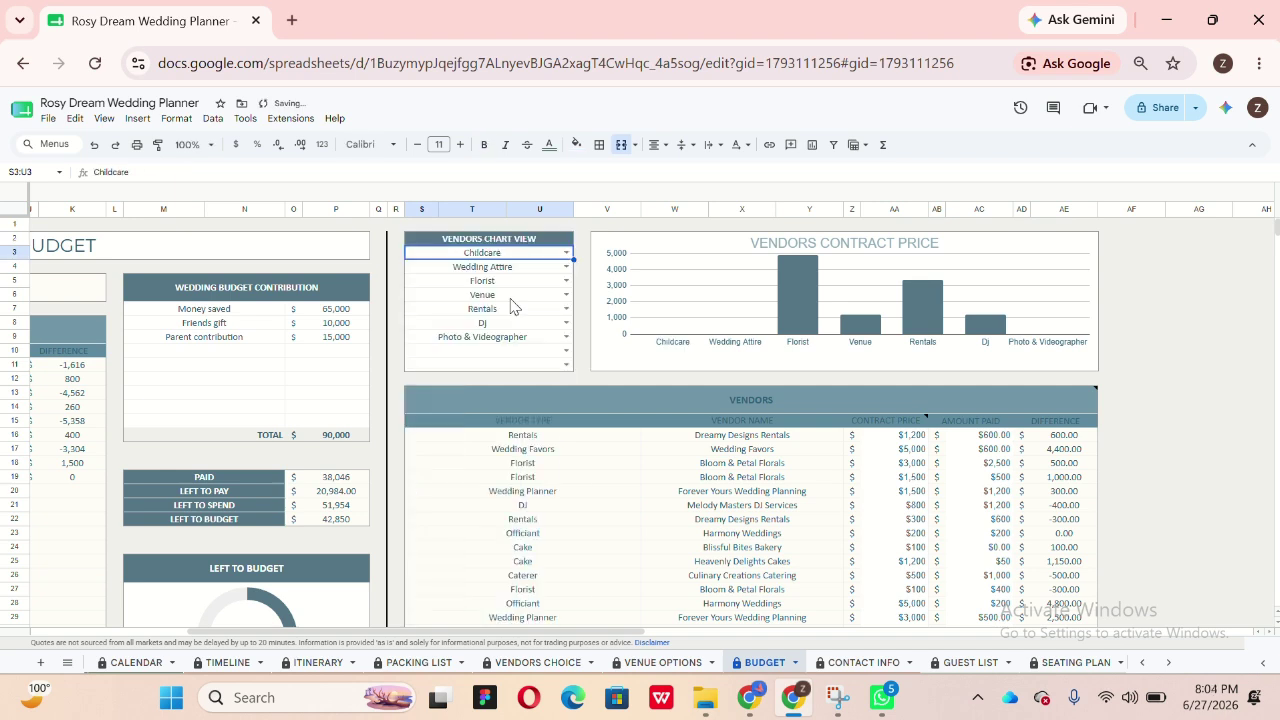
pyautogui.click(566, 254)
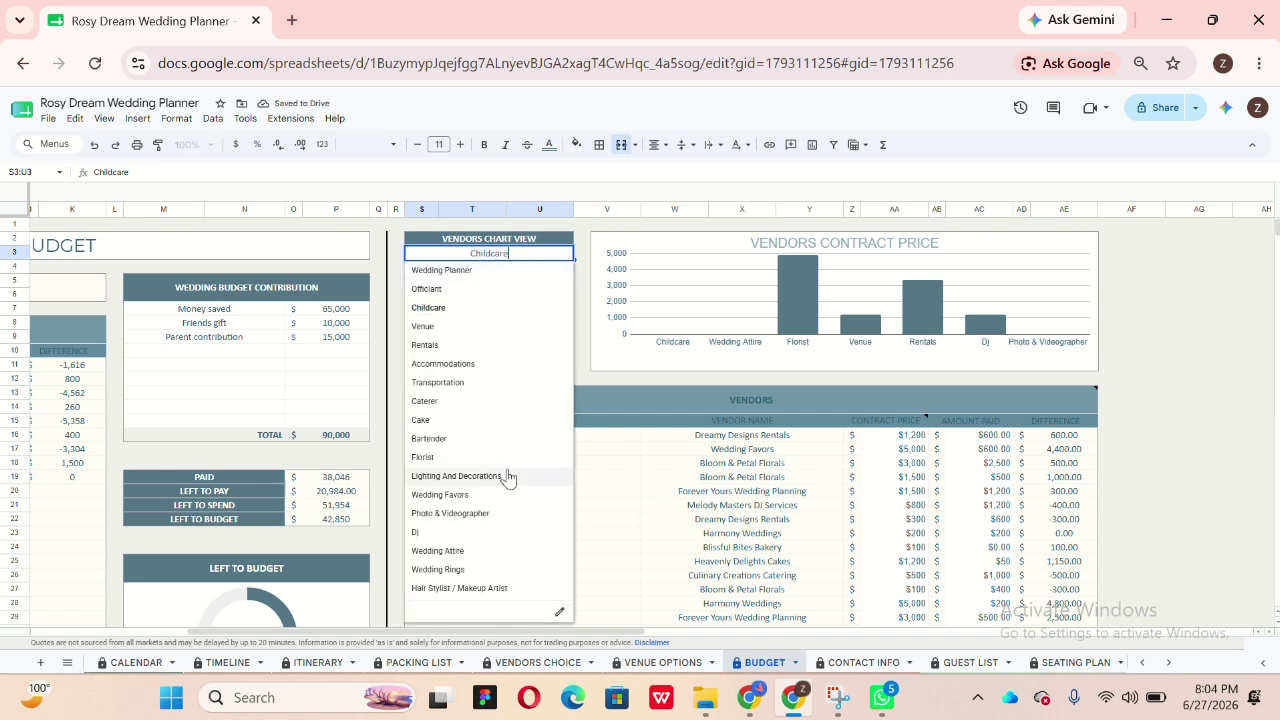
pyautogui.click(507, 476)
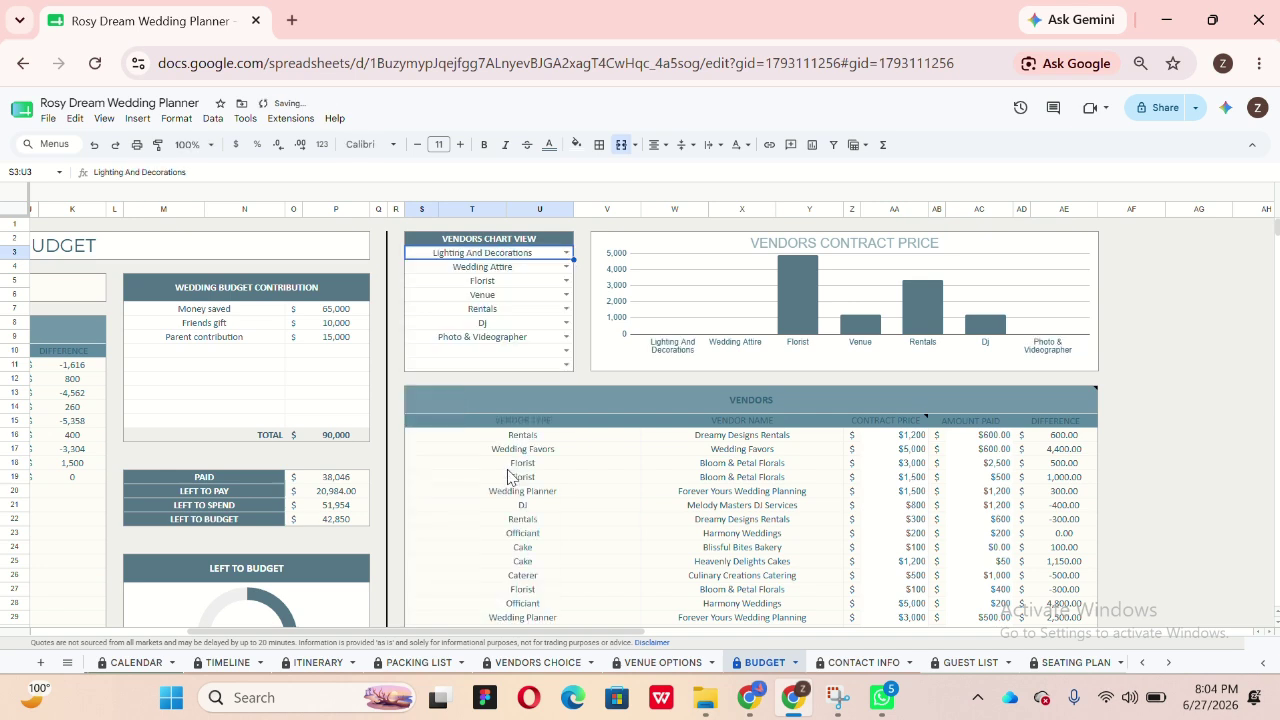
# Step: Set the first Vendors Chart View entry to Bartender, and try Venue before choosing Wedding Planner for the third entry
pyautogui.click(566, 254)
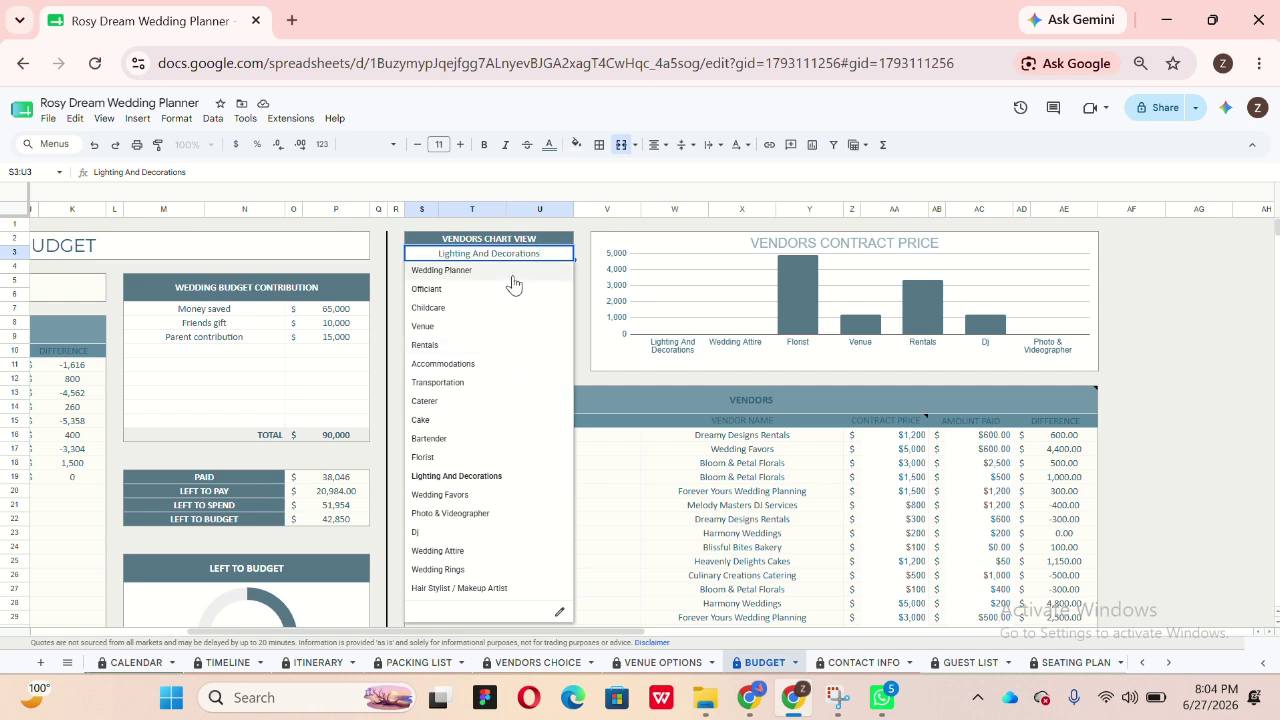
pyautogui.click(510, 440)
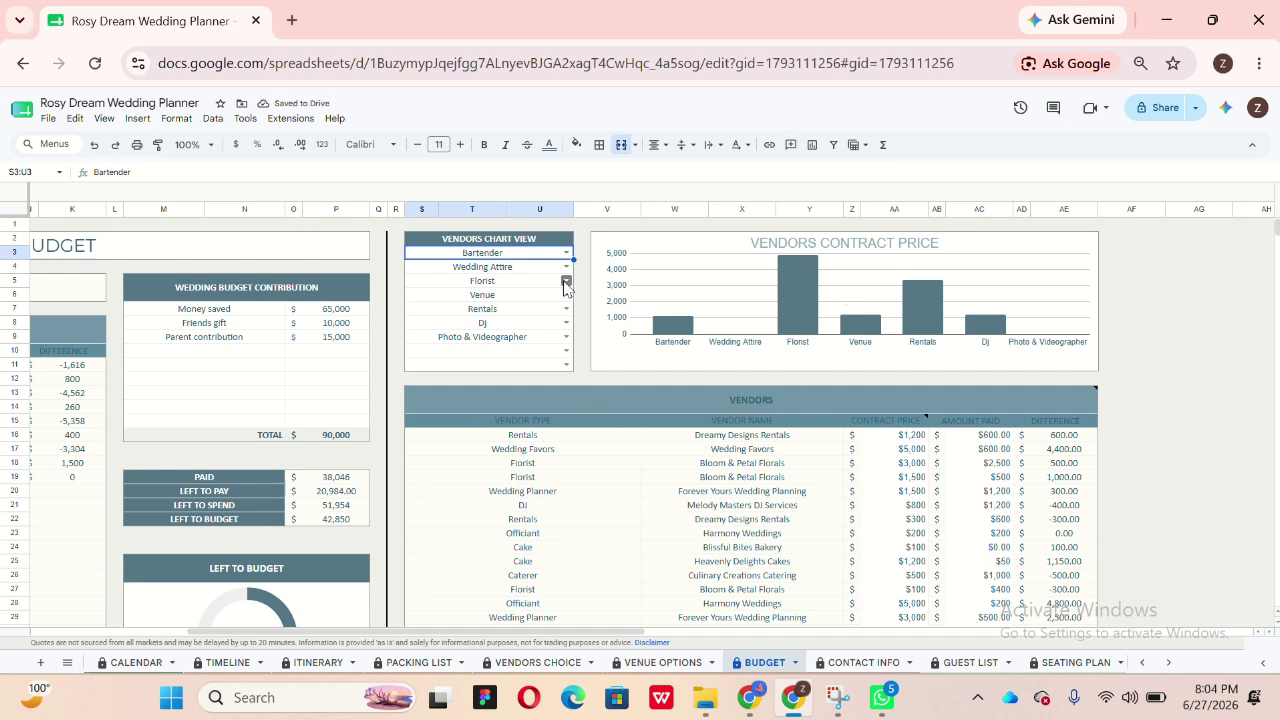
pyautogui.click(565, 283)
pyautogui.click(490, 358)
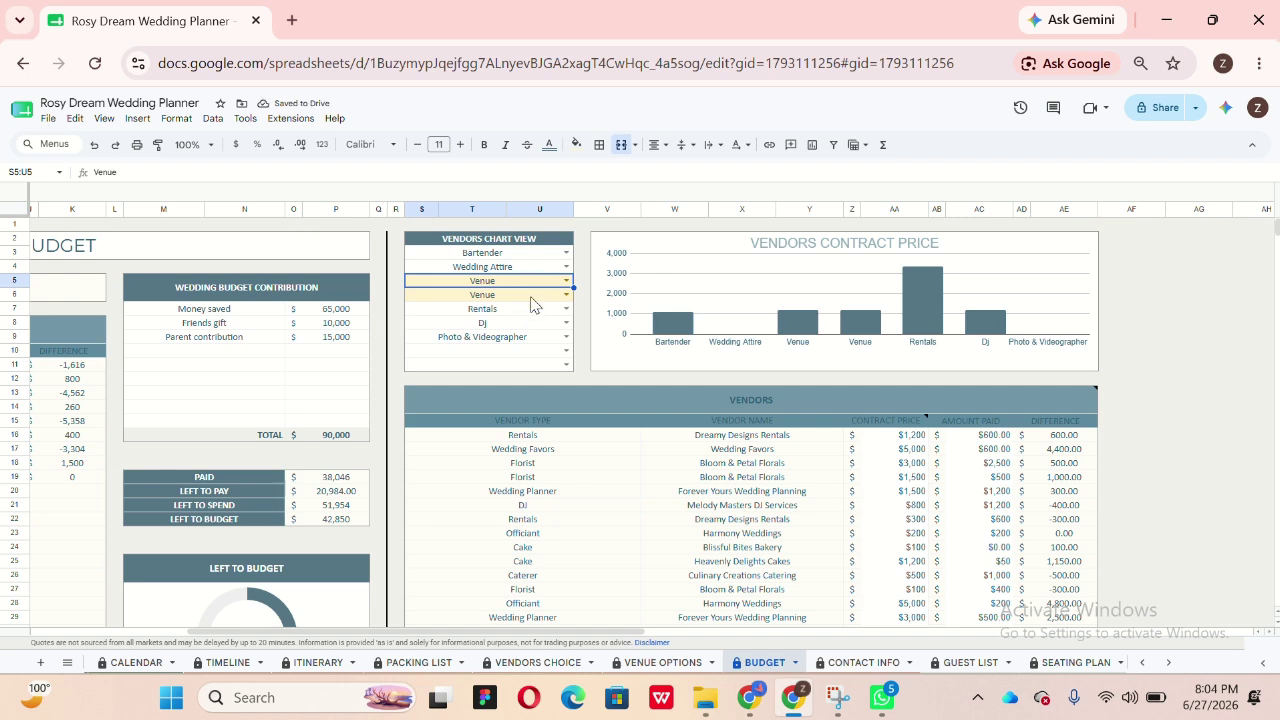
pyautogui.click(565, 281)
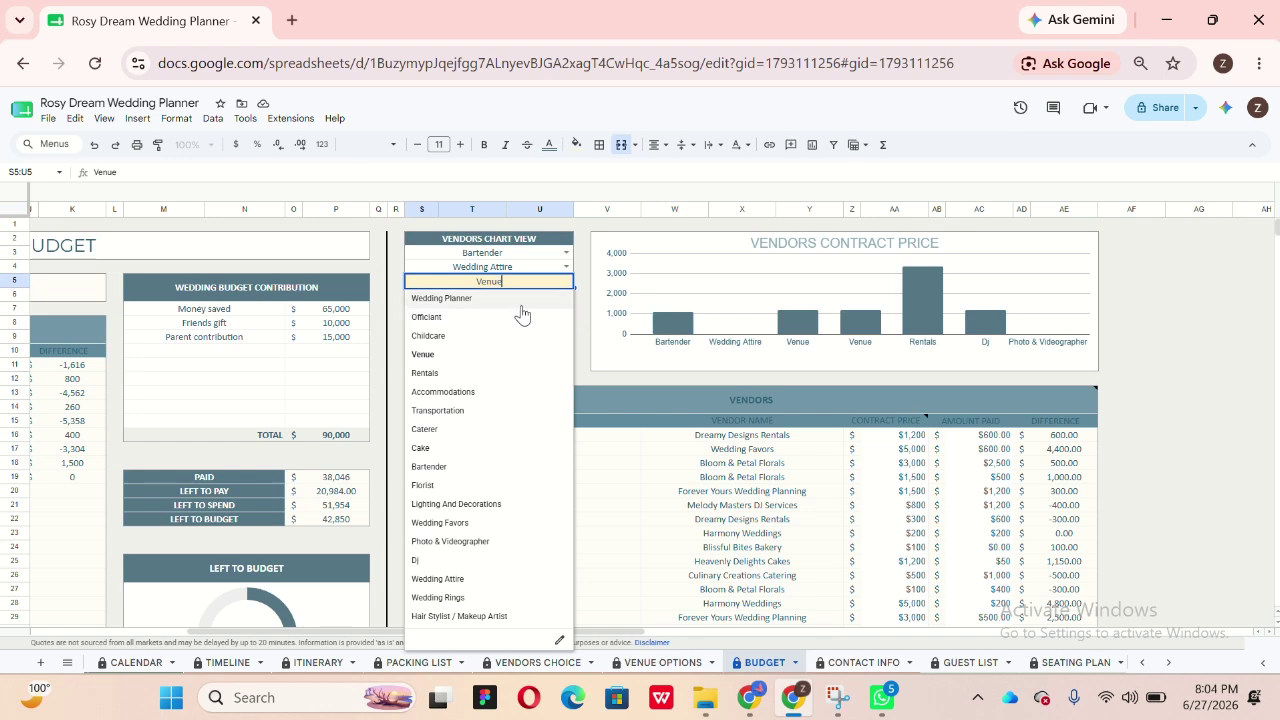
pyautogui.click(520, 308)
# Step: Look over the Left to Budget, Left to Spend and Expense Distribution charts on the Budget sheet
pyautogui.scroll(-4, 228, 516)
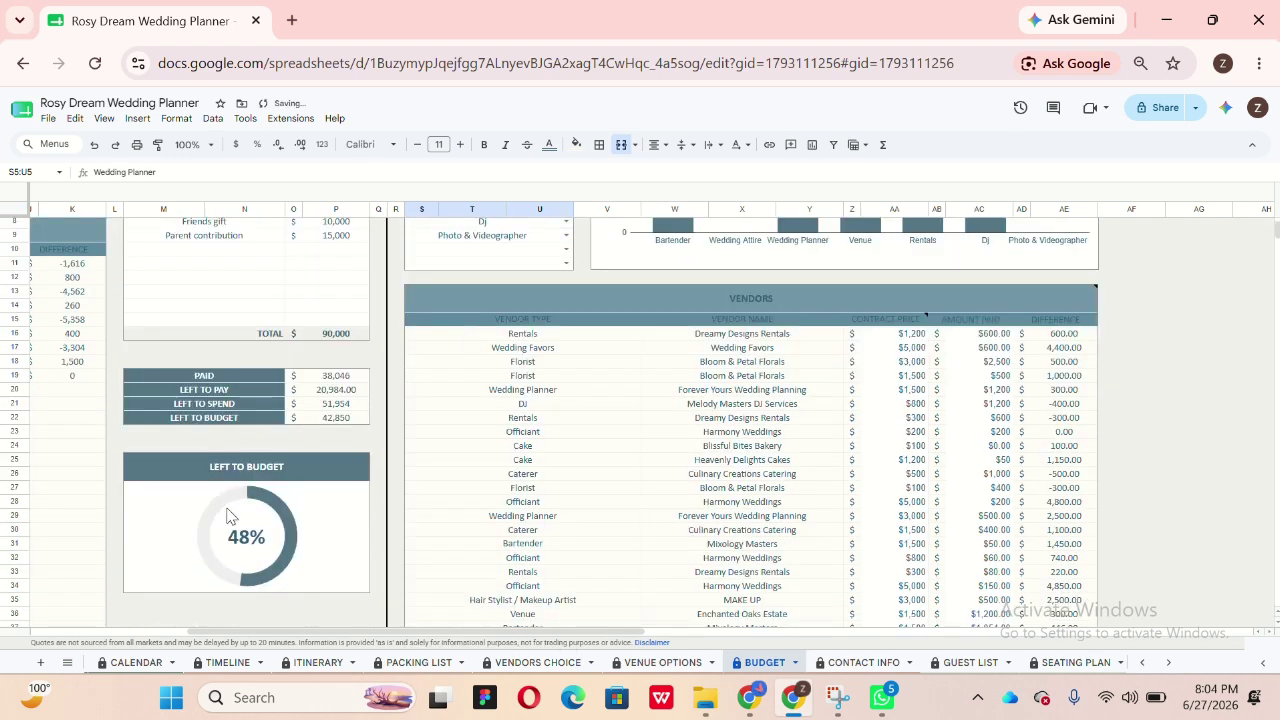
pyautogui.click(228, 516)
pyautogui.scroll(-5, 228, 516)
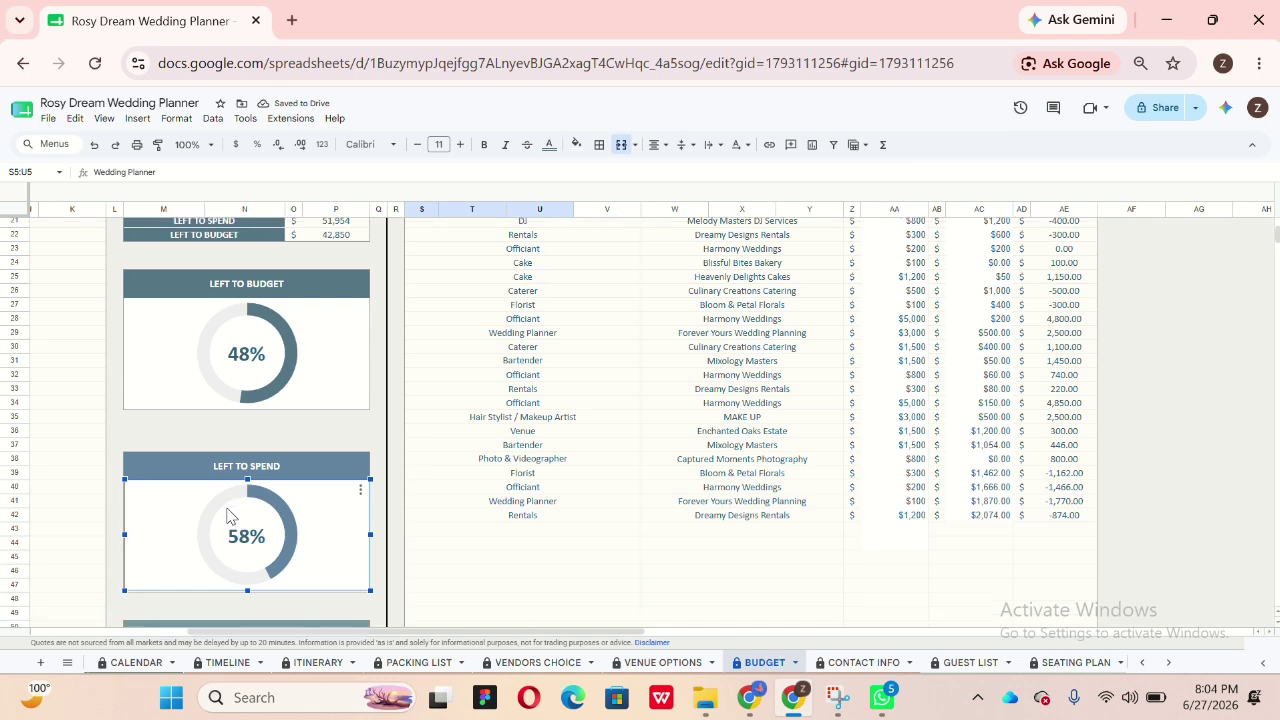
pyautogui.click(228, 516)
pyautogui.scroll(-2, 228, 516)
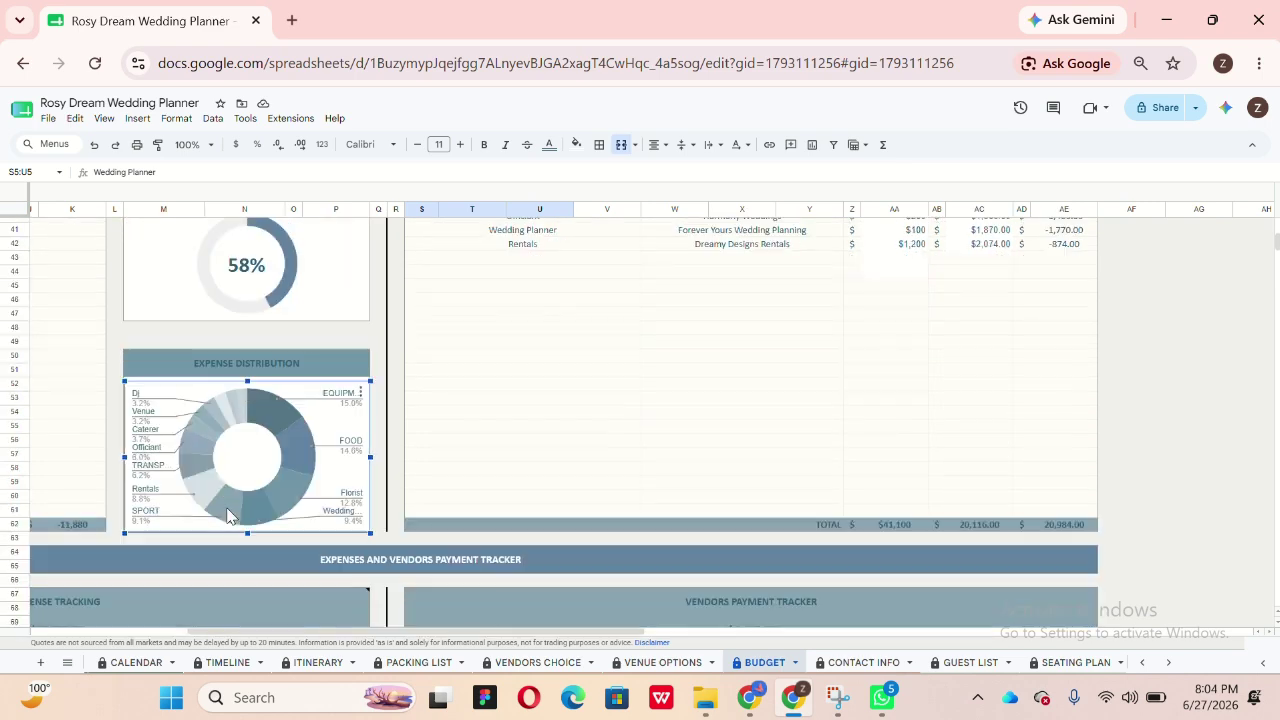
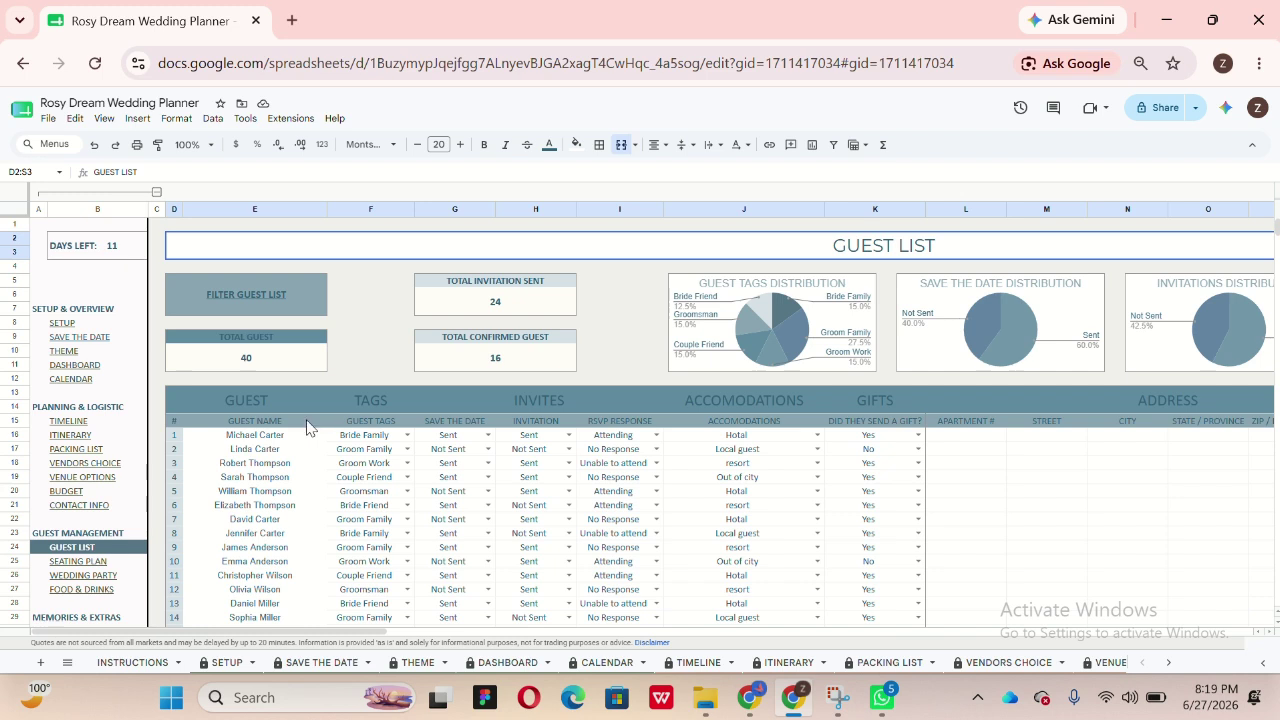
# Step: Examine the guest name, tags, save the date, invitation, RSVP response, accommodations and gifts columns of the Guest List table
pyautogui.moveTo(309, 425); pyautogui.dragTo(297, 607)
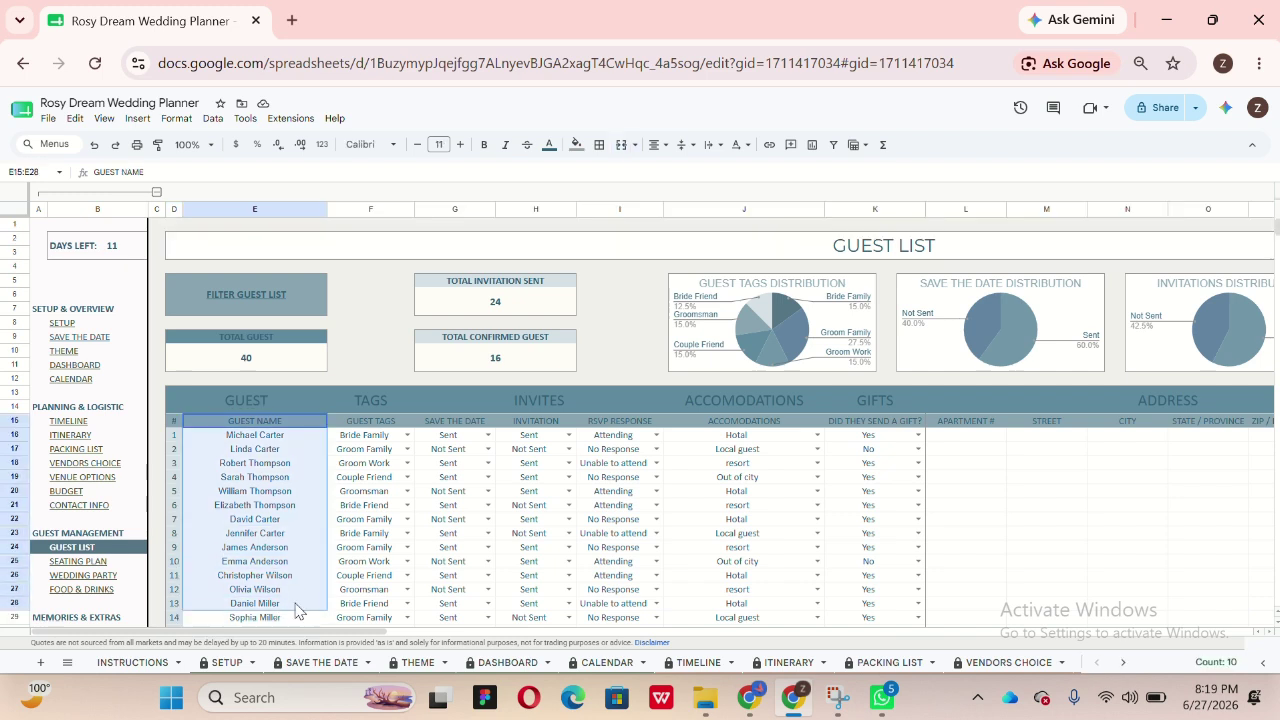
pyautogui.moveTo(388, 427); pyautogui.dragTo(395, 577)
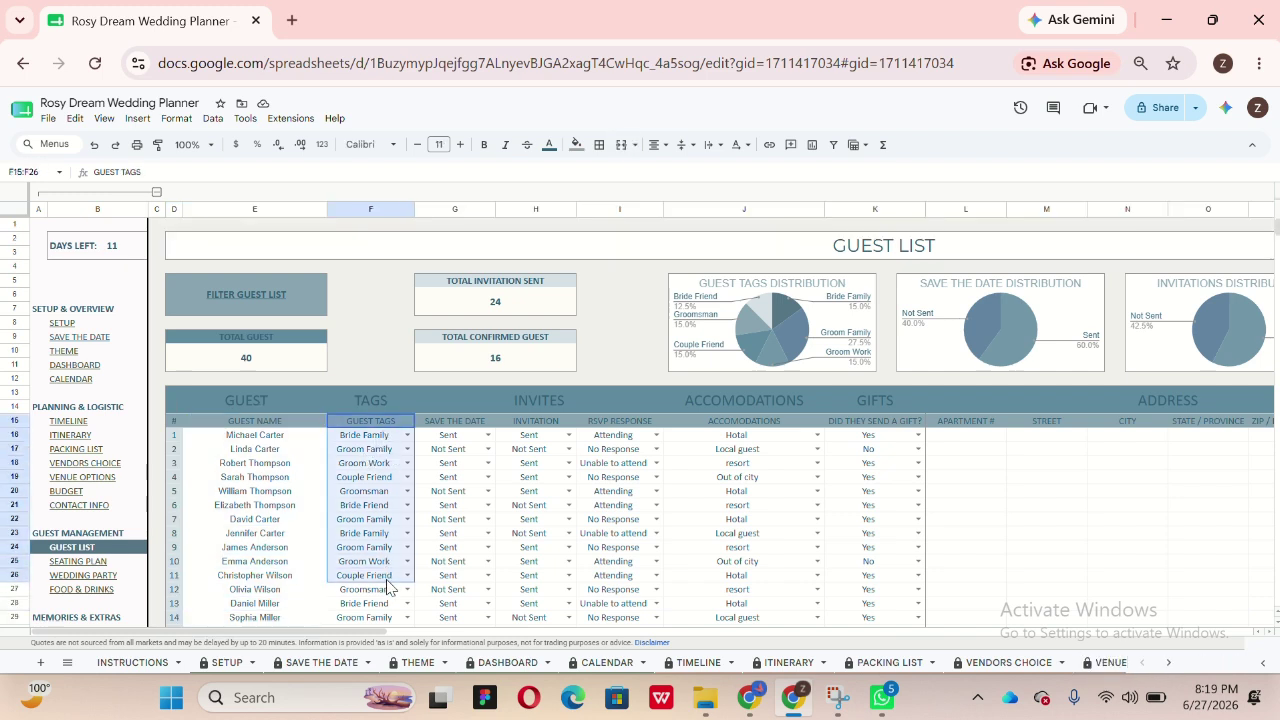
pyautogui.moveTo(468, 430); pyautogui.dragTo(487, 570)
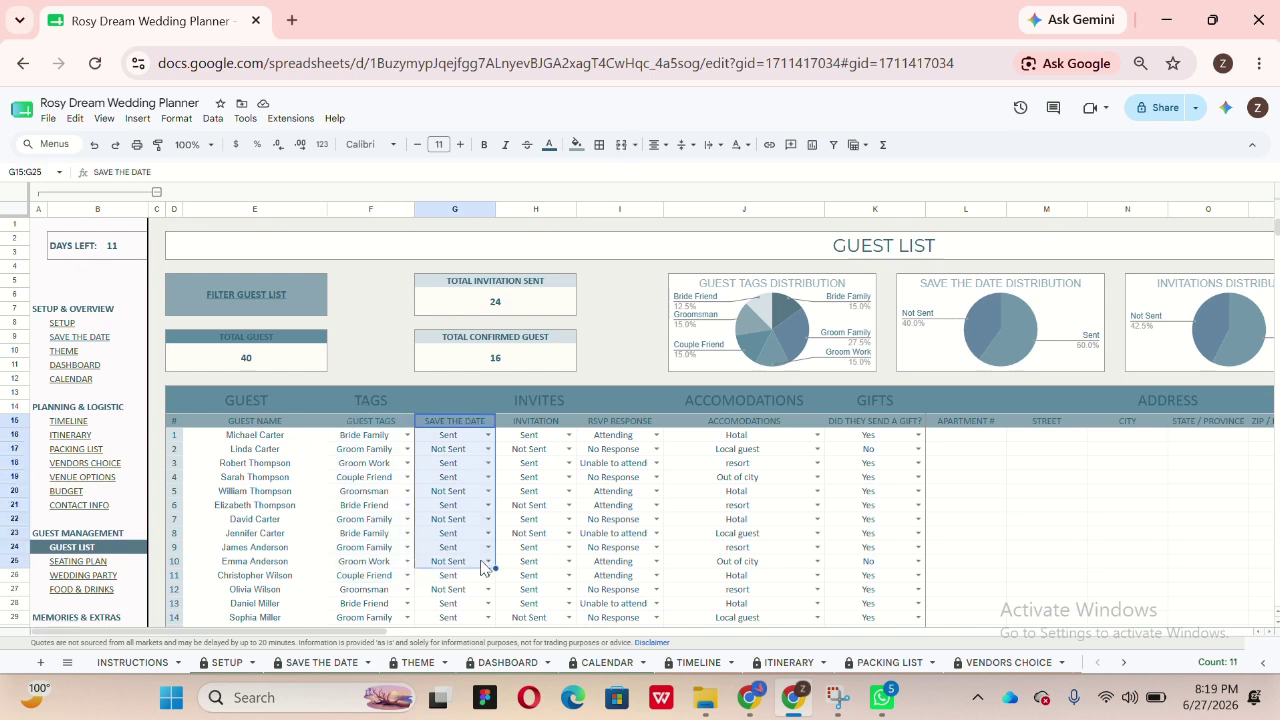
pyautogui.click(551, 424)
pyautogui.moveTo(551, 424); pyautogui.dragTo(556, 580)
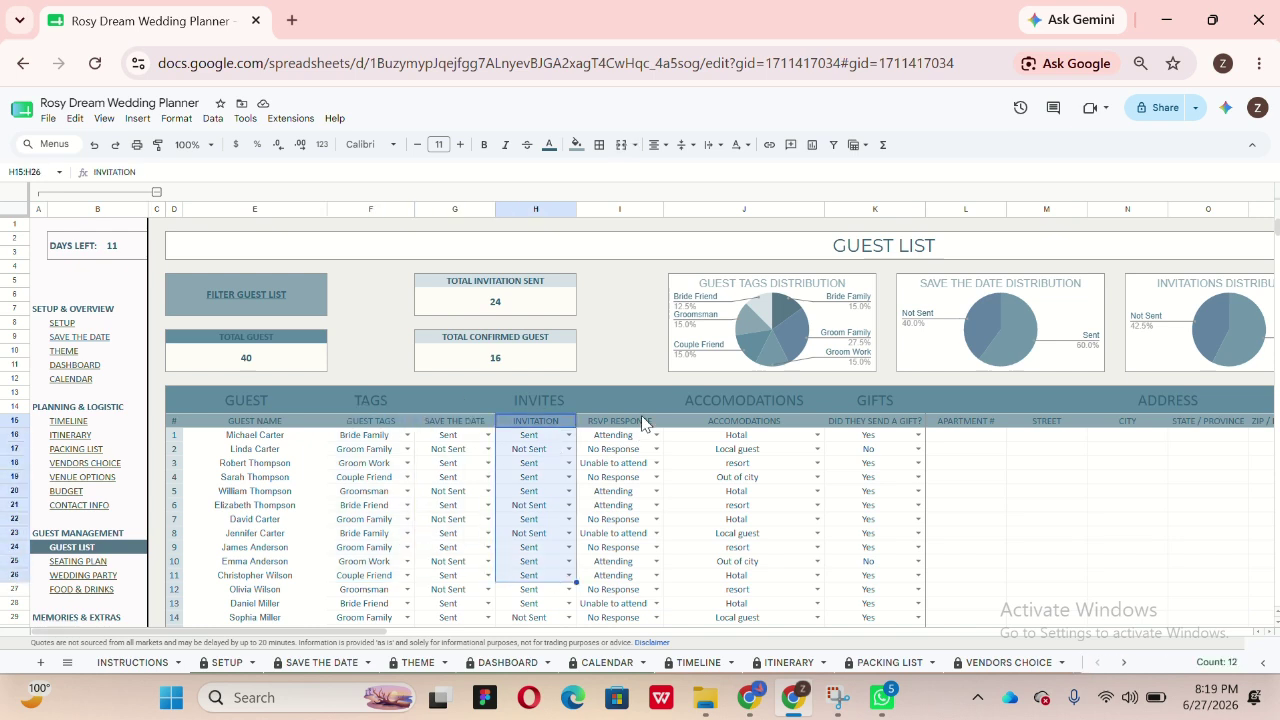
pyautogui.moveTo(640, 424); pyautogui.dragTo(658, 582)
pyautogui.moveTo(769, 421); pyautogui.dragTo(771, 566)
pyautogui.click(880, 411)
pyautogui.moveTo(880, 420); pyautogui.dragTo(895, 548)
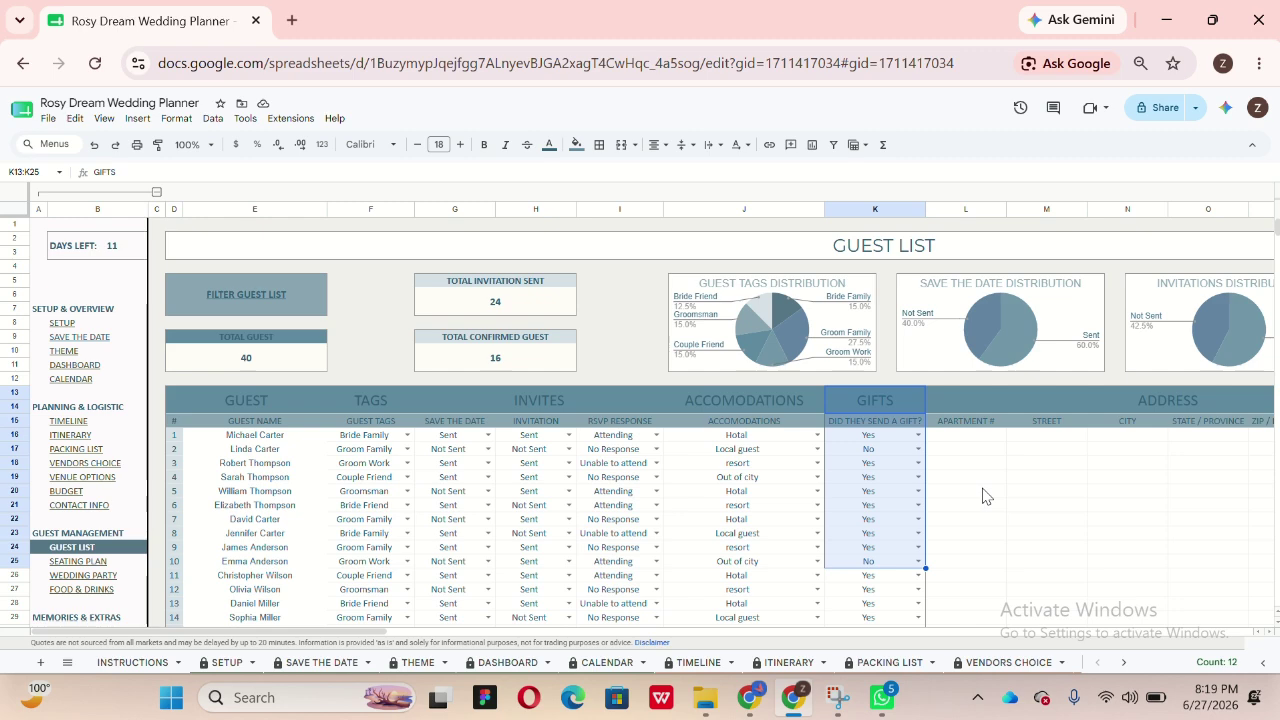
# Step: Examine the address, contact and meal info columns of the Guest List table
pyautogui.hscroll(3, 983, 496)
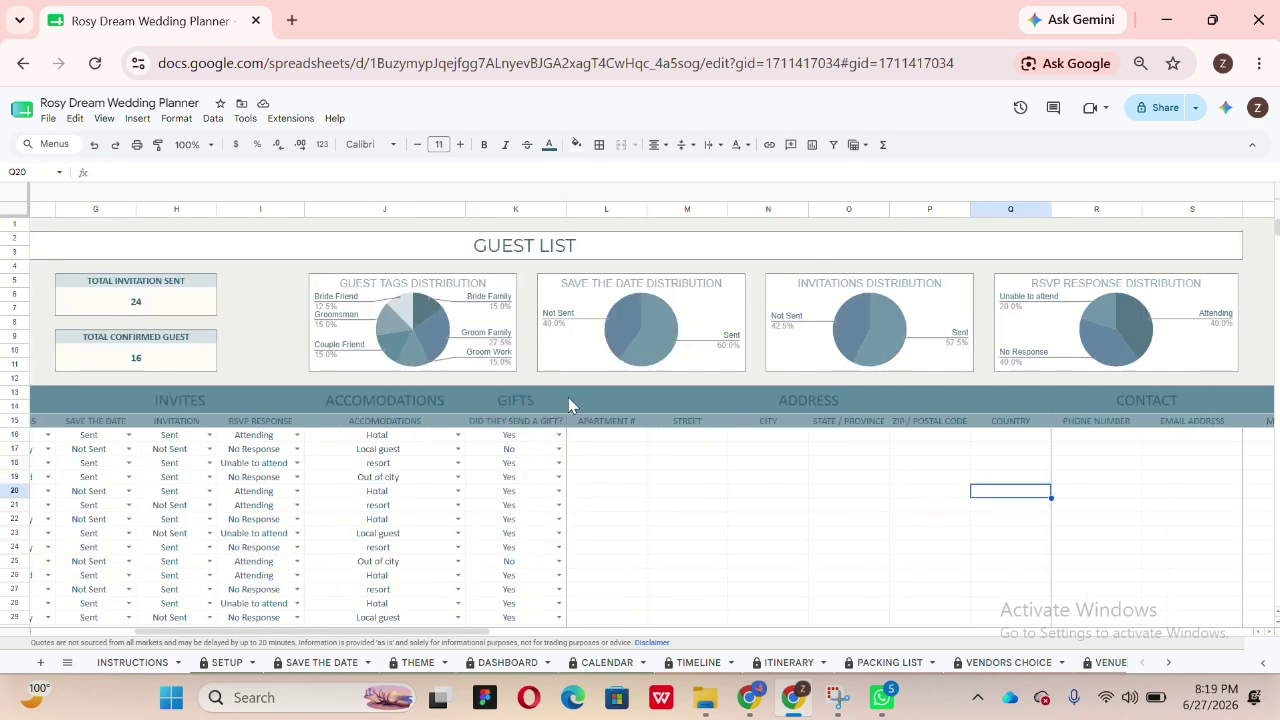
pyautogui.moveTo(570, 399); pyautogui.dragTo(834, 623)
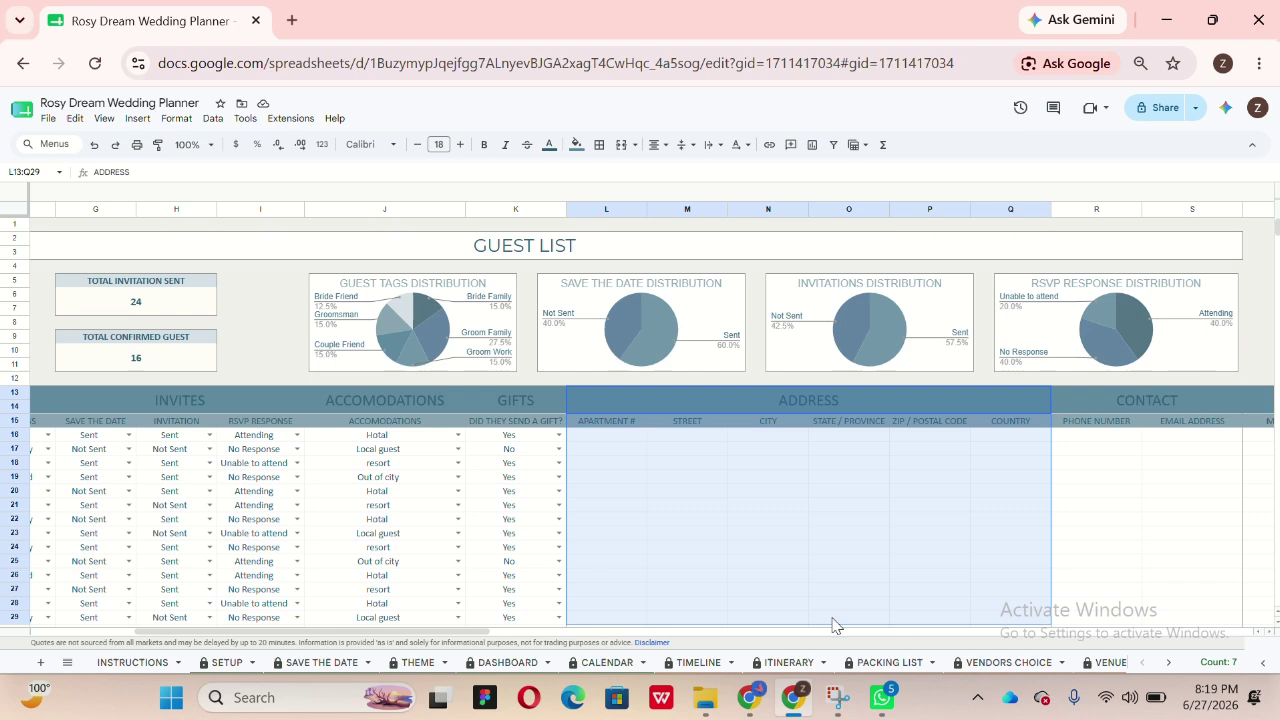
pyautogui.click(1121, 400)
pyautogui.moveTo(1121, 400); pyautogui.dragTo(1140, 568)
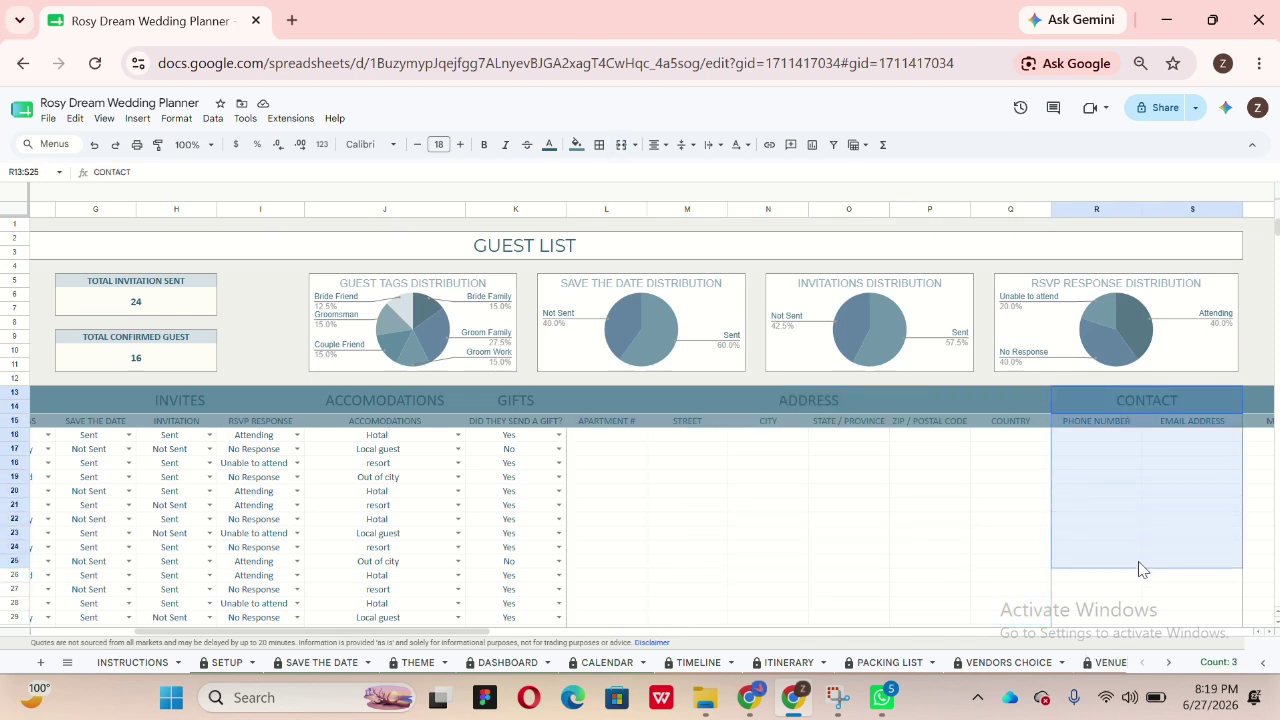
pyautogui.hscroll(3, 1143, 569)
pyautogui.hscroll(2, 1143, 569)
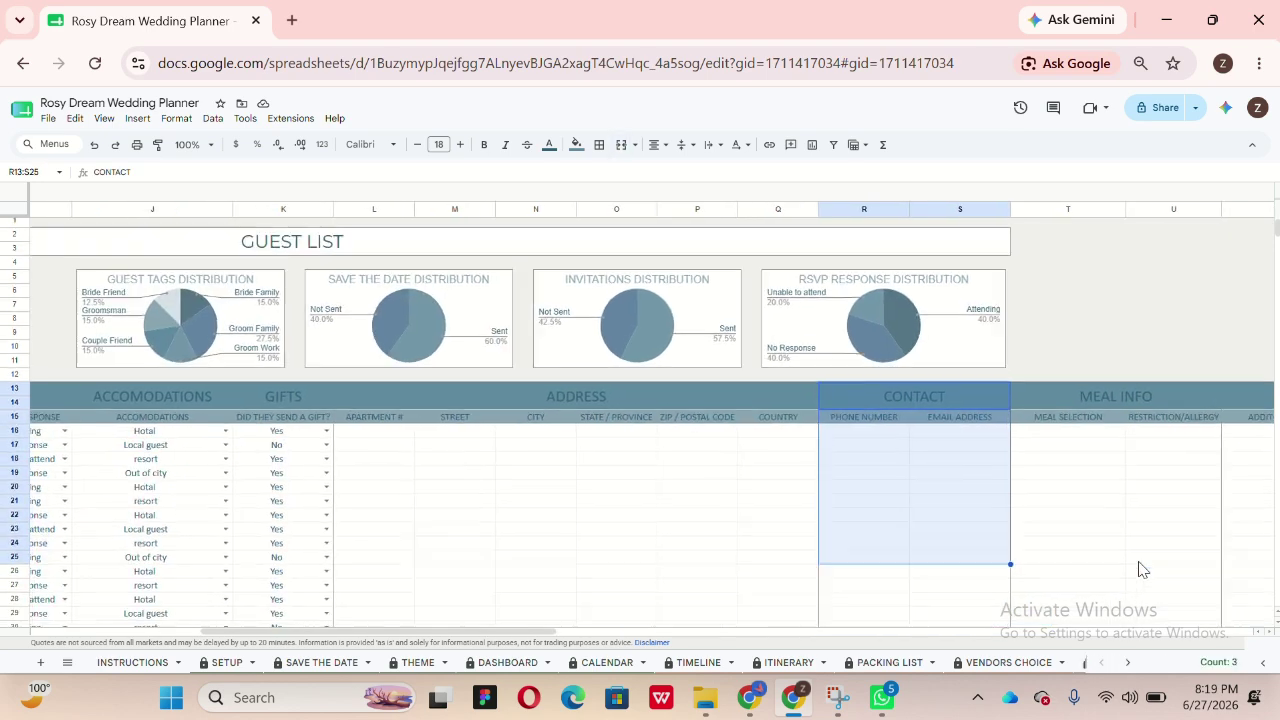
pyautogui.hscroll(-5, 1143, 569)
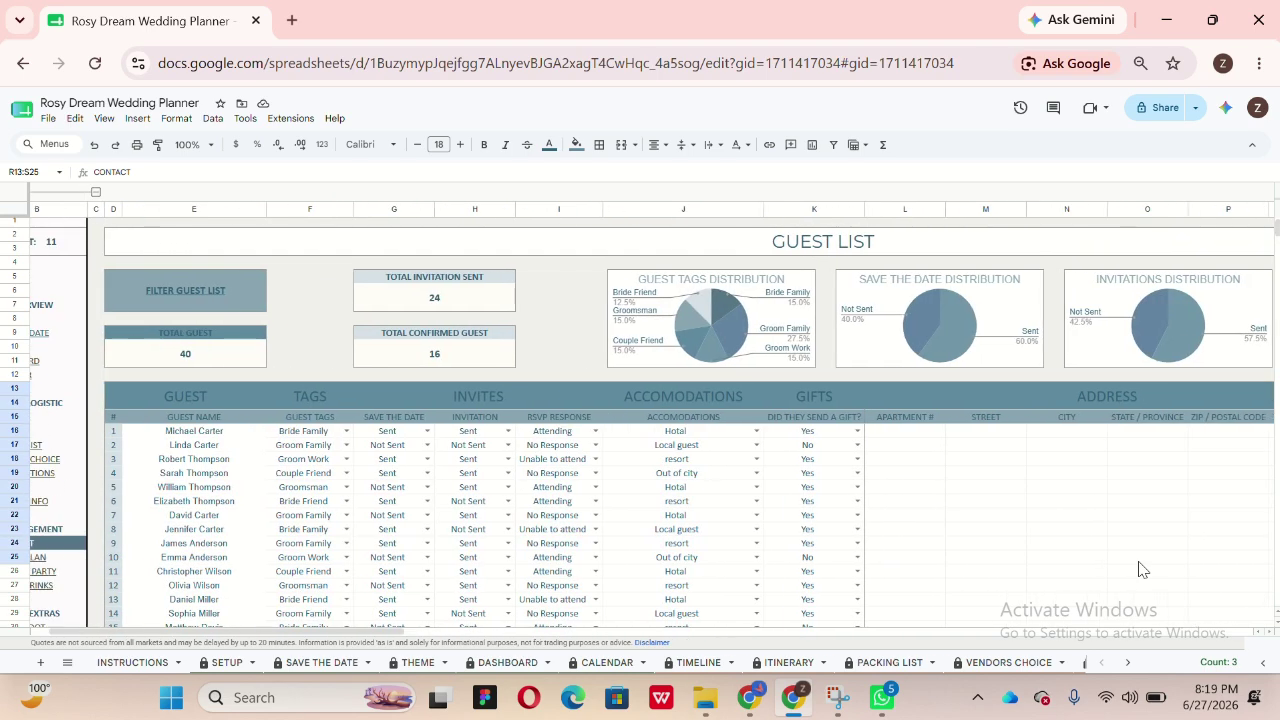
pyautogui.hscroll(2, 1143, 569)
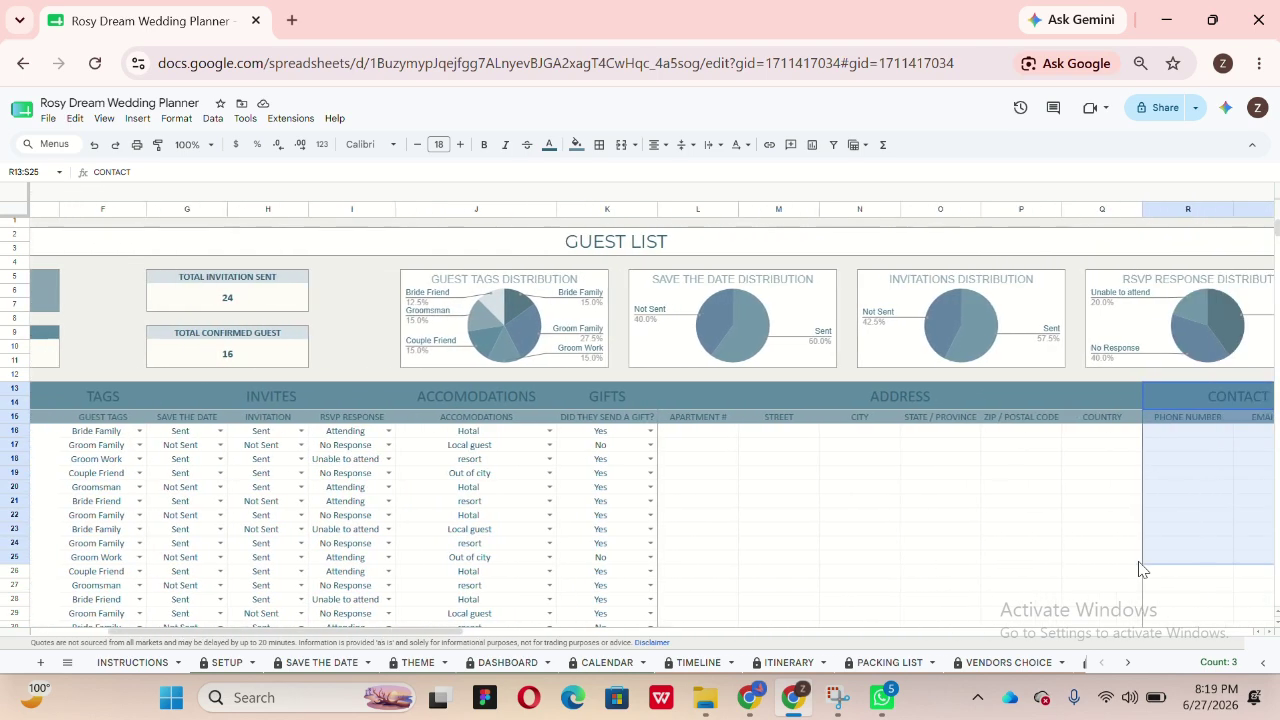
# Step: Check the total guest, invitation and confirmed guest figures and the distribution charts above the Guest List table
pyautogui.click(497, 337)
pyautogui.hscroll(-1, 500, 338)
pyautogui.hscroll(-5, 500, 338)
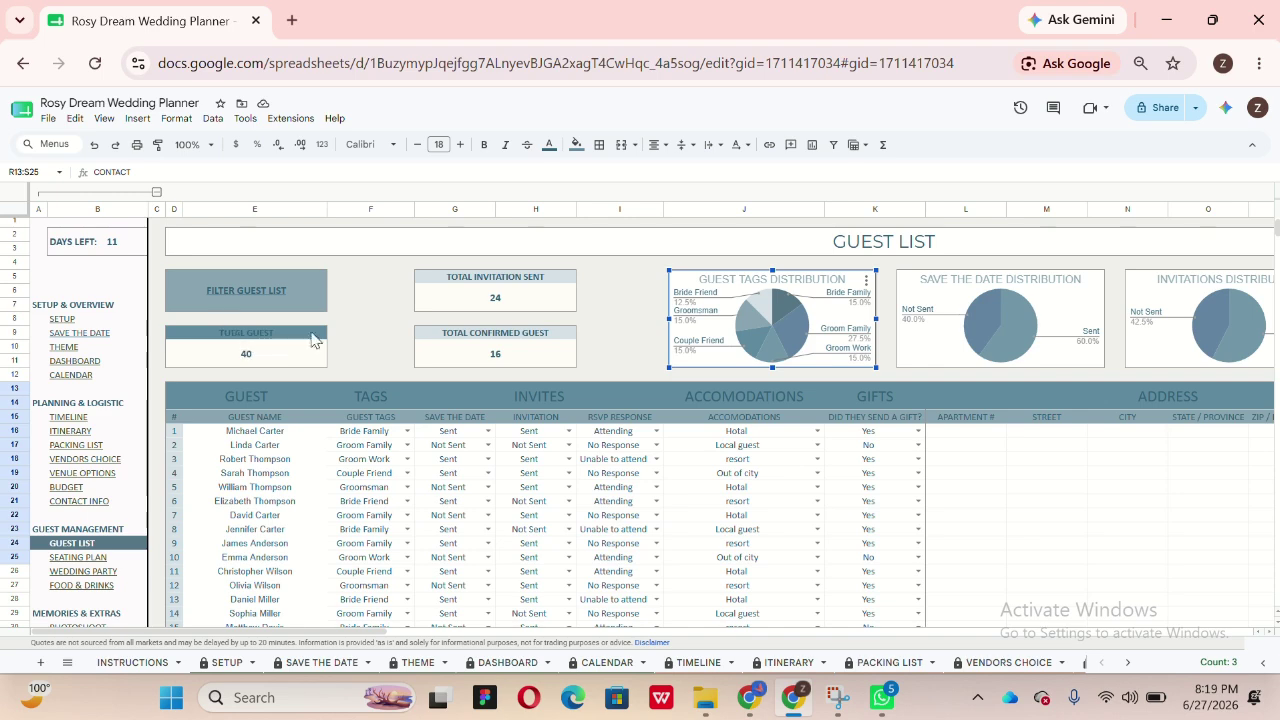
pyautogui.click(280, 358)
pyautogui.click(492, 349)
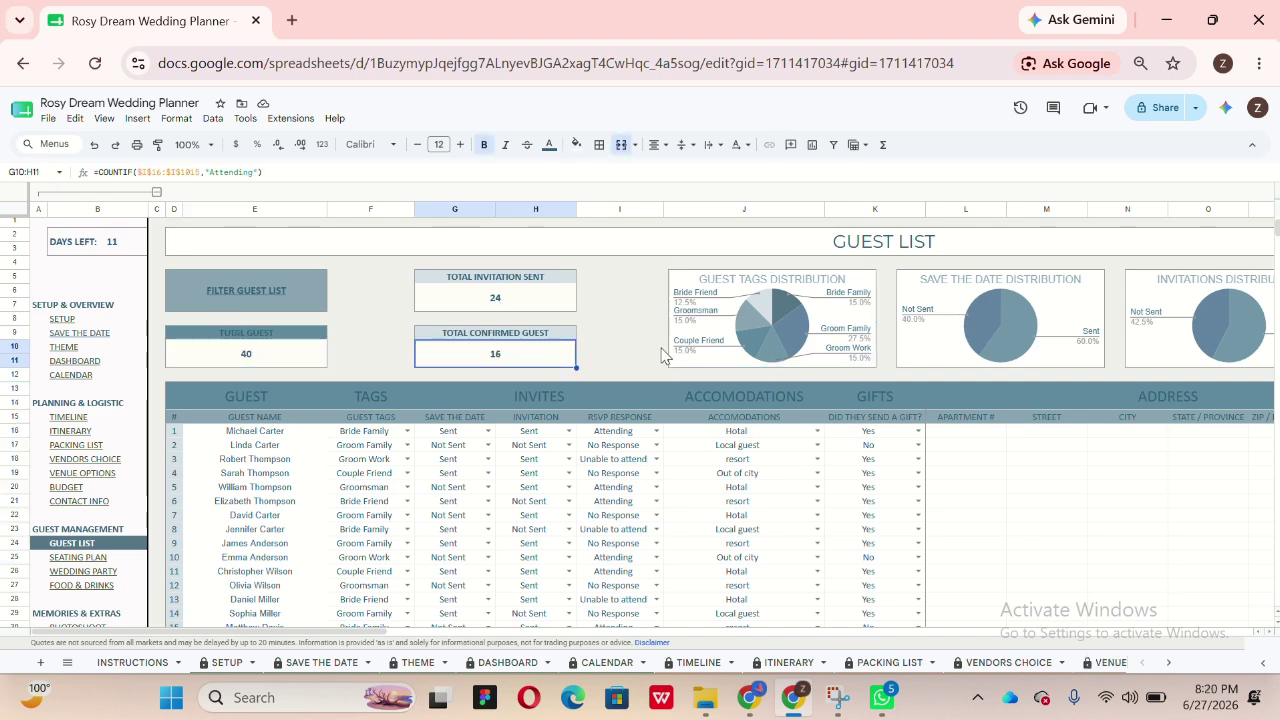
pyautogui.hscroll(6, 660, 356)
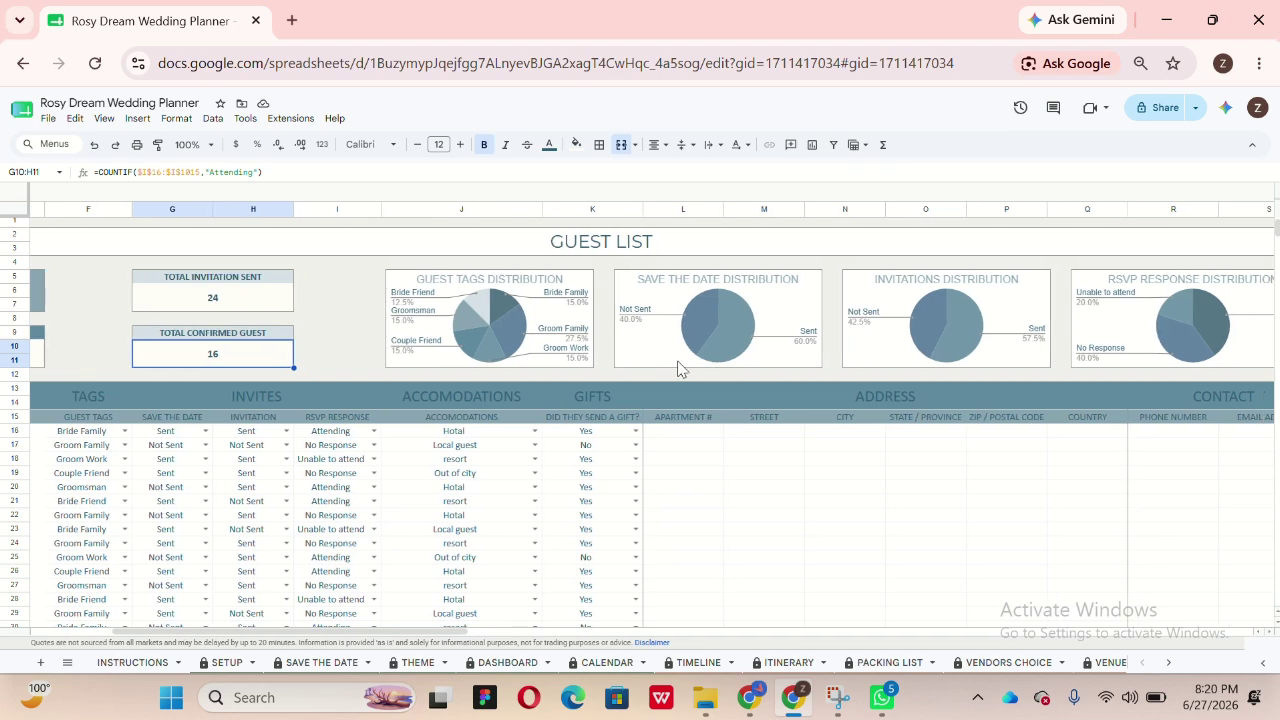
pyautogui.hscroll(-1, 1150, 365)
pyautogui.hscroll(-6, 1150, 372)
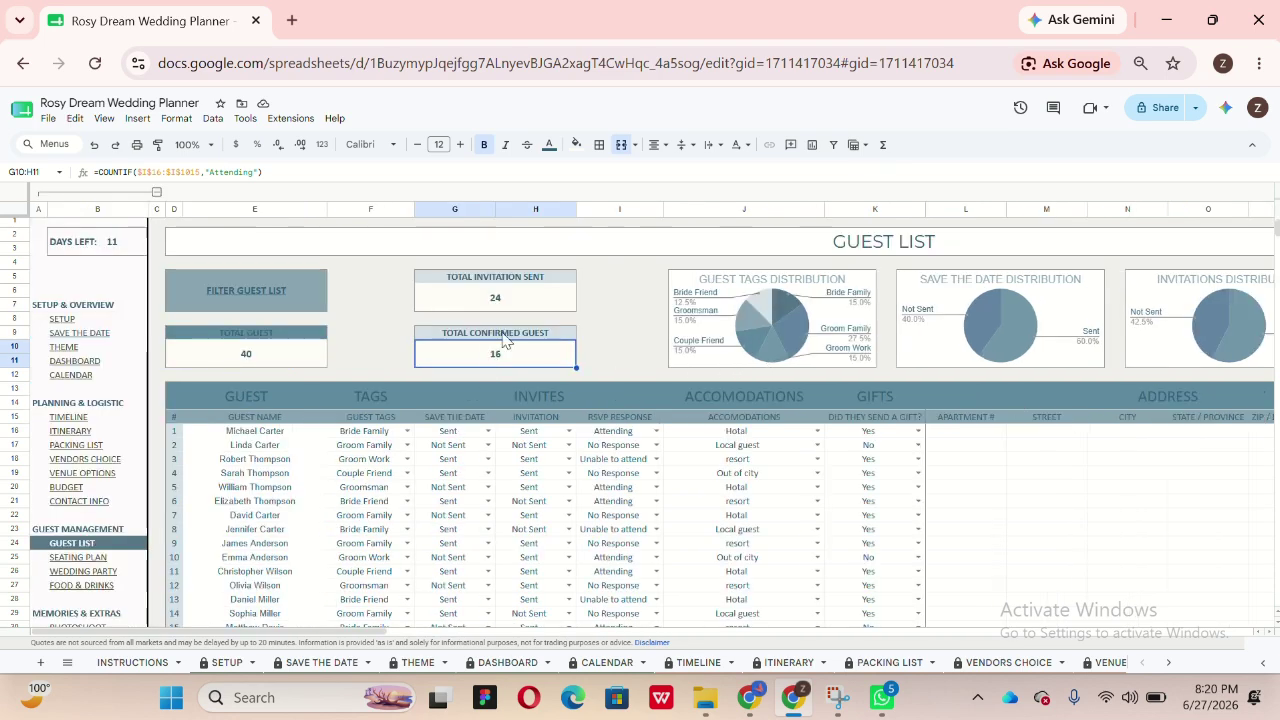
# Step: Add guest 41 in the first empty row by entering the guest's full name and setting the guest tag to Bride Friend
pyautogui.scroll(-1, 507, 341)
pyautogui.scroll(-5, 503, 341)
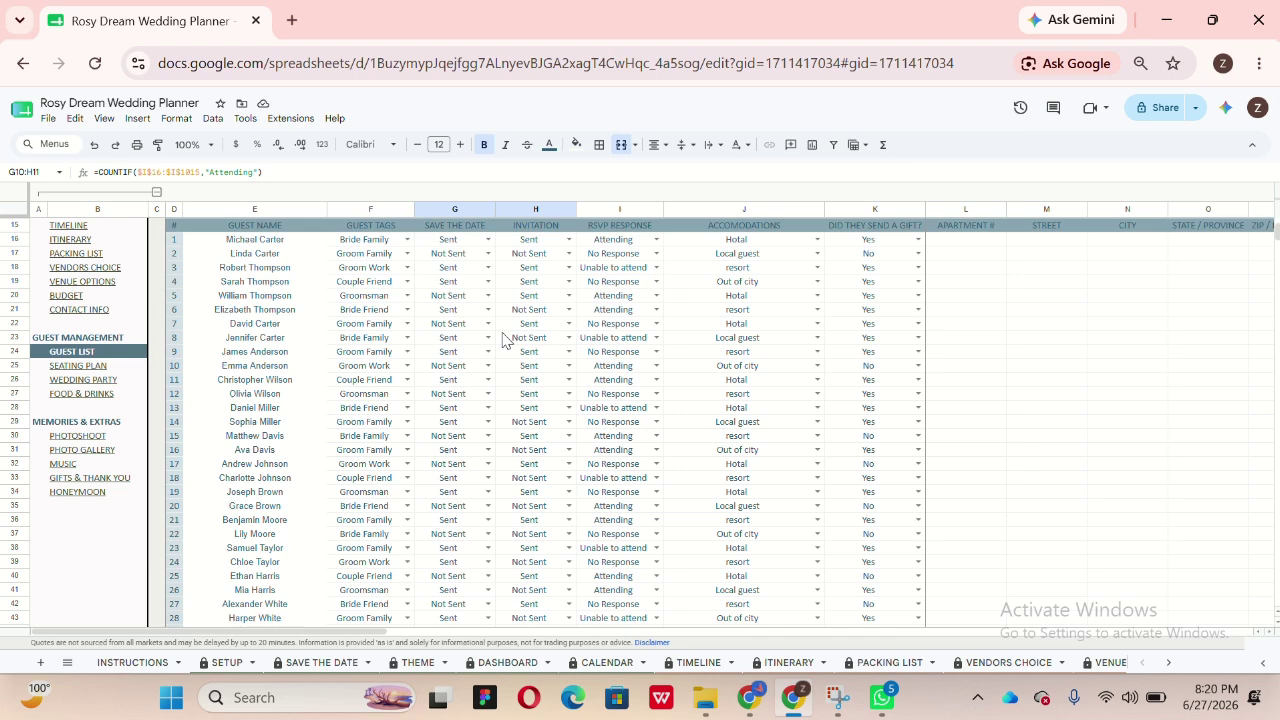
pyautogui.scroll(3, 503, 341)
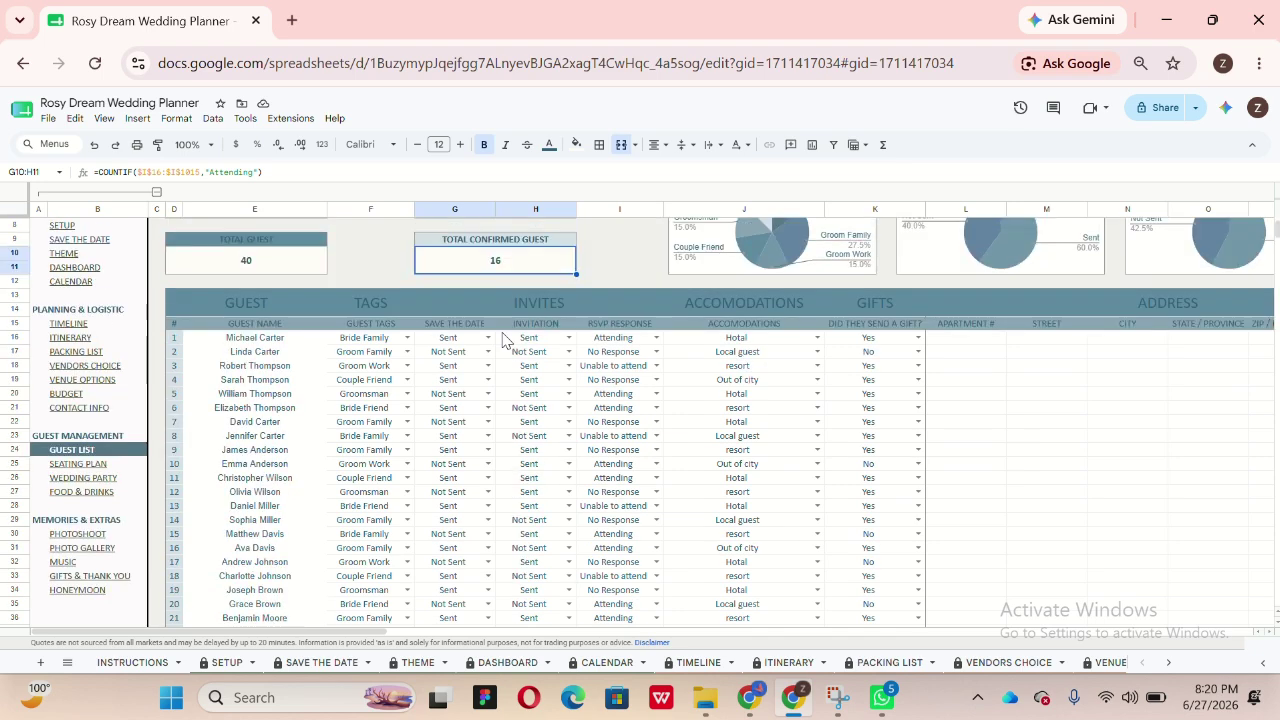
pyautogui.scroll(-9, 503, 341)
pyautogui.scroll(-1, 276, 553)
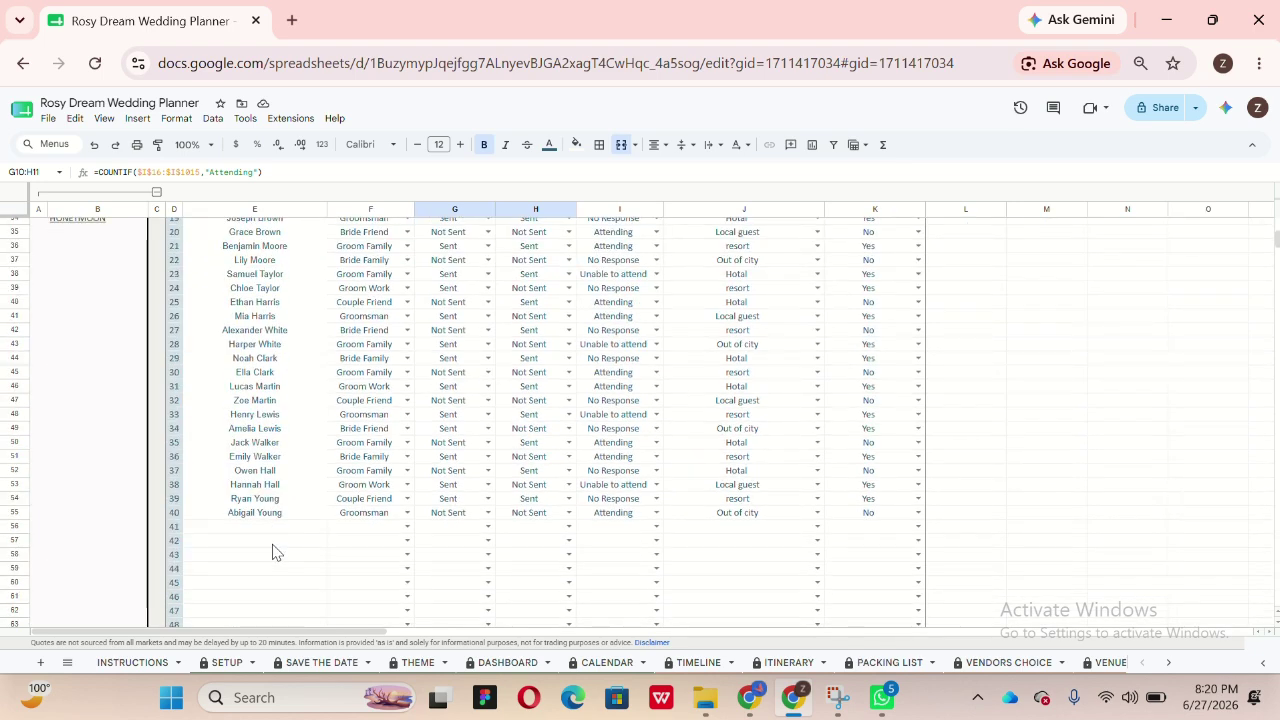
pyautogui.click(280, 530)
pyautogui.write('Jame doe')
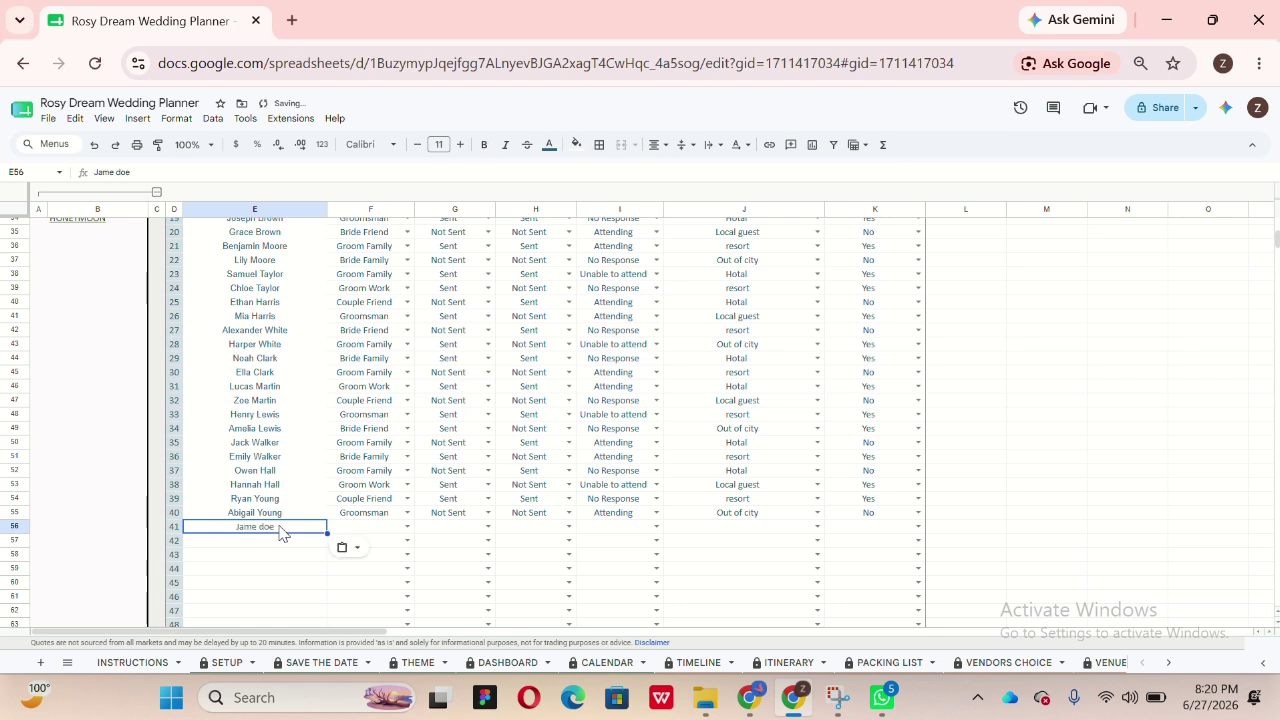
pyautogui.click(407, 526)
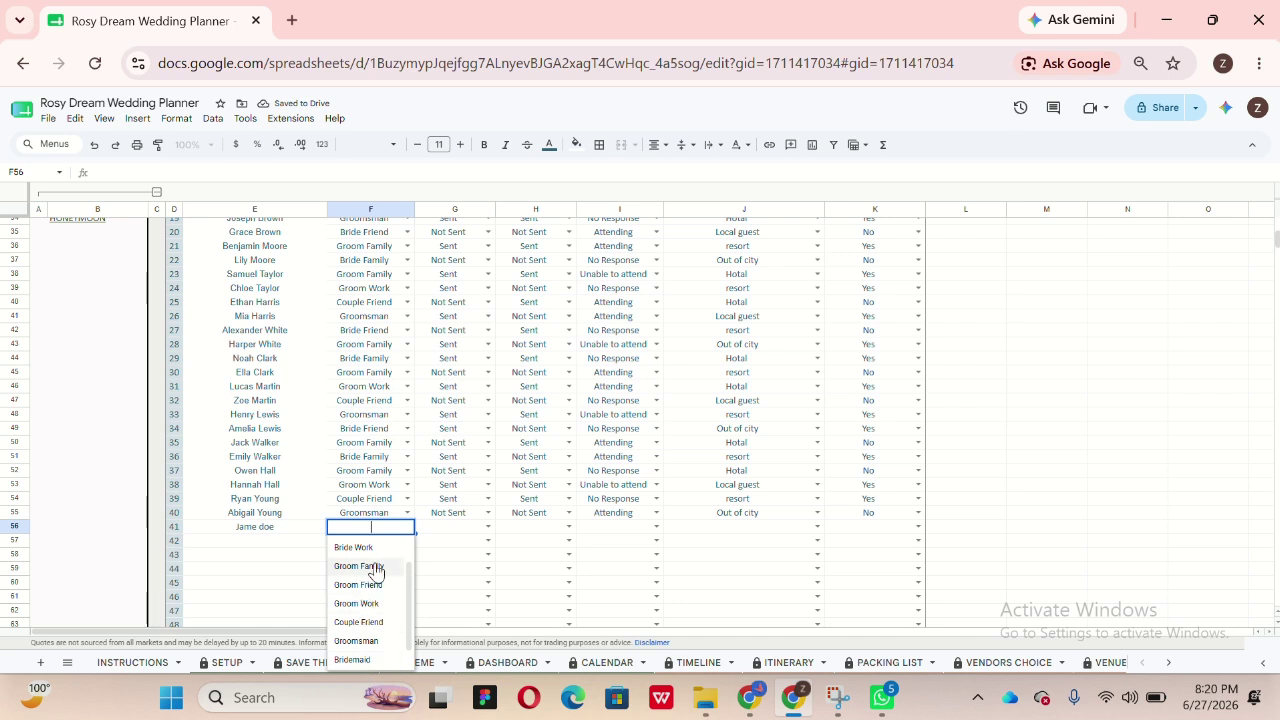
pyautogui.click(375, 564)
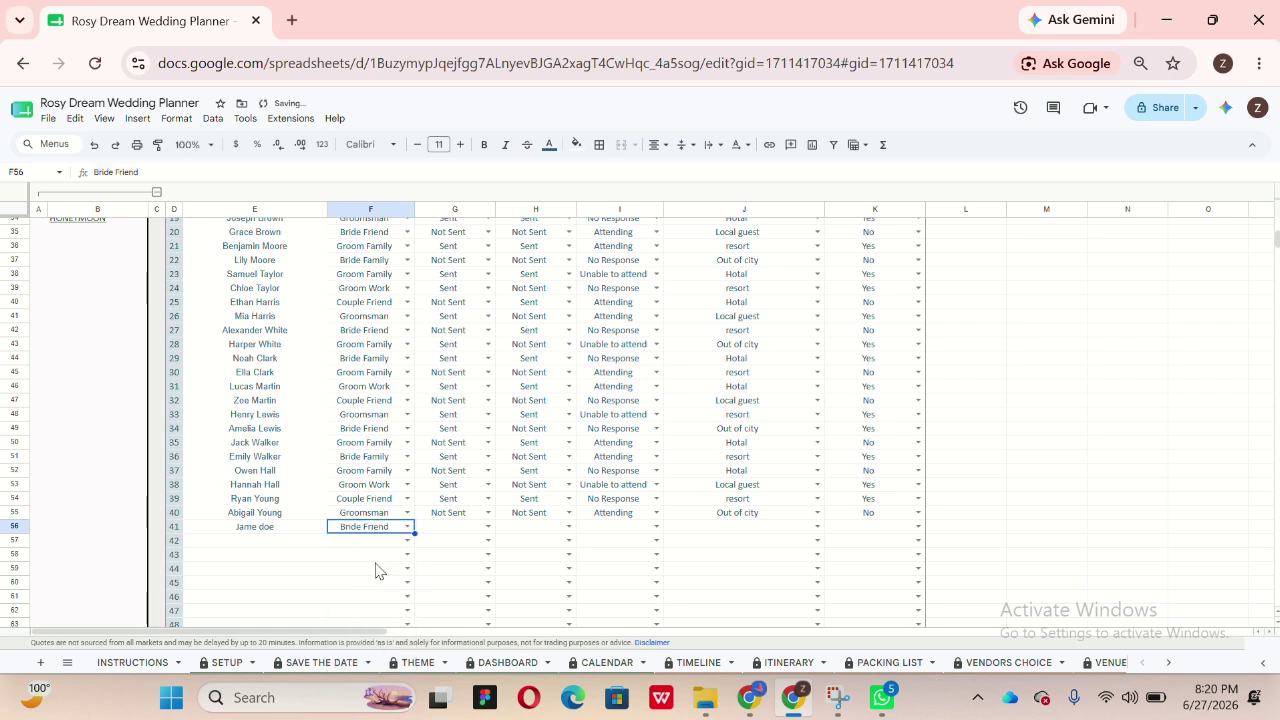
# Step: Set guest 41's save the date and invitation to Sent and the RSVP response to Attending
pyautogui.click(488, 526)
pyautogui.click(457, 545)
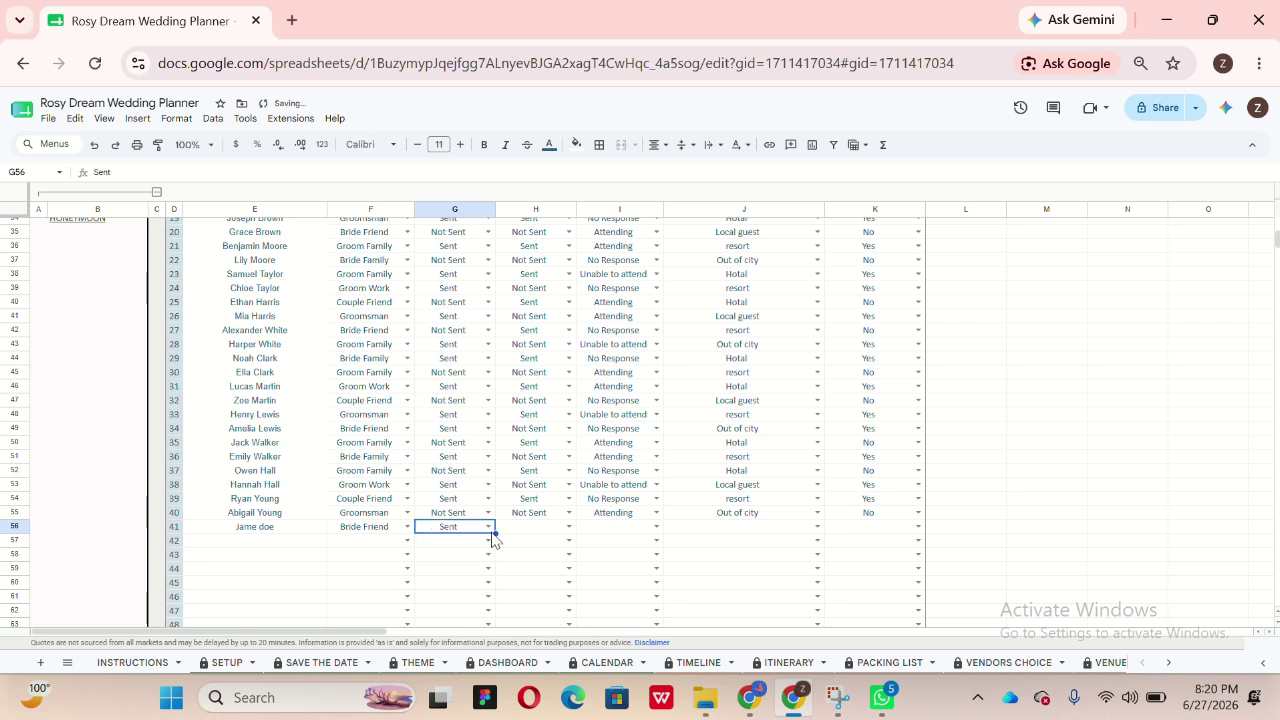
pyautogui.click(568, 526)
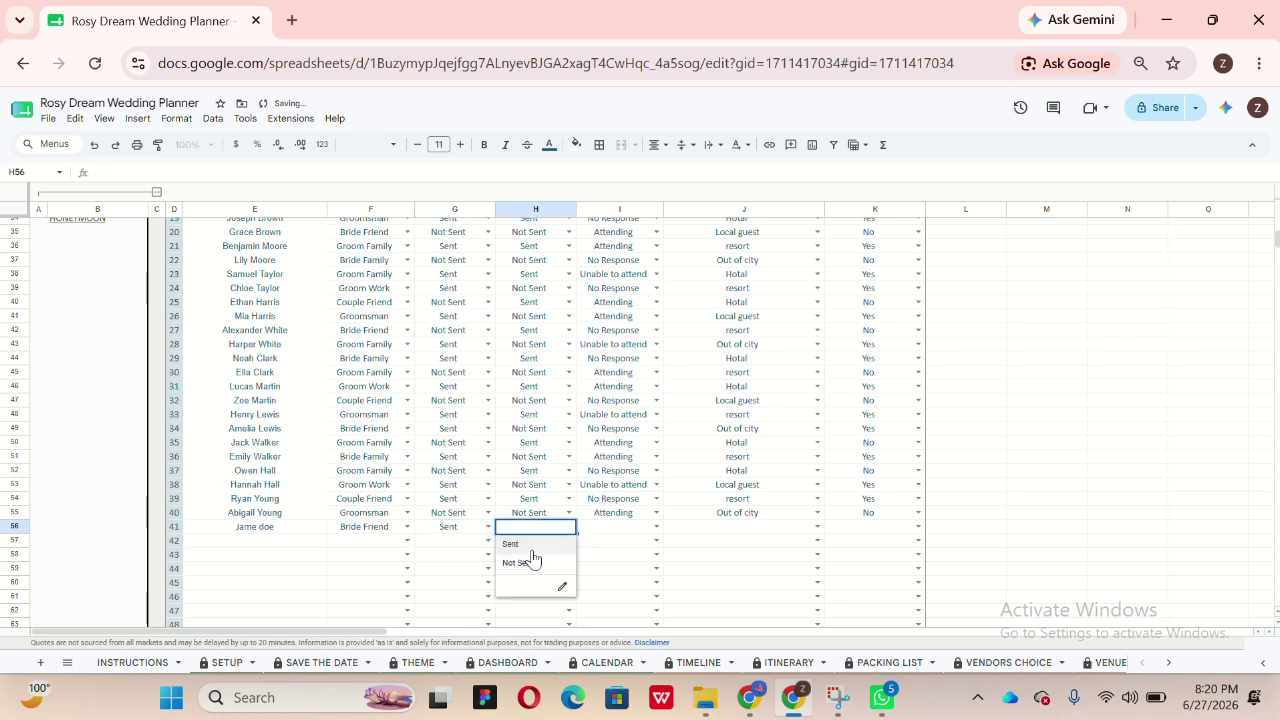
pyautogui.click(531, 552)
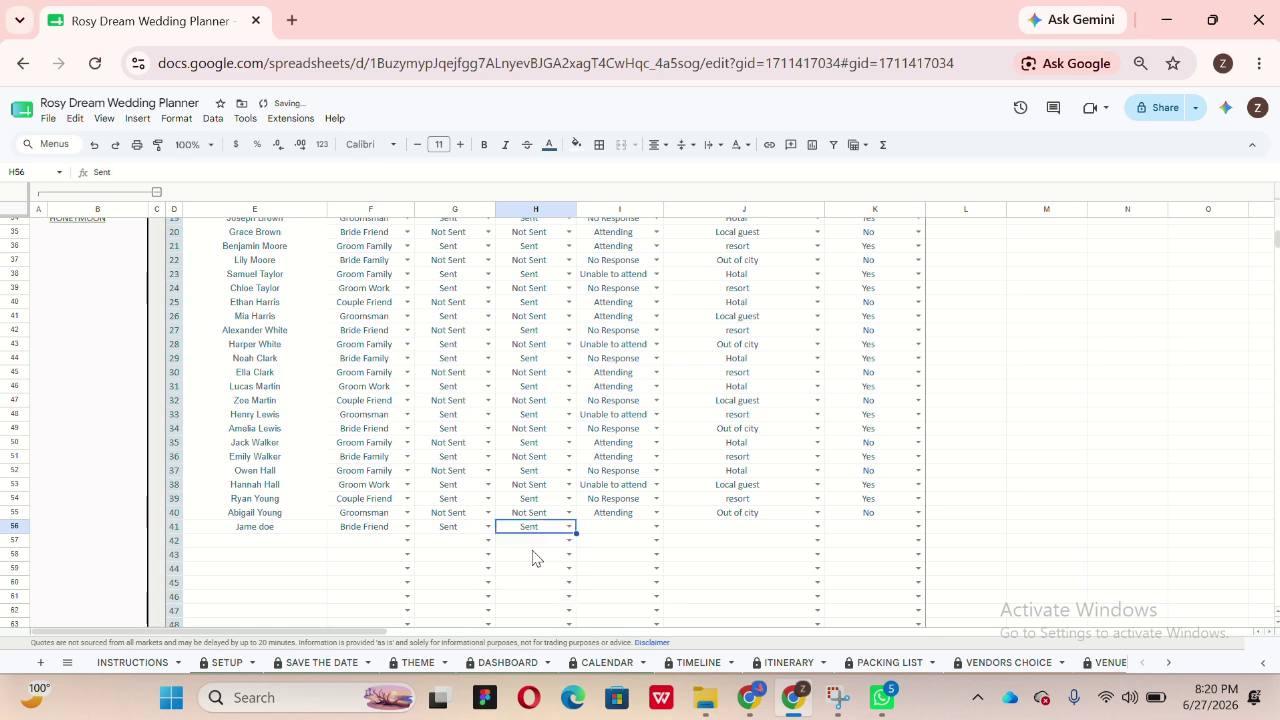
pyautogui.click(657, 526)
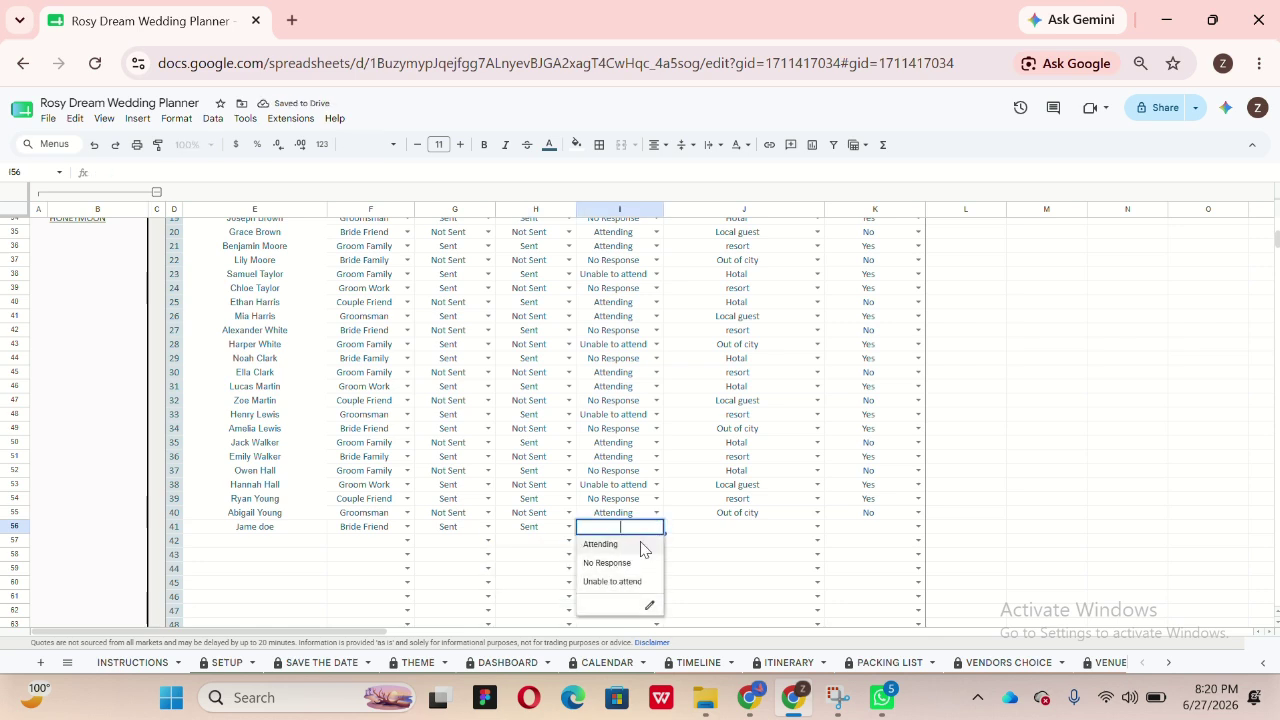
pyautogui.click(641, 549)
# Step: Set guest 41's accommodations to venue and mark the gift question as Yes
pyautogui.click(817, 526)
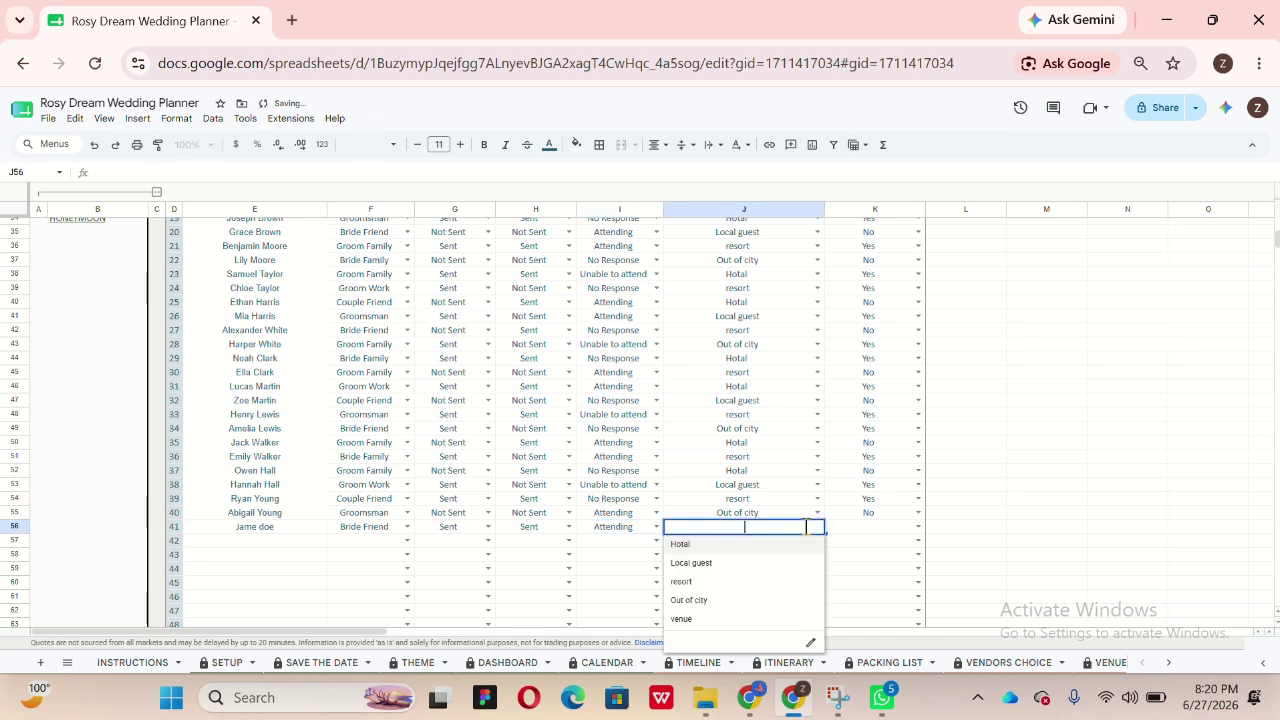
pyautogui.click(756, 619)
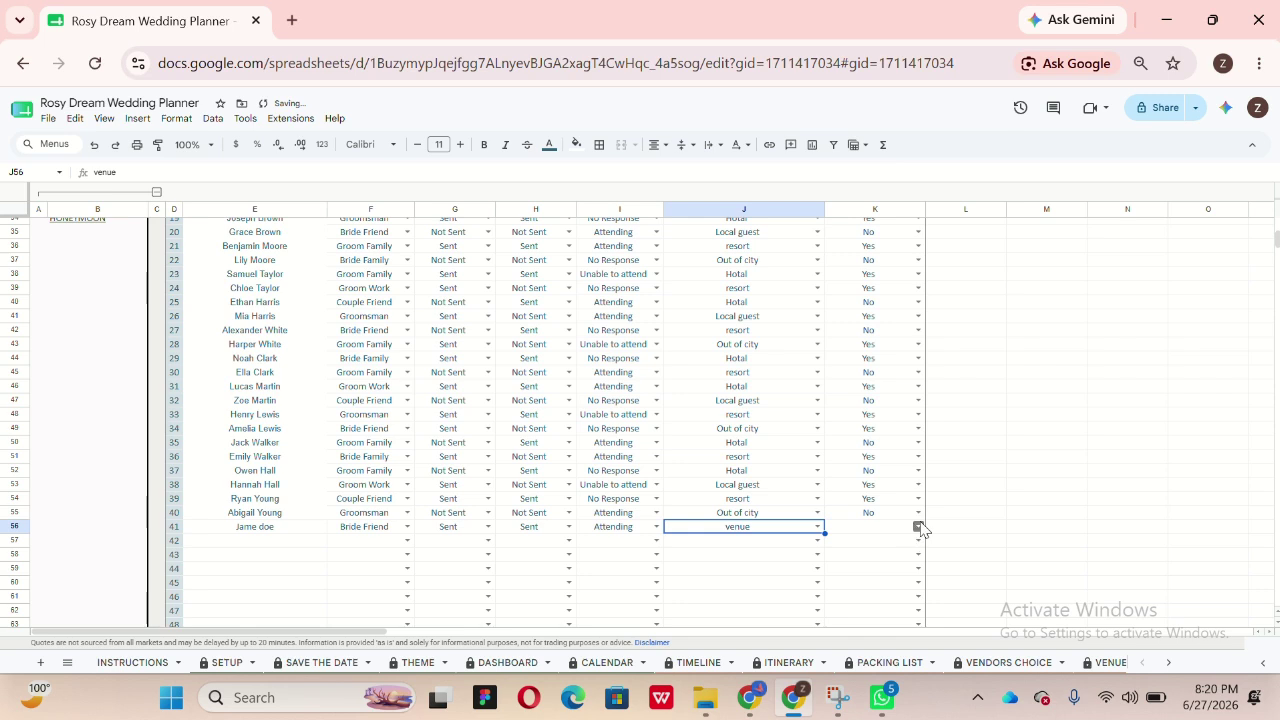
pyautogui.click(918, 527)
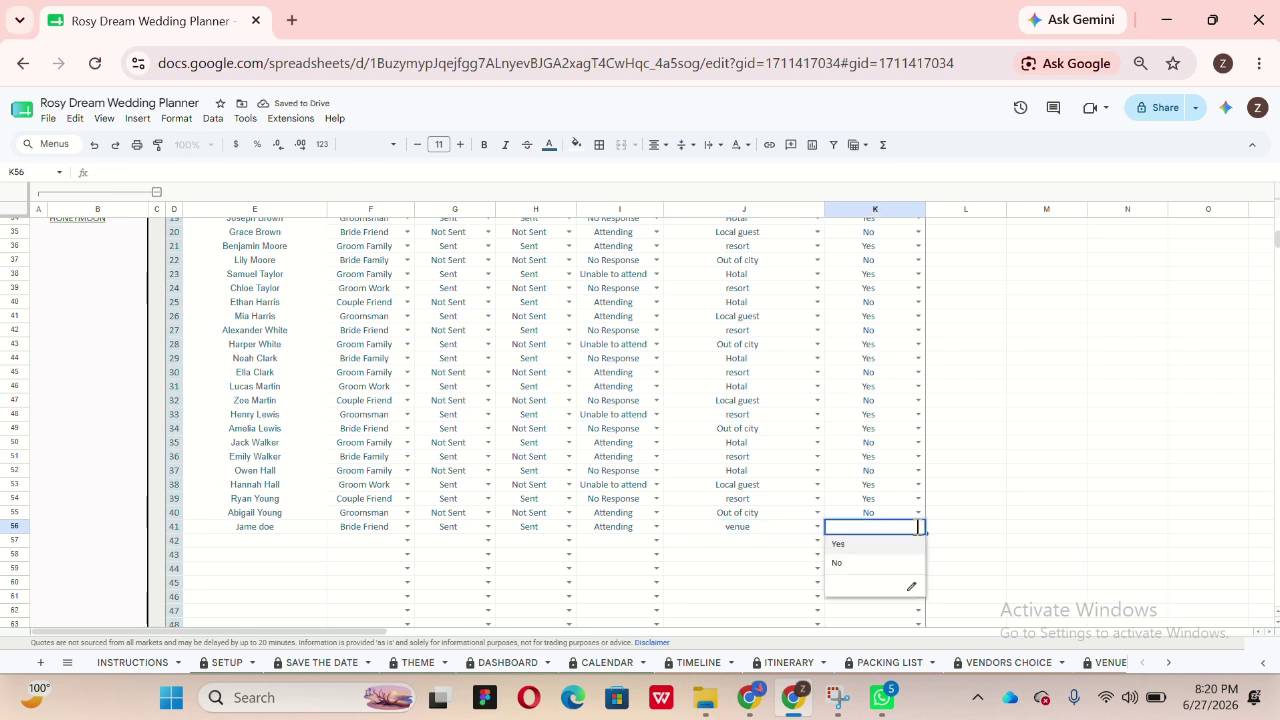
pyautogui.click(861, 551)
# Step: Look over the Guest List's address, contact, meal and additional info columns, and follow the Filter Guest List link above the table
pyautogui.scroll(10, 862, 550)
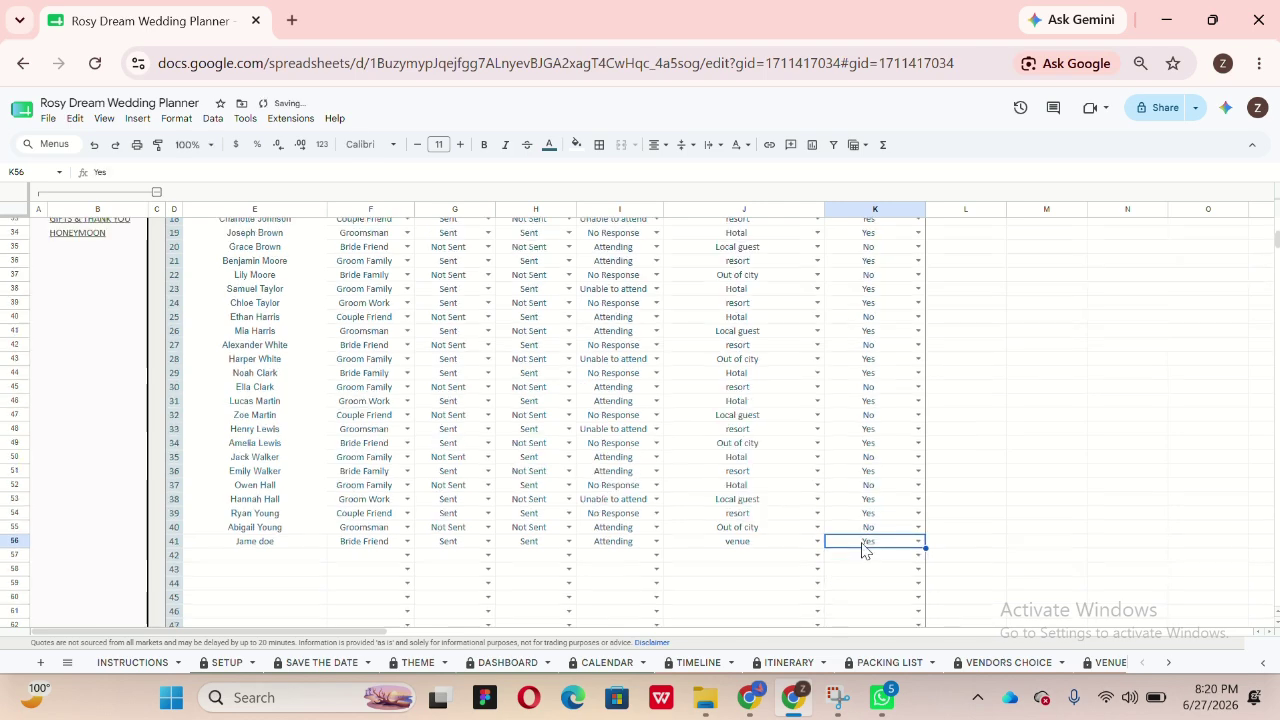
pyautogui.hscroll(3, 862, 550)
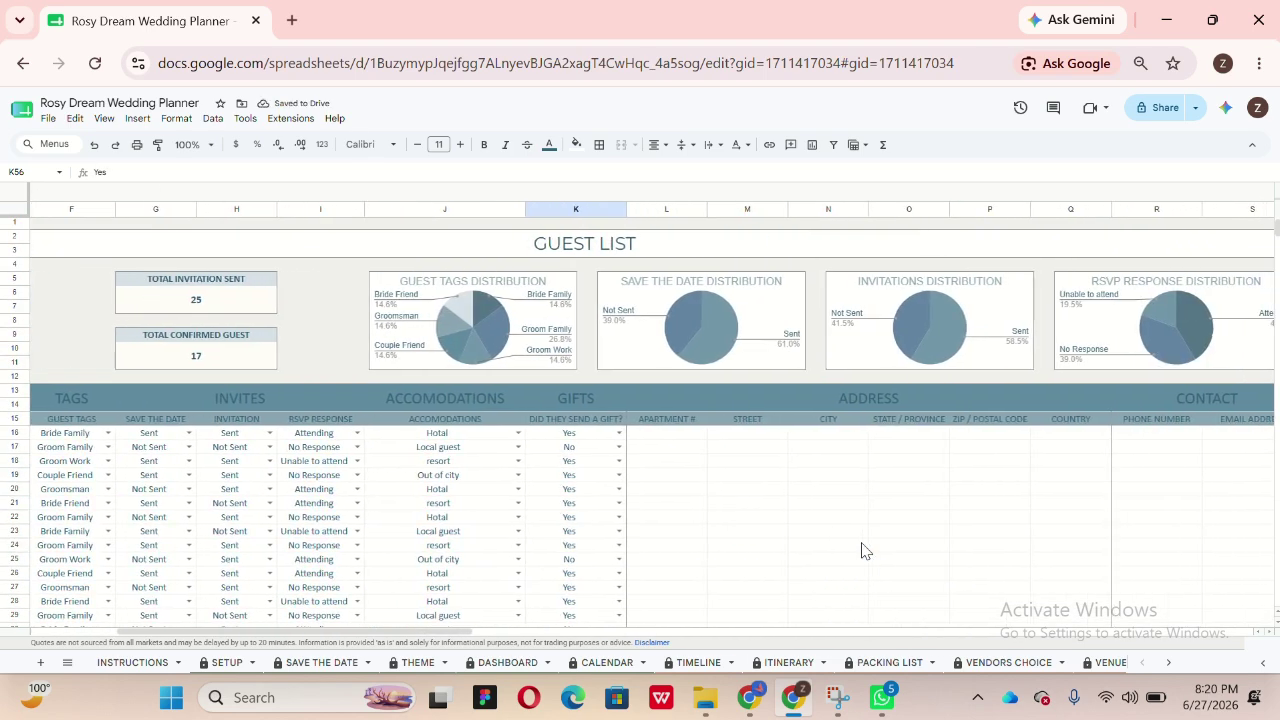
pyautogui.hscroll(5, 873, 505)
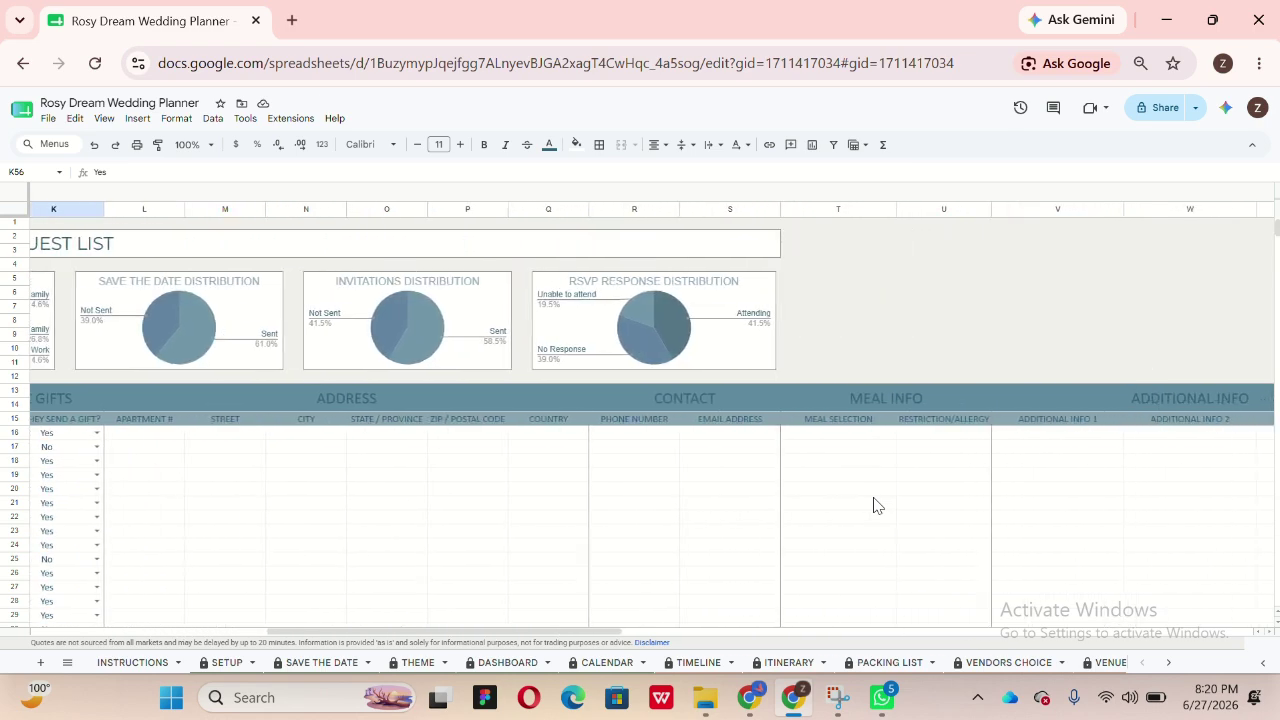
pyautogui.hscroll(-8, 873, 505)
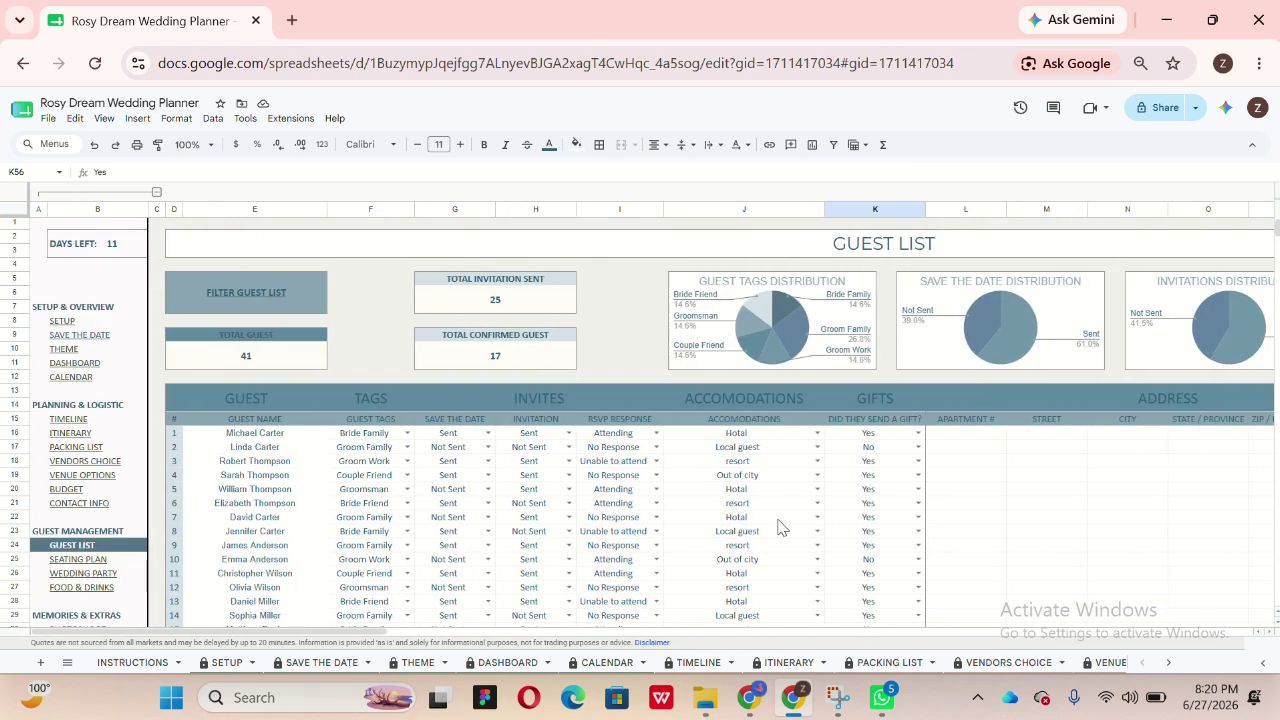
pyautogui.moveTo(301, 295)
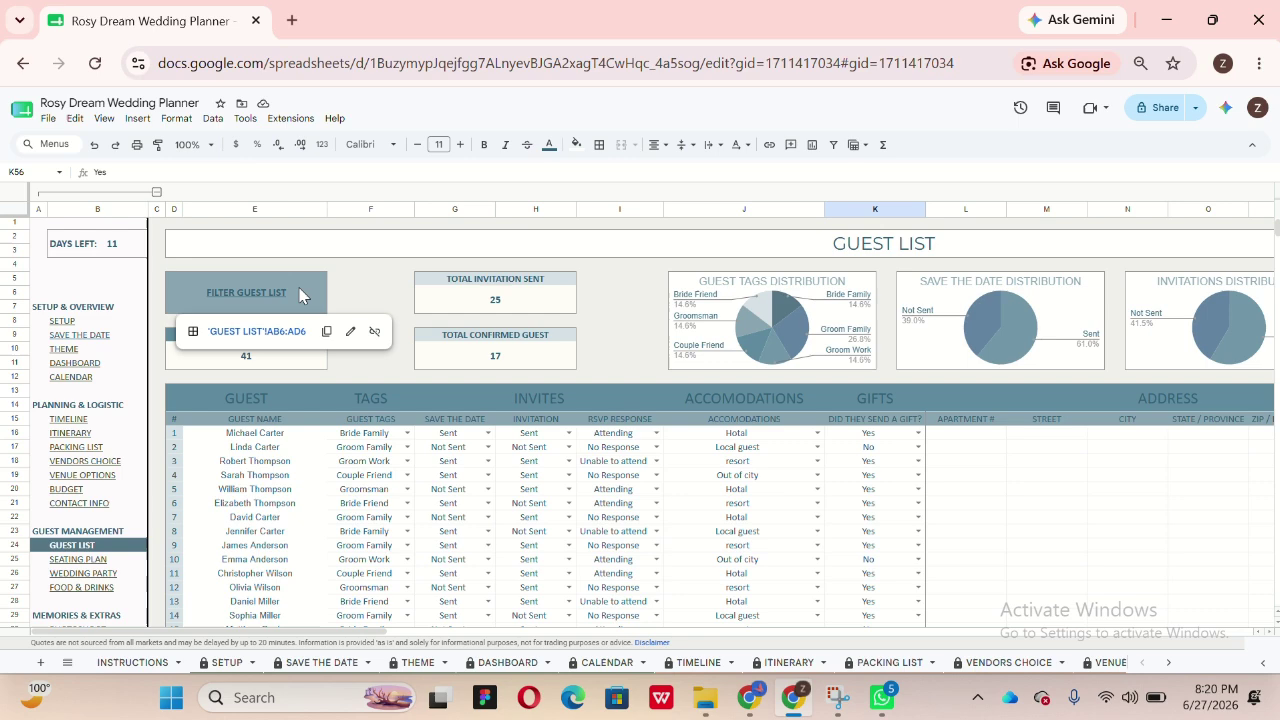
pyautogui.click(259, 334)
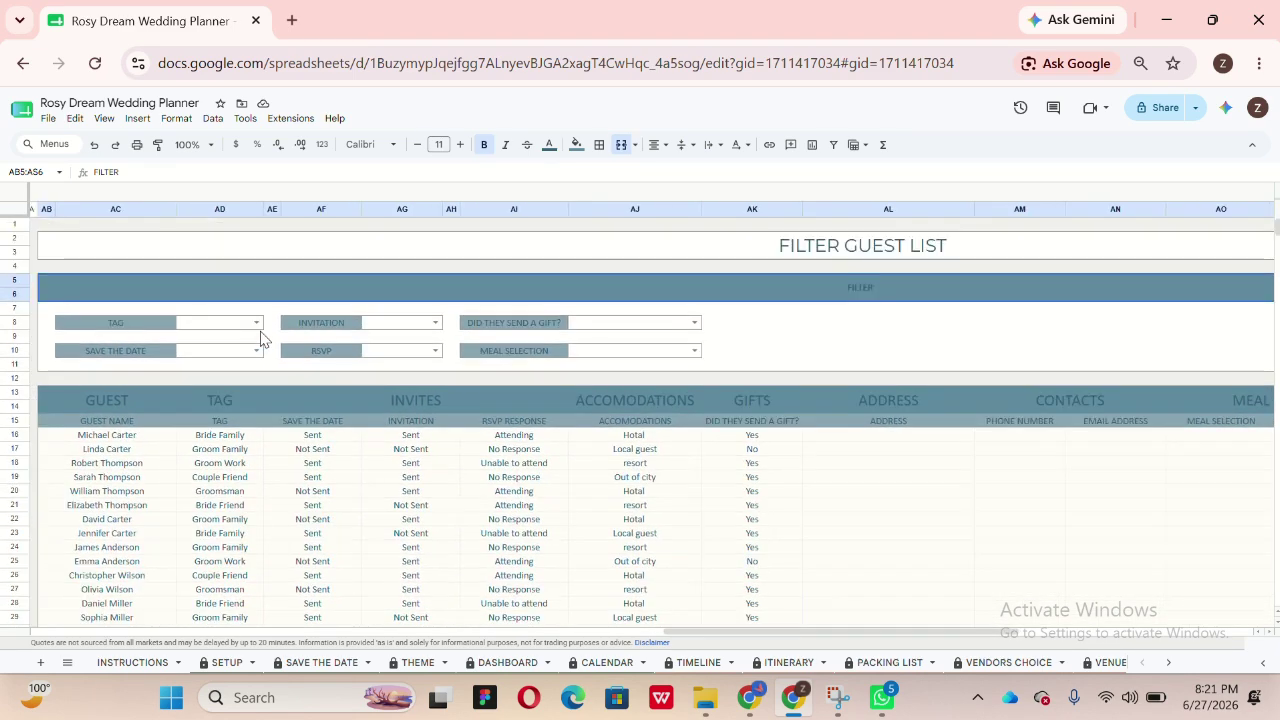
# Step: Review the tag, save the date and RSVP filter options and locate the invitation and gift filters above the filtered guest list
pyautogui.click(261, 332)
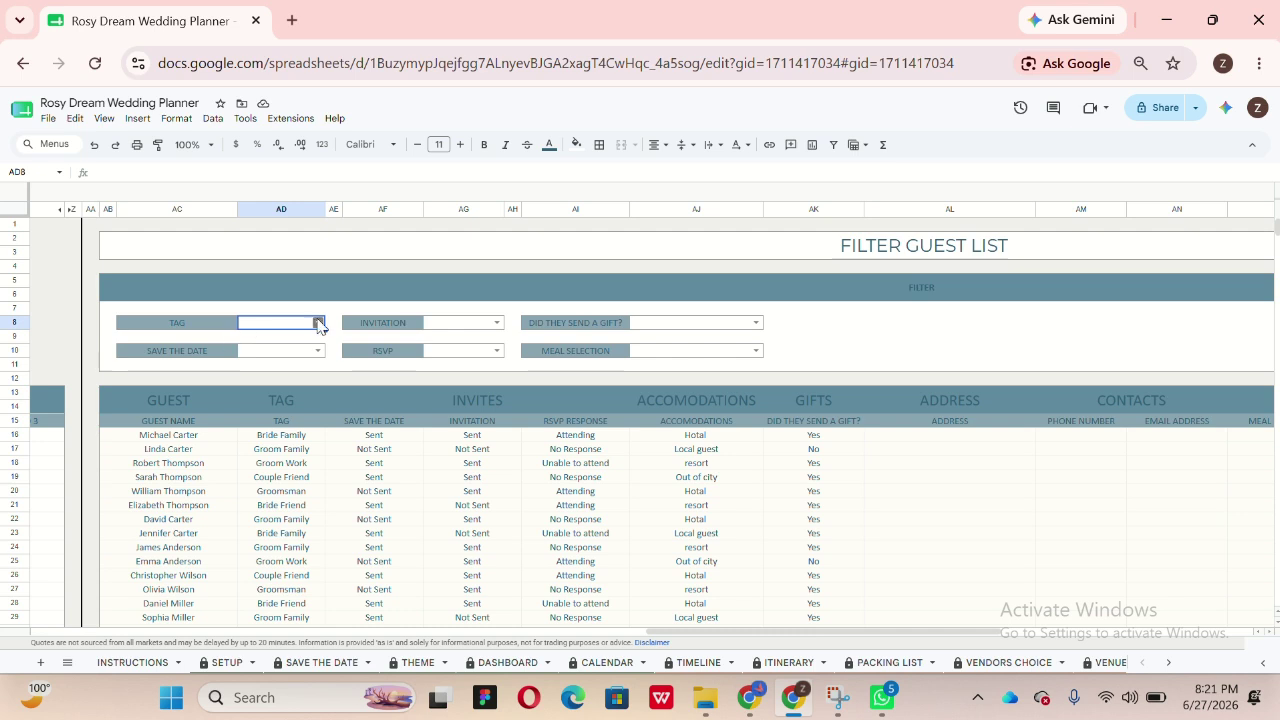
pyautogui.click(318, 322)
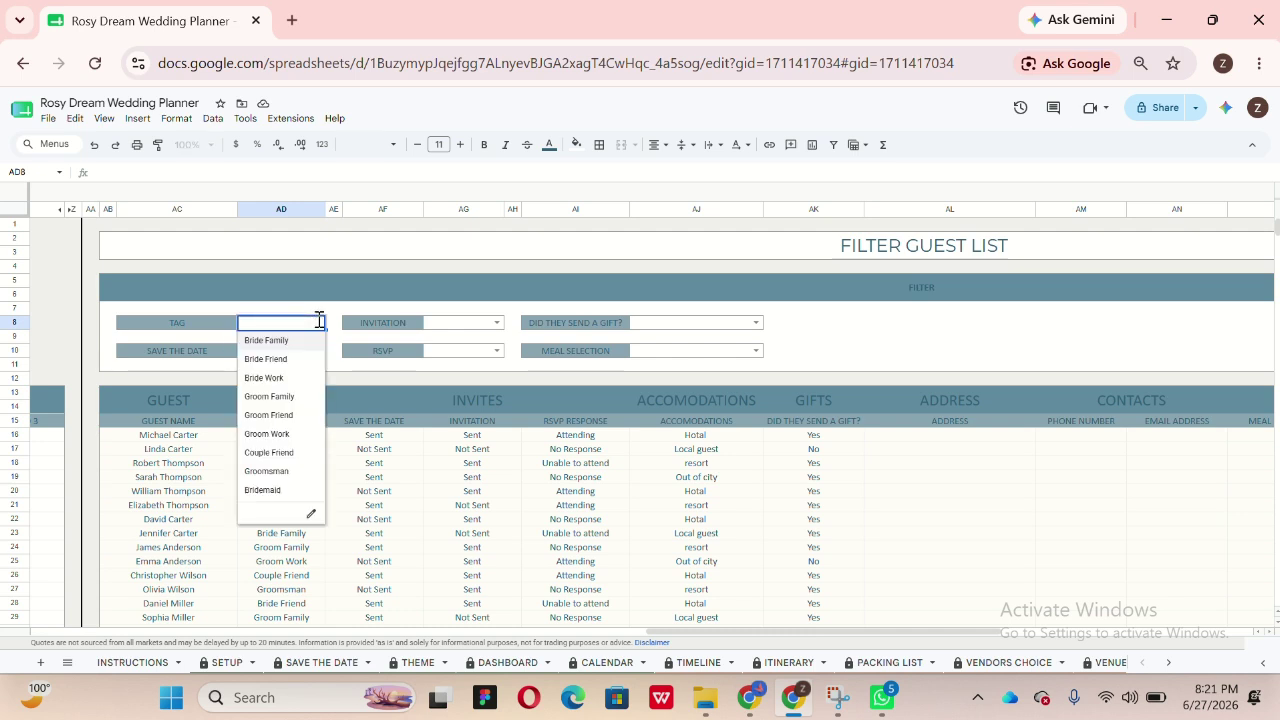
pyautogui.click(463, 329)
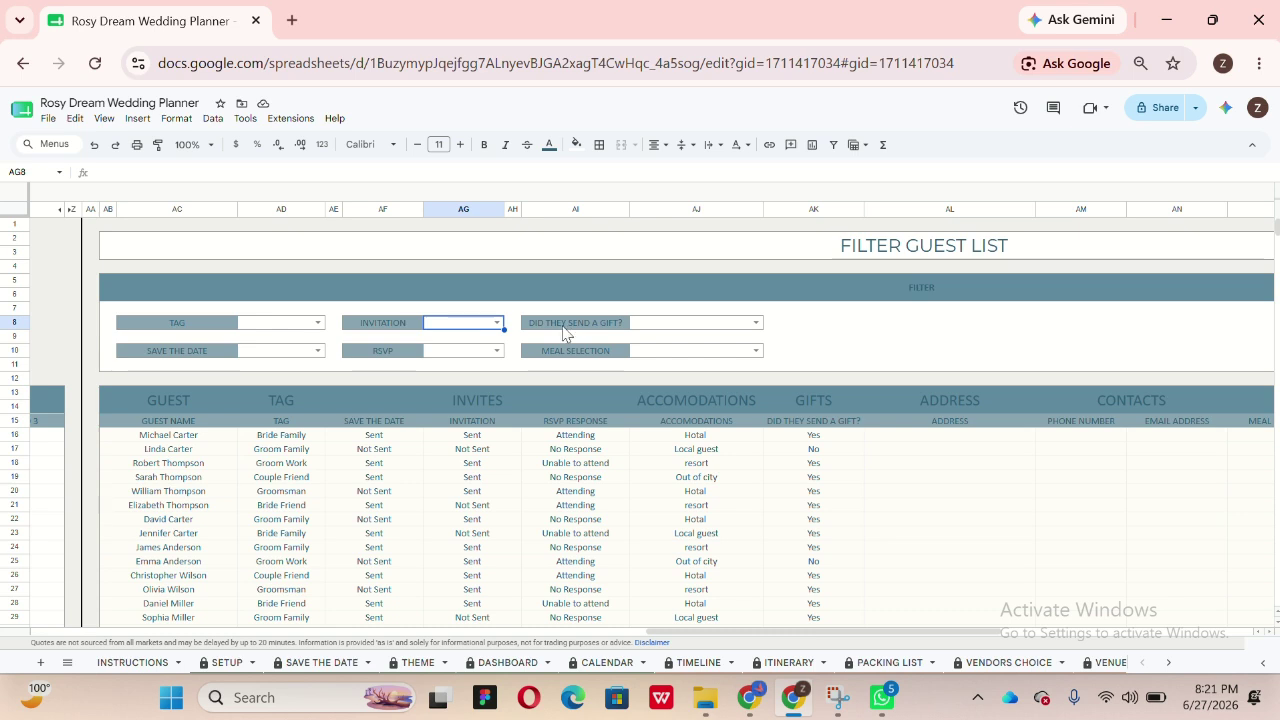
pyautogui.click(676, 325)
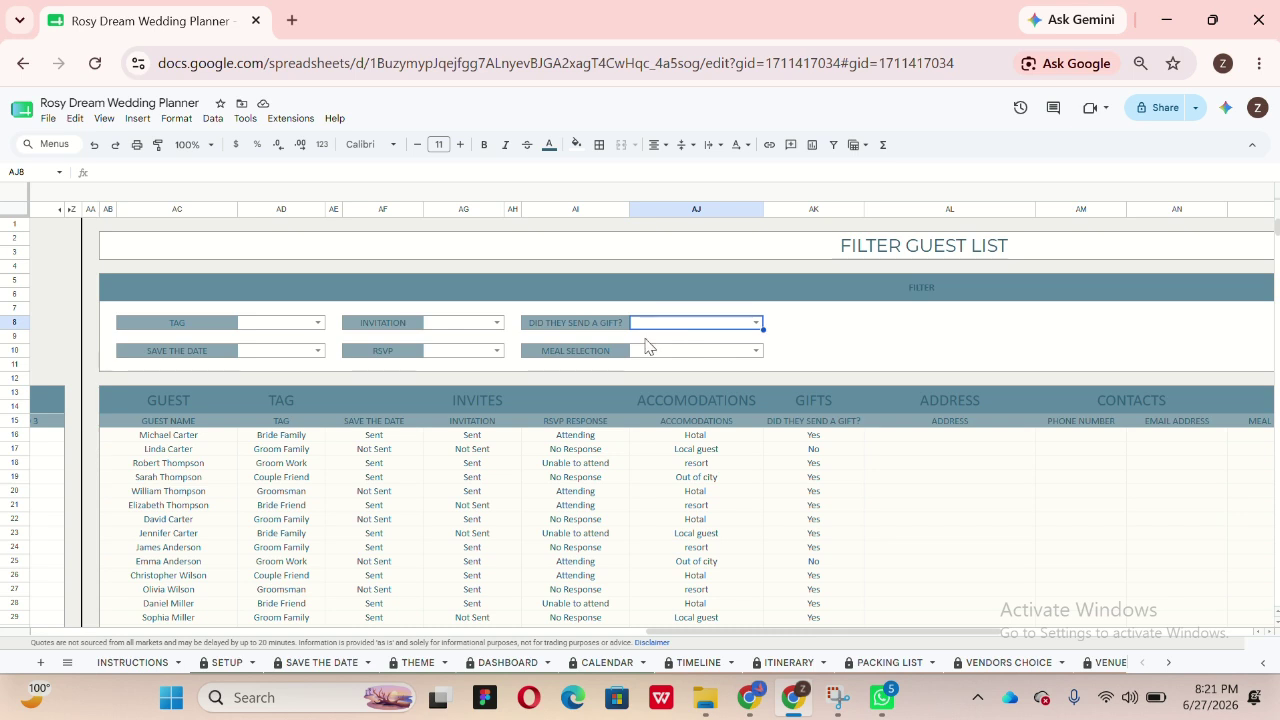
pyautogui.click(300, 360)
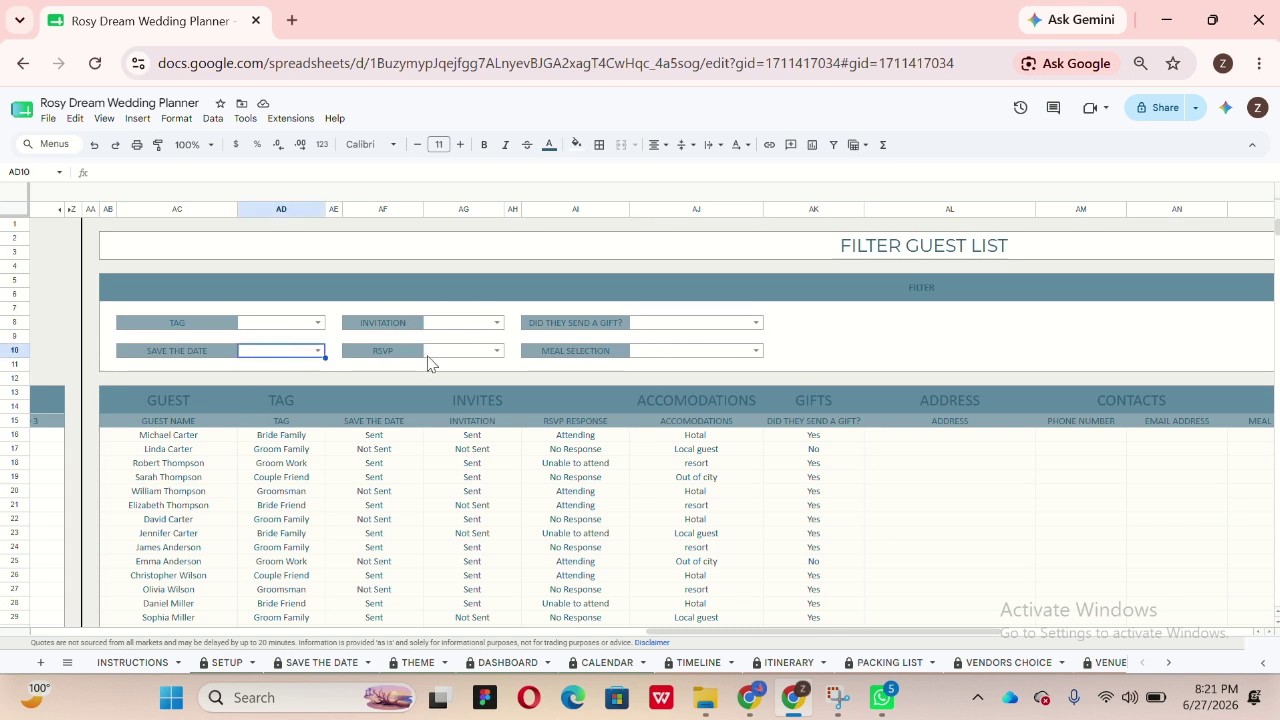
pyautogui.click(318, 351)
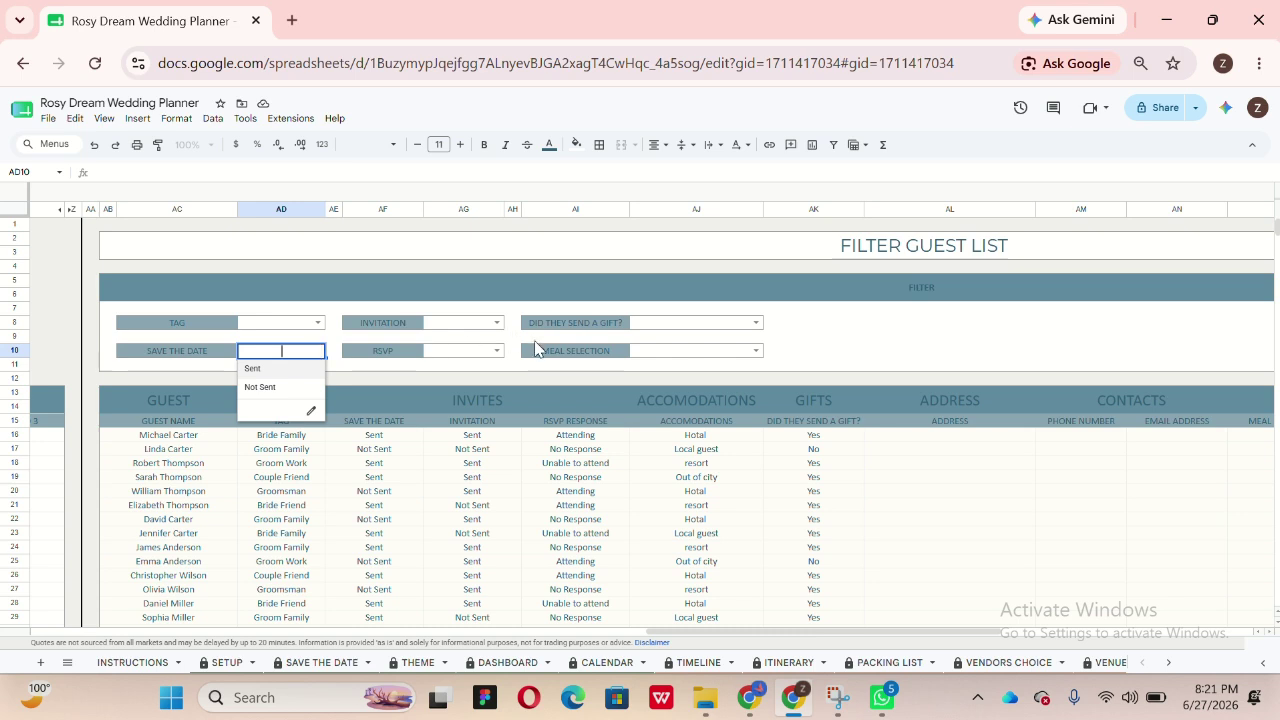
pyautogui.click(497, 351)
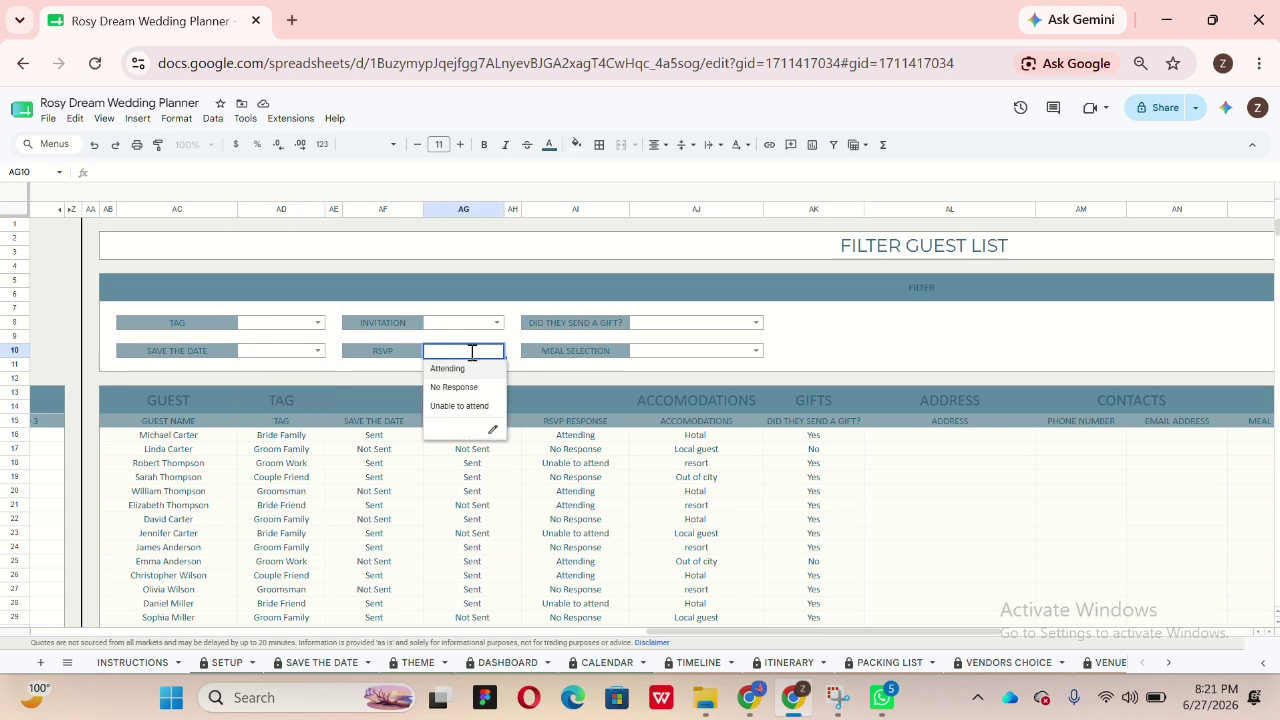
# Step: Open the choices of the tag filter above the filtered guest list
pyautogui.click(300, 330)
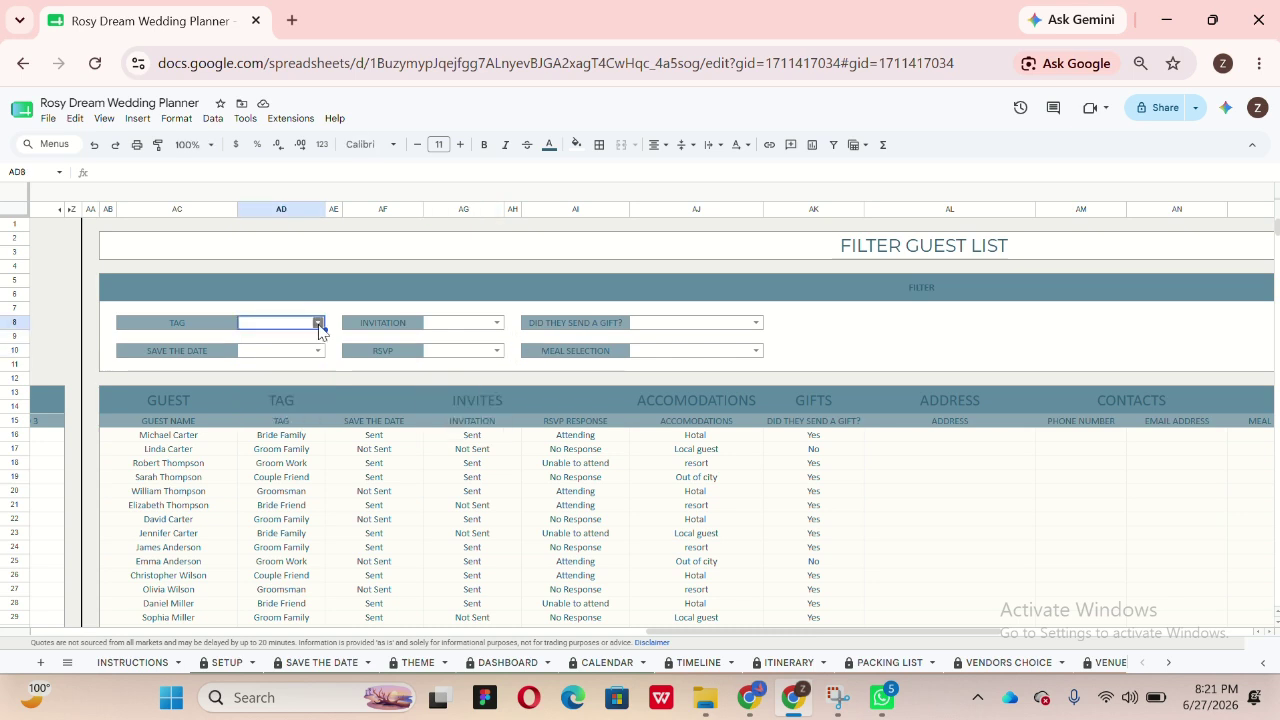
pyautogui.click(319, 323)
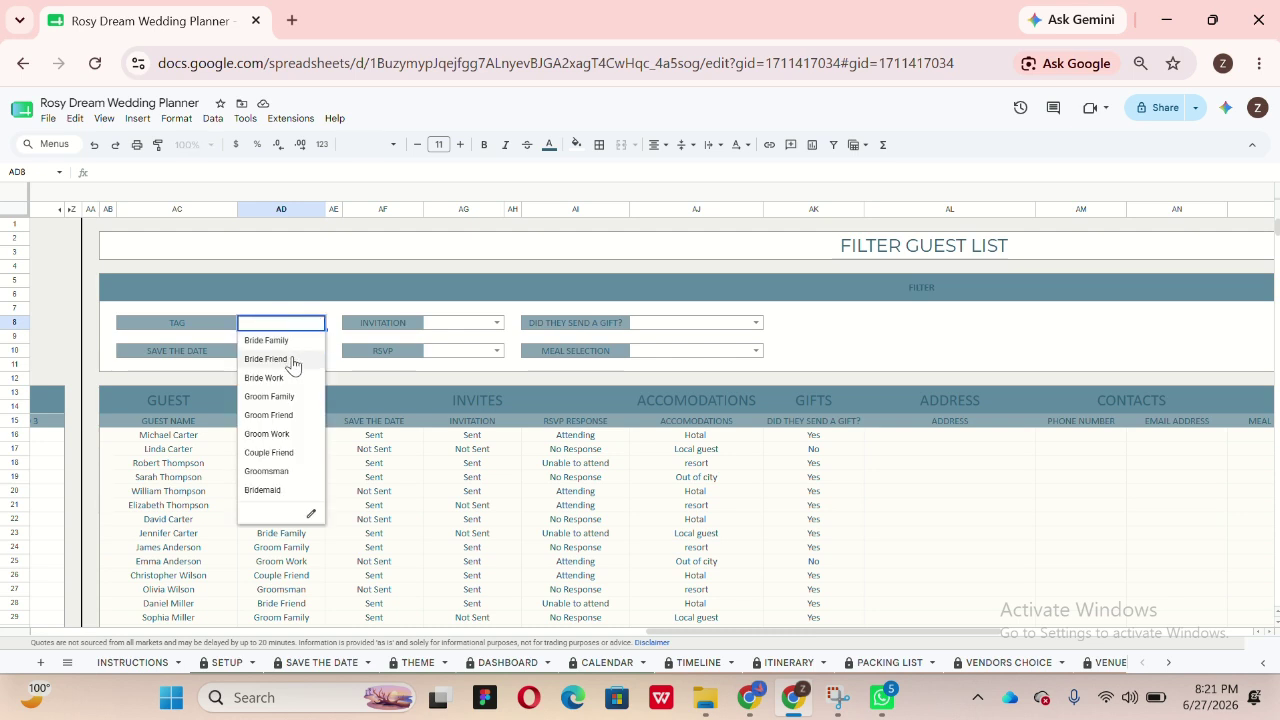
# Step: Filter the guest list by the tag Bride Friend and switch the tag filter to Couple Friend
pyautogui.click(292, 359)
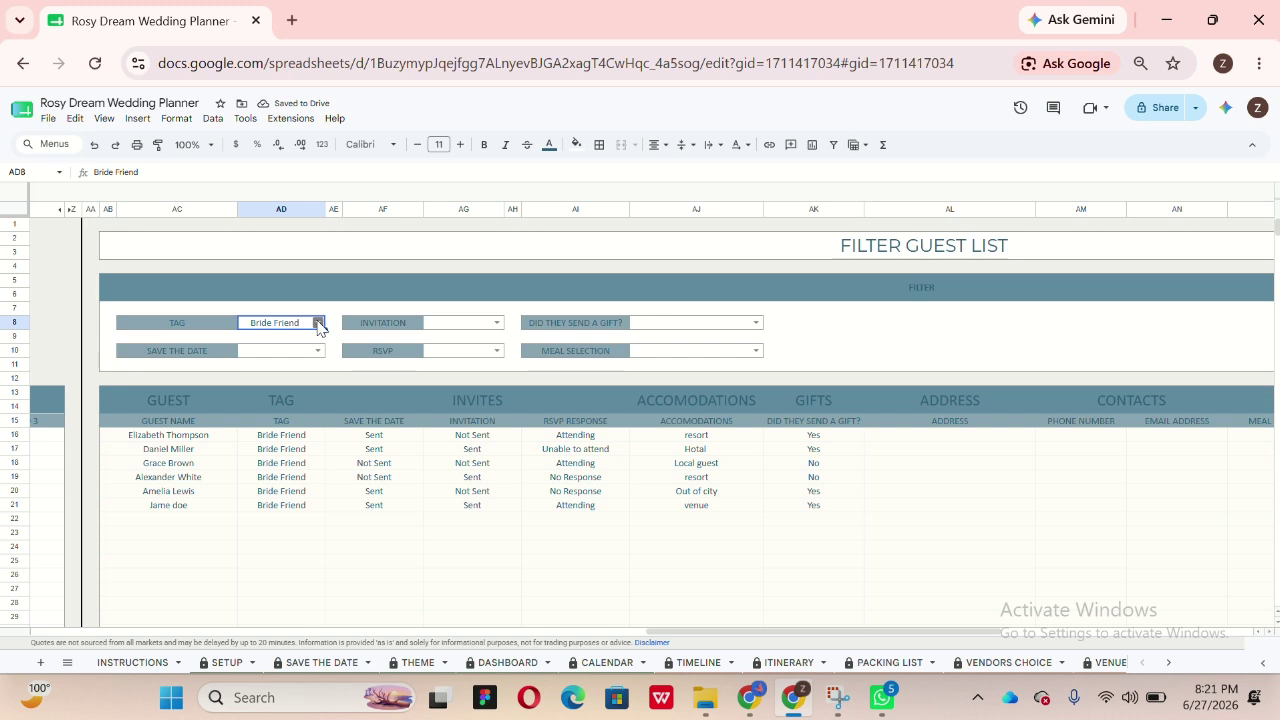
pyautogui.click(318, 324)
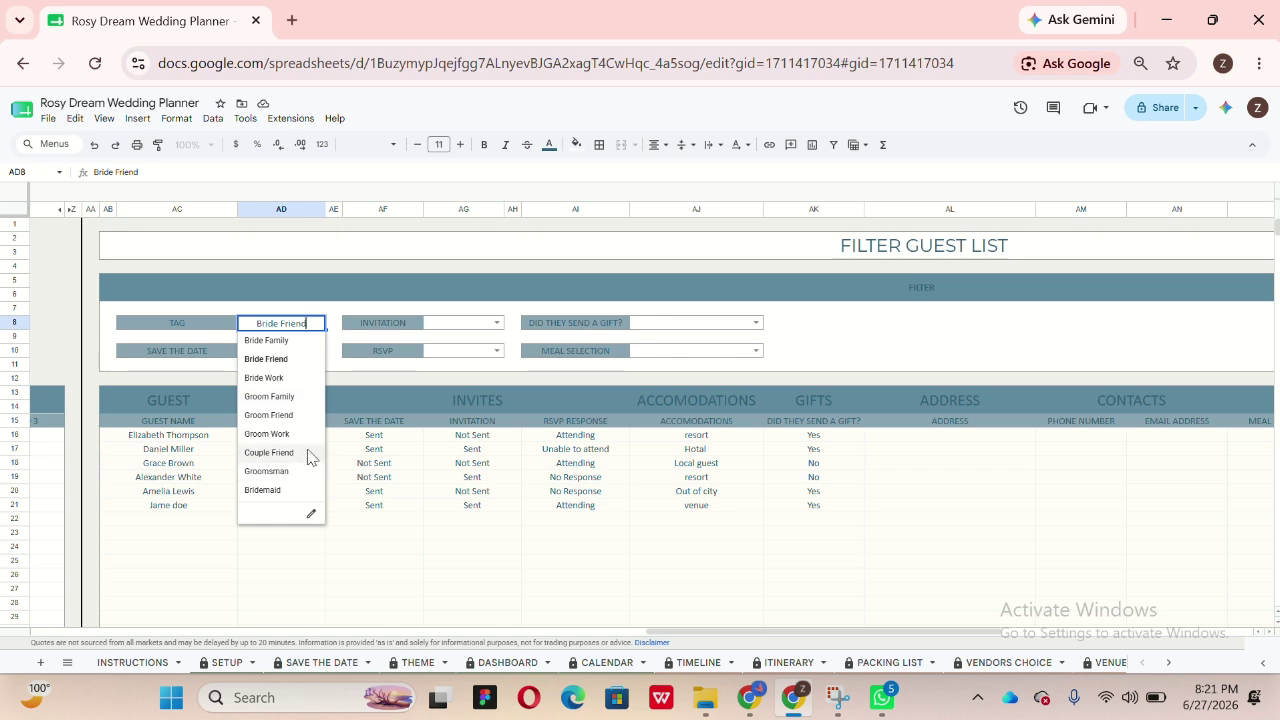
pyautogui.click(269, 452)
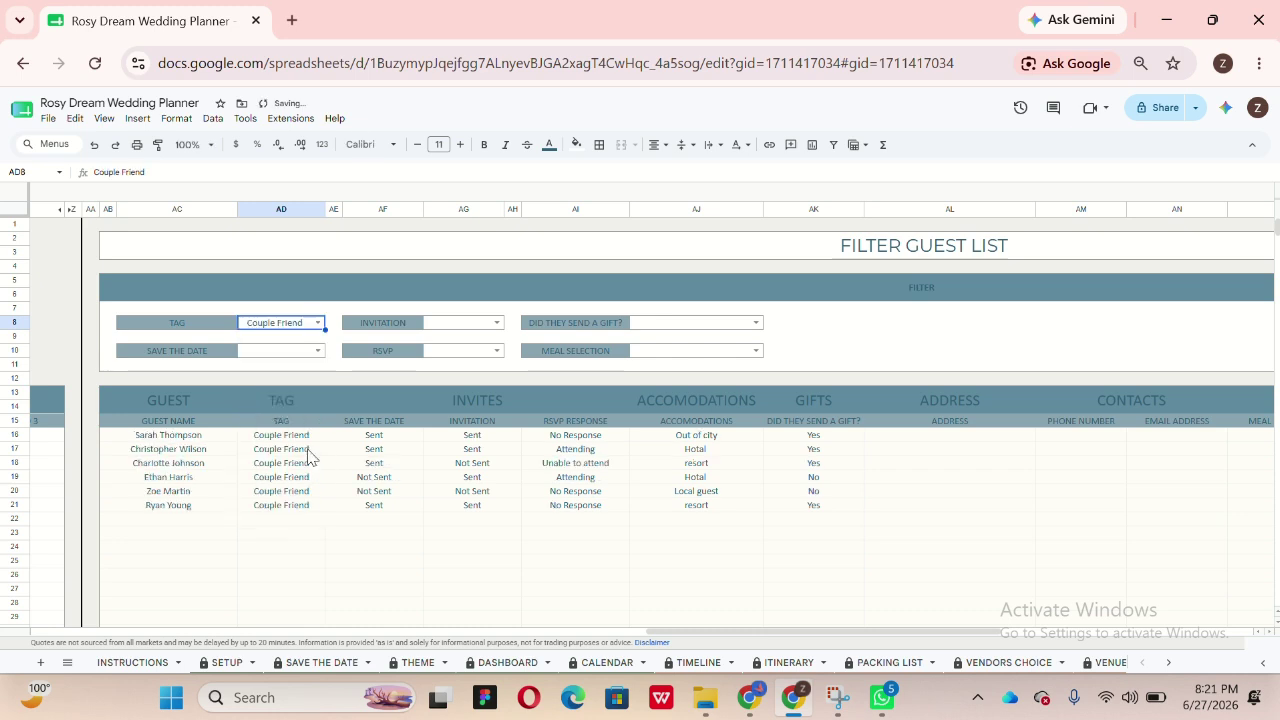
# Step: Filter the guest list by invitation status Sent, switch it to Not Sent, and view the gift filter's options
pyautogui.click(497, 323)
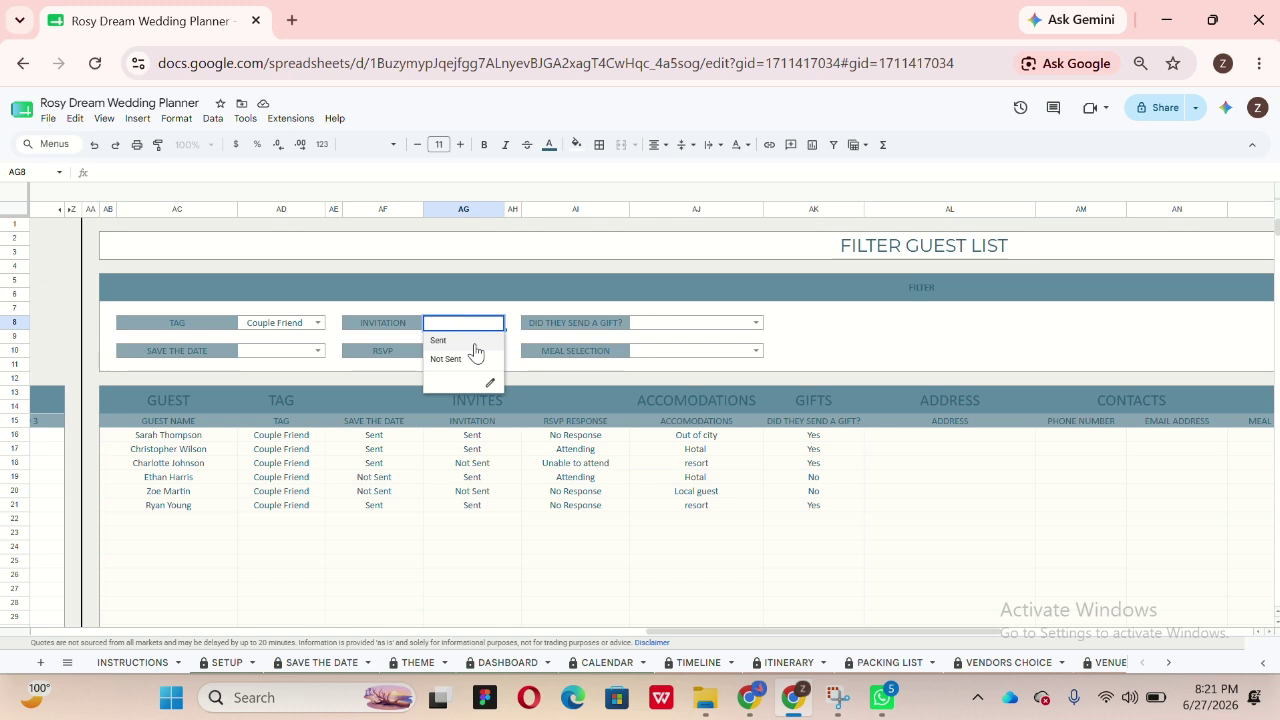
pyautogui.click(475, 341)
pyautogui.click(497, 323)
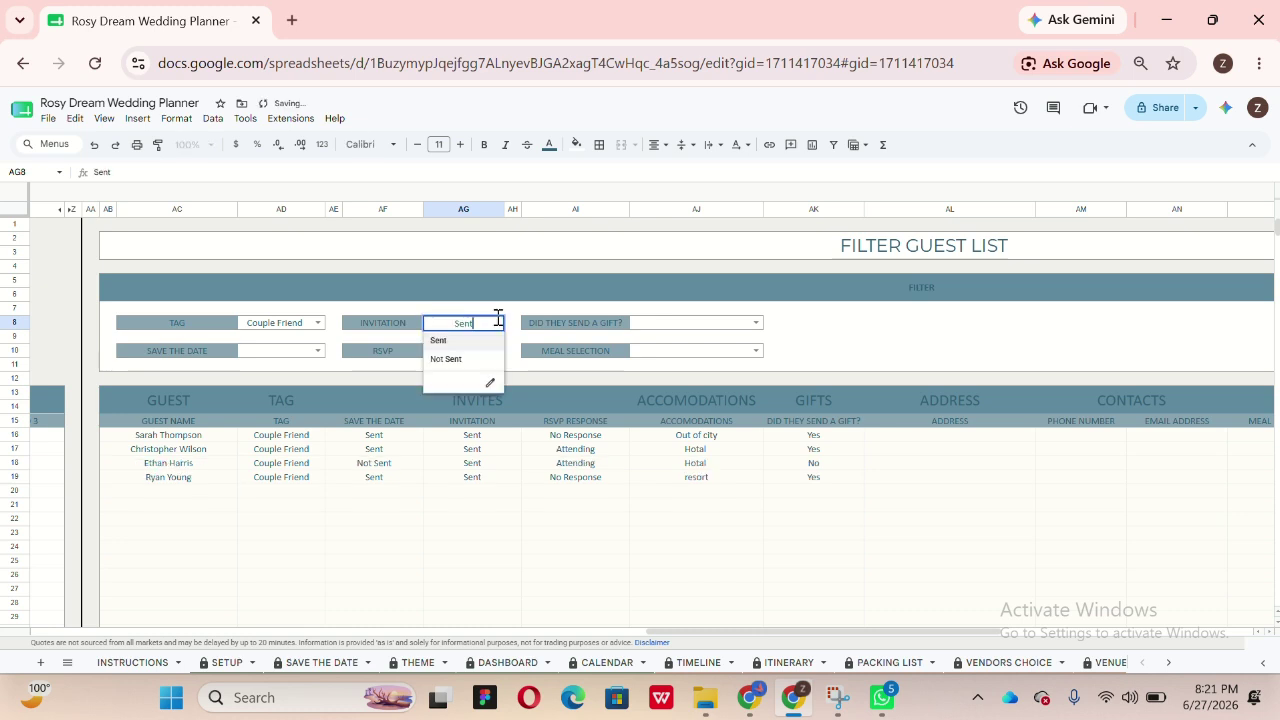
pyautogui.click(463, 355)
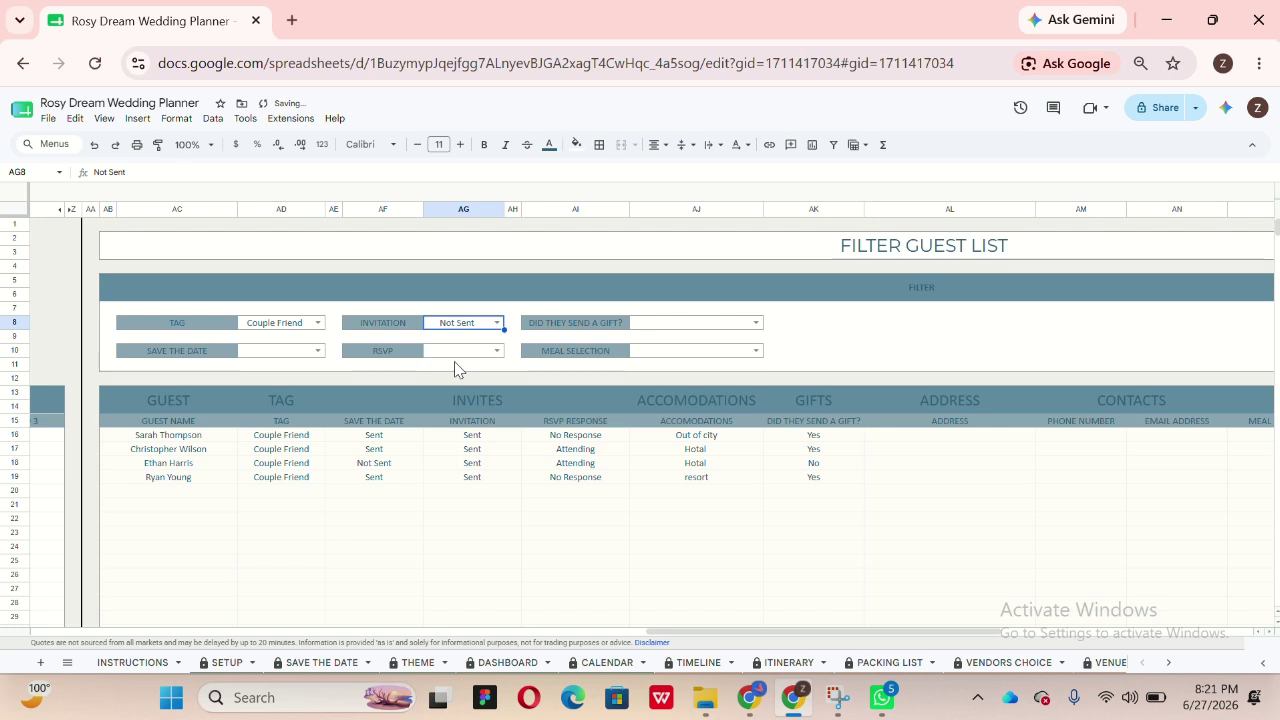
pyautogui.click(756, 323)
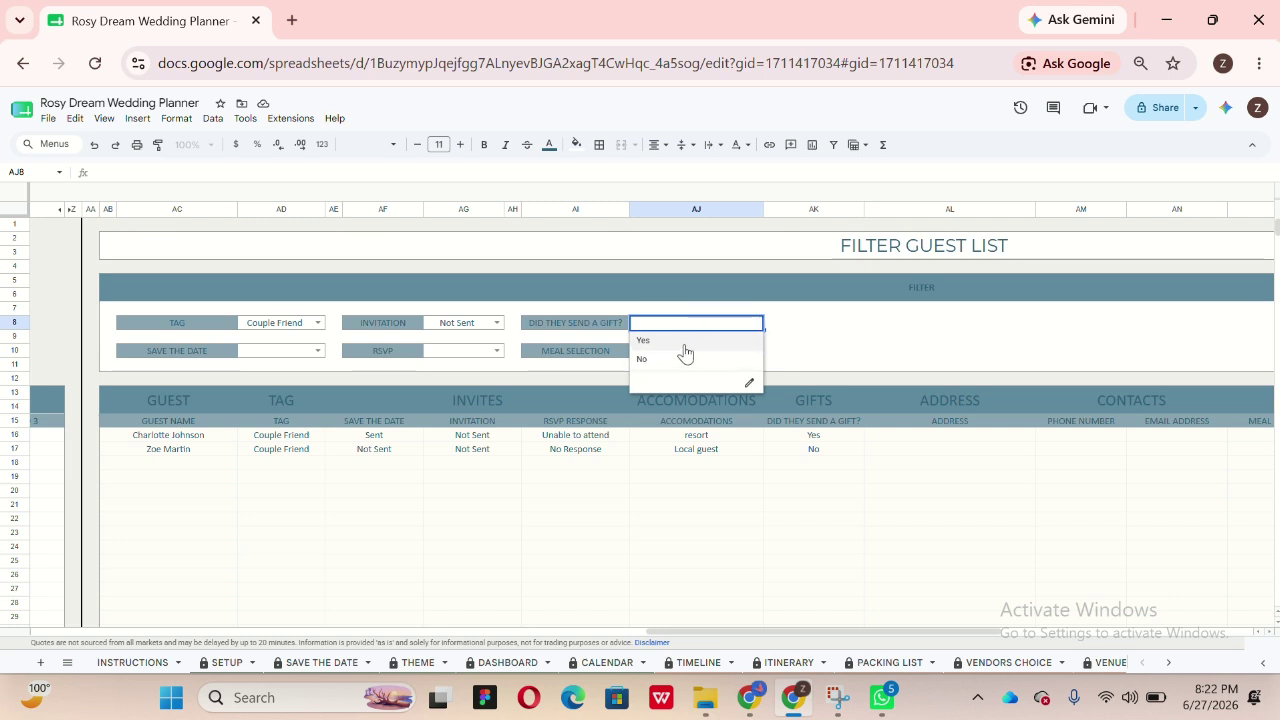
# Step: Clear the invitation and tag filters of the guest list
pyautogui.click(465, 328)
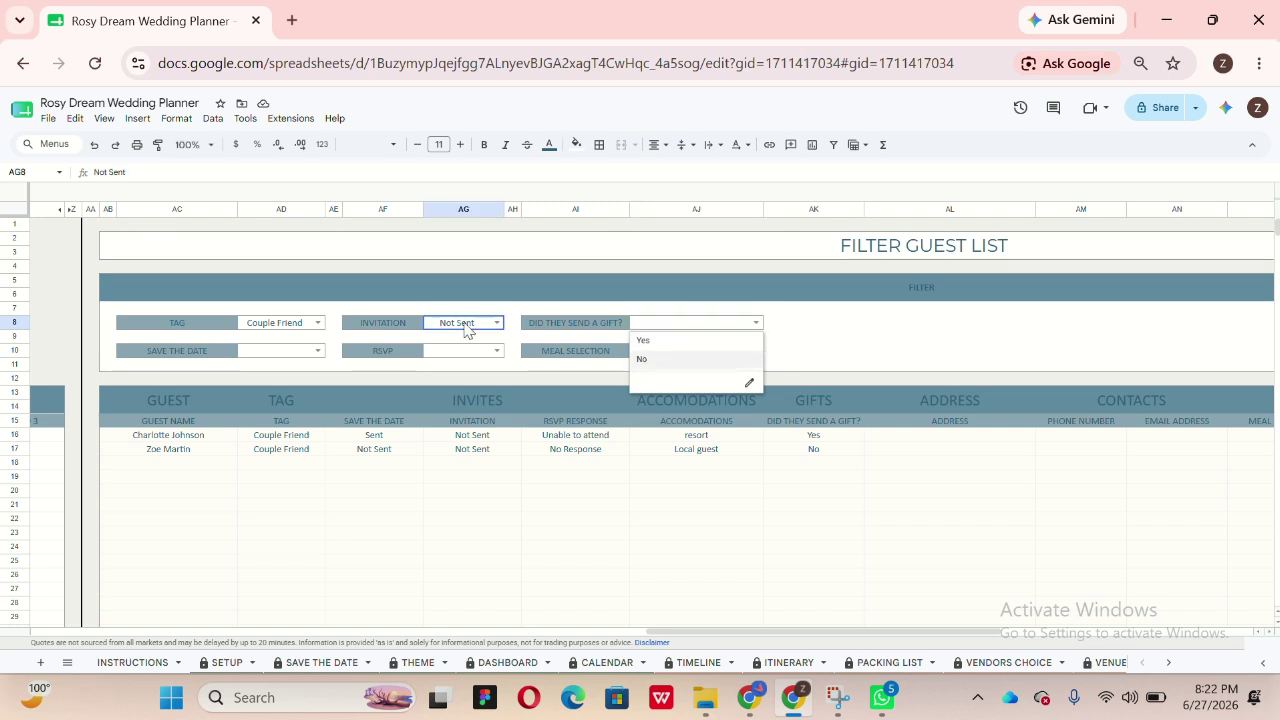
pyautogui.press('Delete')
pyautogui.click(301, 333)
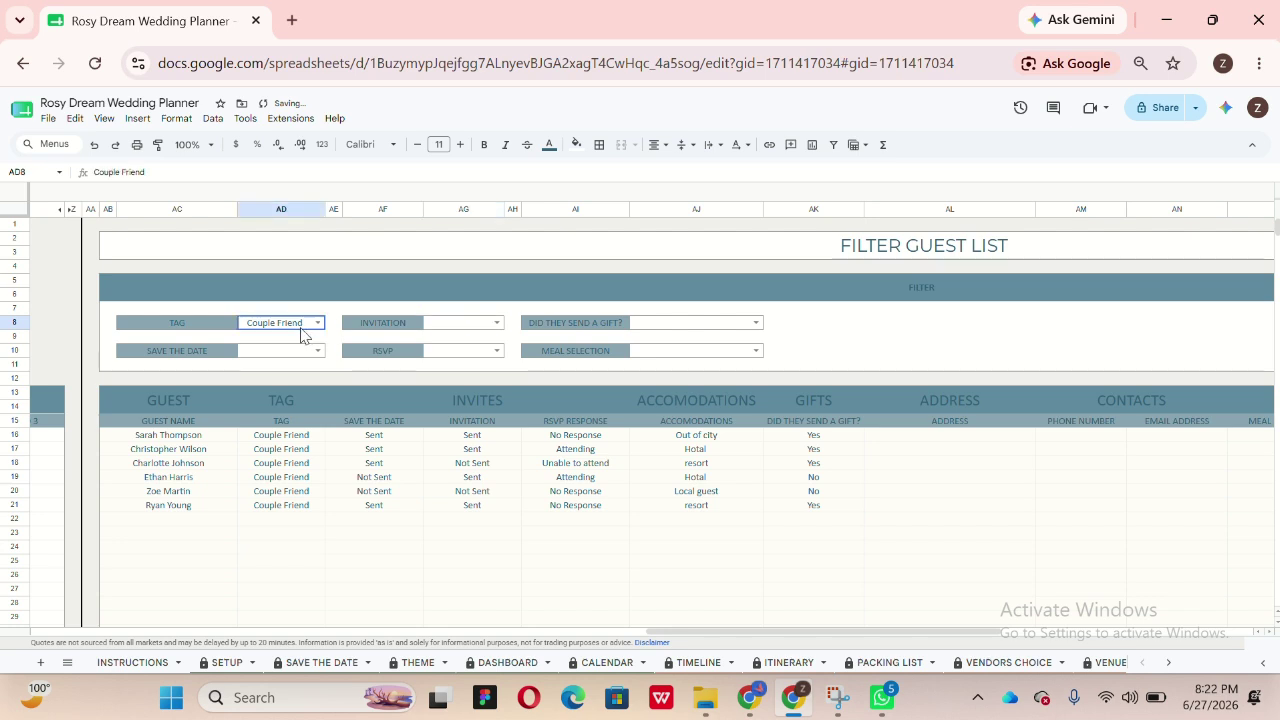
pyautogui.press('Delete')
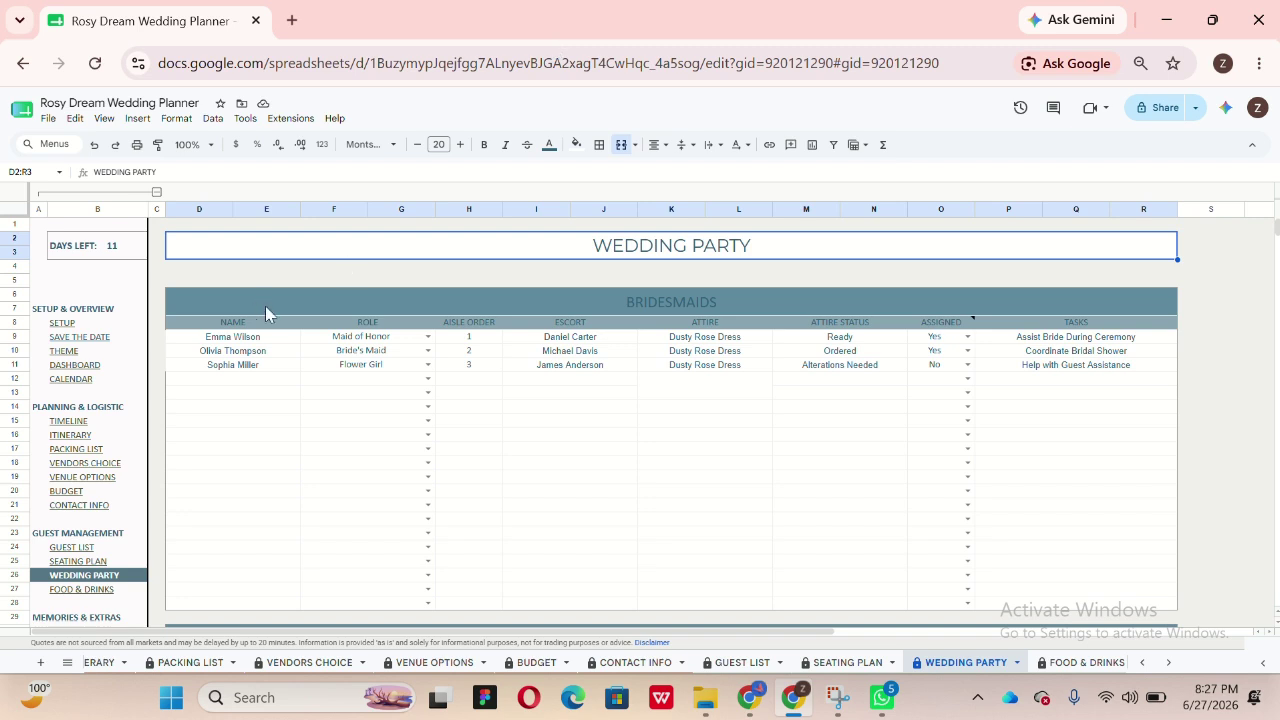
# Step: Examine the Wedding Party sheet's groomsmen section and go through the bridesmaids table's columns from name and role to assigned and tasks
pyautogui.scroll(-5, 560, 460)
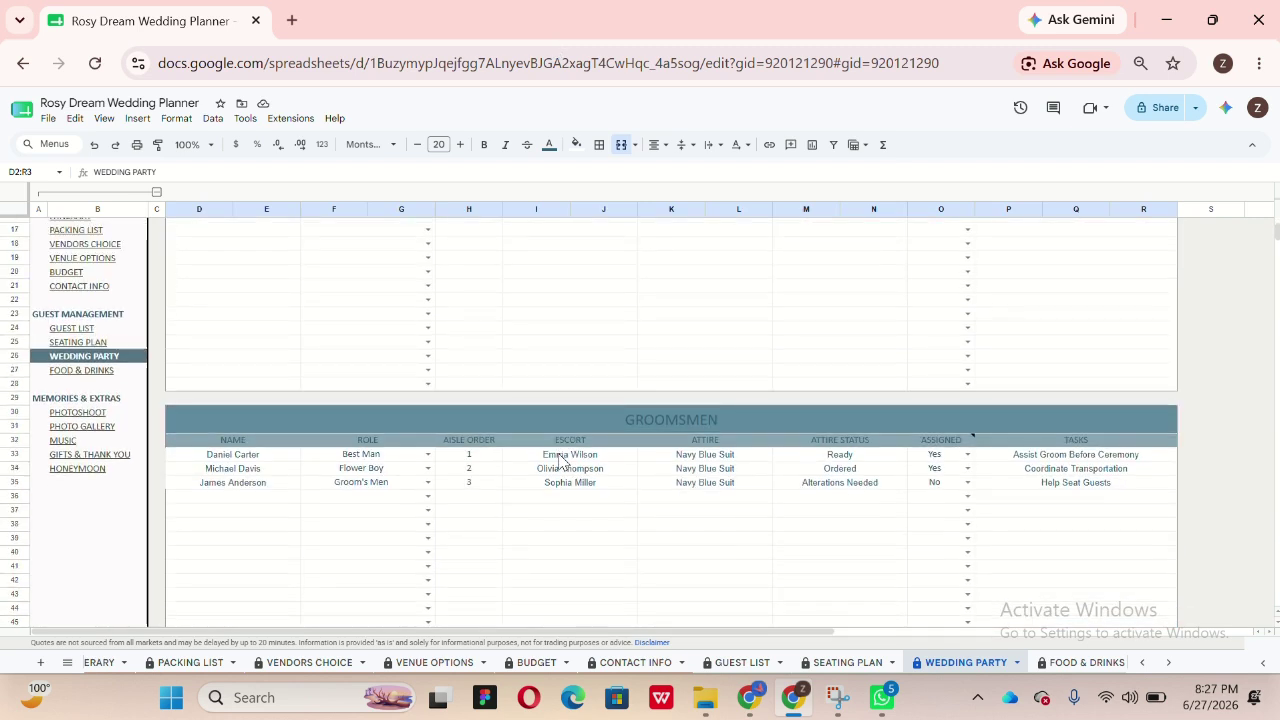
pyautogui.scroll(5, 560, 460)
pyautogui.click(262, 328)
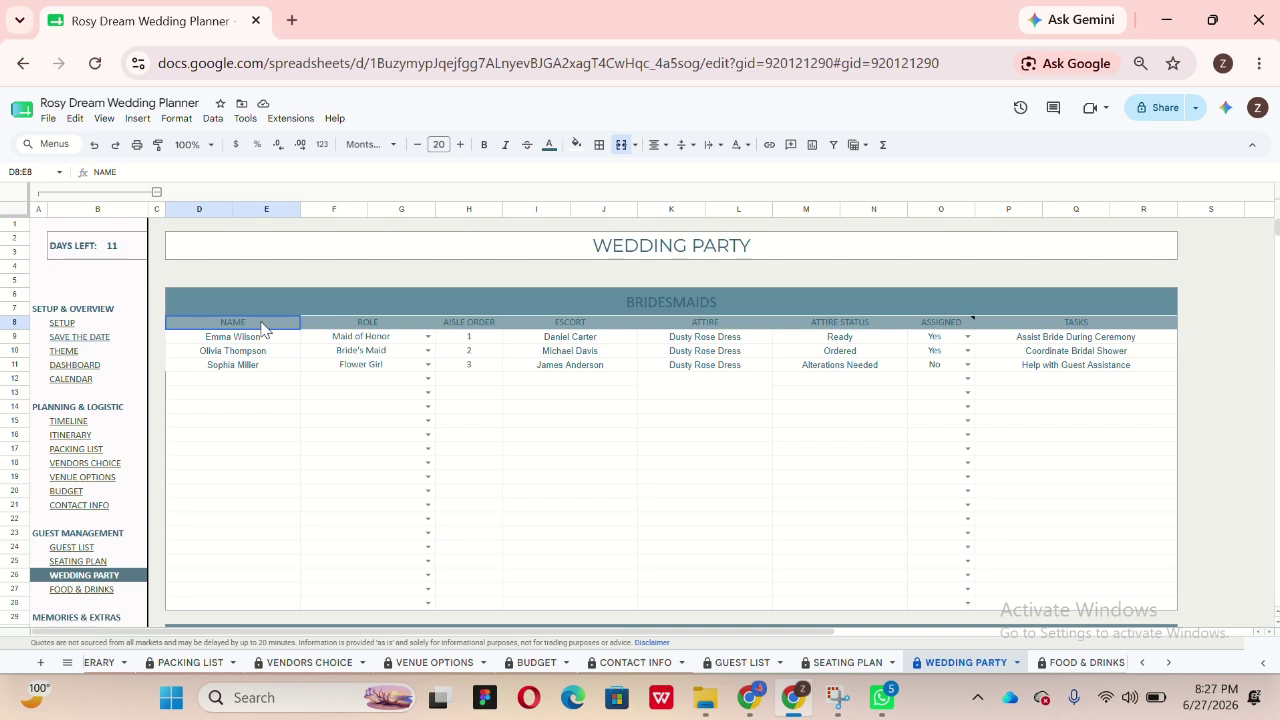
pyautogui.moveTo(262, 328); pyautogui.dragTo(258, 467)
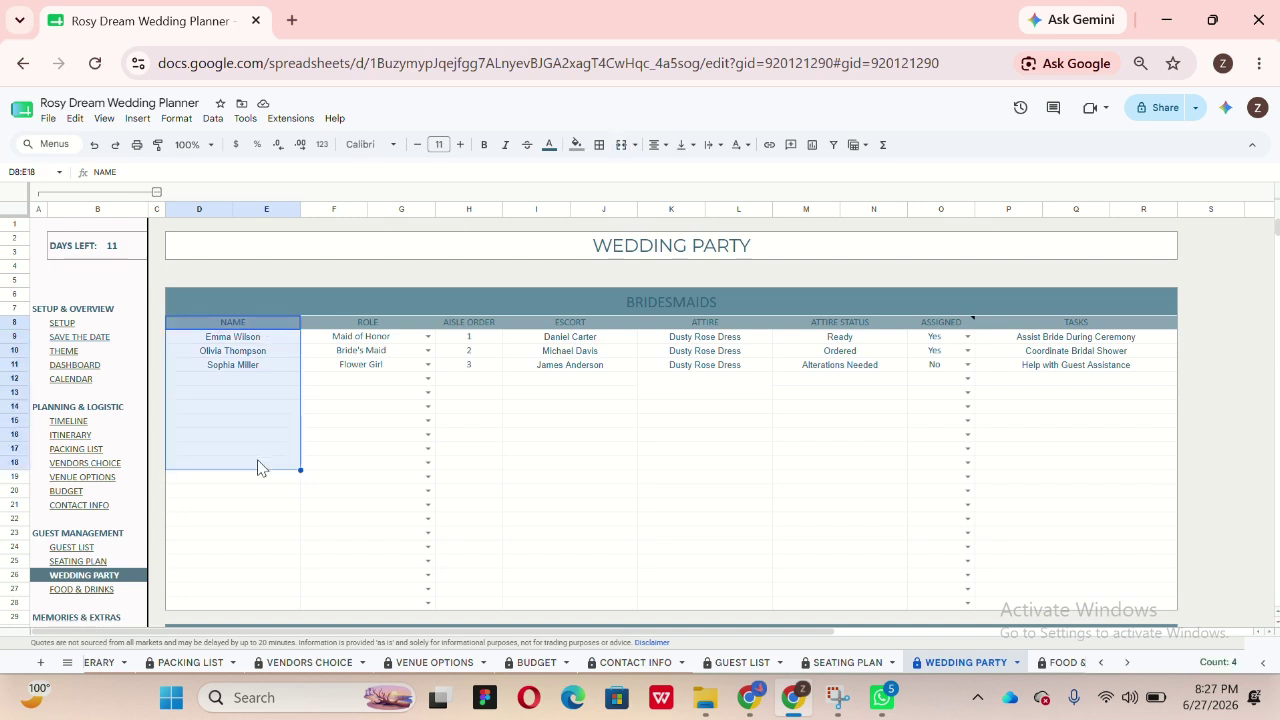
pyautogui.moveTo(386, 331); pyautogui.dragTo(394, 425)
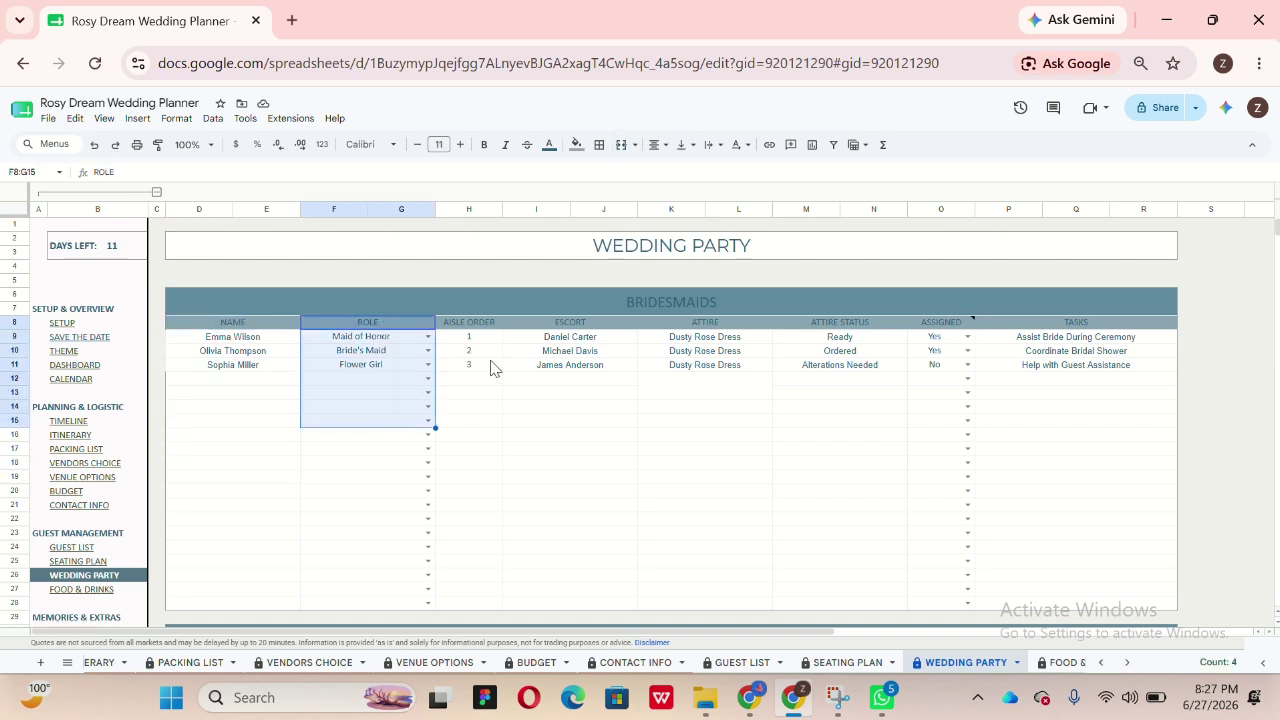
pyautogui.moveTo(498, 331); pyautogui.dragTo(625, 422)
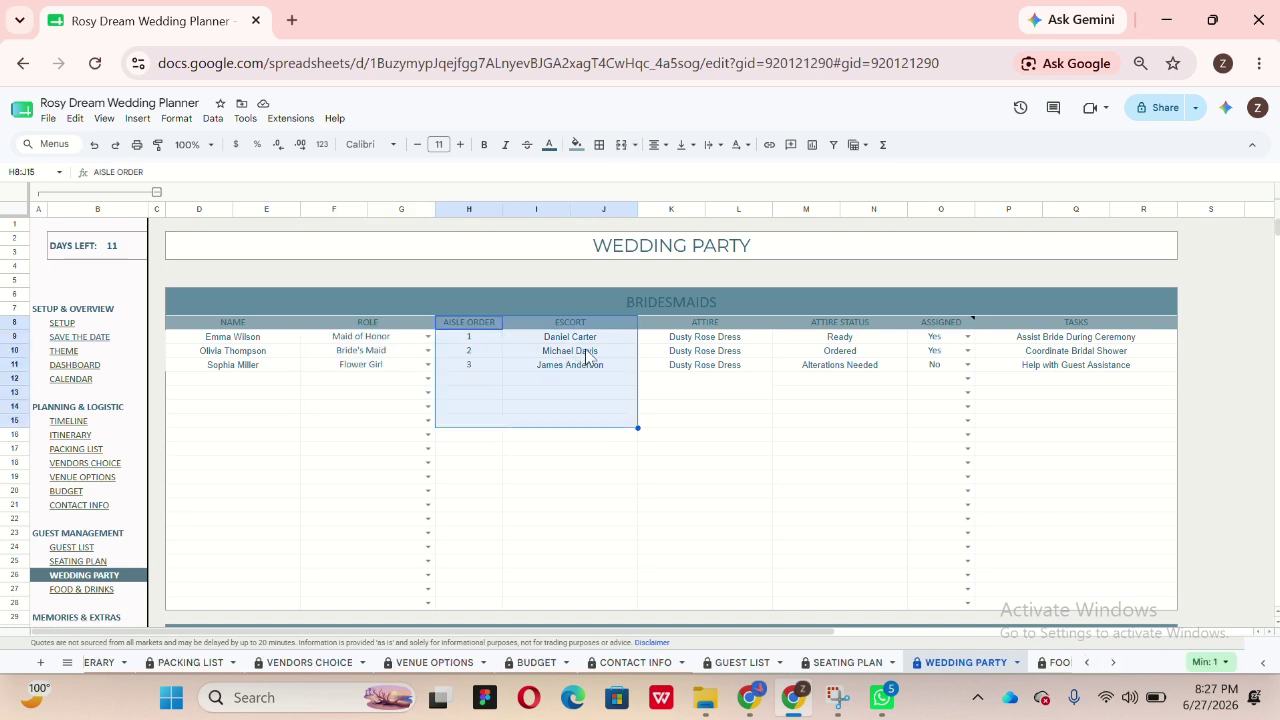
pyautogui.click(605, 325)
pyautogui.click(725, 326)
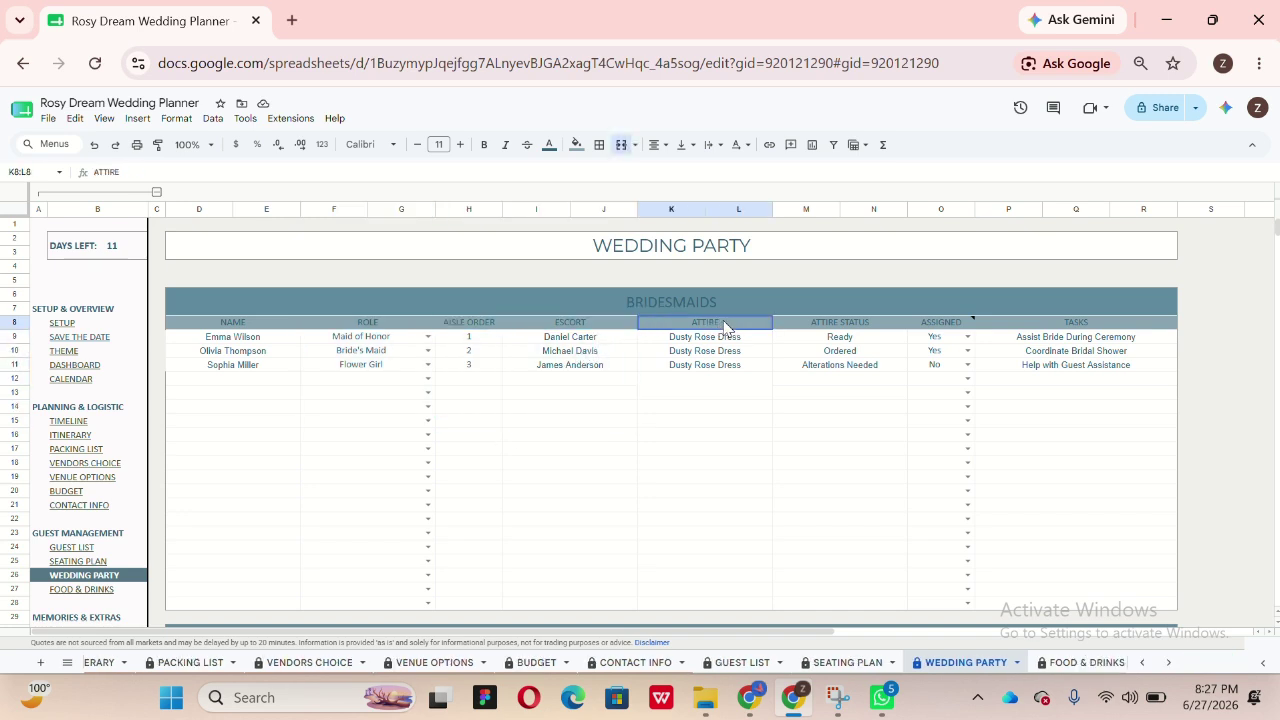
pyautogui.moveTo(725, 326); pyautogui.dragTo(743, 386)
pyautogui.moveTo(830, 328); pyautogui.dragTo(841, 414)
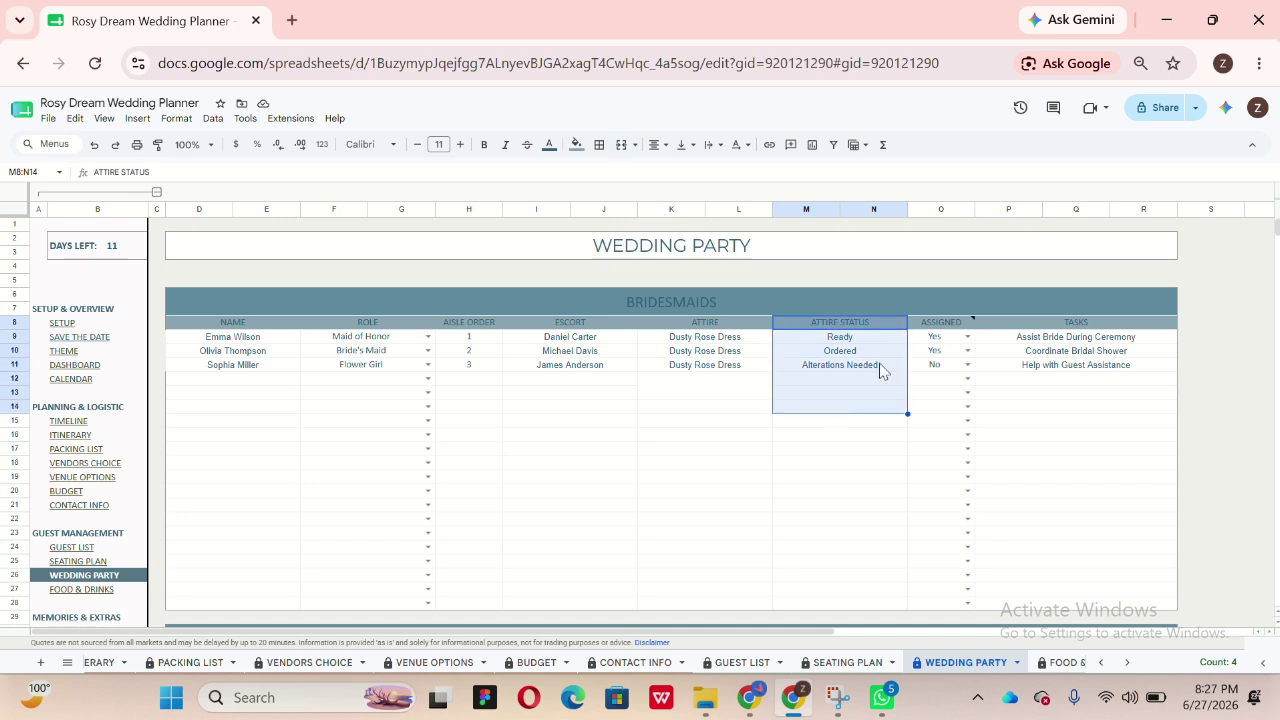
pyautogui.moveTo(940, 324); pyautogui.dragTo(943, 425)
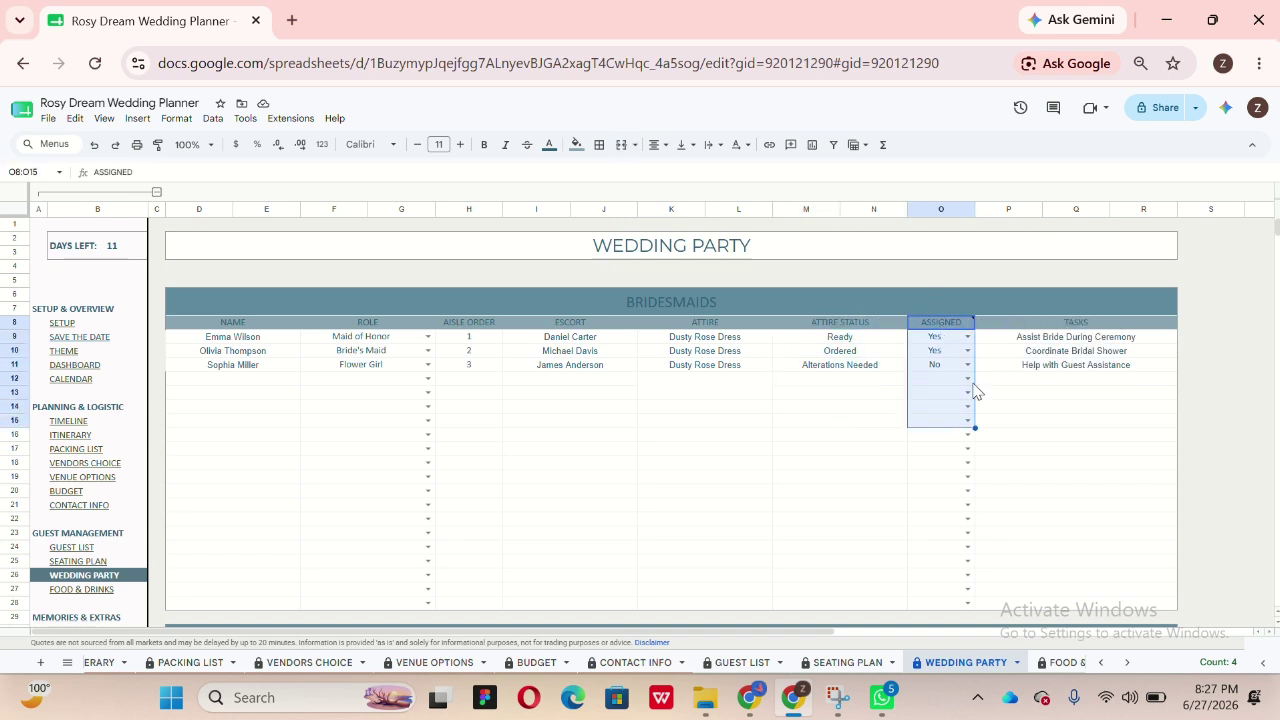
pyautogui.moveTo(1062, 322); pyautogui.dragTo(1077, 406)
pyautogui.hscroll(3, 1080, 406)
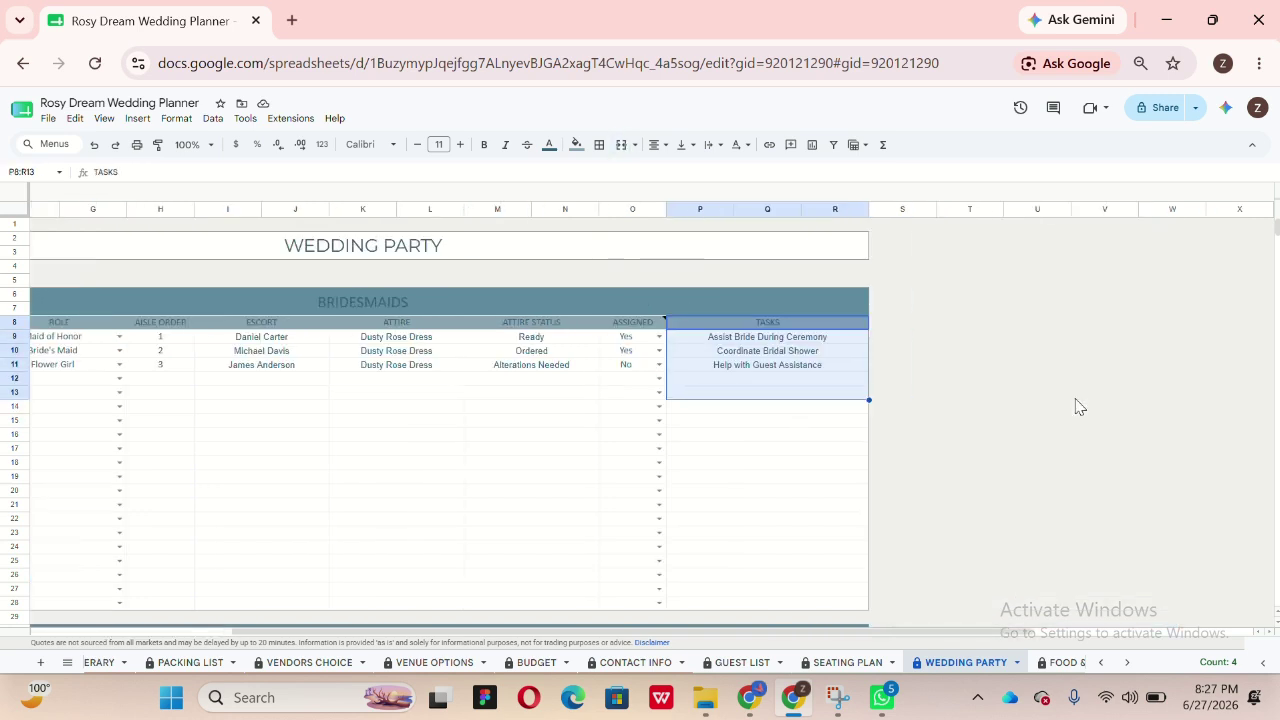
pyautogui.hscroll(-3, 1078, 406)
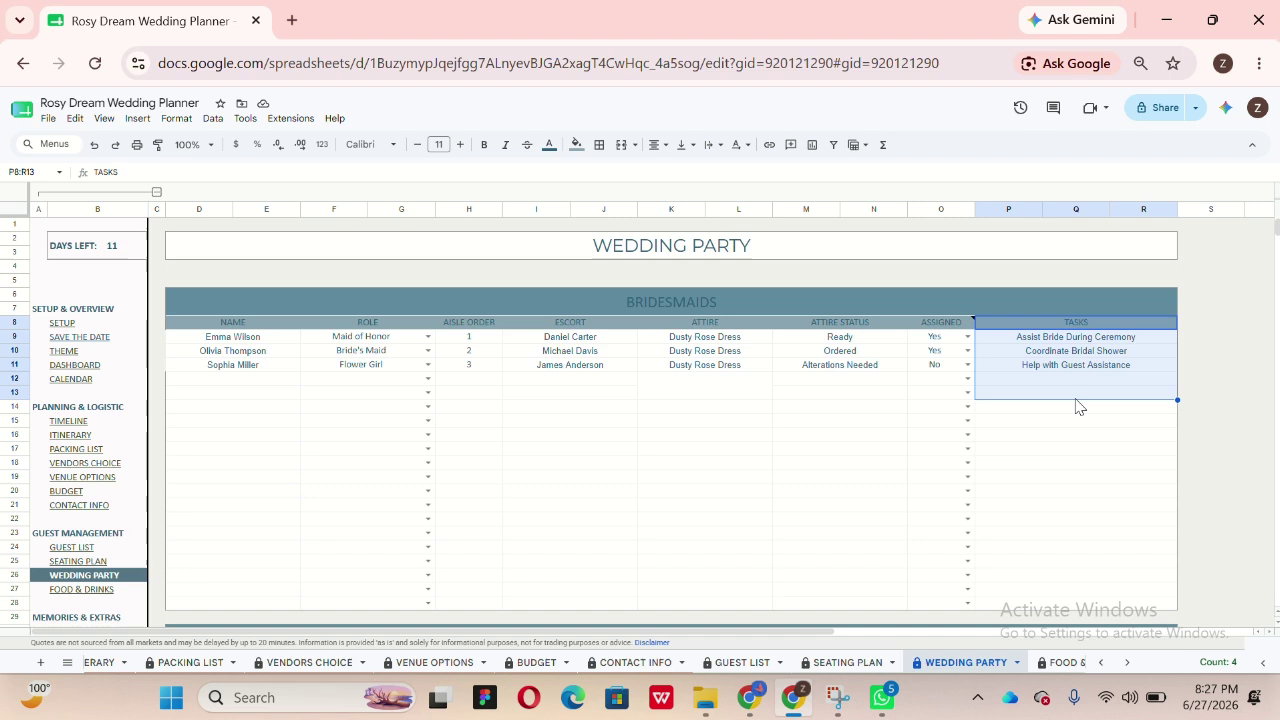
pyautogui.click(254, 382)
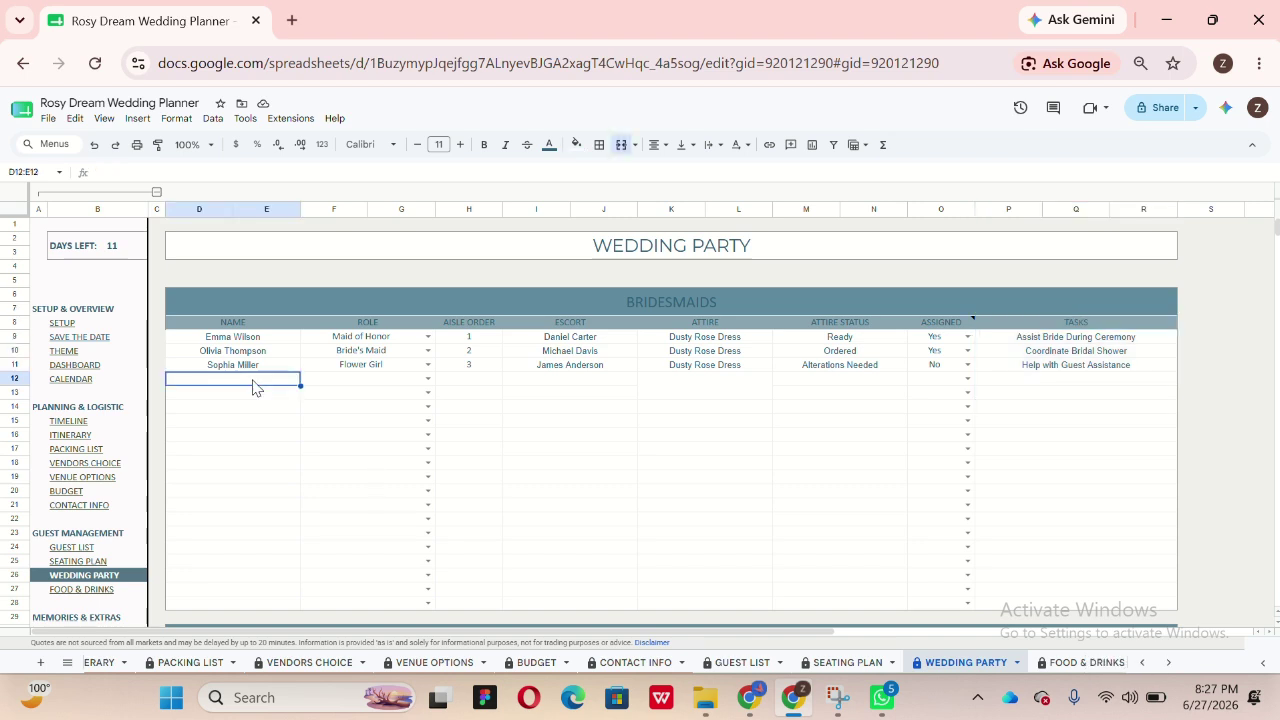
pyautogui.write('Groomsmen\tPurple dress\tOrdered')
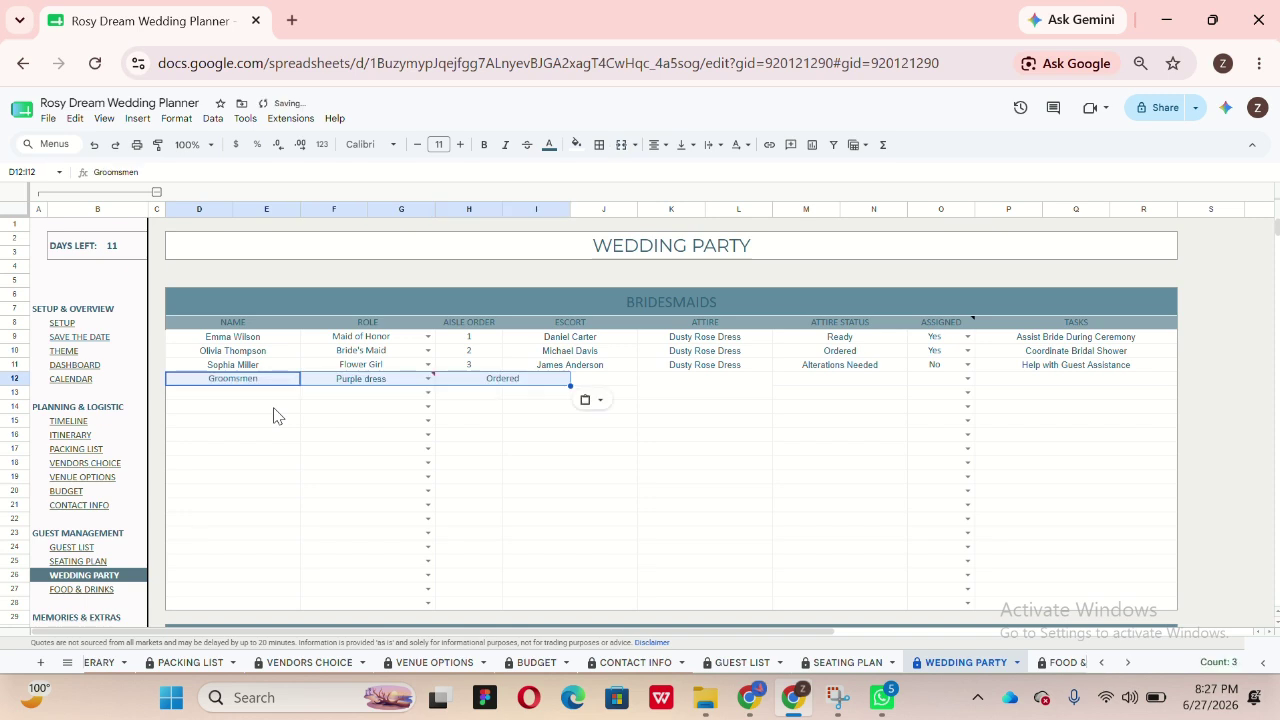
pyautogui.hotkey('ctrl', 'z')
# Step: Enter the new bridesmaid's name in the first empty row of the bridesmaids table and set the role to Bride's Maid
pyautogui.doubleClick(275, 377)
pyautogui.write('Jan')
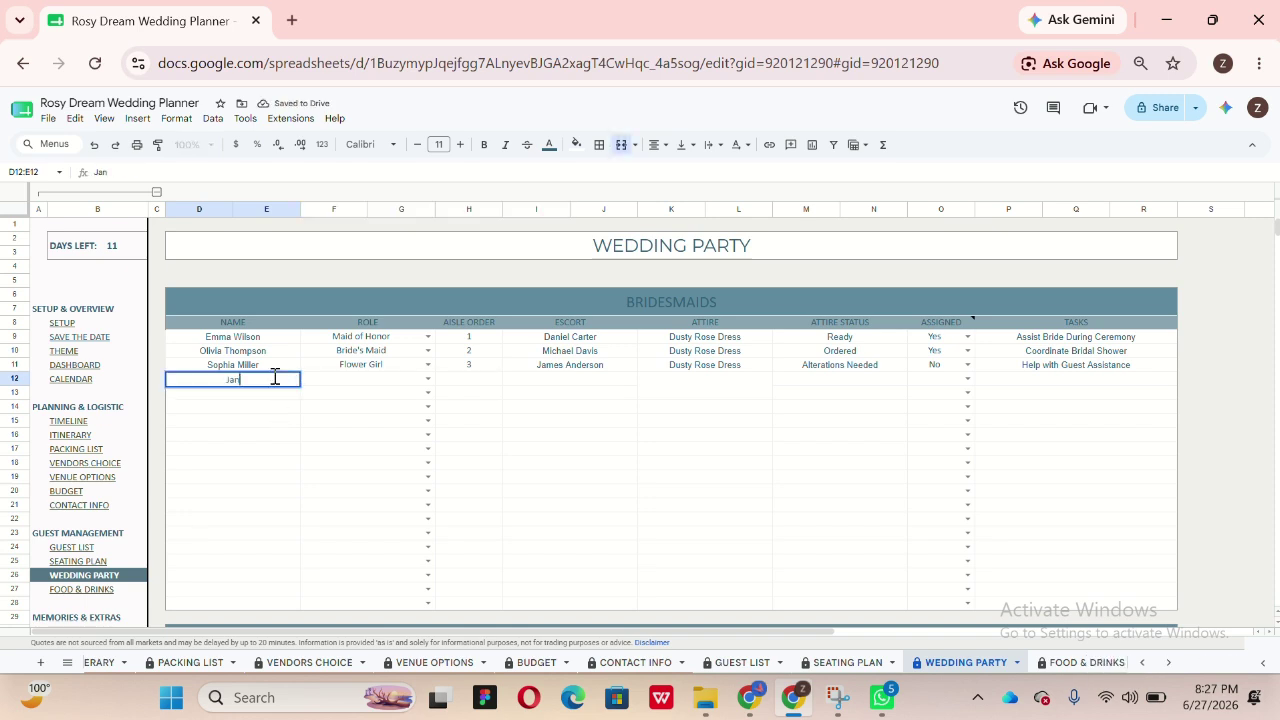
pyautogui.write('e doe')
pyautogui.press('Return')
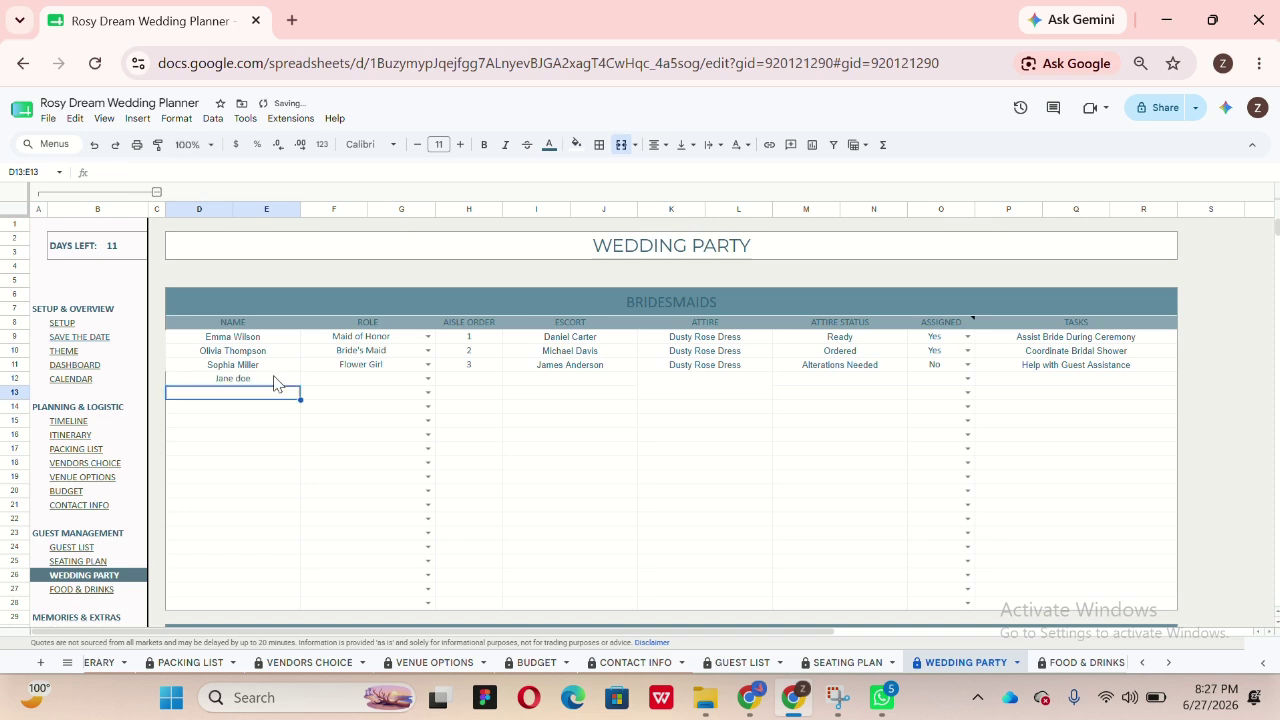
pyautogui.click(428, 379)
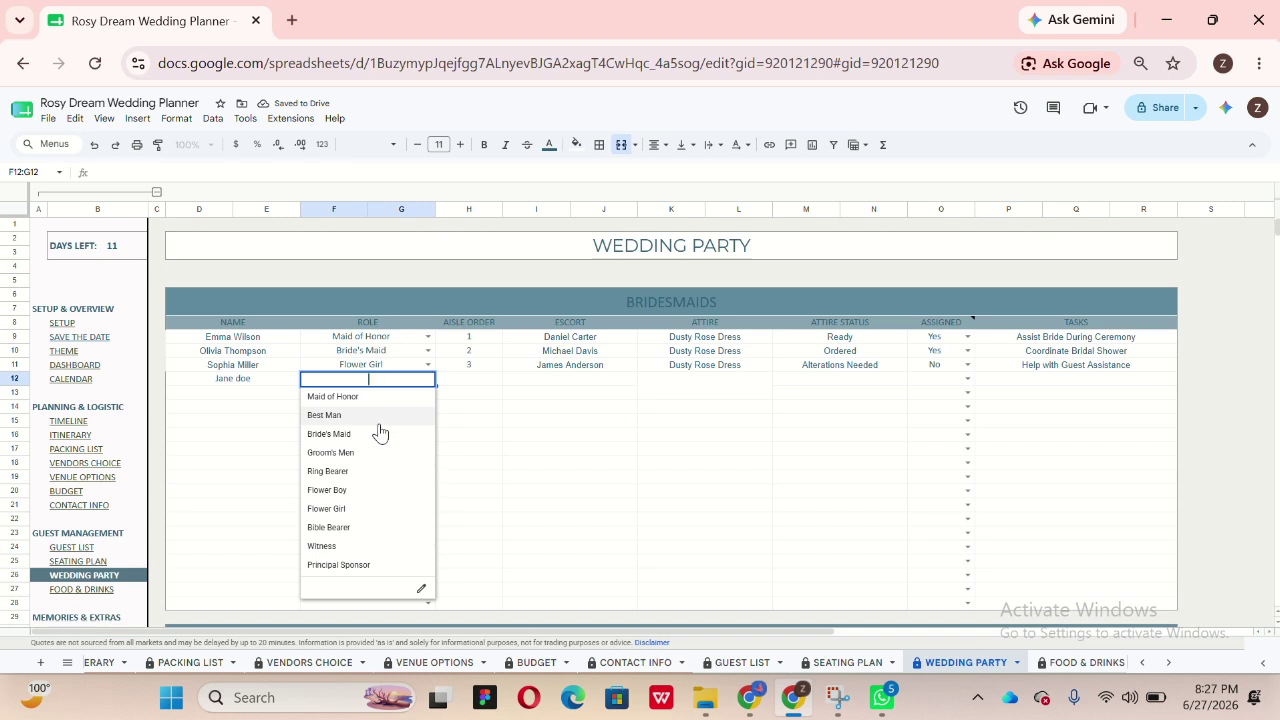
pyautogui.click(379, 441)
# Step: Fill in the new bridesmaid's aisle order 2, escort Groomsmen, attire Purple dress and attire status Ordered
pyautogui.click(477, 380)
pyautogui.write('2')
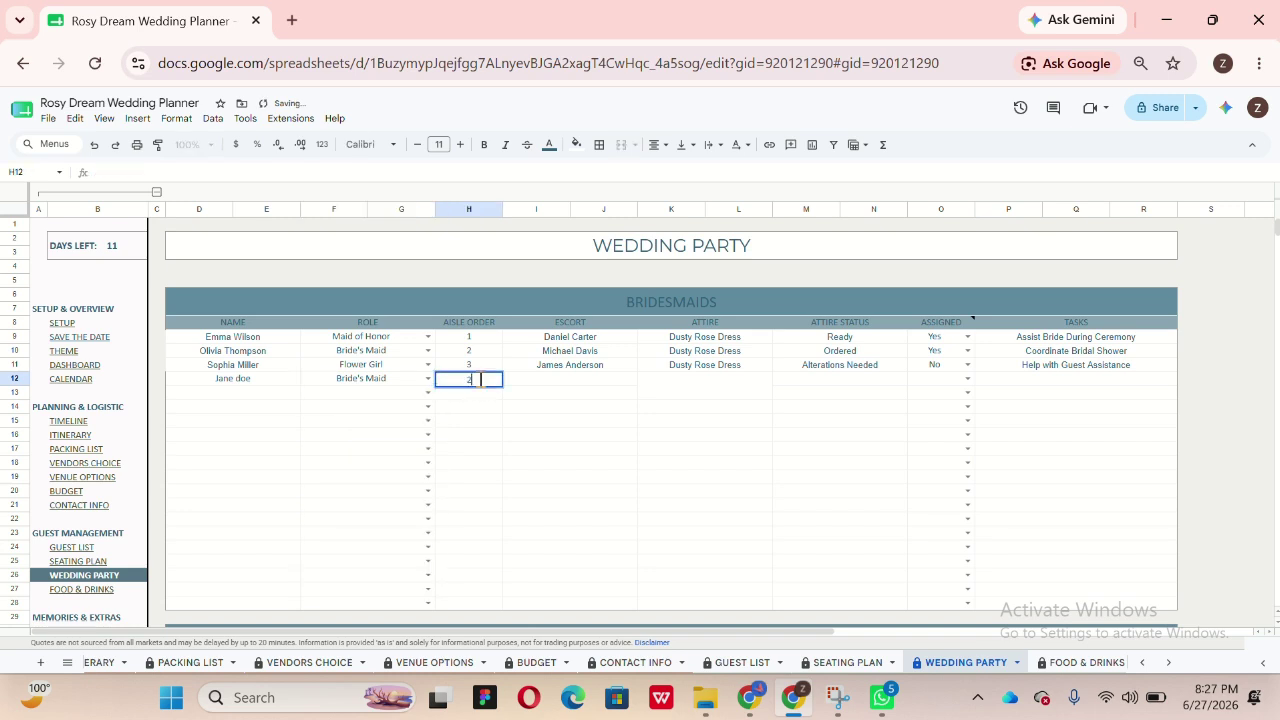
pyautogui.press('Tab')
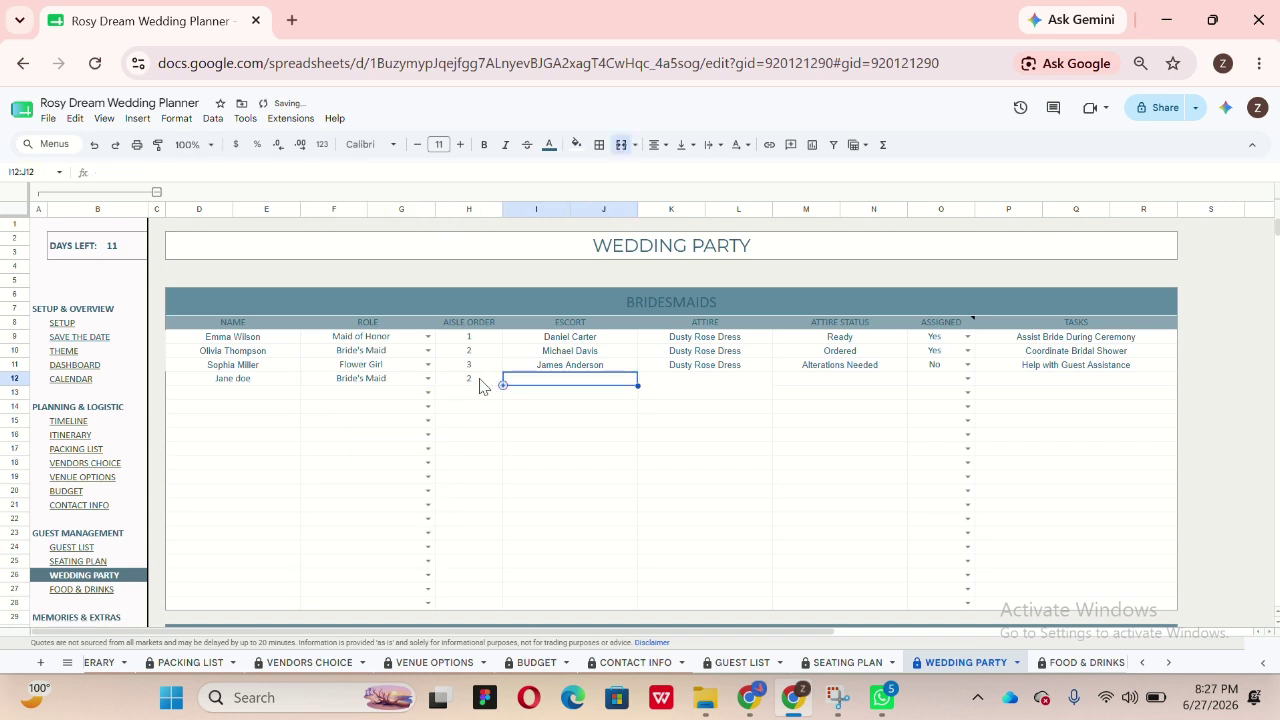
pyautogui.write('Groomsmen\tPurple dress\tOrdered')
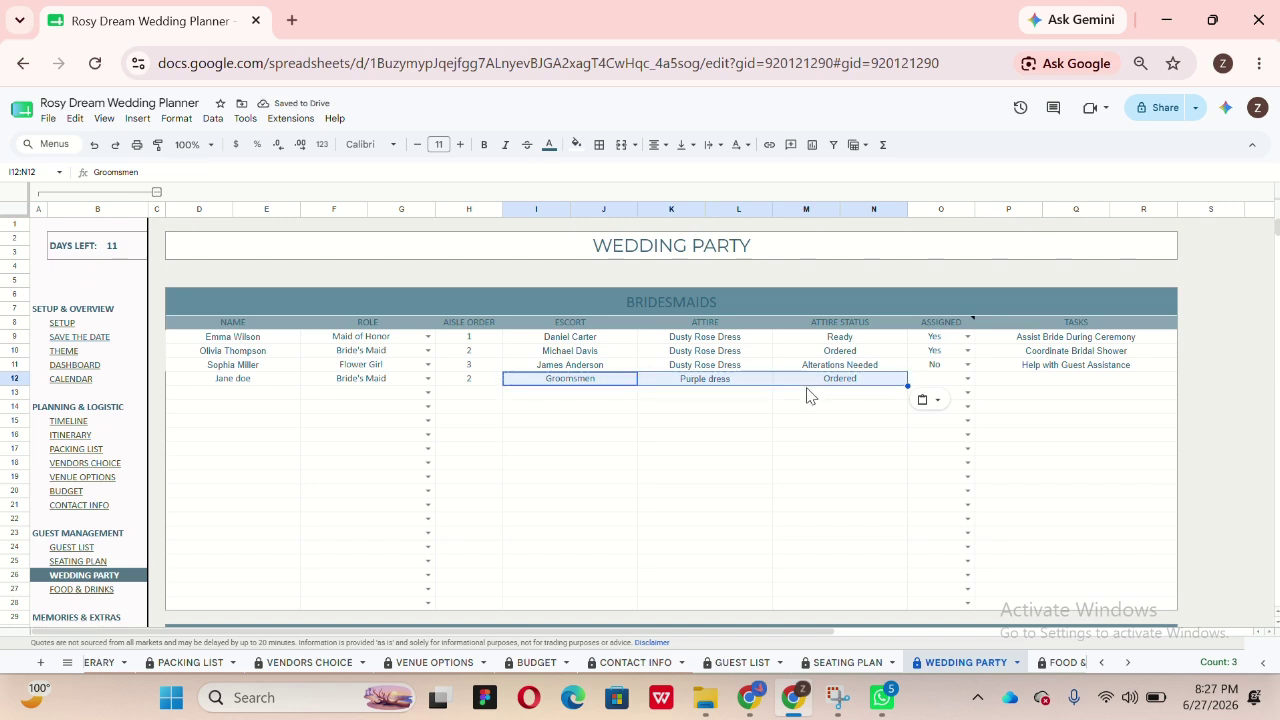
pyautogui.click(831, 378)
# Step: Set Assigned to Yes for the new bridesmaid and select the tasks cell in that row
pyautogui.click(969, 379)
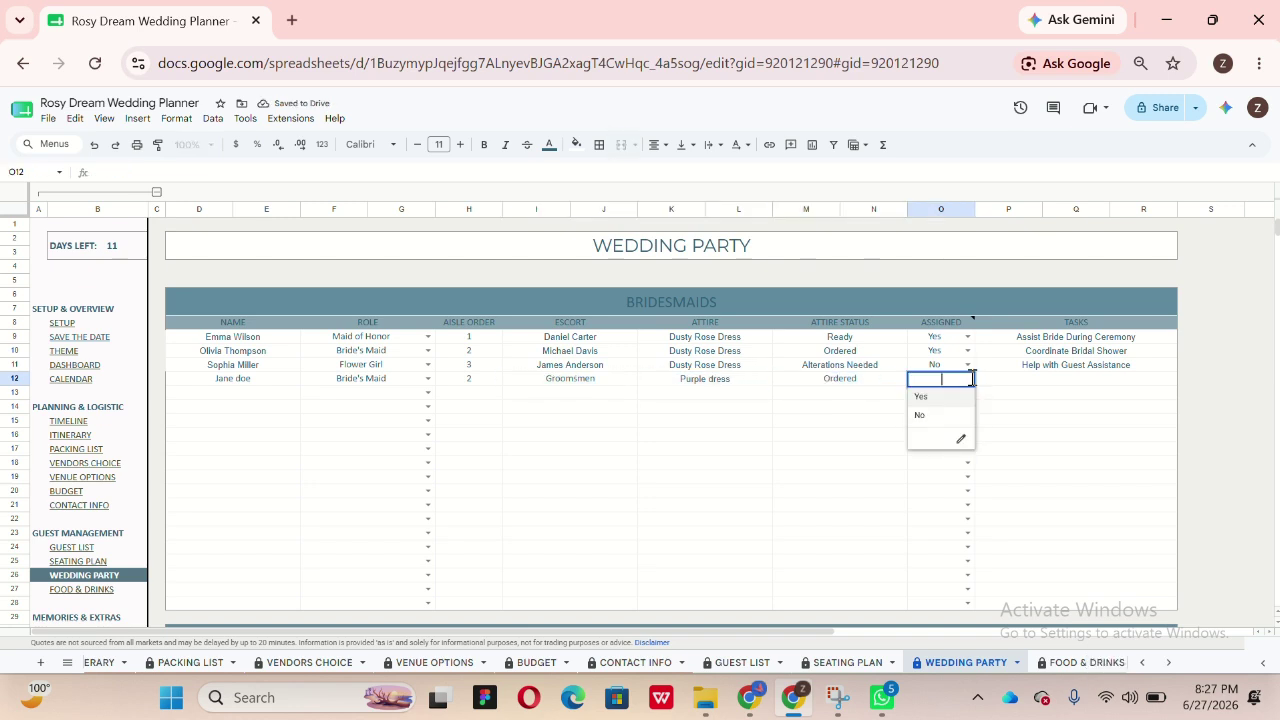
pyautogui.click(958, 399)
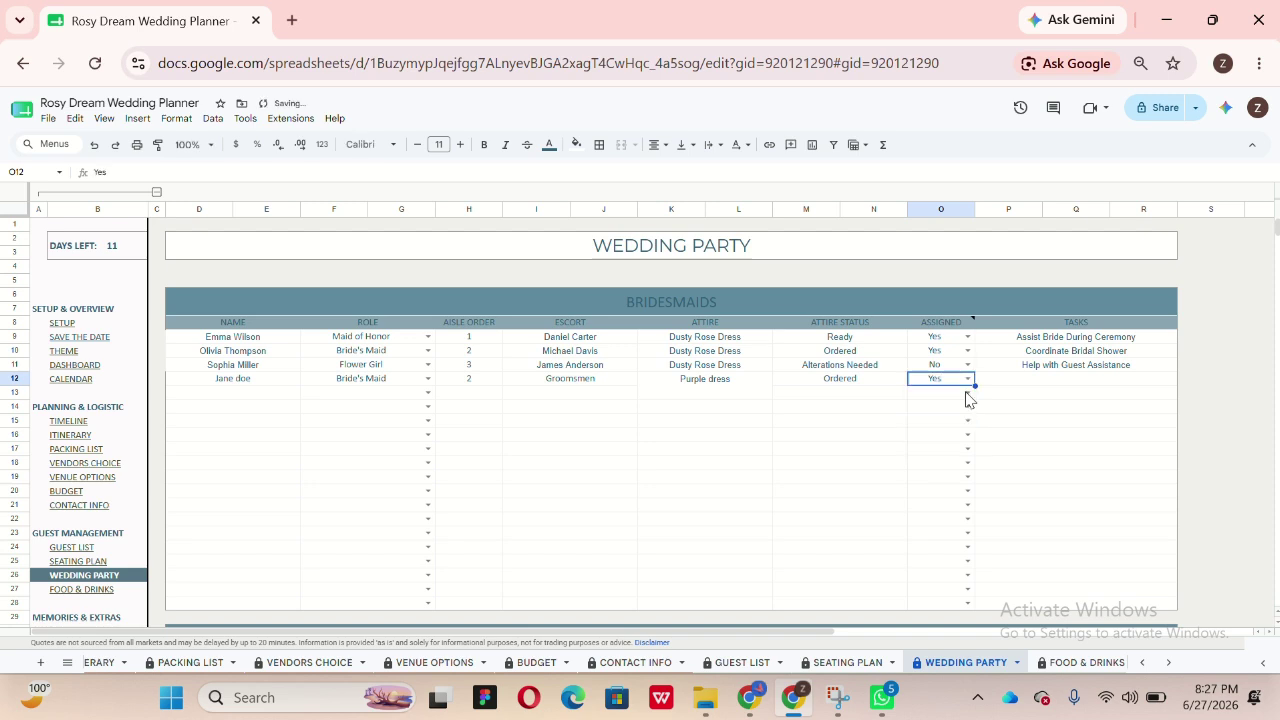
pyautogui.click(1070, 380)
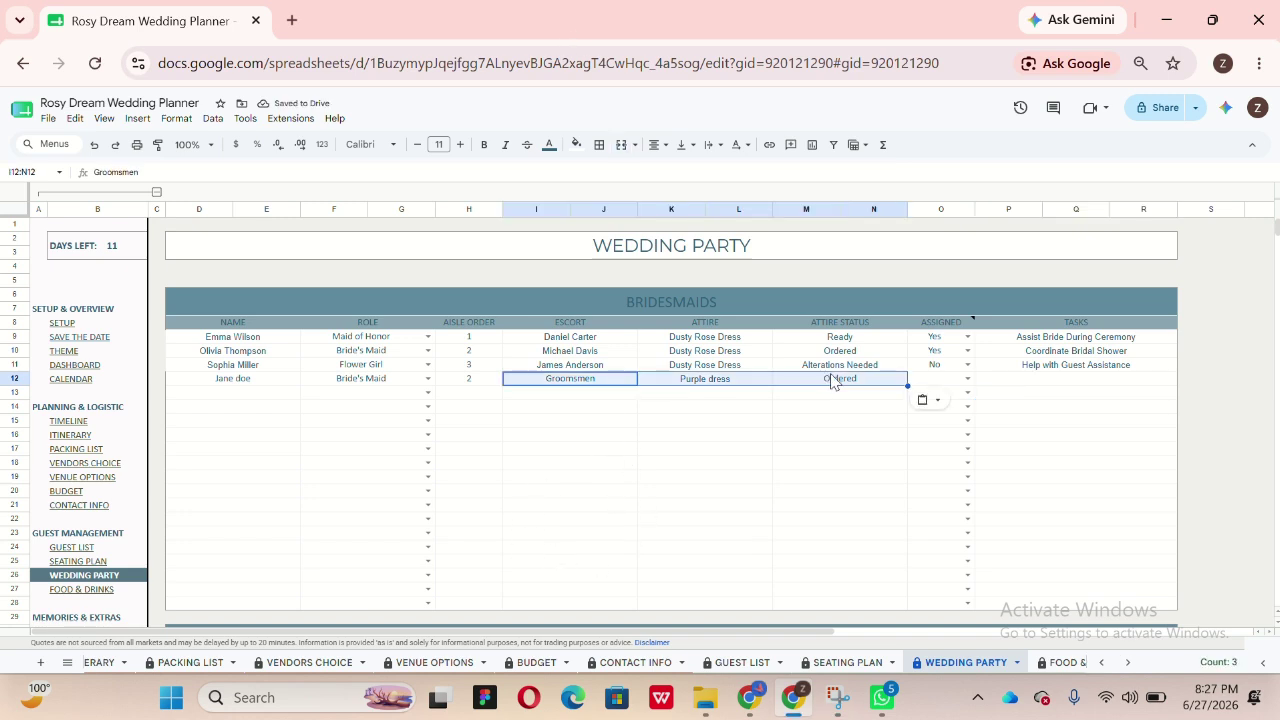
pyautogui.click(831, 378)
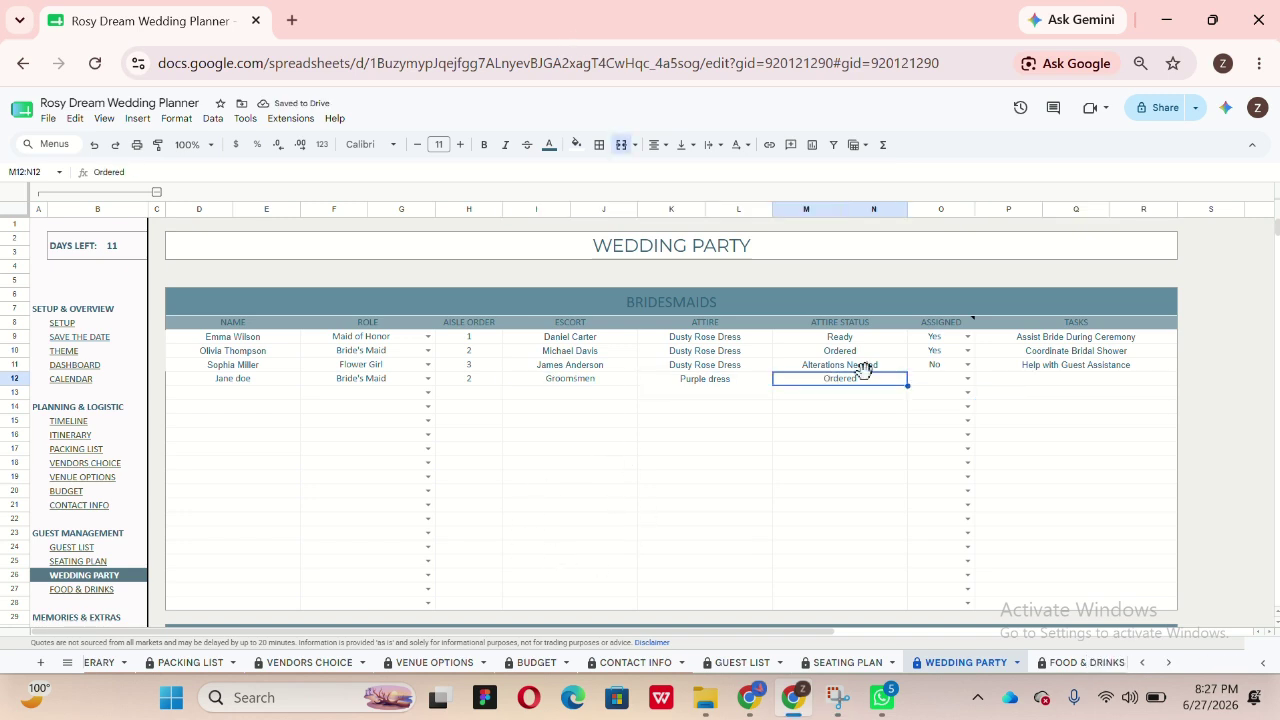
pyautogui.click(968, 380)
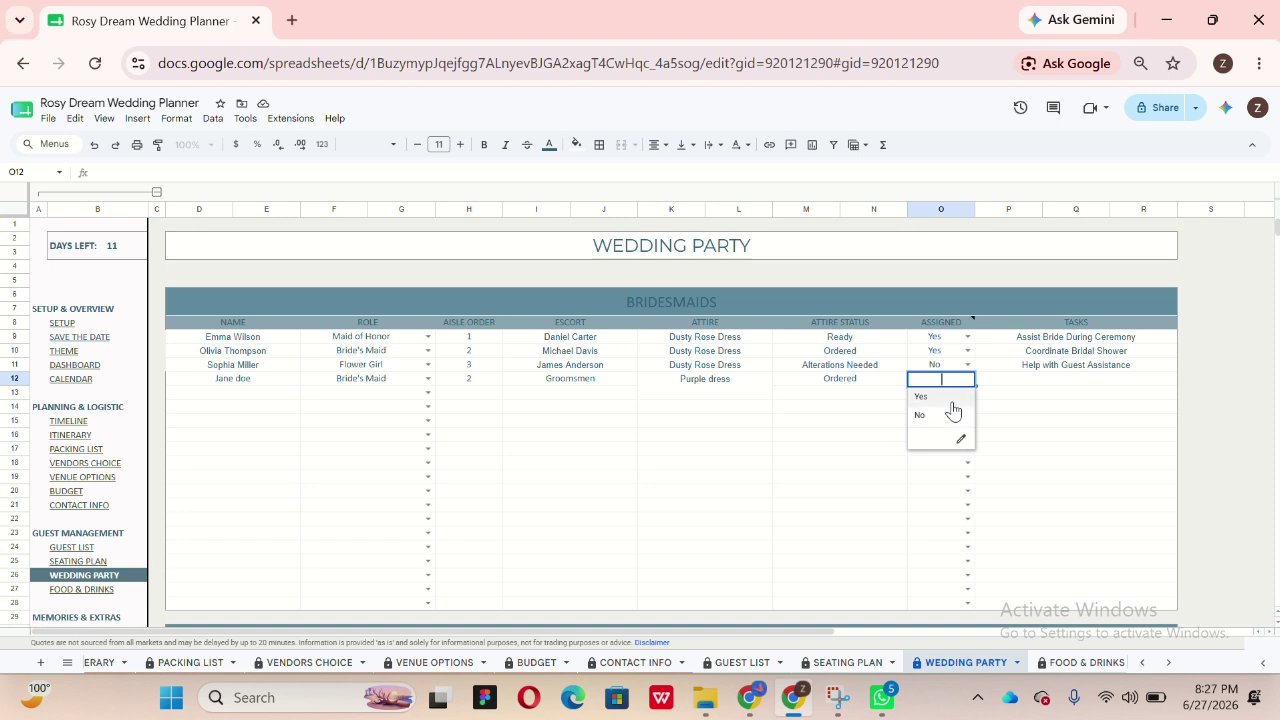
pyautogui.click(951, 402)
pyautogui.click(1060, 390)
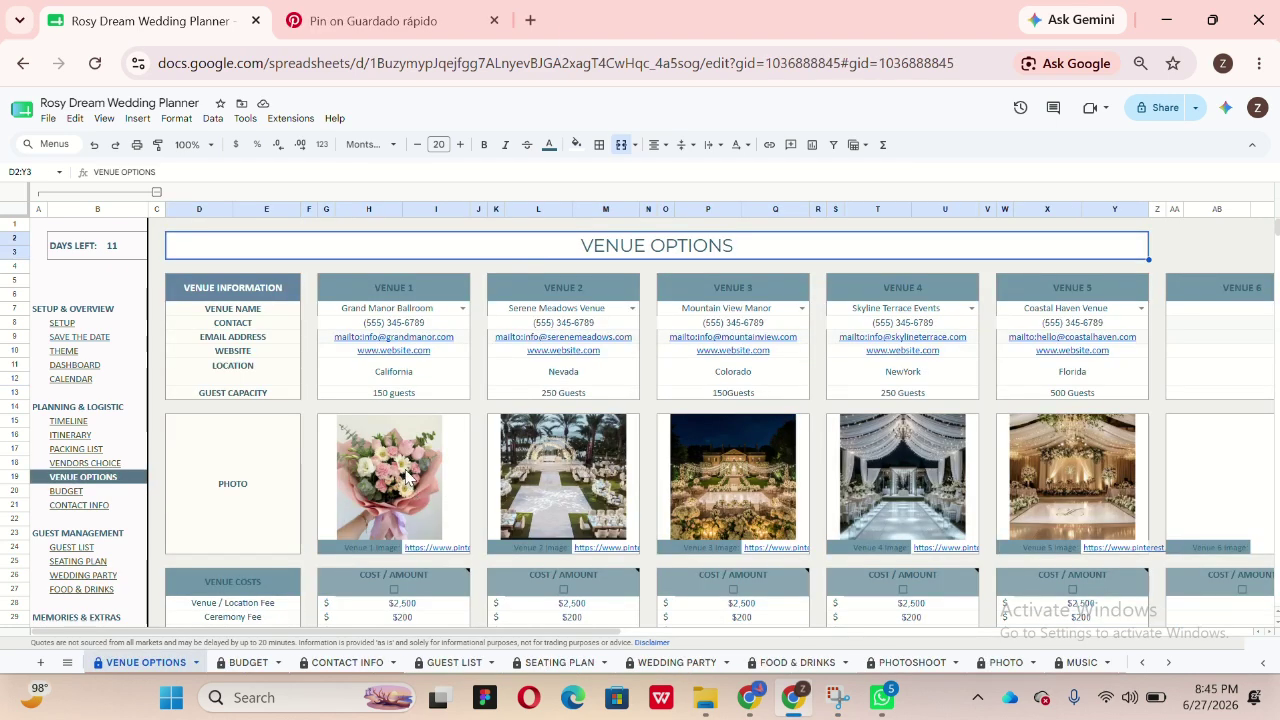
# Step: Look over the venue columns and check the venue name options offered for Venue 1 through Venue 5
pyautogui.click(401, 290)
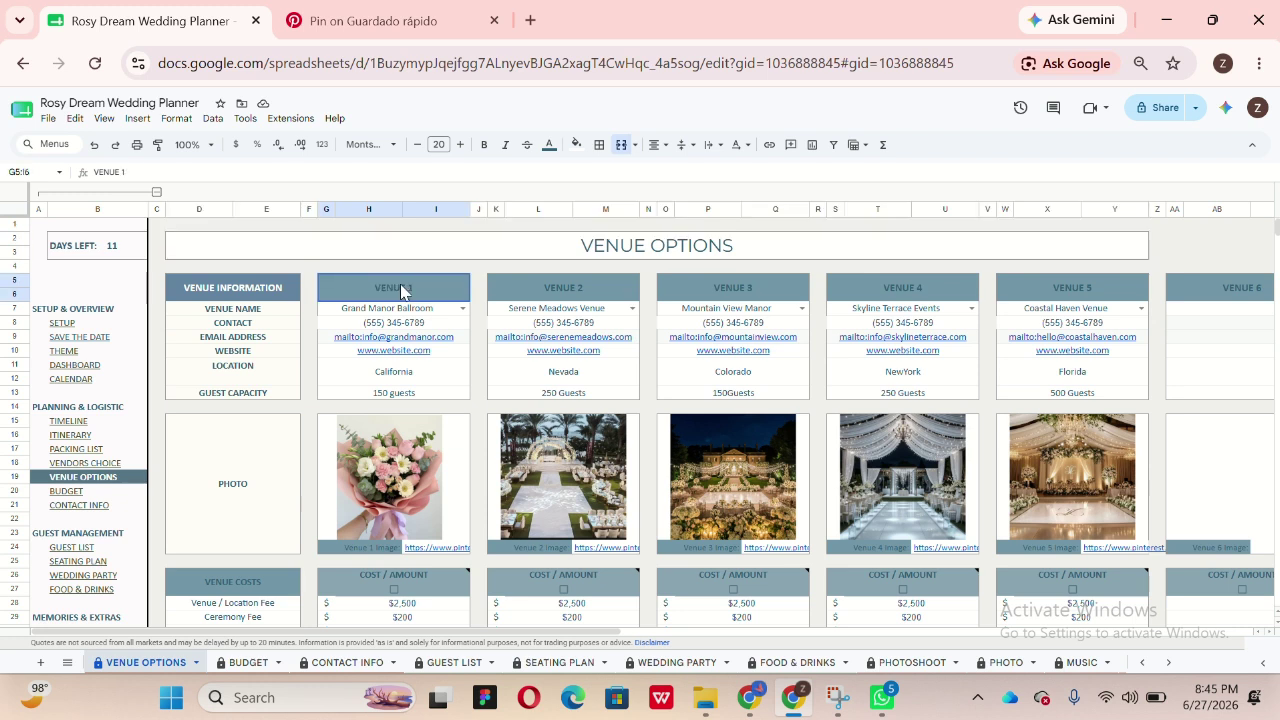
pyautogui.click(668, 293)
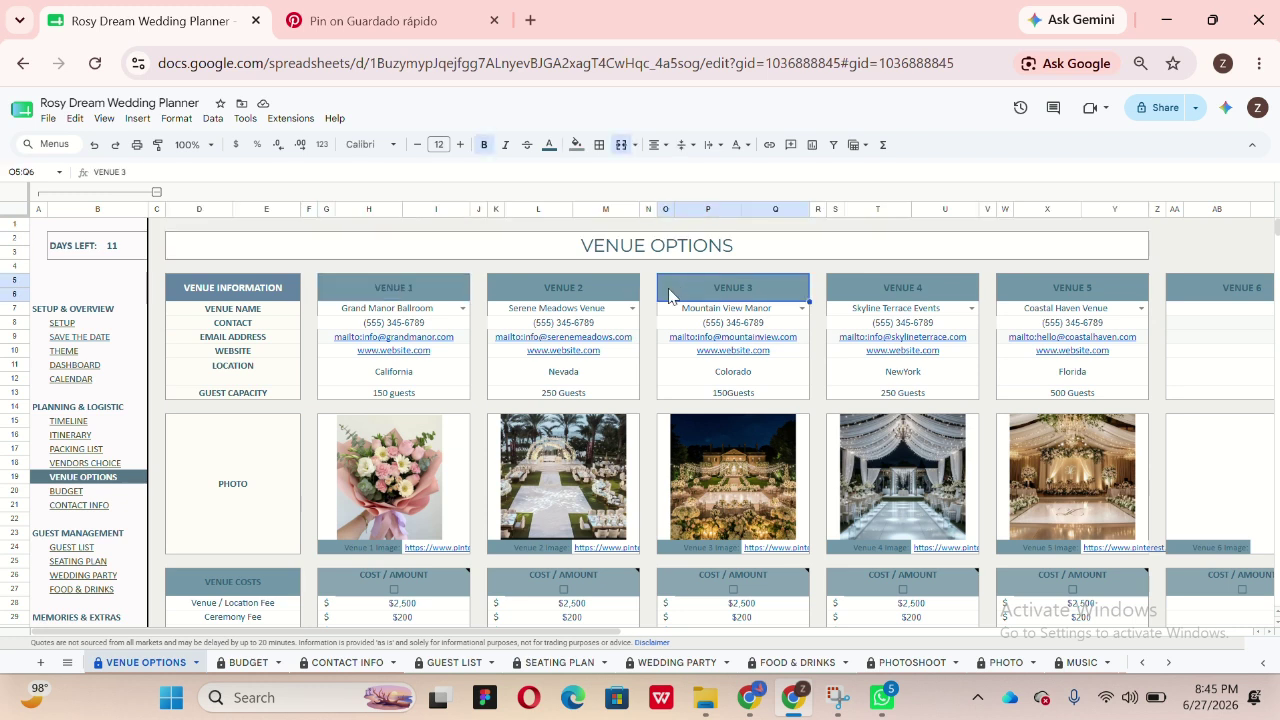
pyautogui.click(457, 308)
pyautogui.click(460, 308)
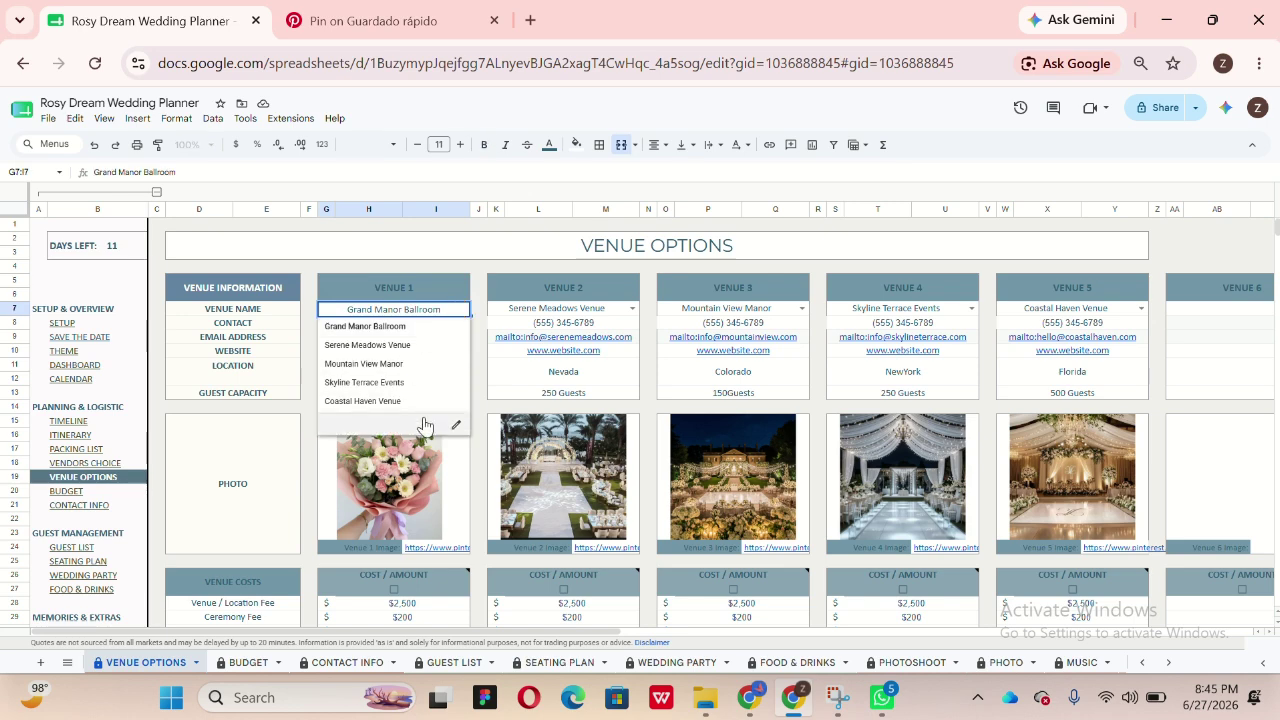
pyautogui.click(632, 309)
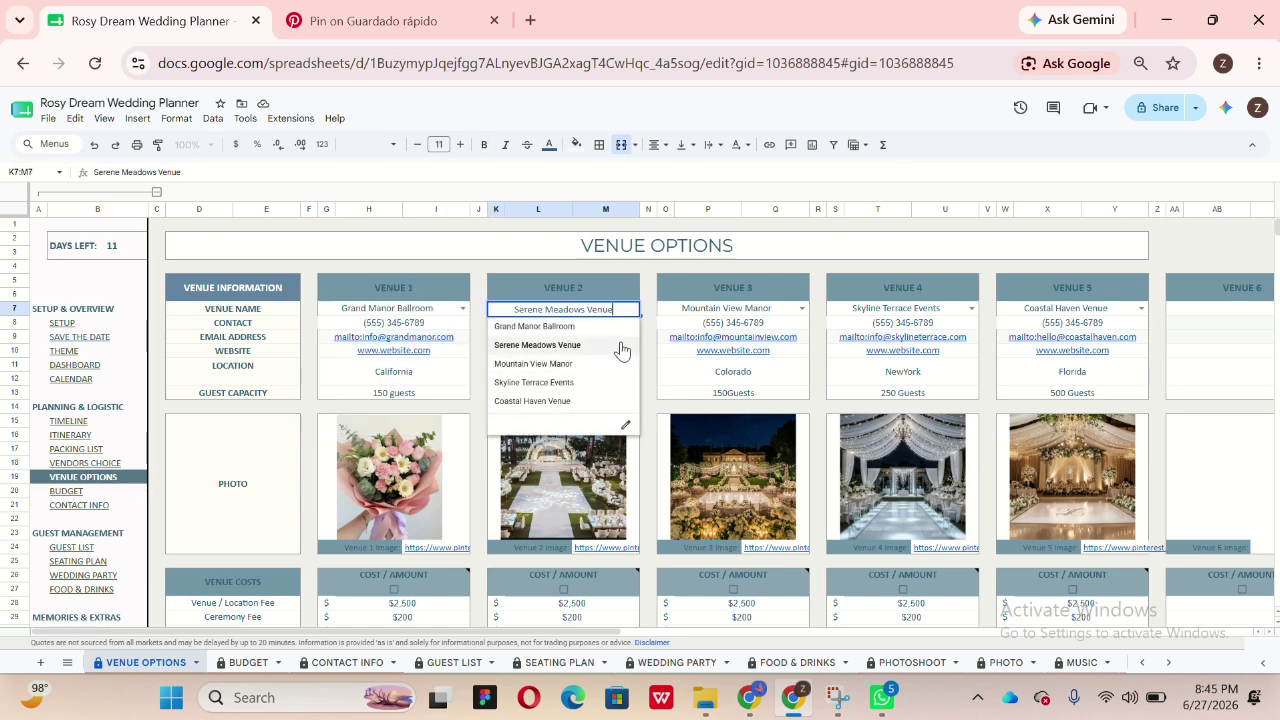
pyautogui.click(802, 309)
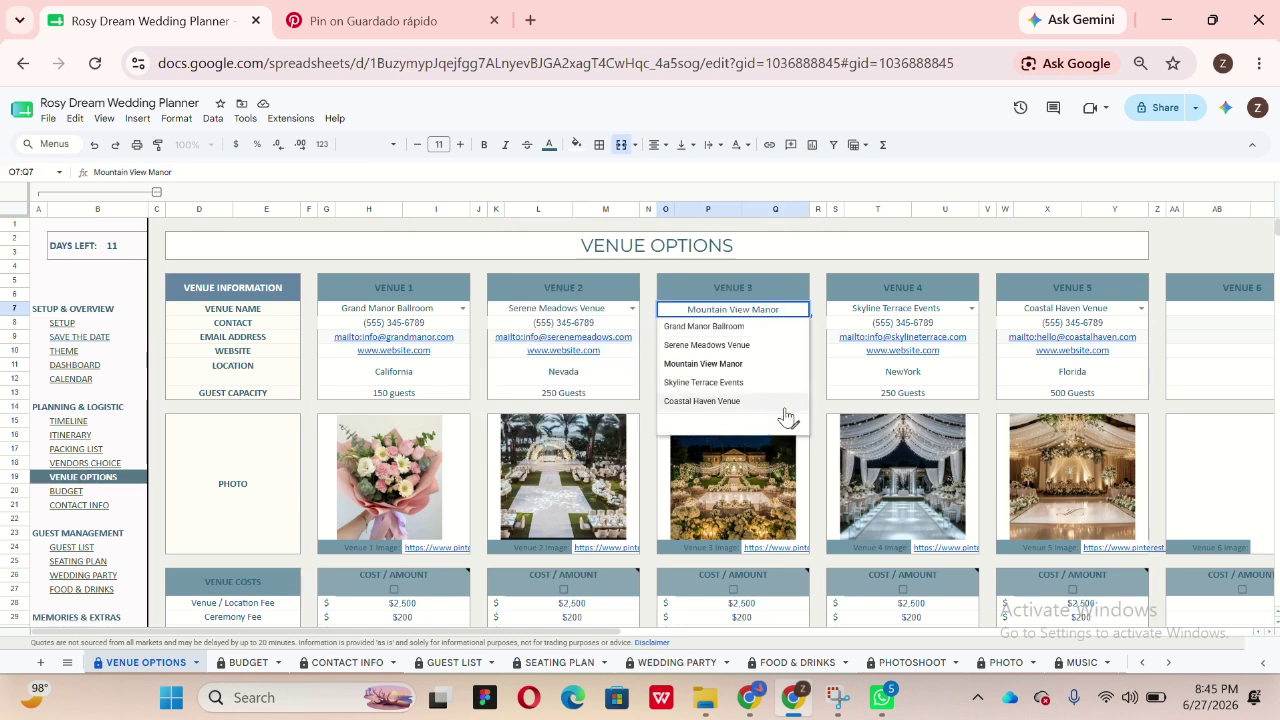
pyautogui.click(971, 309)
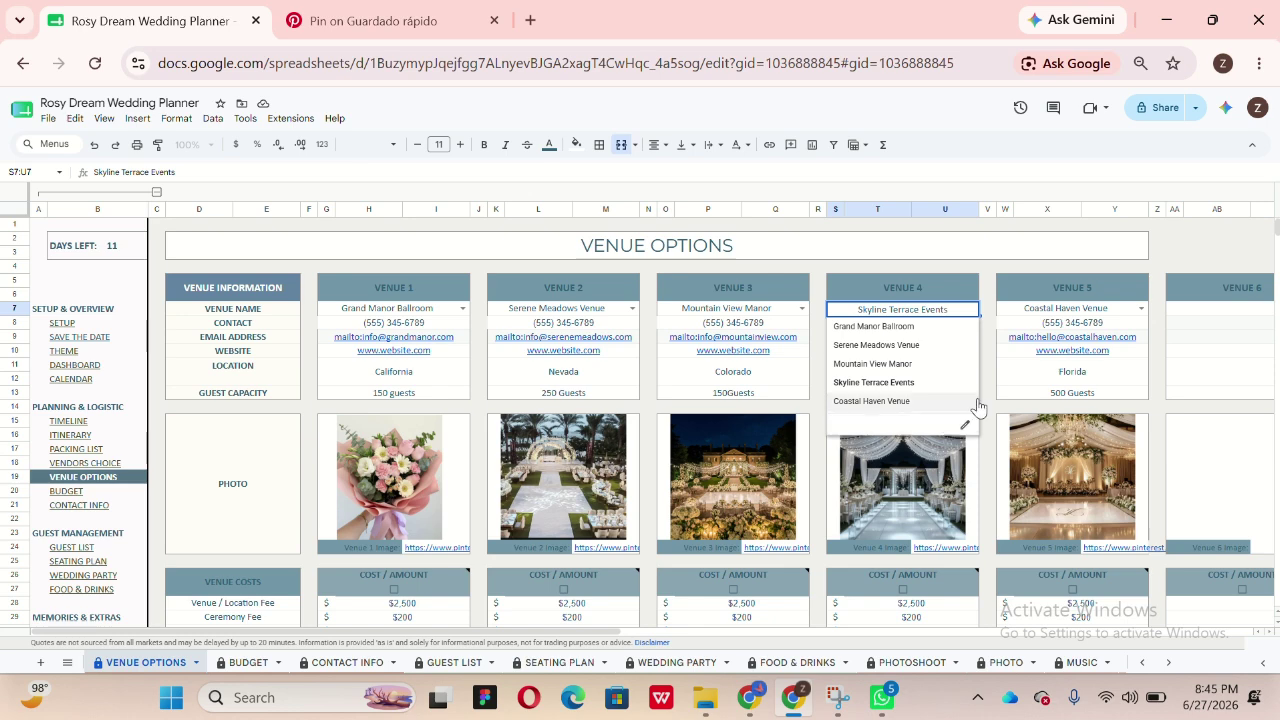
pyautogui.click(1141, 309)
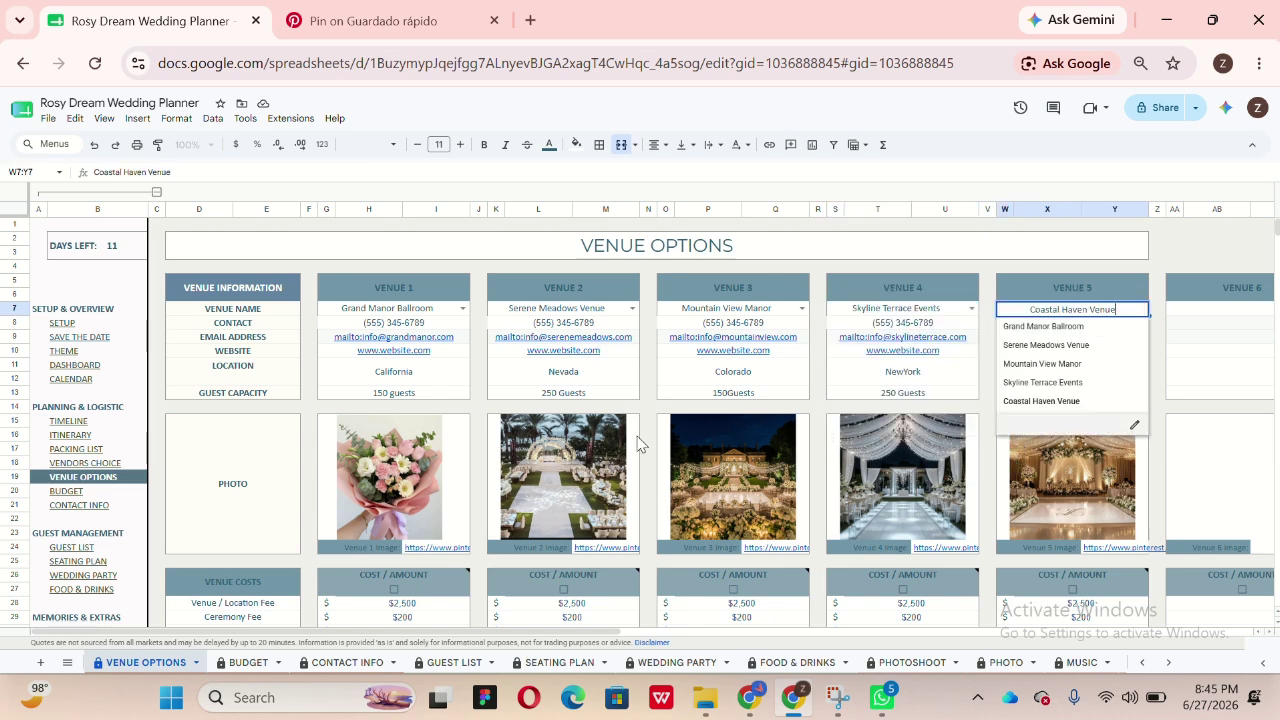
# Step: Go through the venue information rows for venue name, contact, email address and website
pyautogui.click(284, 312)
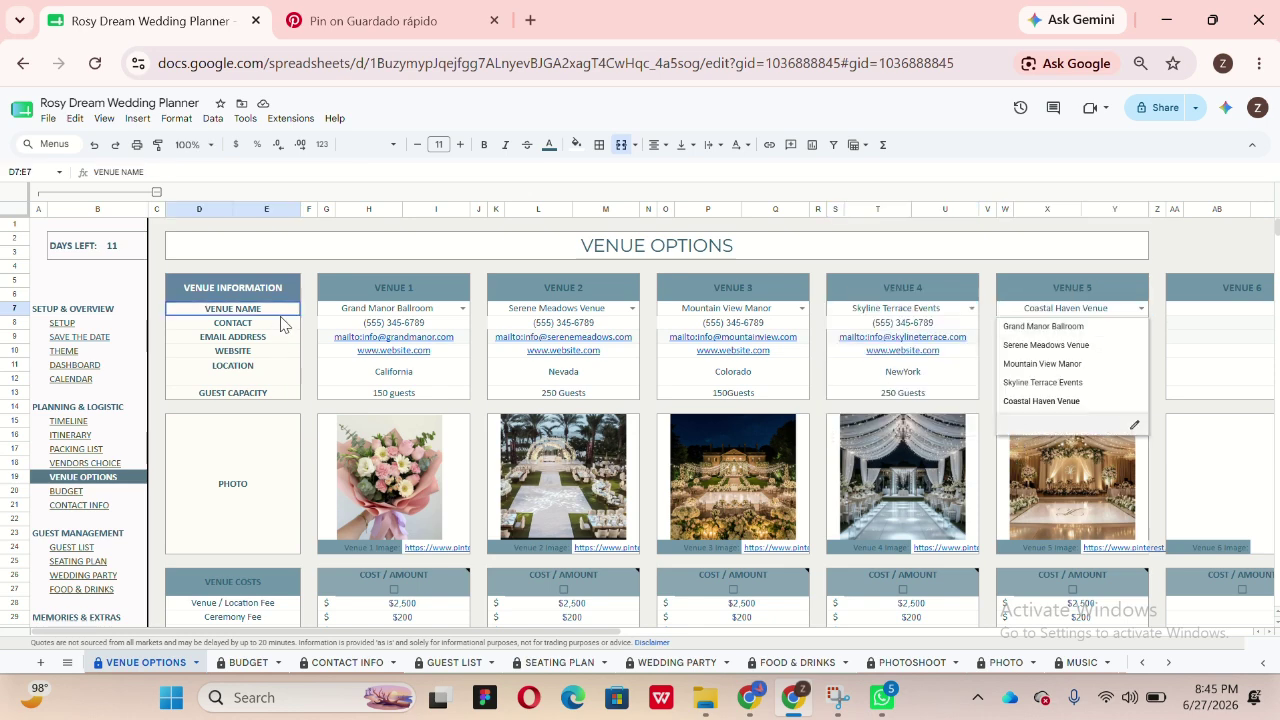
pyautogui.click(352, 327)
pyautogui.click(540, 328)
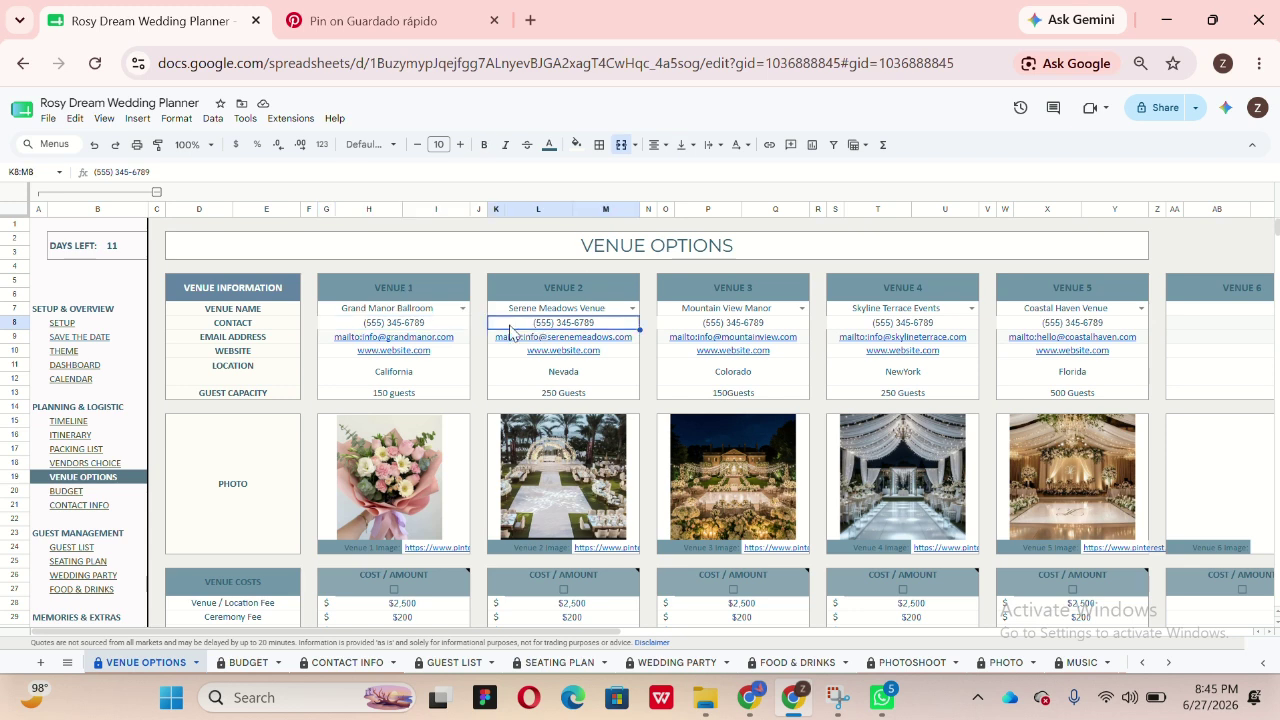
pyautogui.click(466, 341)
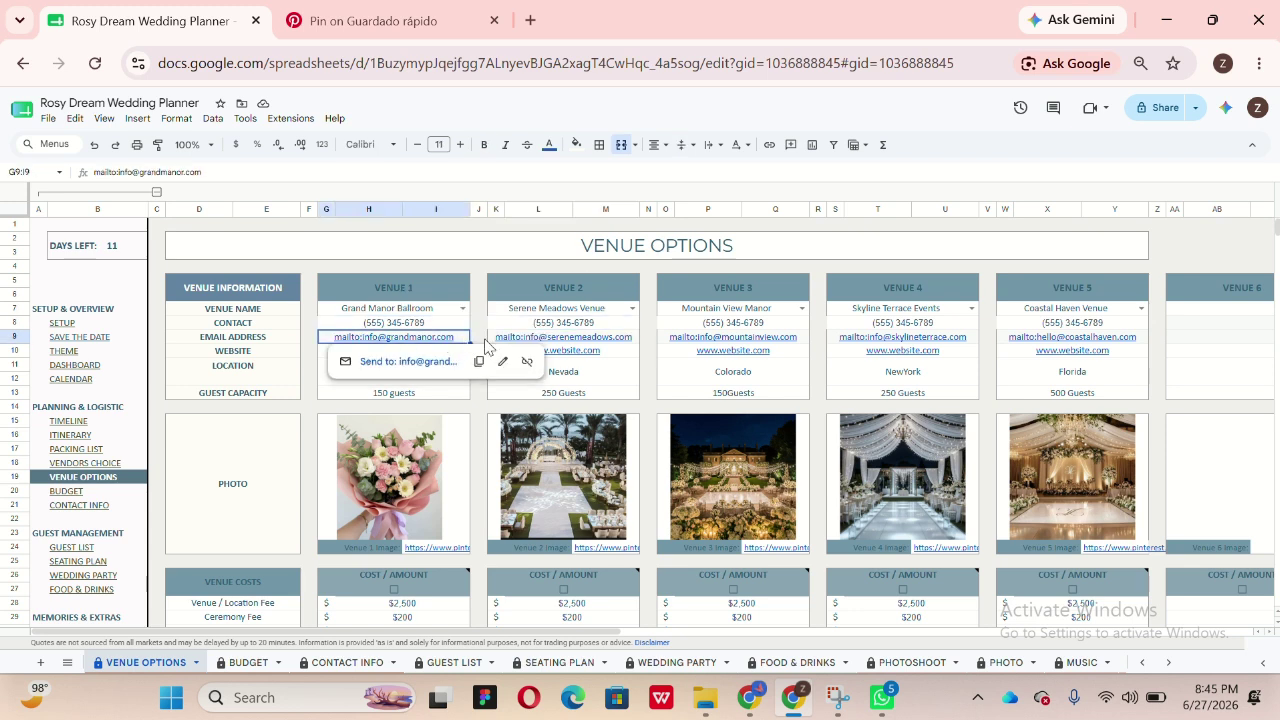
pyautogui.click(606, 354)
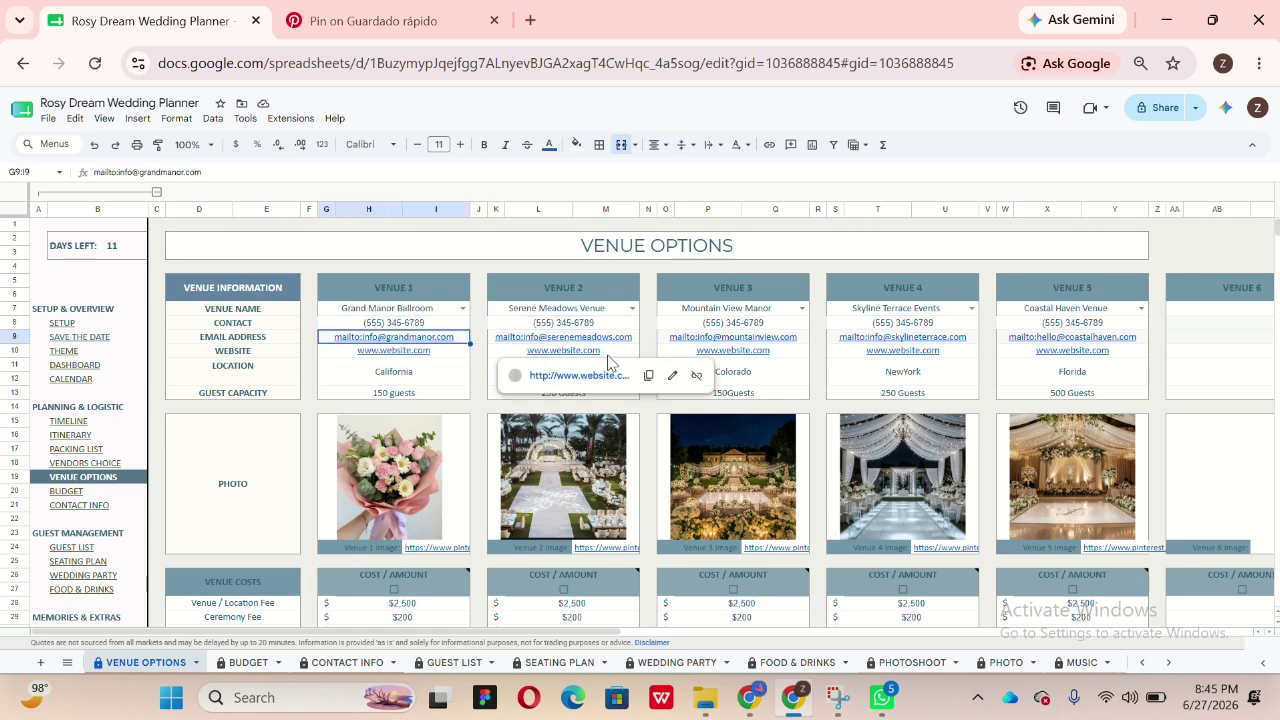
# Step: Enter 150 guests as Venue 1's guest capacity and check its location cell without editing it
pyautogui.click(424, 397)
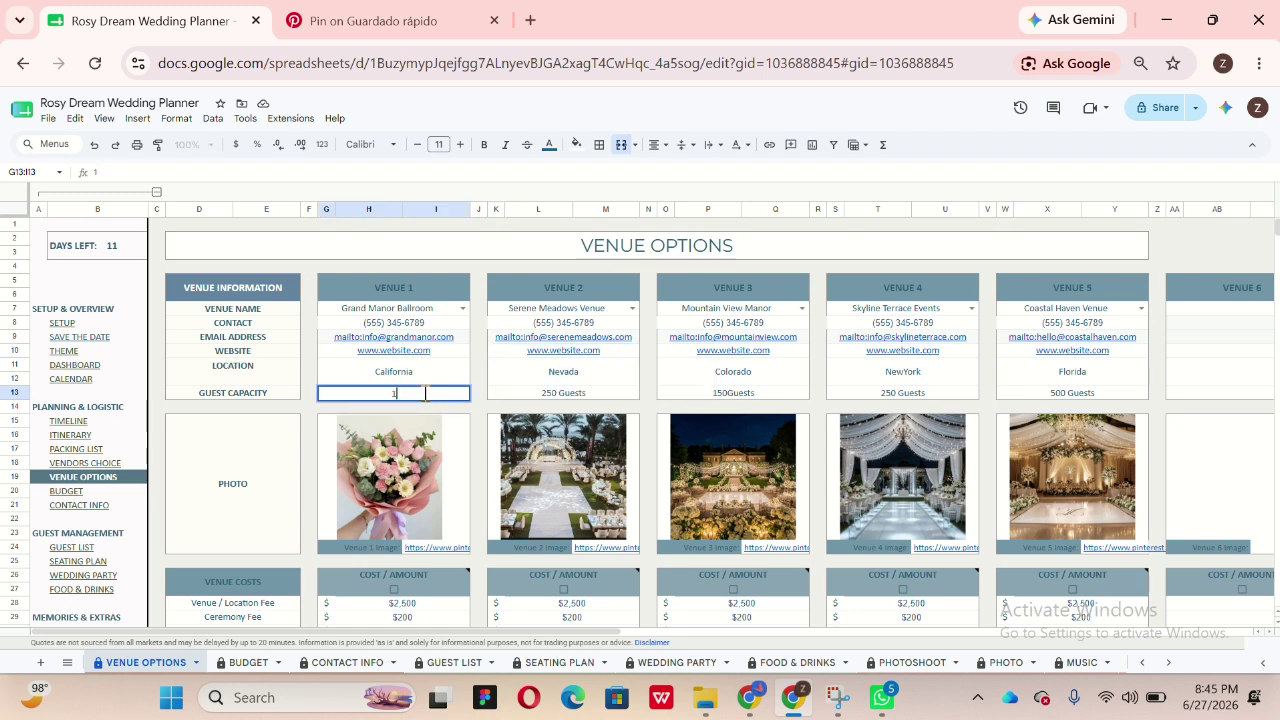
pyautogui.press('Down')
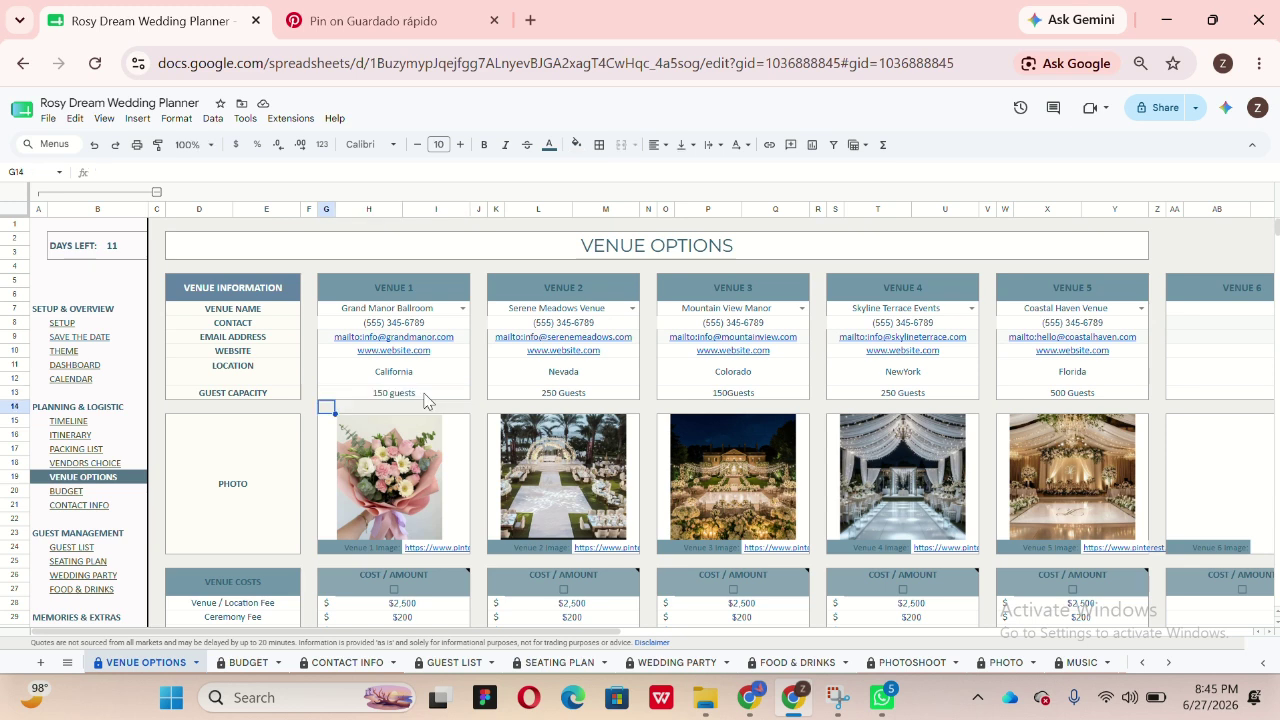
pyautogui.click(424, 378)
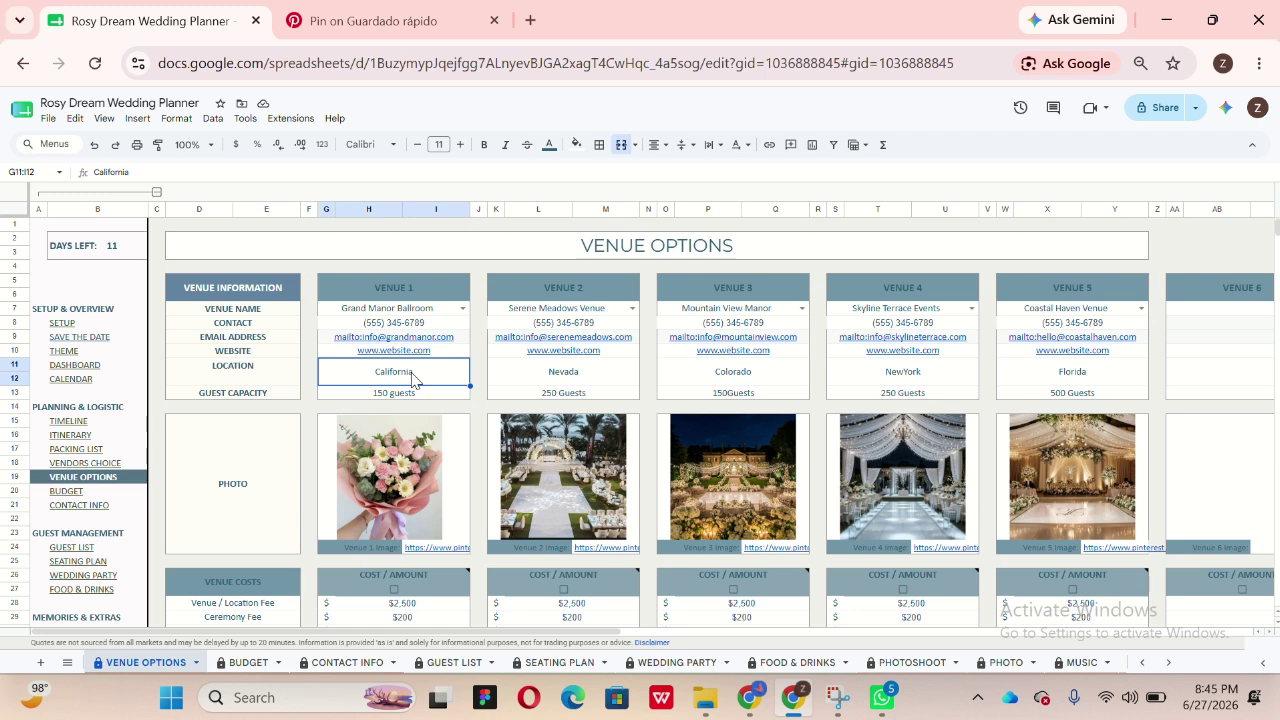
pyautogui.doubleClick(412, 378)
pyautogui.press('Escape')
# Step: Delete Venue 1's bouquet photo and clear its image link in the Photo section
pyautogui.click(249, 467)
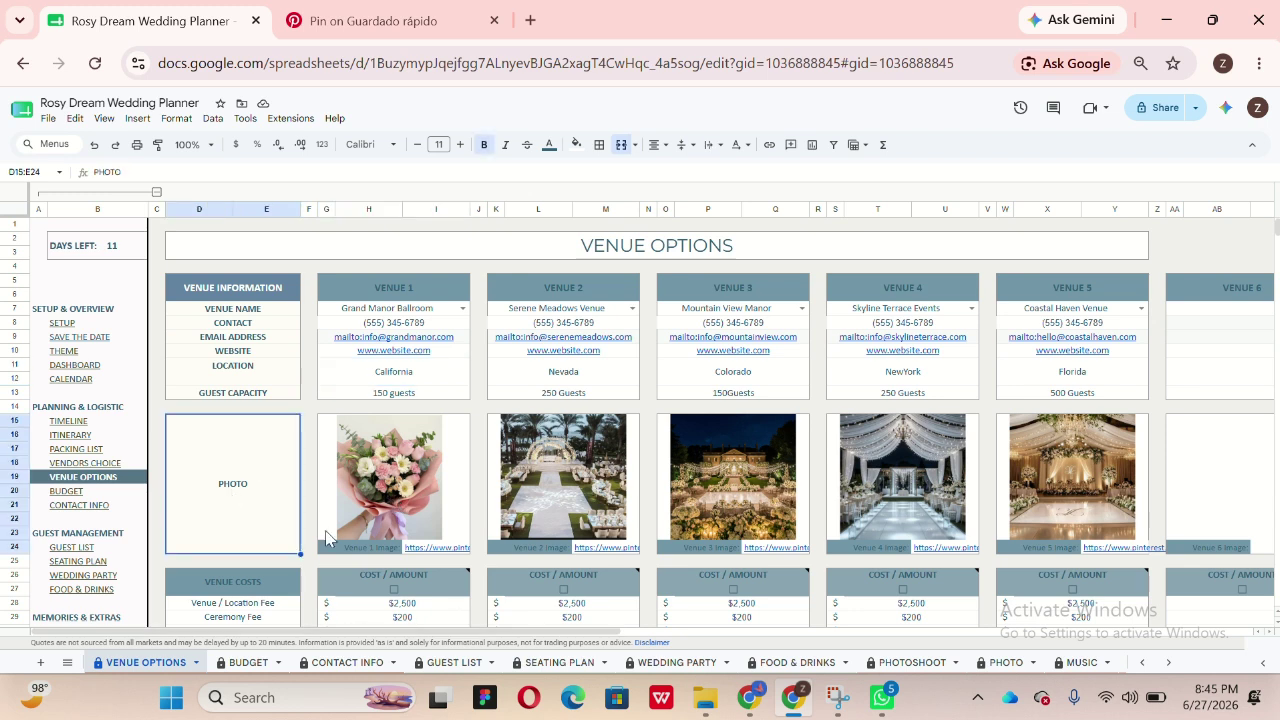
pyautogui.click(428, 505)
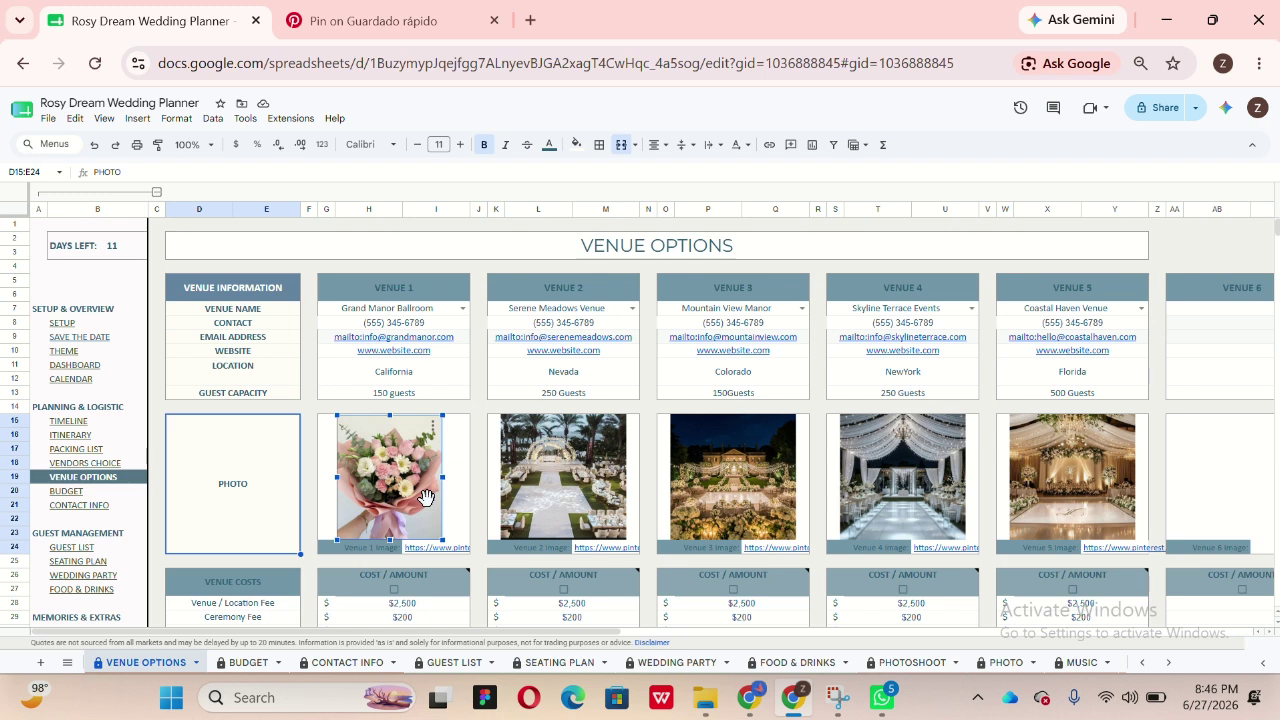
pyautogui.press('Delete')
pyautogui.click(440, 548)
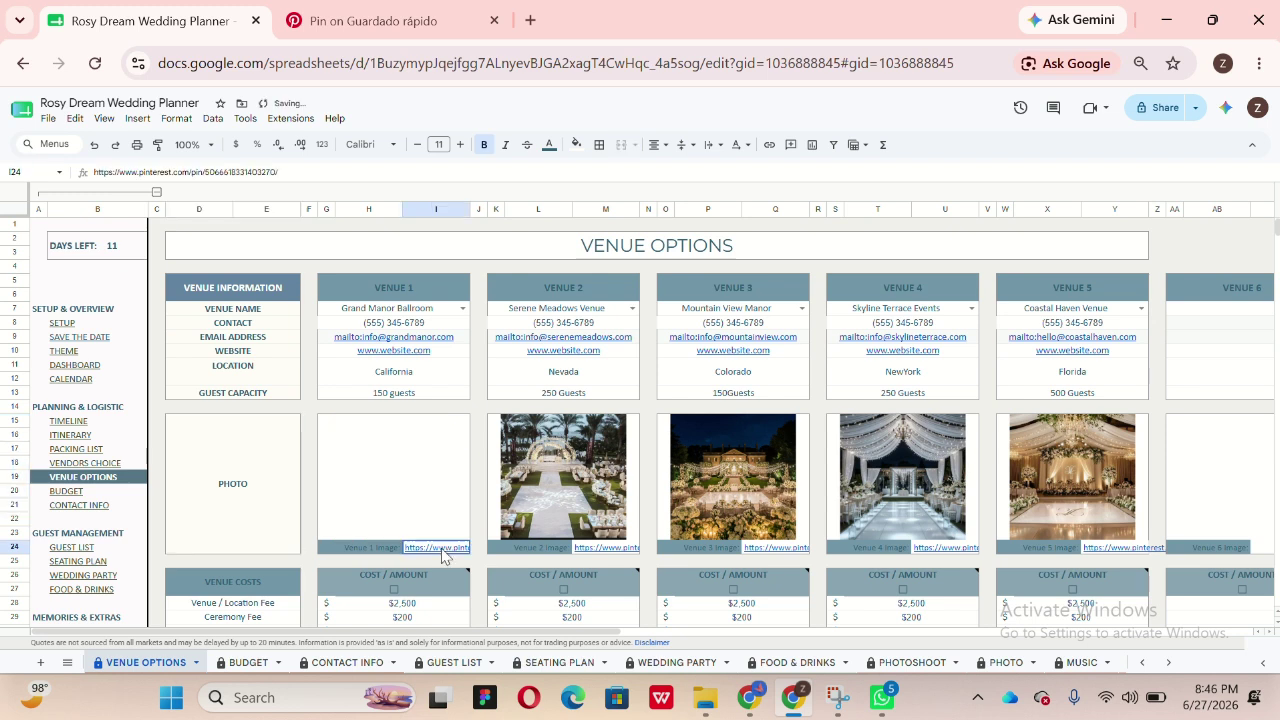
pyautogui.press('Delete')
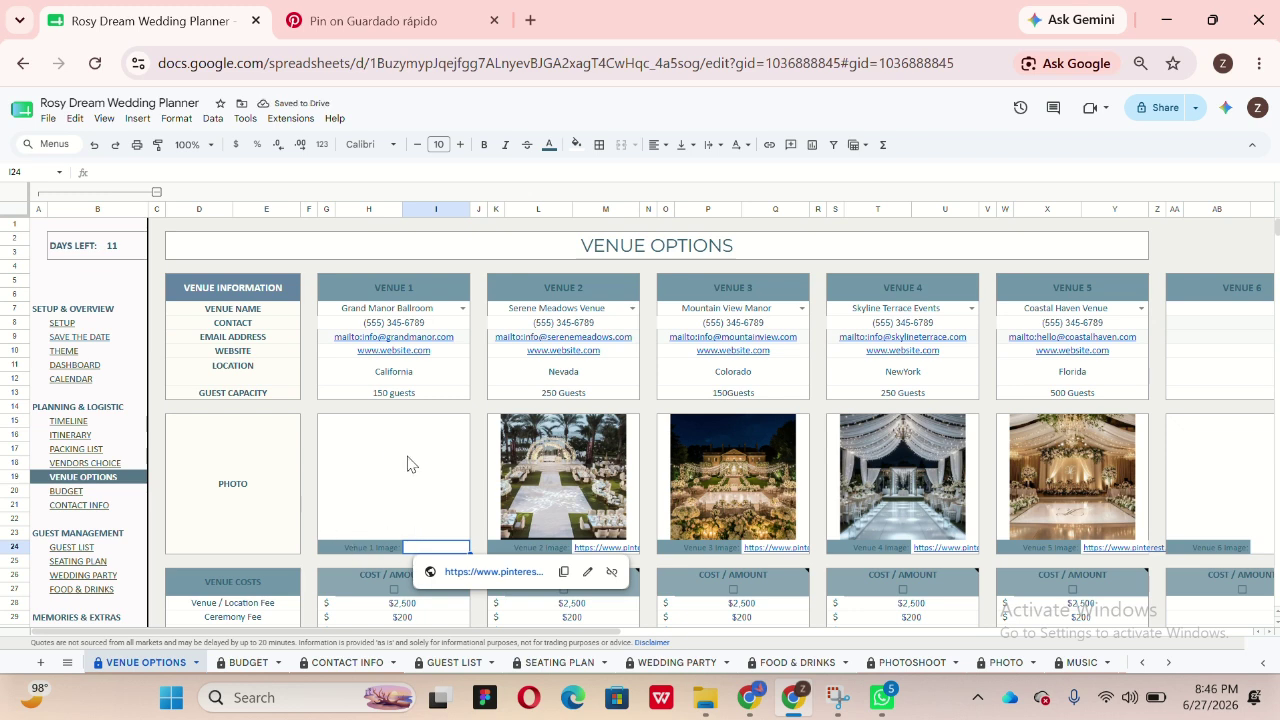
# Step: Switch to the open Pinterest page and copy the web address of the pink bouquet pin
pyautogui.click(452, 553)
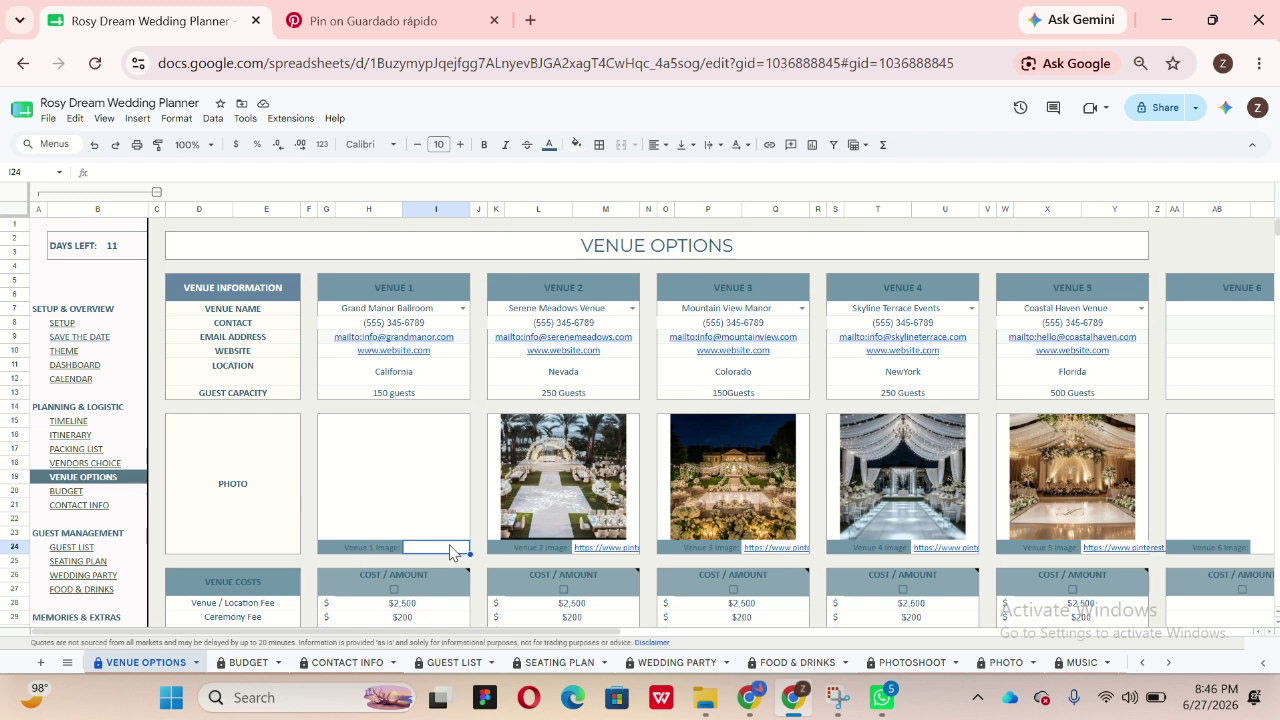
pyautogui.click(390, 22)
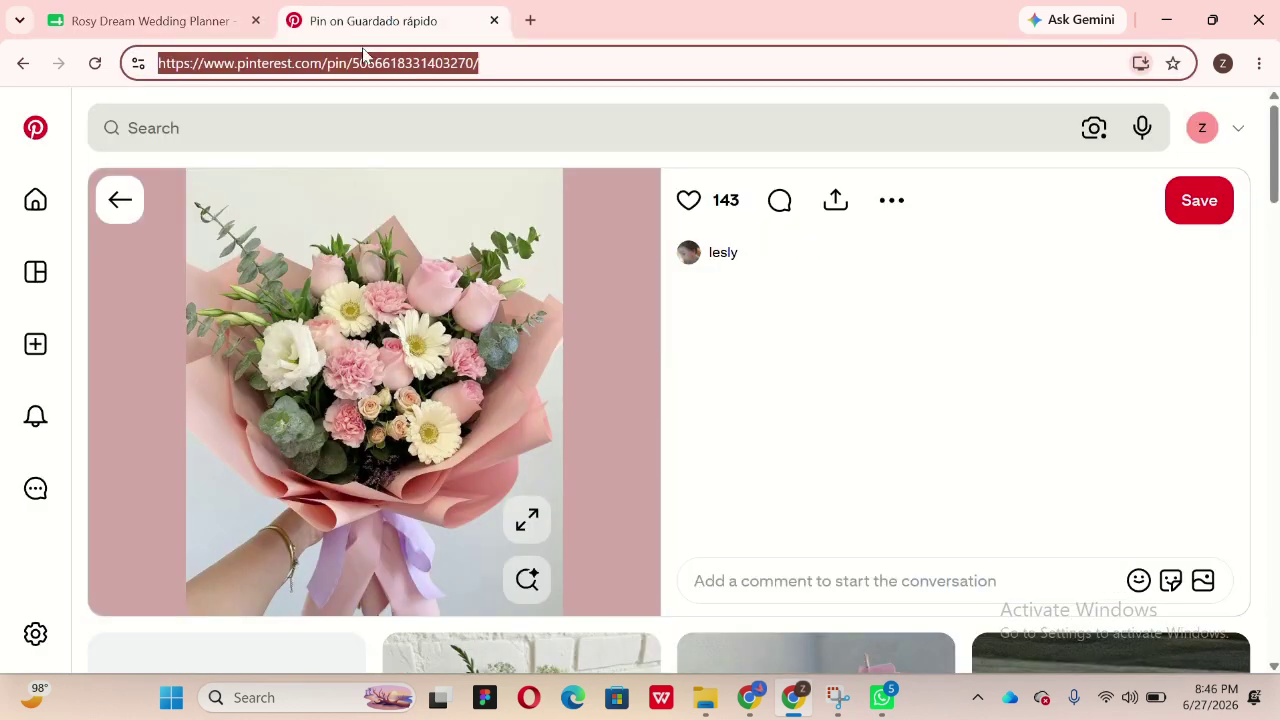
pyautogui.click(136, 218)
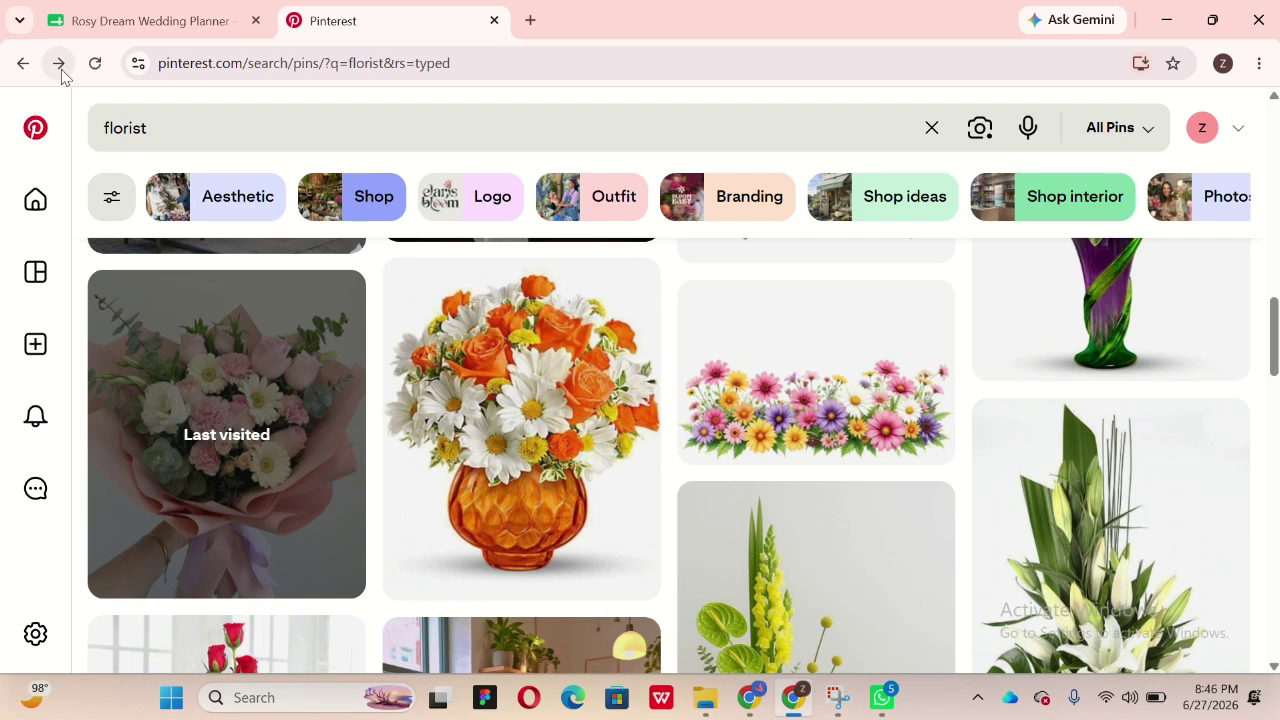
pyautogui.click(62, 67)
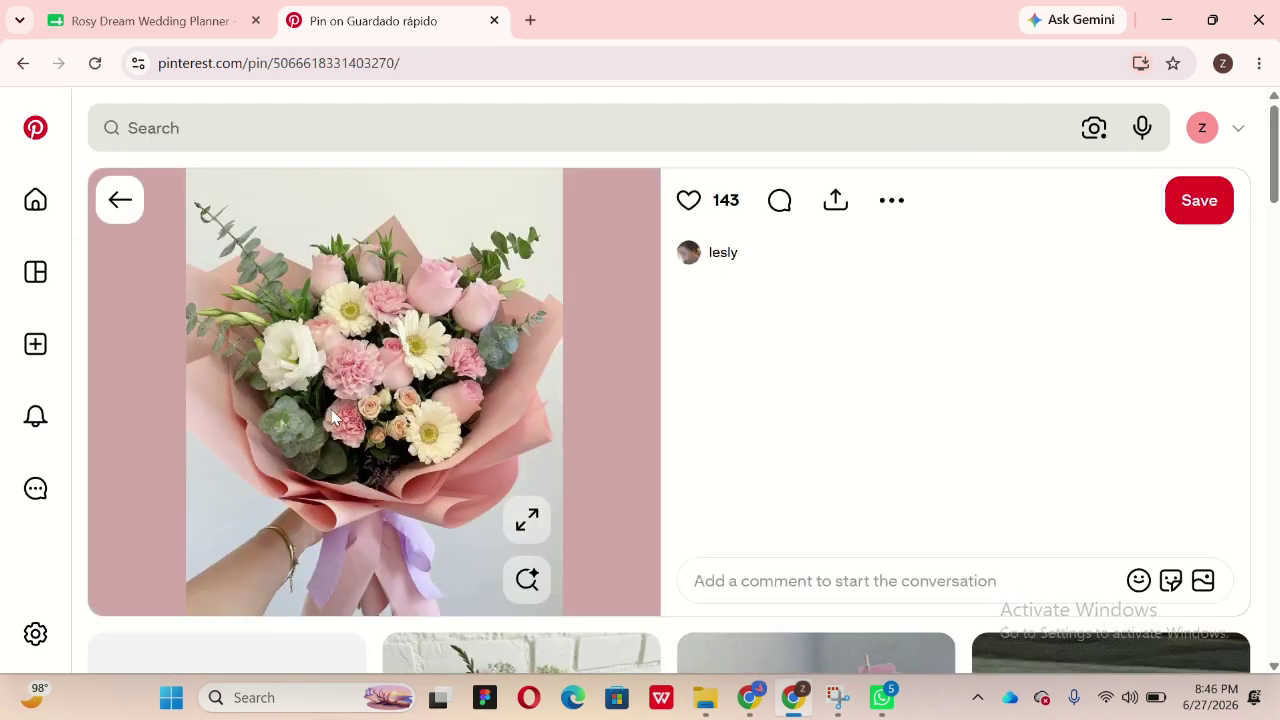
pyautogui.click(391, 66)
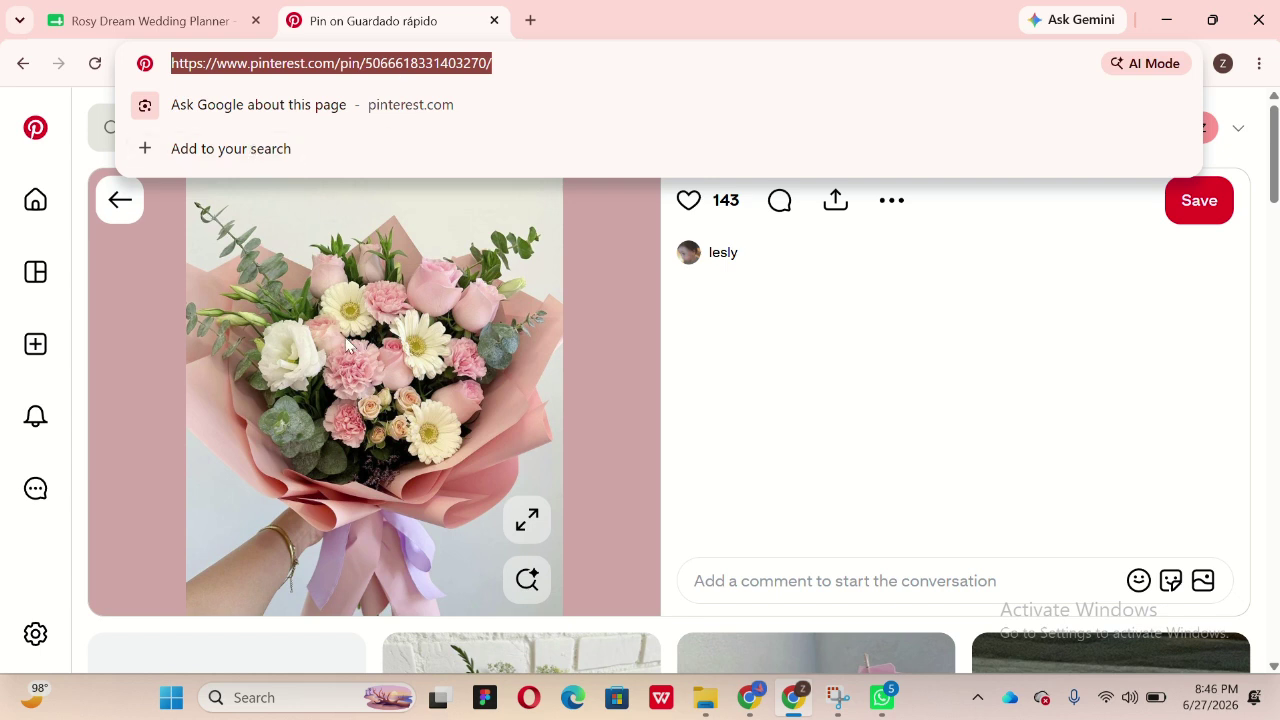
pyautogui.click(157, 8)
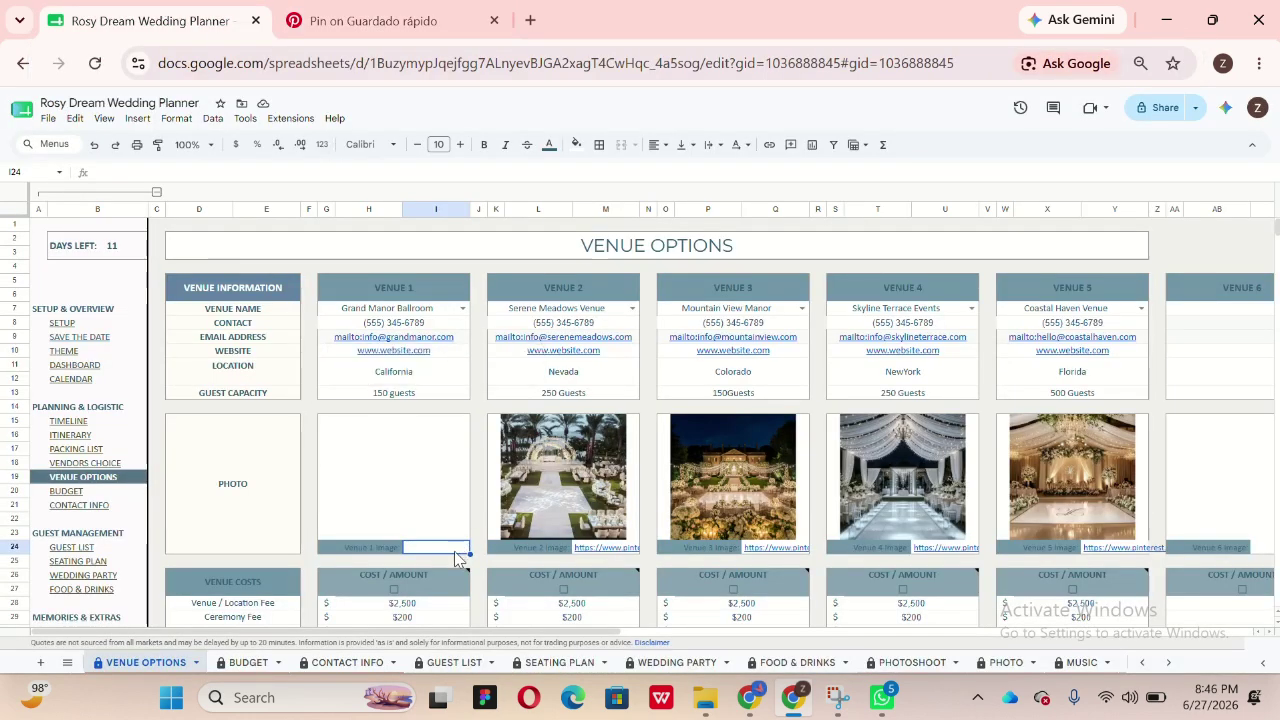
pyautogui.hotkey('ctrl', 'v')
pyautogui.press('Left')
pyautogui.press('Left')
pyautogui.press('Left')
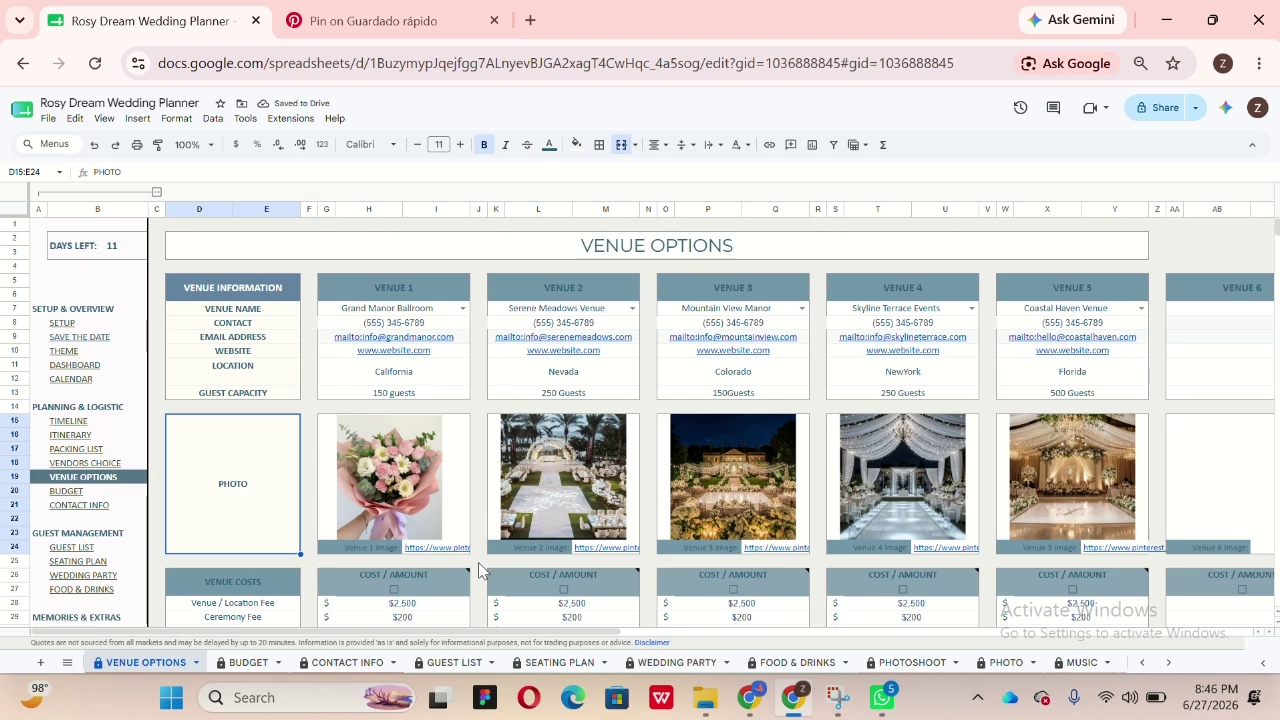
# Step: Examine the cost and amount lists of Venues 1, 2 and 3 in the Venue Costs section
pyautogui.click(443, 572)
pyautogui.scroll(-5, 440, 560)
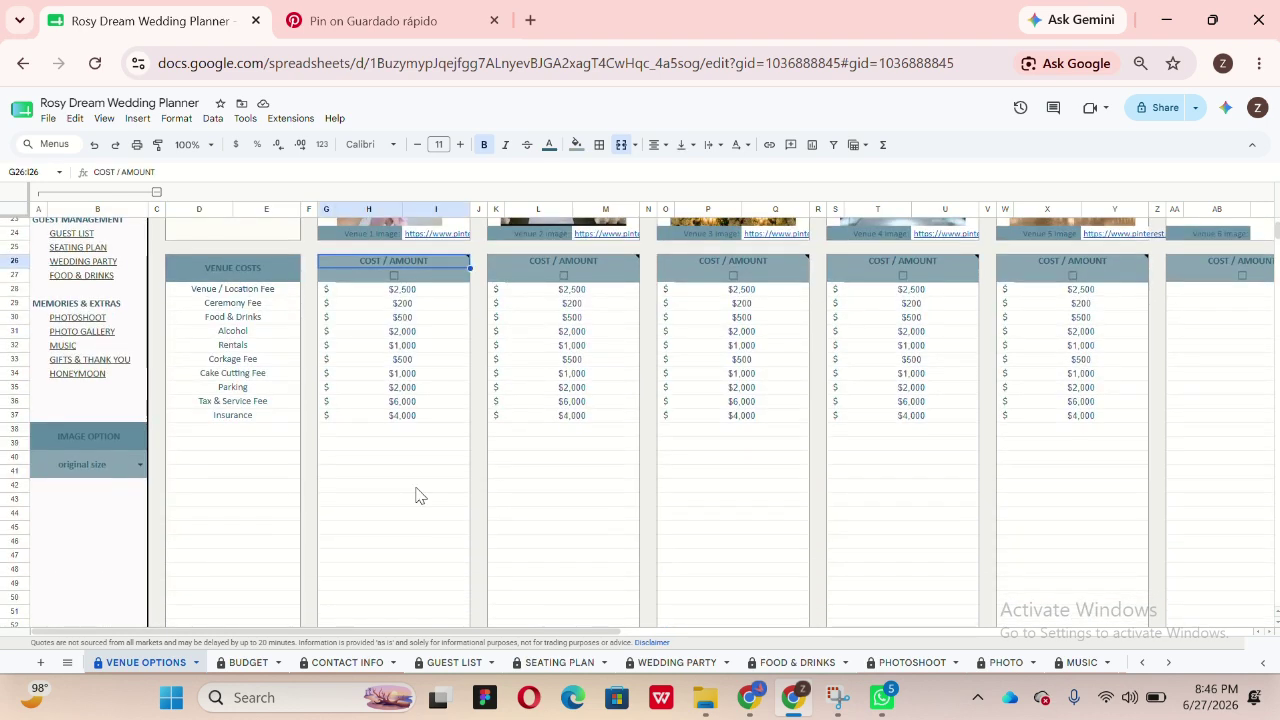
pyautogui.moveTo(426, 260); pyautogui.dragTo(443, 463)
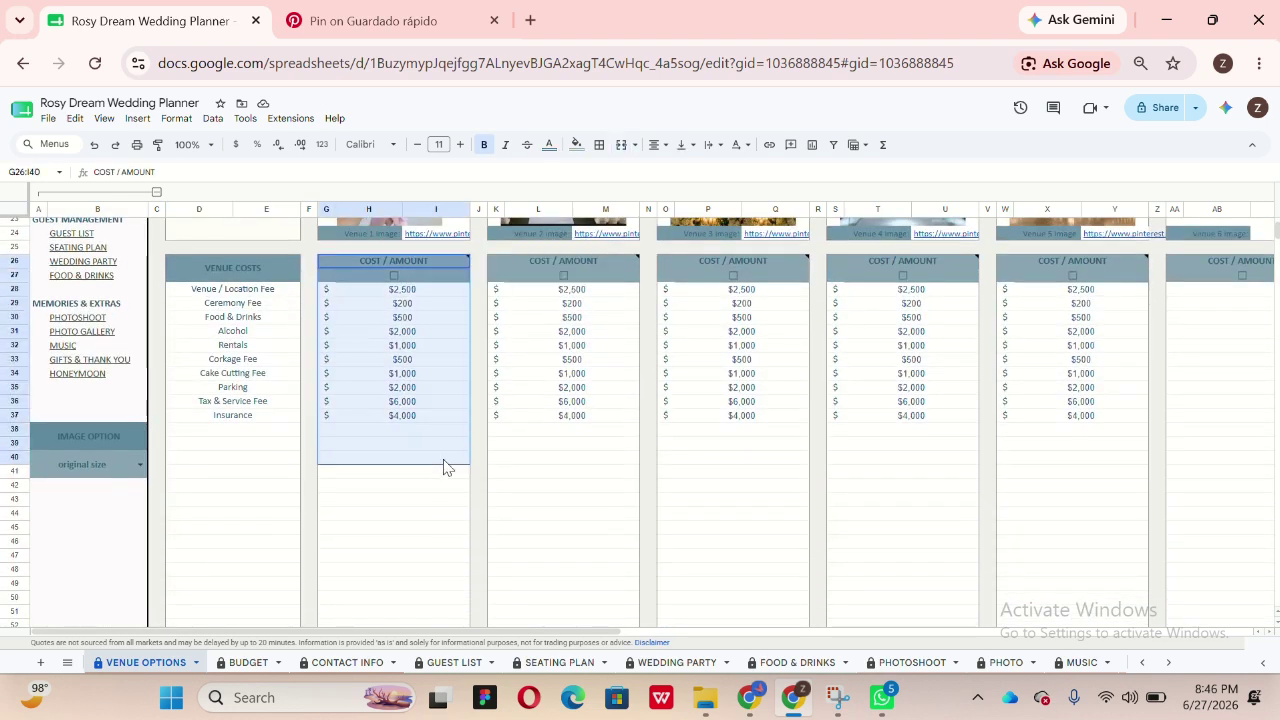
pyautogui.click(606, 262)
pyautogui.moveTo(606, 262); pyautogui.dragTo(623, 494)
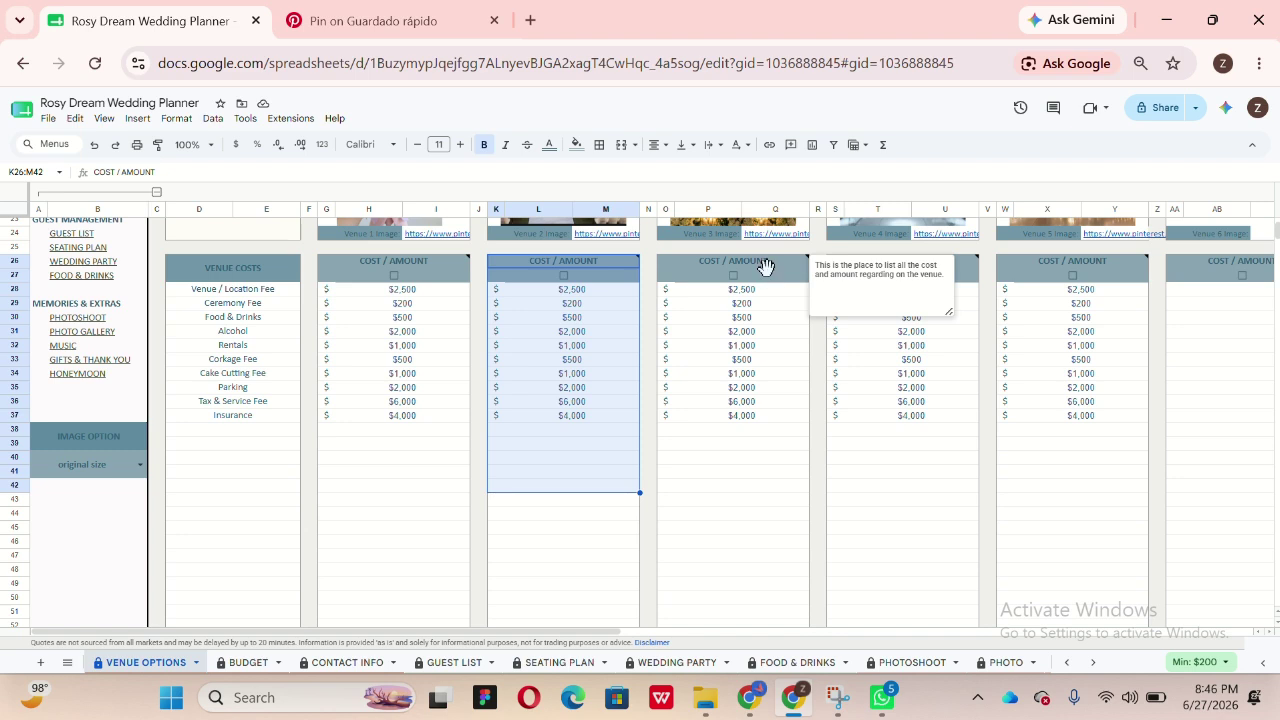
pyautogui.moveTo(767, 275); pyautogui.dragTo(771, 503)
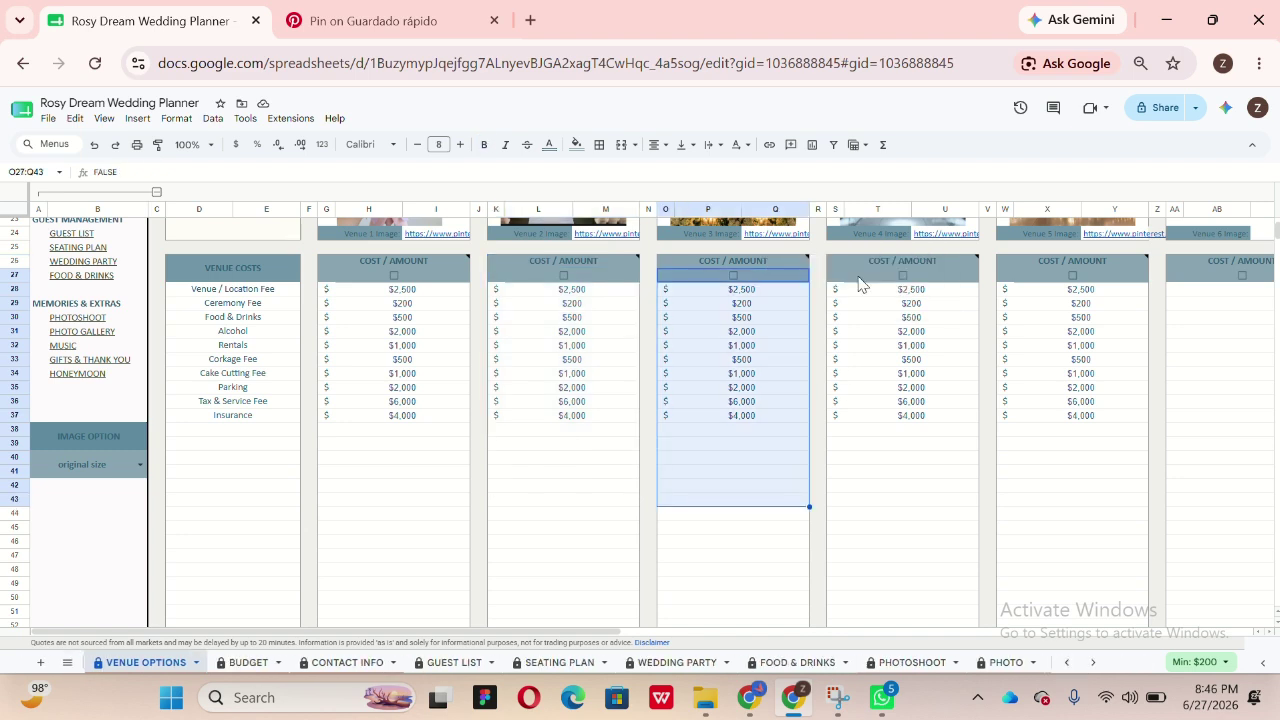
# Step: Add a Valet Fees entry below Insurance in the Venue Costs list, with 100 for Venue 1 and 50 for Venue 2
pyautogui.click(253, 432)
pyautogui.write('Valet Fees')
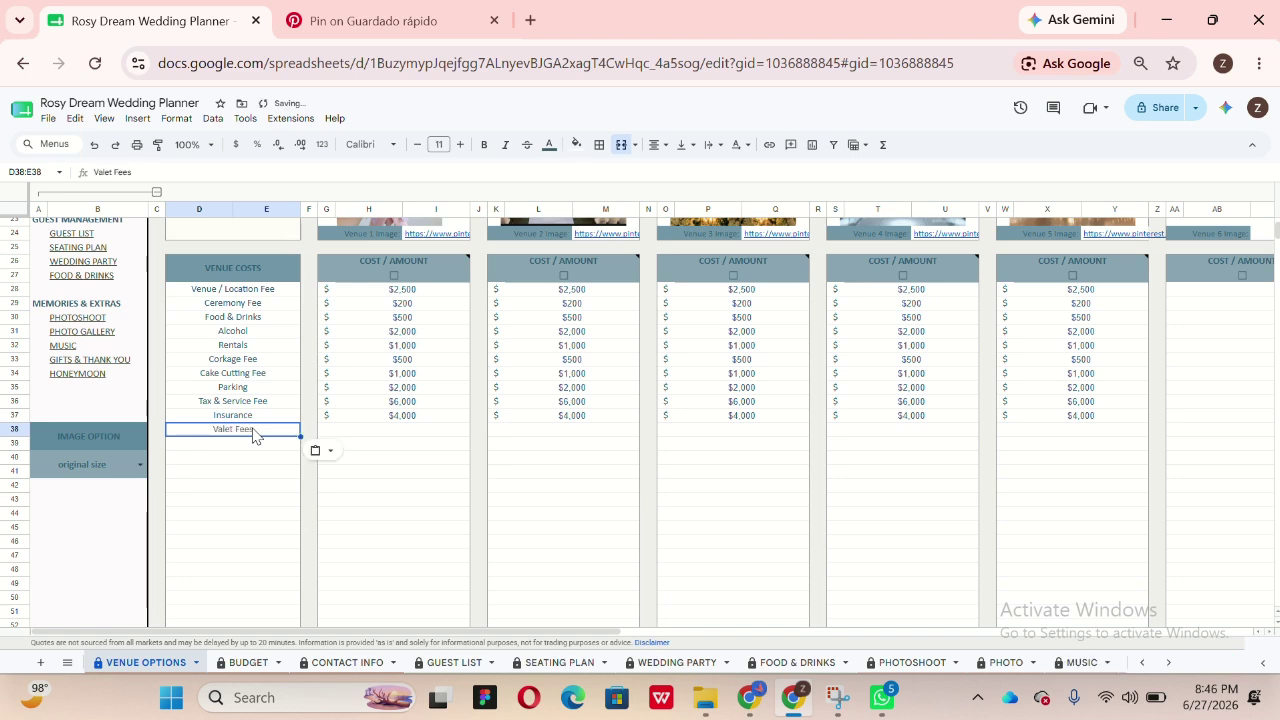
pyautogui.click(406, 432)
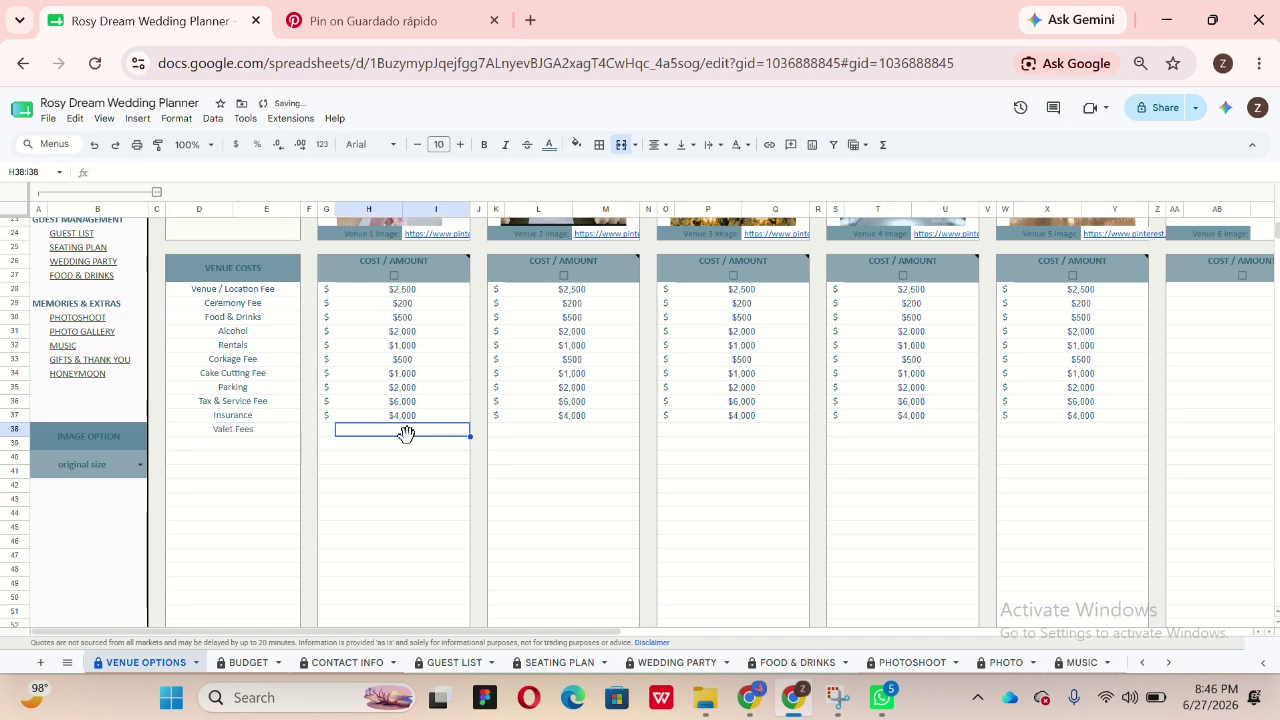
pyautogui.write('100')
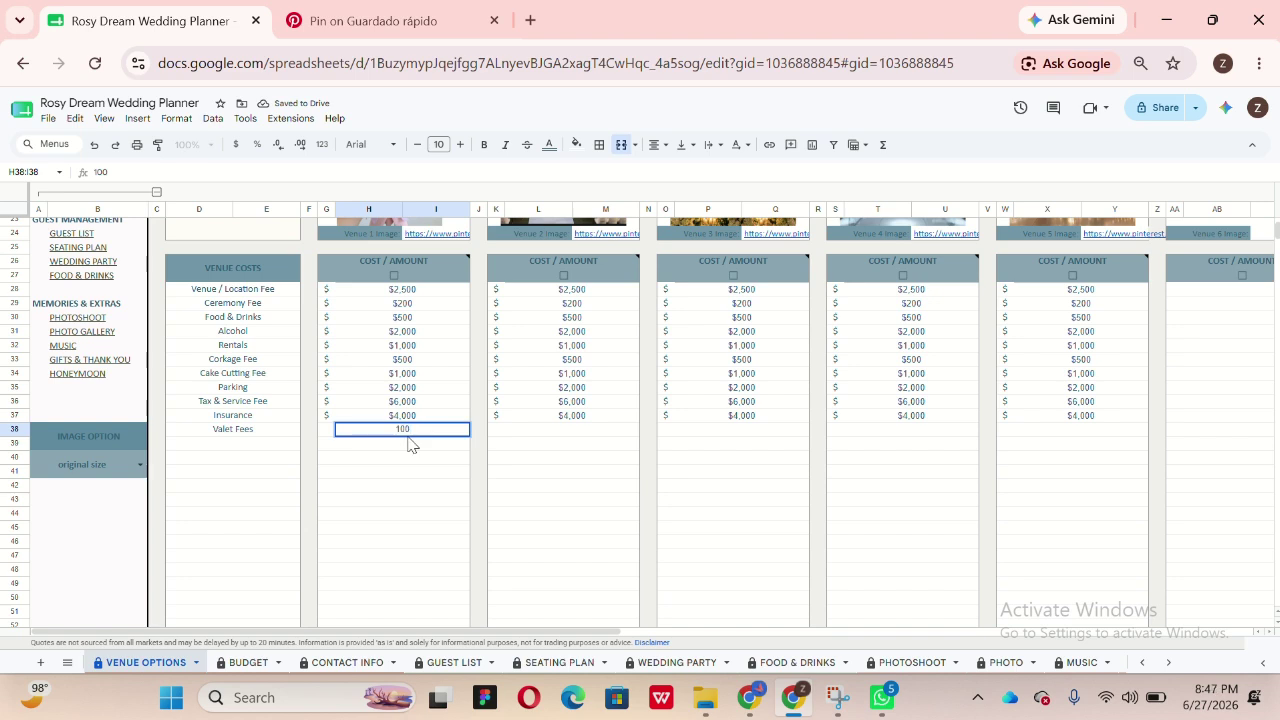
pyautogui.click(580, 432)
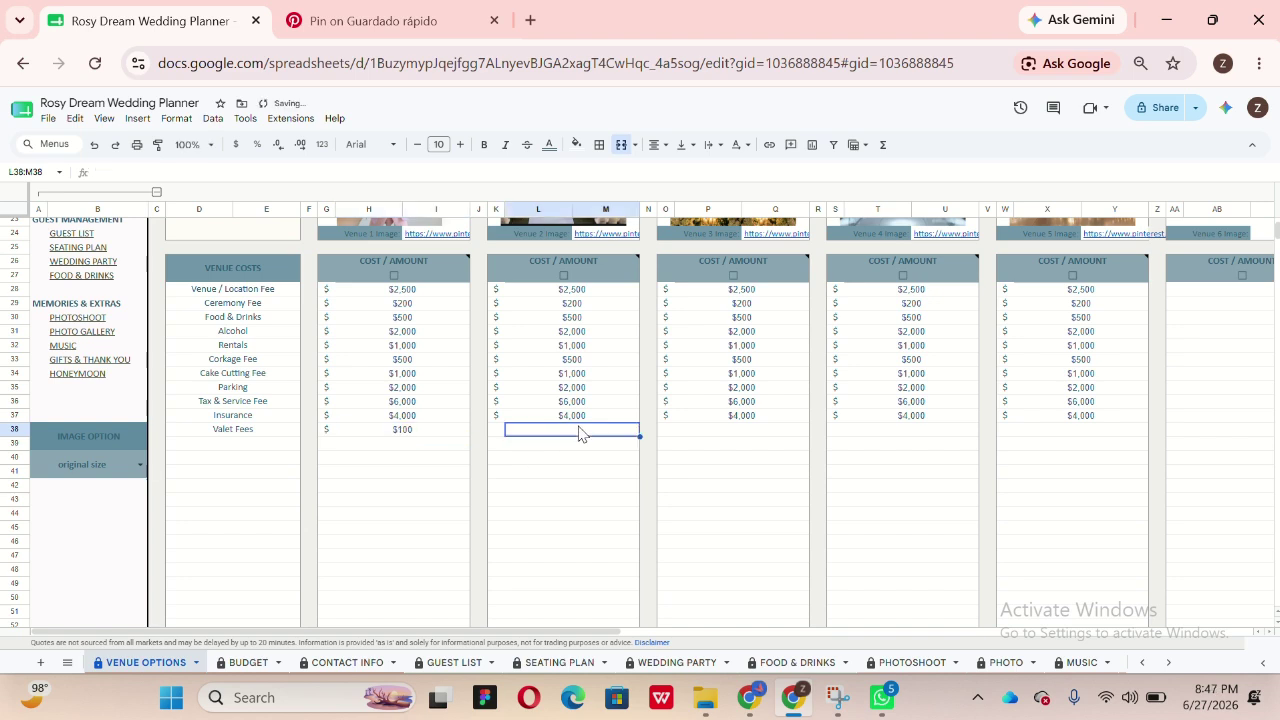
pyautogui.write('50')
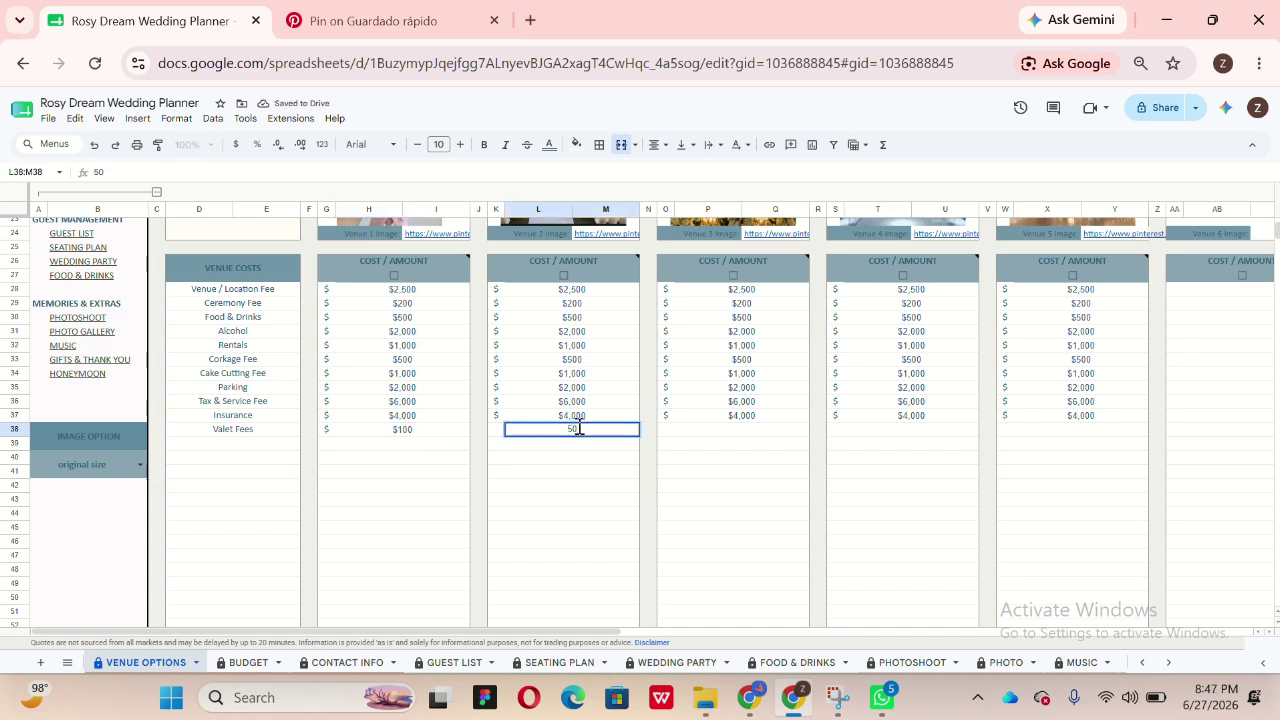
pyautogui.click(711, 434)
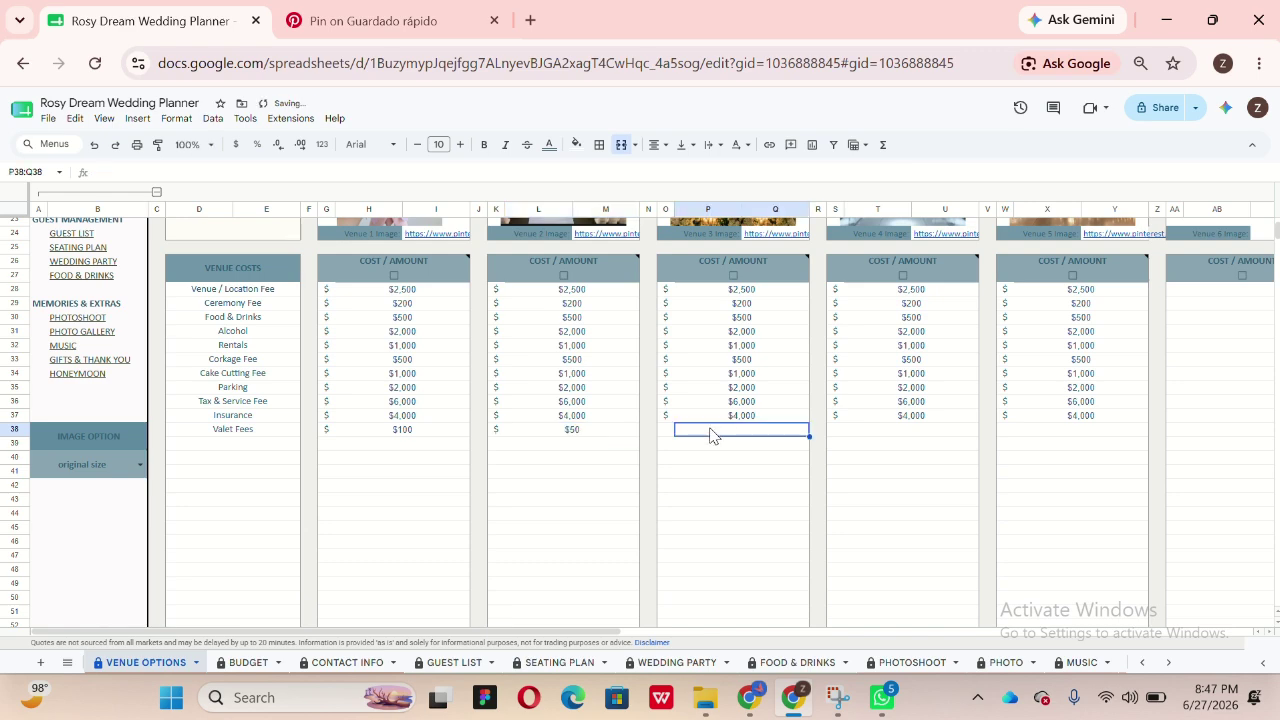
# Step: Examine the venue cost totals and the availability notes in the Pros / Cons section, comparing them with the cost lists above
pyautogui.scroll(-5, 710, 435)
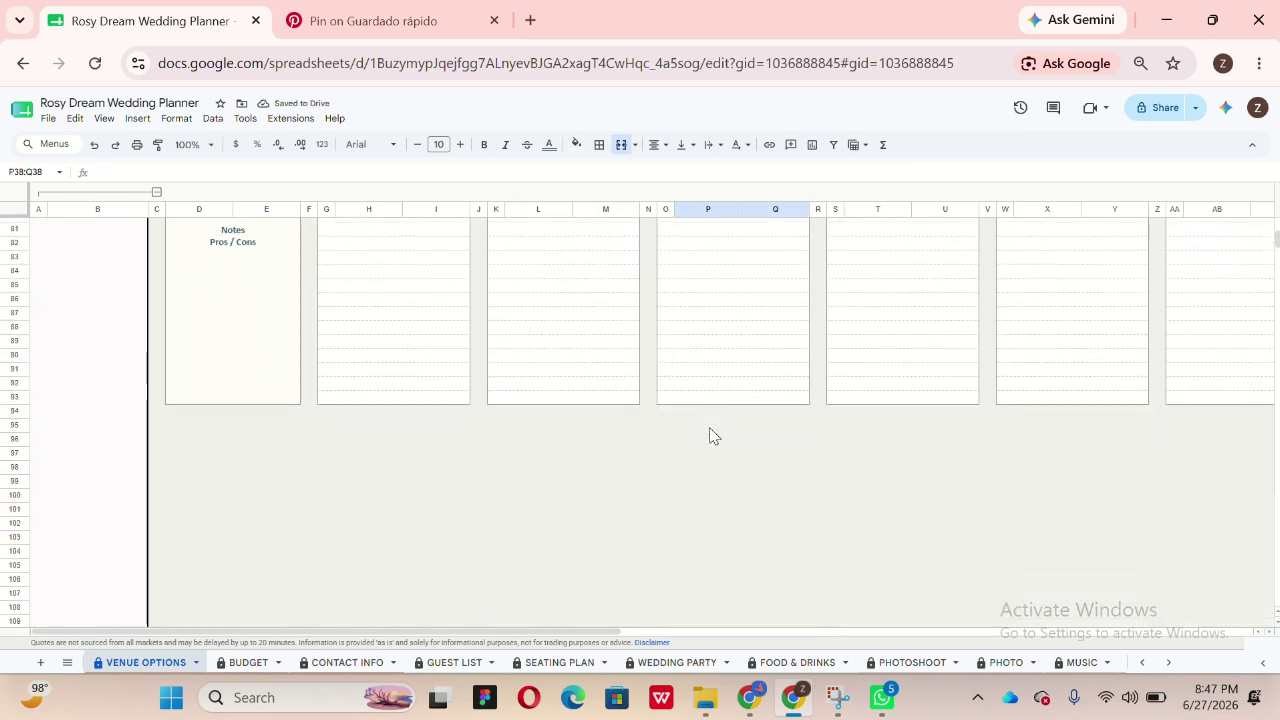
pyautogui.scroll(-4, 710, 435)
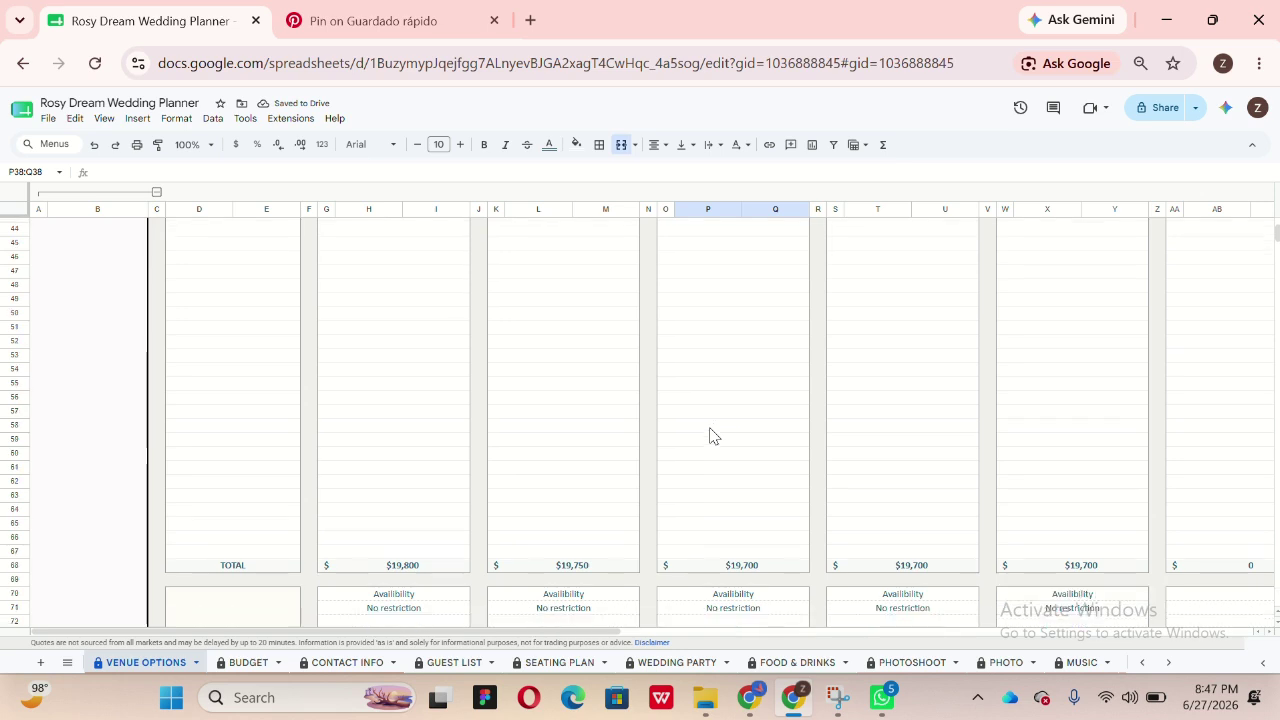
pyautogui.click(711, 432)
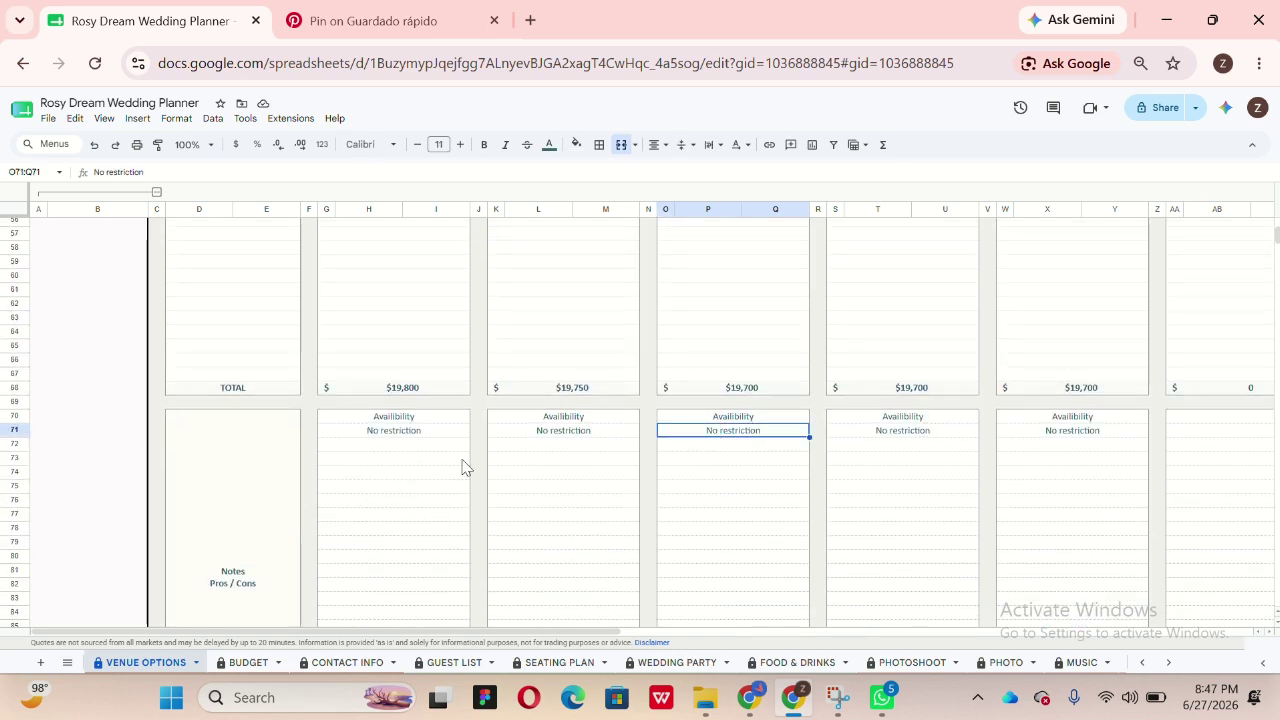
pyautogui.click(838, 462)
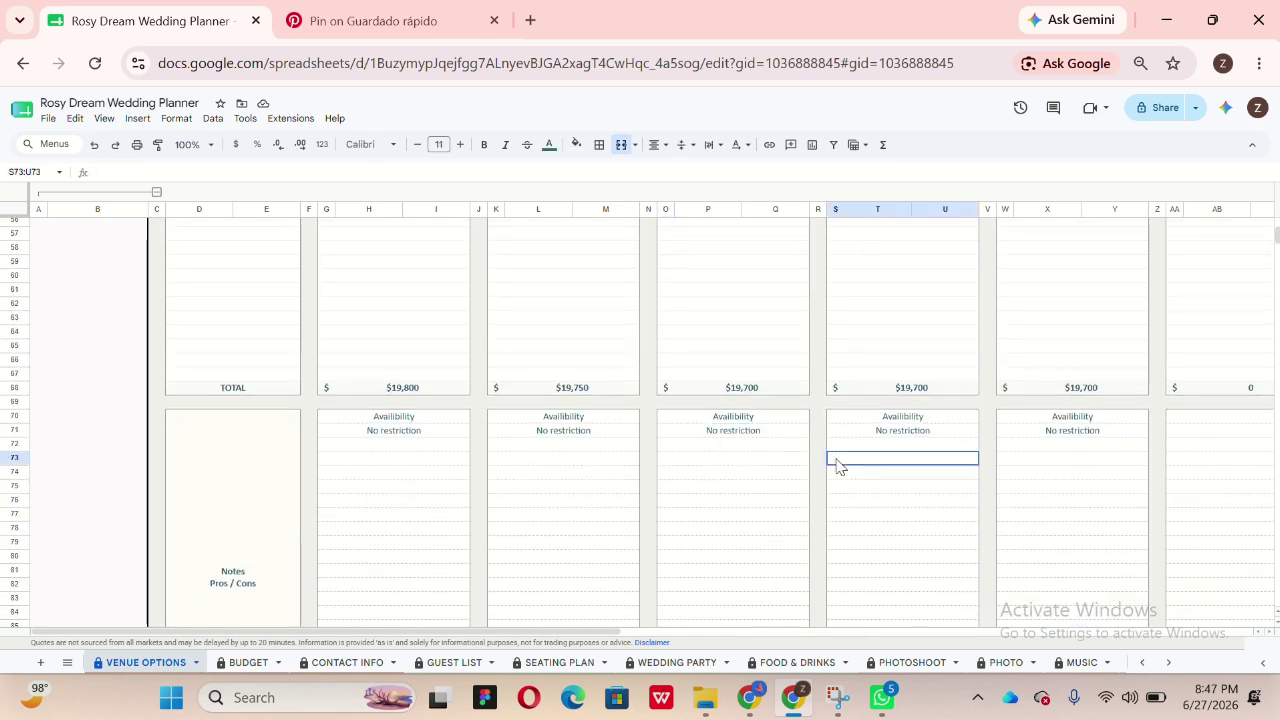
pyautogui.scroll(15, 320, 551)
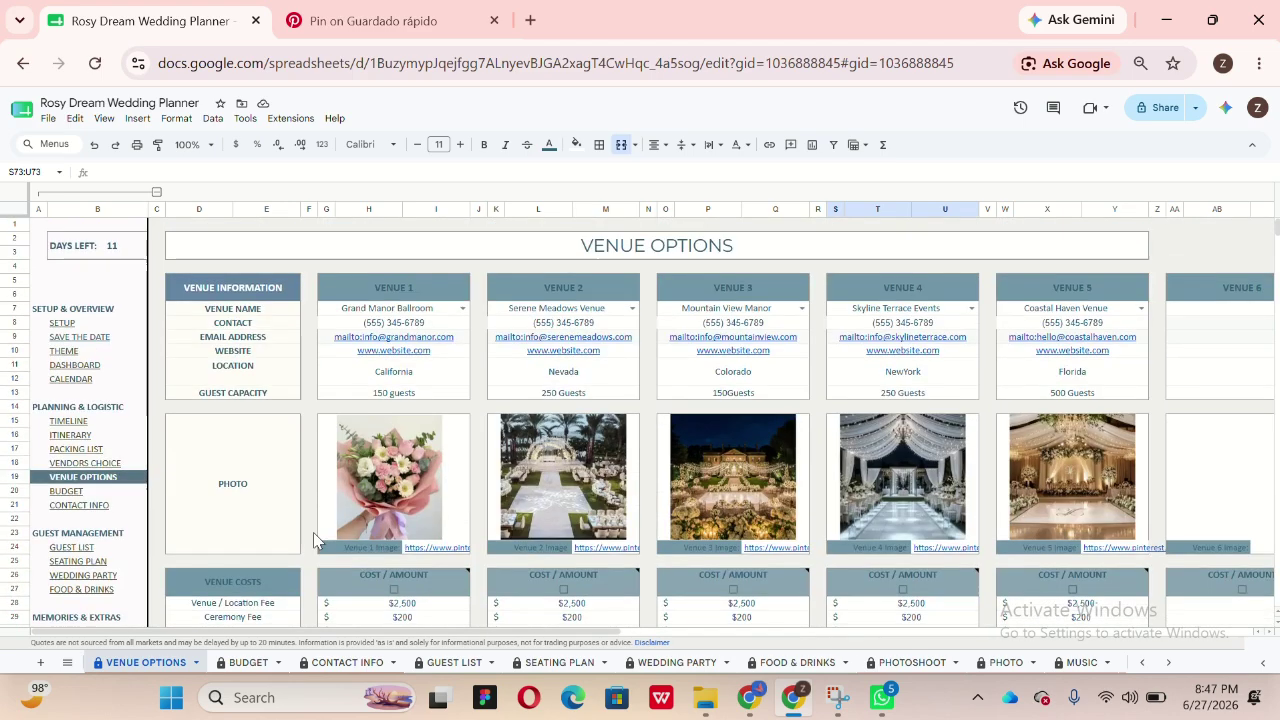
pyautogui.scroll(-10, 481, 497)
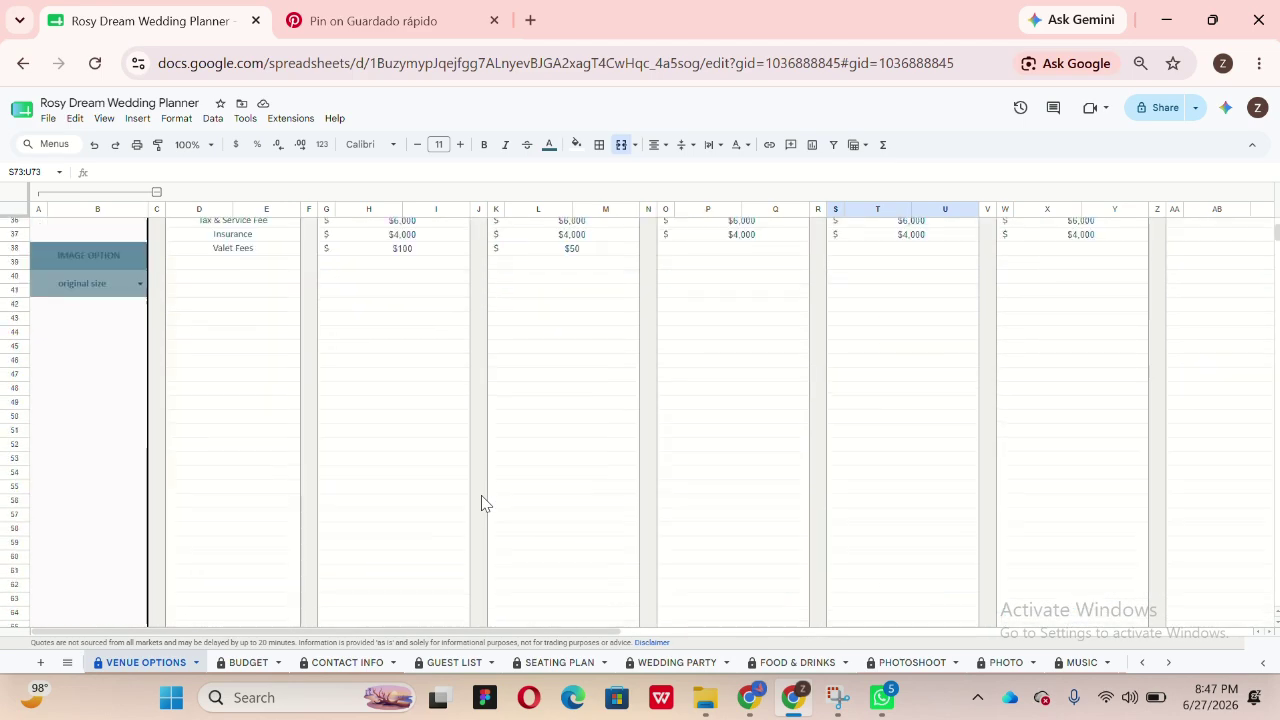
pyautogui.scroll(4, 481, 503)
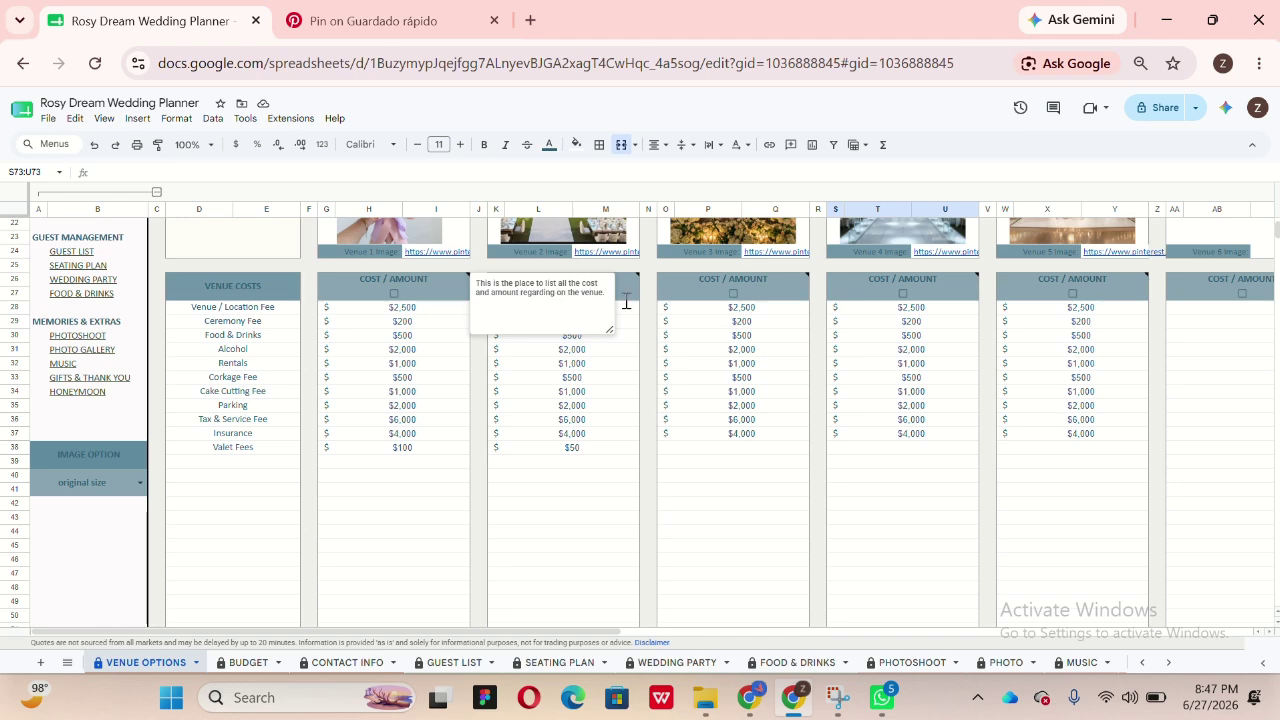
pyautogui.click(735, 293)
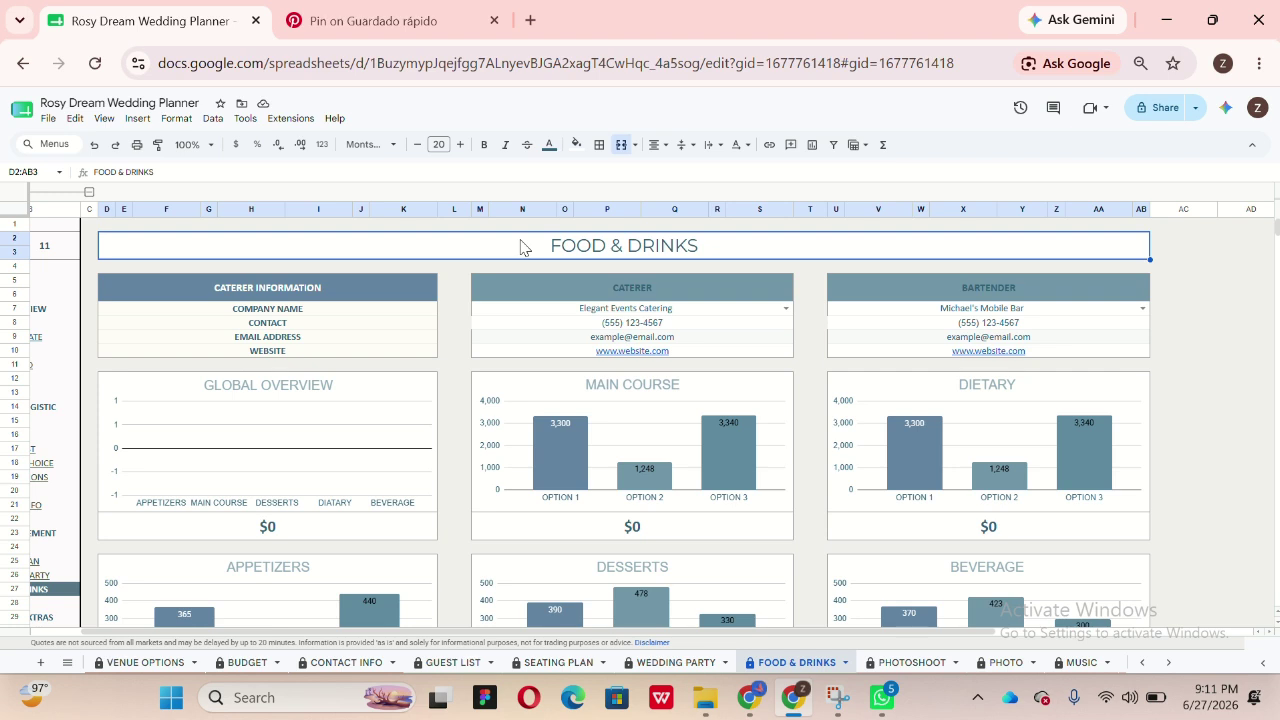
# Step: Choose Elegant Events Catering as the caterer's company name on the Food & Drinks sheet
pyautogui.click(700, 290)
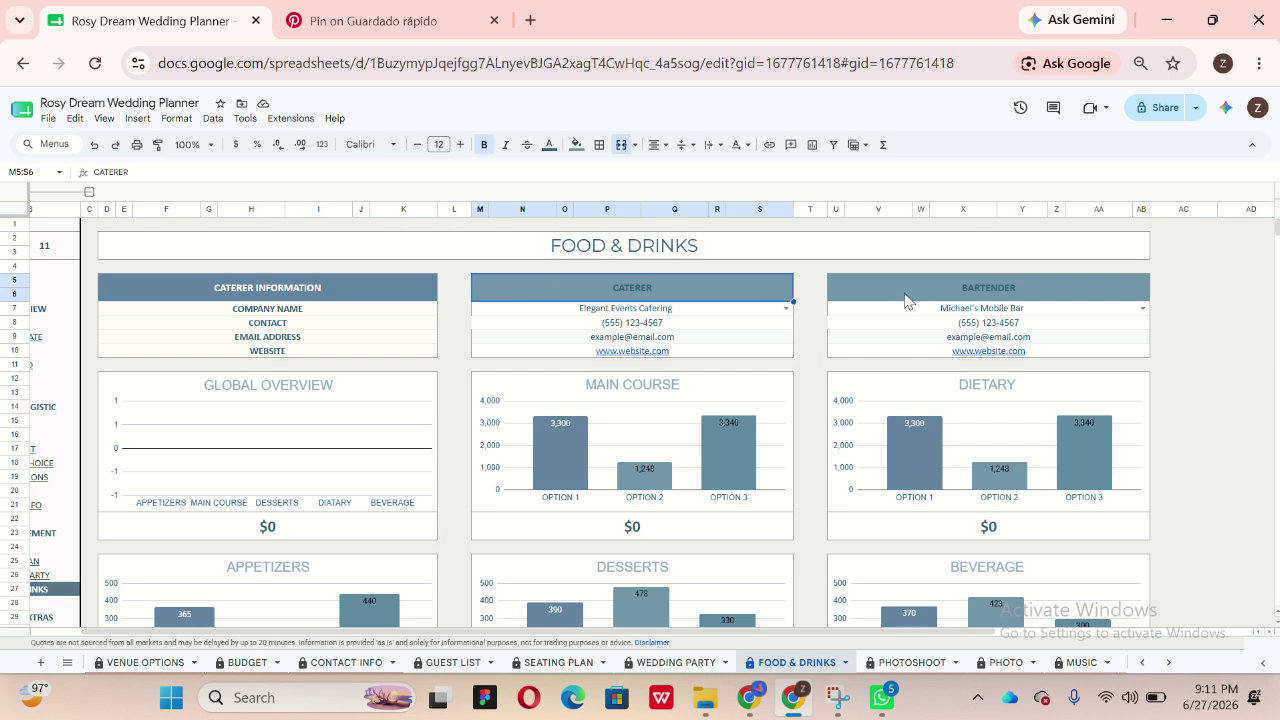
pyautogui.click(905, 300)
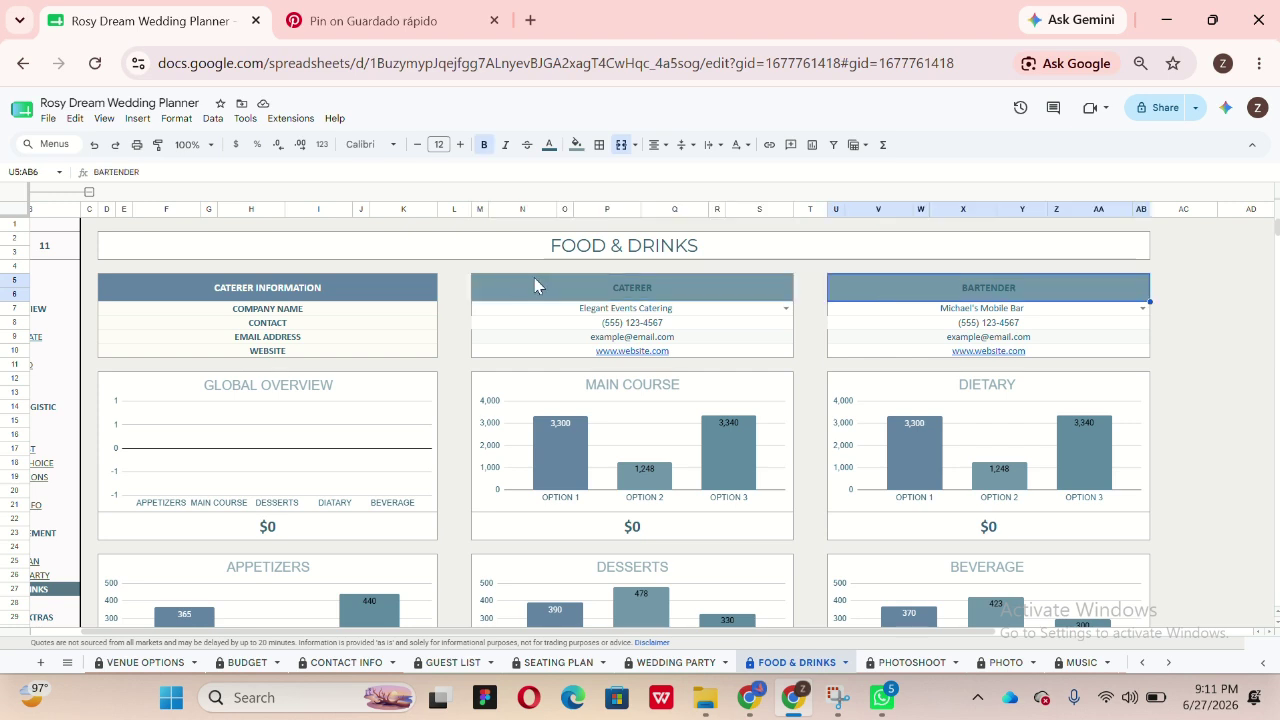
pyautogui.click(787, 310)
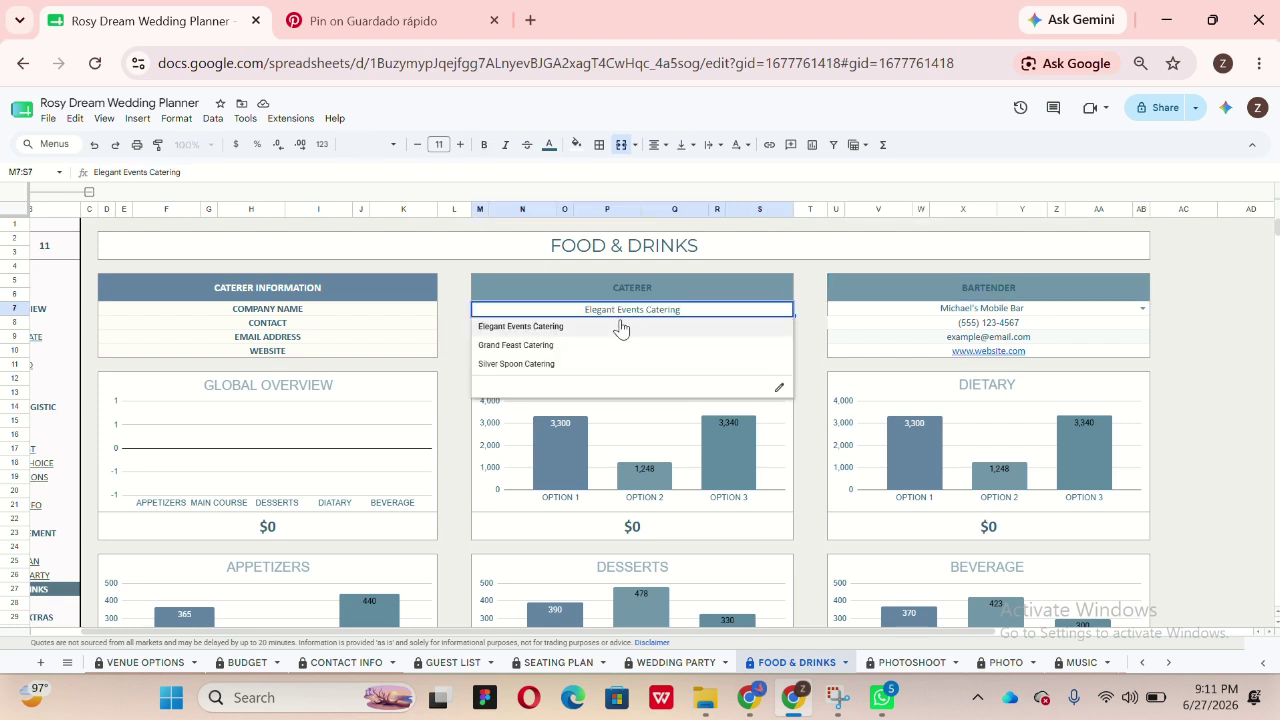
pyautogui.click(708, 327)
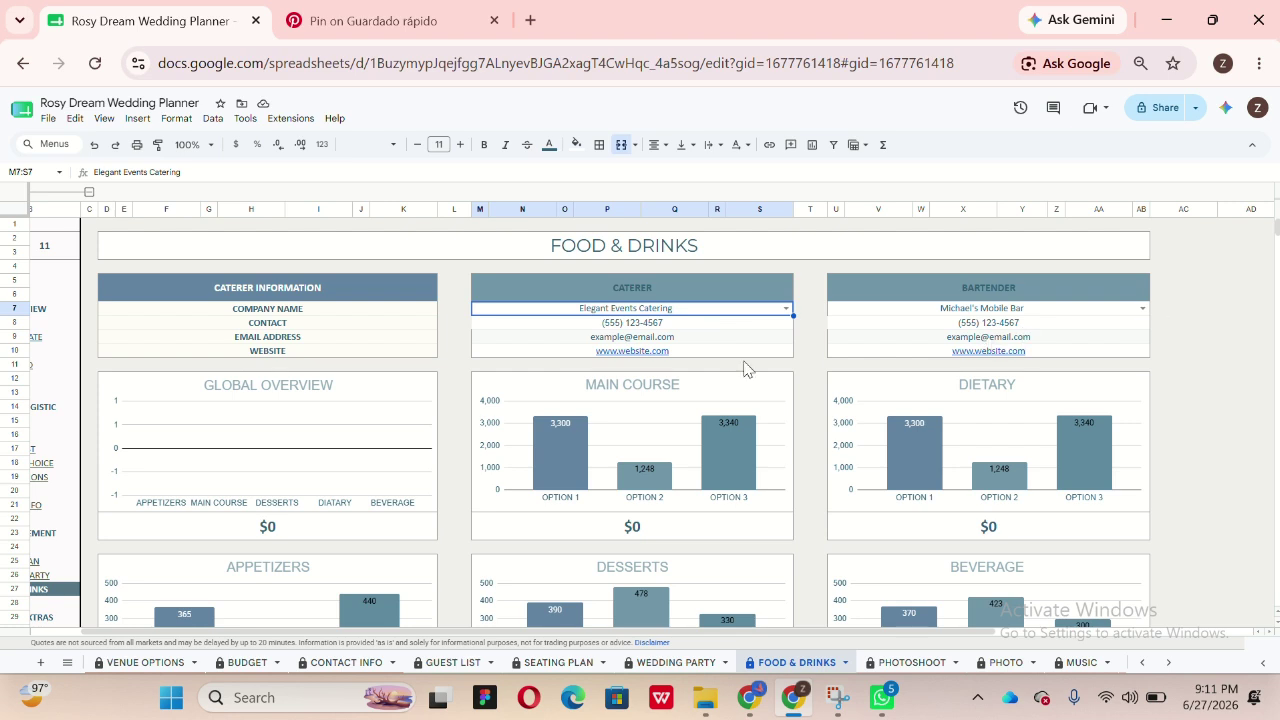
# Step: Examine the contact, email address and website rows of the caterer information, including the caterer's website link
pyautogui.click(394, 338)
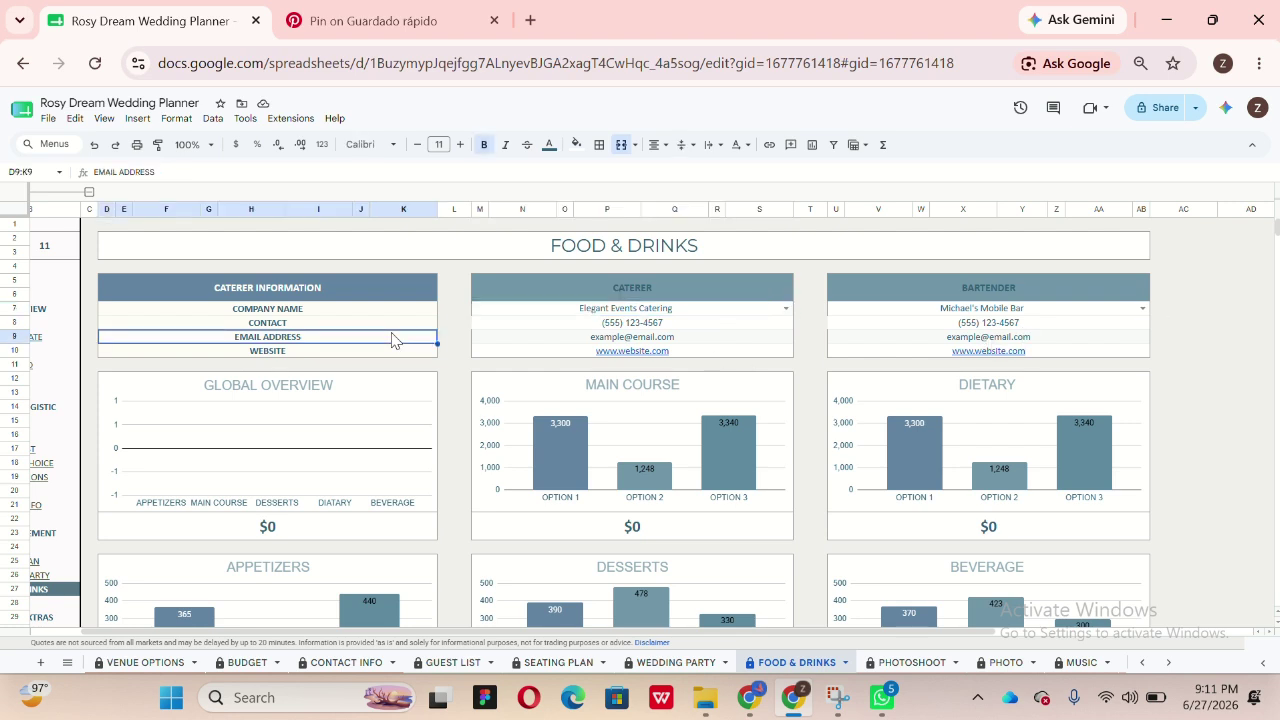
pyautogui.click(397, 356)
pyautogui.click(402, 337)
pyautogui.click(409, 324)
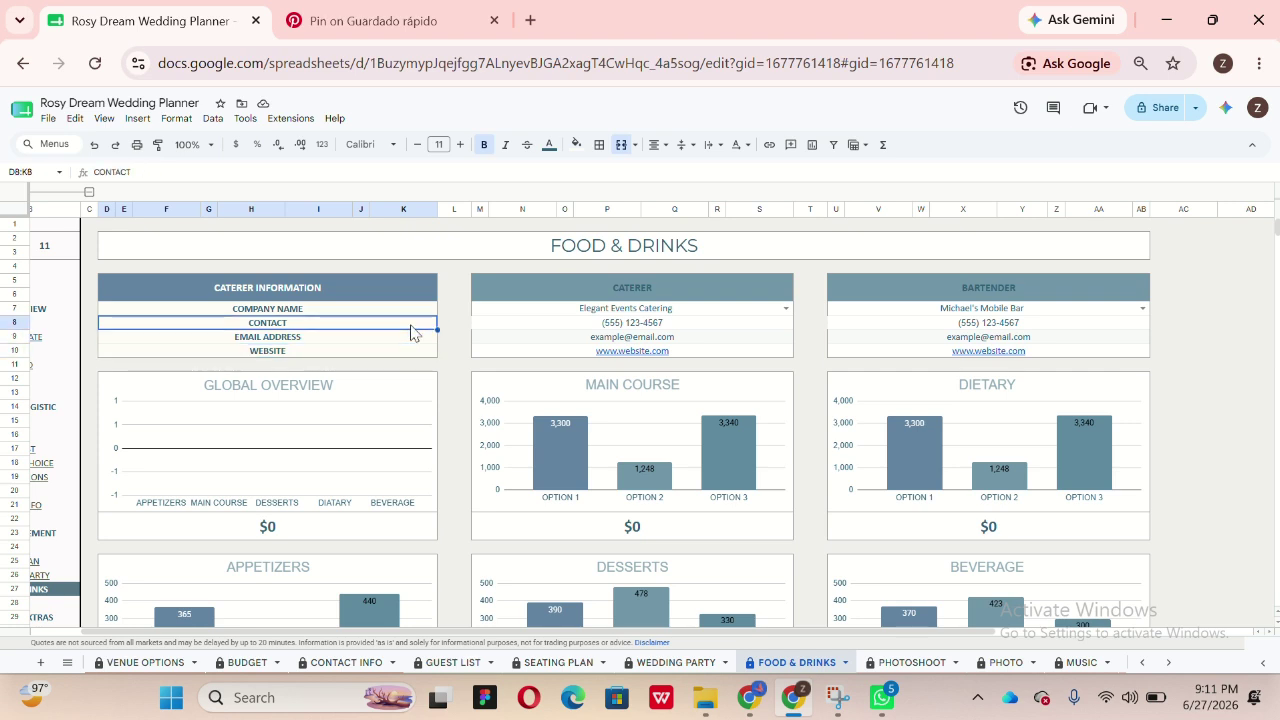
pyautogui.click(409, 351)
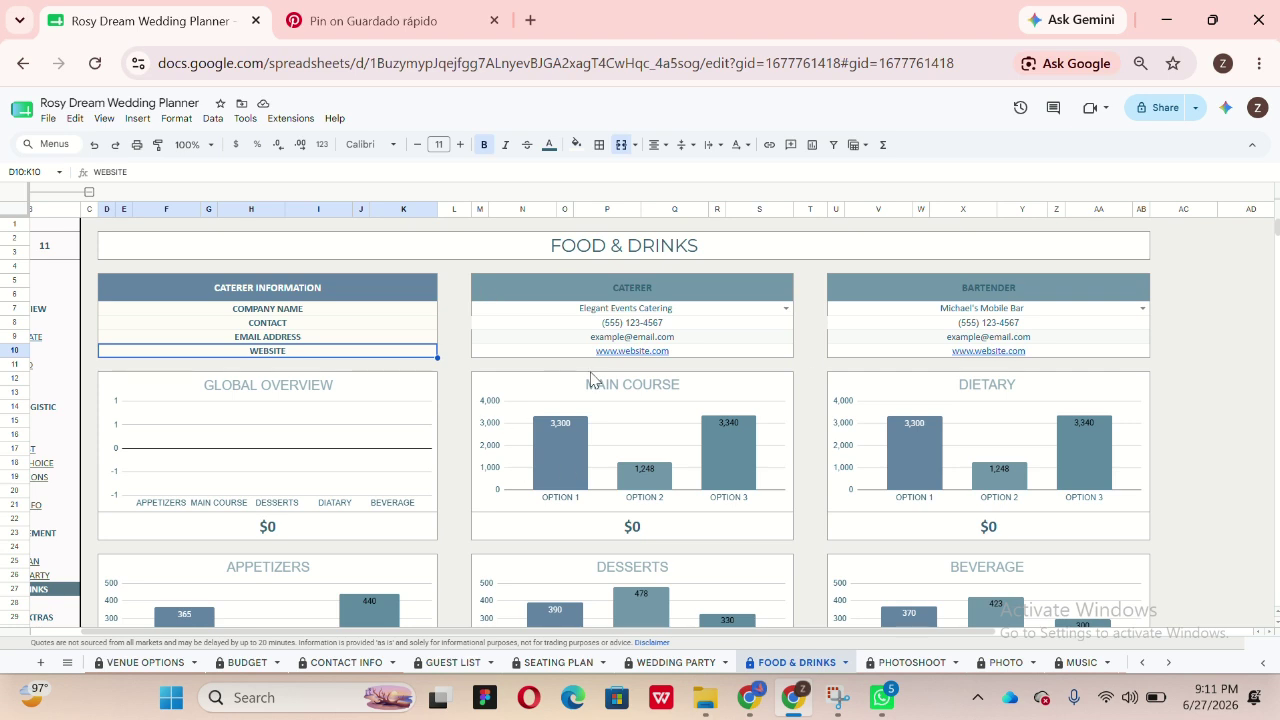
pyautogui.moveTo(718, 355)
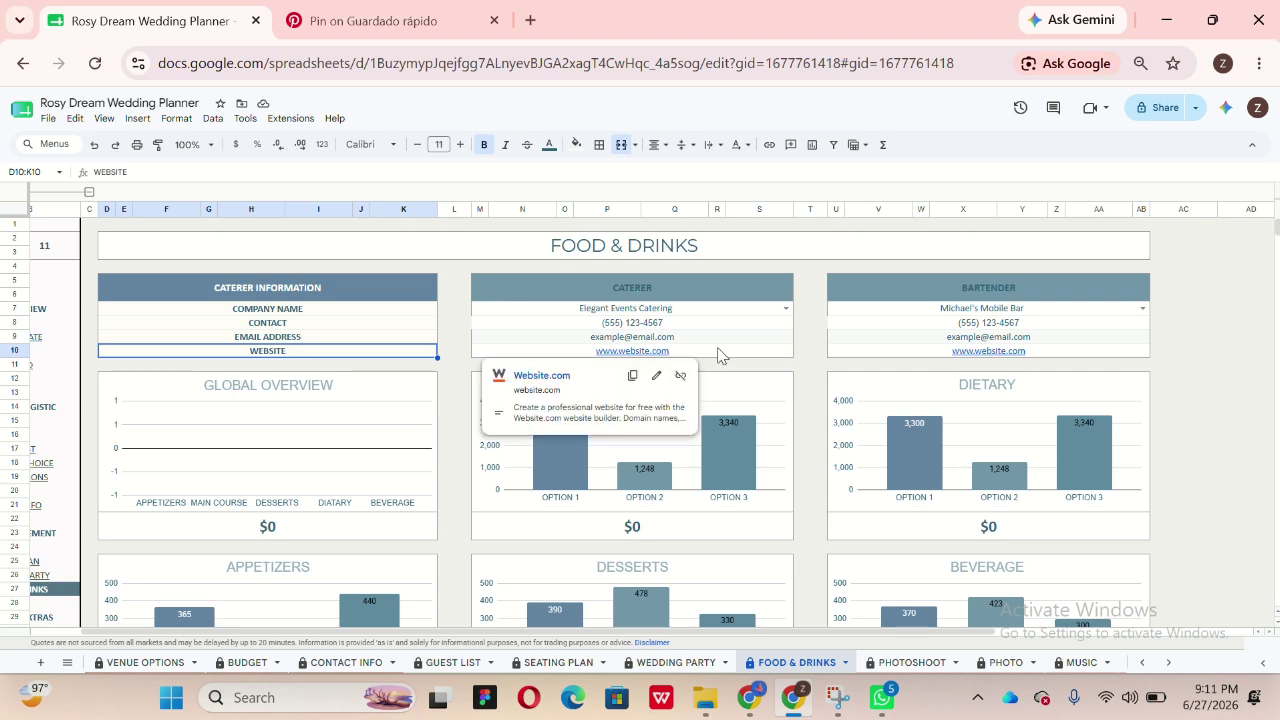
pyautogui.click(767, 355)
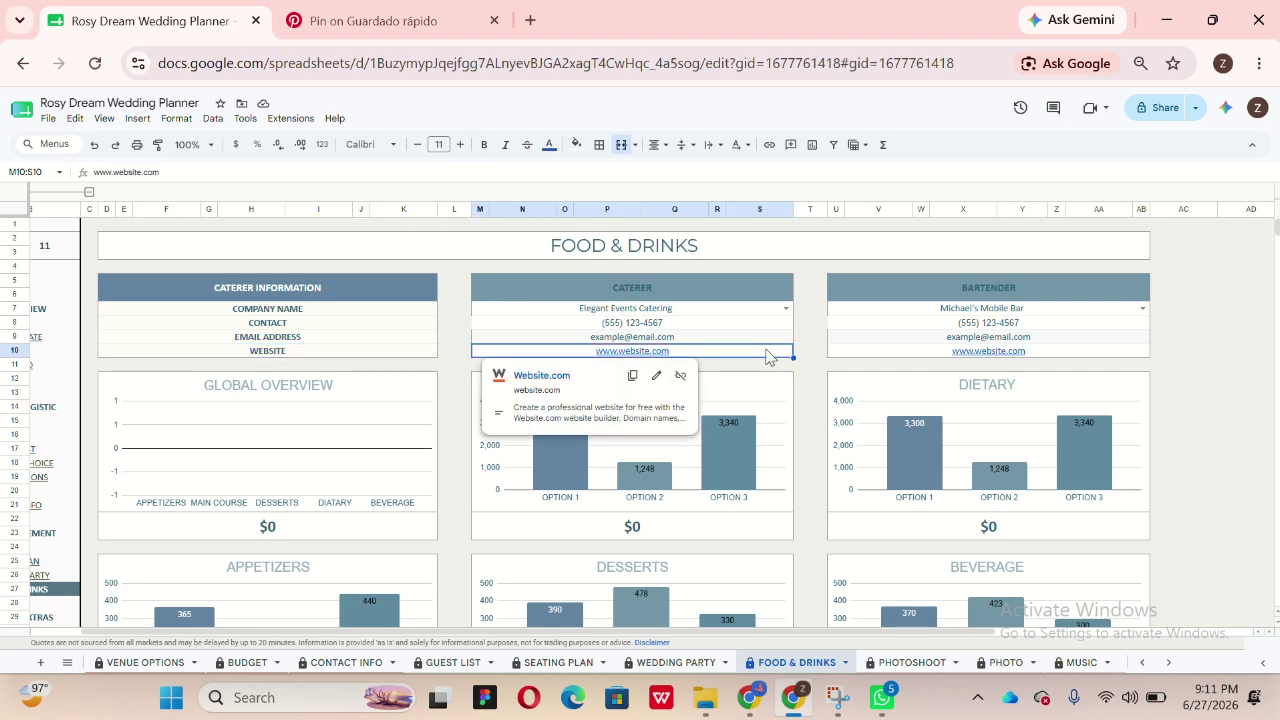
# Step: Examine the Food & Drinks cost charts and option tables, especially Options 1 and 3 under Appetizers Options
pyautogui.scroll(-3, 771, 449)
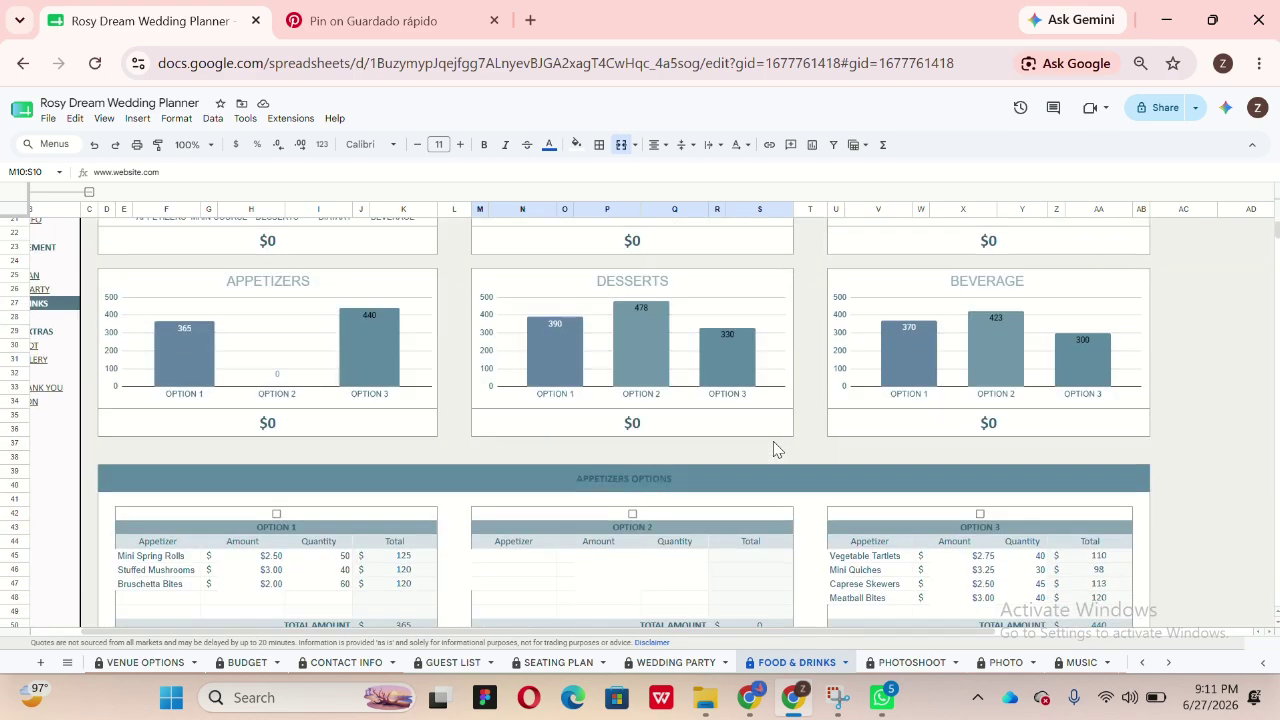
pyautogui.scroll(-15, 773, 449)
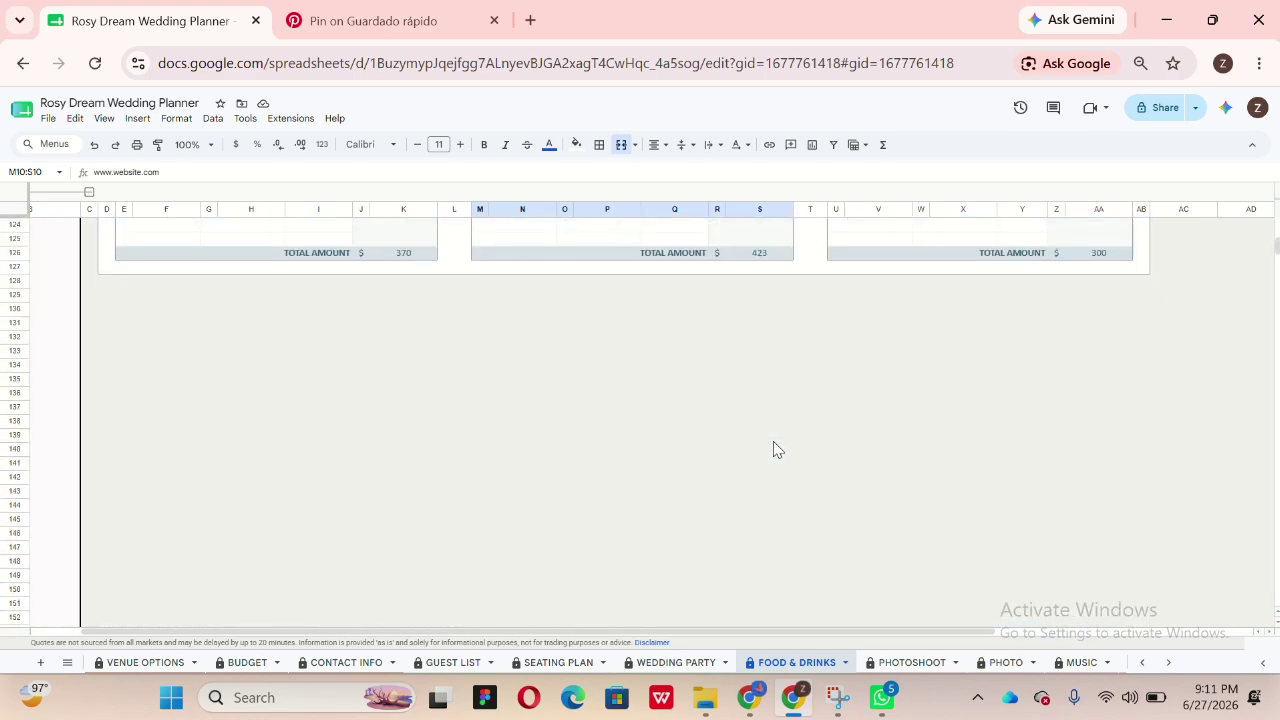
pyautogui.scroll(18, 773, 449)
pyautogui.scroll(-5, 771, 449)
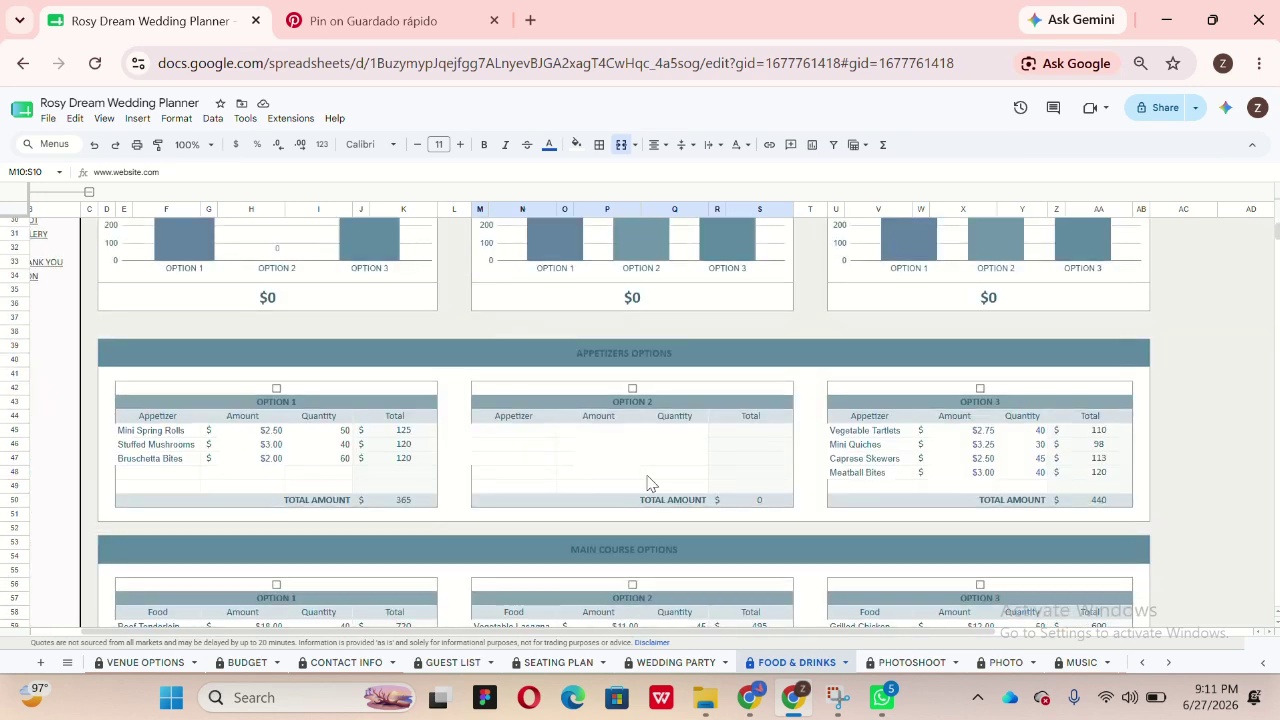
pyautogui.click(251, 391)
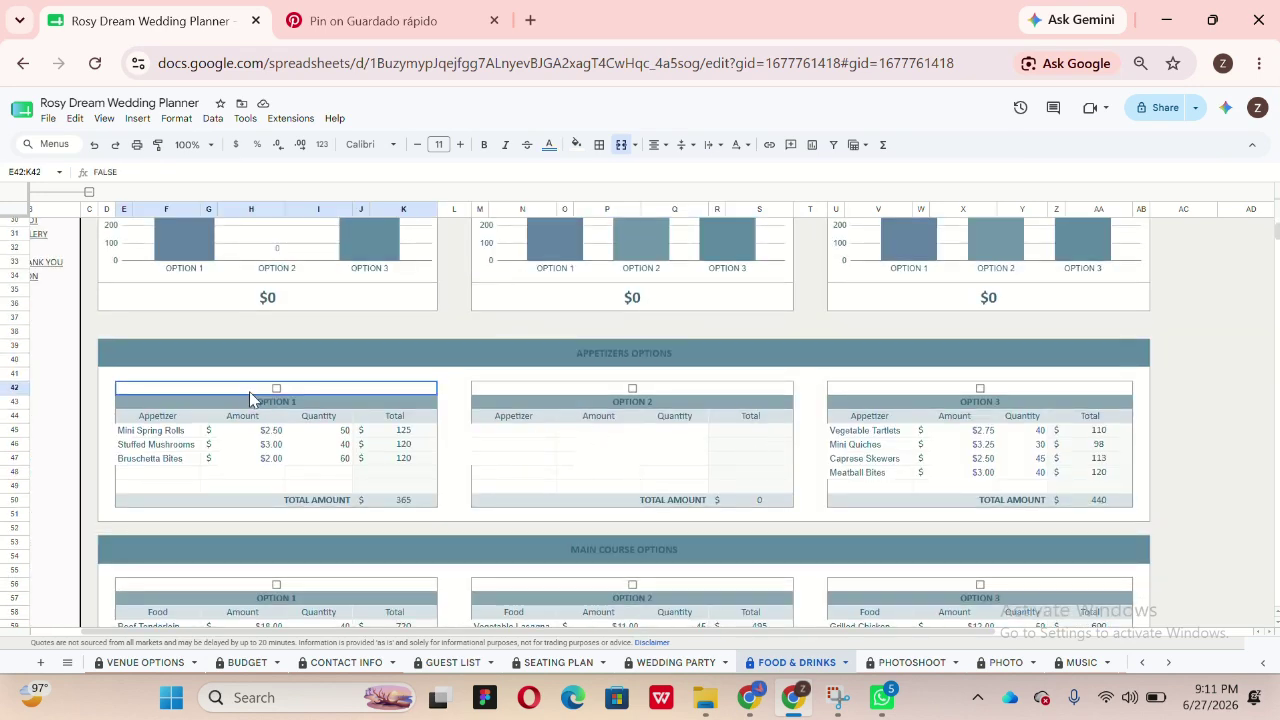
pyautogui.click(936, 405)
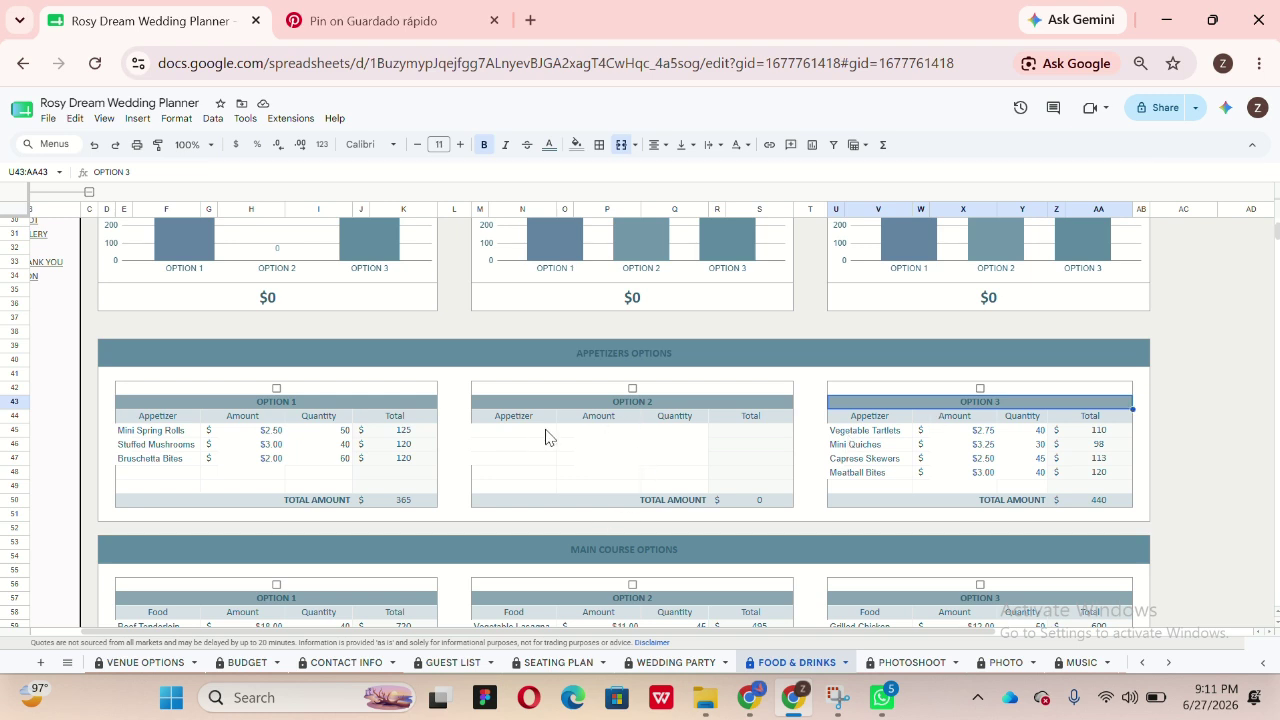
pyautogui.scroll(10, 545, 437)
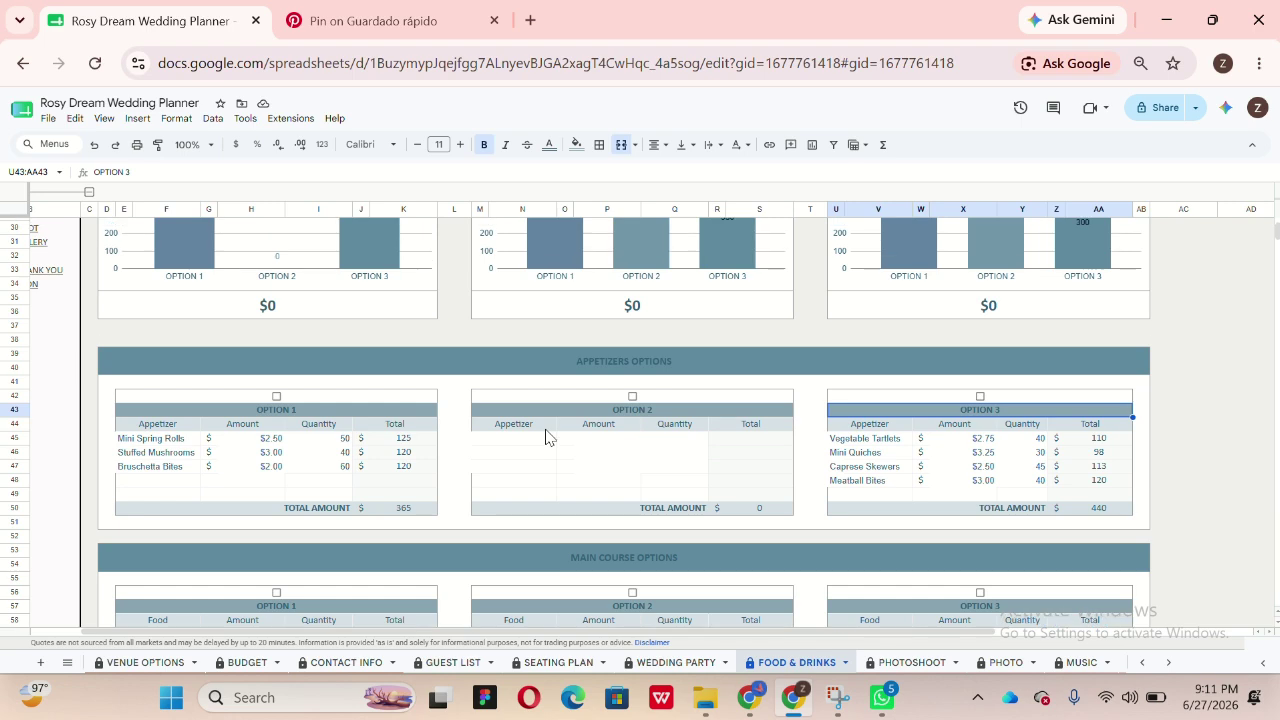
pyautogui.scroll(-5, 545, 437)
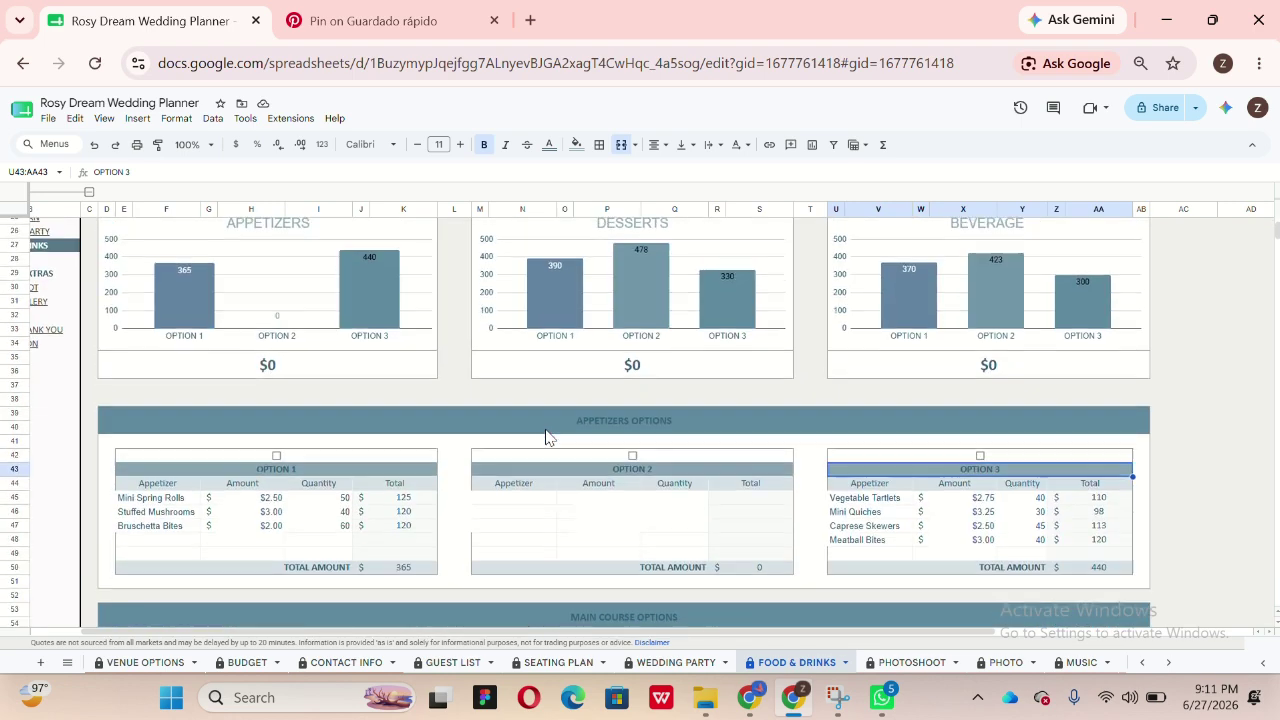
pyautogui.scroll(5, 545, 437)
pyautogui.scroll(-2, 545, 437)
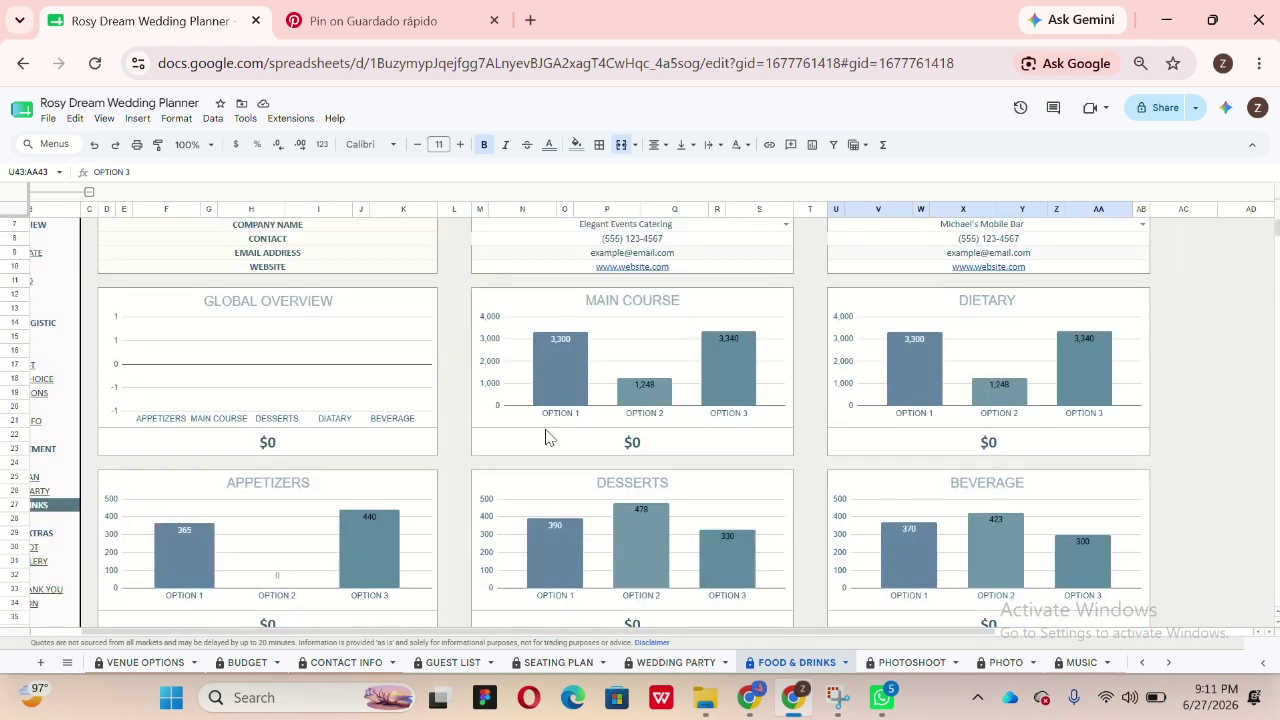
pyautogui.scroll(-8, 545, 437)
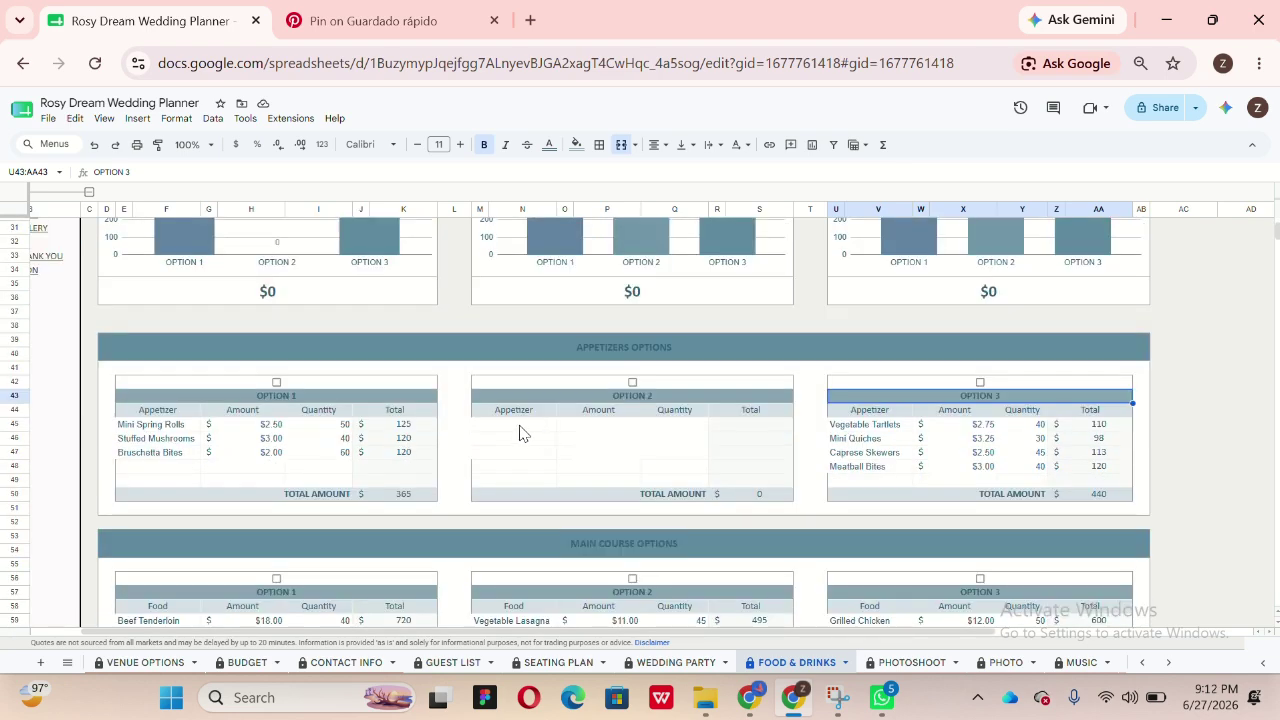
pyautogui.click(307, 395)
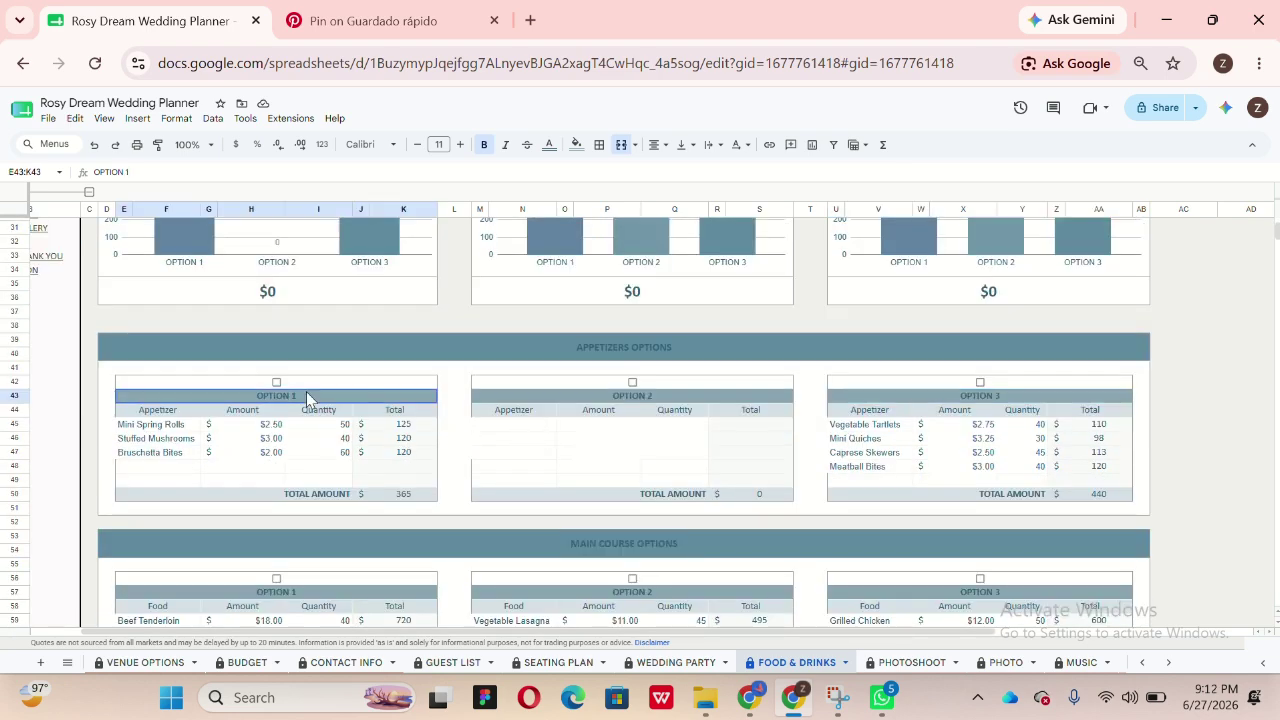
pyautogui.click(1010, 386)
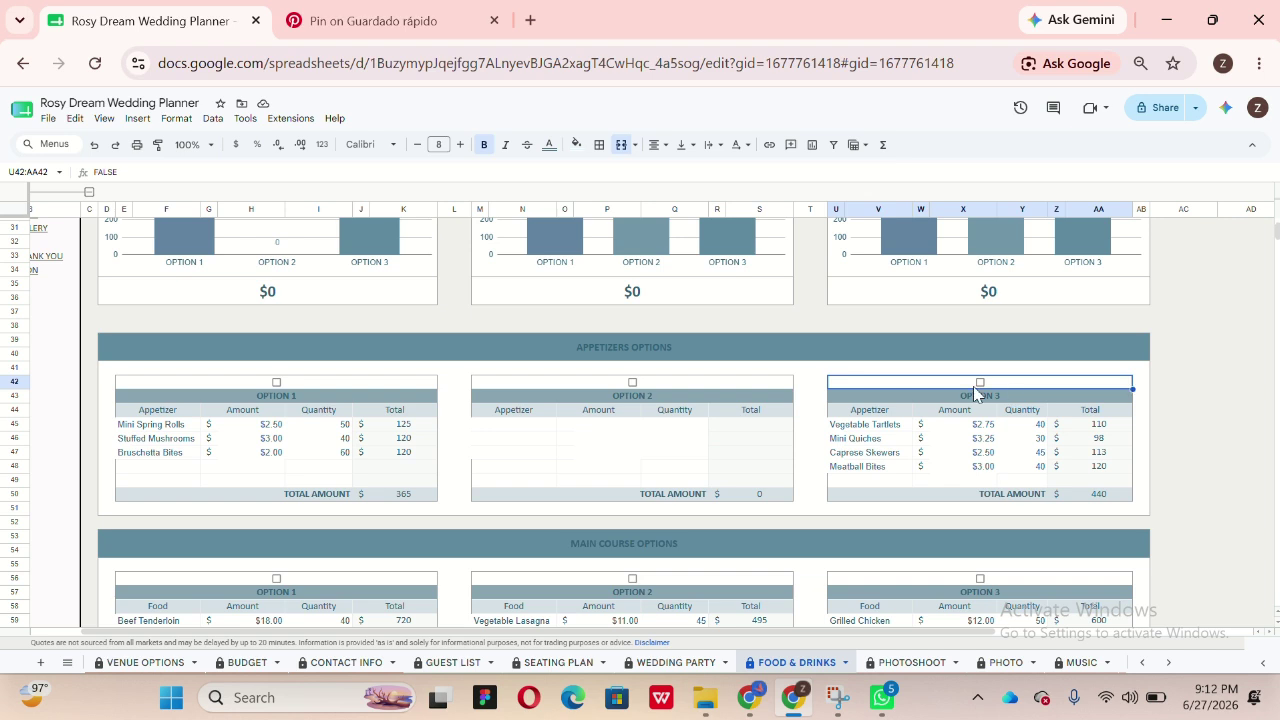
# Step: Enter Coconut shrimps and Antipasti platter as Option 2 appetizers, giving Coconut shrimps an amount of 2 and a quantity of 75
pyautogui.click(525, 427)
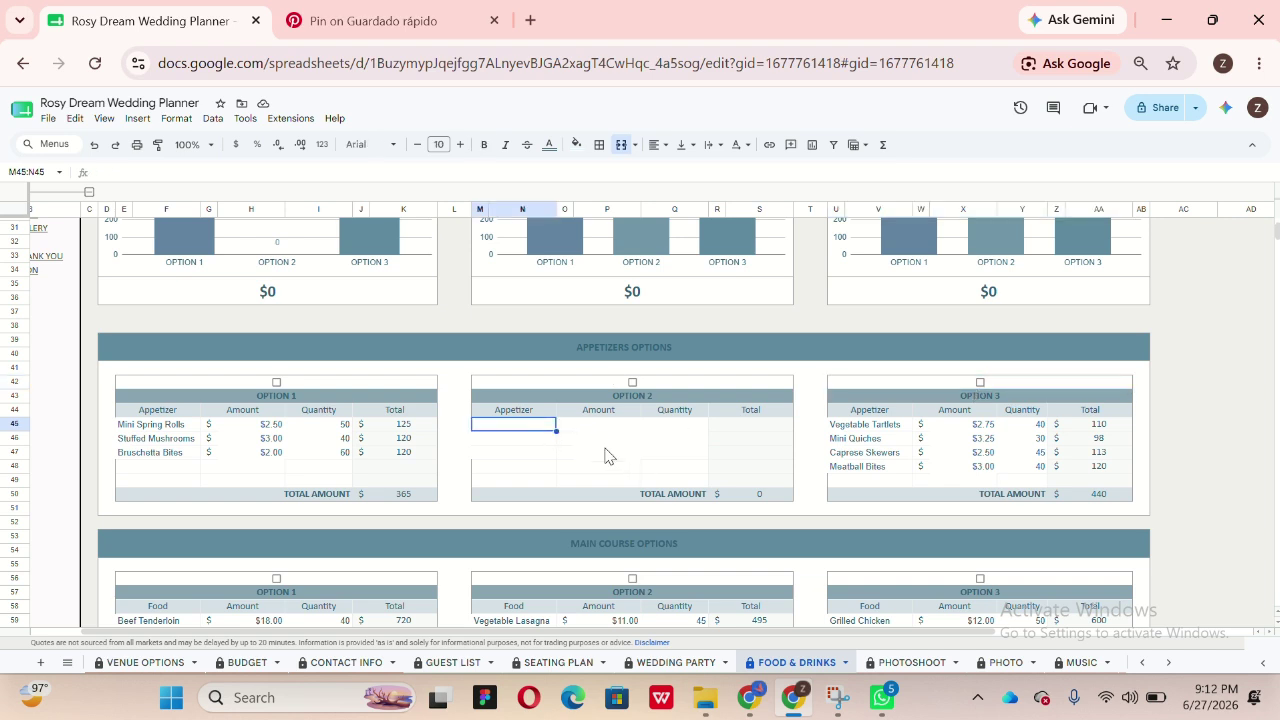
pyautogui.write('Coconut shrimps Antipasti platter')
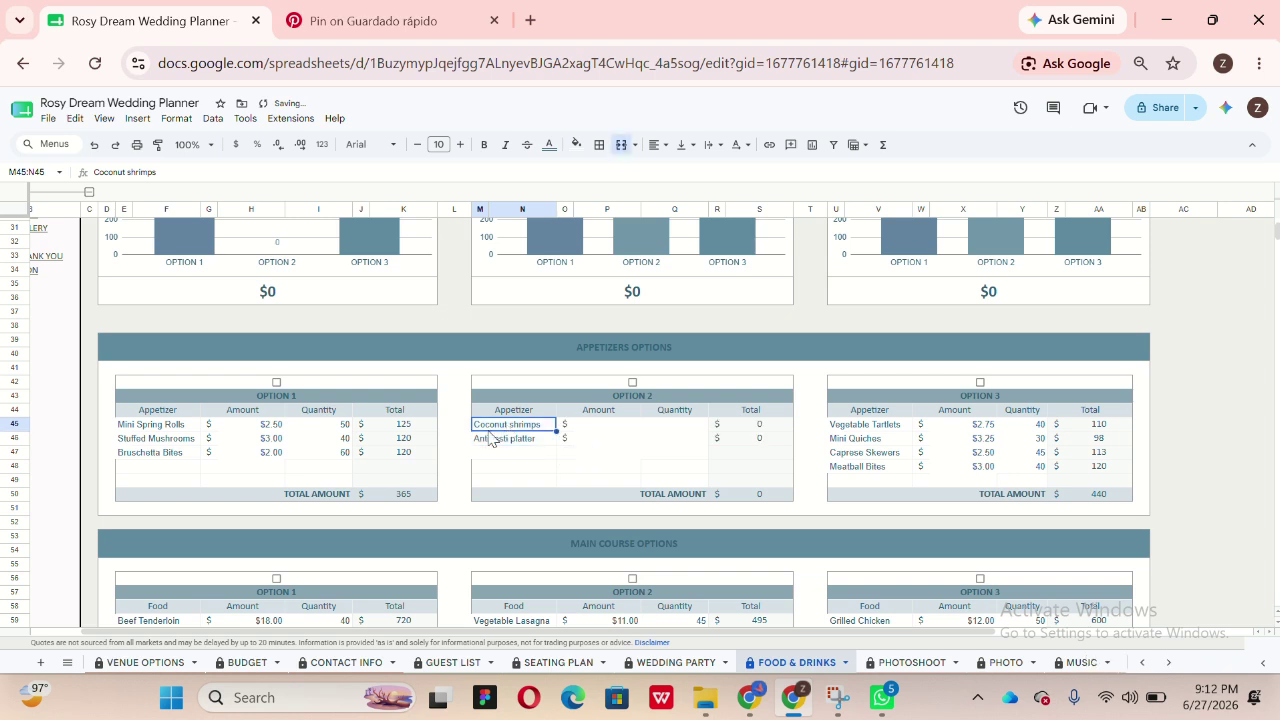
pyautogui.click(613, 430)
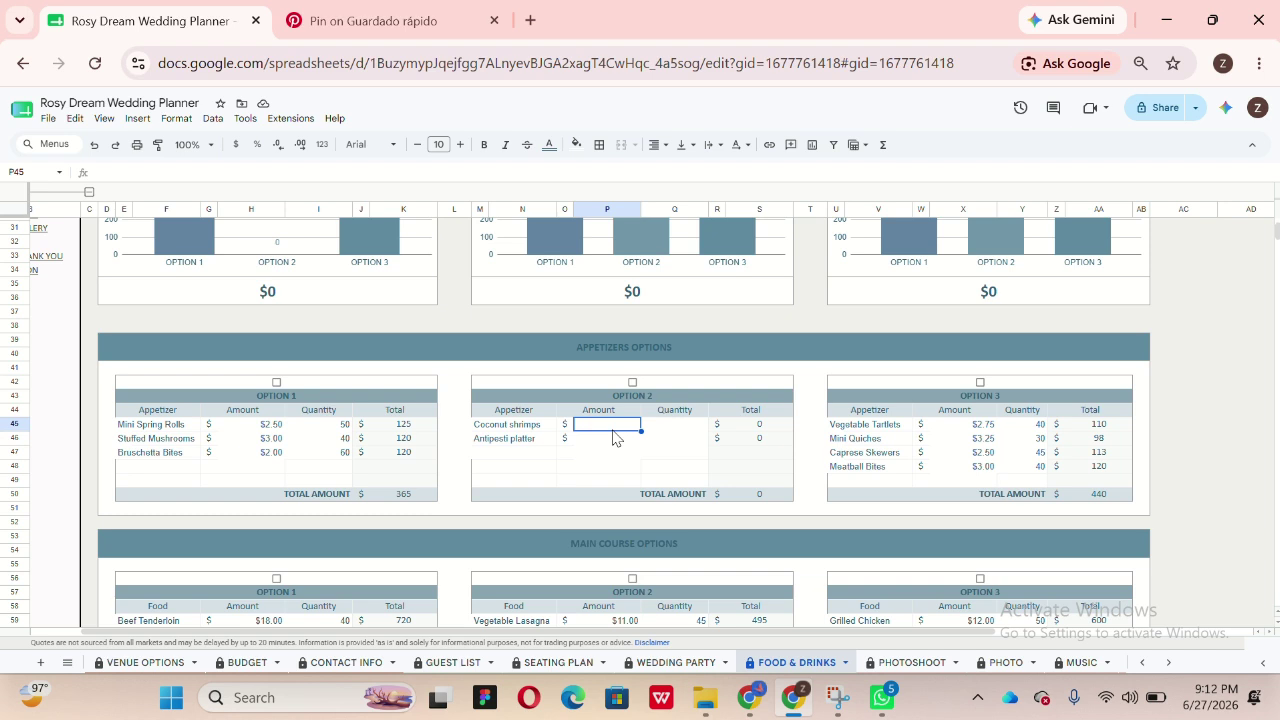
pyautogui.write('2')
pyautogui.press('Tab')
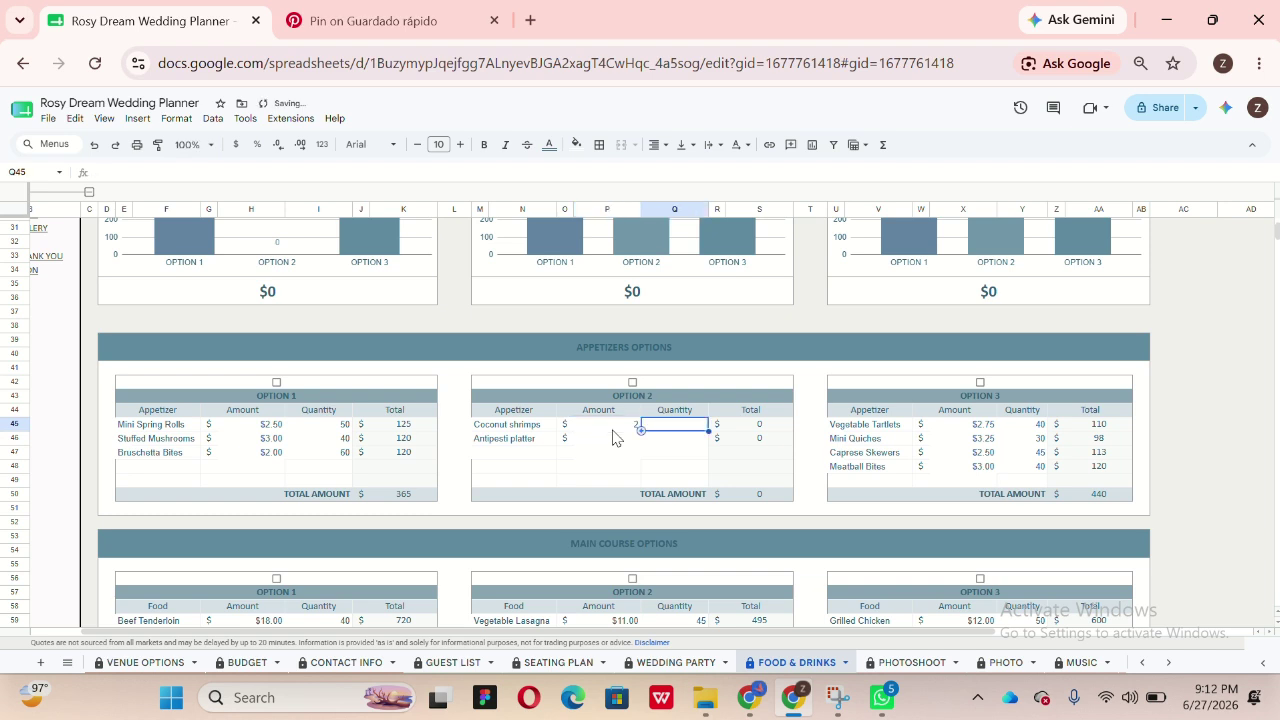
pyautogui.write('75')
pyautogui.press('Tab')
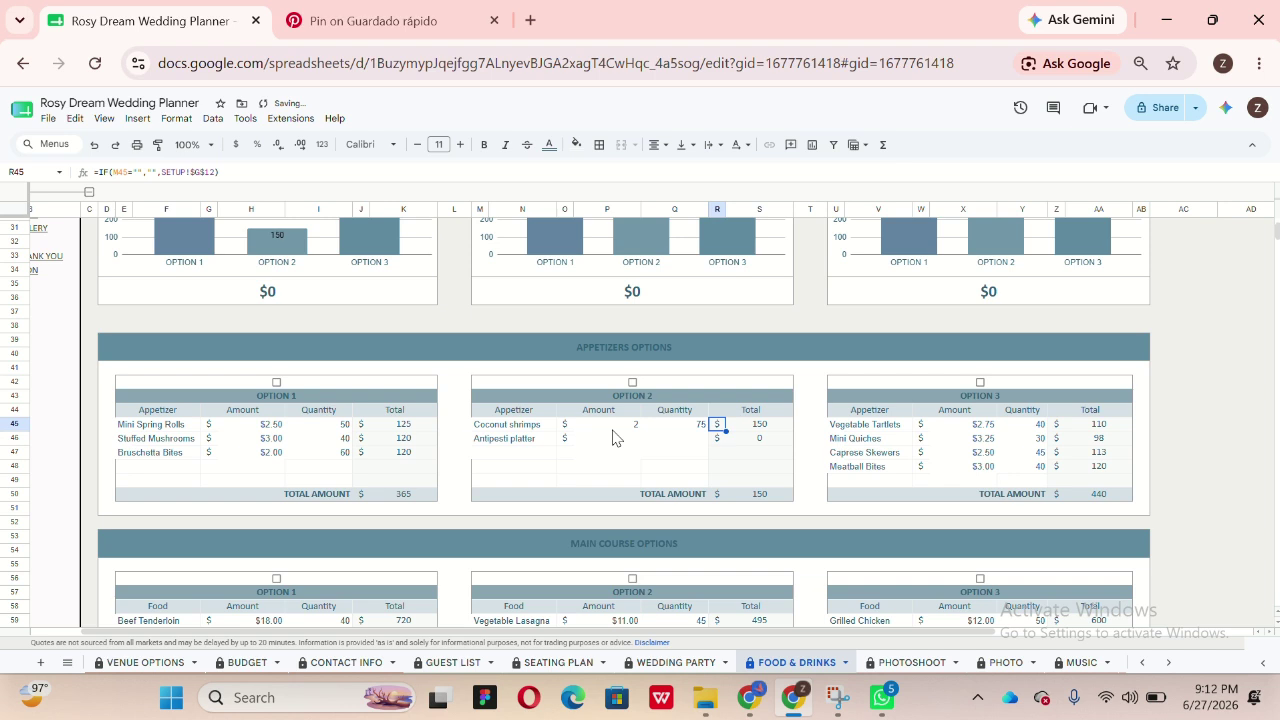
# Step: Set the Antipasti platter's amount to 5 and its quantity to 125 in the Option 2 appetizers table
pyautogui.click(627, 440)
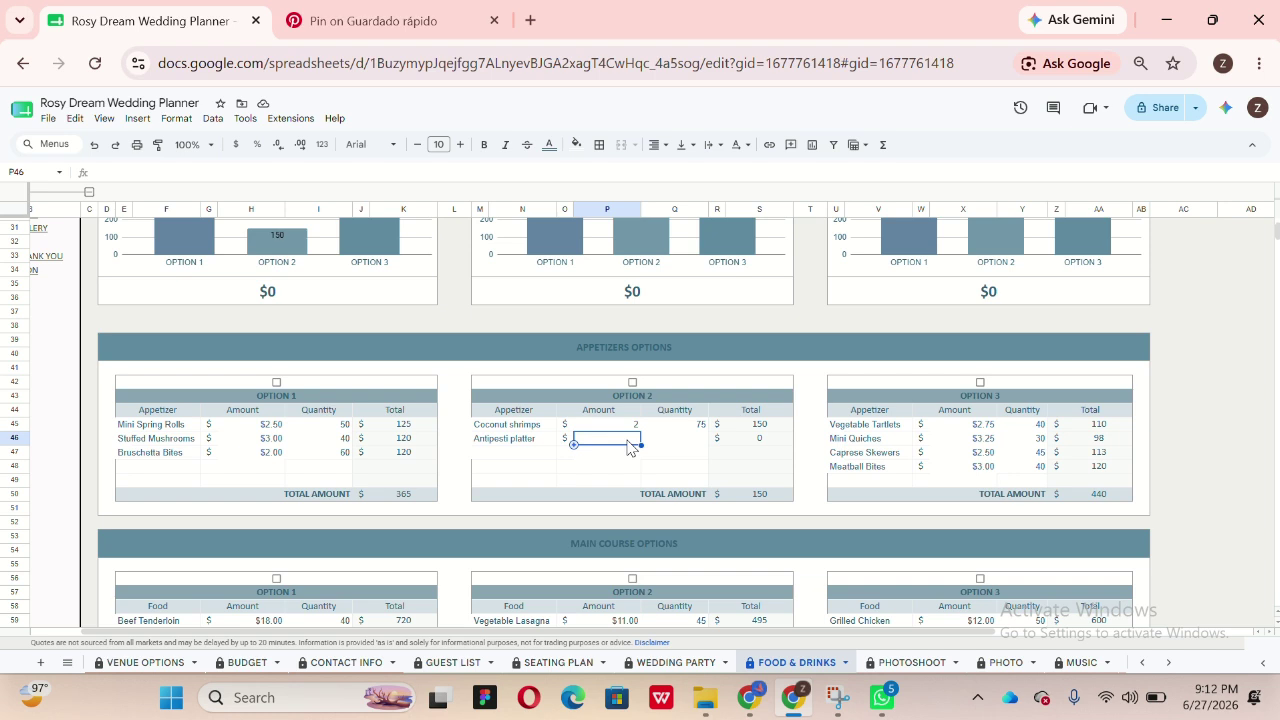
pyautogui.write('5')
pyautogui.click(683, 443)
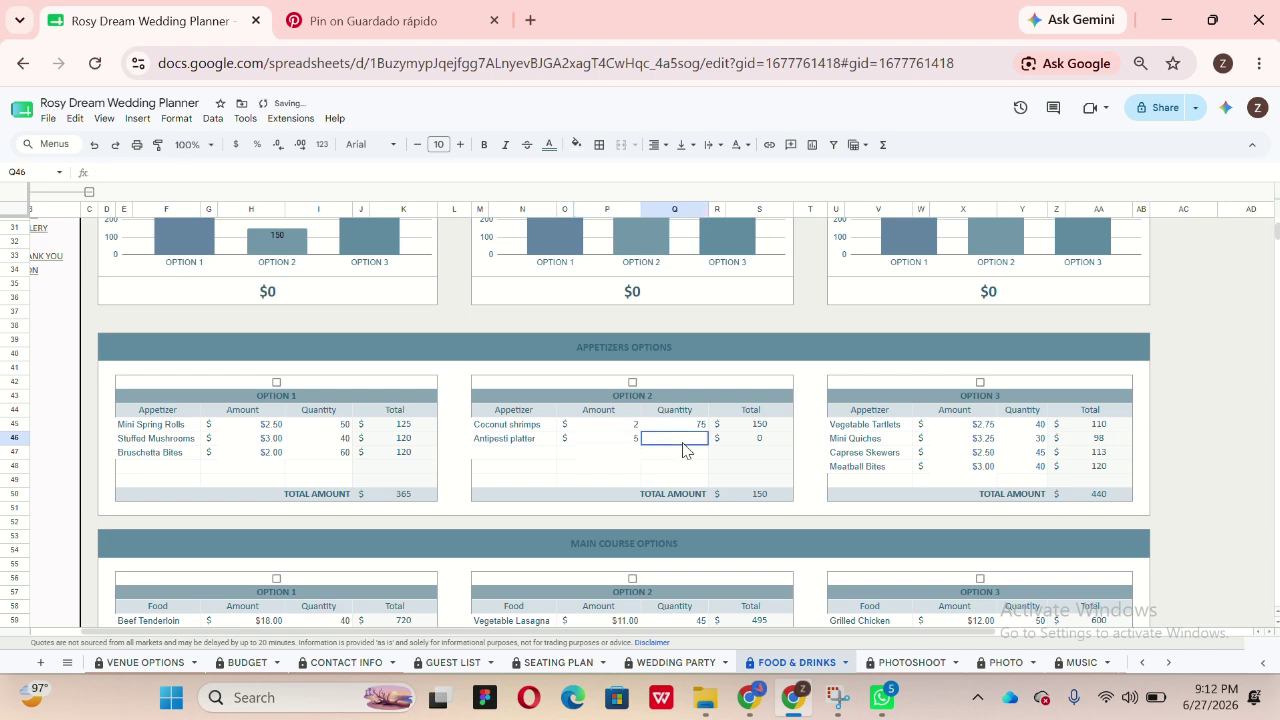
pyautogui.write('125')
pyautogui.press('Tab')
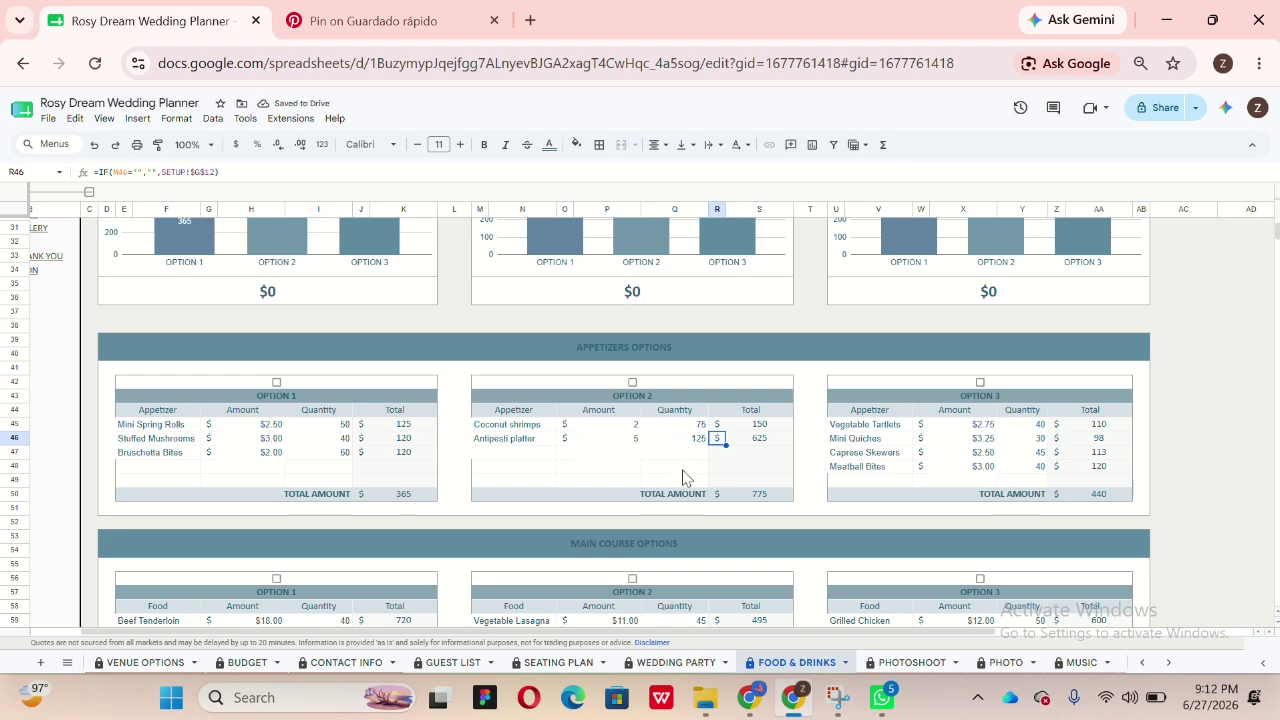
pyautogui.click(683, 477)
# Step: Select Option 2 as the chosen option under Appetizers Options
pyautogui.scroll(10, 683, 477)
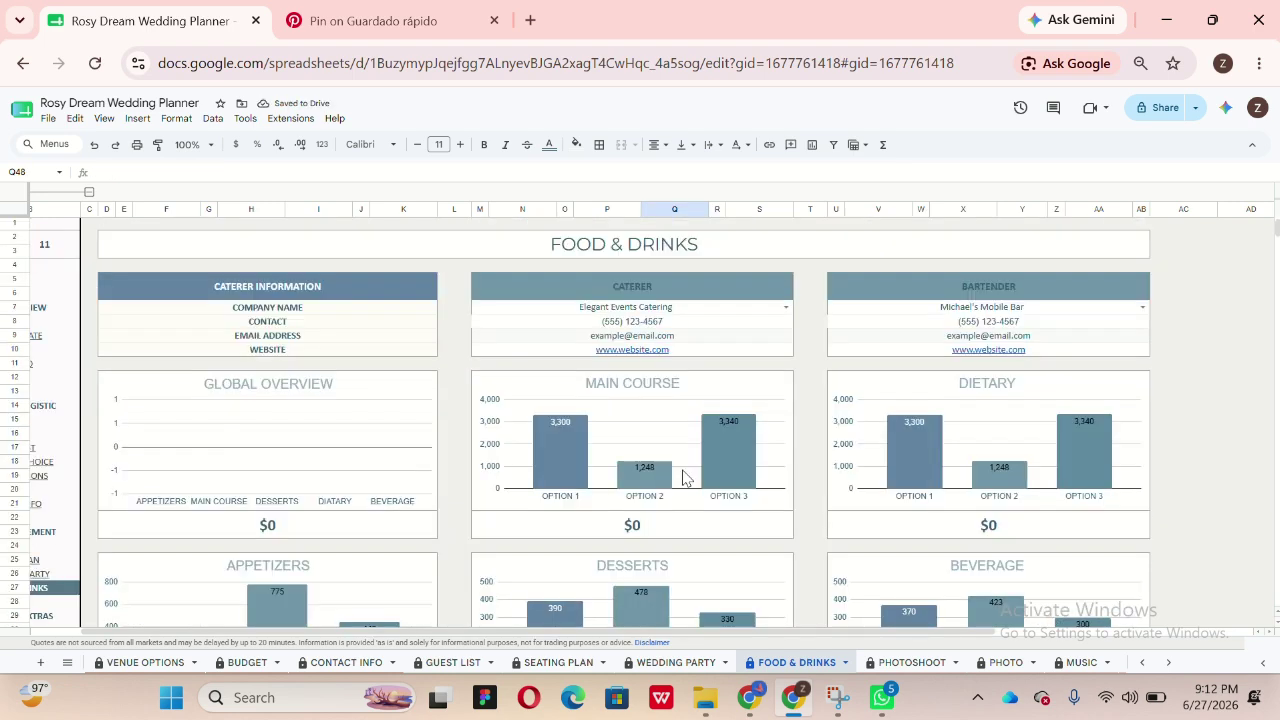
pyautogui.scroll(-10, 683, 477)
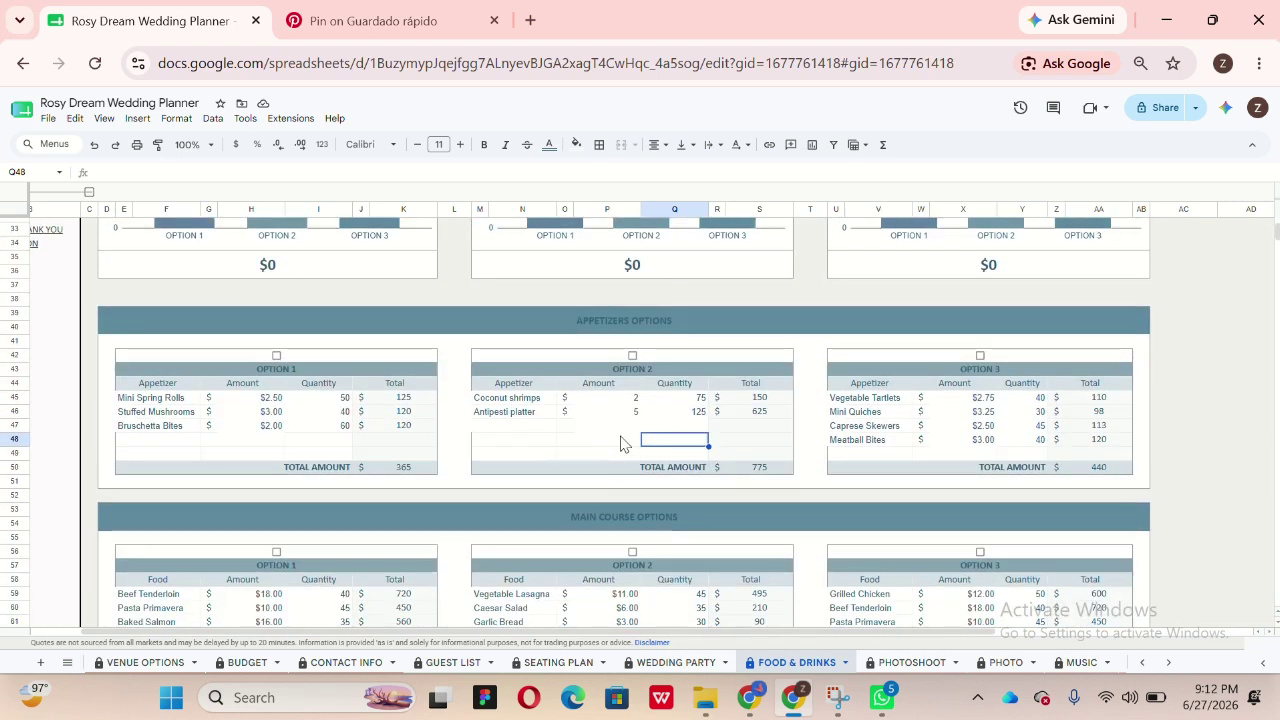
pyautogui.click(632, 356)
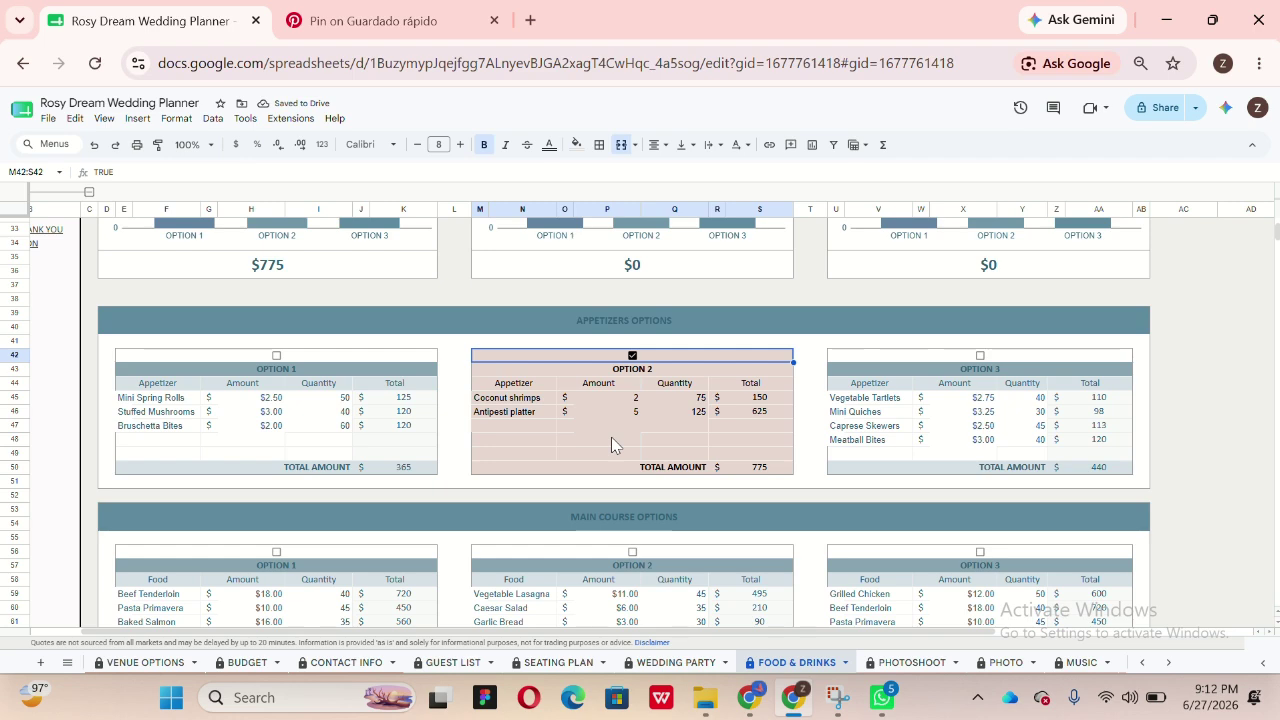
# Step: Examine the Global Overview and Appetizers charts and their cost totals, comparing them with the selected appetizers option and the main course tables
pyautogui.scroll(4, 611, 437)
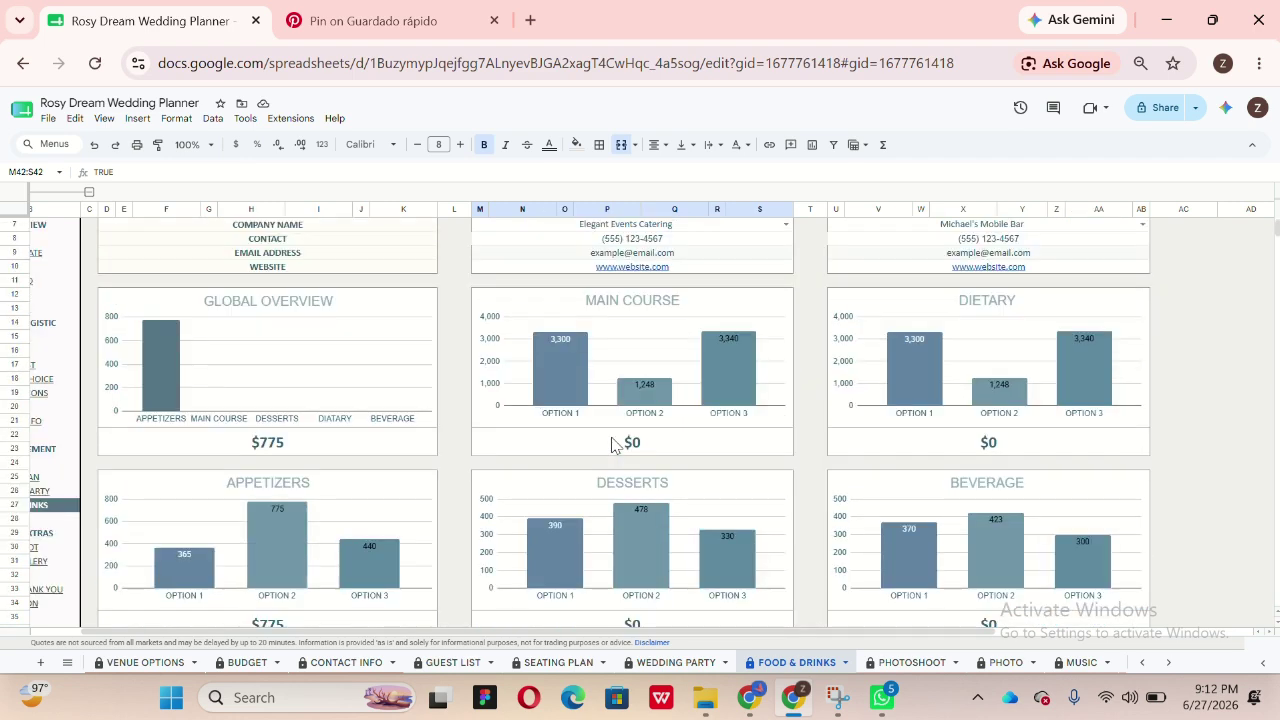
pyautogui.scroll(-4, 650, 449)
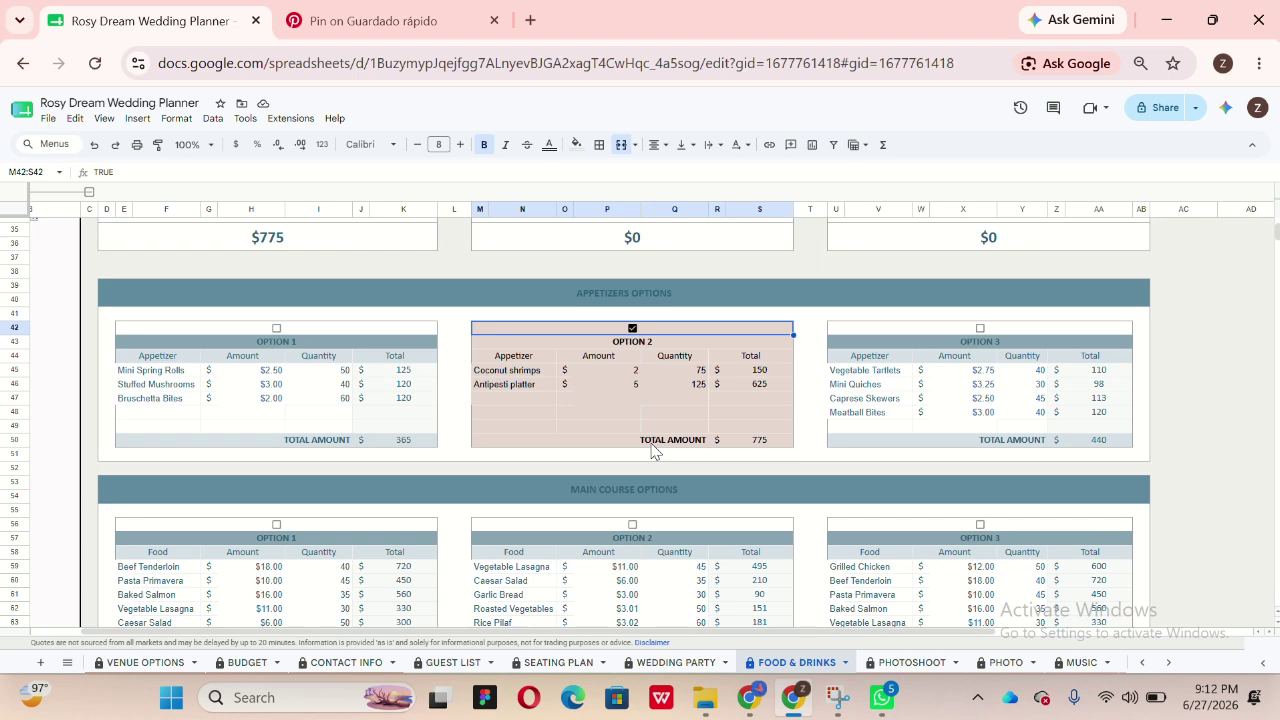
pyautogui.click(646, 459)
pyautogui.scroll(3, 620, 421)
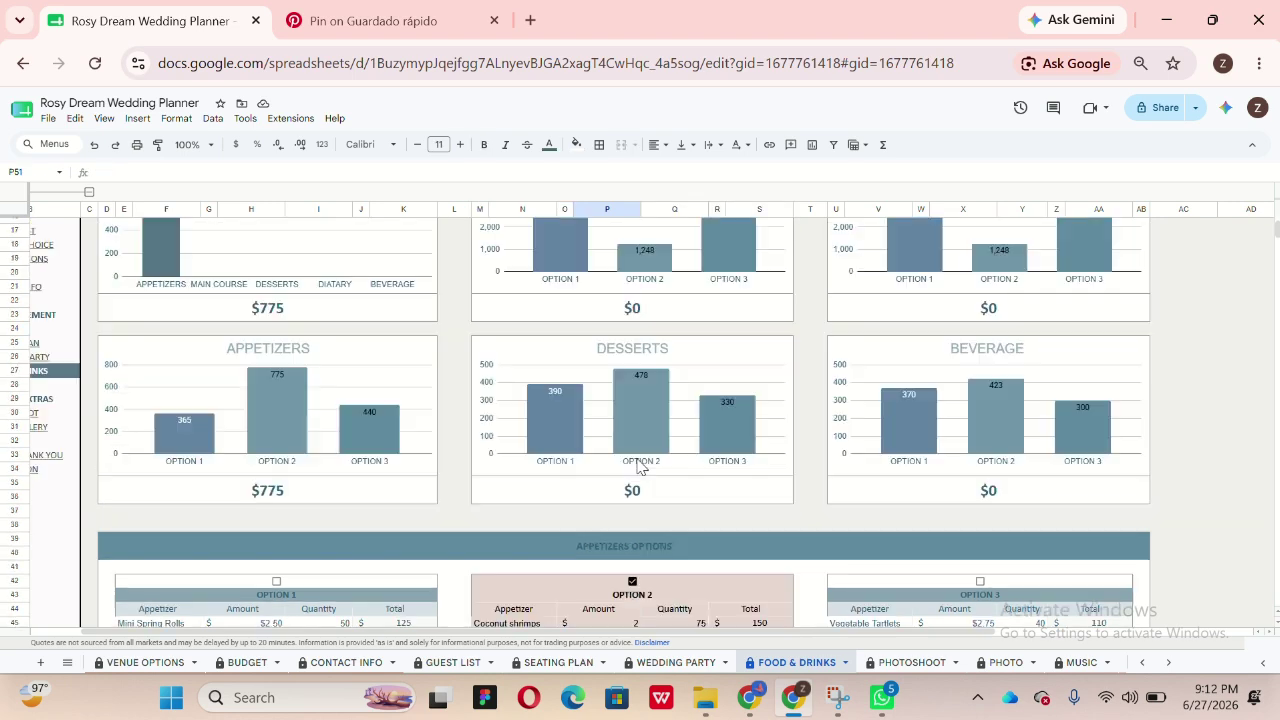
pyautogui.scroll(2, 671, 325)
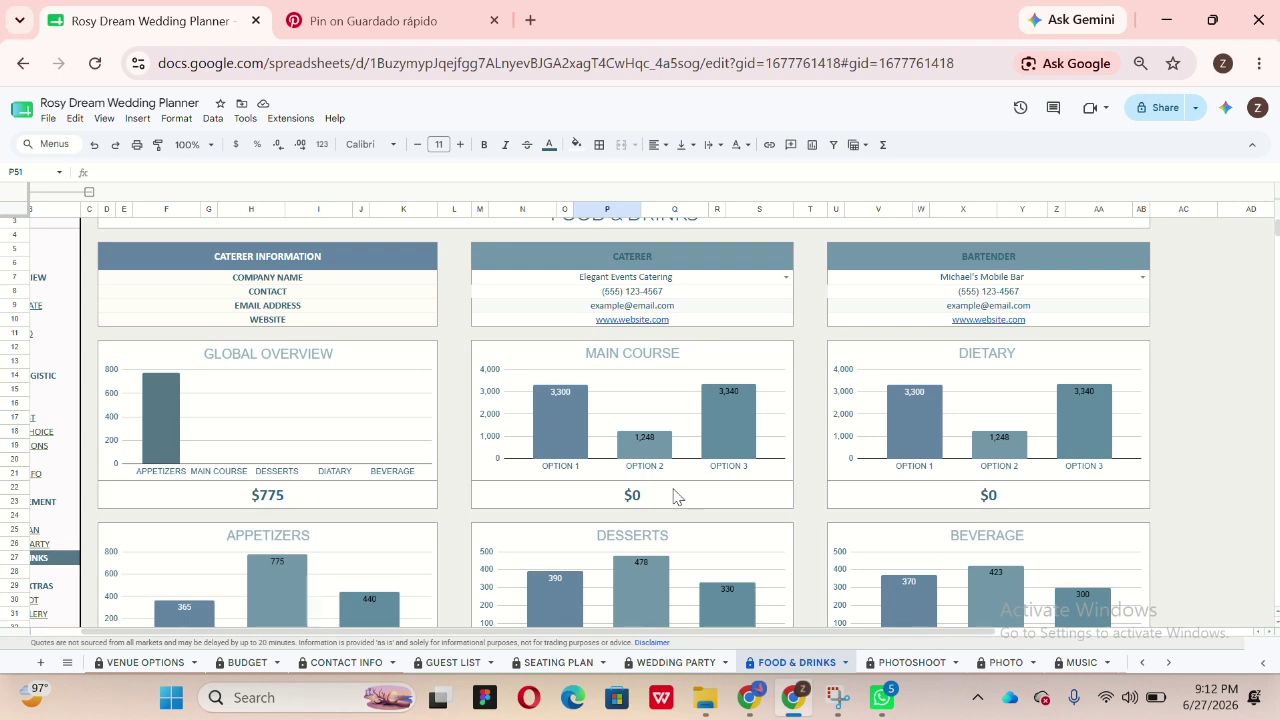
pyautogui.scroll(-4, 751, 385)
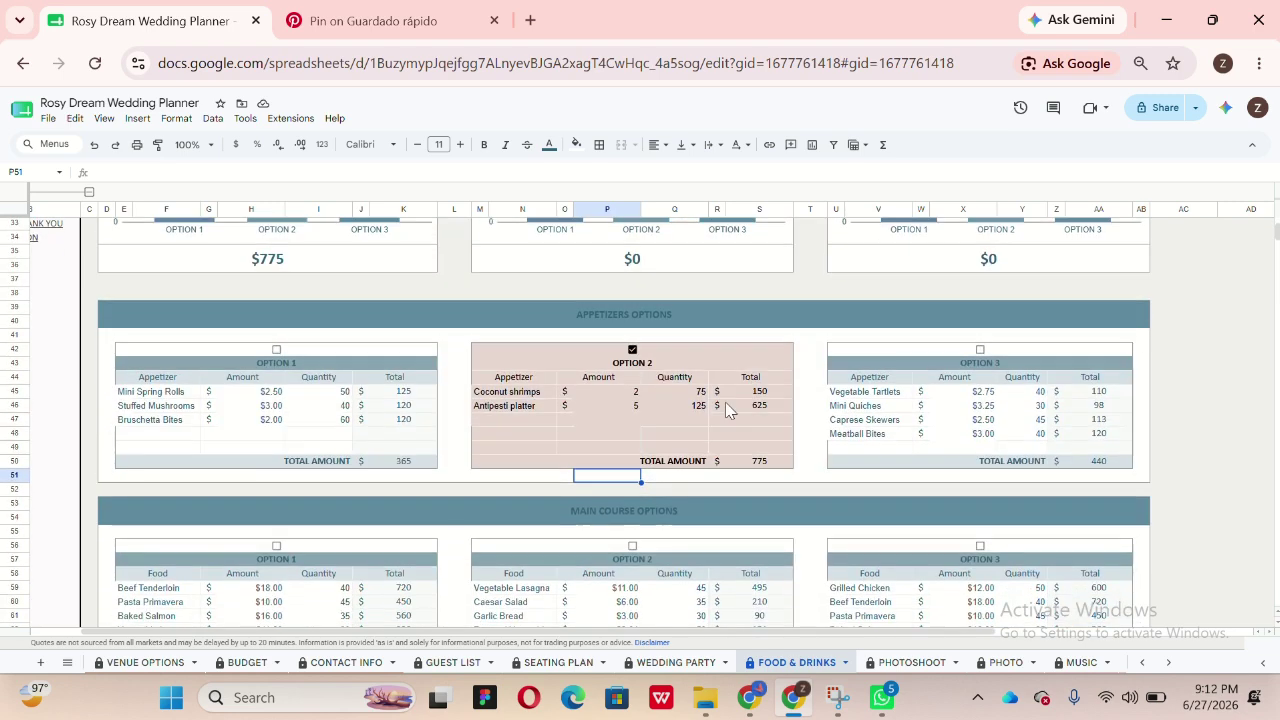
pyautogui.scroll(-3, 588, 518)
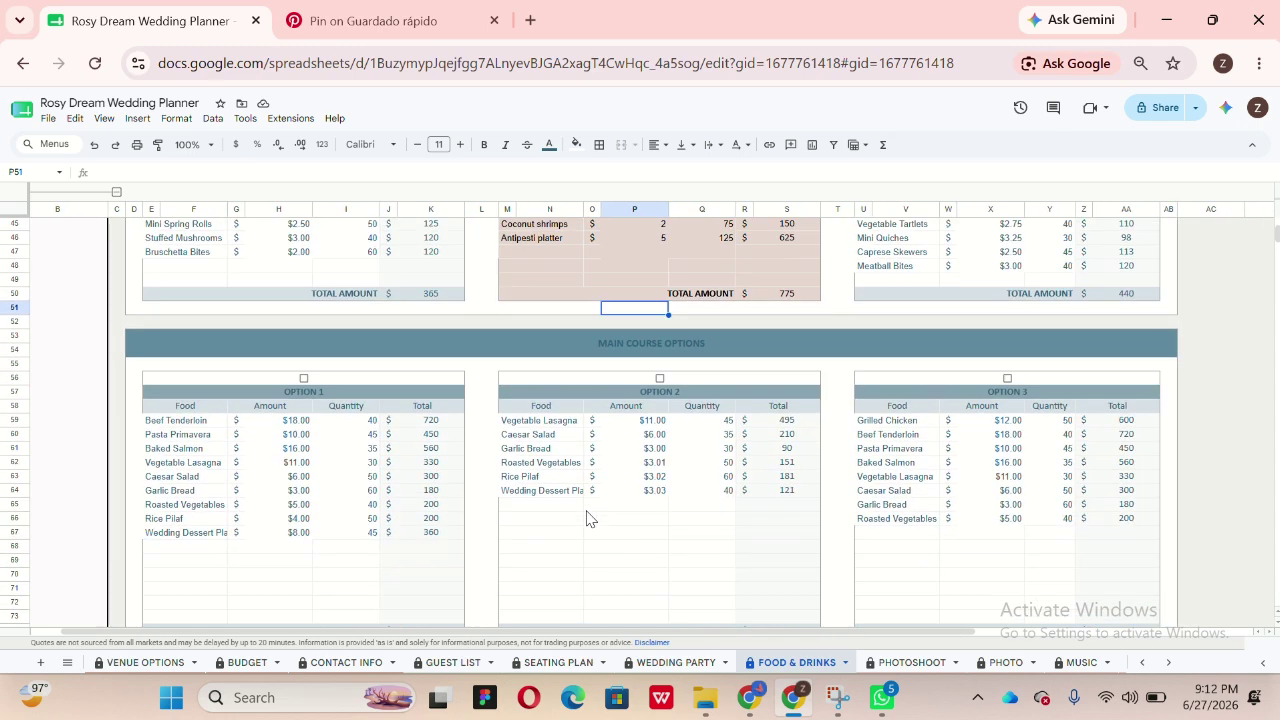
pyautogui.scroll(2, 588, 518)
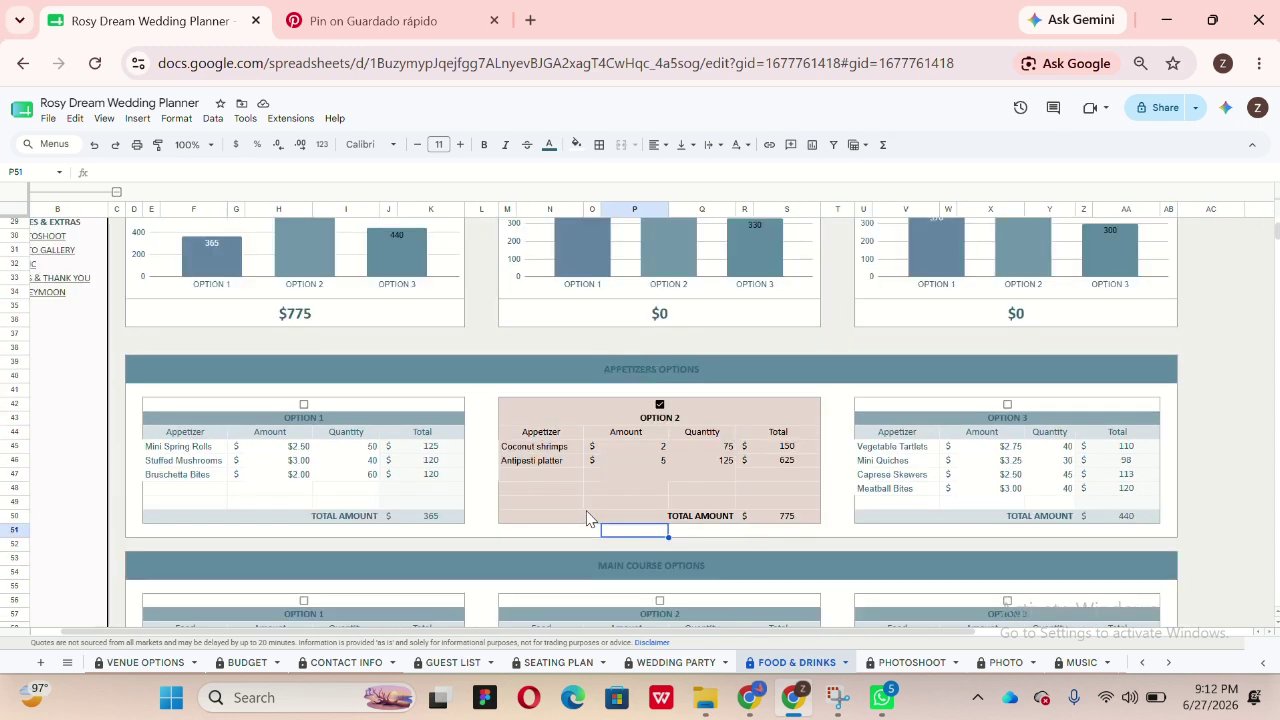
# Step: Select Option 2 under Main Course Options and Option 1 under Desserts Options
pyautogui.scroll(-2, 588, 518)
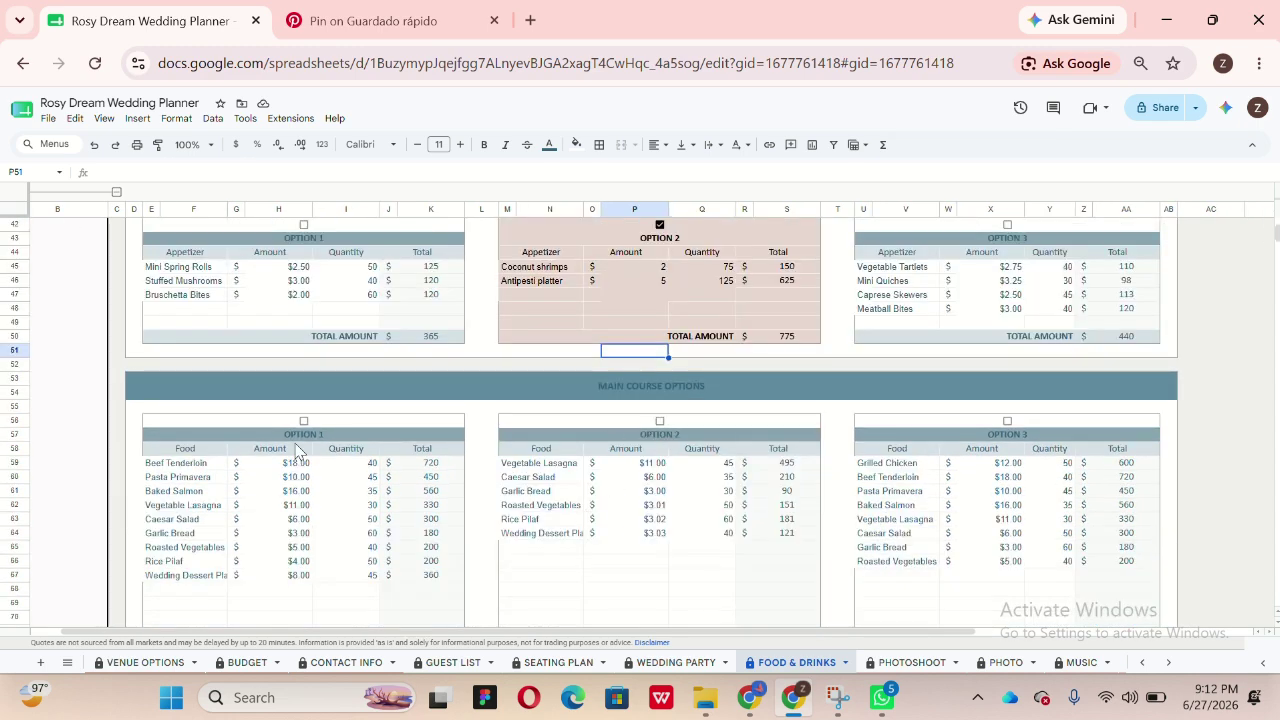
pyautogui.click(660, 421)
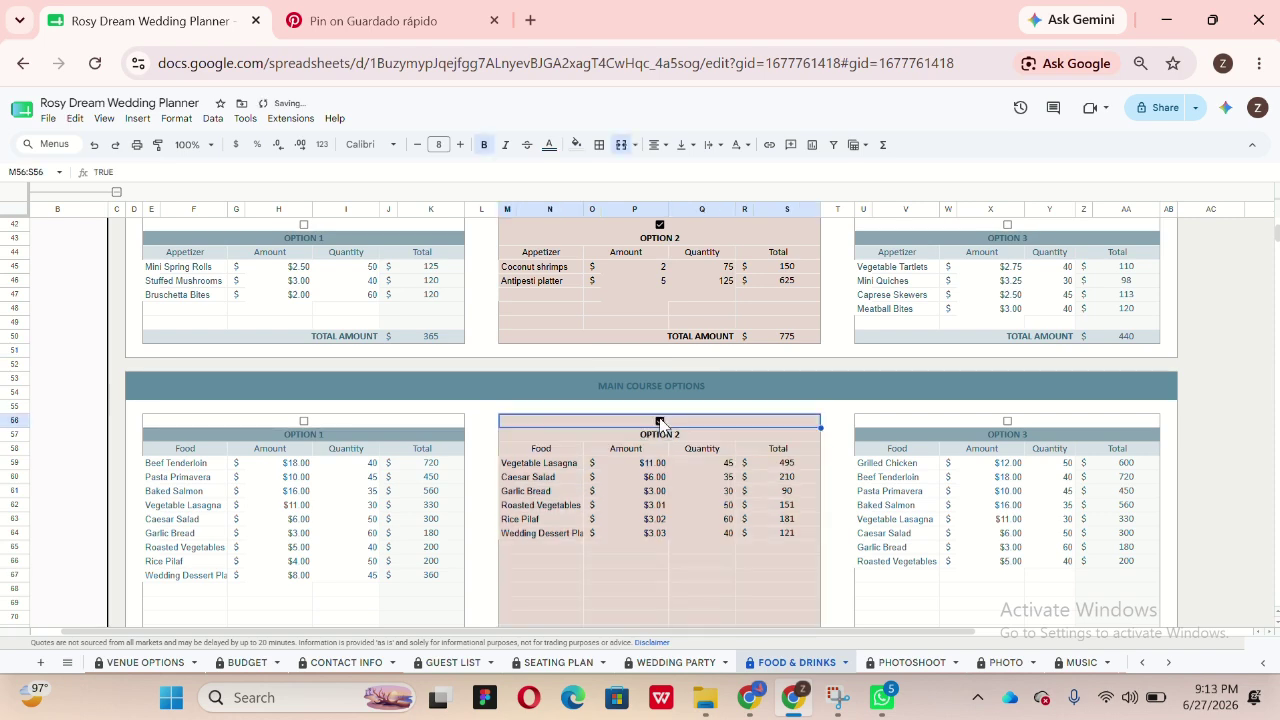
pyautogui.scroll(-4, 660, 421)
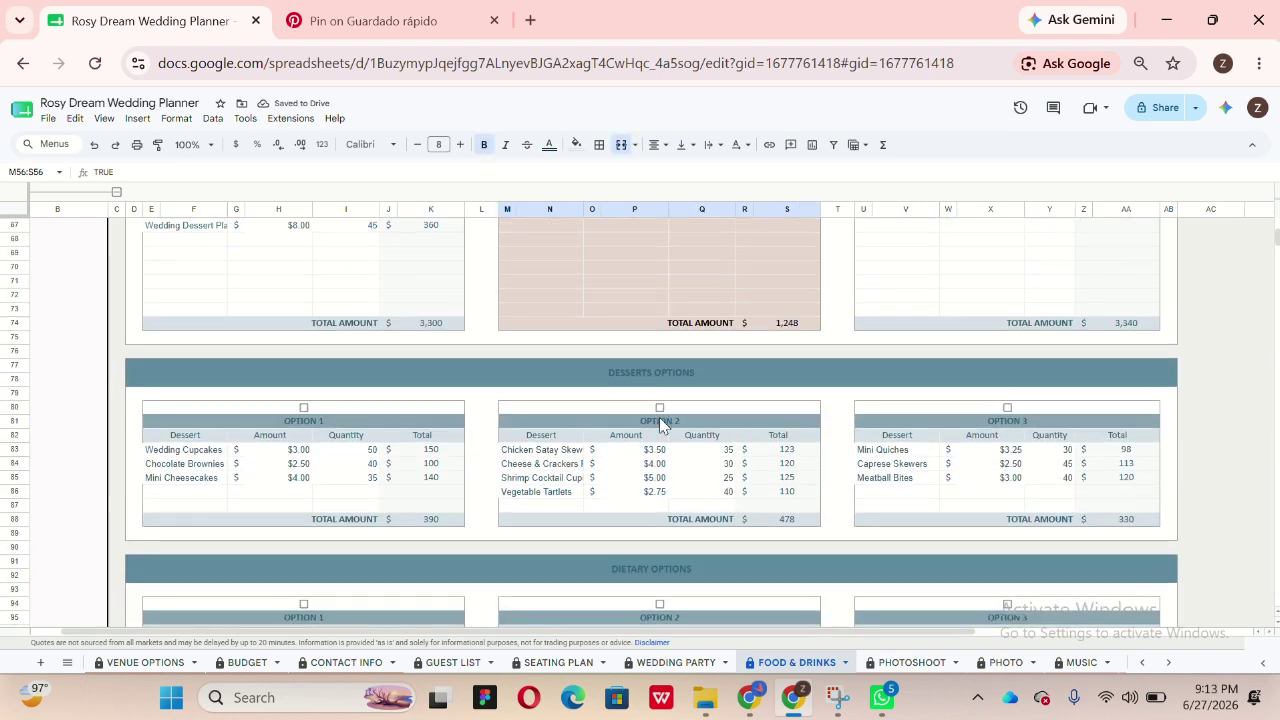
pyautogui.click(303, 406)
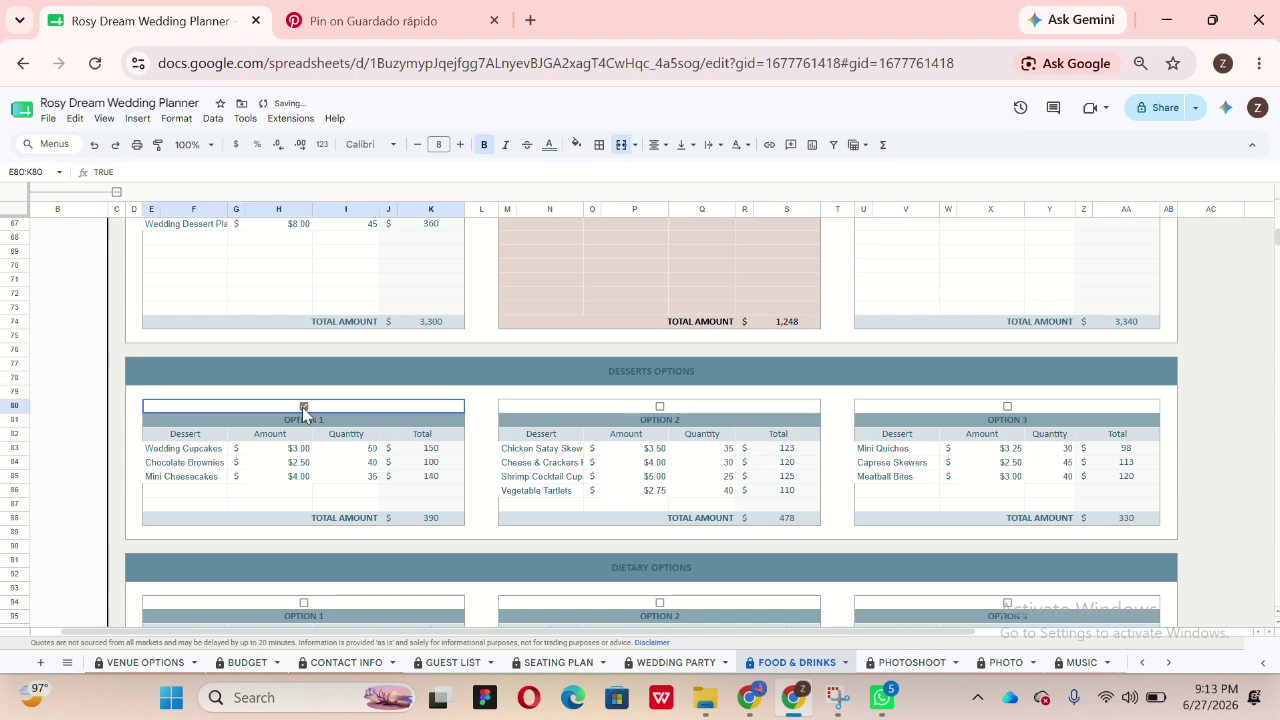
pyautogui.click(733, 369)
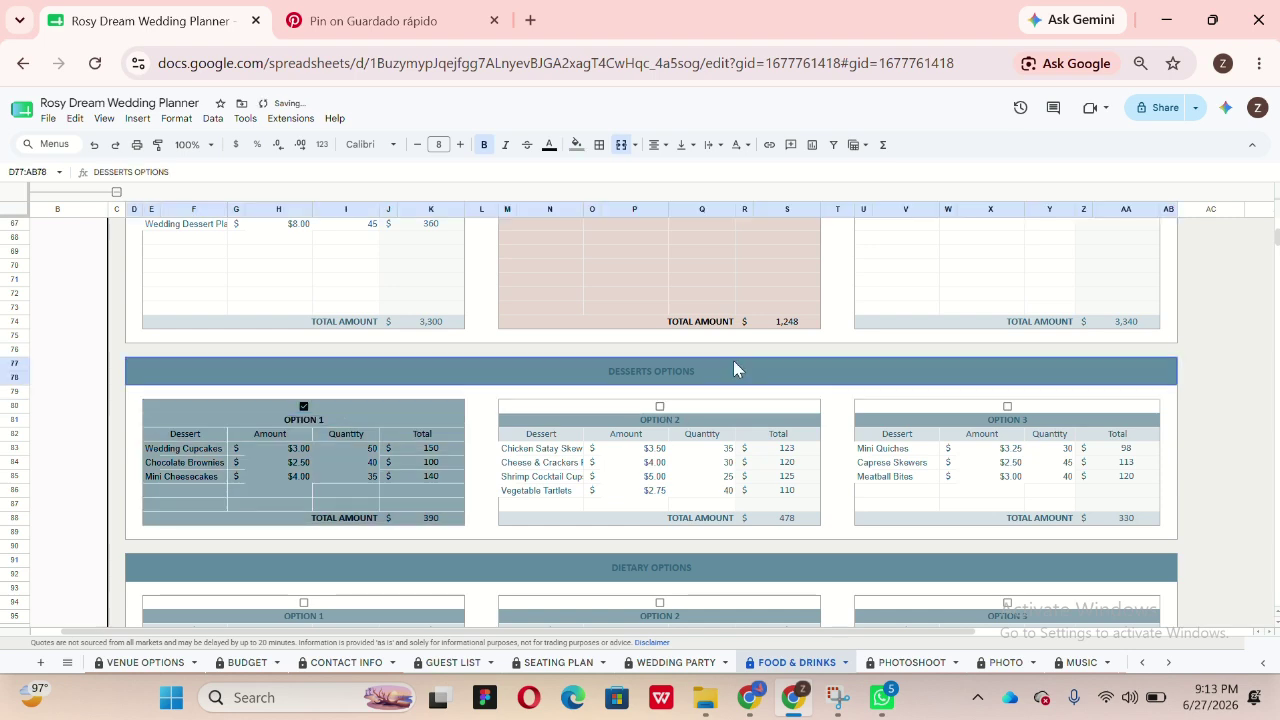
pyautogui.scroll(-2, 733, 366)
pyautogui.scroll(2, 733, 366)
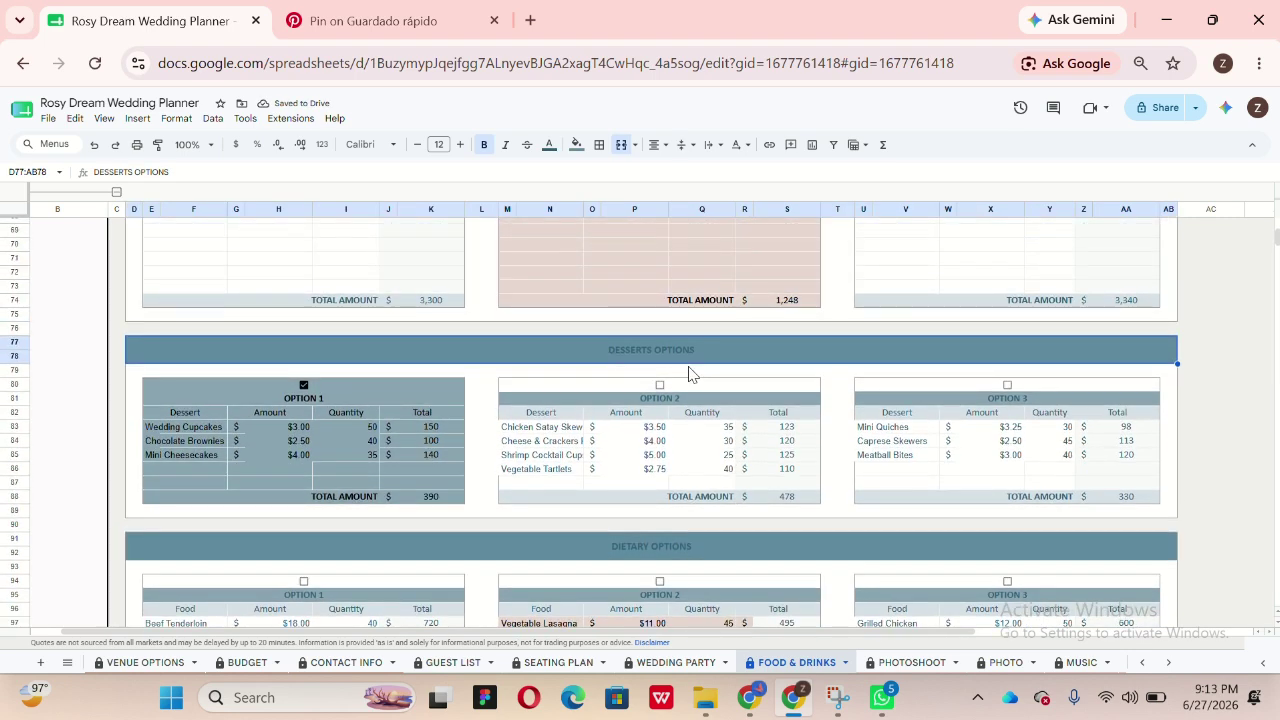
pyautogui.click(303, 384)
# Step: Examine the three option tables under Dietary Options and Beverage Options
pyautogui.scroll(-5, 660, 560)
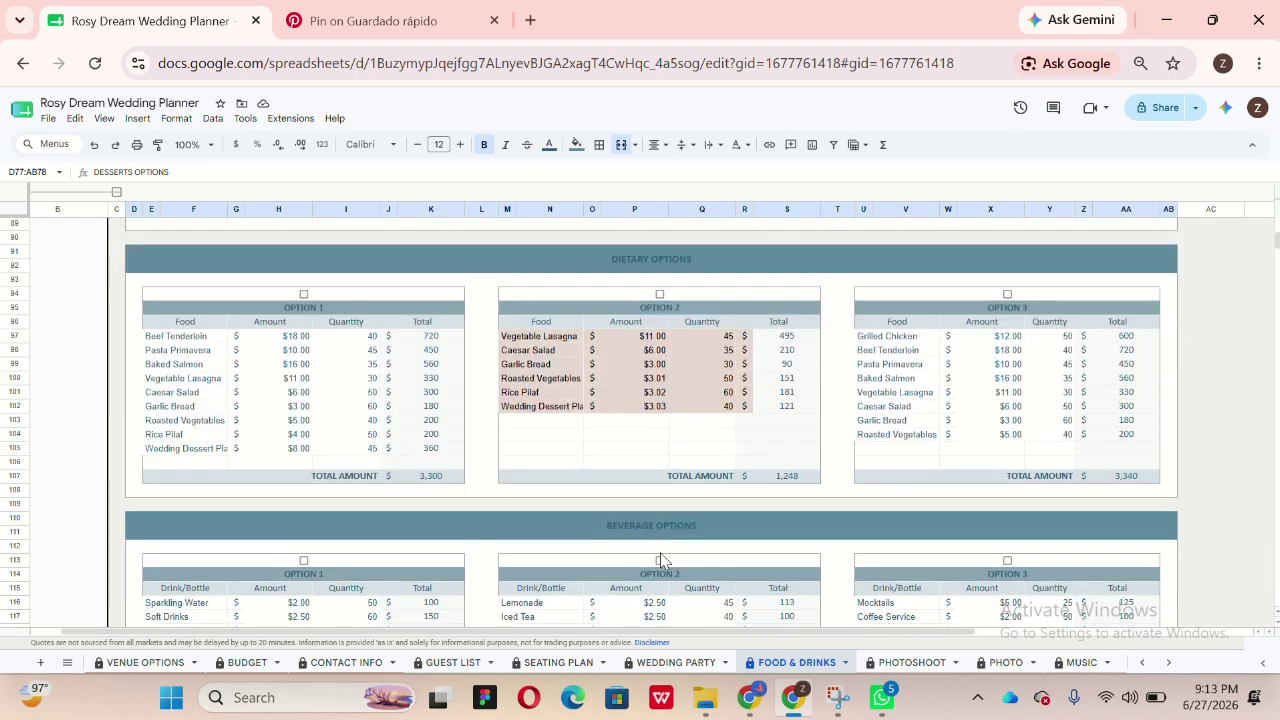
pyautogui.scroll(-3, 734, 391)
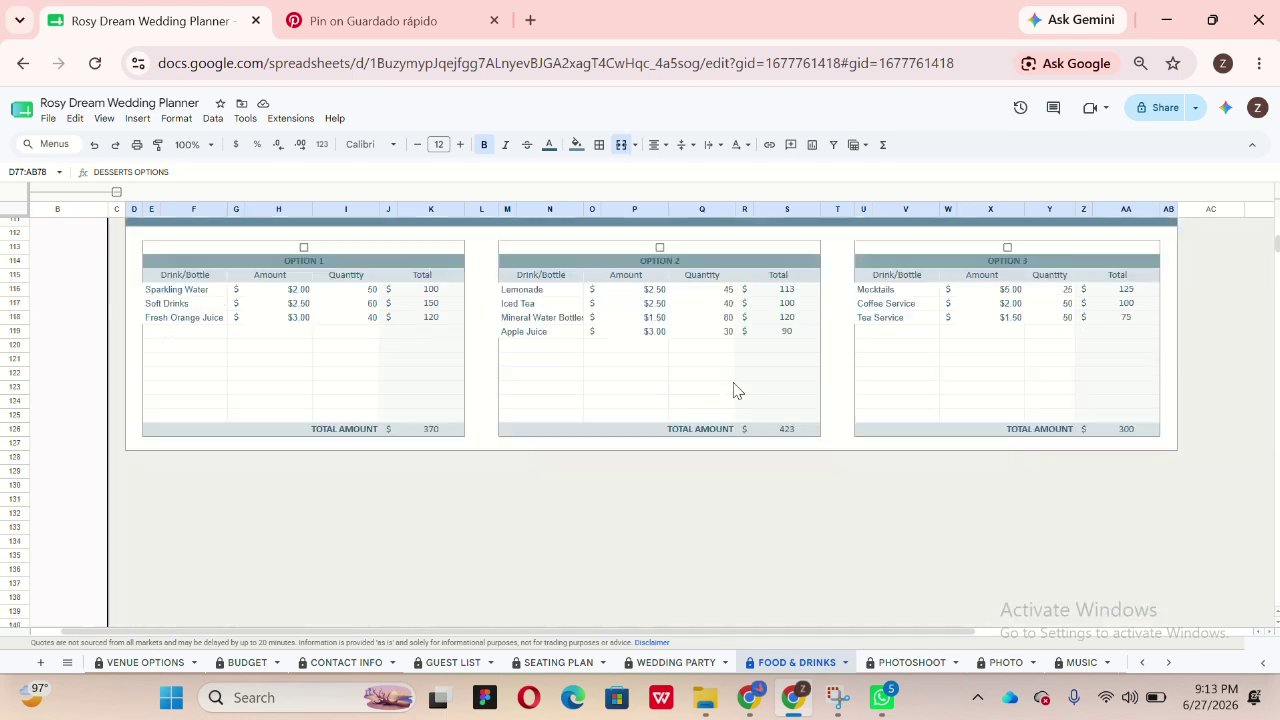
pyautogui.scroll(5, 729, 425)
pyautogui.scroll(4, 726, 430)
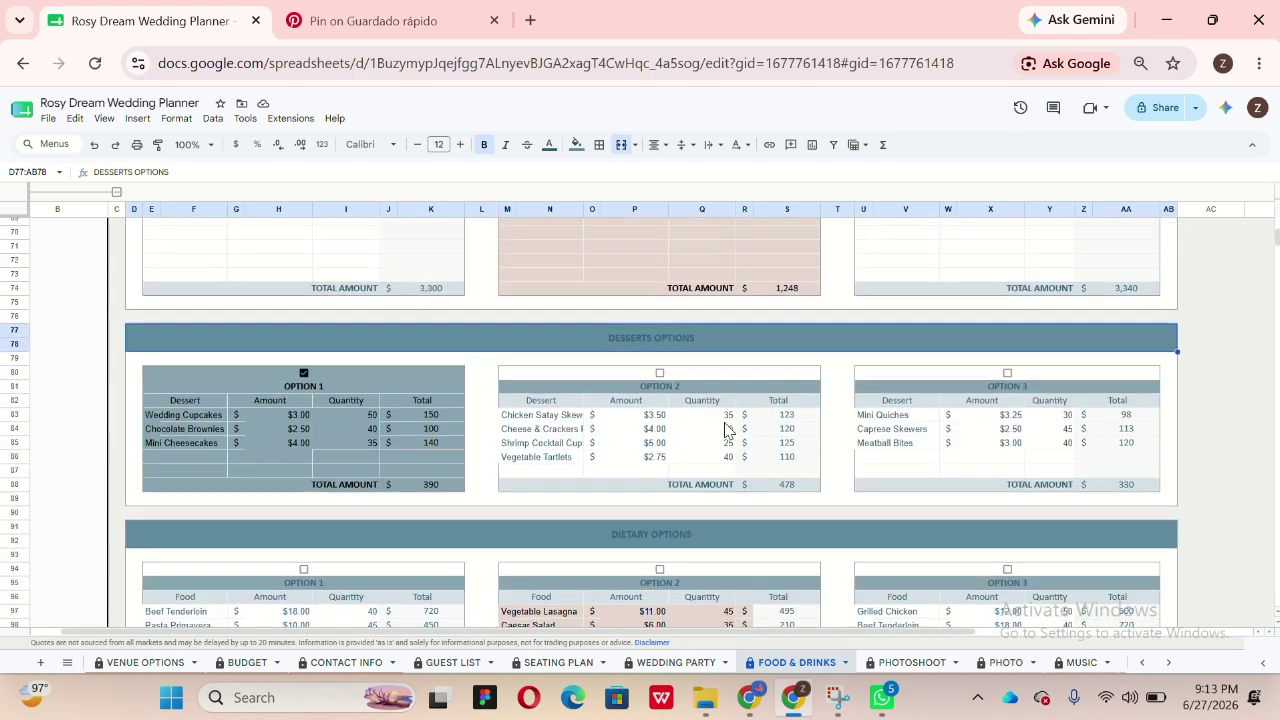
pyautogui.scroll(-3, 724, 422)
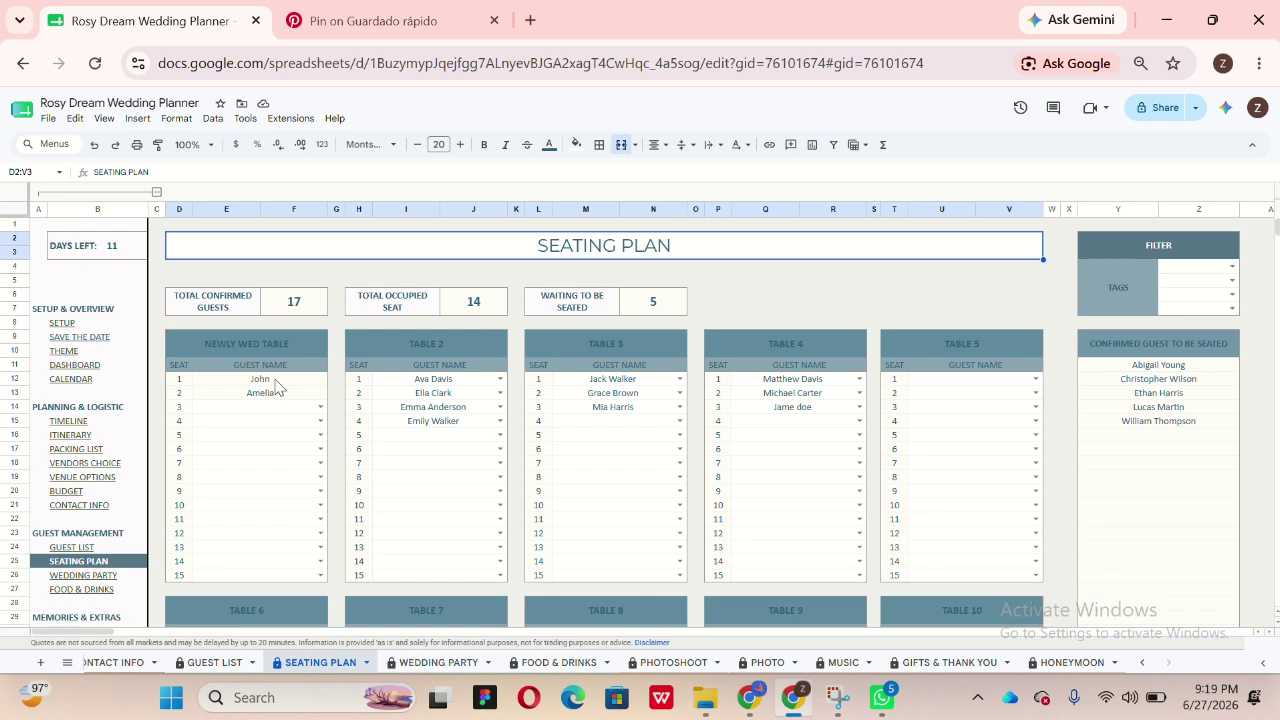
# Step: On the Seating Plan sheet, assign the third guest on the Confirmed Guest To Be Seated list to seat 1 of Table 5
pyautogui.scroll(-20, 625, 505)
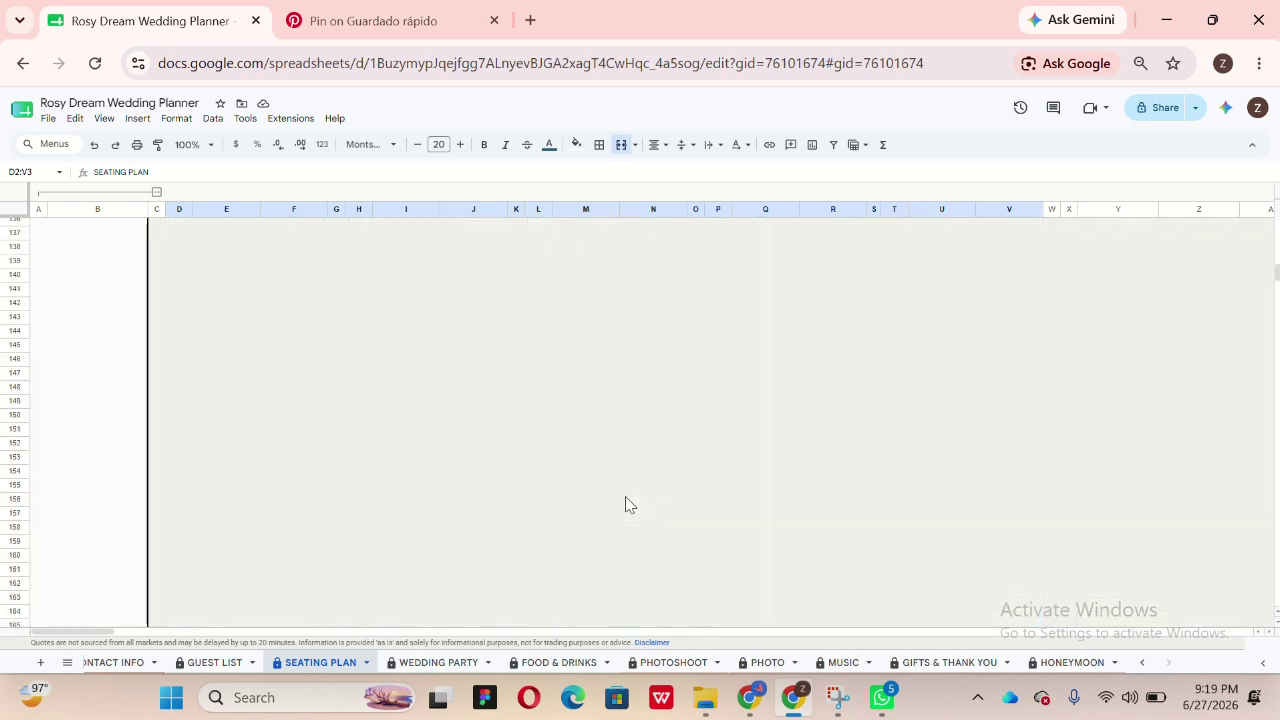
pyautogui.scroll(20, 625, 505)
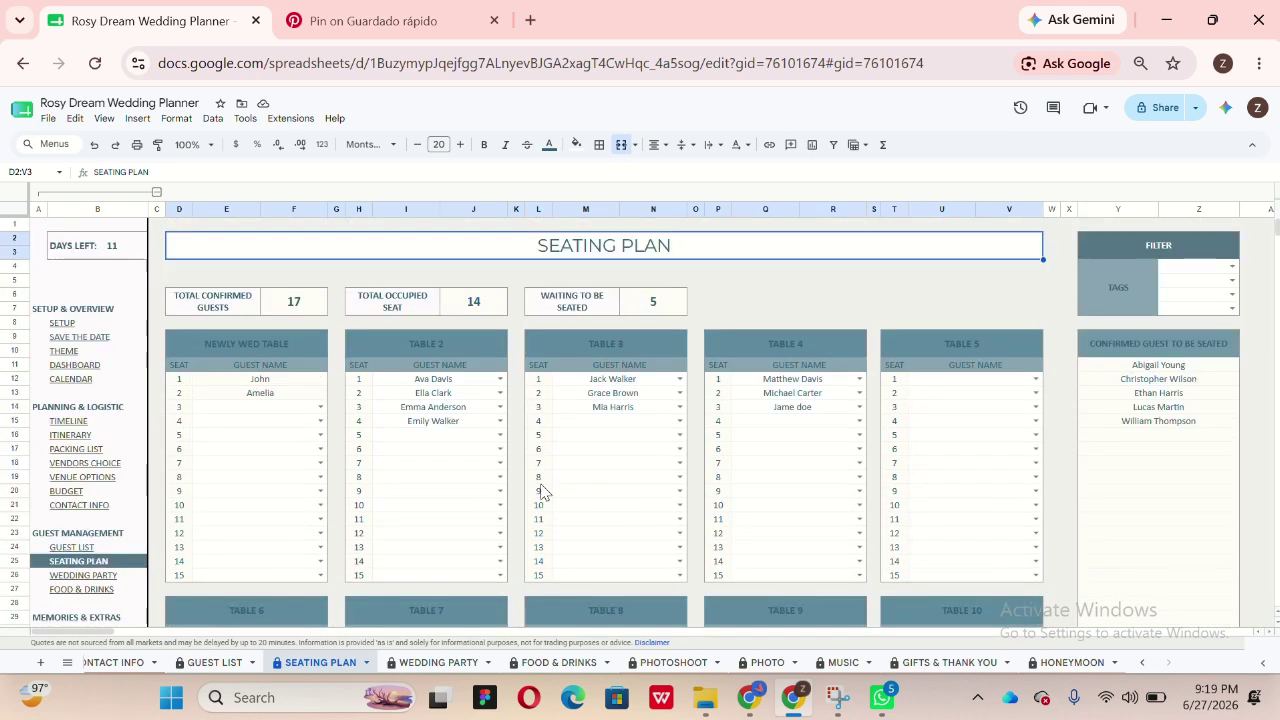
pyautogui.moveTo(238, 378); pyautogui.dragTo(231, 405)
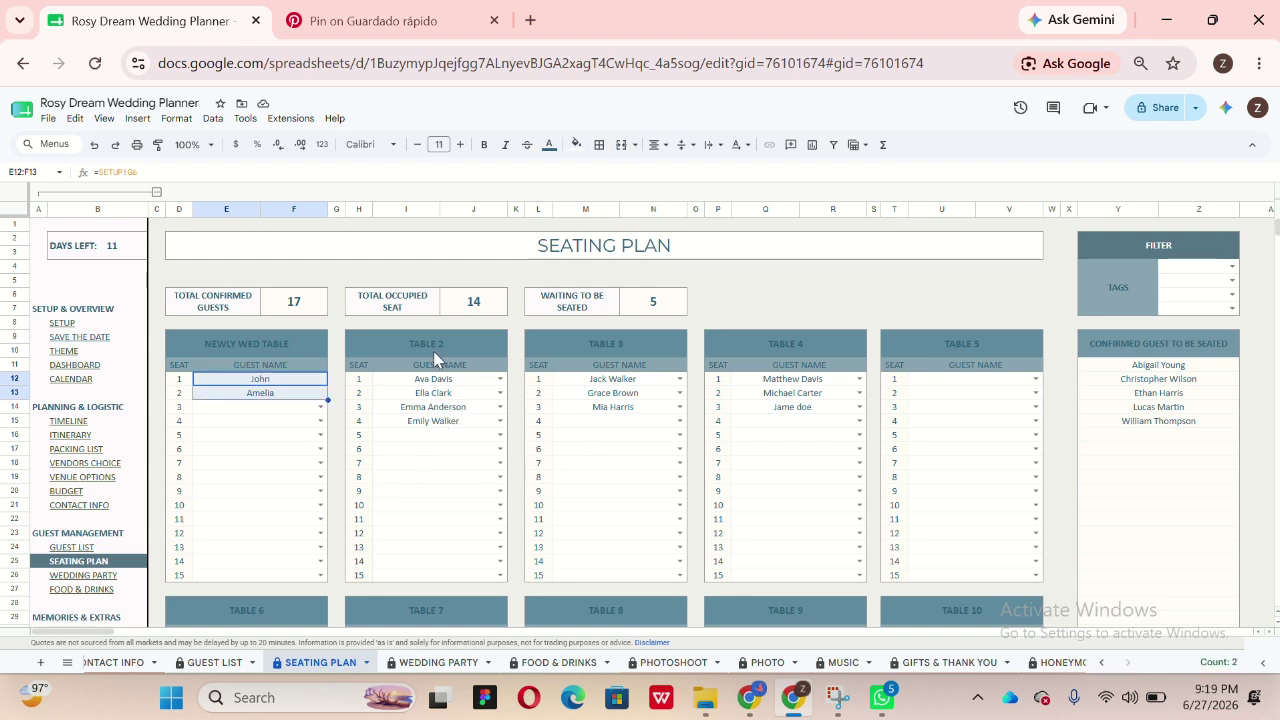
pyautogui.click(1036, 380)
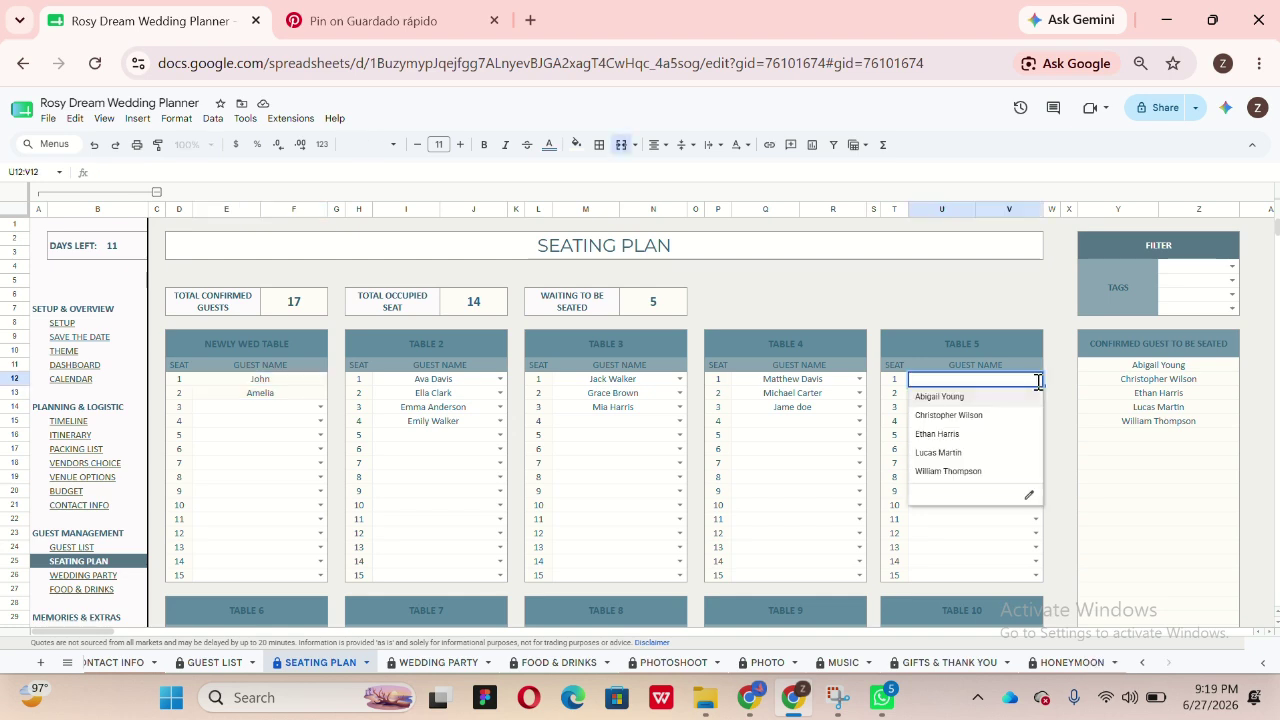
pyautogui.click(991, 446)
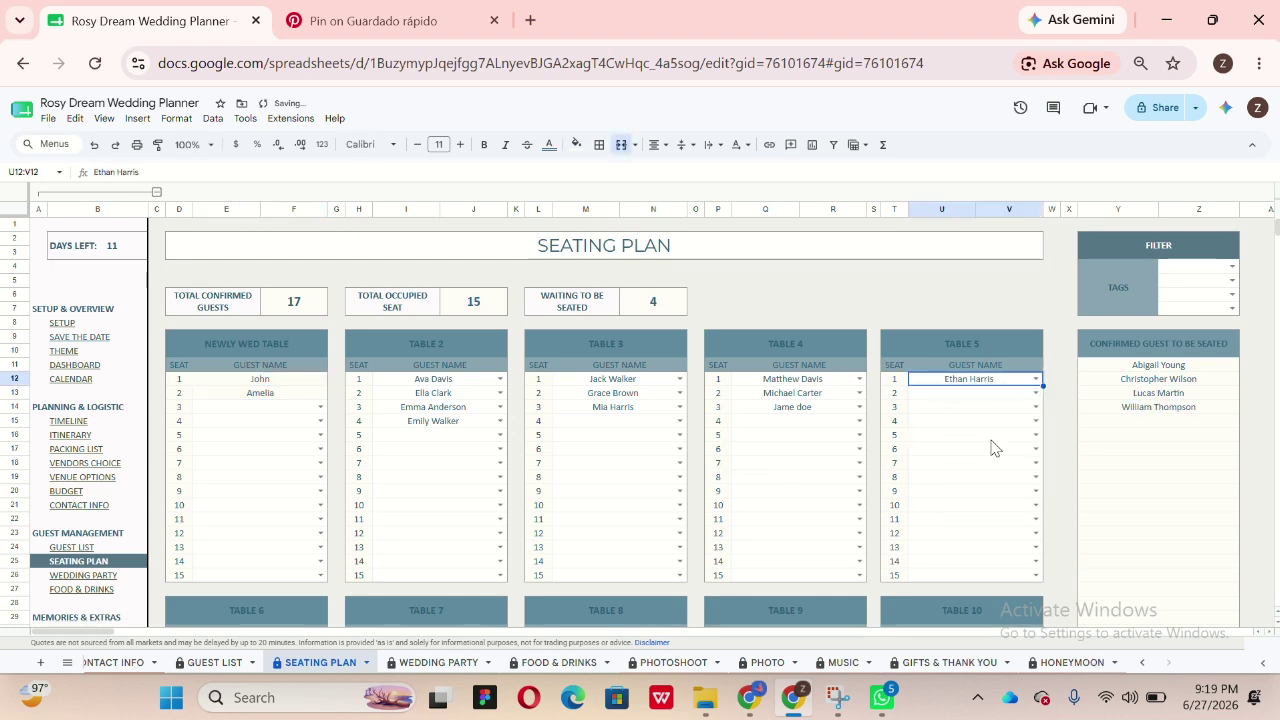
pyautogui.click(1035, 395)
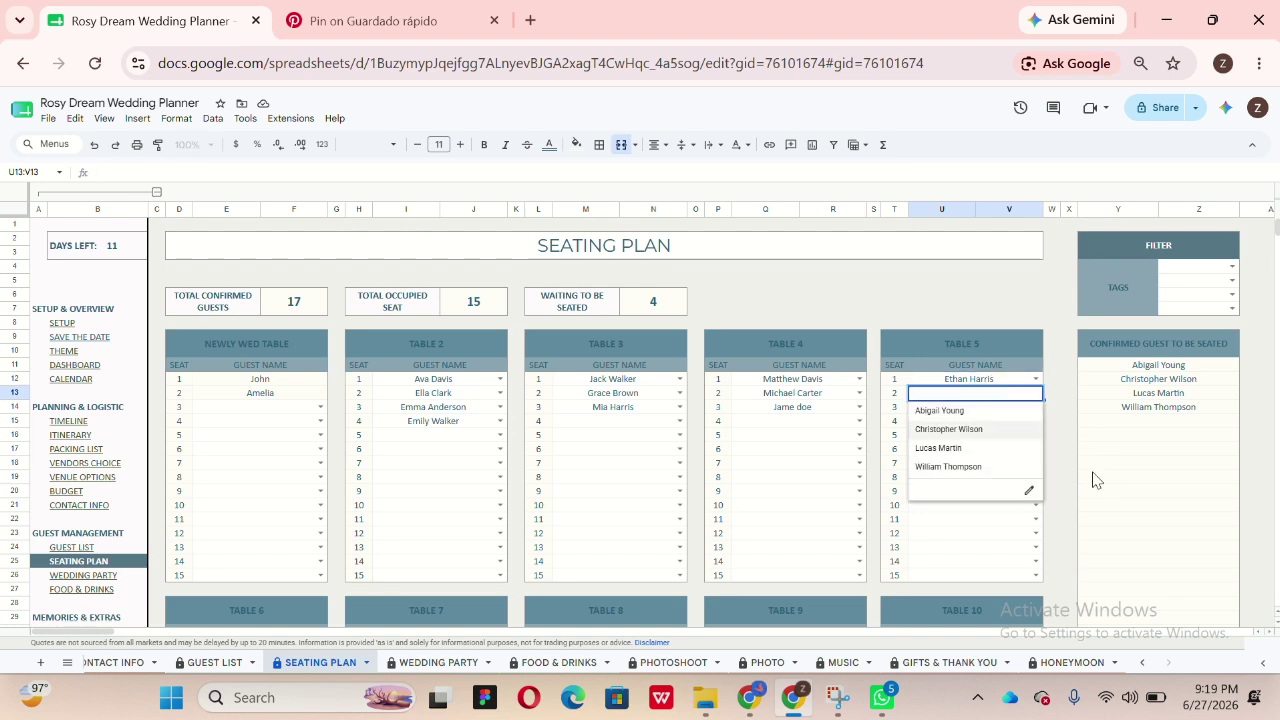
pyautogui.click(1128, 389)
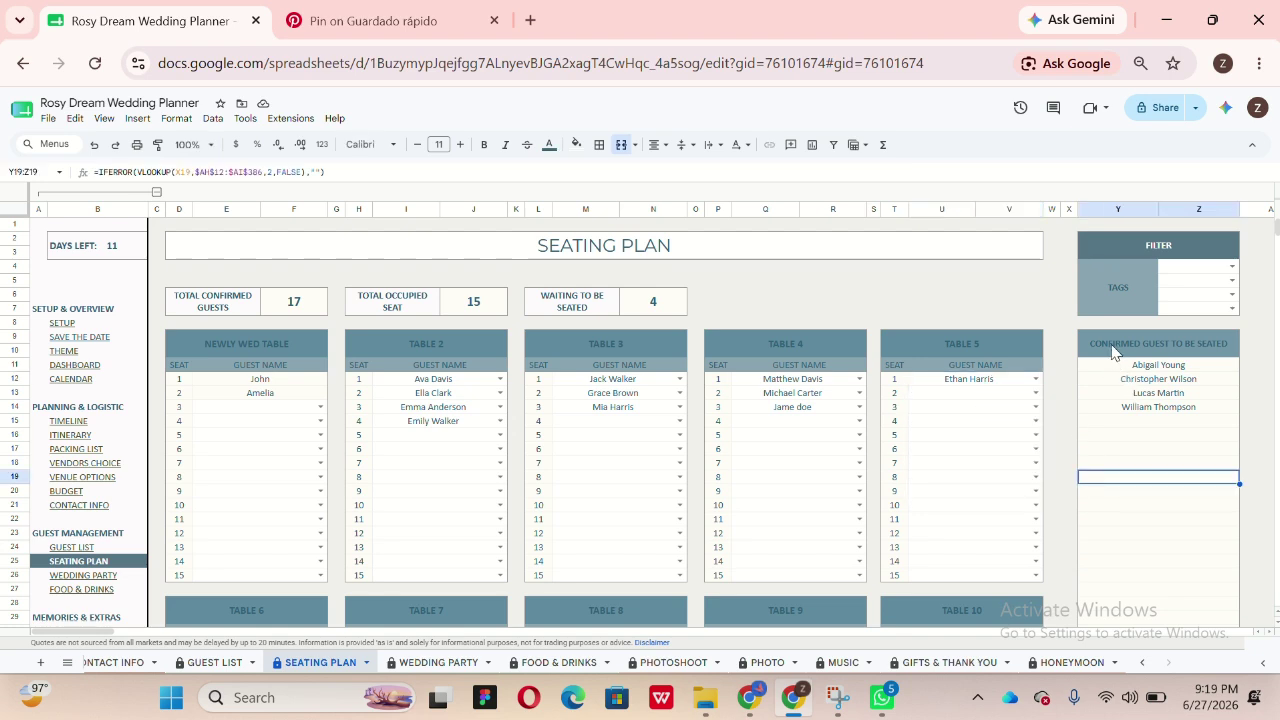
# Step: Filter the Confirmed Guest To Be Seated list by the Couple Friend tag
pyautogui.moveTo(1150, 343); pyautogui.dragTo(1128, 520)
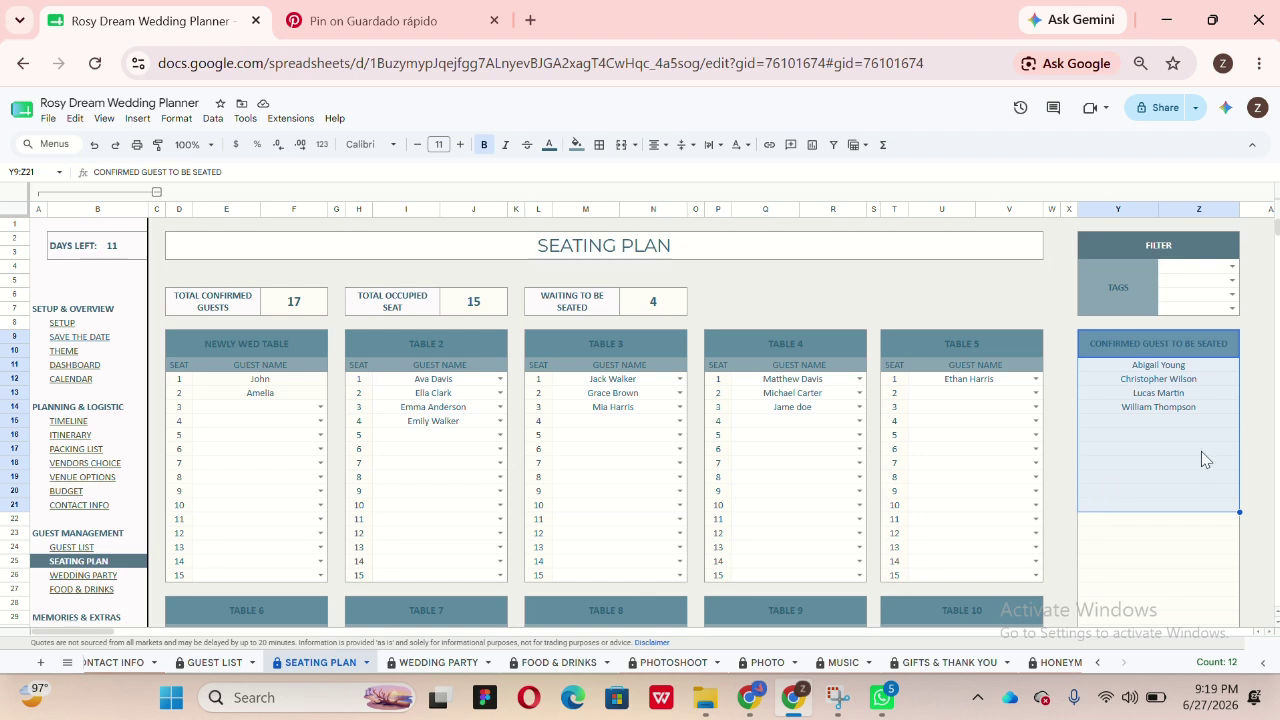
pyautogui.click(1150, 463)
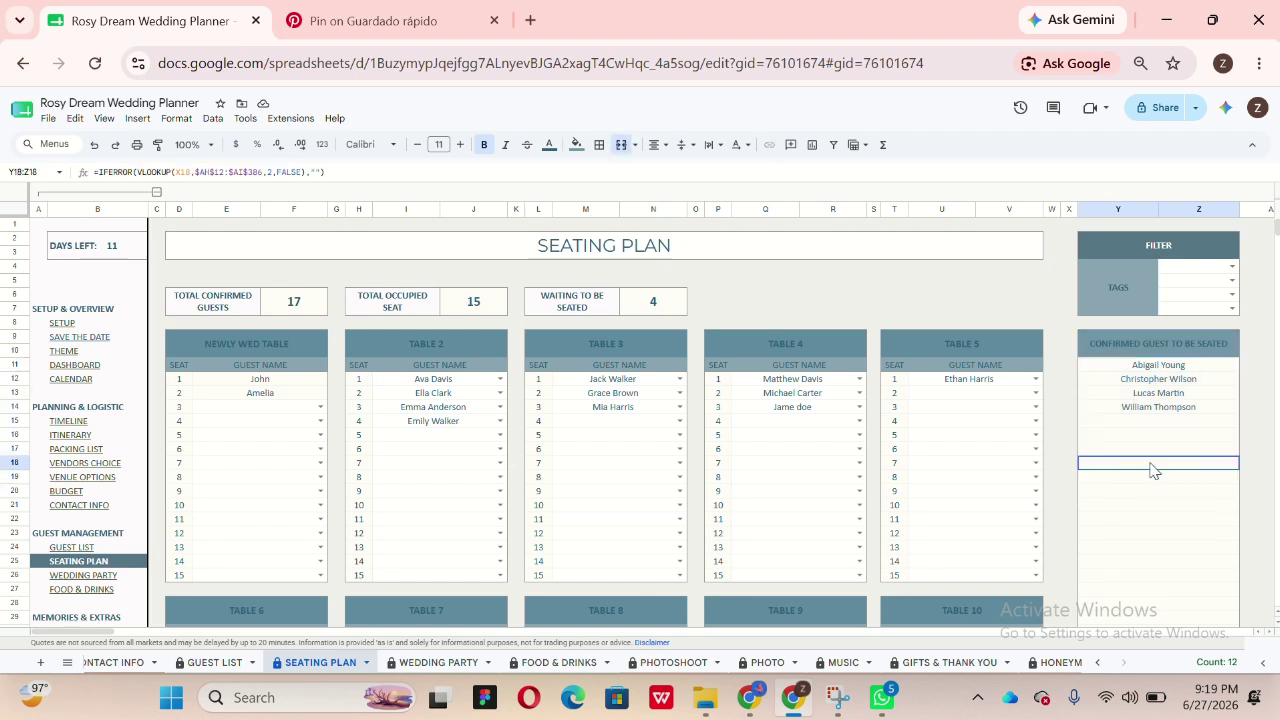
pyautogui.click(1233, 267)
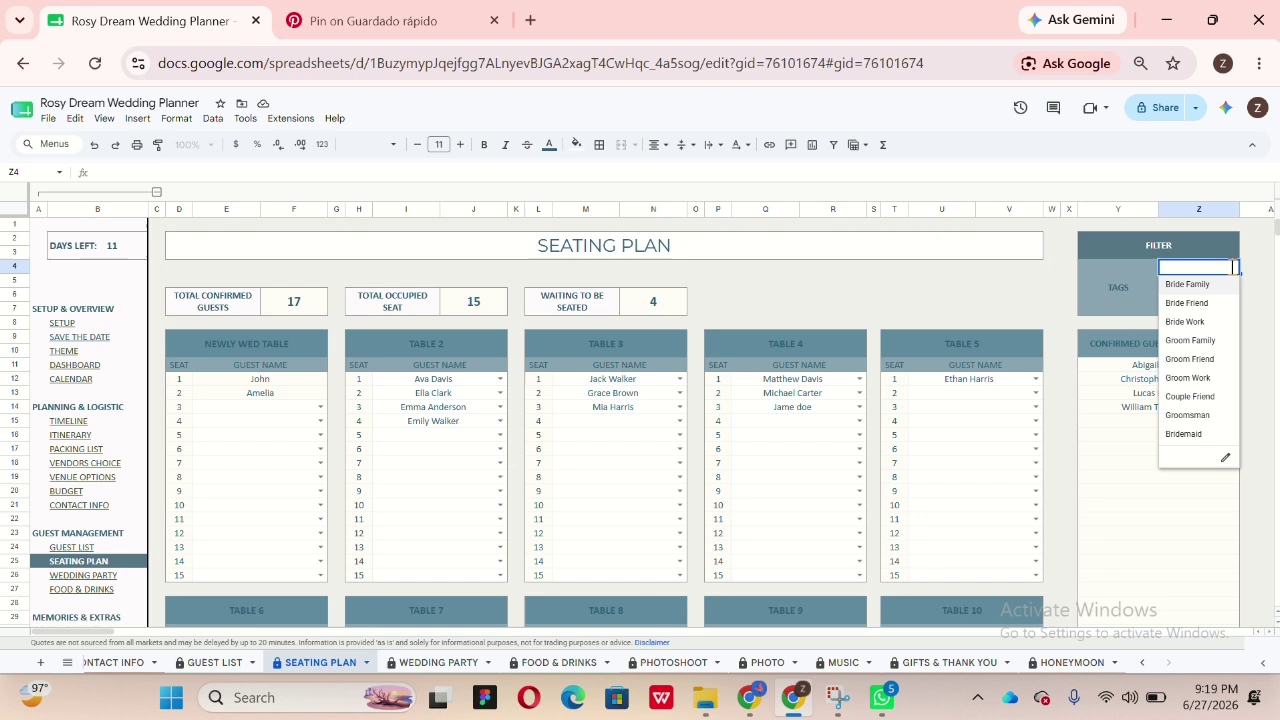
pyautogui.click(1218, 400)
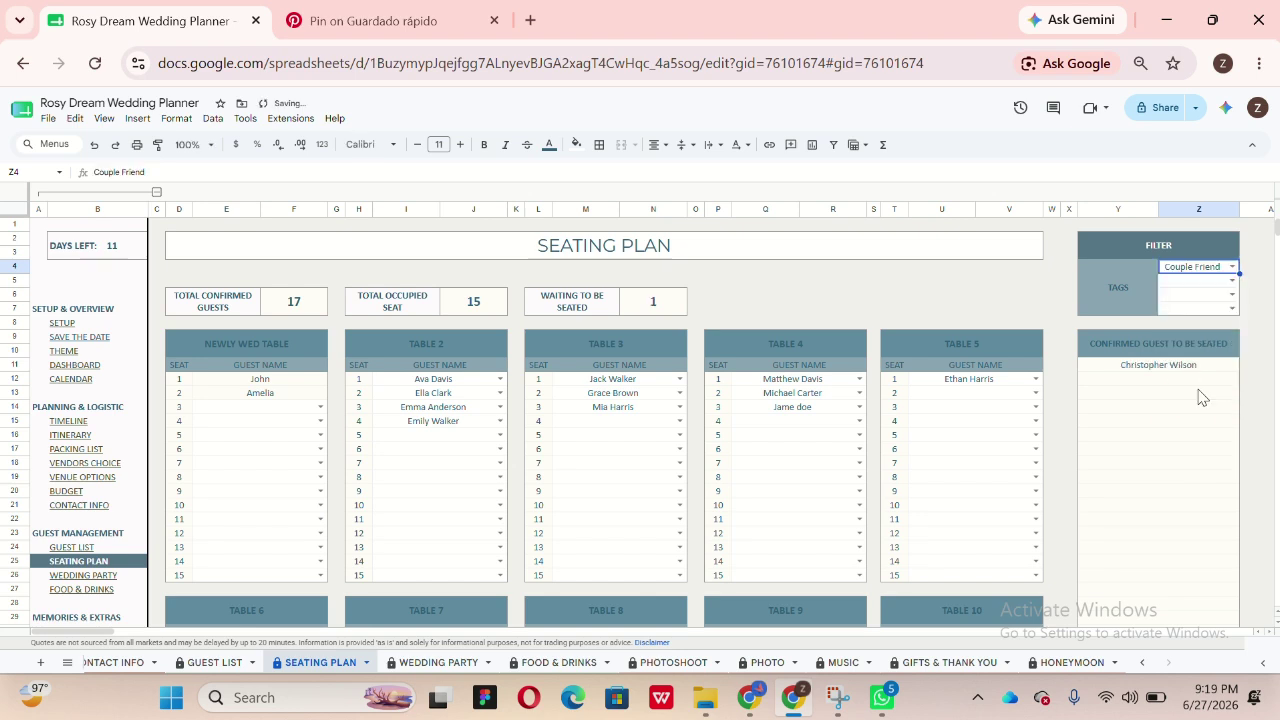
pyautogui.click(1190, 368)
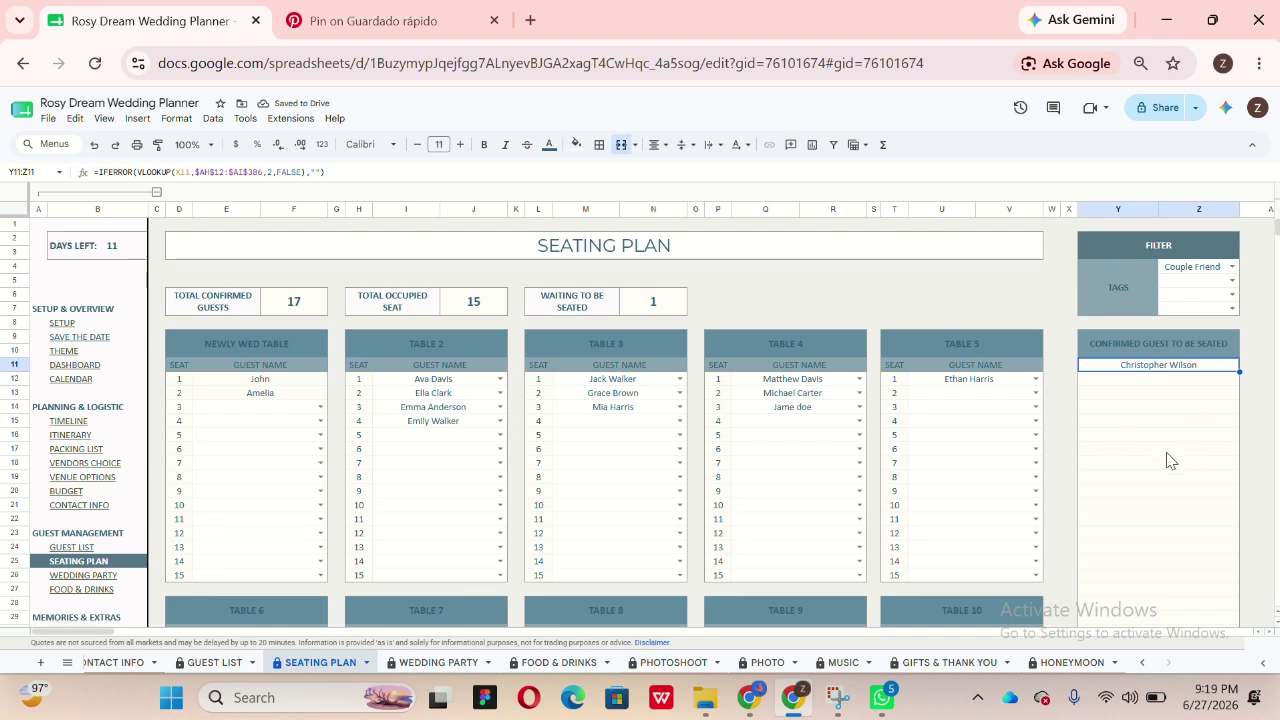
pyautogui.click(1232, 267)
pyautogui.click(1106, 510)
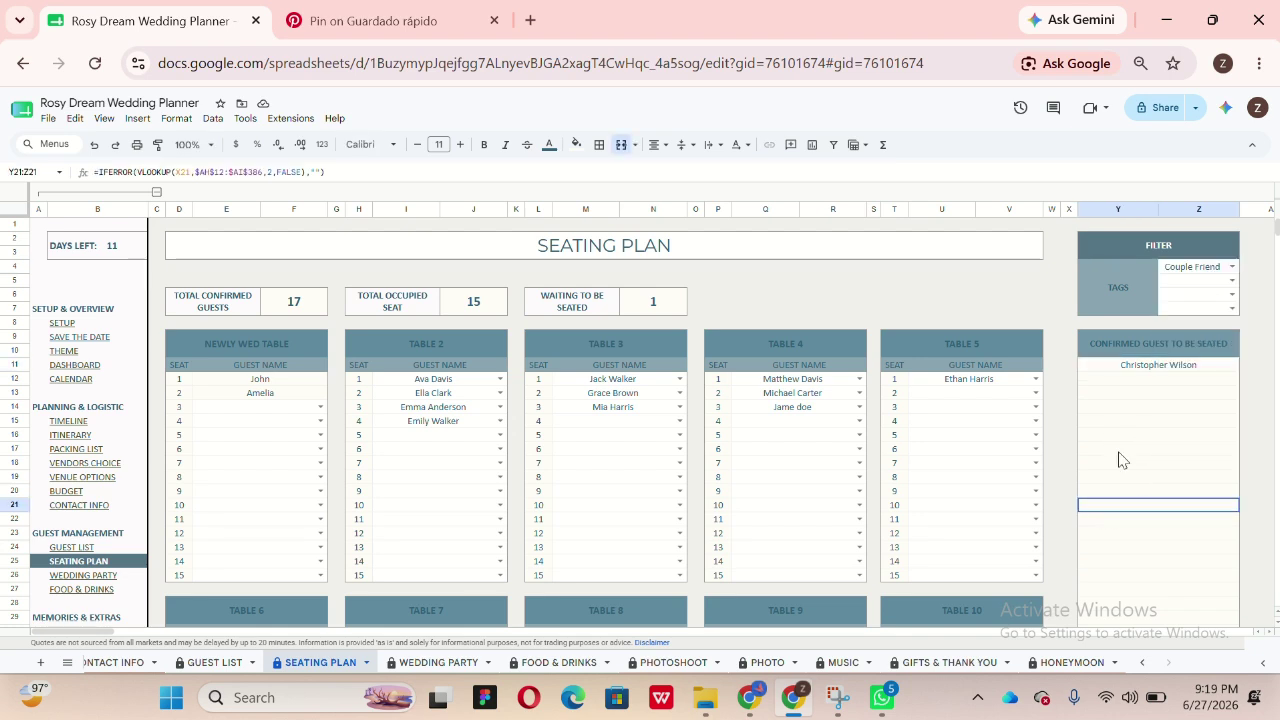
# Step: Clear the Couple Friend tag from the guest filter
pyautogui.click(1208, 267)
pyautogui.press('Delete')
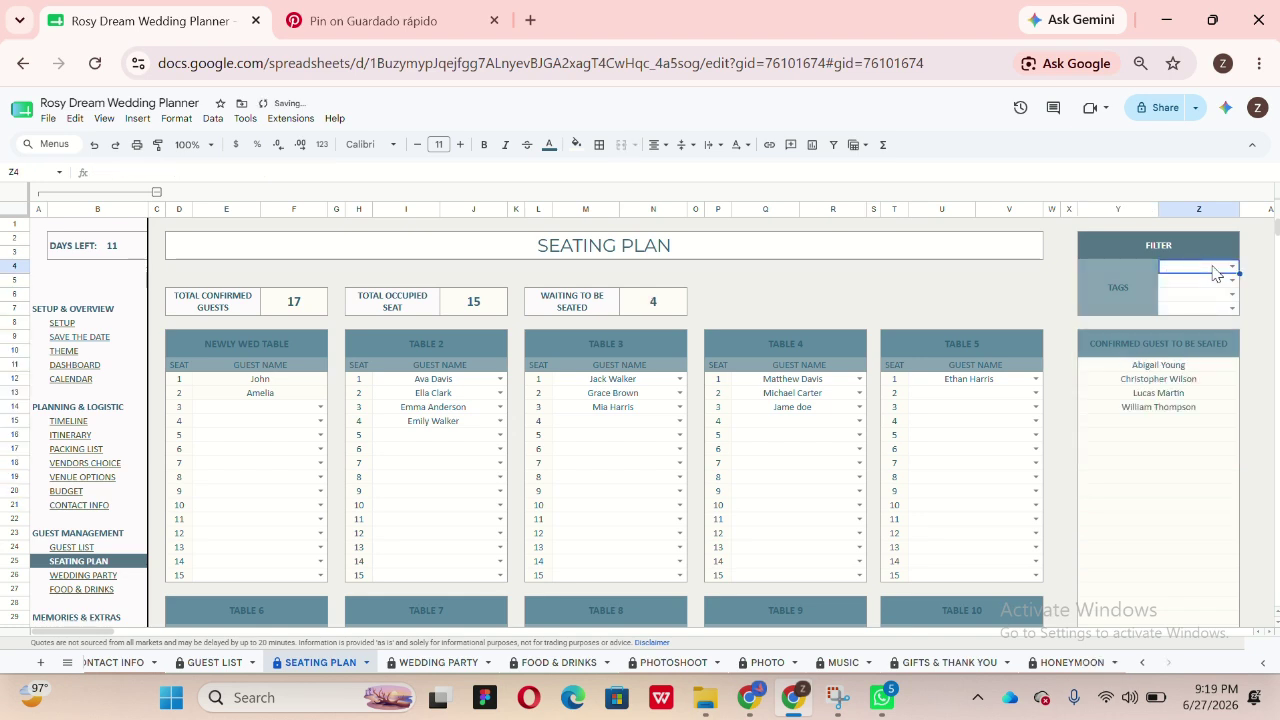
pyautogui.click(1150, 478)
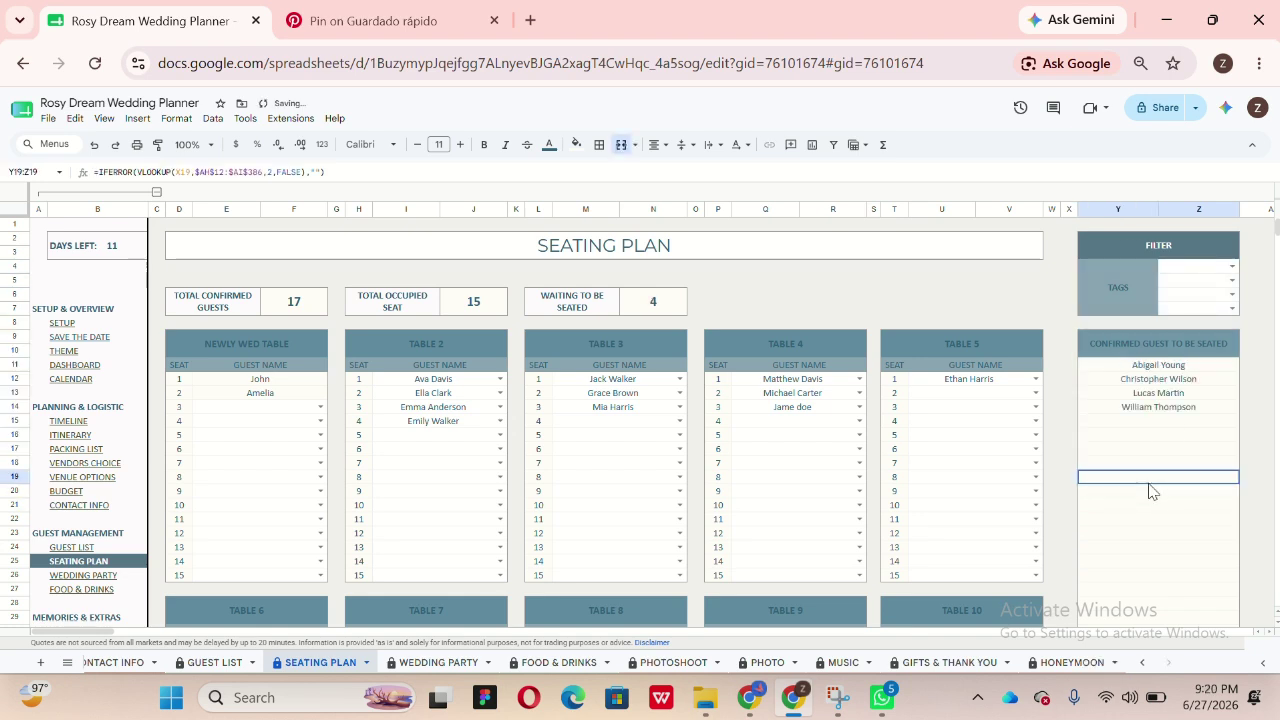
# Step: Assign the third and fourth guests on the Confirmed Guest To Be Seated list to seats 2 and 3 of Table 5
pyautogui.click(1035, 393)
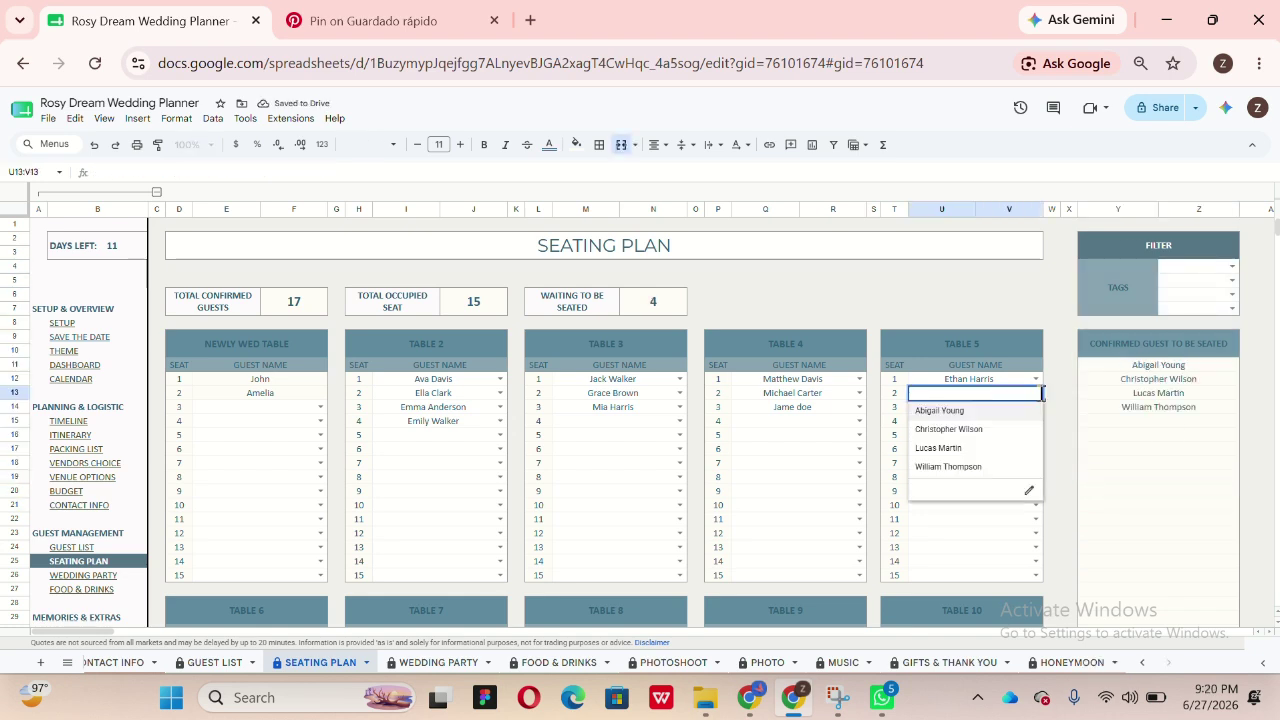
pyautogui.click(987, 449)
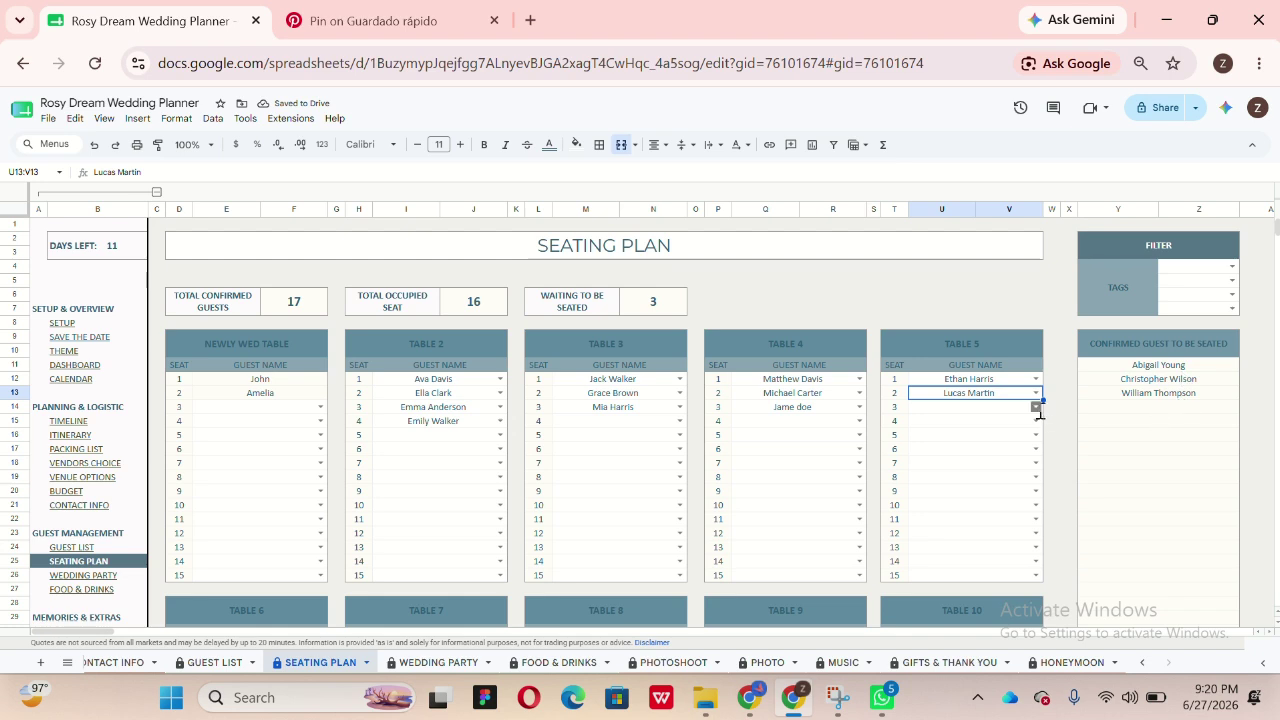
pyautogui.click(1037, 407)
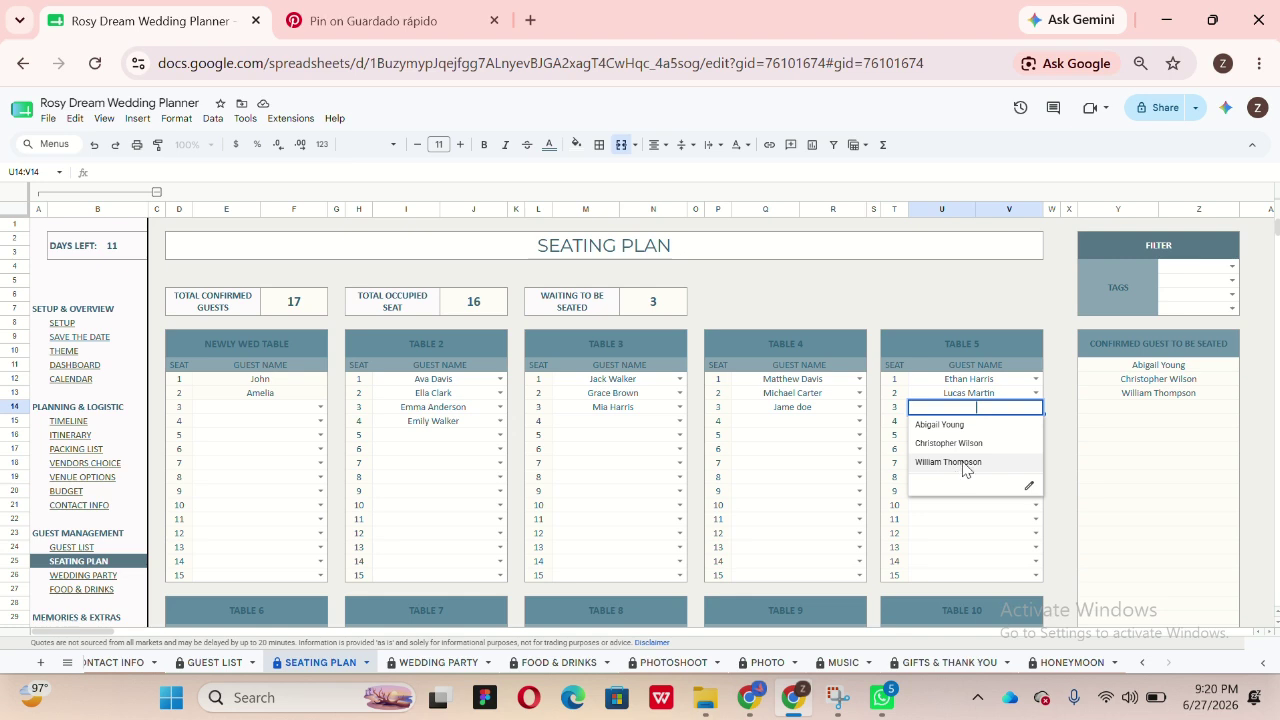
pyautogui.click(960, 463)
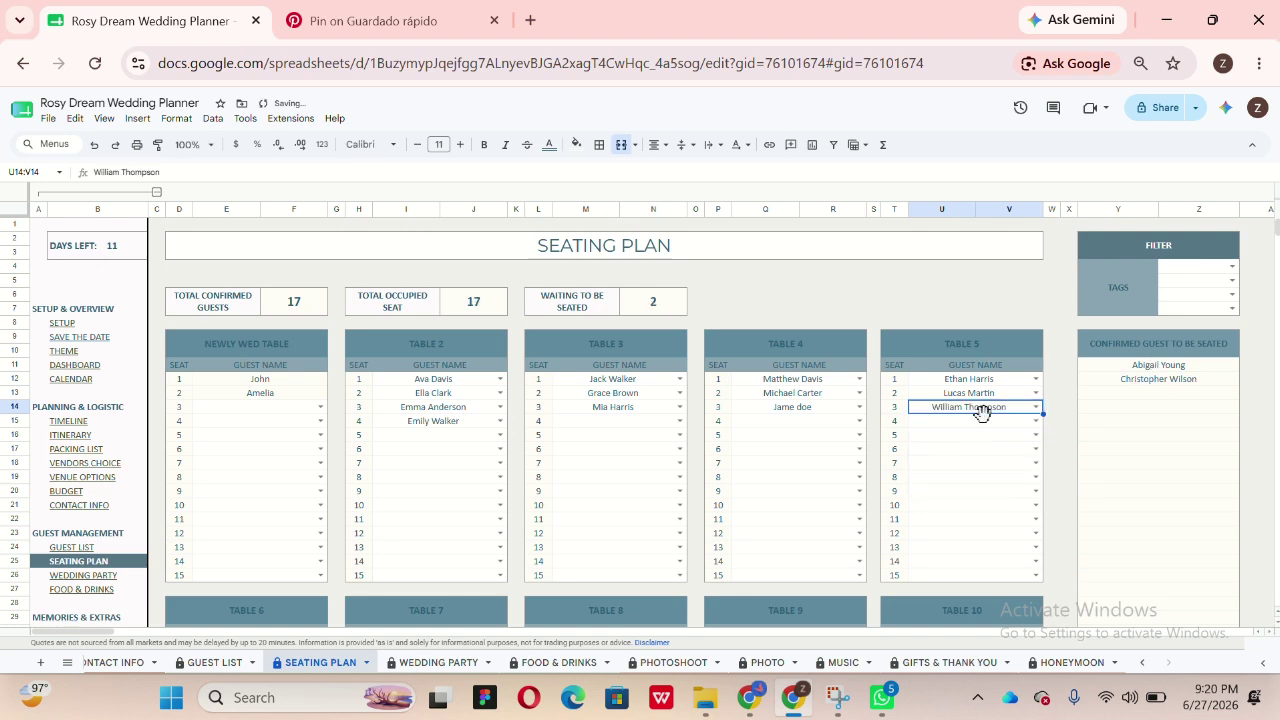
# Step: Clear the guest names from seats 2 and 3 of Table 5
pyautogui.hotkey('shift', 'Up')
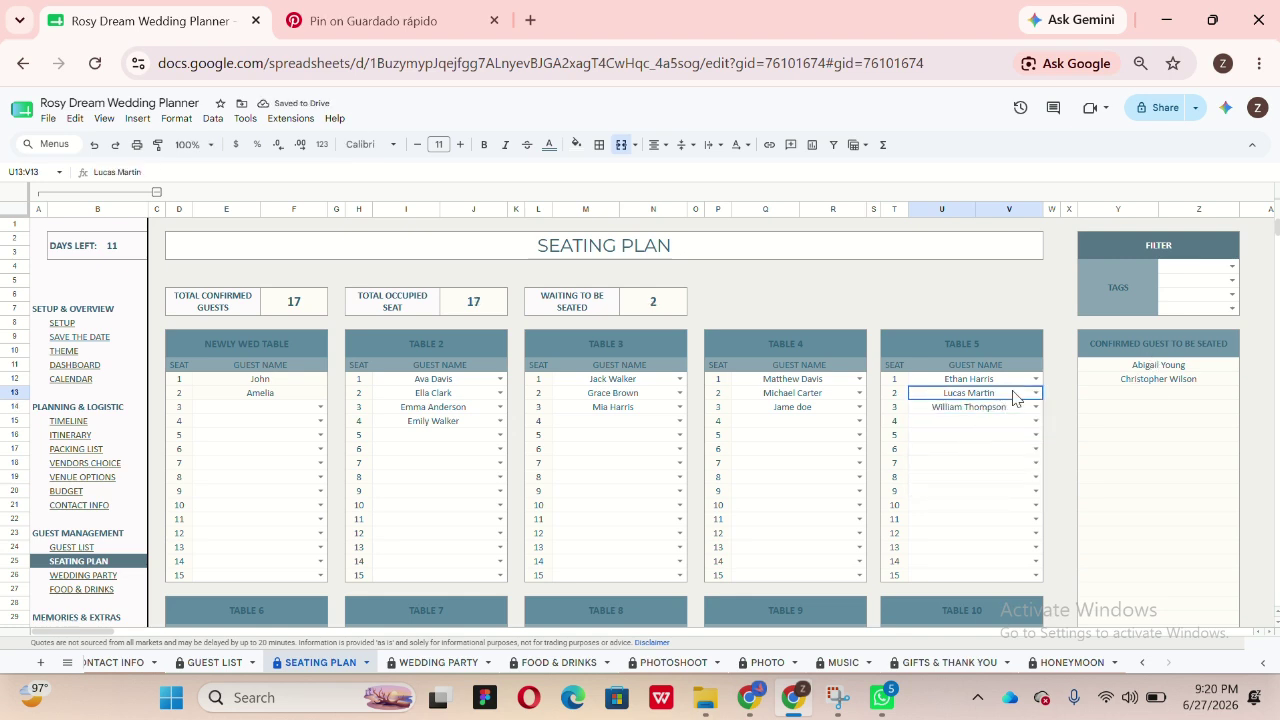
pyautogui.press('Delete')
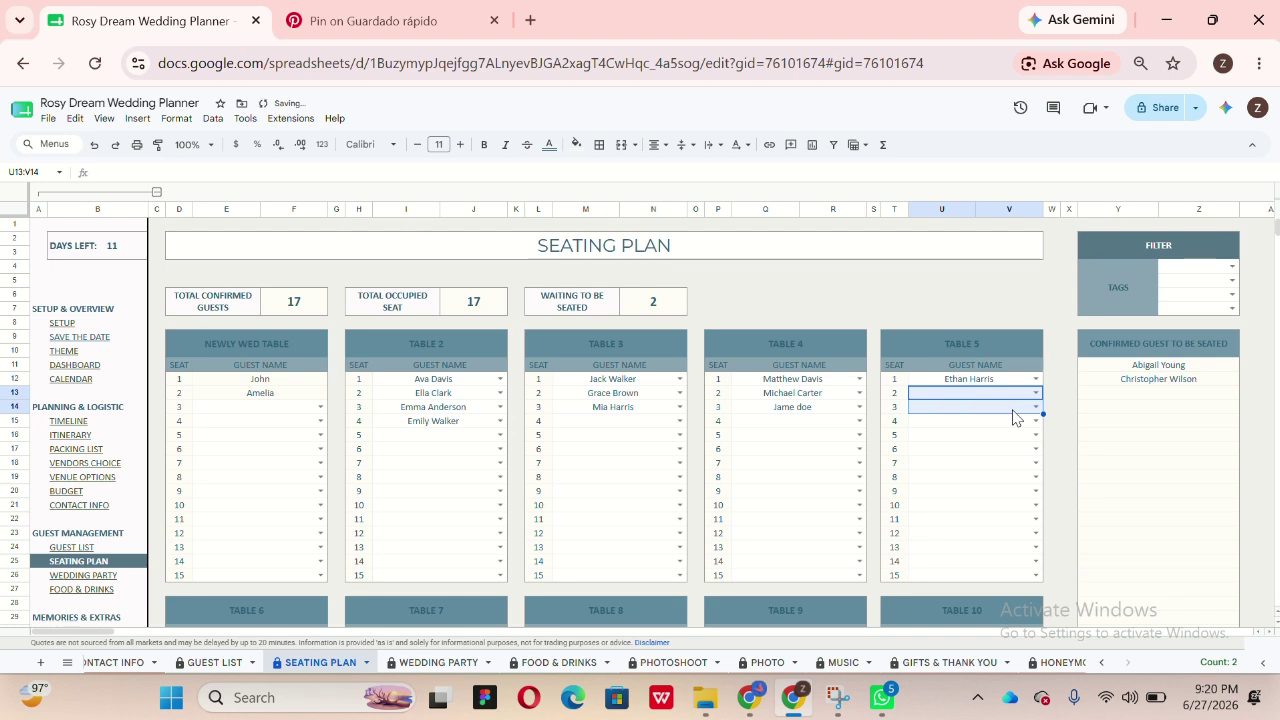
pyautogui.click(961, 468)
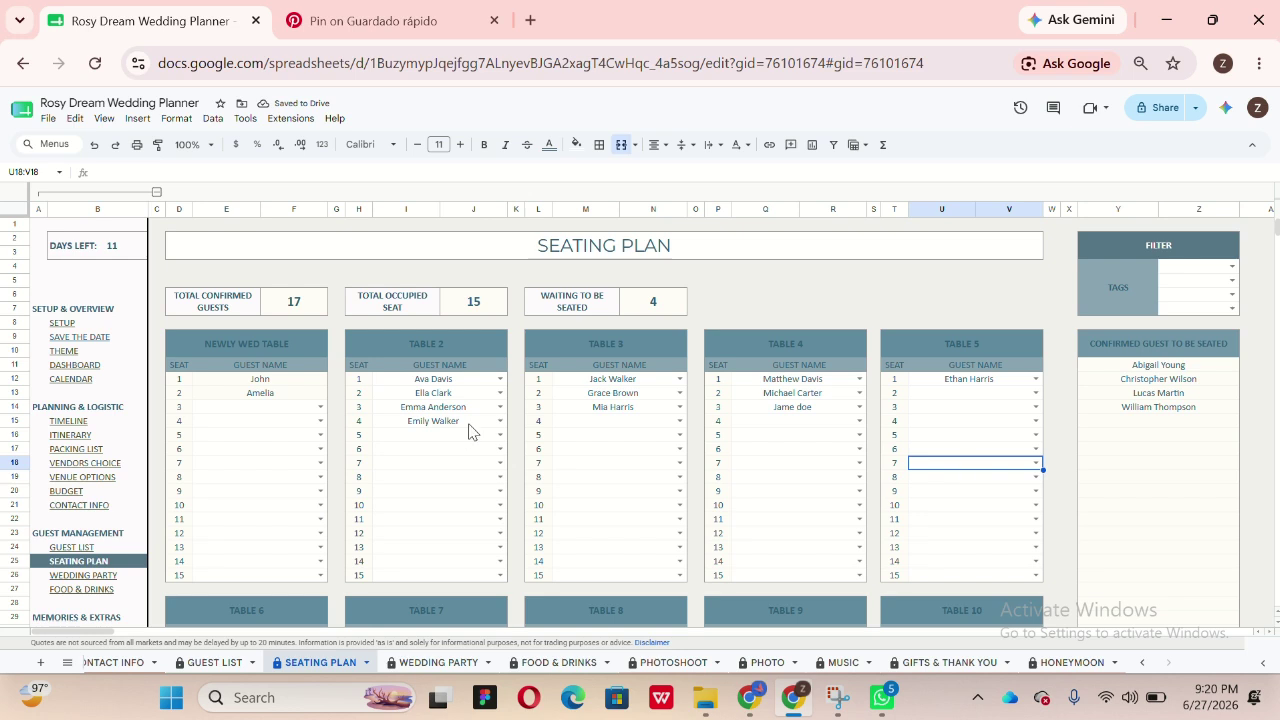
# Step: Try assigning the first guest waiting to be seated to seat 5 of Table 2, and clear that seat again
pyautogui.click(498, 437)
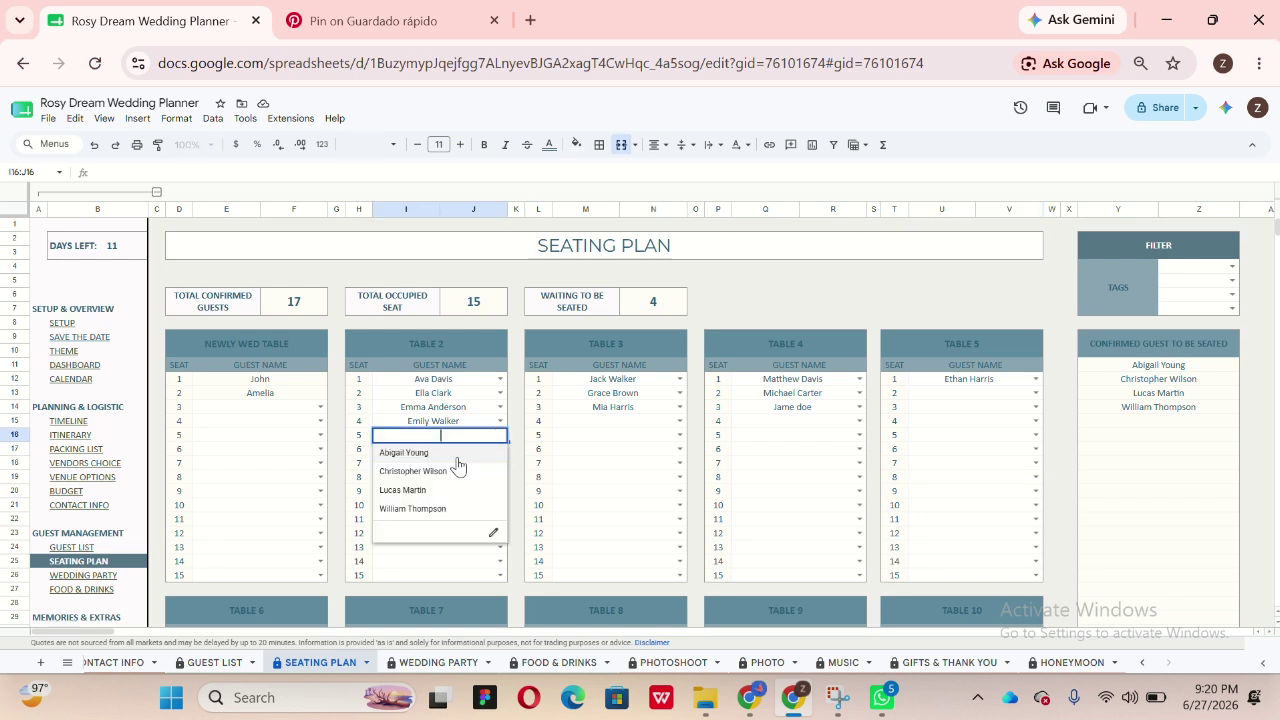
pyautogui.click(456, 458)
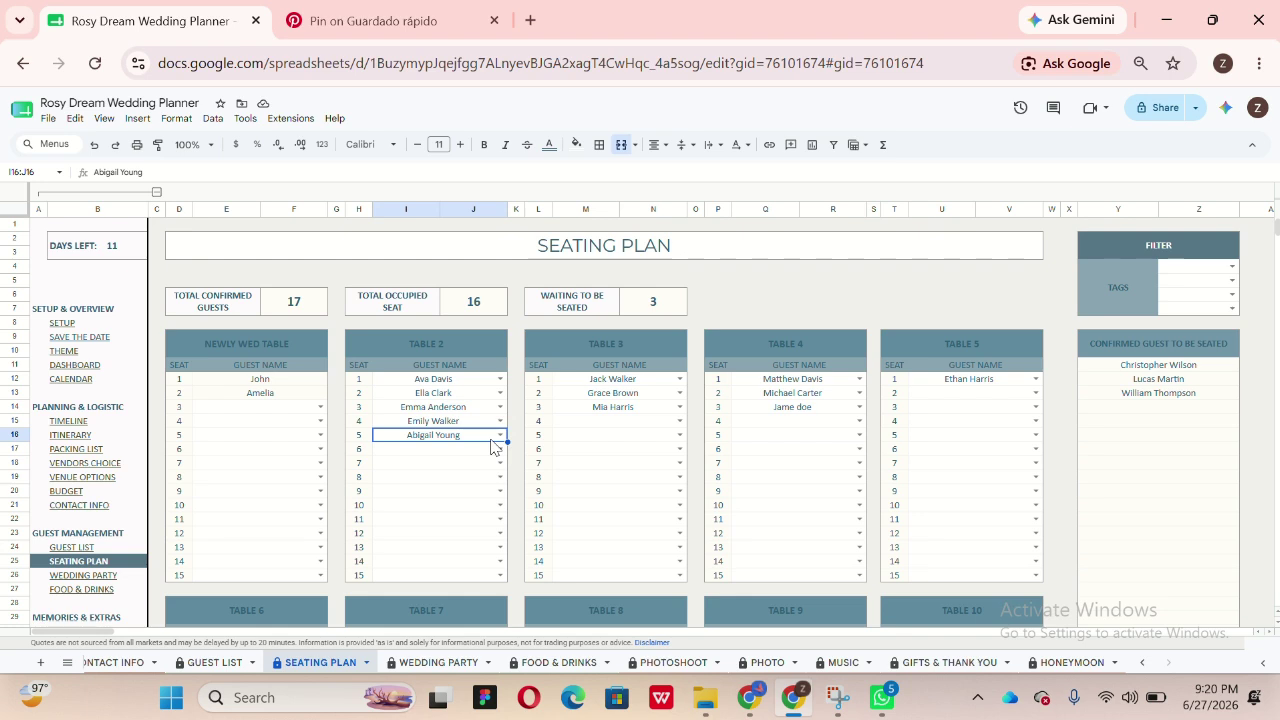
pyautogui.press('Delete')
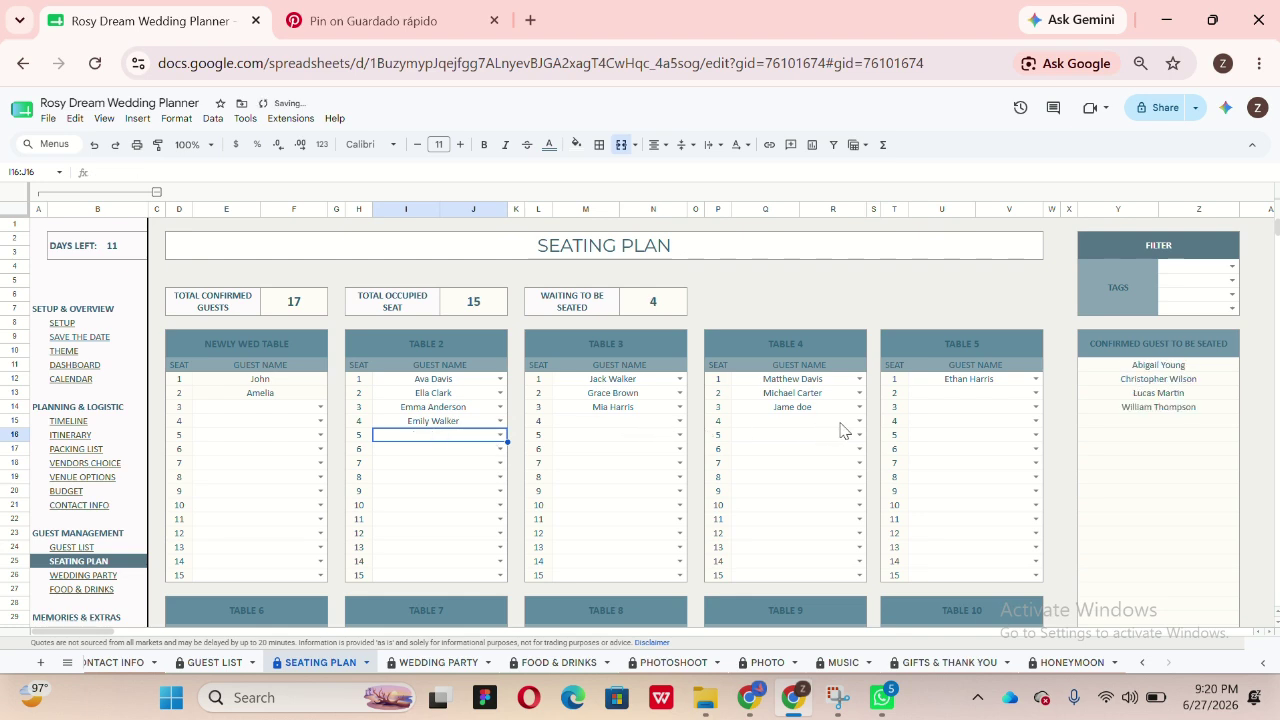
# Step: Assign the second guest on the Confirmed Guest To Be Seated list to seat 2 of Table 5
pyautogui.click(1000, 435)
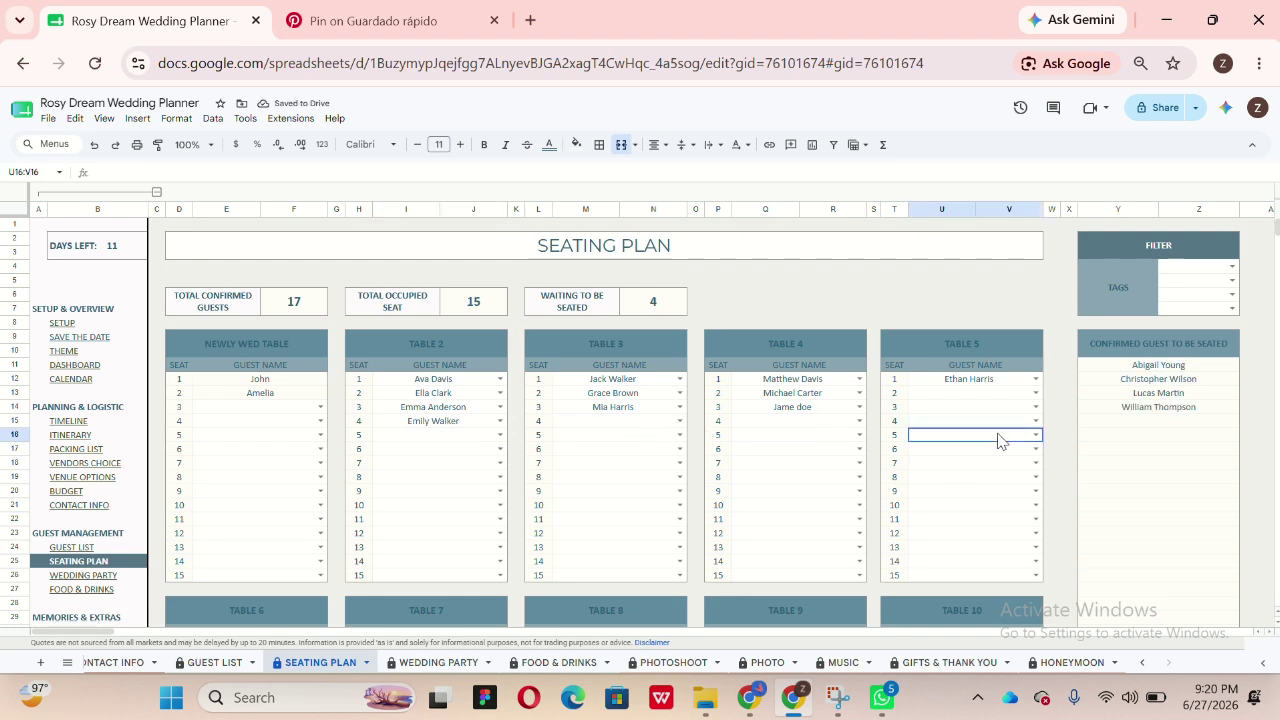
pyautogui.click(1036, 393)
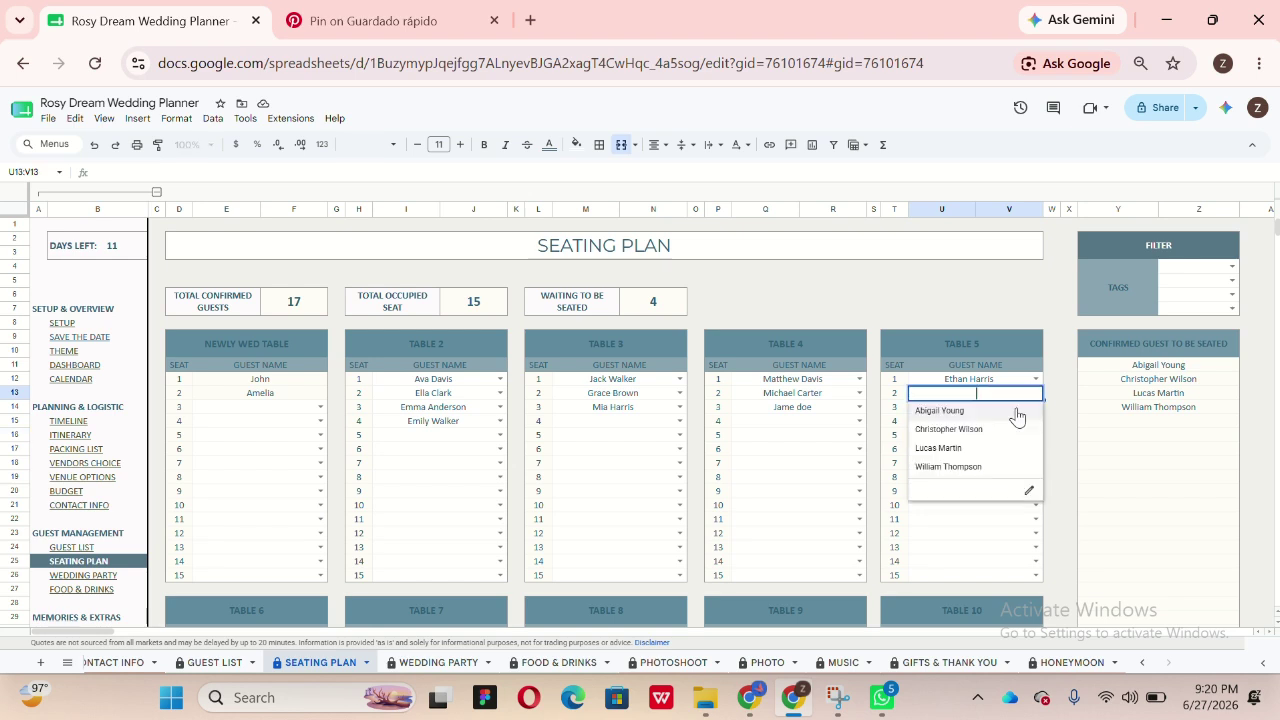
pyautogui.click(990, 433)
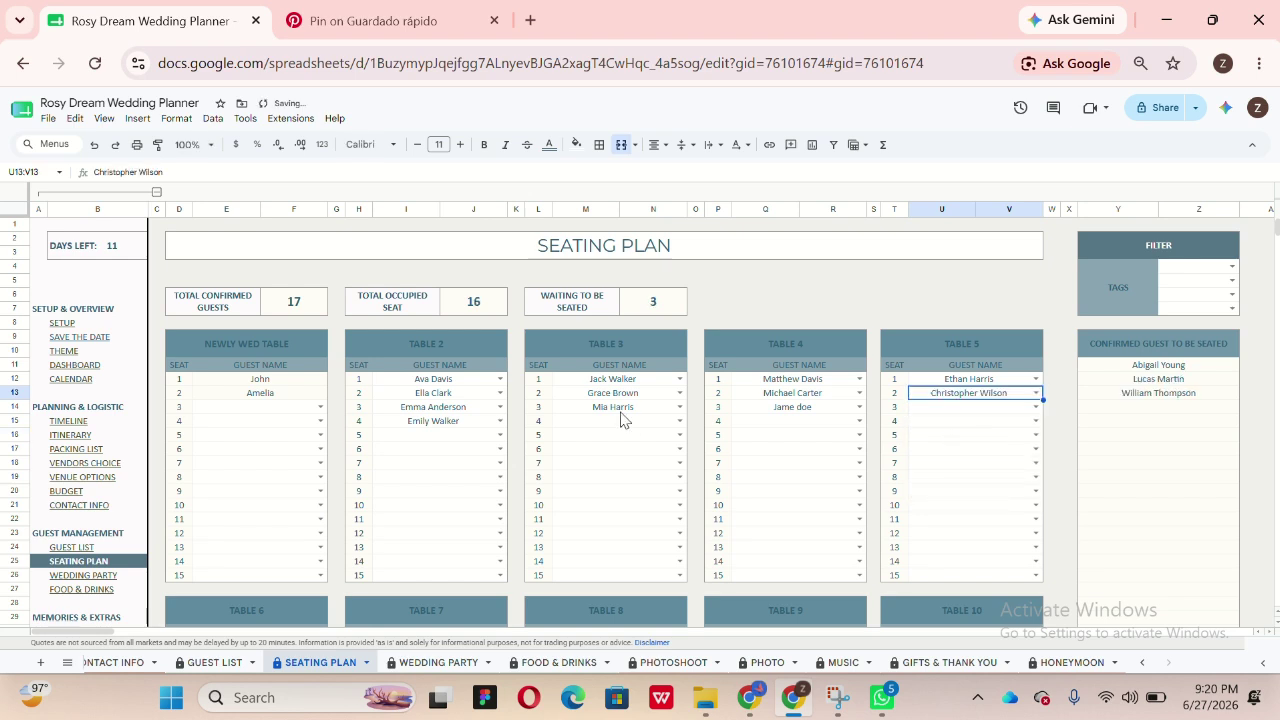
# Step: Try the first waiting guest and an already seated Table 2 guest in seat 5 of Table 2, and clear that seat
pyautogui.click(501, 434)
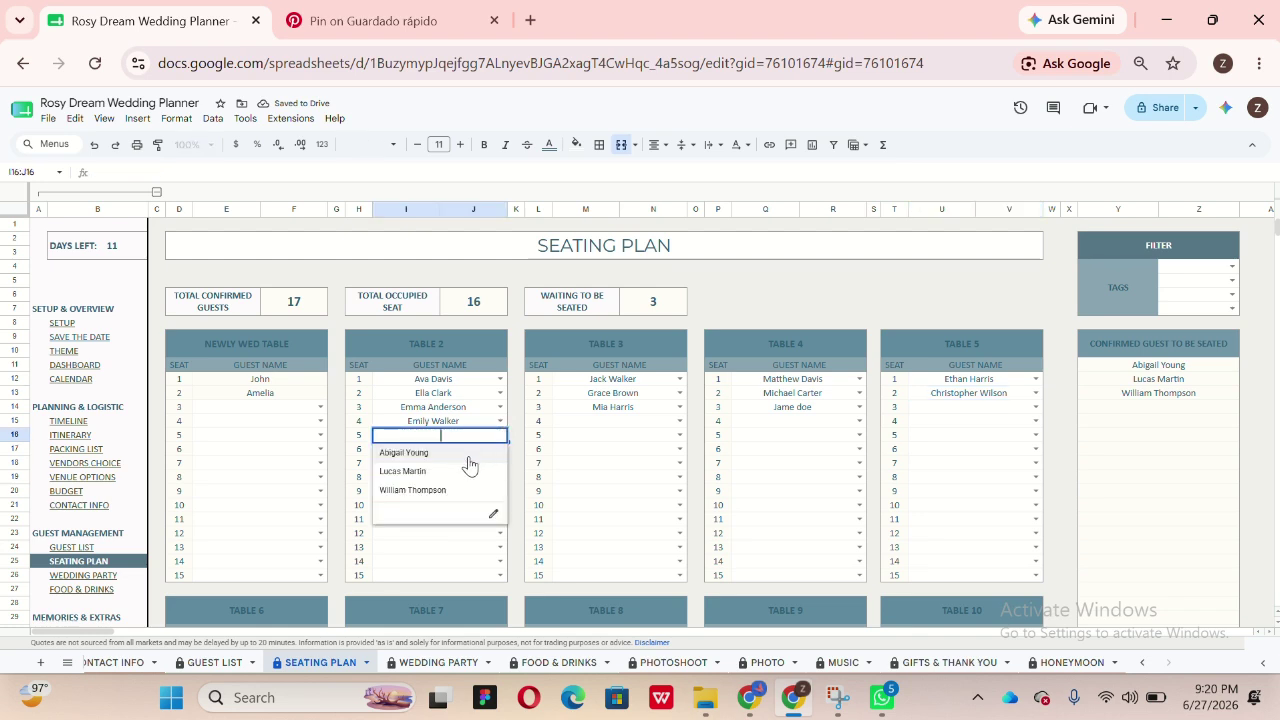
pyautogui.click(468, 455)
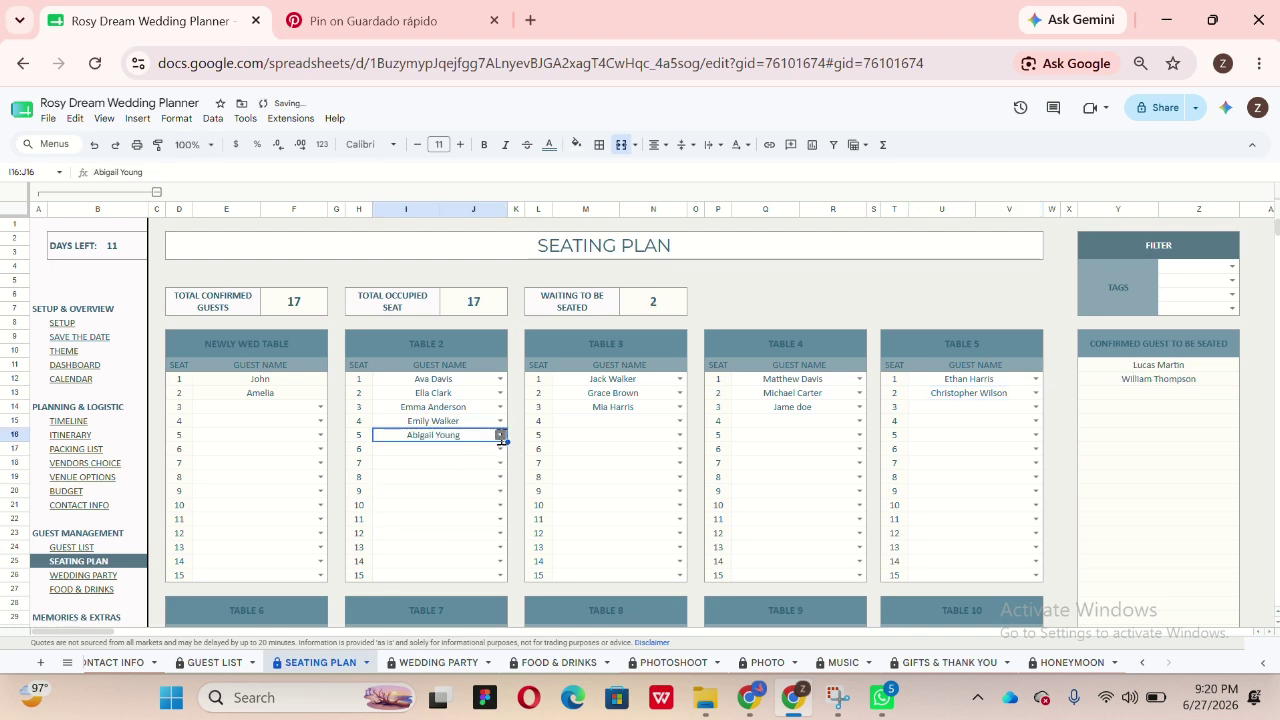
pyautogui.click(501, 436)
pyautogui.click(440, 491)
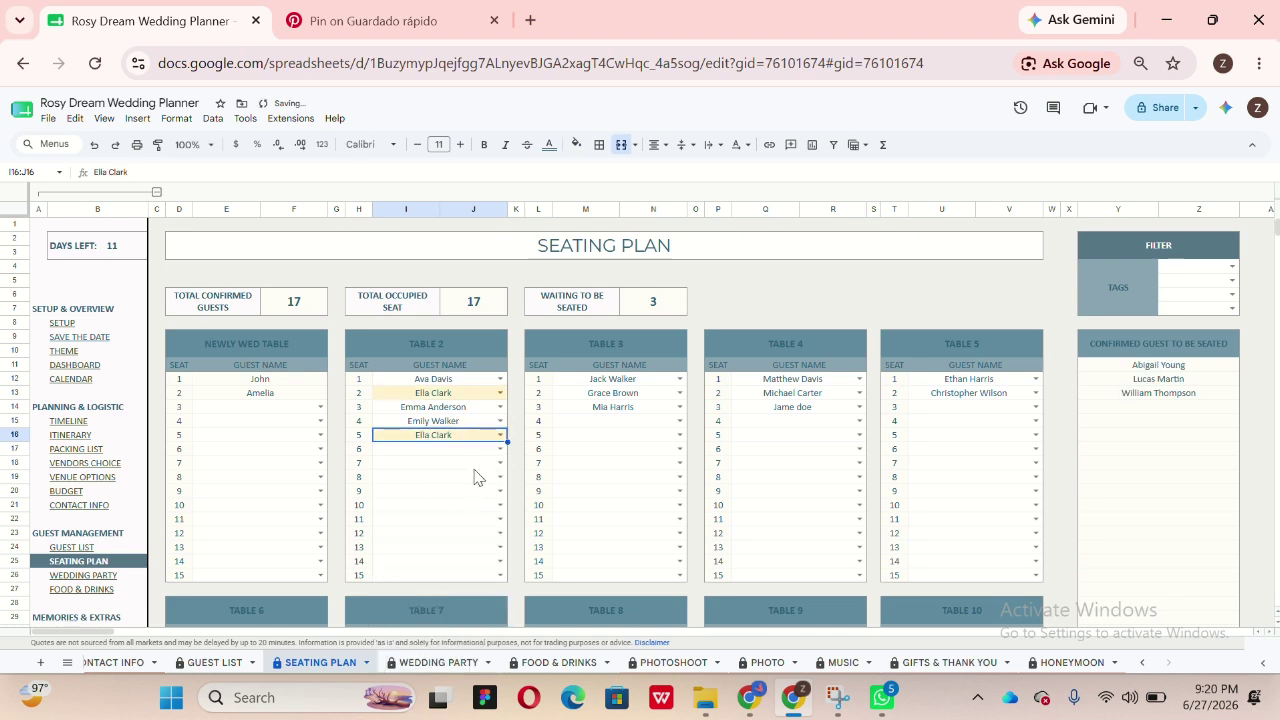
pyautogui.press('Delete')
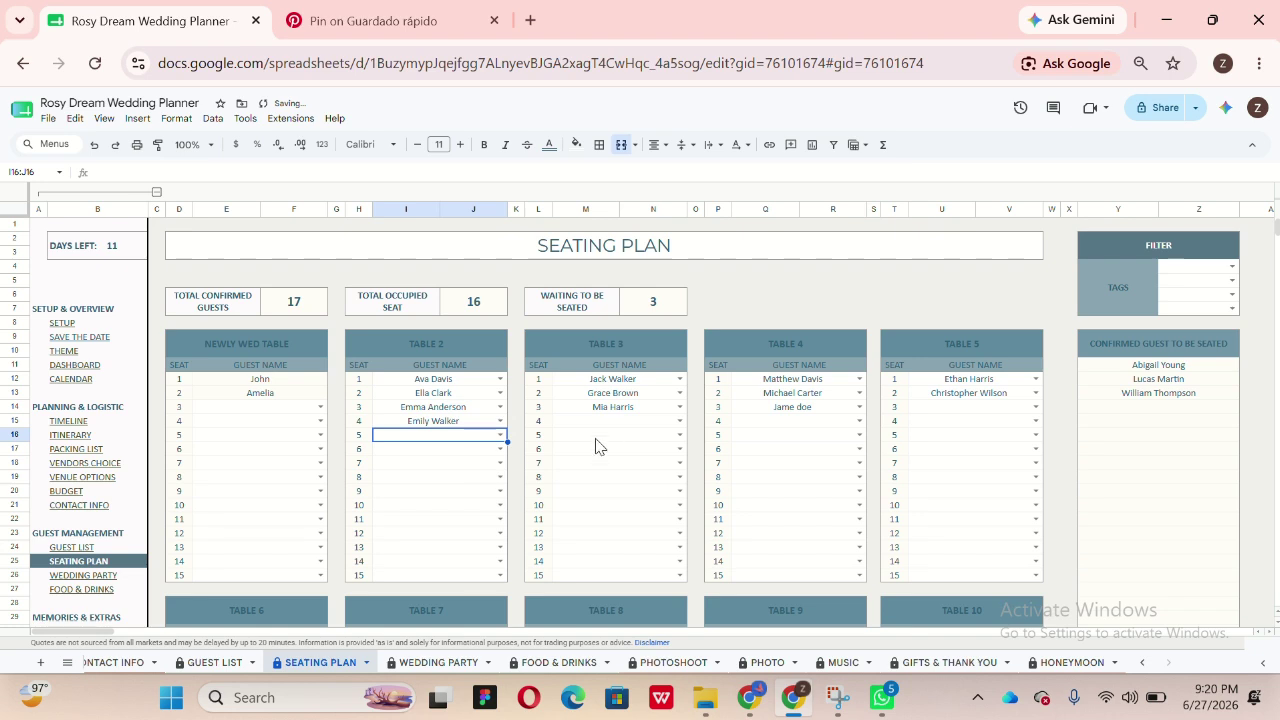
pyautogui.click(617, 475)
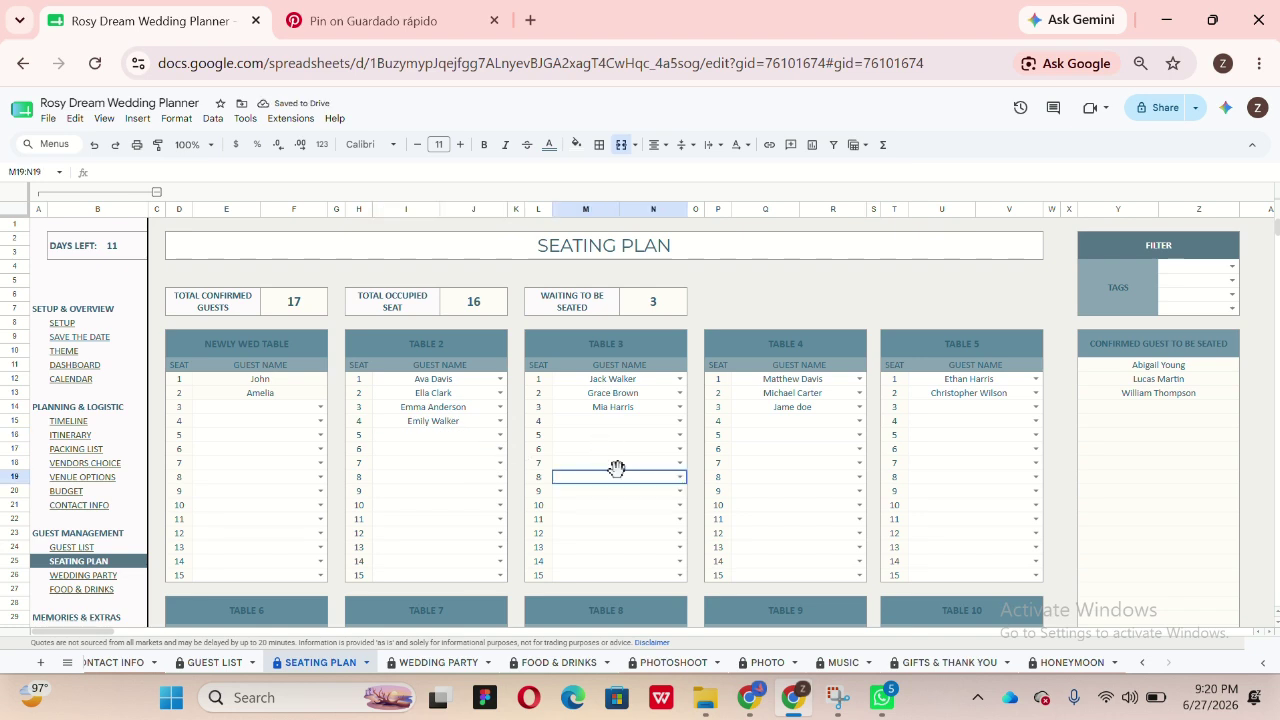
# Step: Examine the empty seats in Table 3 and the Total Confirmed Guests, Total Occupied Seat and Waiting To Be Seated counters
pyautogui.moveTo(617, 468); pyautogui.dragTo(433, 488)
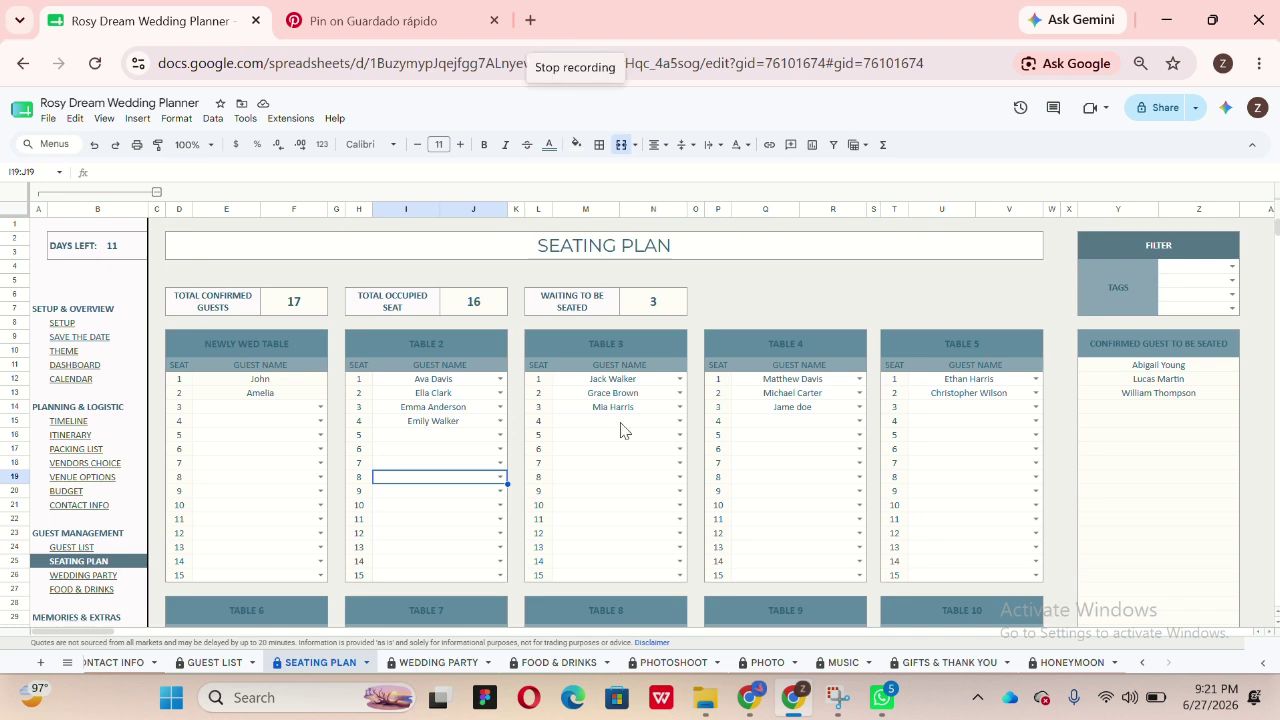
pyautogui.moveTo(622, 424); pyautogui.dragTo(590, 575)
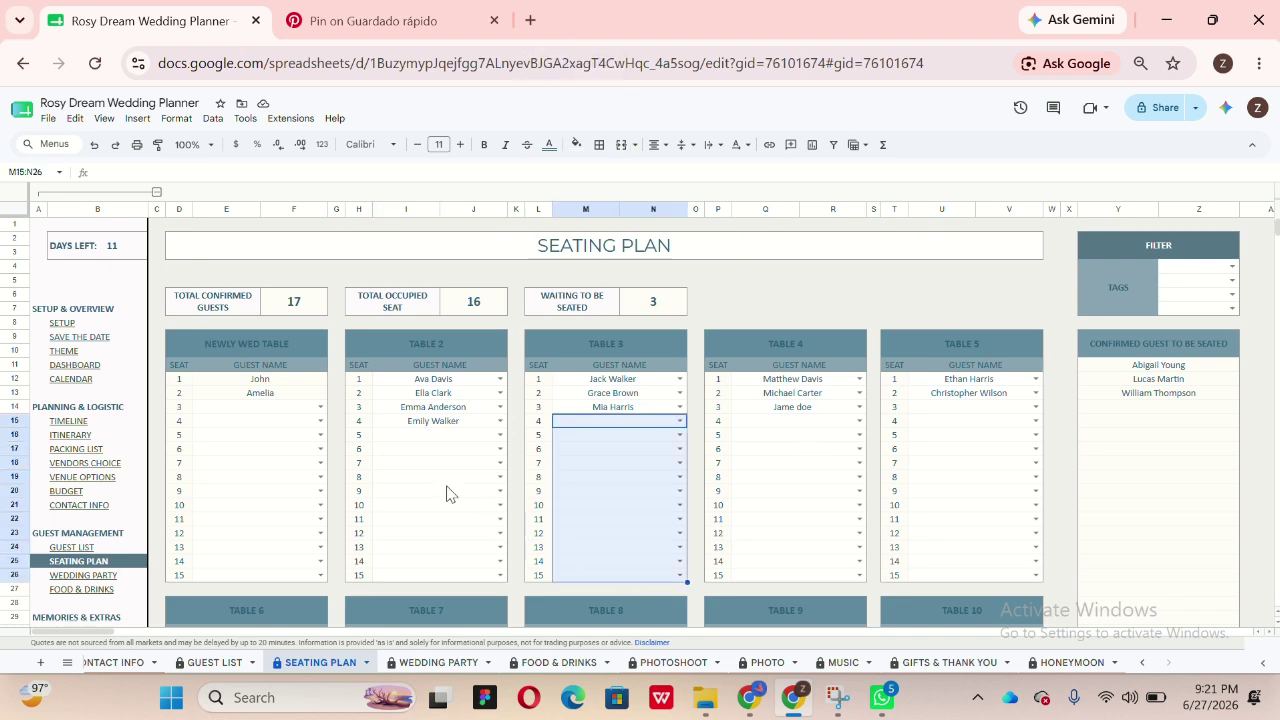
pyautogui.click(252, 305)
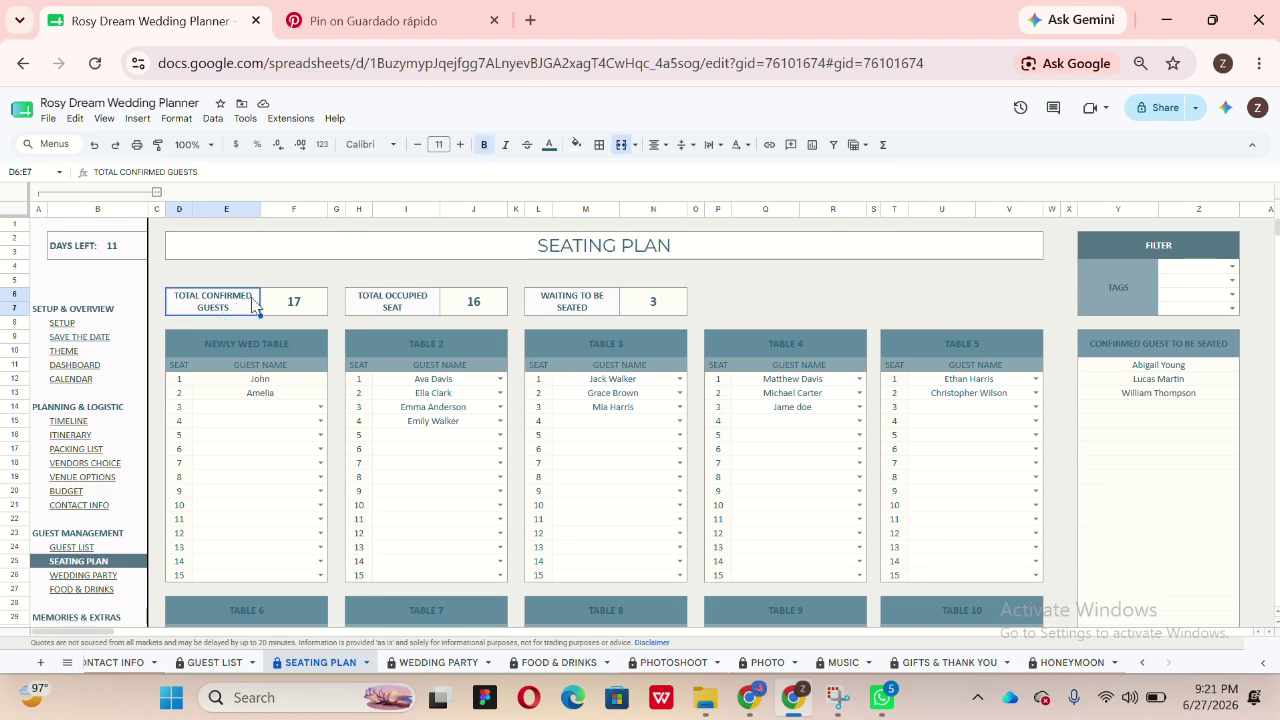
pyautogui.click(405, 306)
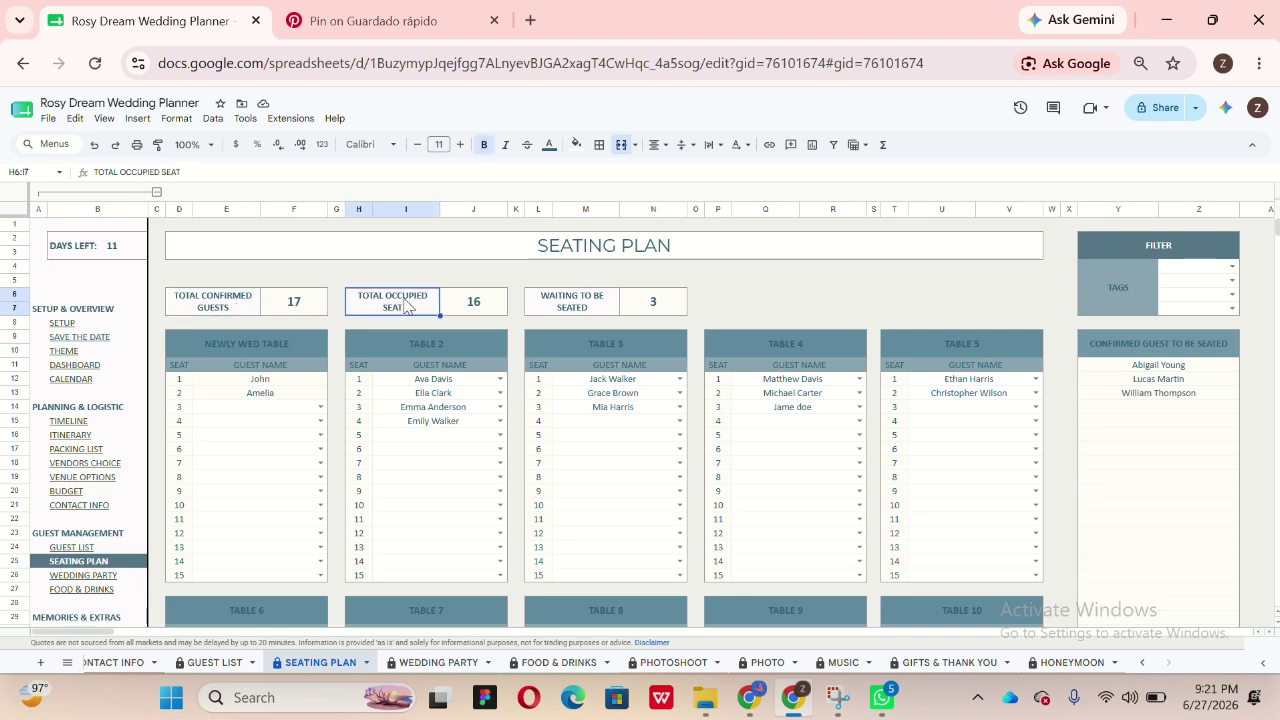
pyautogui.click(577, 313)
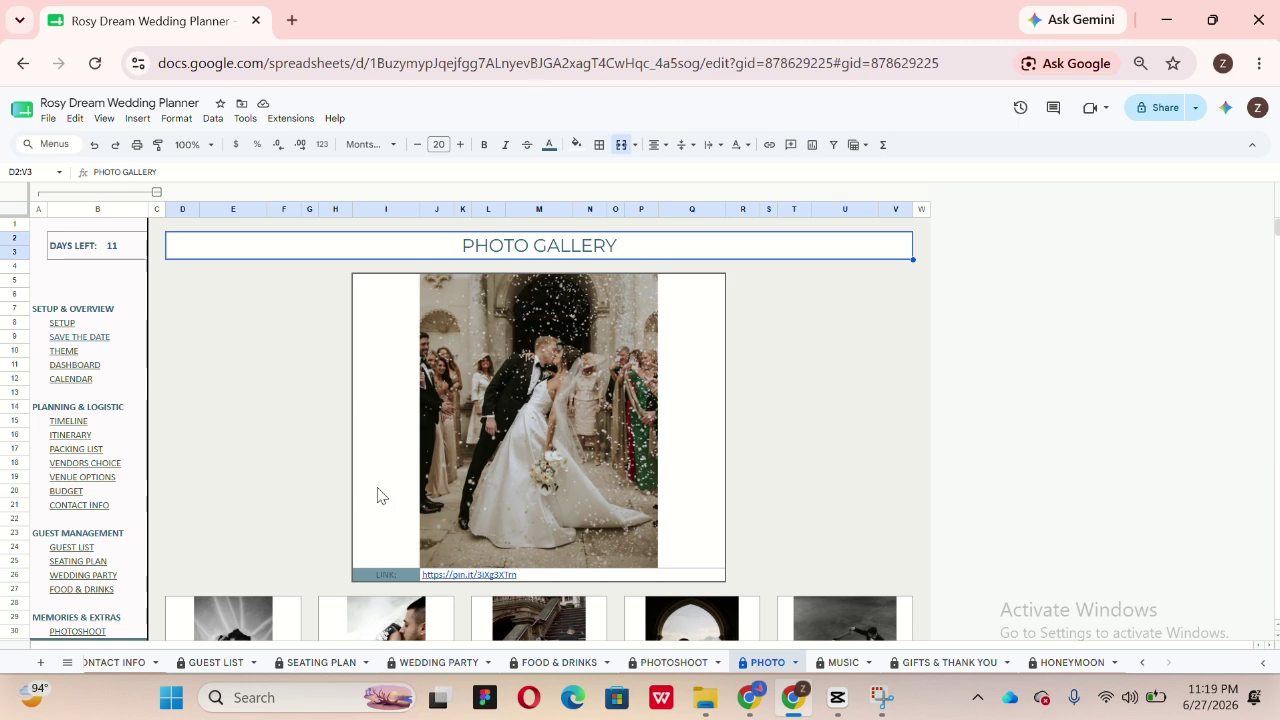
# Step: Examine the Photo Gallery sheet's main photo and the row of smaller photos, and select the main photo's link
pyautogui.scroll(-3, 377, 495)
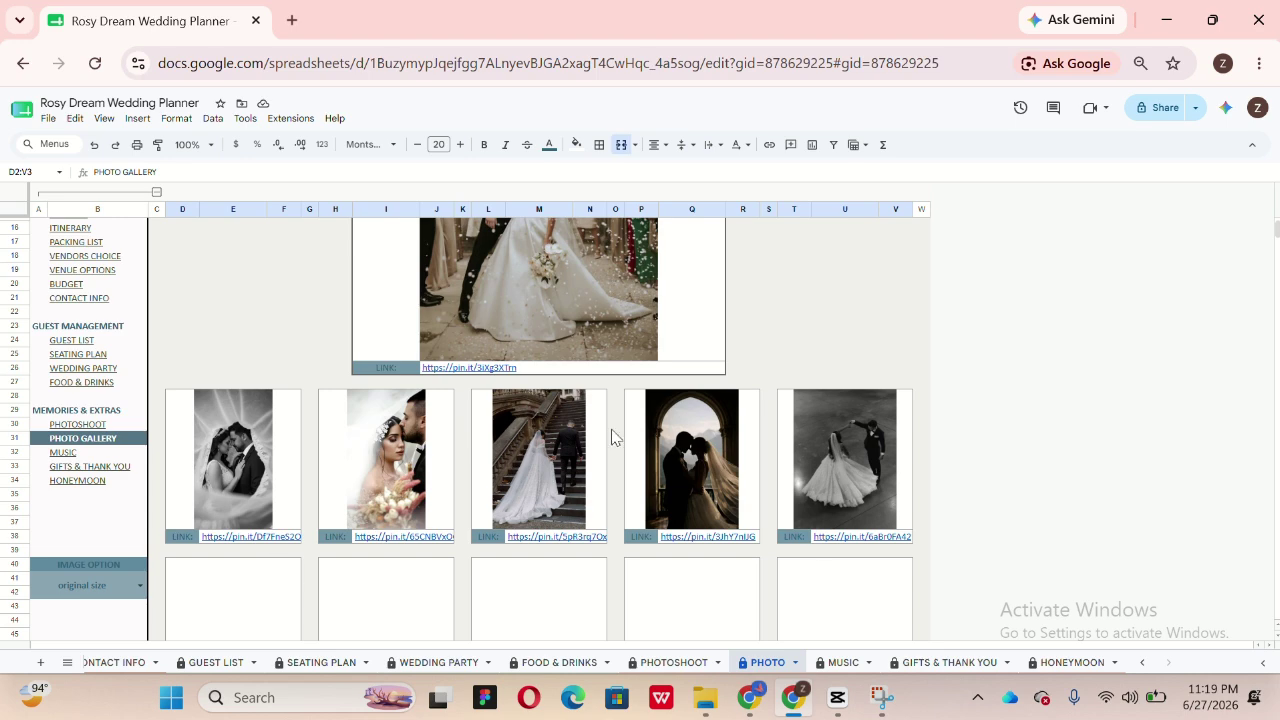
pyautogui.scroll(5, 363, 470)
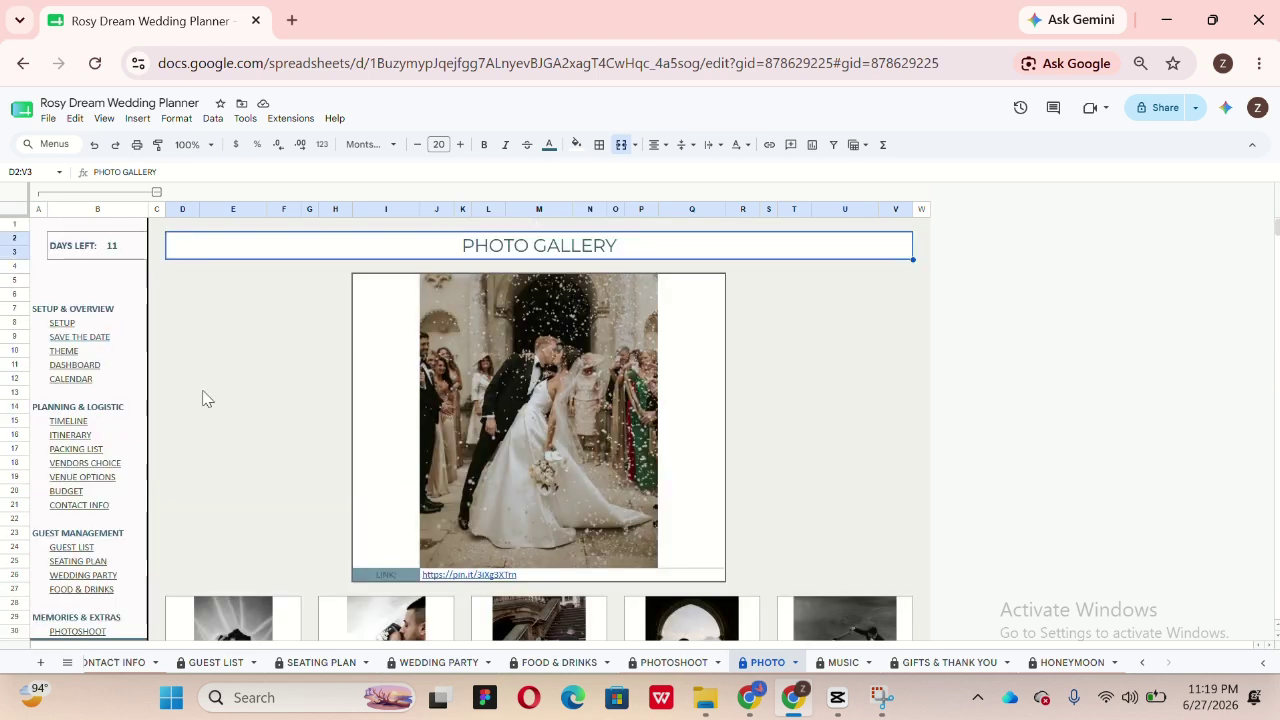
pyautogui.scroll(-4, 251, 471)
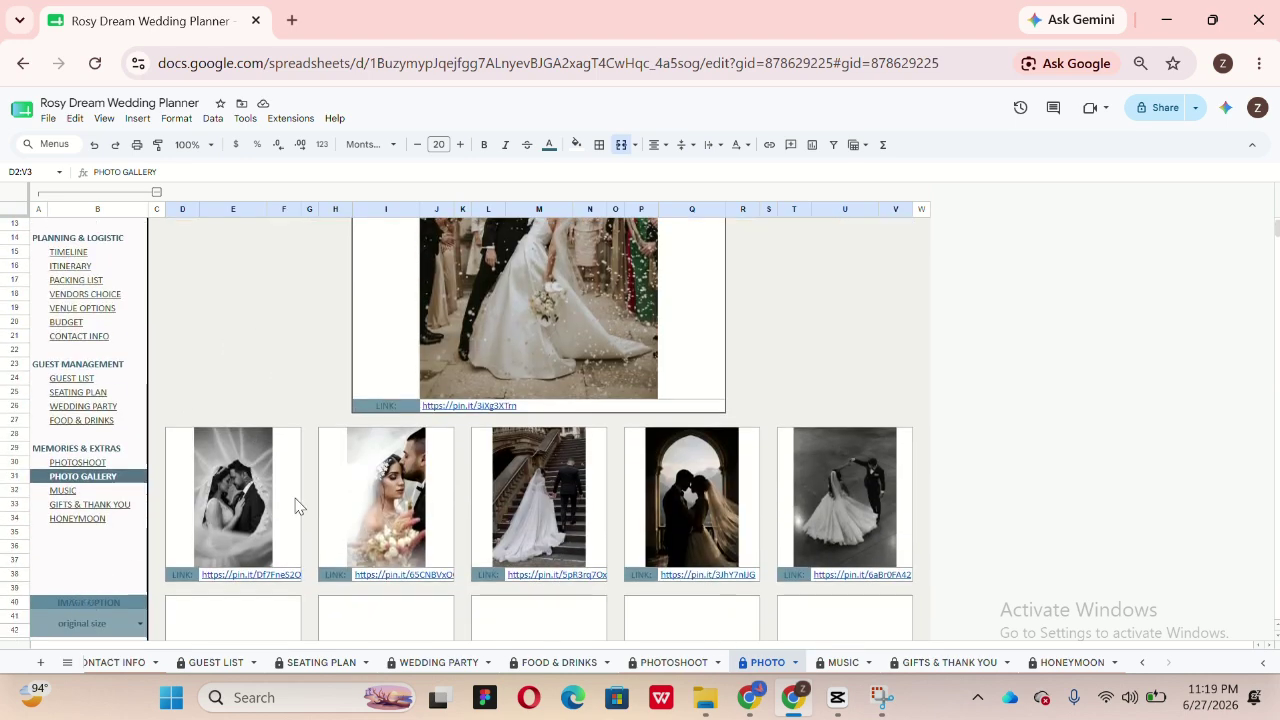
pyautogui.click(541, 410)
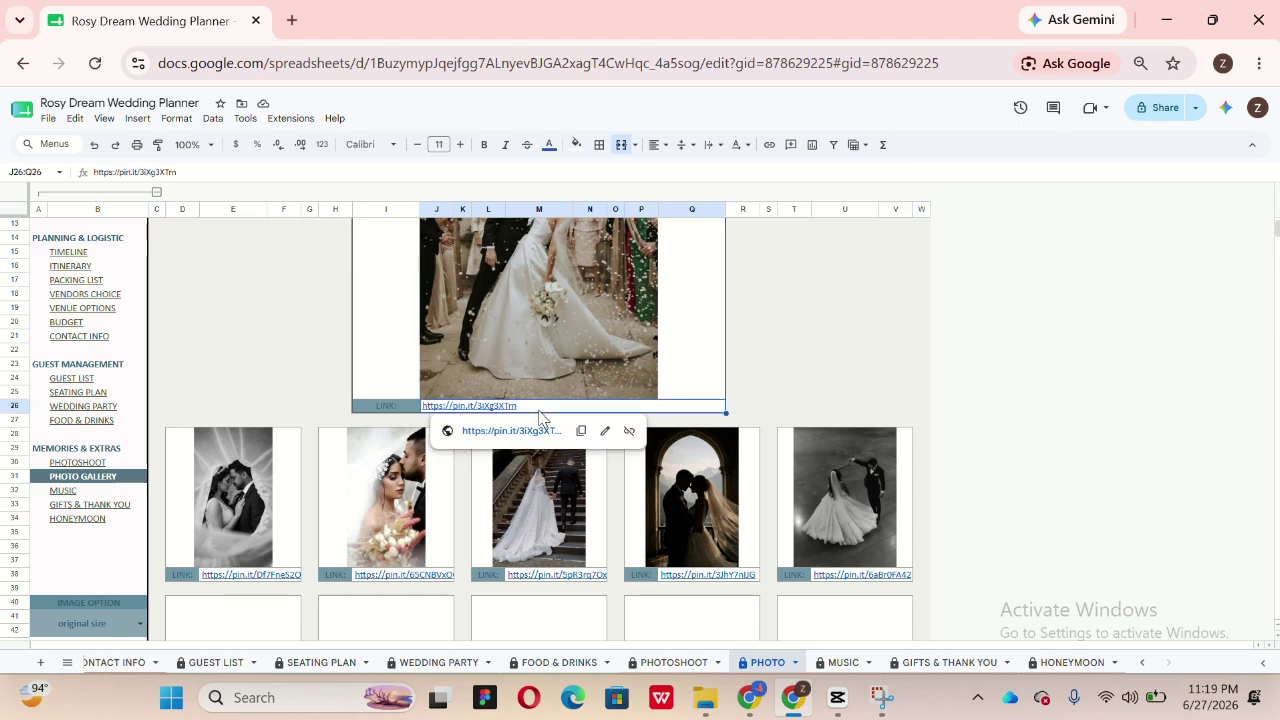
# Step: Review the gallery's main and smaller photos, and choose "original size" as the image option
pyautogui.scroll(3, 340, 360)
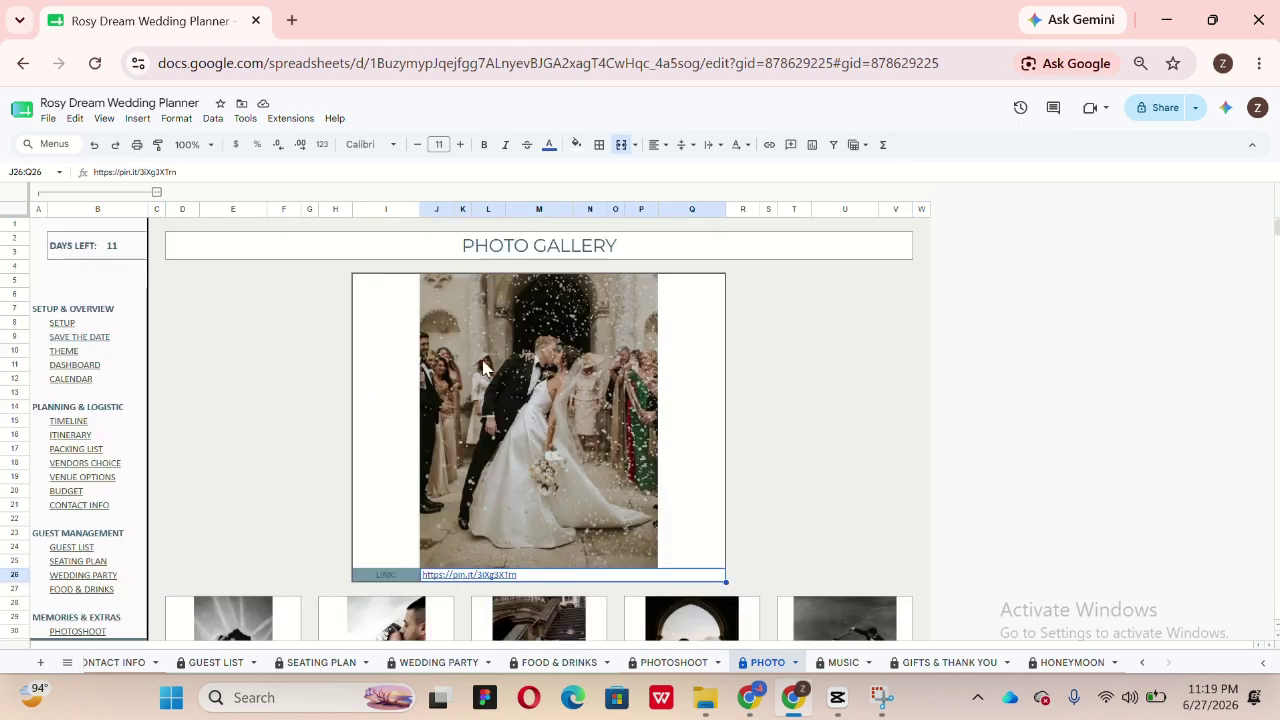
pyautogui.scroll(-5, 477, 402)
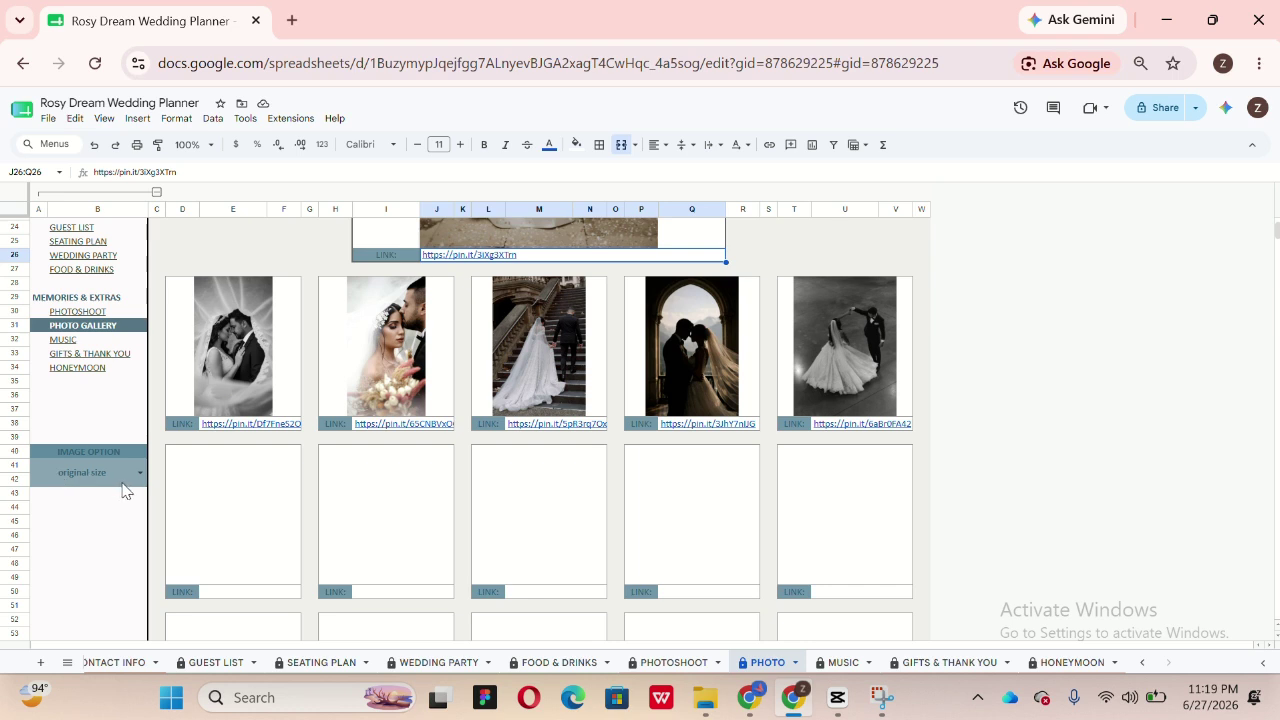
pyautogui.click(258, 366)
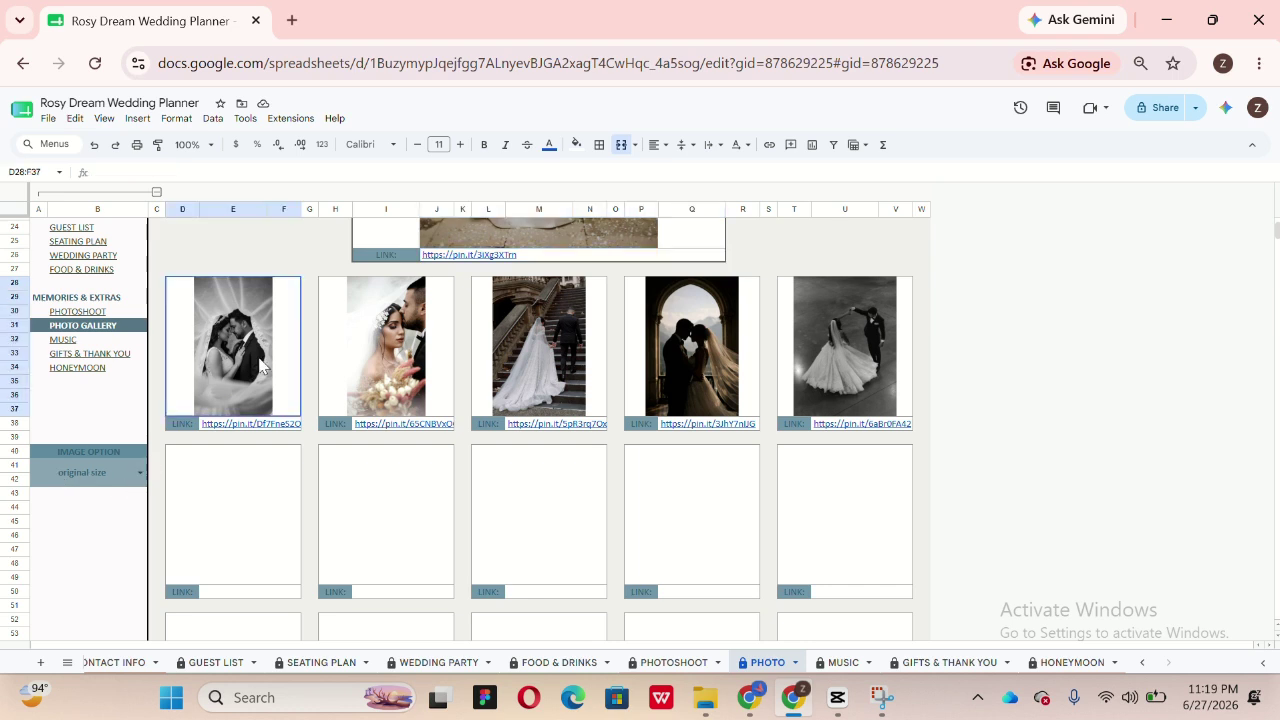
pyautogui.click(138, 476)
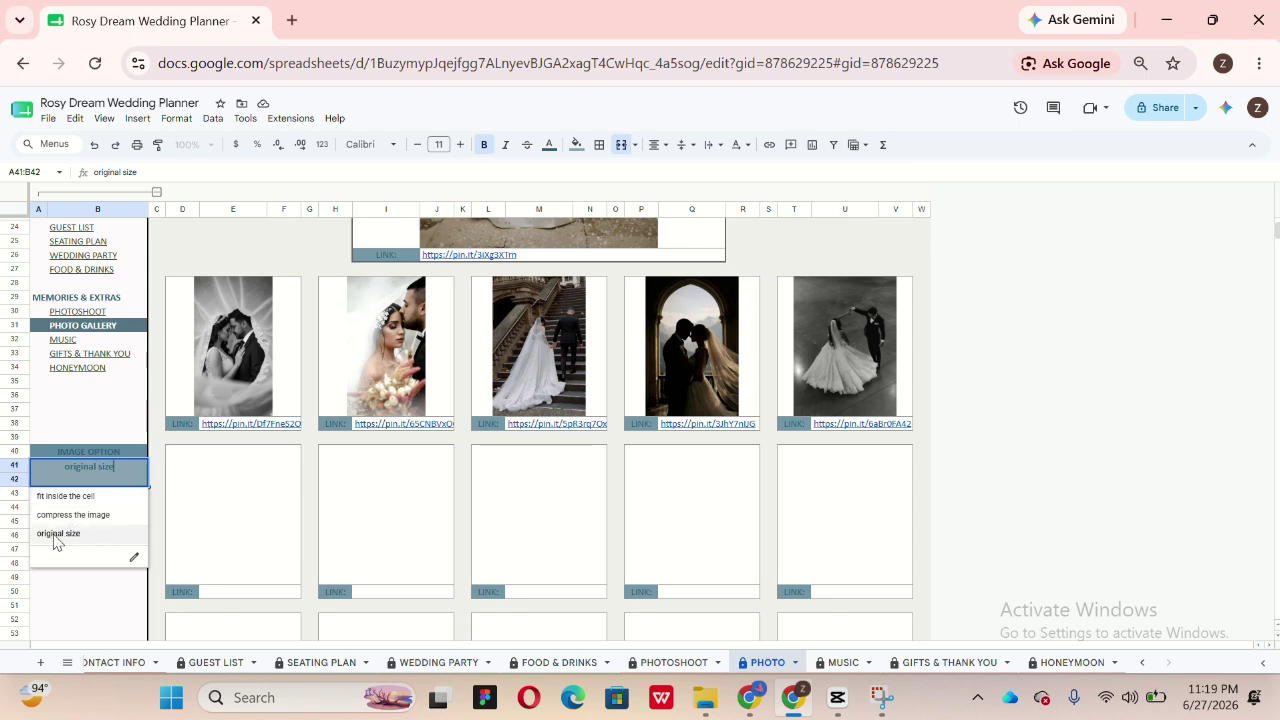
pyautogui.click(55, 537)
pyautogui.scroll(5, 250, 385)
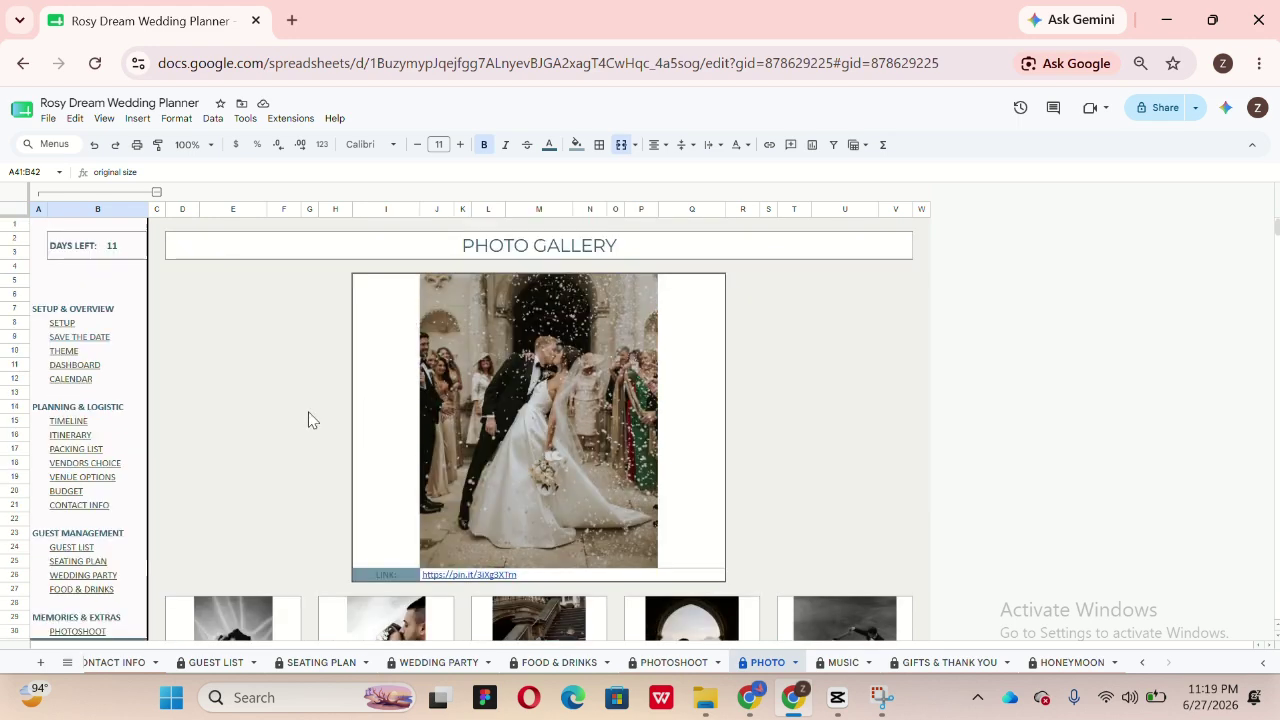
# Step: Open the dialog for inserting an image in the cell on the main photo frame, and close it
pyautogui.click(400, 410)
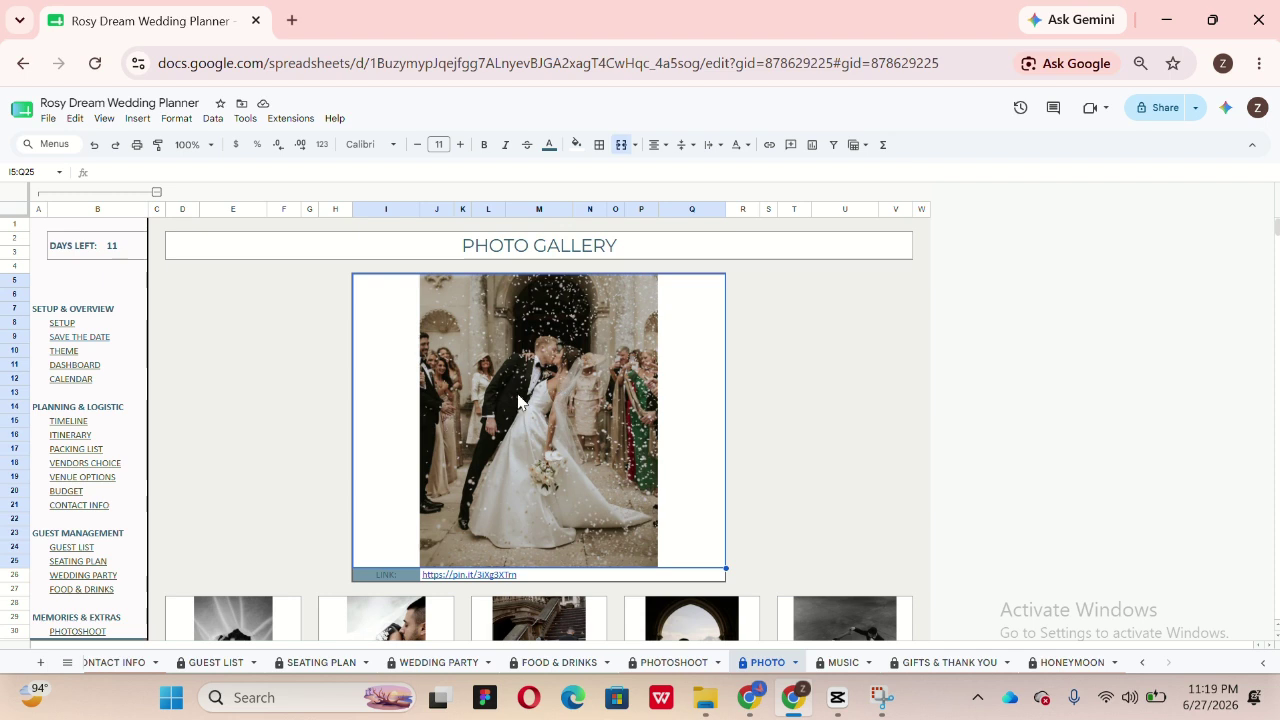
pyautogui.click(144, 119)
pyautogui.moveTo(257, 317)
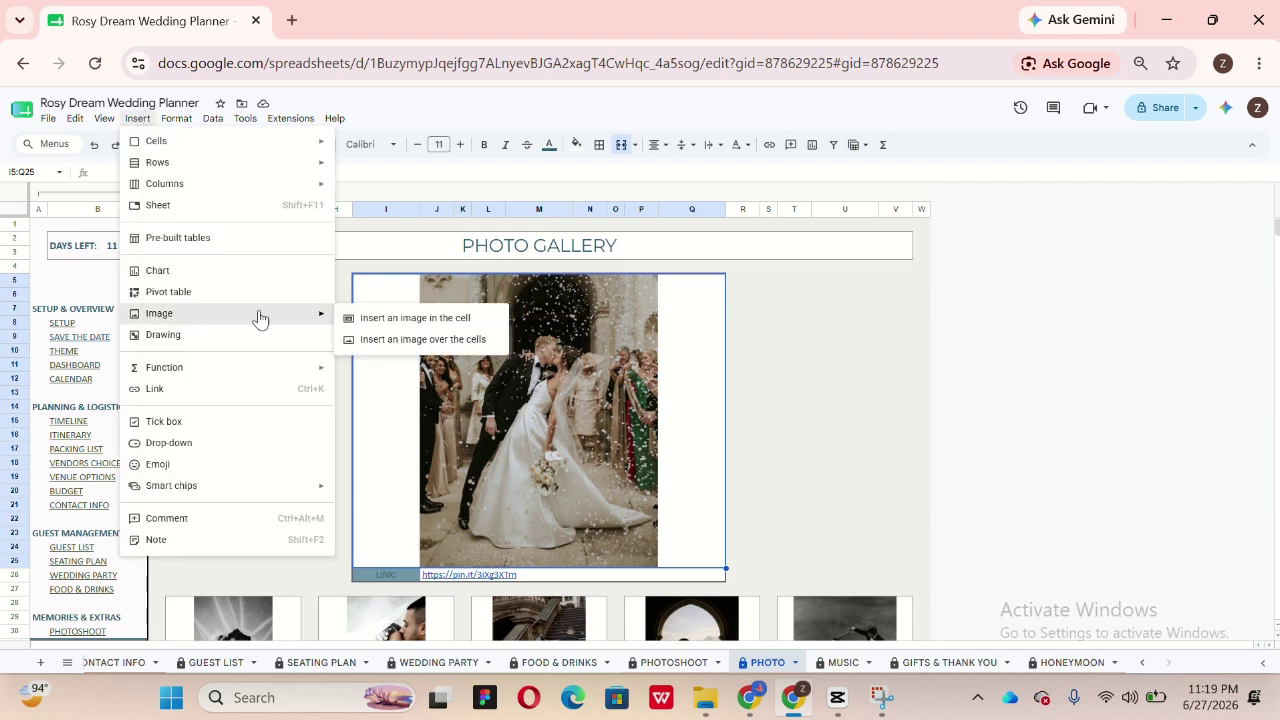
pyautogui.click(383, 320)
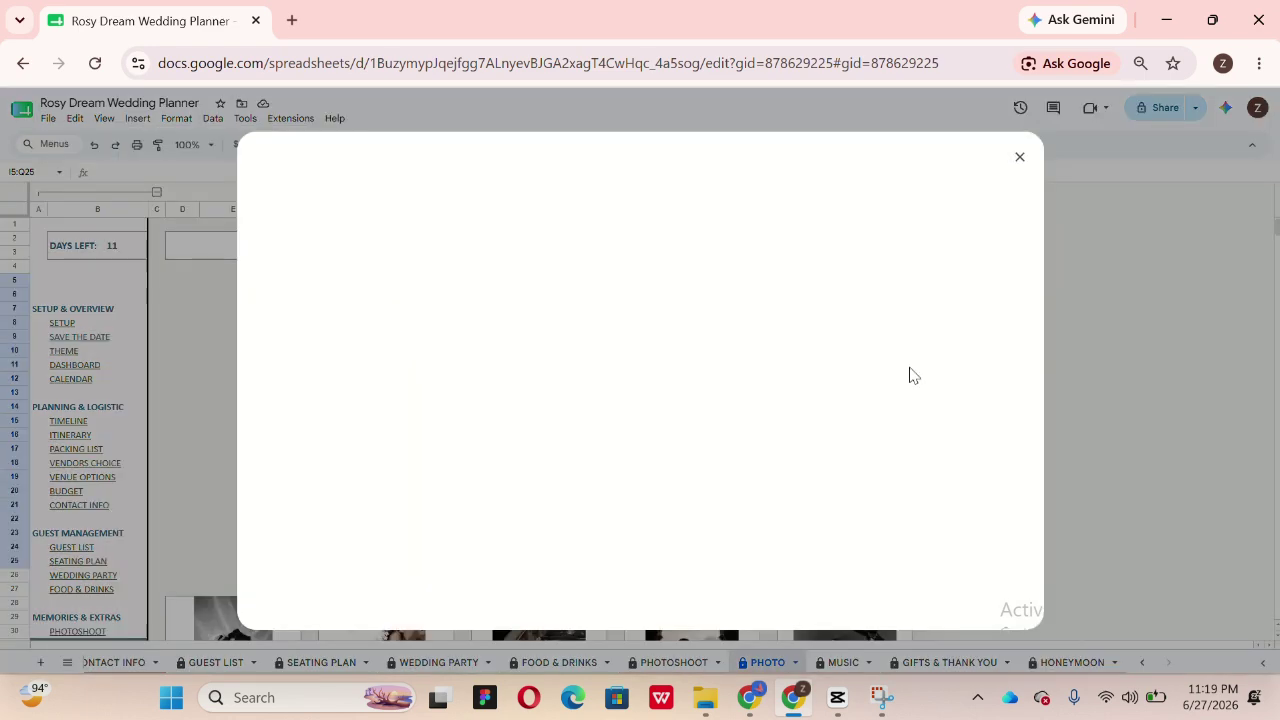
pyautogui.click(1018, 156)
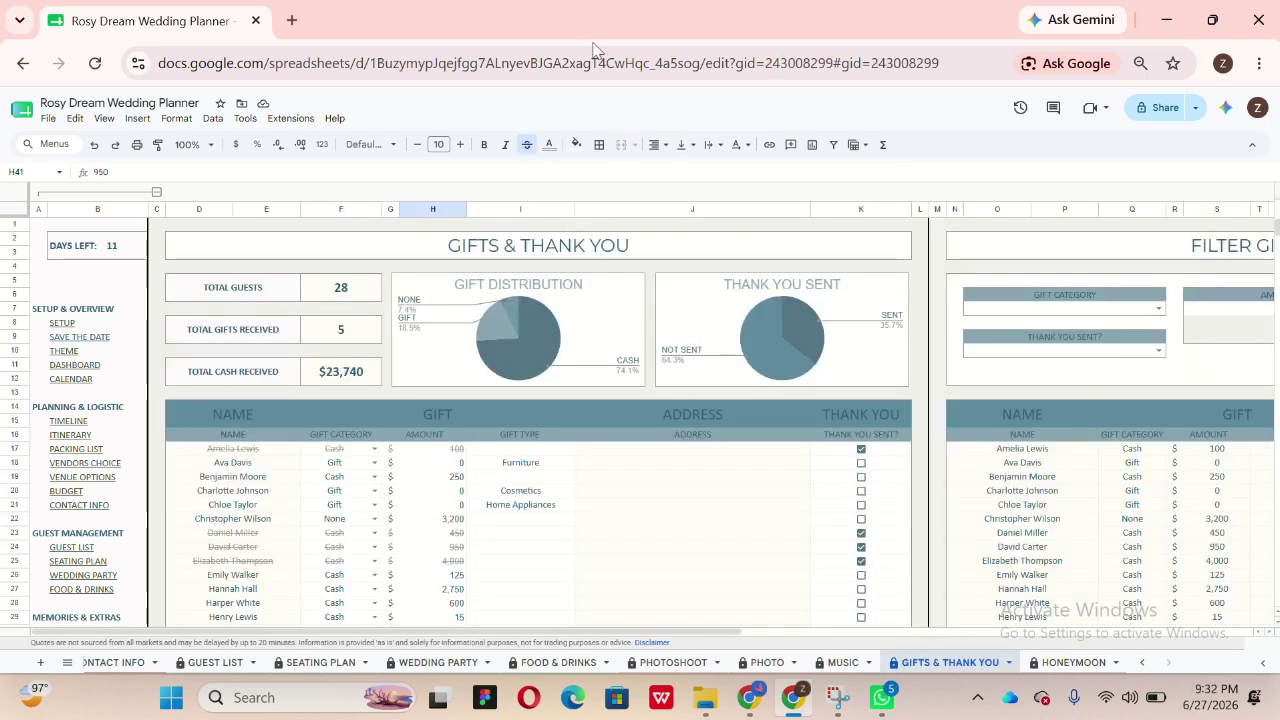
# Step: Examine the Gifts & Thank You sheet's title, table headers and the guest names in the NAME column
pyautogui.click(640, 249)
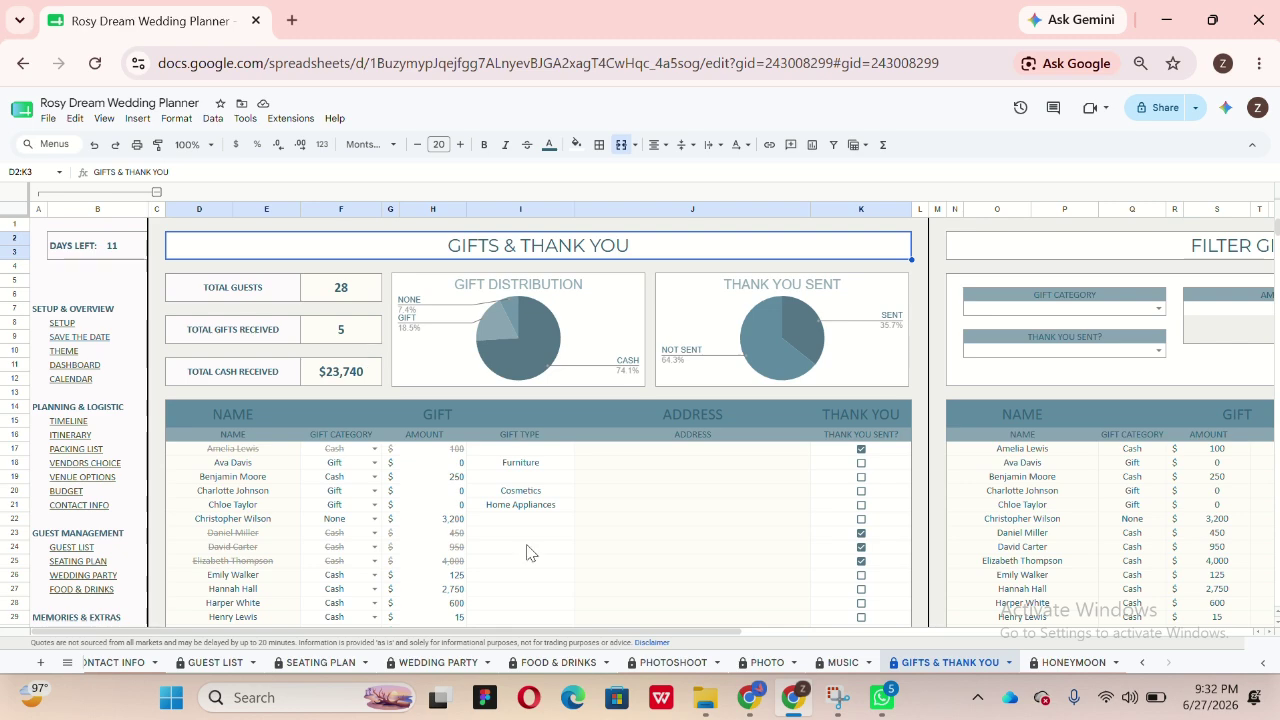
pyautogui.click(271, 412)
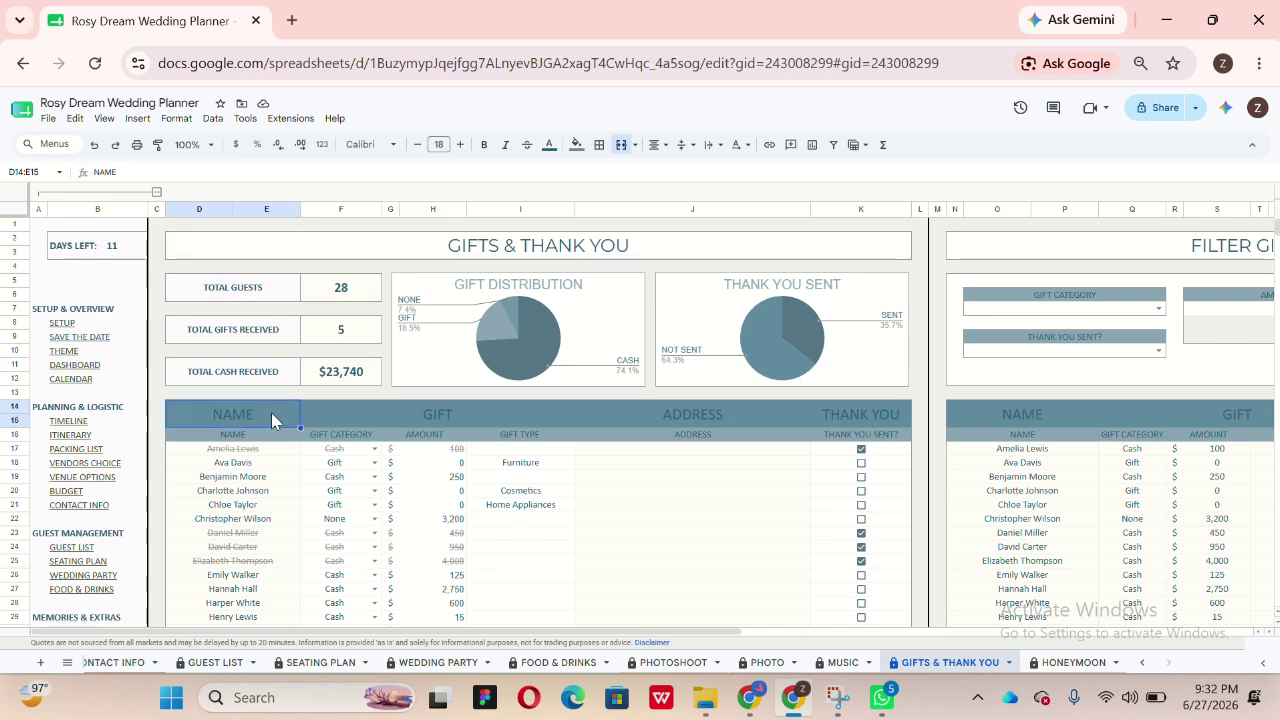
pyautogui.click(258, 438)
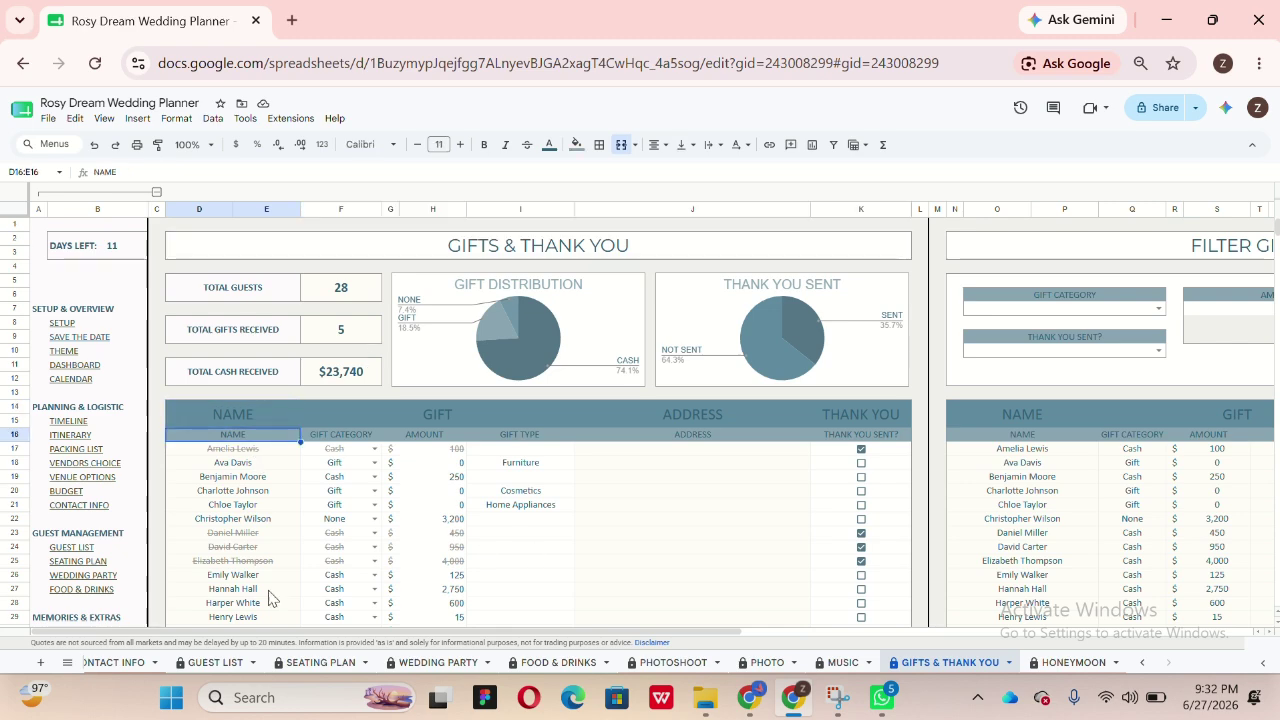
pyautogui.scroll(-5, 270, 597)
pyautogui.scroll(5, 268, 597)
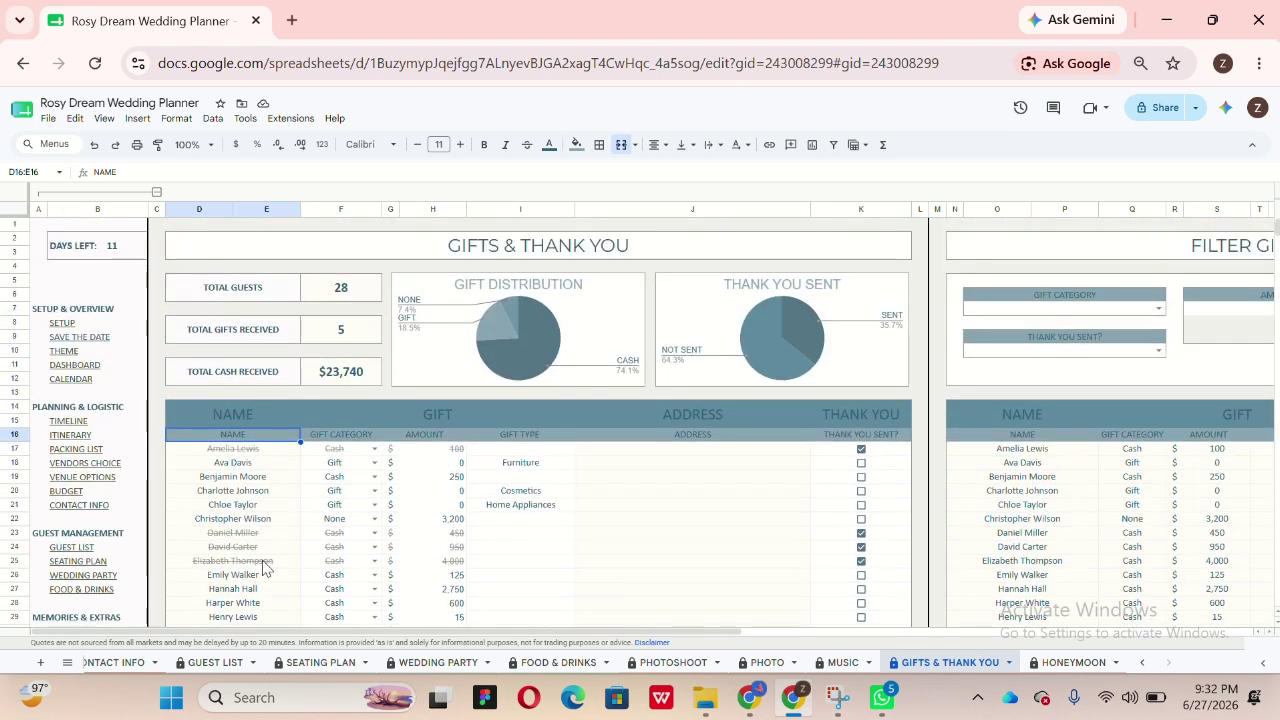
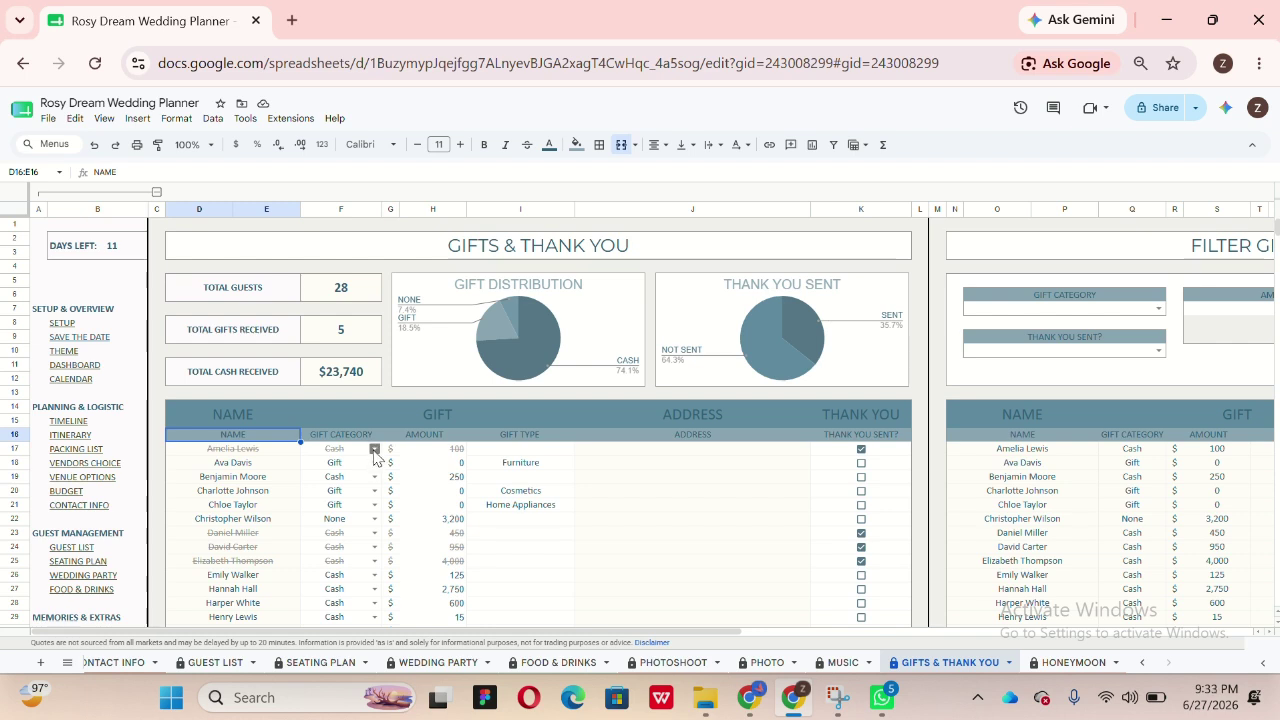
# Step: Choose Cash as the first guest's gift category, and select that row's amount and gift type cells
pyautogui.click(374, 450)
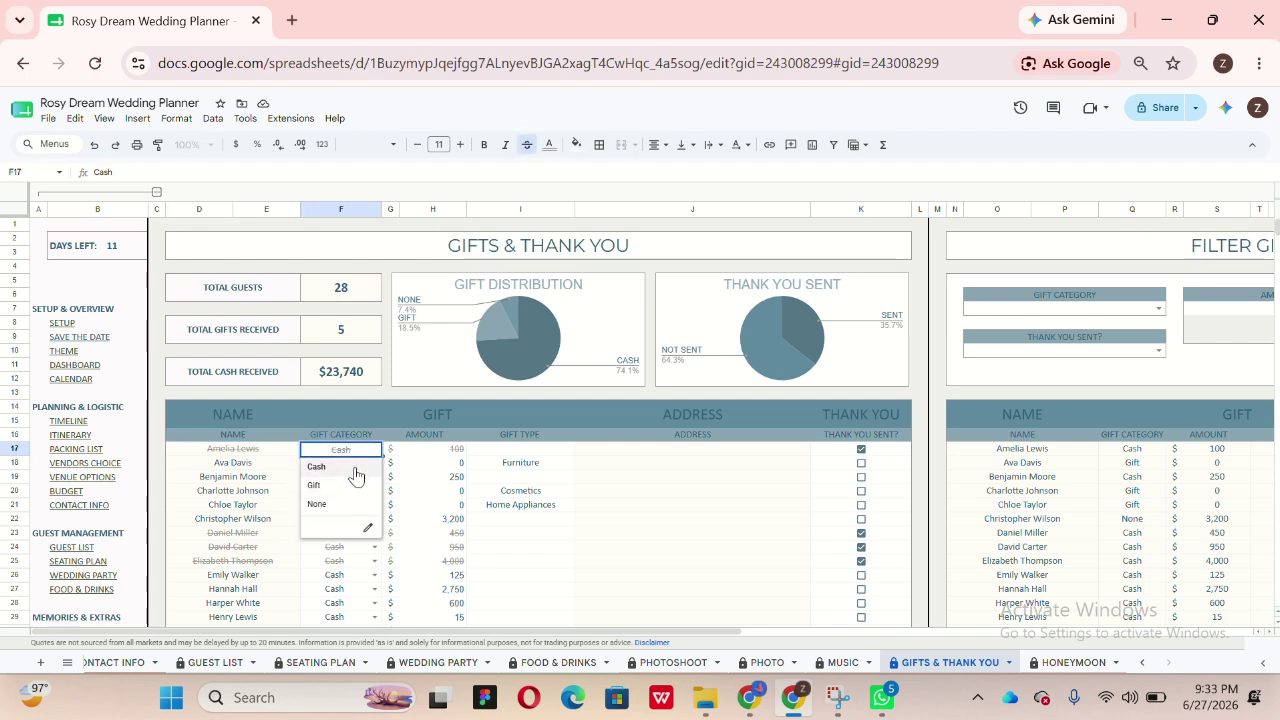
pyautogui.click(358, 470)
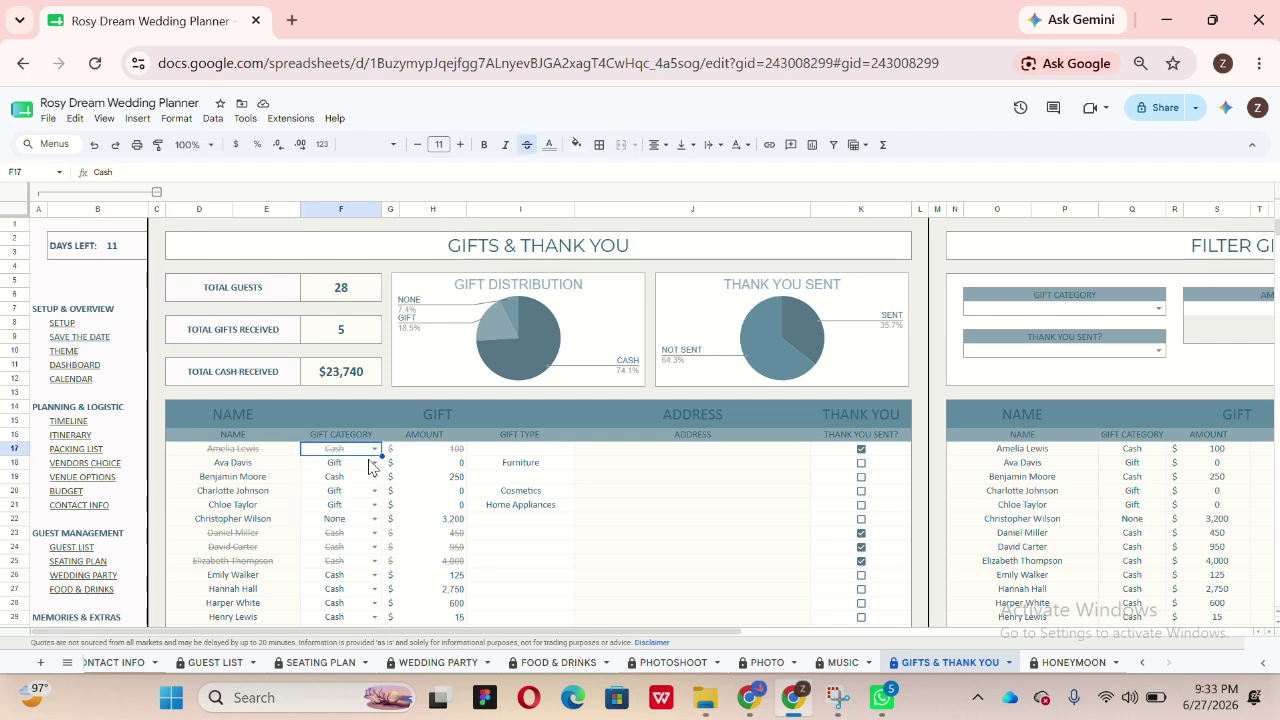
pyautogui.click(458, 452)
pyautogui.click(532, 454)
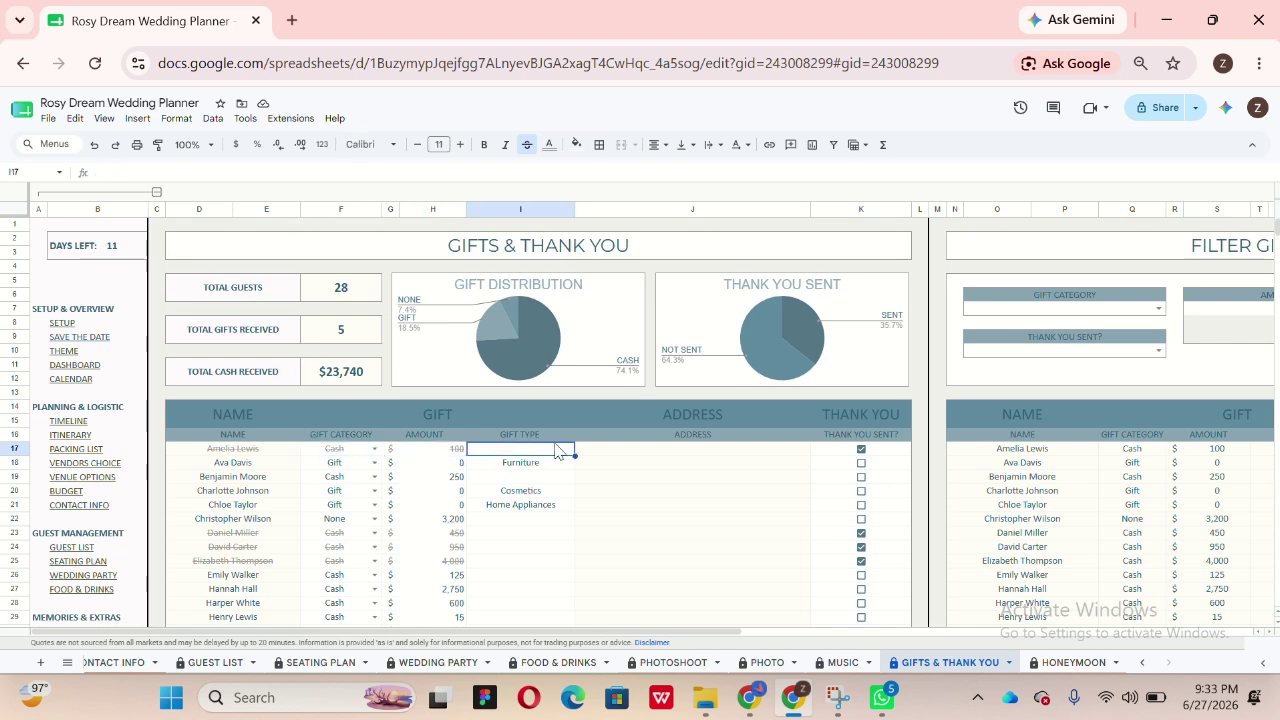
# Step: Examine the ADDRESS column of the gift table, selecting the first guest's address and the filled-in address in row 36
pyautogui.click(700, 456)
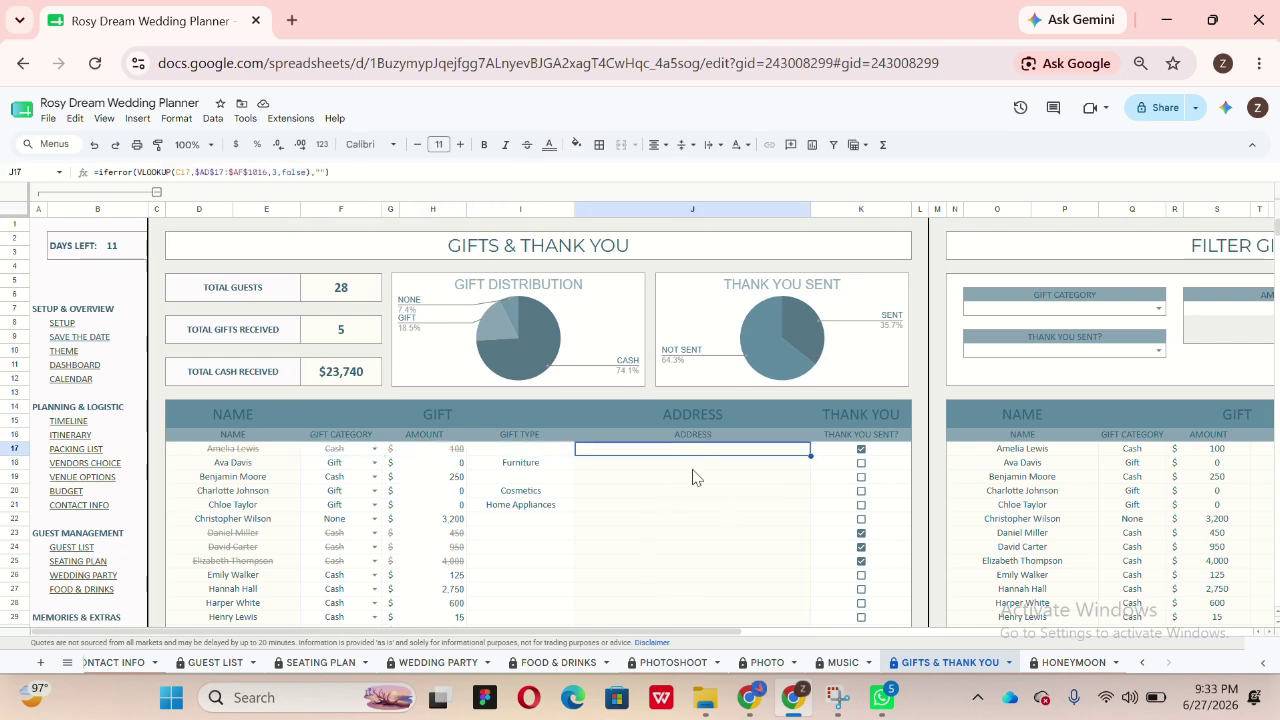
pyautogui.scroll(-1, 714, 555)
pyautogui.scroll(-5, 714, 555)
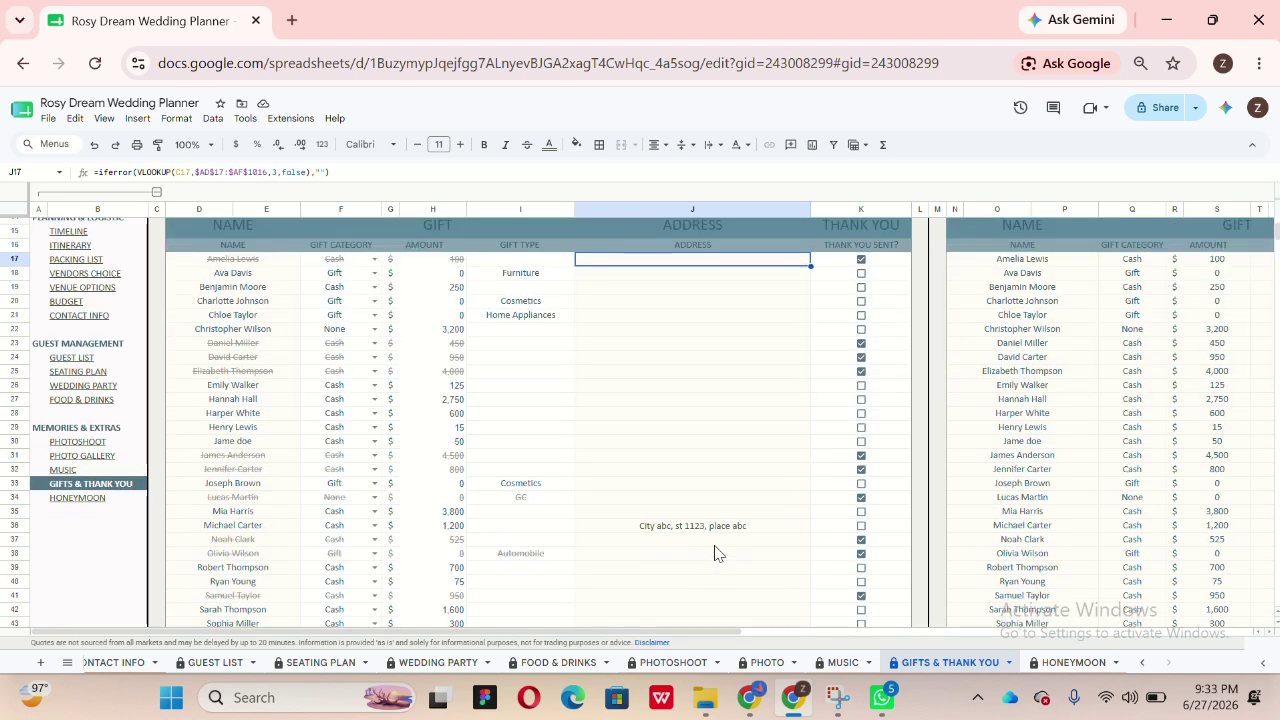
pyautogui.click(731, 535)
pyautogui.scroll(5, 731, 535)
pyautogui.click(750, 451)
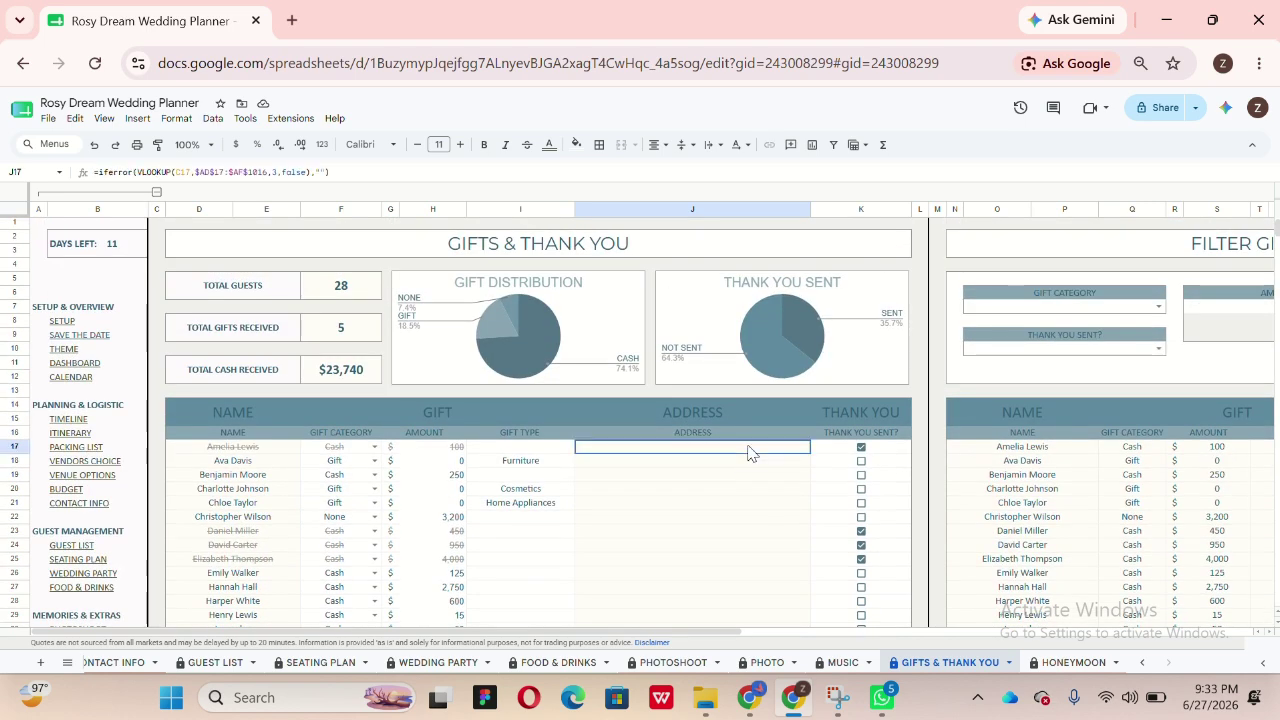
pyautogui.hscroll(2, 751, 451)
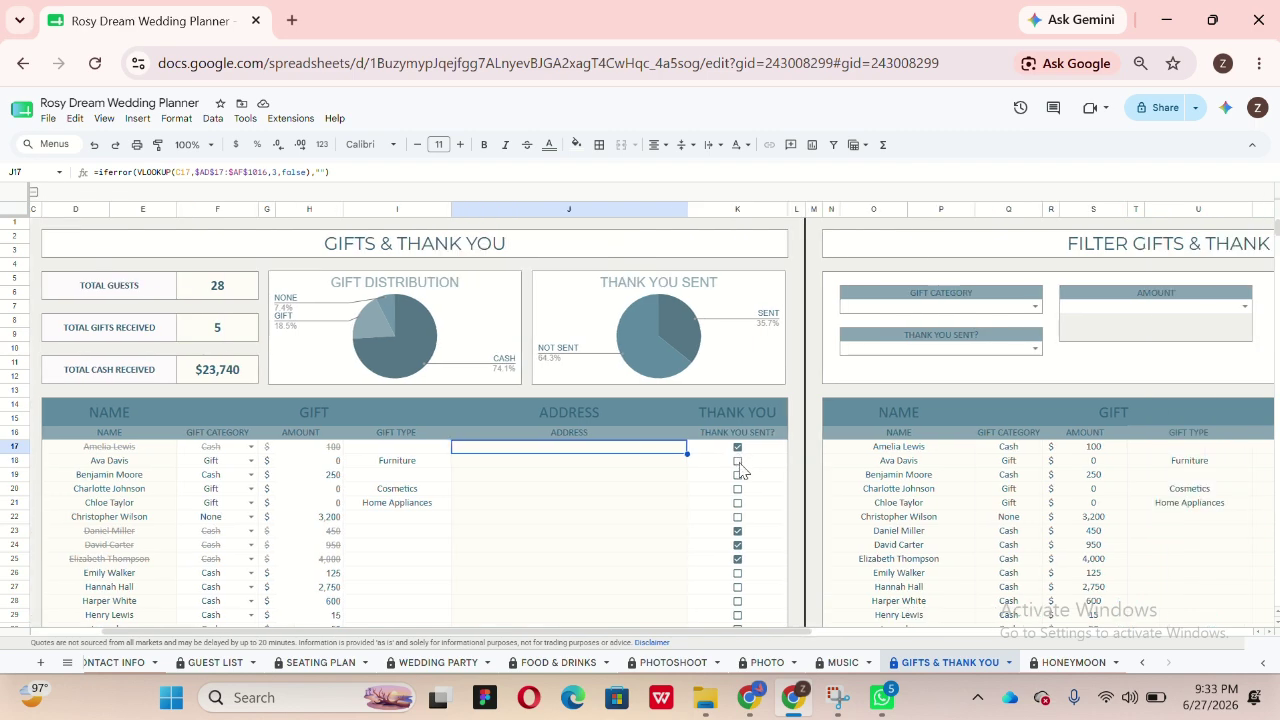
# Step: Mark the thank you as sent for the four guests in rows 18 to 21
pyautogui.scroll(-3, 740, 470)
pyautogui.scroll(2, 740, 470)
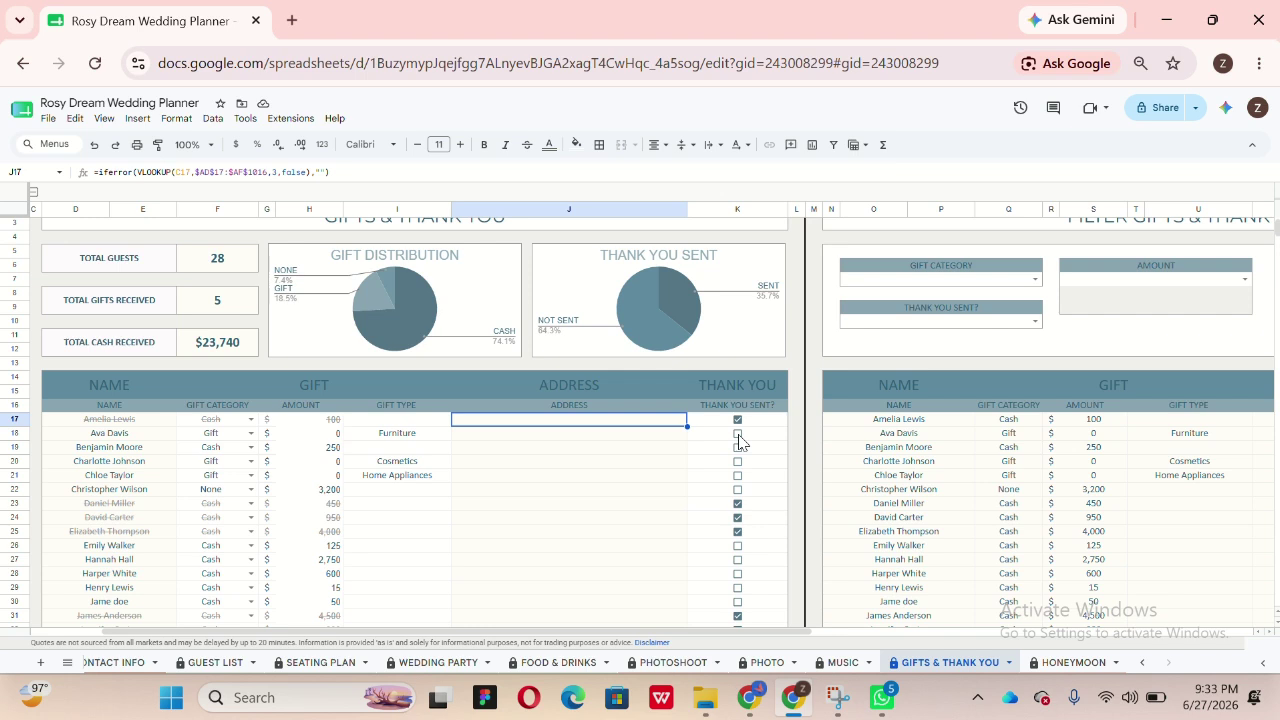
pyautogui.click(738, 434)
pyautogui.click(739, 447)
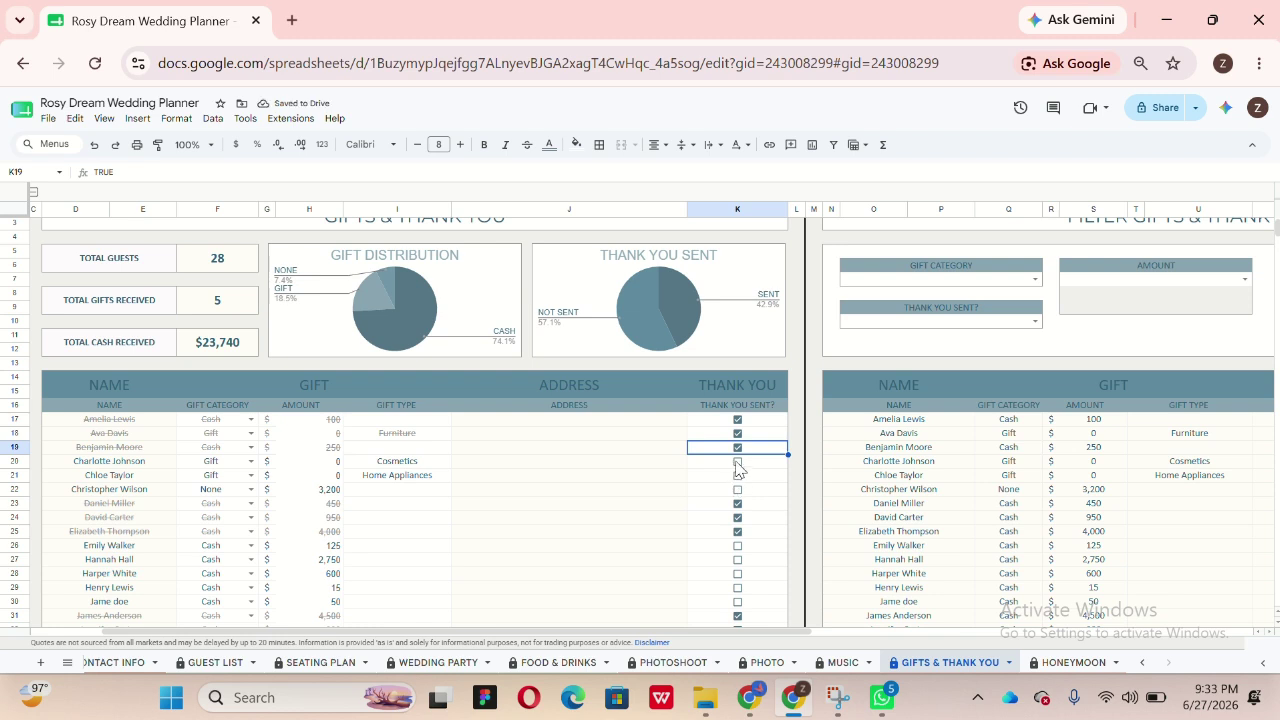
pyautogui.click(738, 461)
pyautogui.click(740, 475)
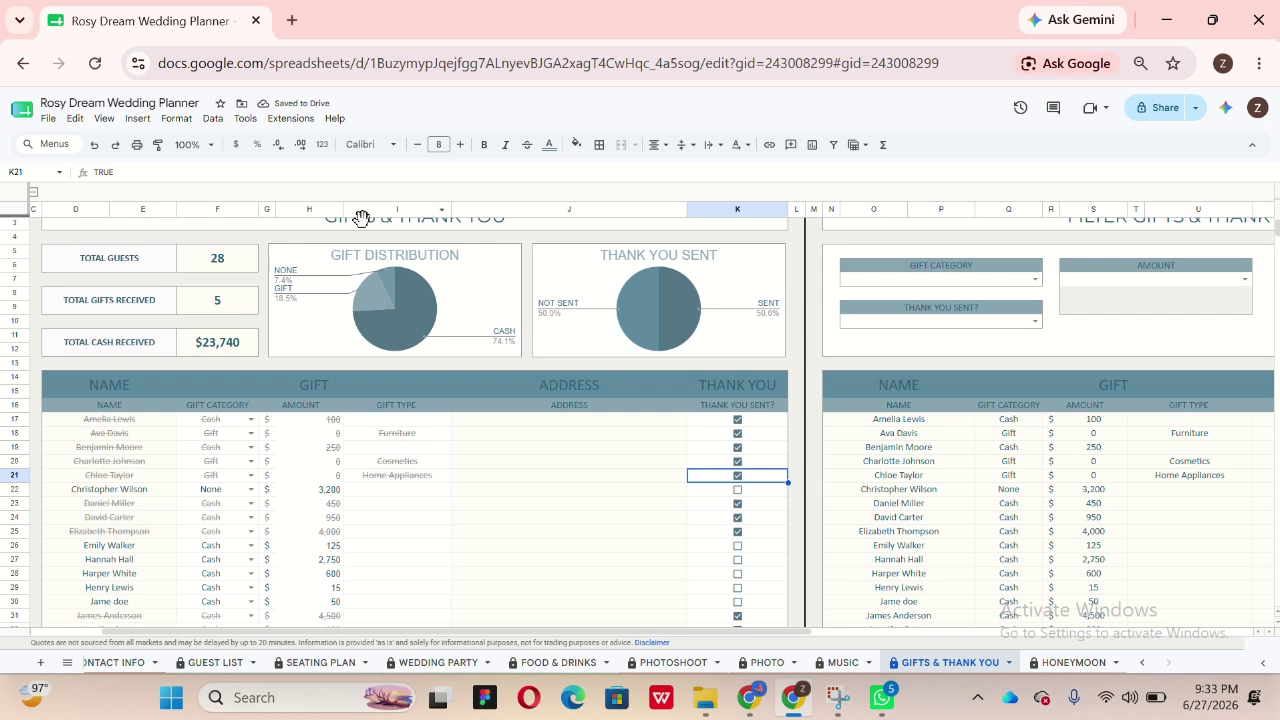
# Step: Select the Thank You Sent chart, tick and untick the thank-you box in row 26, and untick rows 25 and 24
pyautogui.click(462, 294)
pyautogui.click(600, 300)
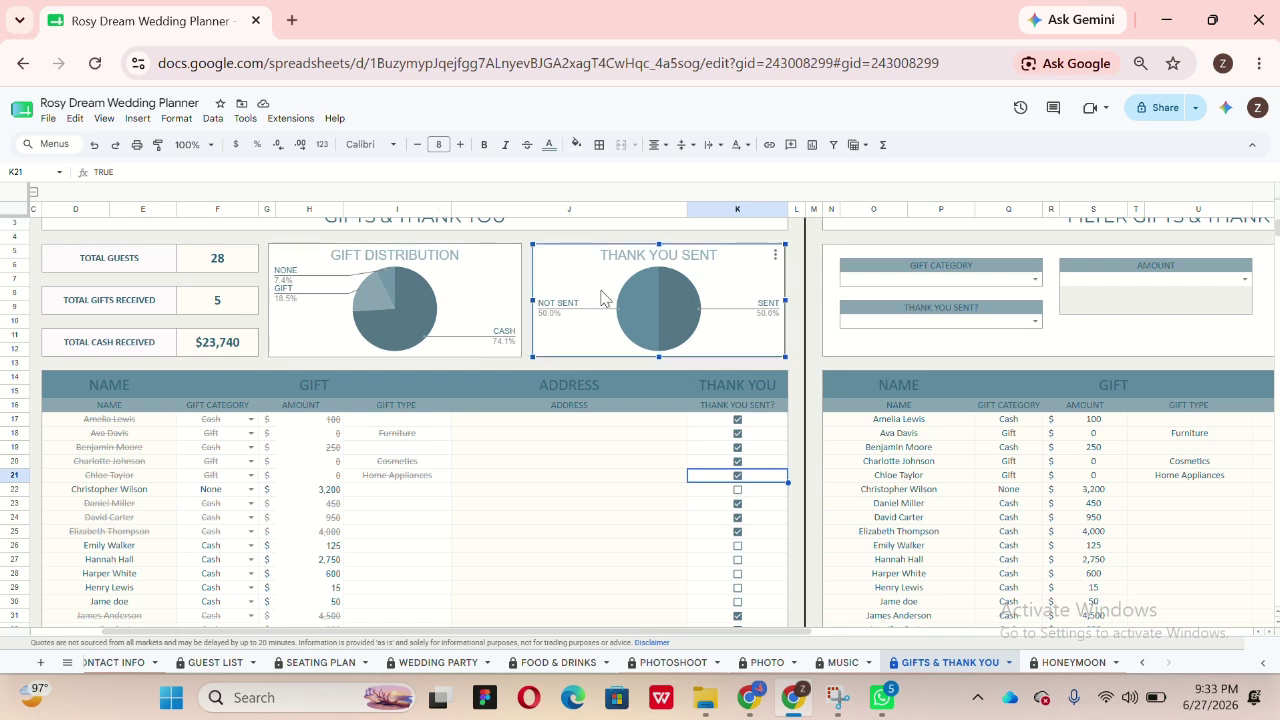
pyautogui.click(738, 546)
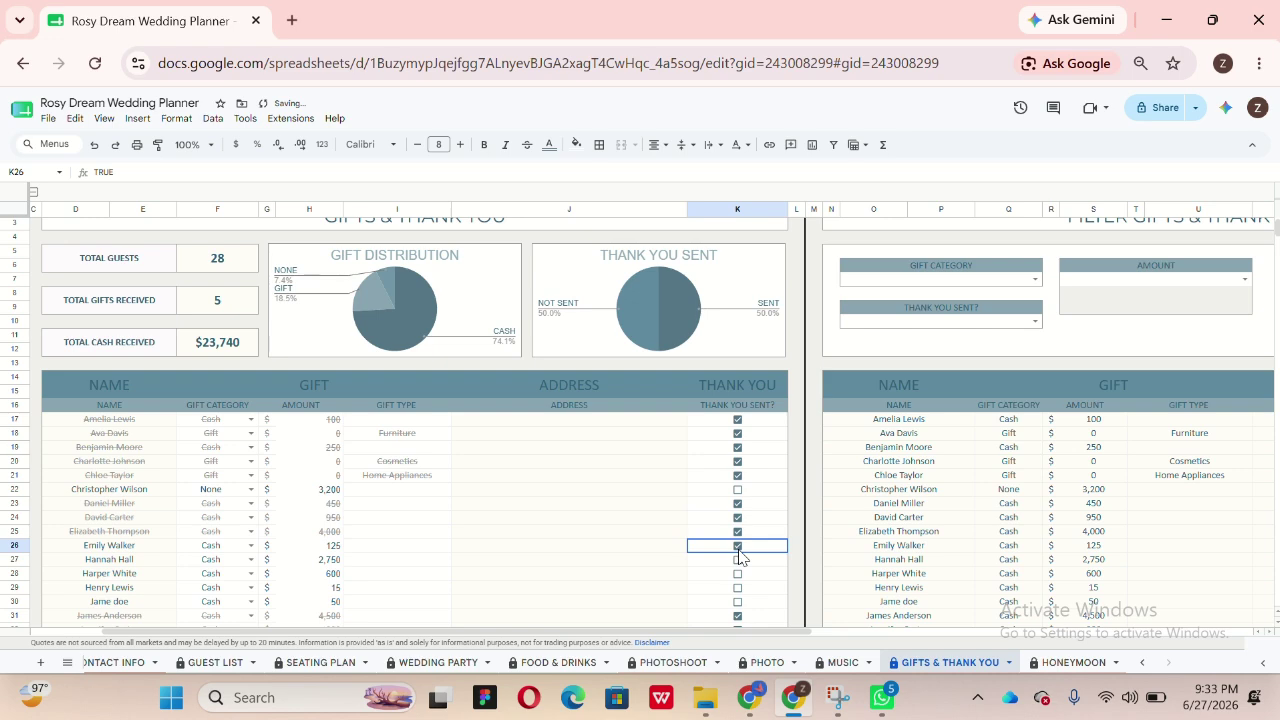
pyautogui.click(739, 549)
pyautogui.click(738, 531)
pyautogui.click(738, 517)
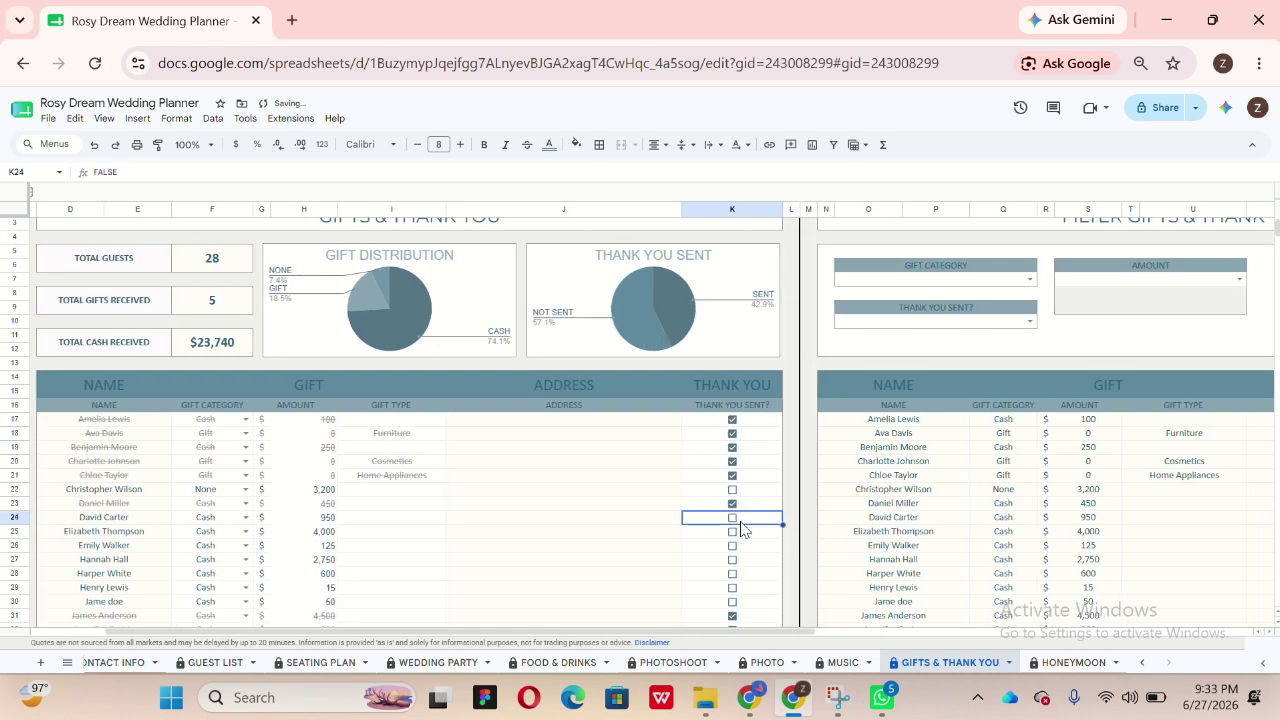
# Step: Filter the Filter Gifts & Thank You table by gift category Cash and by thank you sent ✅
pyautogui.hscroll(3, 735, 505)
pyautogui.hscroll(2, 754, 303)
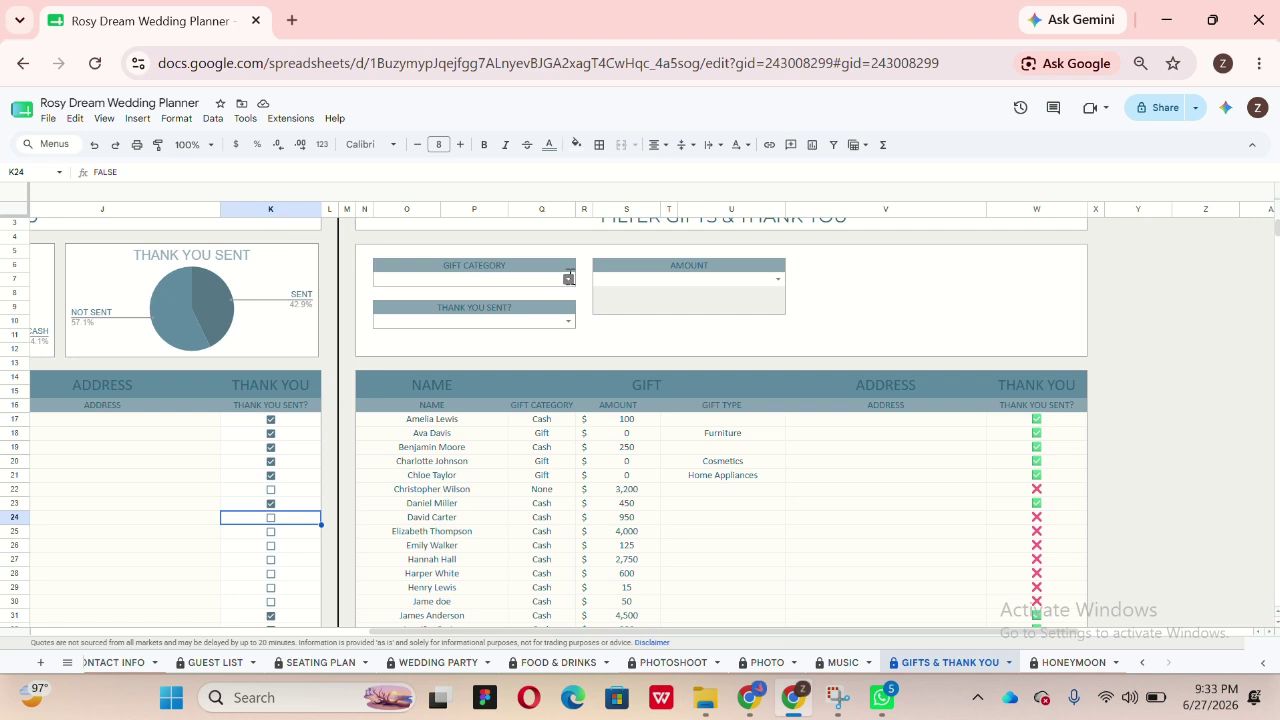
pyautogui.click(569, 277)
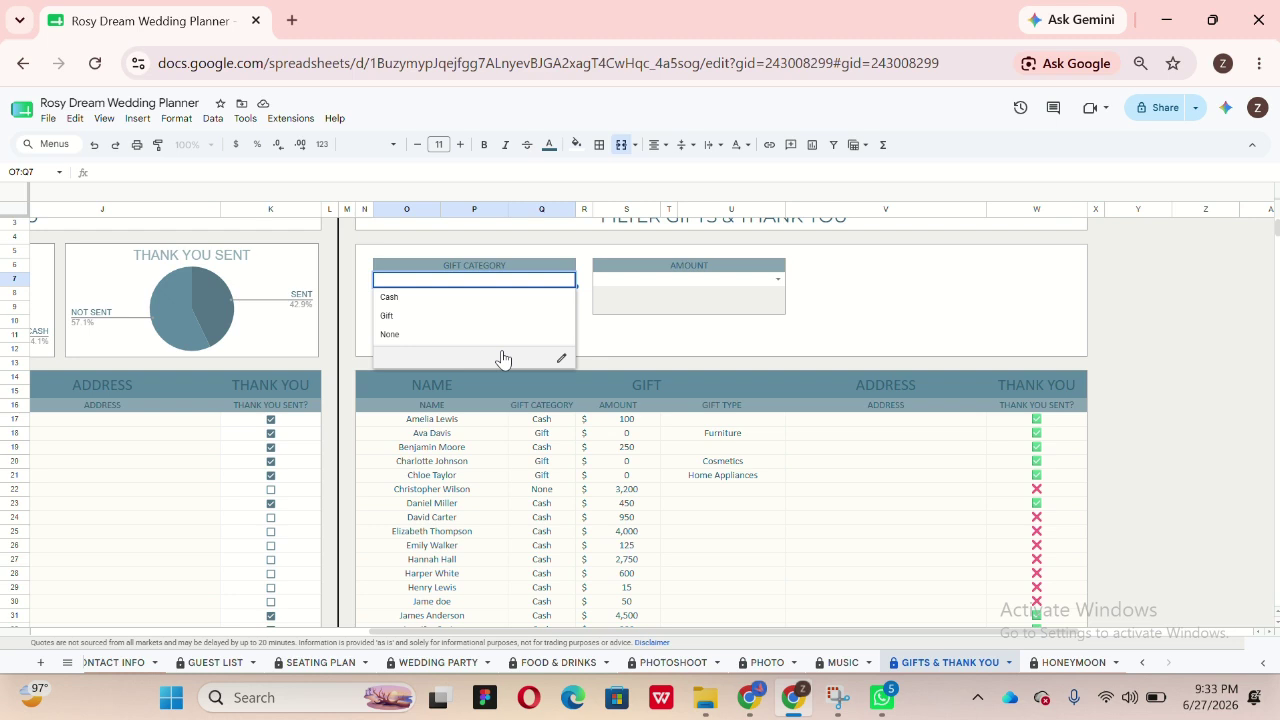
pyautogui.click(519, 303)
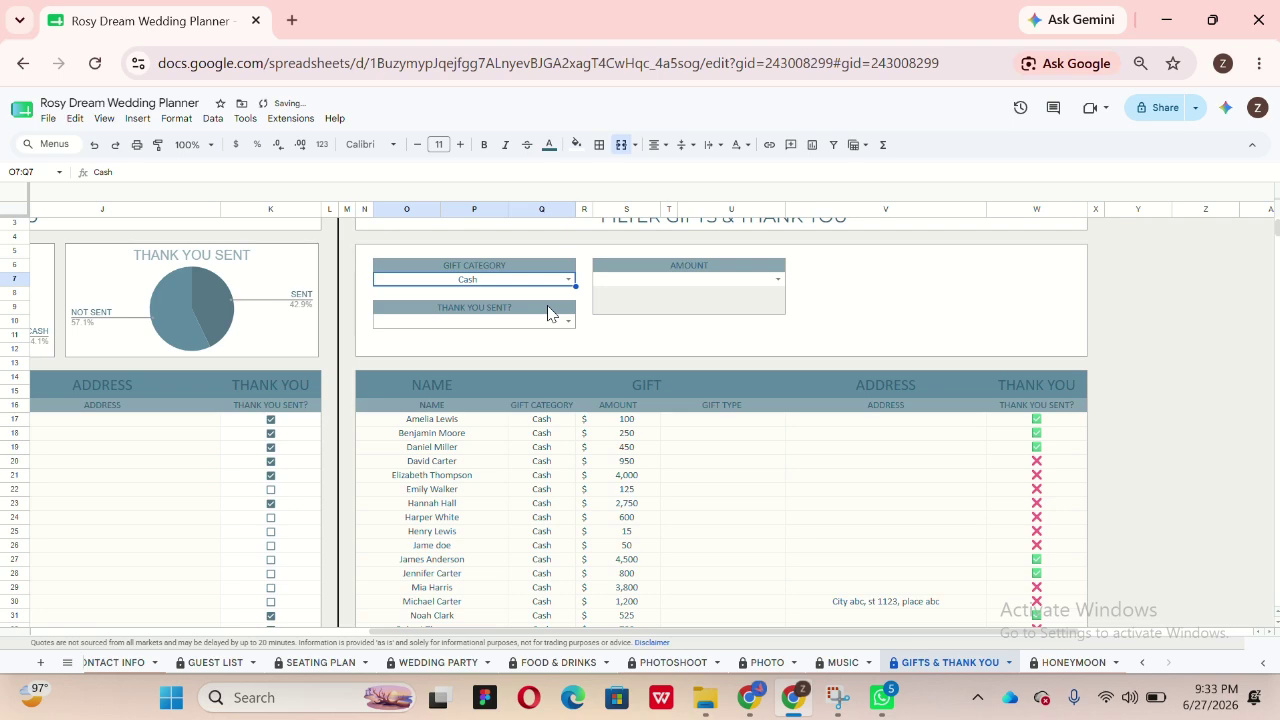
pyautogui.scroll(-5, 731, 532)
pyautogui.scroll(5, 731, 532)
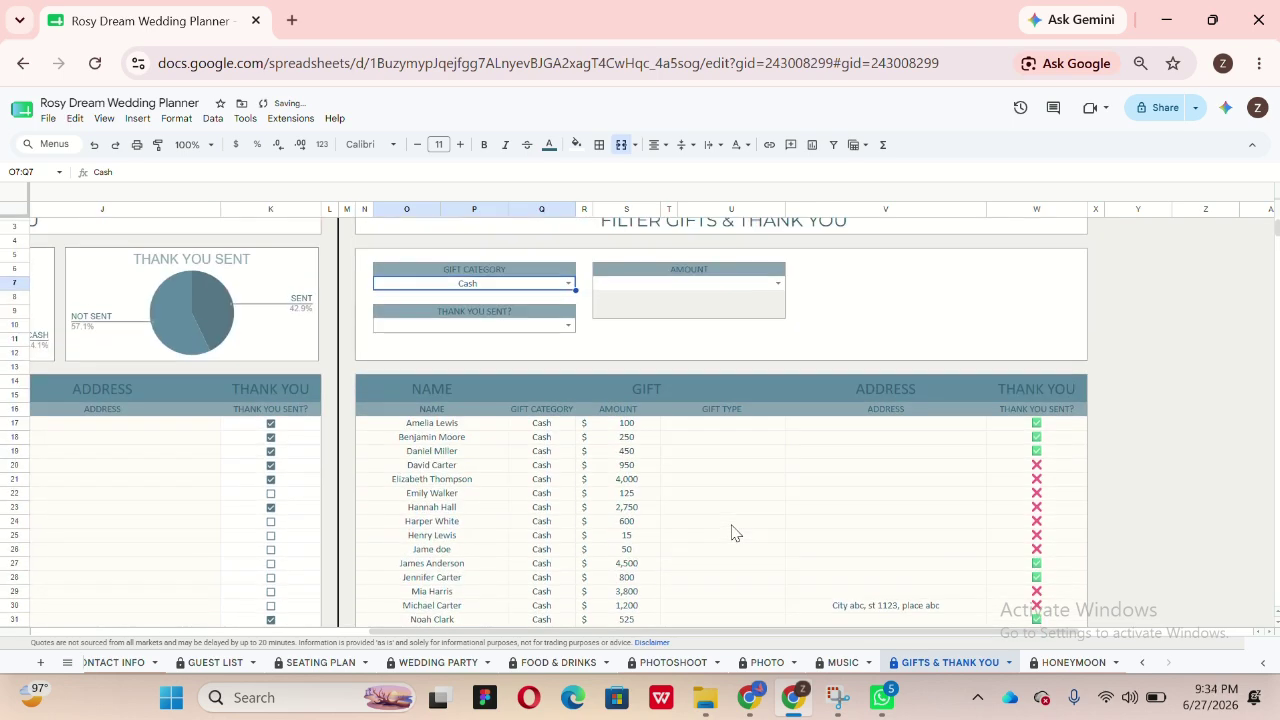
pyautogui.click(567, 328)
pyautogui.click(505, 350)
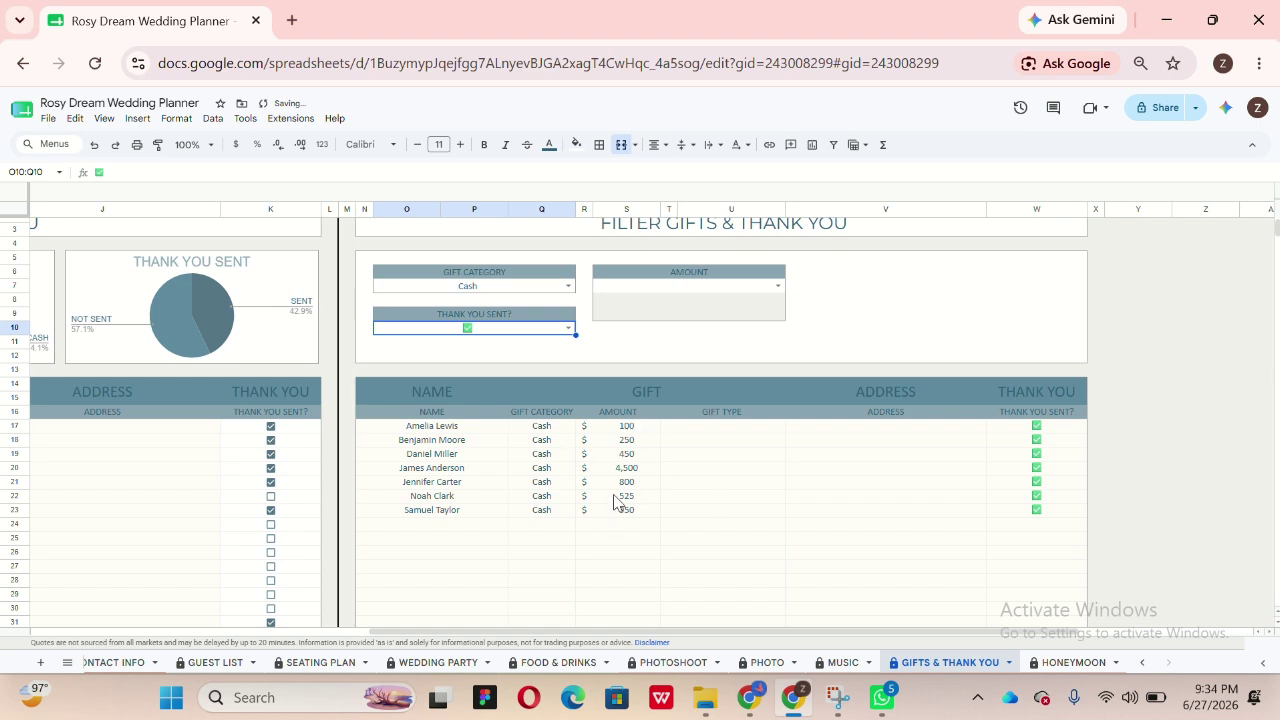
# Step: Filter the gift results by amount, trying Less than $100 and switching the selection to $101 to $500
pyautogui.click(777, 286)
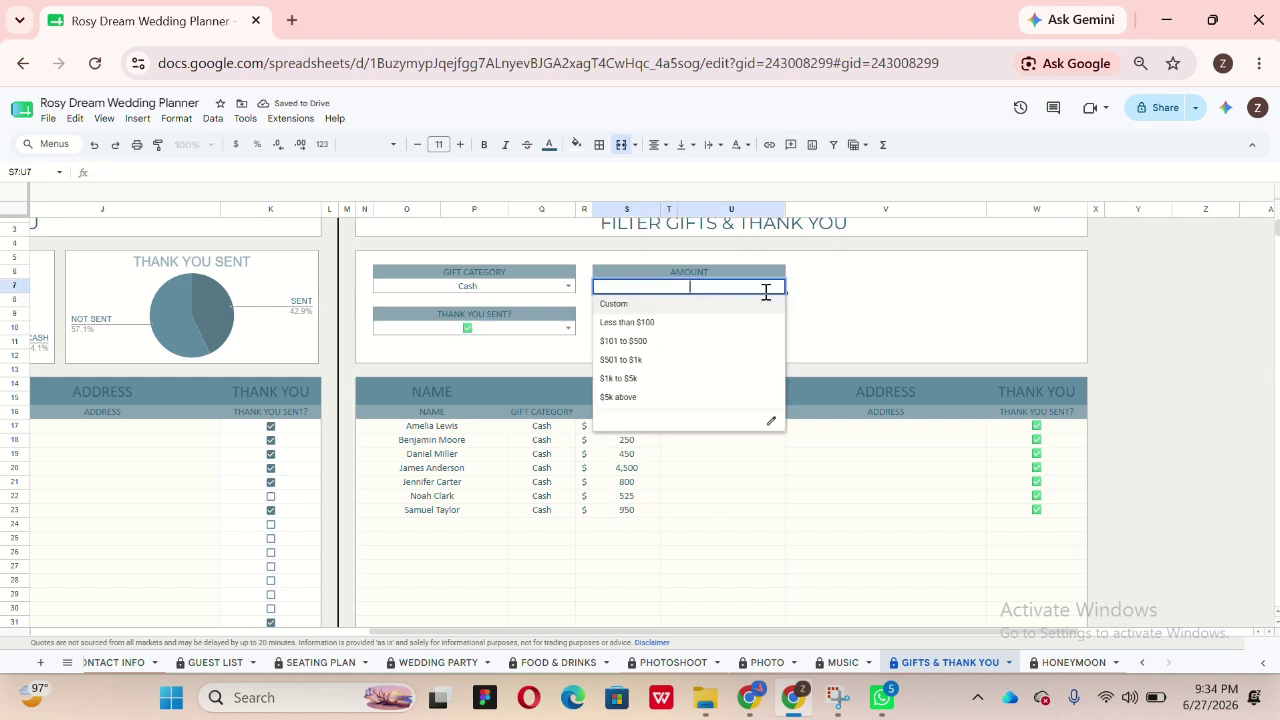
pyautogui.click(703, 323)
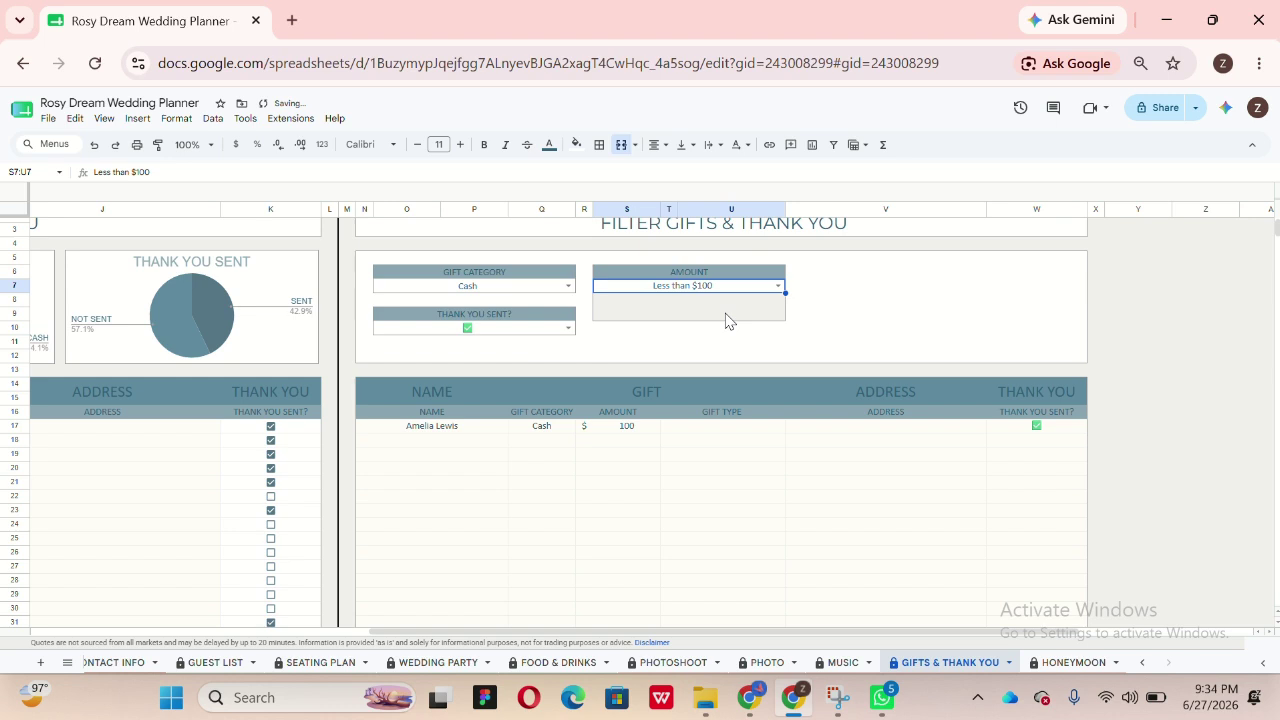
pyautogui.click(777, 287)
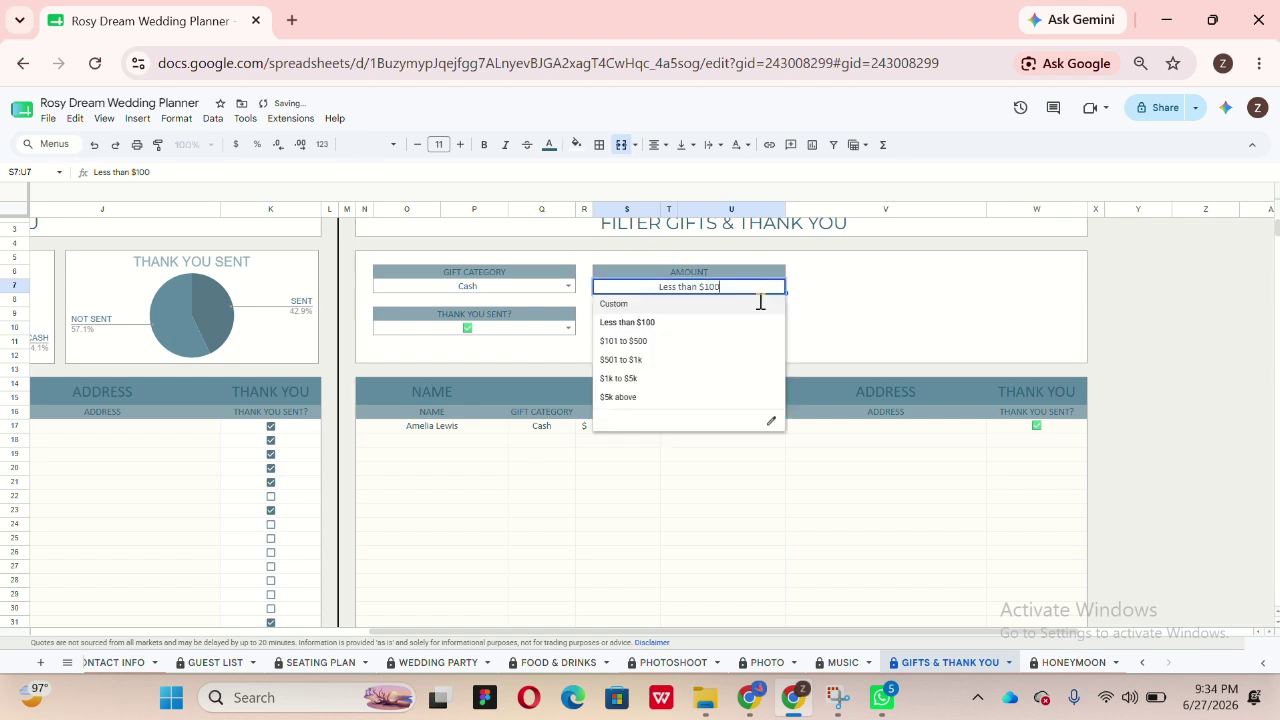
pyautogui.click(706, 342)
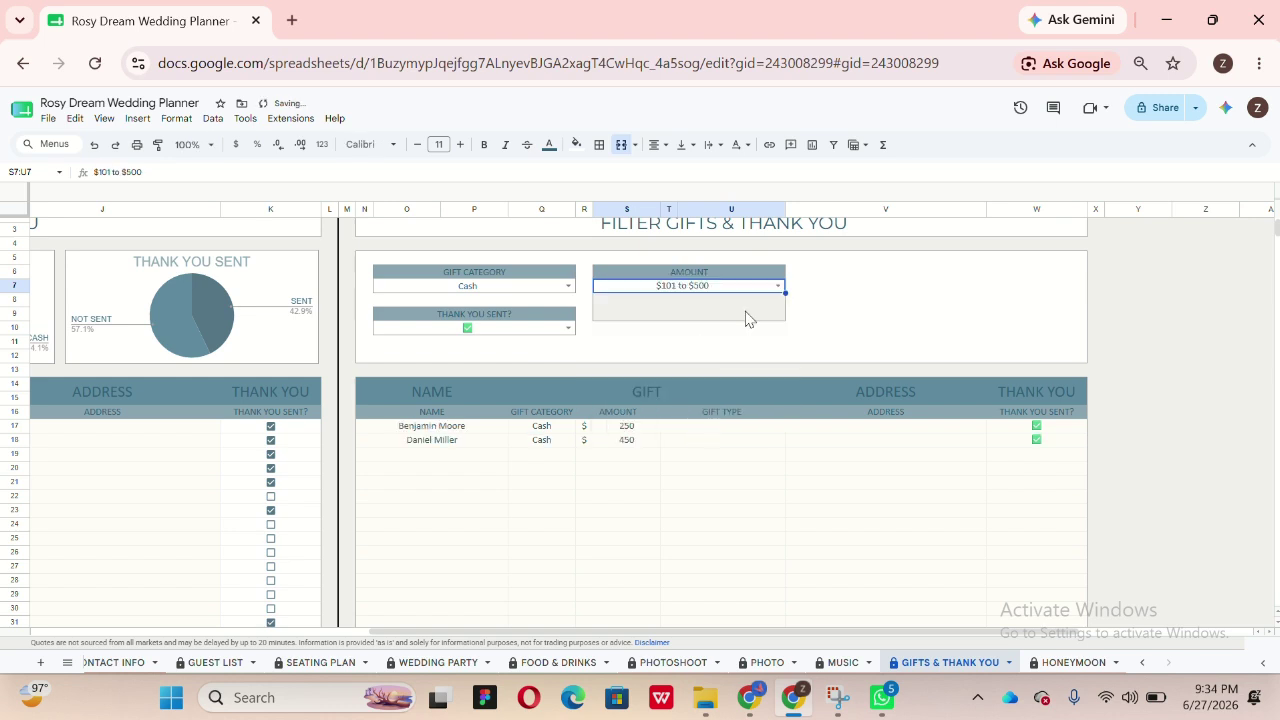
pyautogui.click(745, 313)
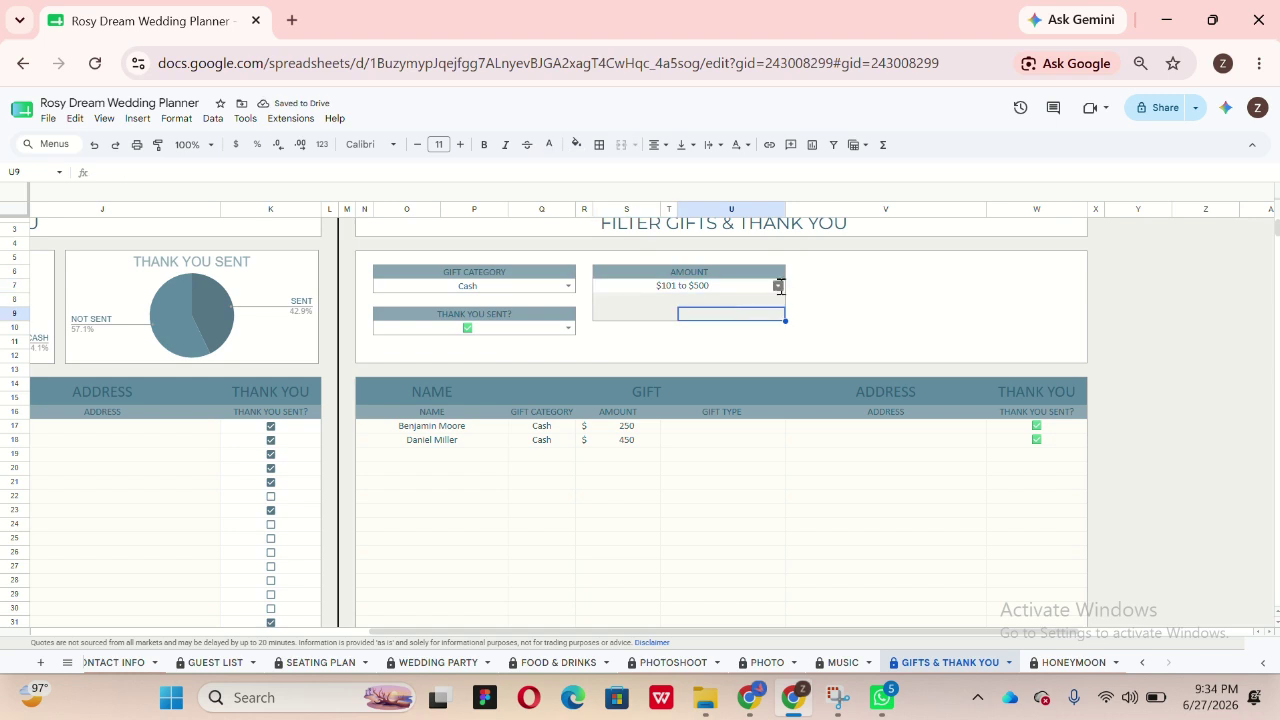
# Step: Clear the amount, gift category and thank you sent filters of the Filter Gifts & Thank You table
pyautogui.click(778, 286)
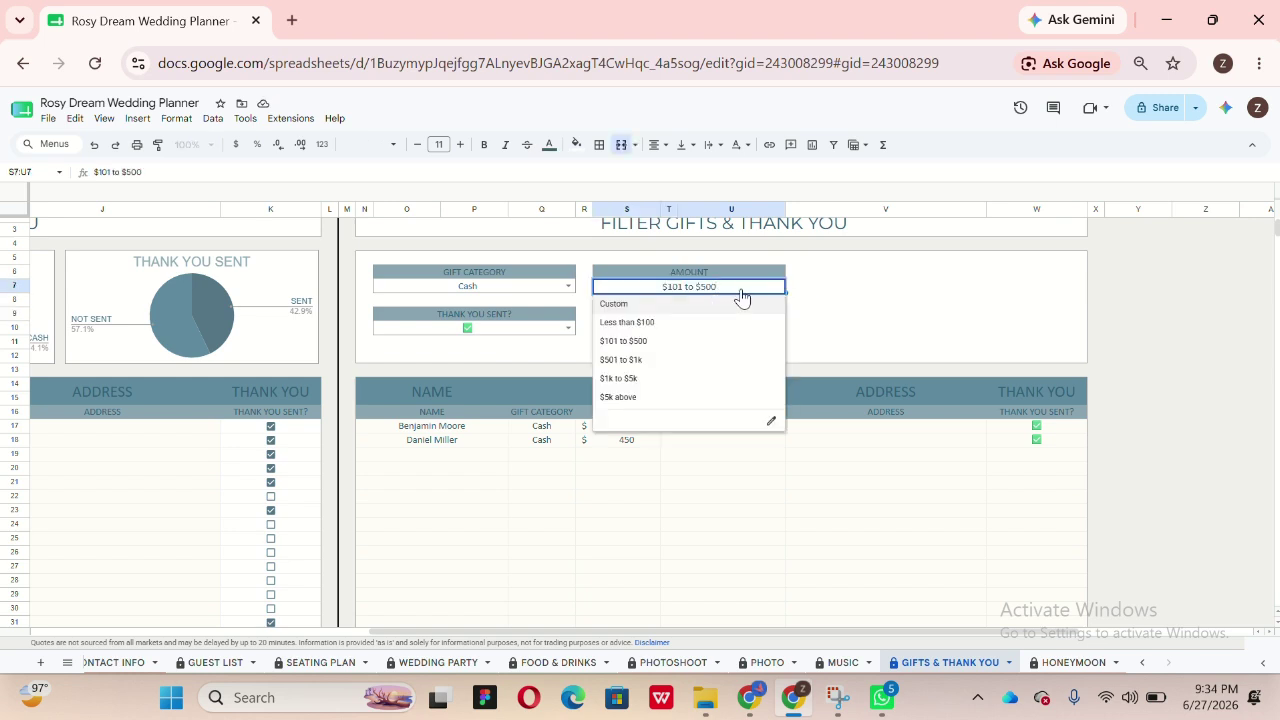
pyautogui.click(804, 286)
pyautogui.click(755, 289)
pyautogui.press('Delete')
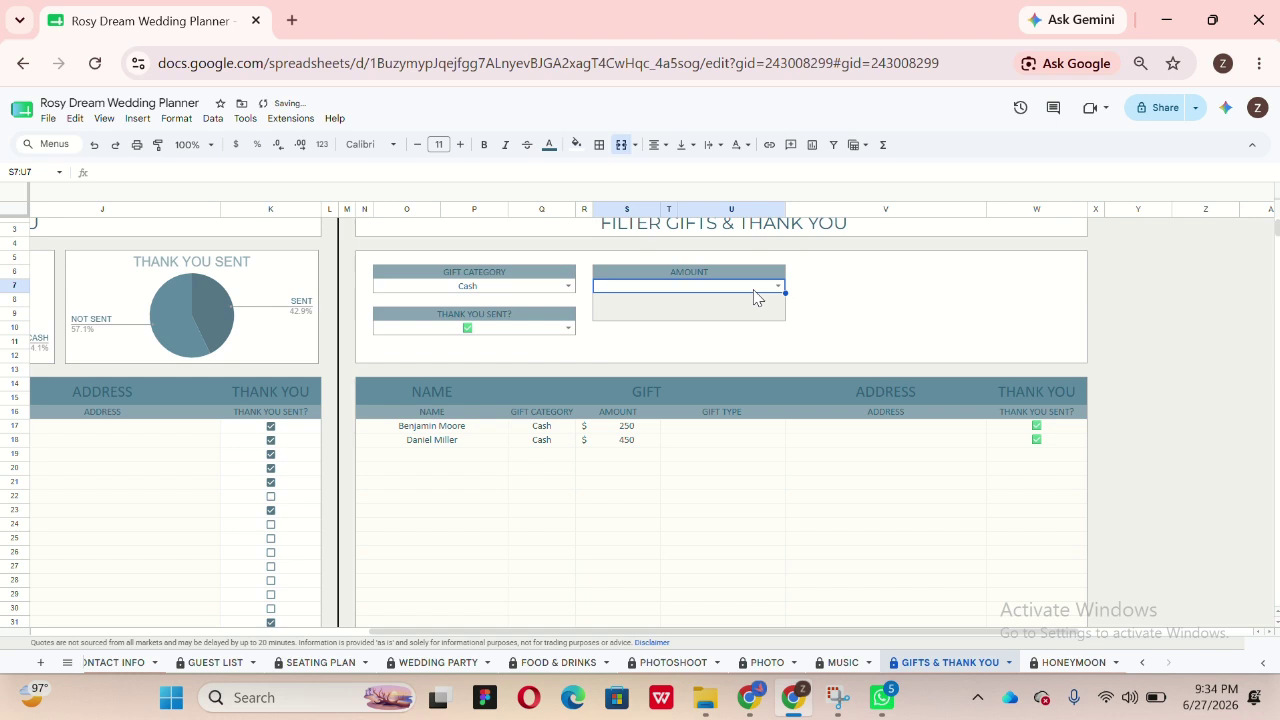
pyautogui.click(541, 290)
pyautogui.press('Delete')
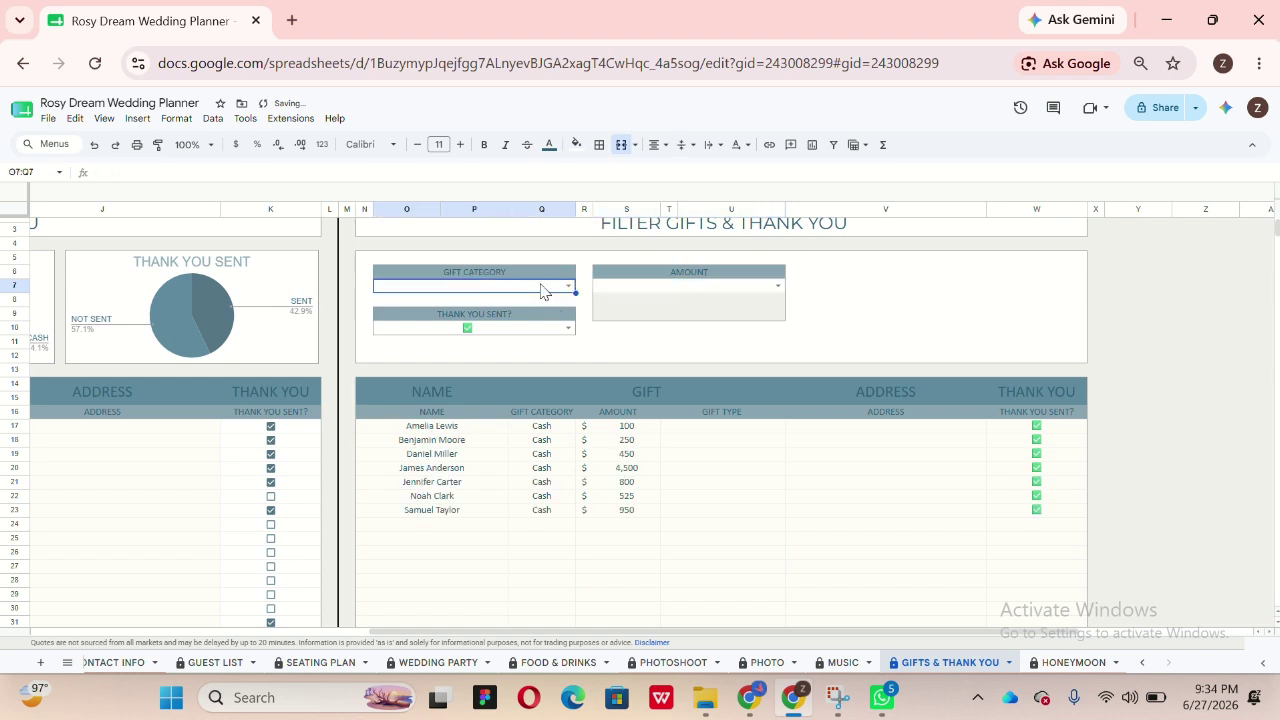
pyautogui.click(562, 330)
pyautogui.press('Delete')
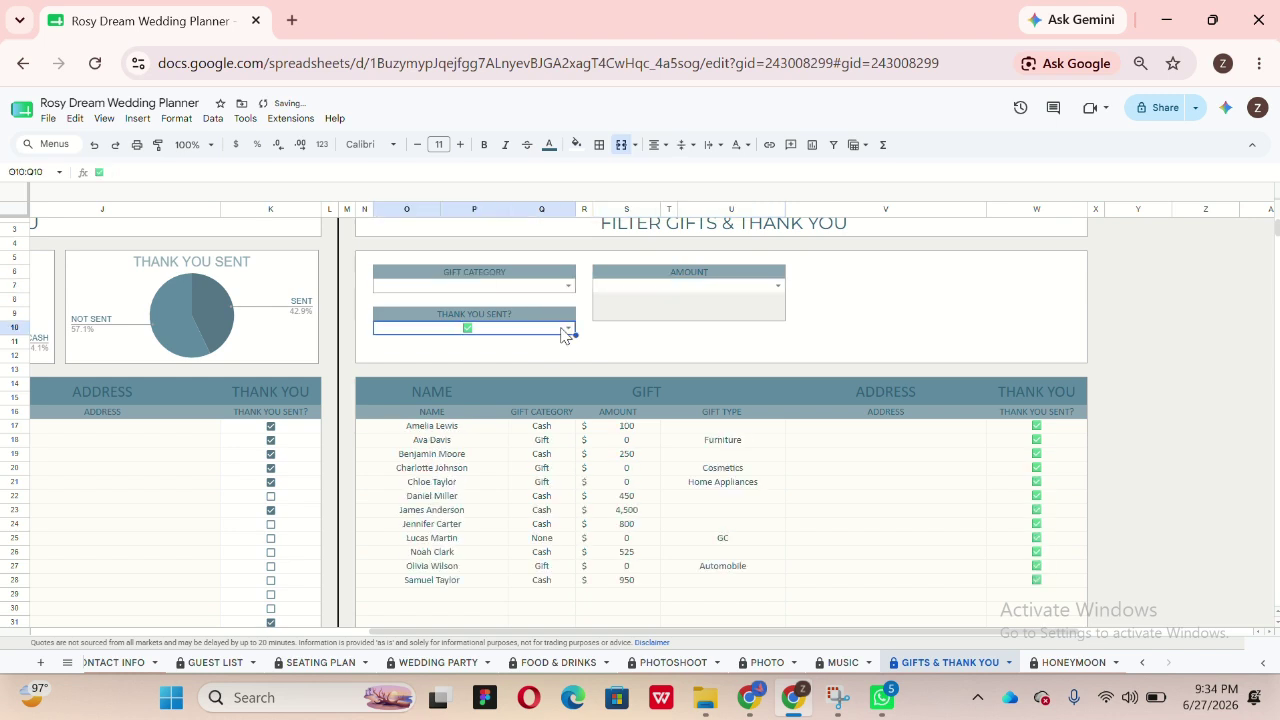
# Step: Filter the gifts by a Custom amount with a minimum of 15 and a maximum of 150
pyautogui.click(776, 288)
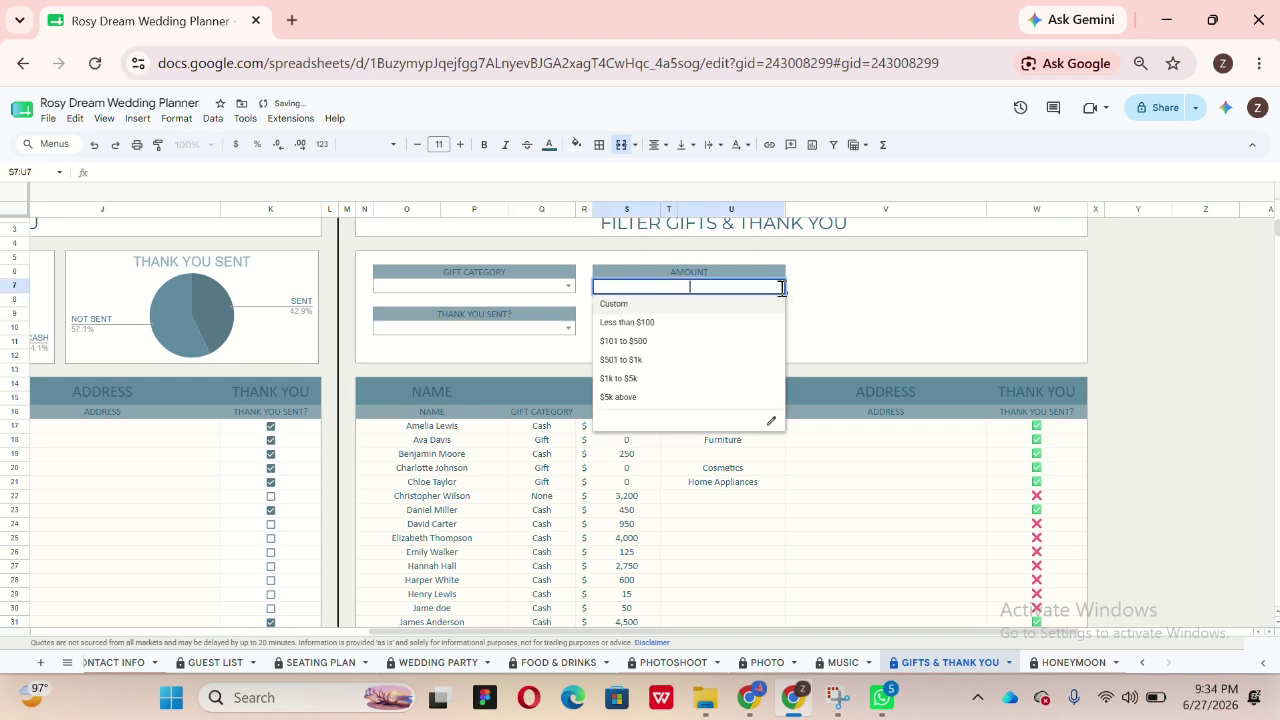
pyautogui.click(710, 312)
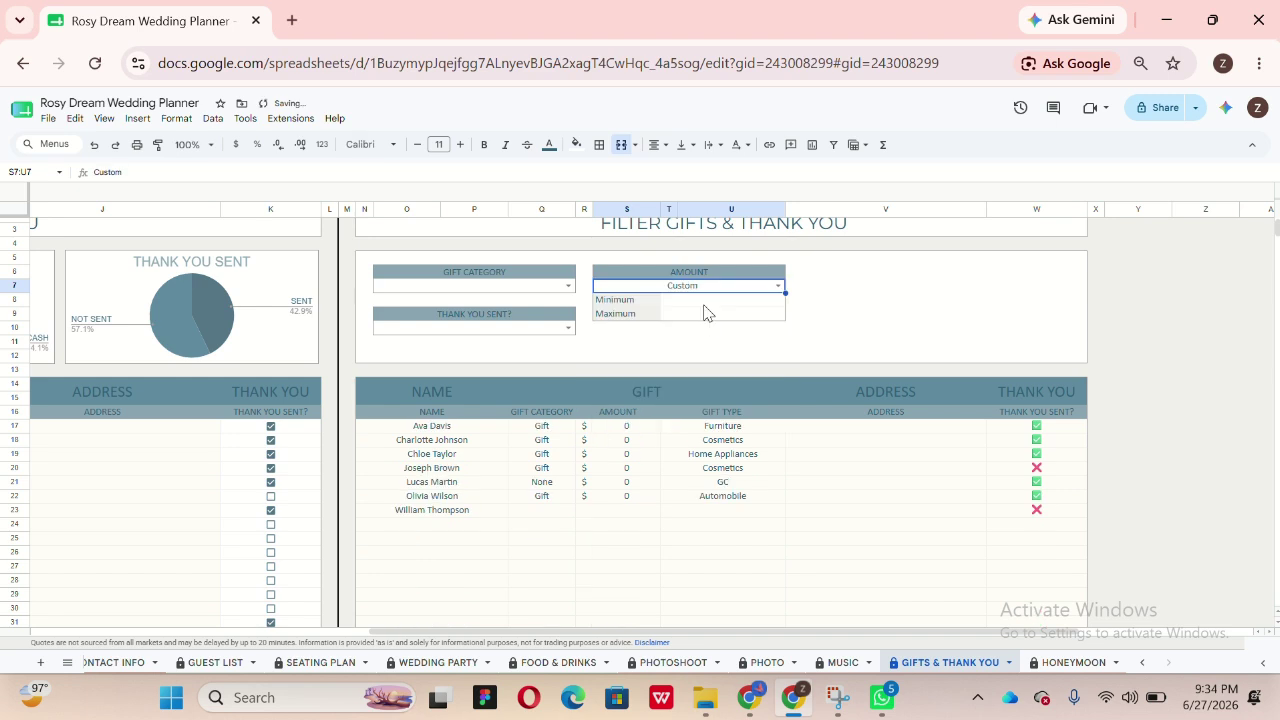
pyautogui.click(701, 309)
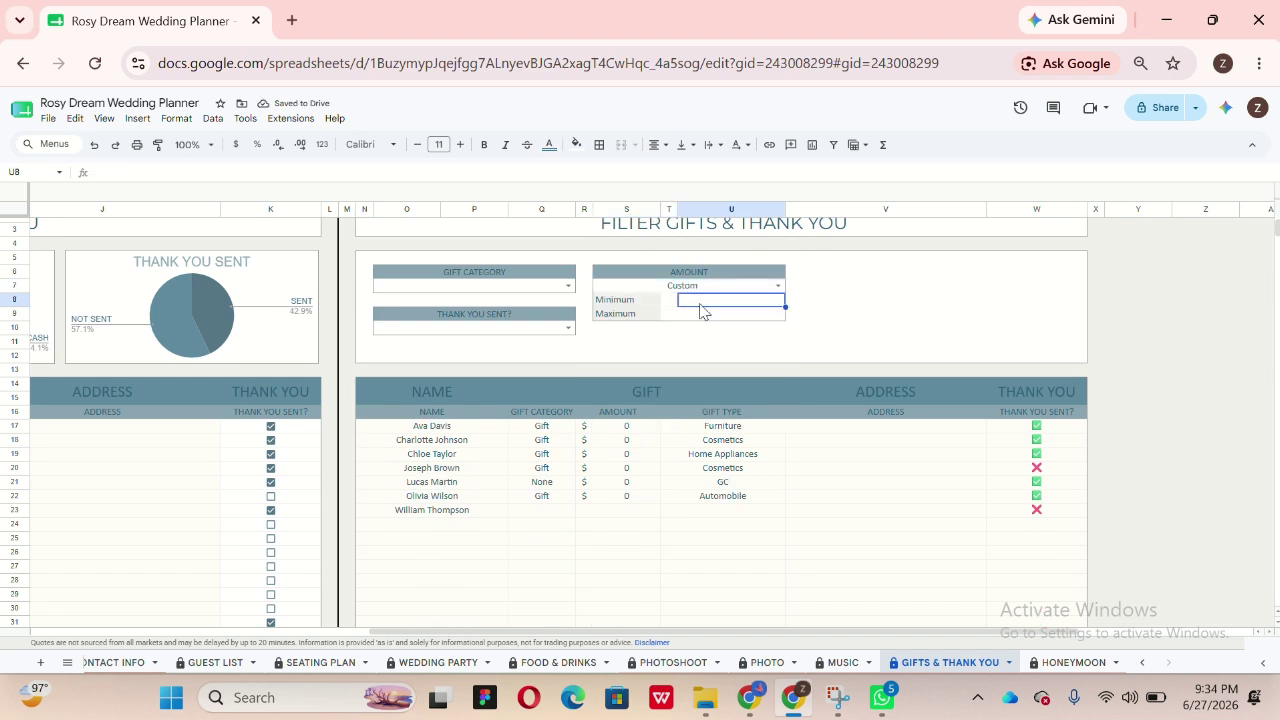
pyautogui.write('15')
pyautogui.press('Return')
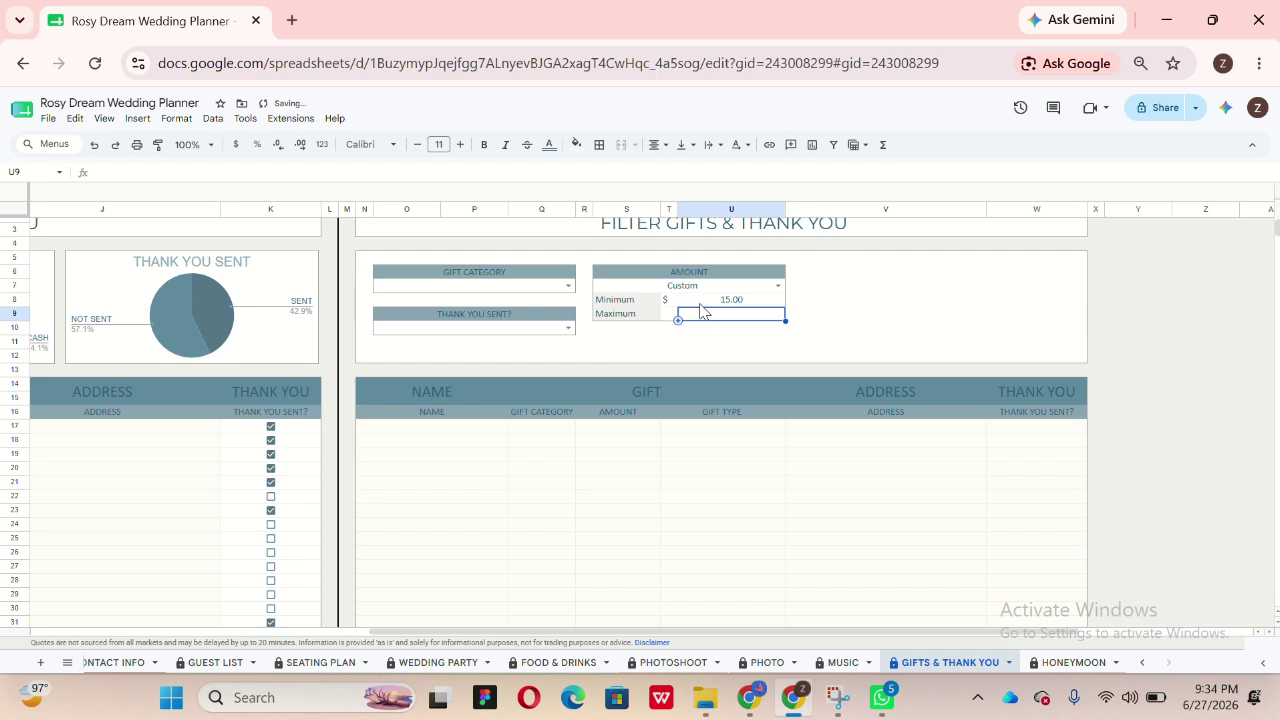
pyautogui.write('150')
pyautogui.press('Return')
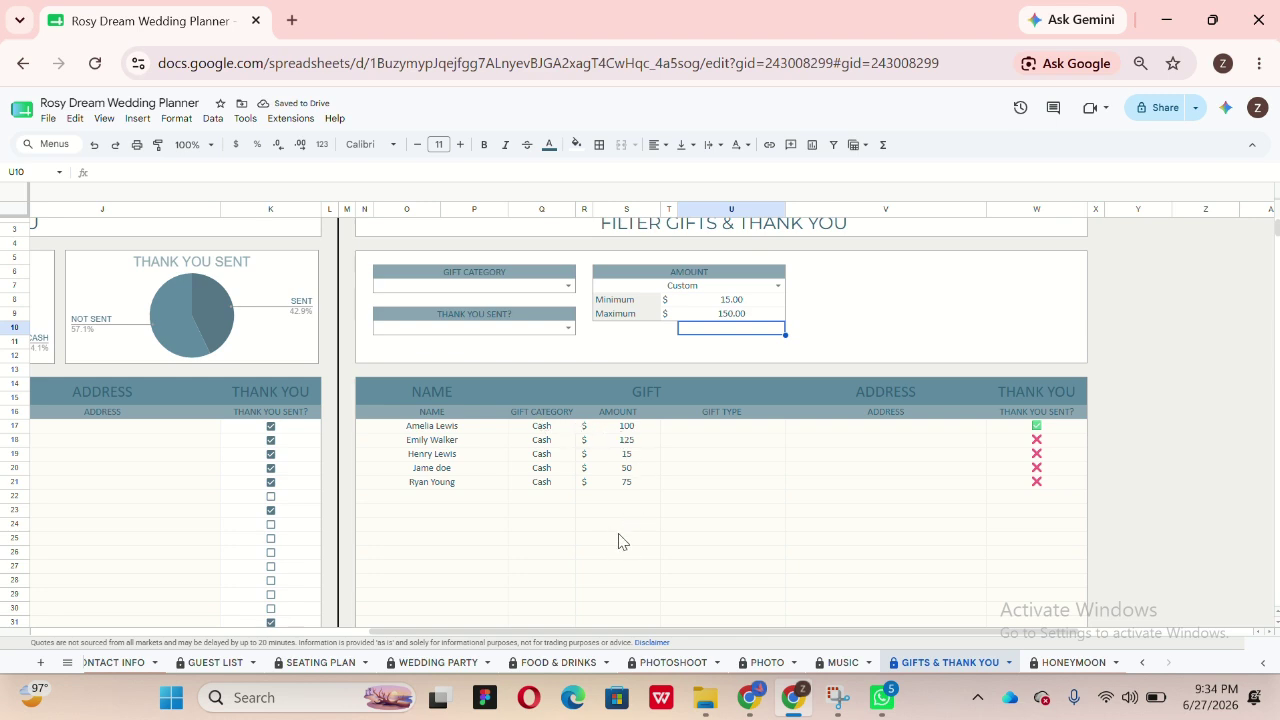
# Step: Clear the Custom selection from the gift amount filter
pyautogui.scroll(1, 618, 541)
pyautogui.scroll(1, 618, 541)
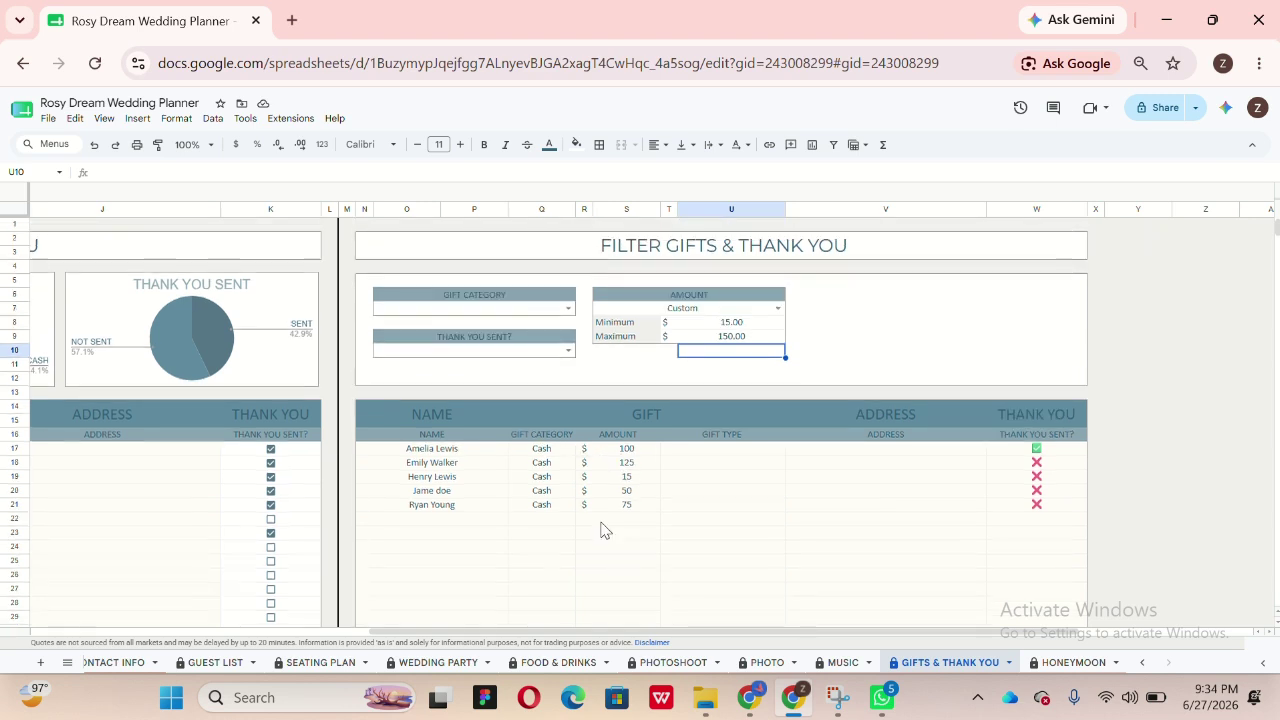
pyautogui.click(715, 311)
pyautogui.press('Delete')
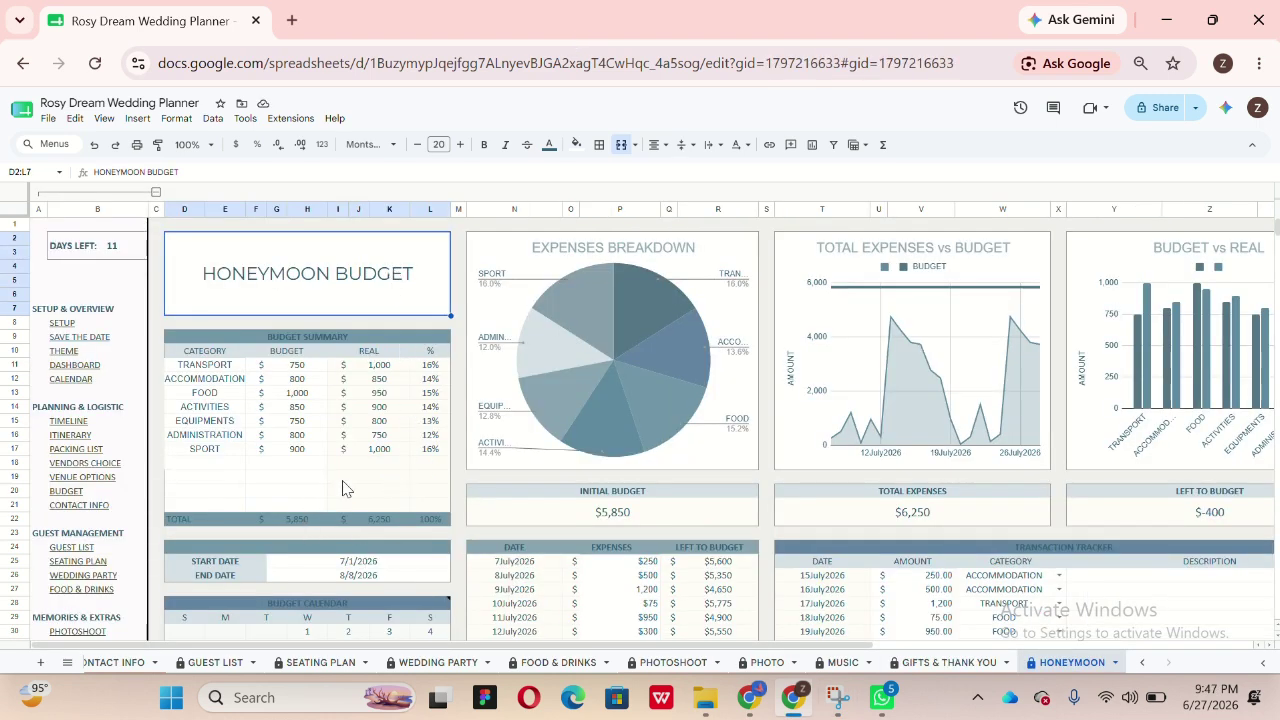
# Step: Set the honeymoon start date to 7/1/2026 and the end date to 8/9/2026, and check the budget calendar below
pyautogui.click(379, 566)
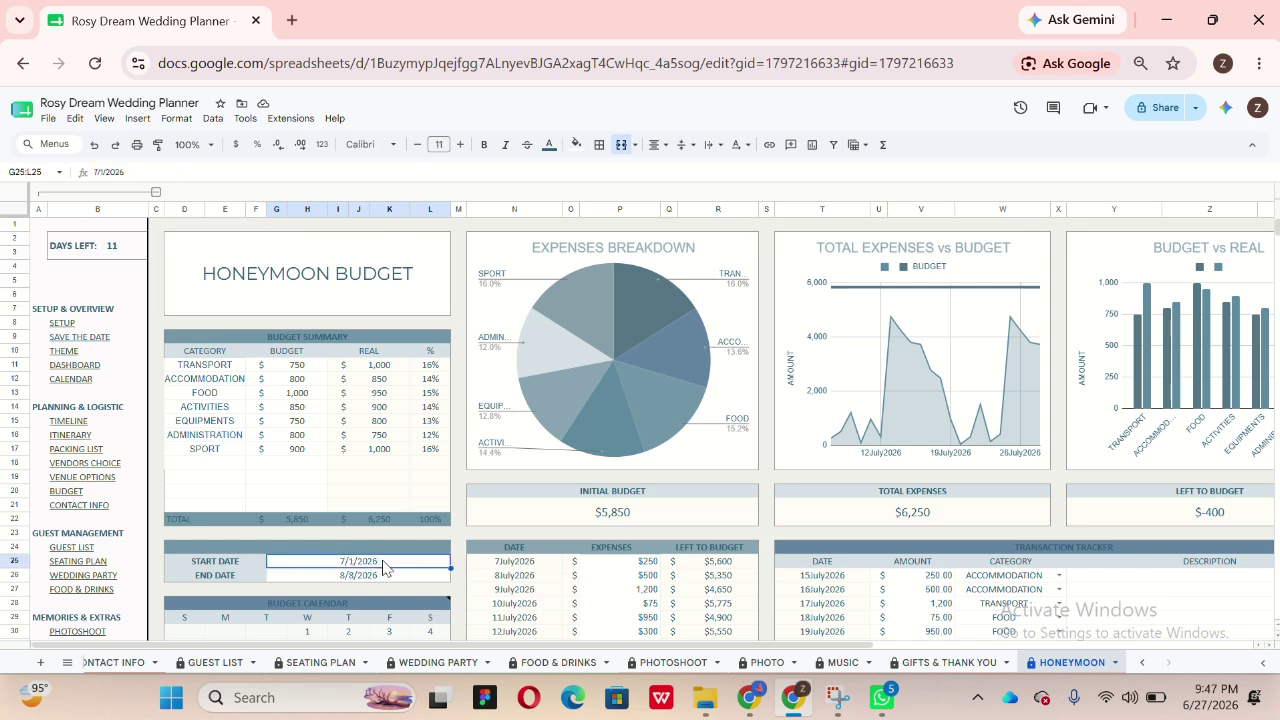
pyautogui.doubleClick(390, 565)
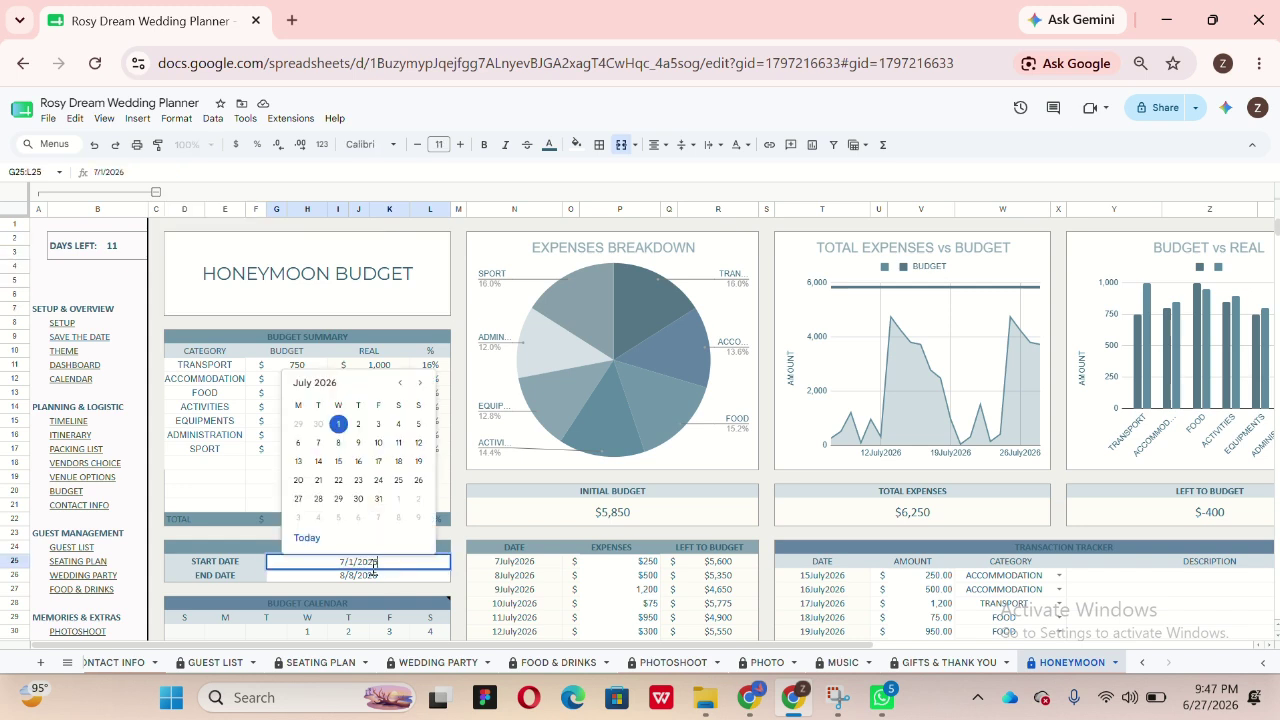
pyautogui.click(338, 430)
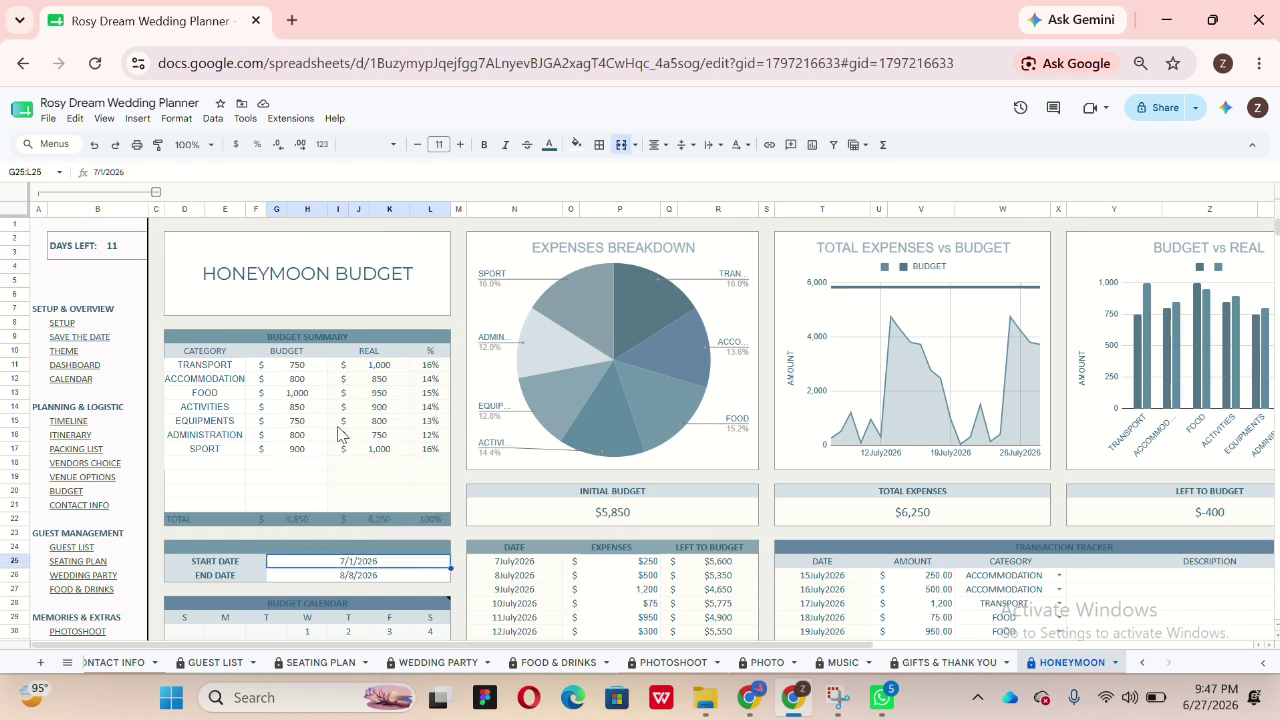
pyautogui.click(380, 578)
pyautogui.doubleClick(380, 578)
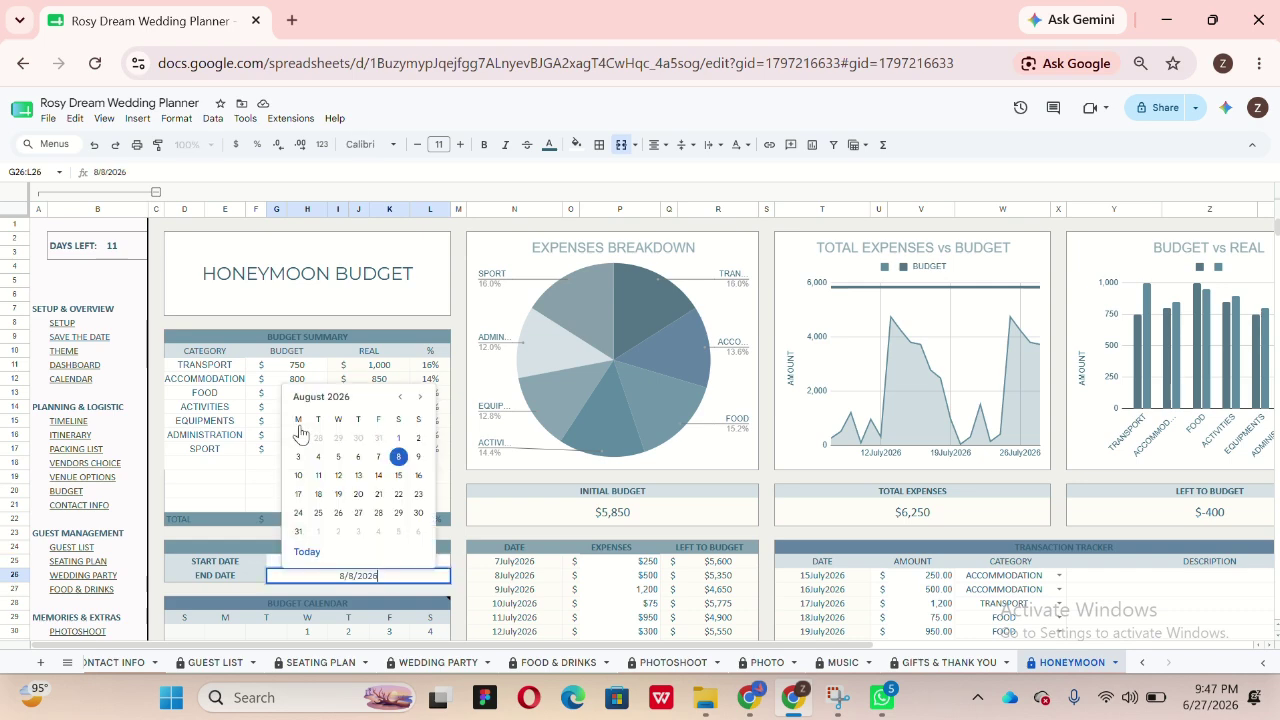
pyautogui.click(410, 462)
pyautogui.scroll(-10, 427, 543)
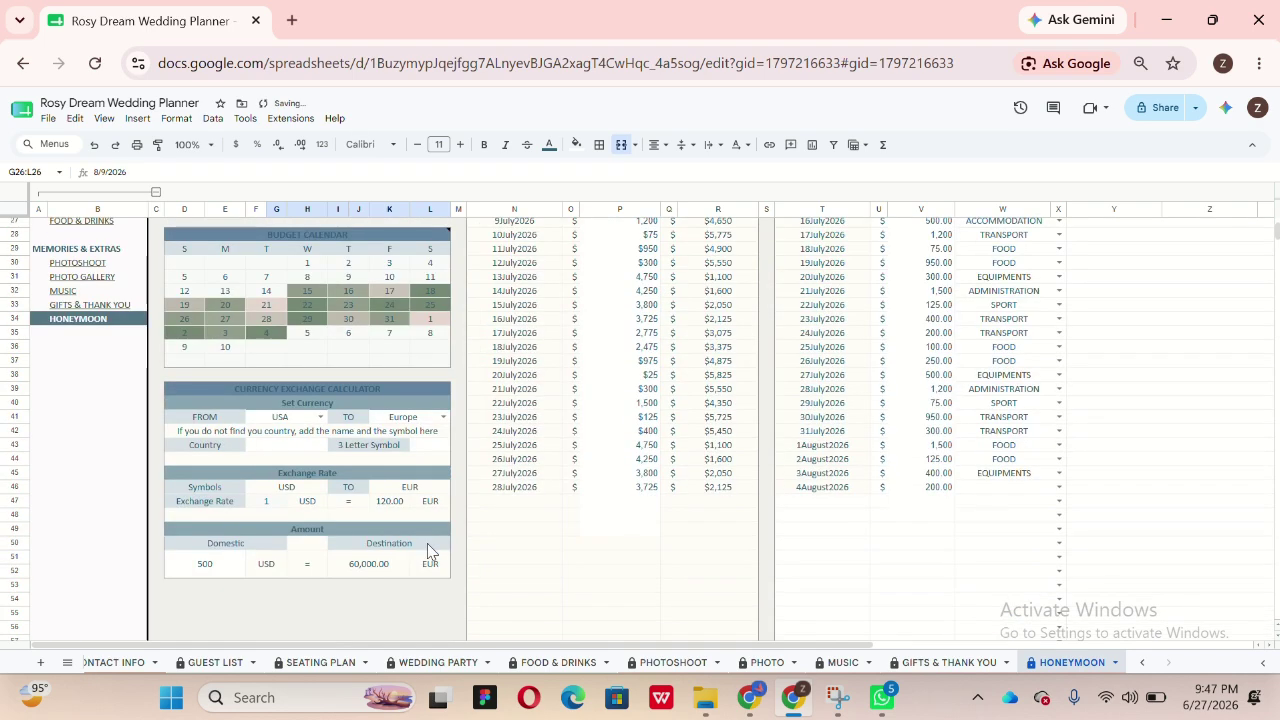
pyautogui.scroll(10, 427, 543)
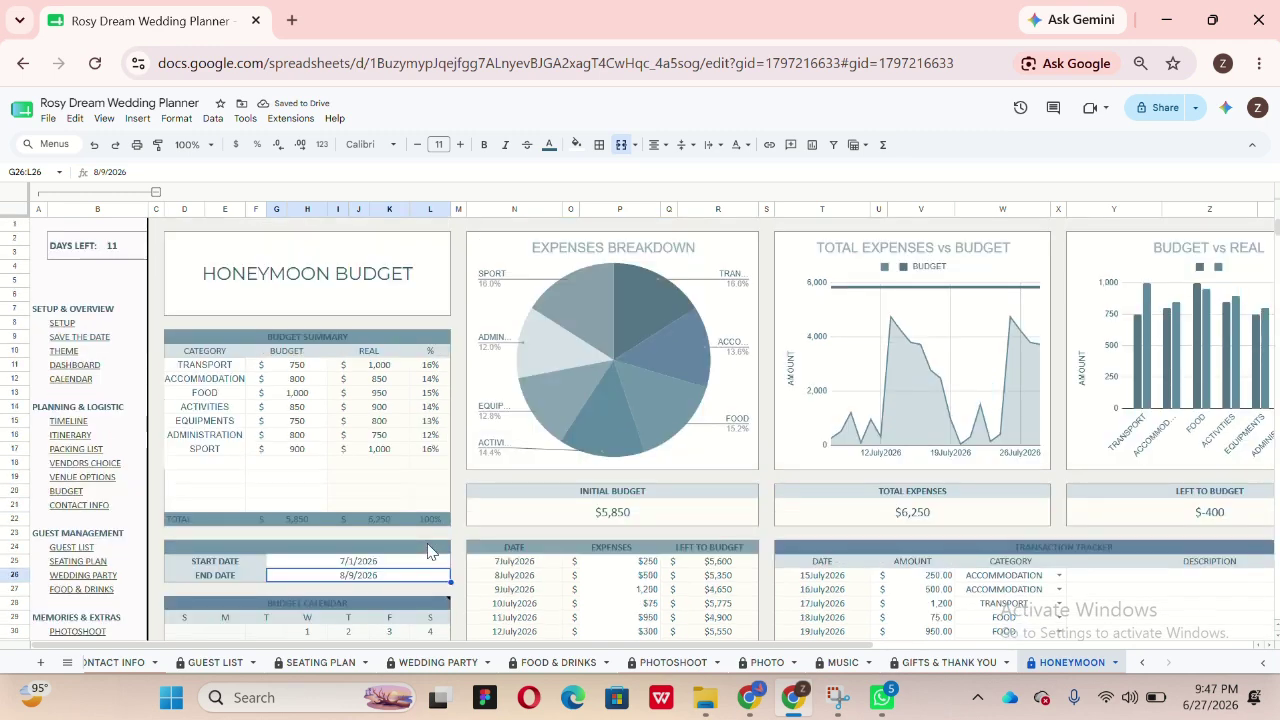
# Step: Examine the honeymoon dates and the Budget Summary table, selecting the Transport and Food categories and the Transport budget
pyautogui.click(349, 504)
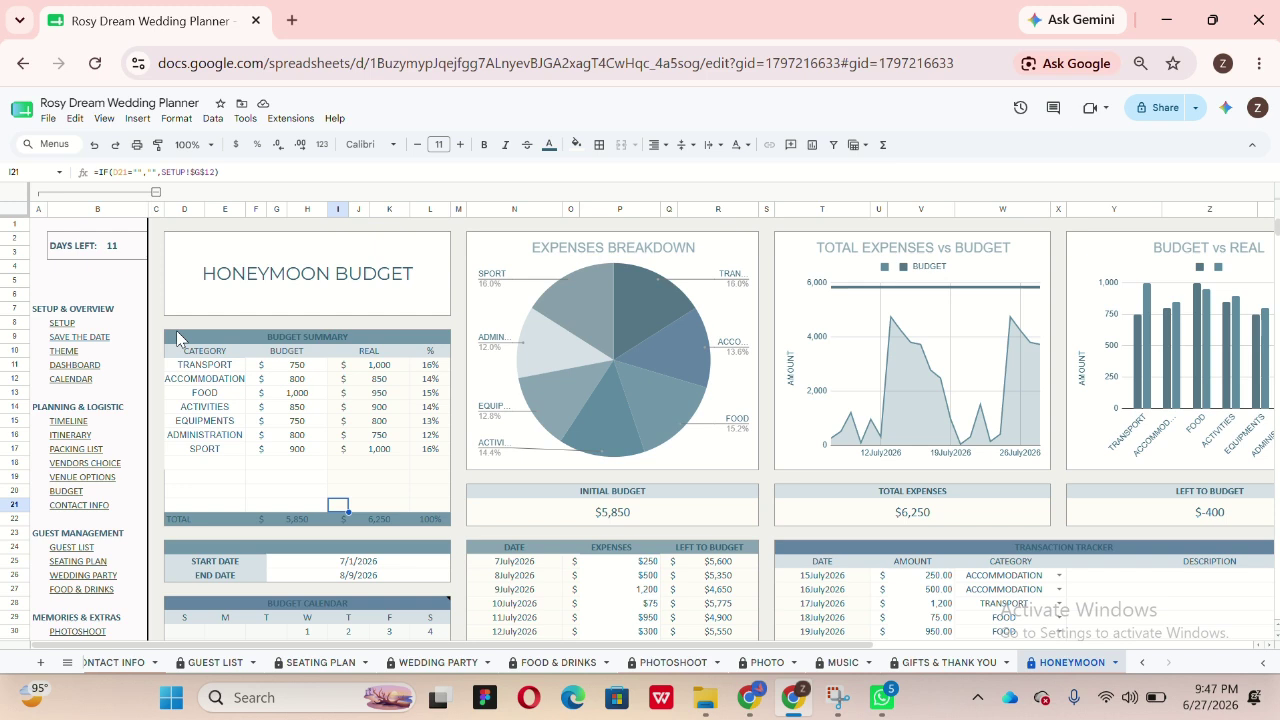
pyautogui.click(371, 563)
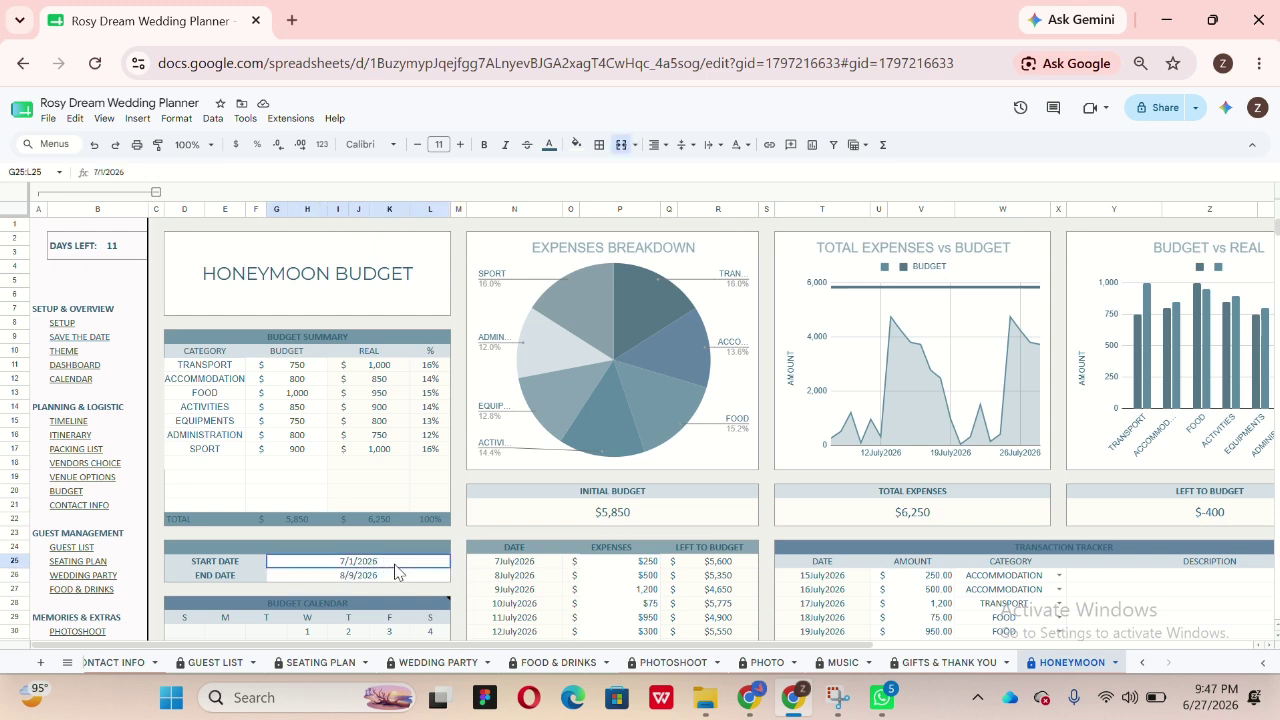
pyautogui.click(385, 577)
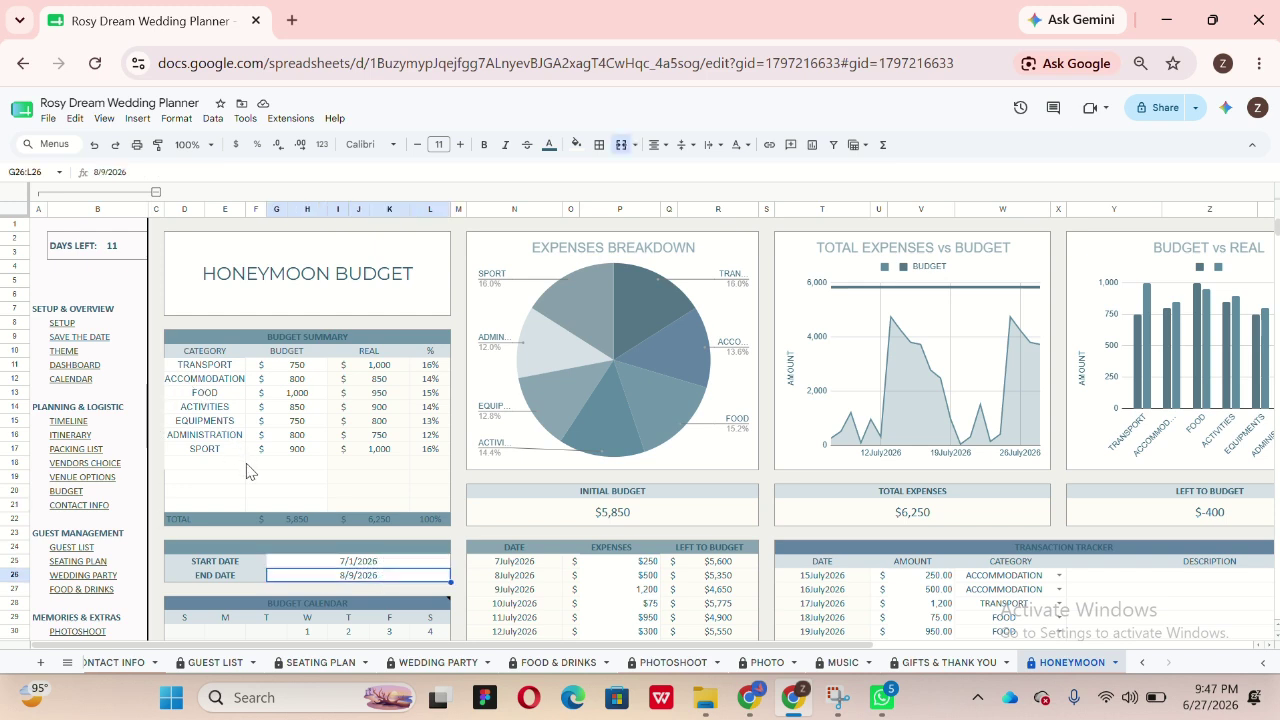
pyautogui.moveTo(190, 336); pyautogui.dragTo(346, 483)
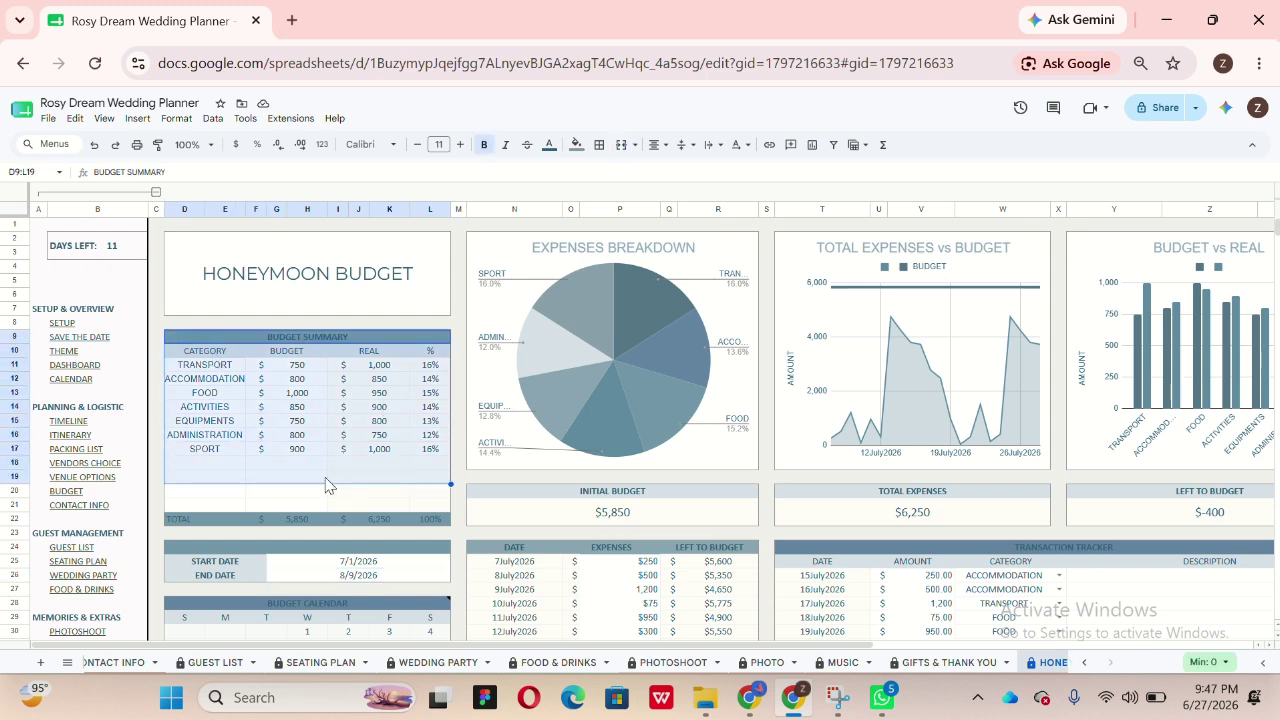
pyautogui.click(226, 467)
pyautogui.click(220, 367)
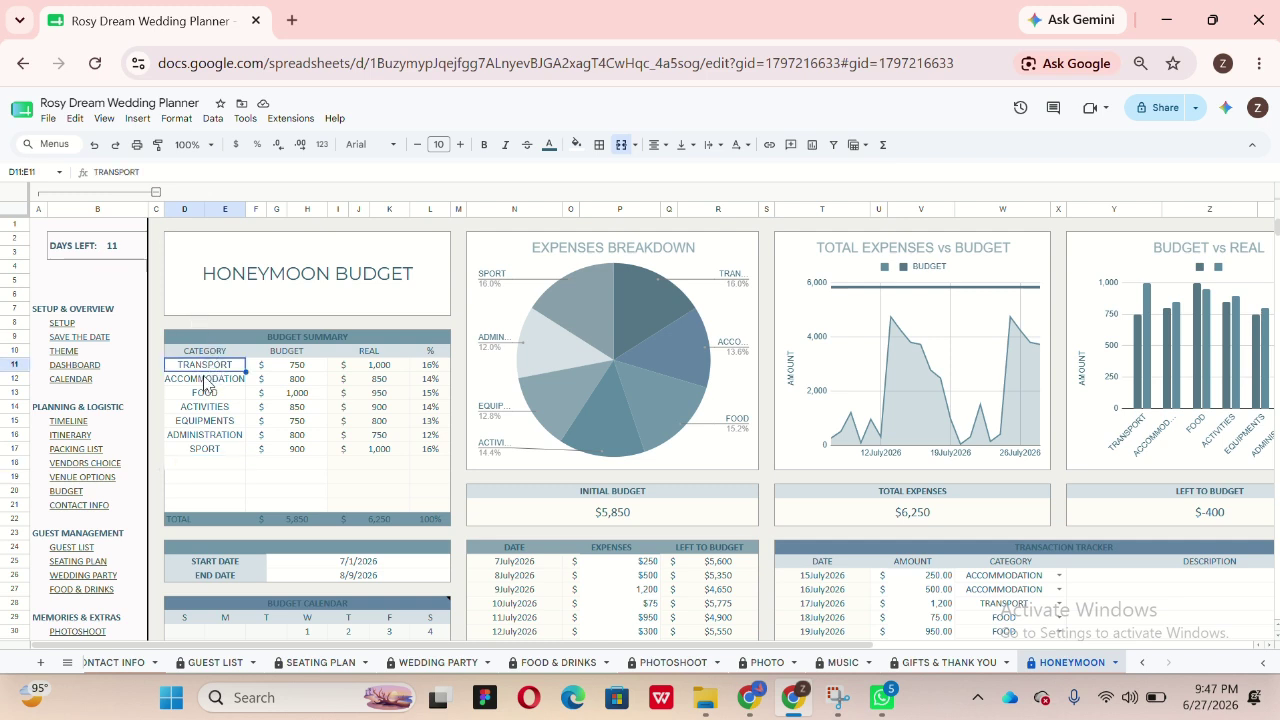
pyautogui.click(218, 394)
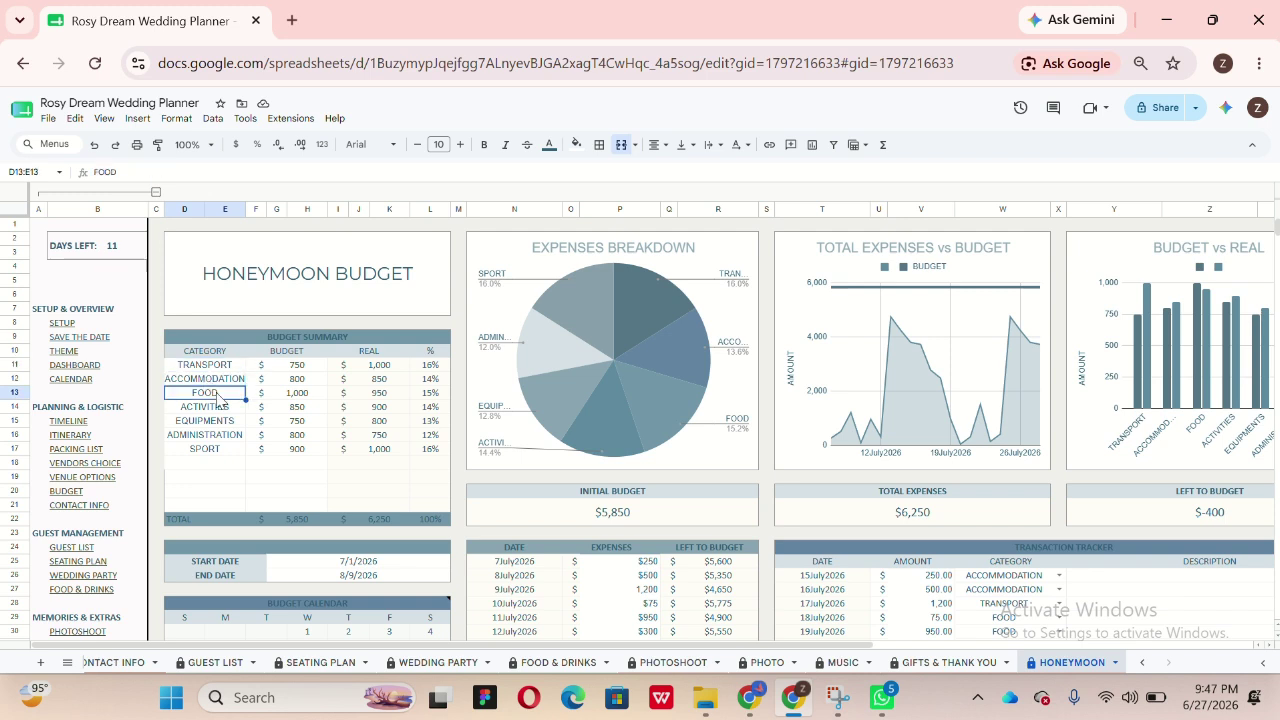
pyautogui.click(310, 368)
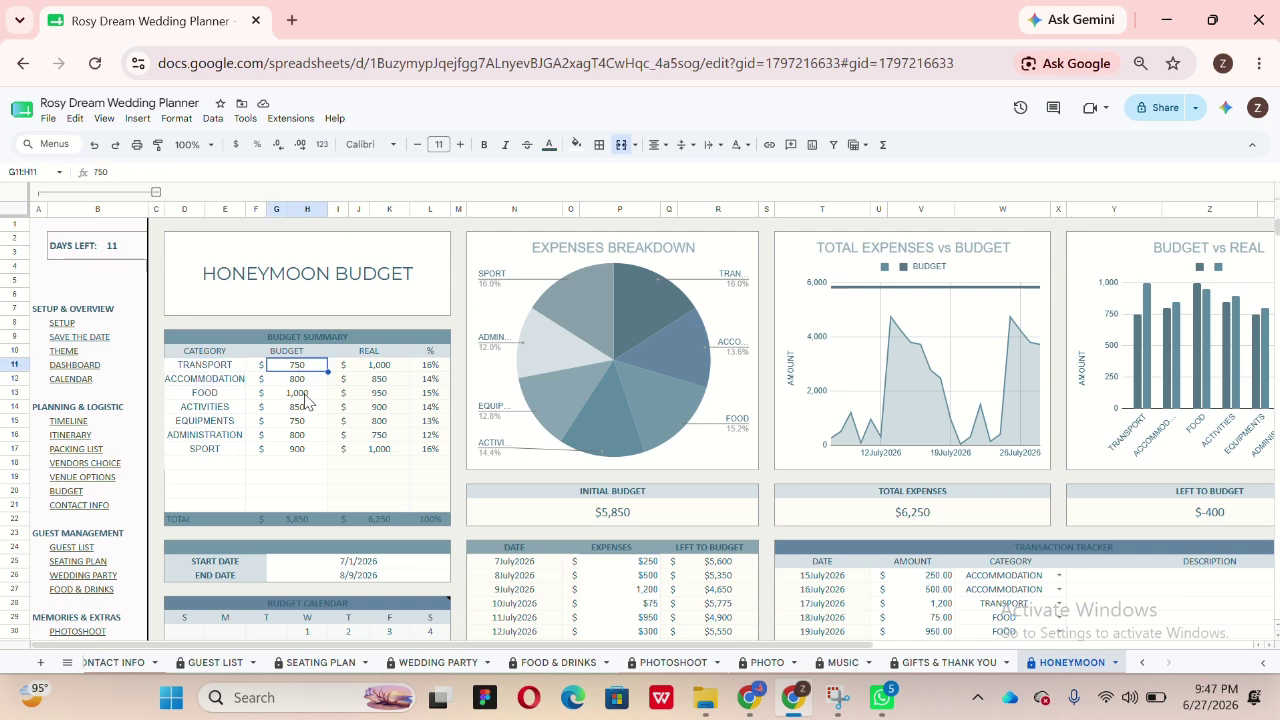
# Step: Set the Food budget in the honeymoon Budget Summary to 1100
pyautogui.click(303, 398)
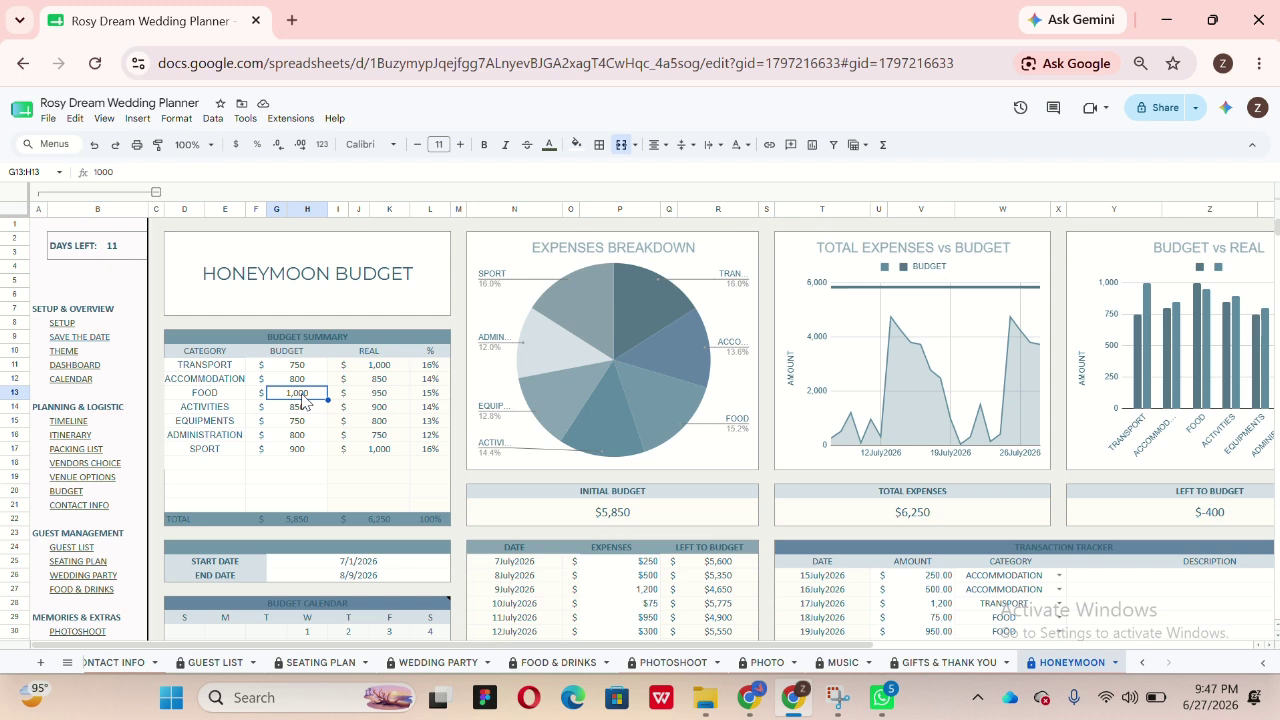
pyautogui.write('1100')
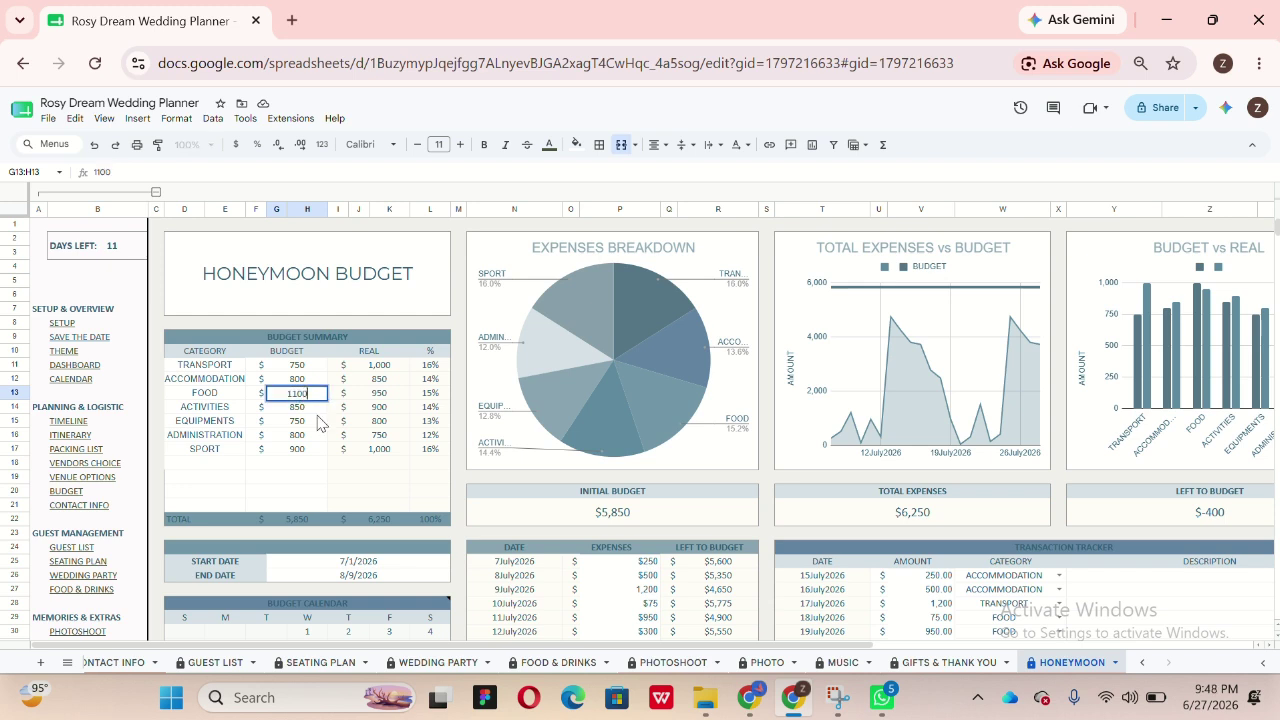
pyautogui.press('Up')
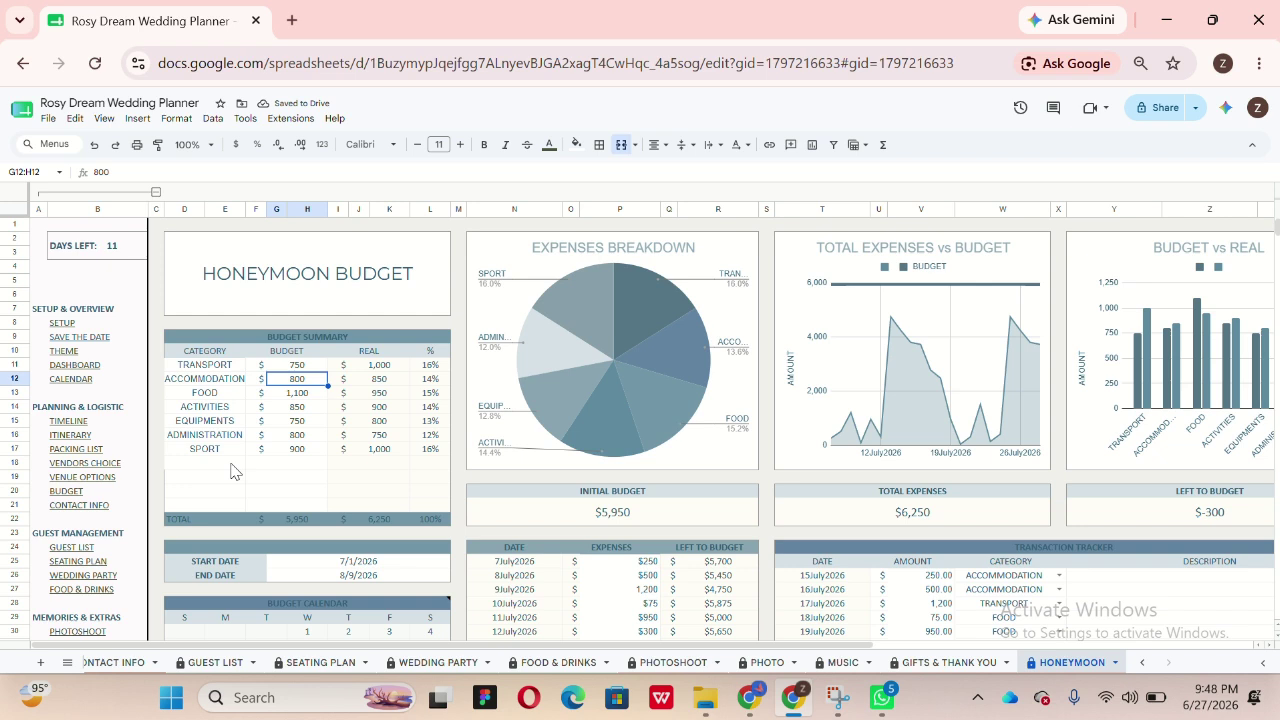
# Step: Change the Food budget in the honeymoon Budget Summary to 11000
pyautogui.click(317, 398)
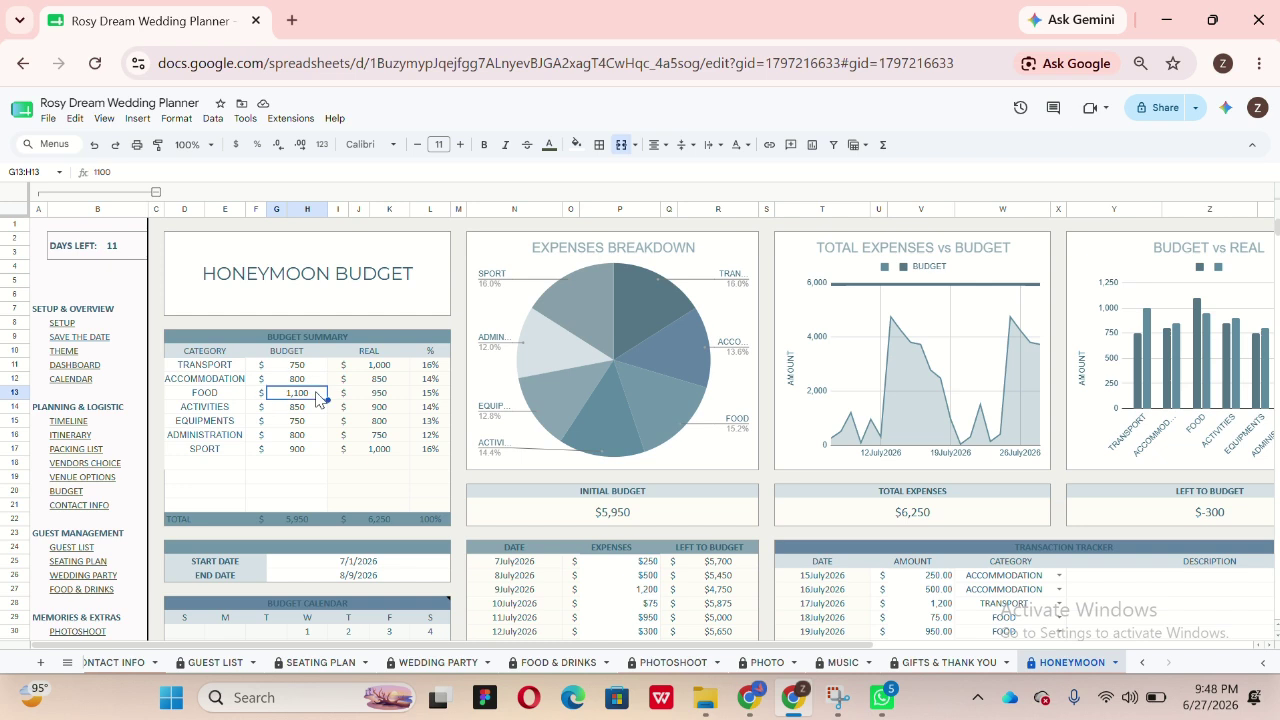
pyautogui.doubleClick(317, 398)
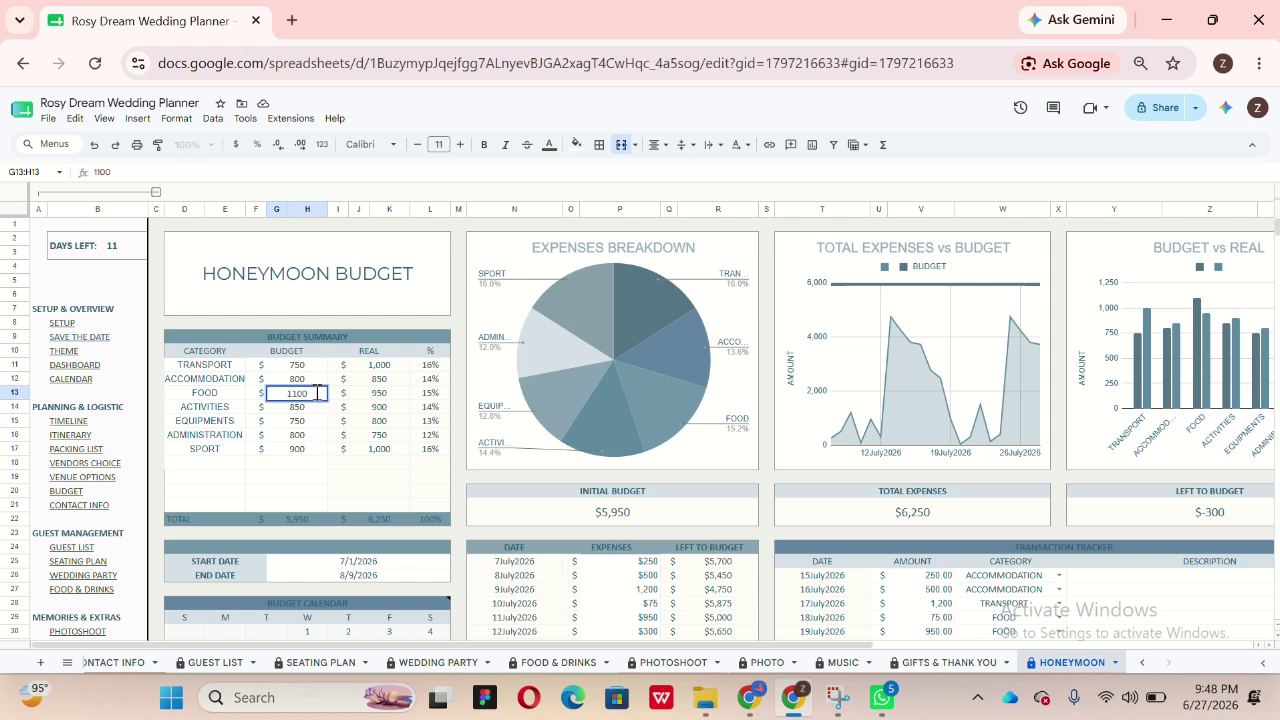
pyautogui.write('0')
pyautogui.press('Return')
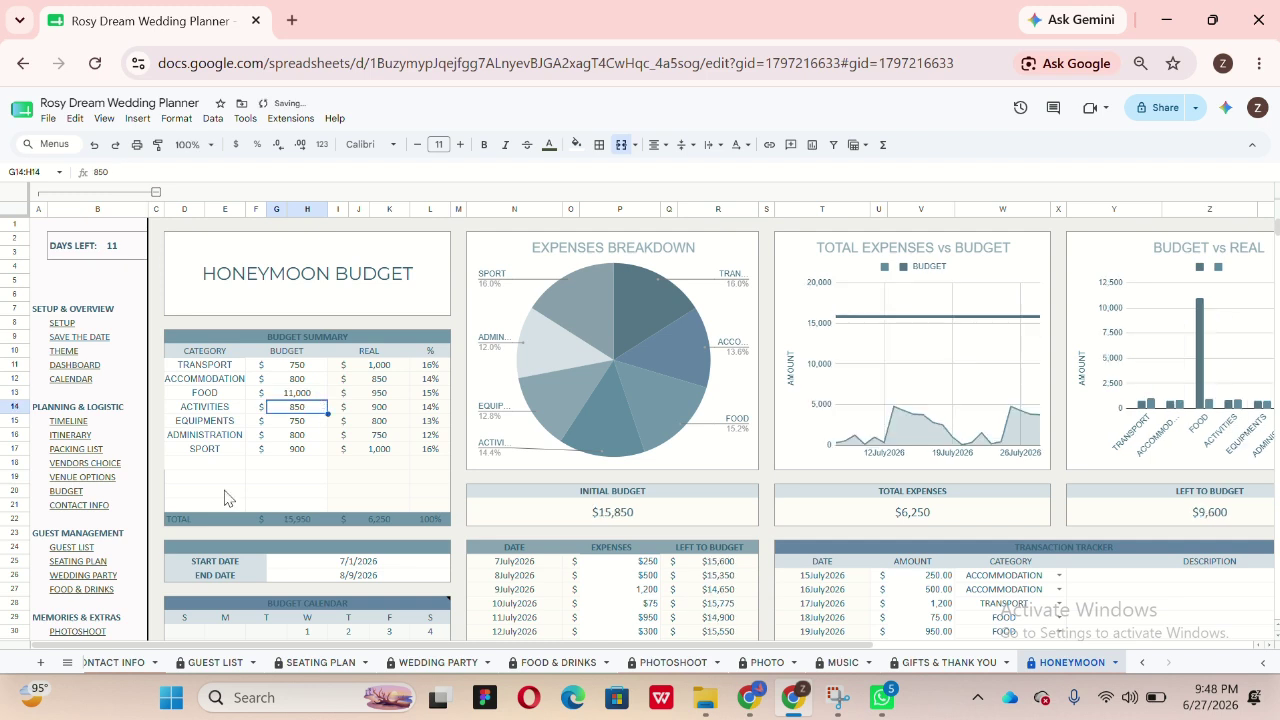
# Step: Add a Flight category with a budget of 11500 to the honeymoon Budget Summary
pyautogui.click(232, 472)
pyautogui.write('Flight')
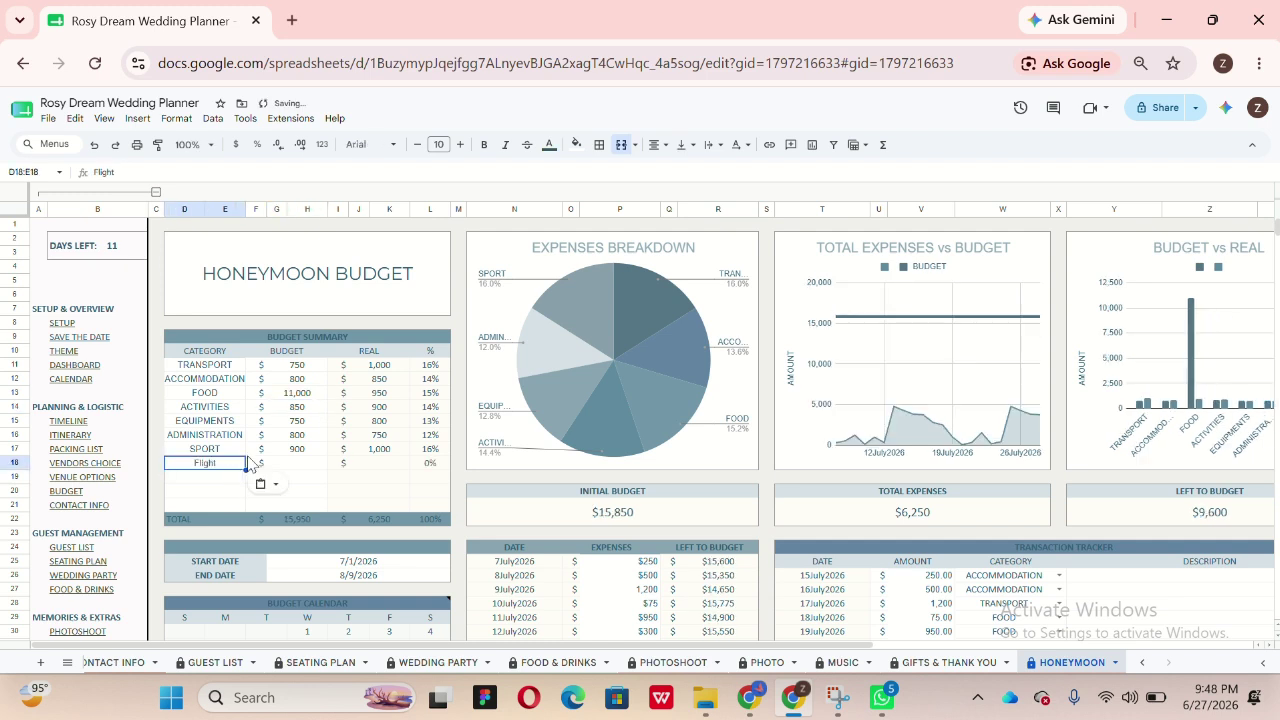
pyautogui.click(310, 472)
pyautogui.write('11500')
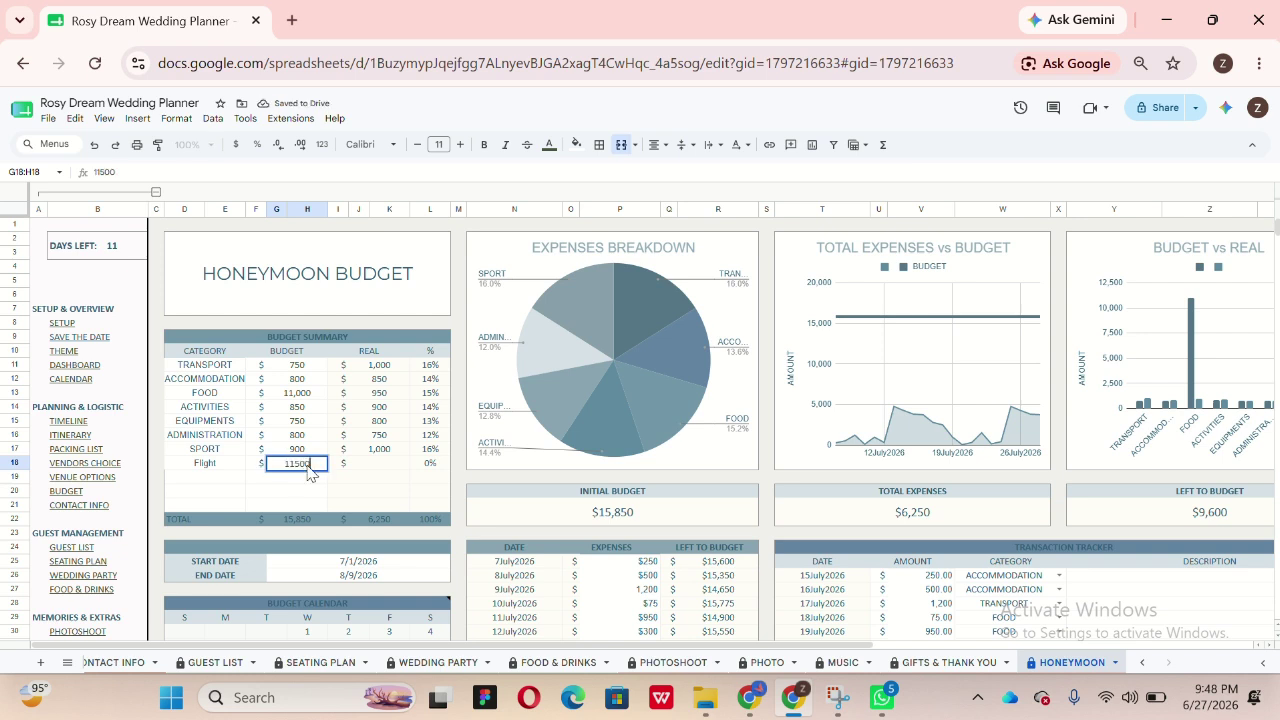
pyautogui.press('Return')
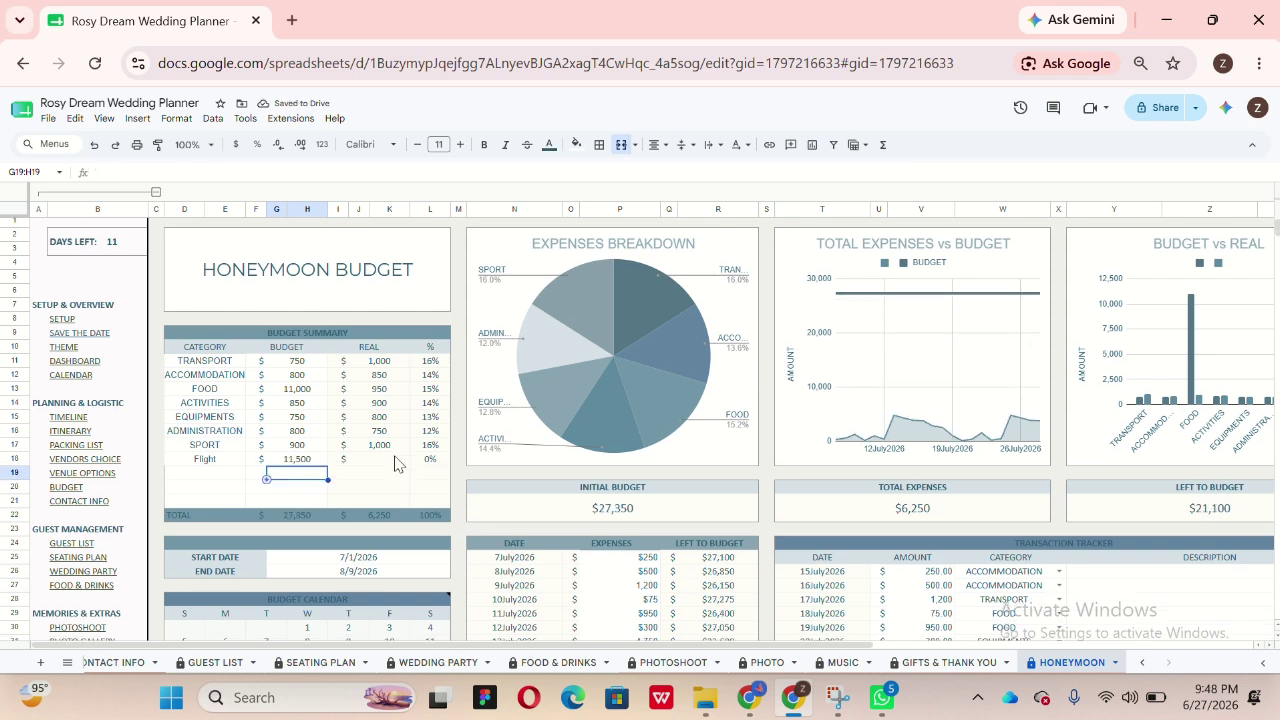
# Step: Examine the Real and percentage columns of the Budget Summary from Transport to Flight, and the budget calendar below
pyautogui.scroll(-1, 395, 463)
pyautogui.scroll(-3, 394, 462)
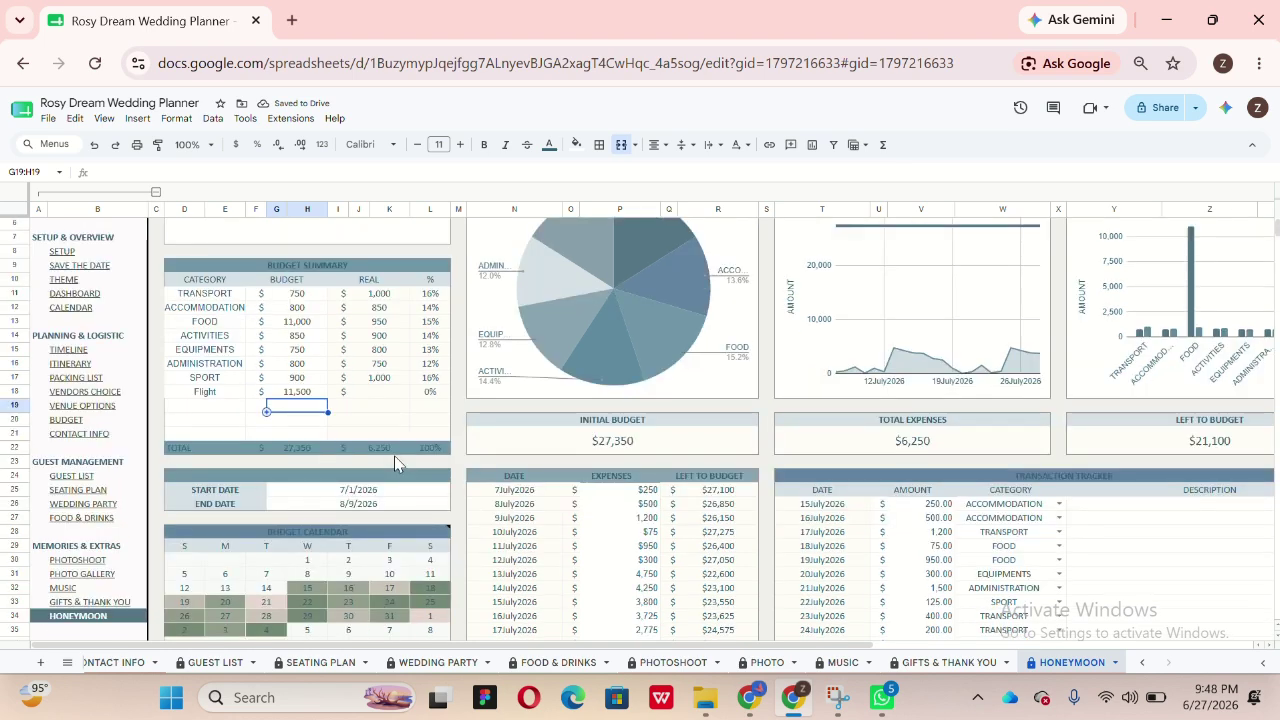
pyautogui.click(338, 294)
pyautogui.moveTo(338, 300); pyautogui.dragTo(430, 398)
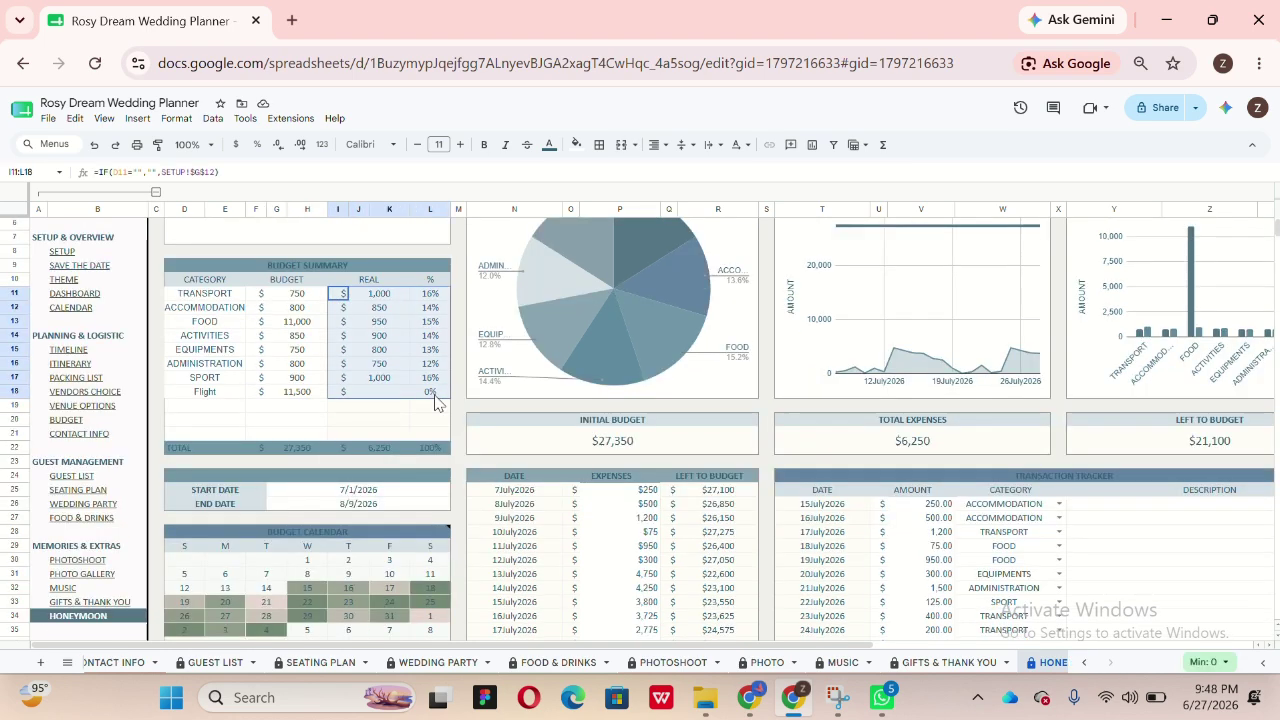
pyautogui.scroll(-1, 420, 437)
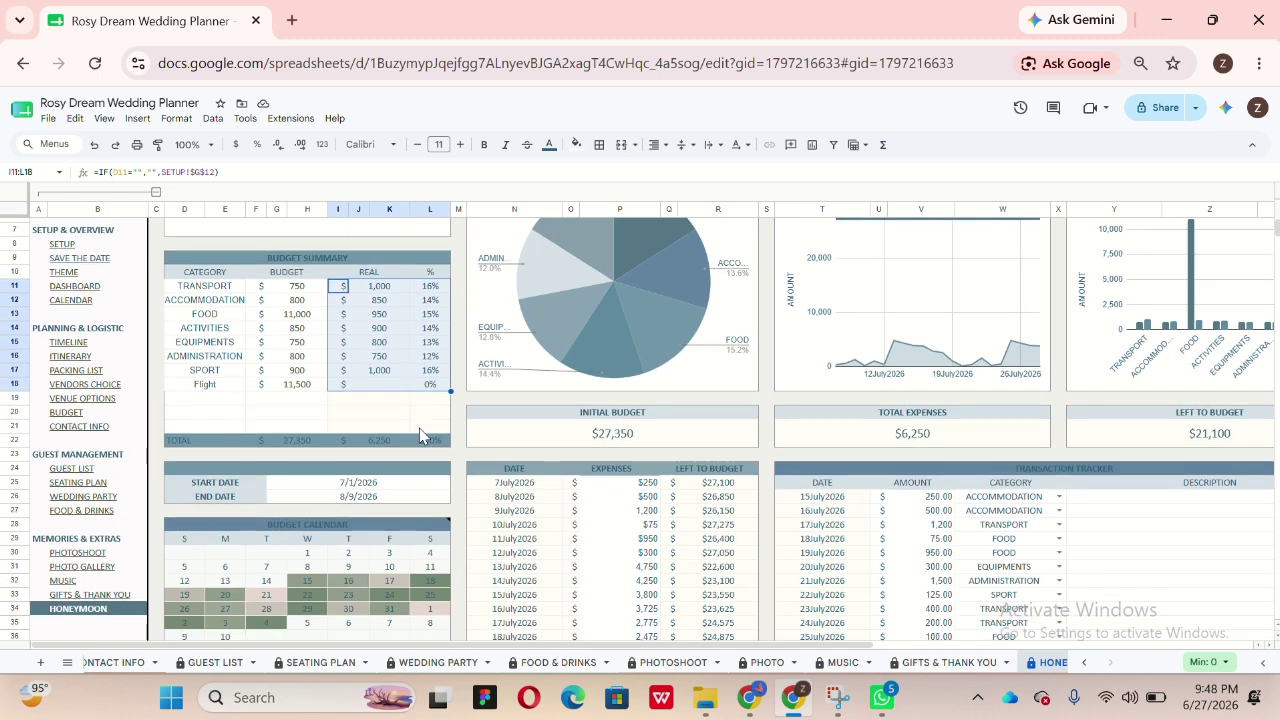
pyautogui.scroll(-4, 420, 437)
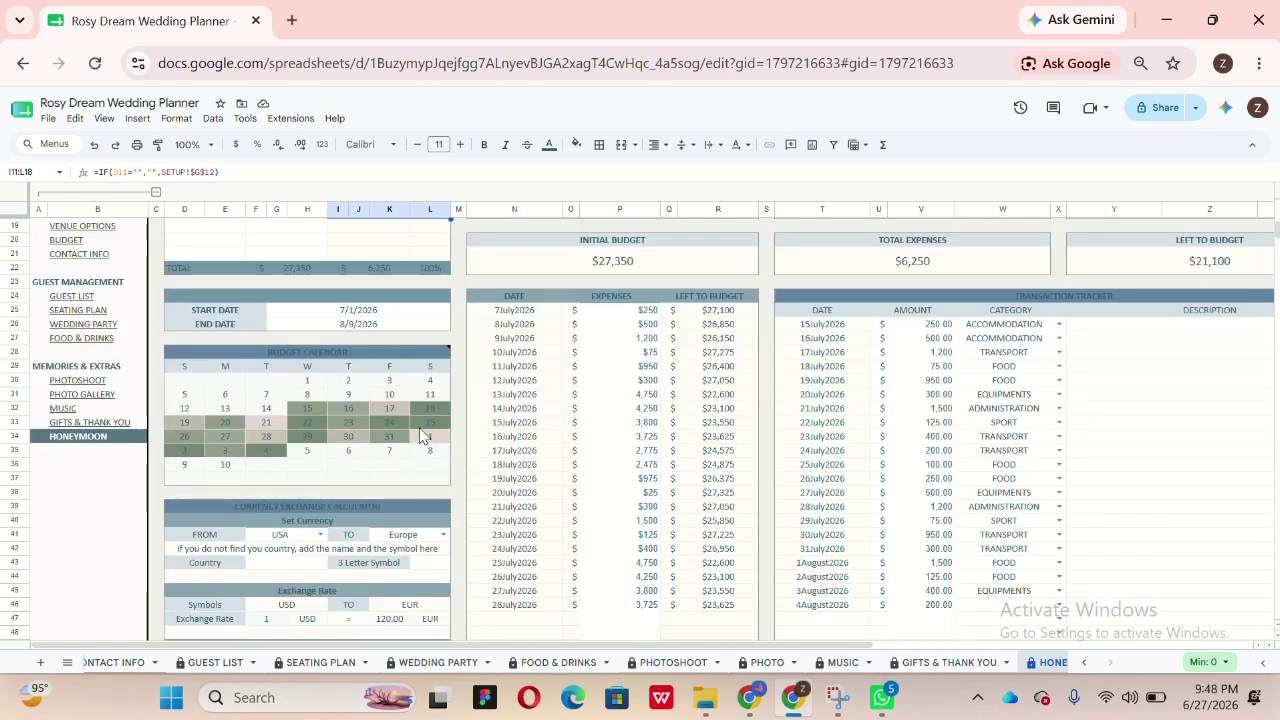
# Step: Examine the Transaction Tracker, checking the first entry's date, amount and available category options
pyautogui.scroll(2, 420, 437)
pyautogui.hscroll(1, 420, 437)
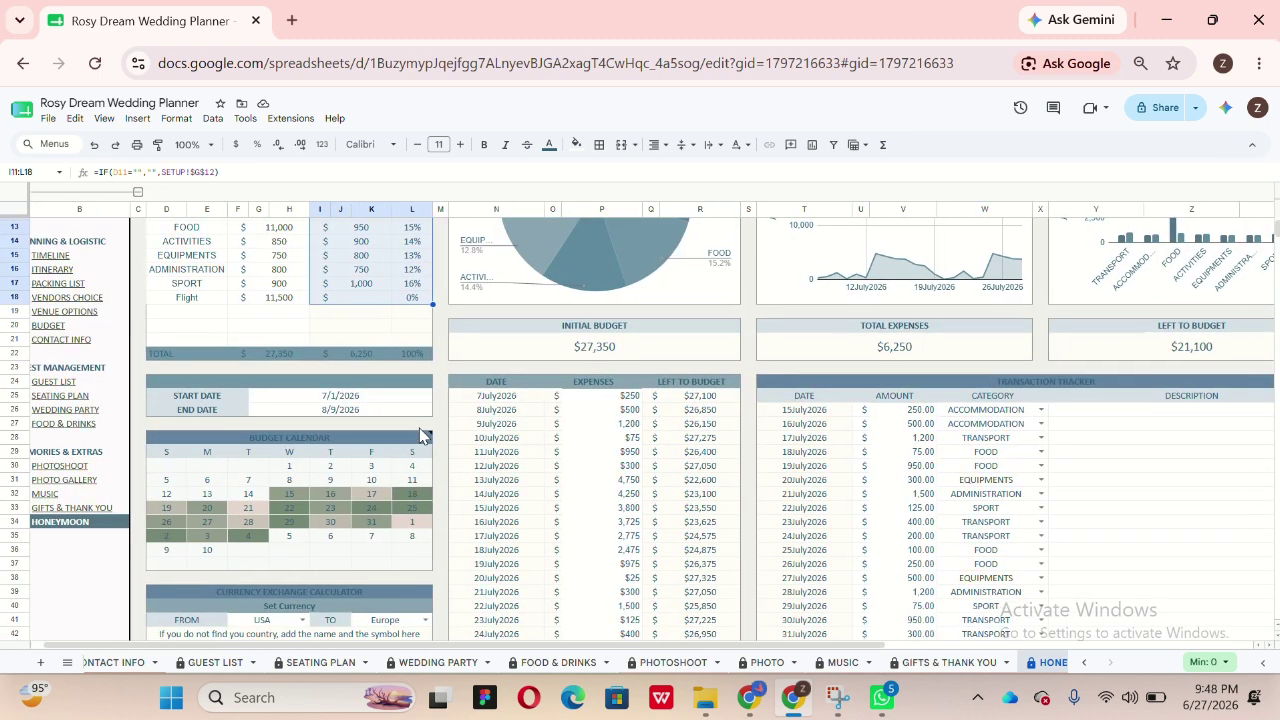
pyautogui.hscroll(4, 422, 435)
pyautogui.scroll(-2, 445, 415)
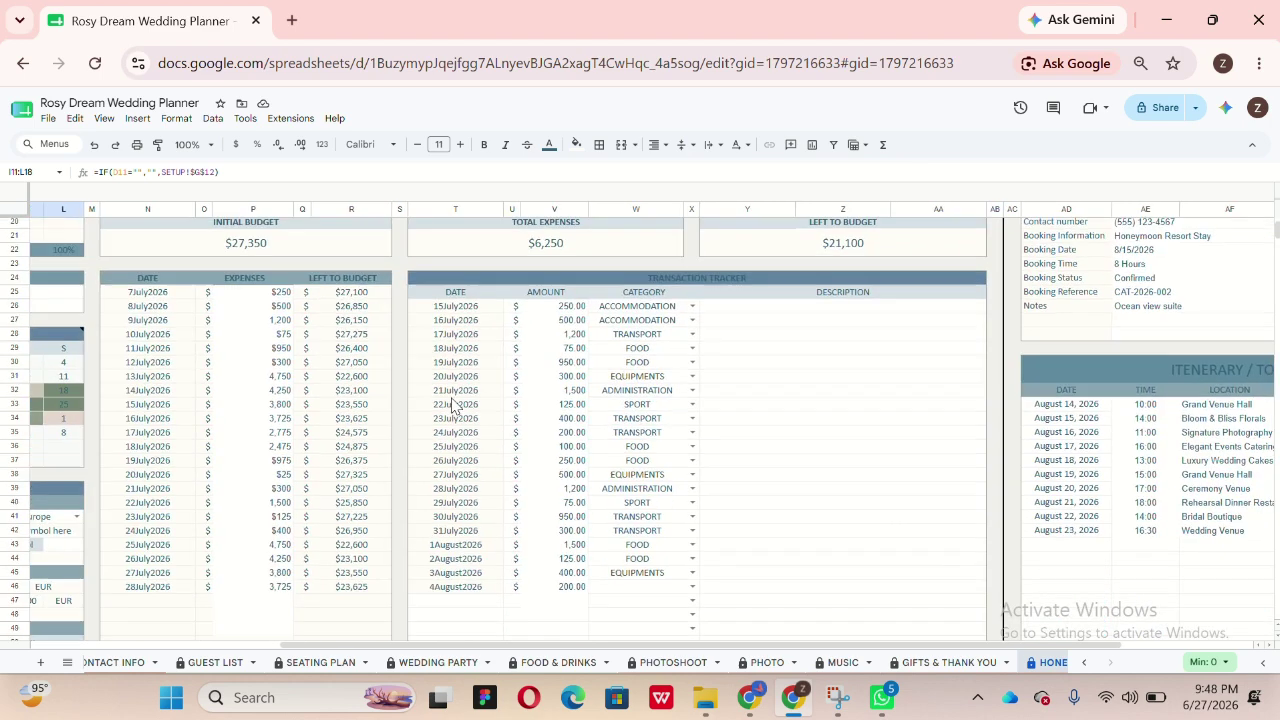
pyautogui.click(752, 279)
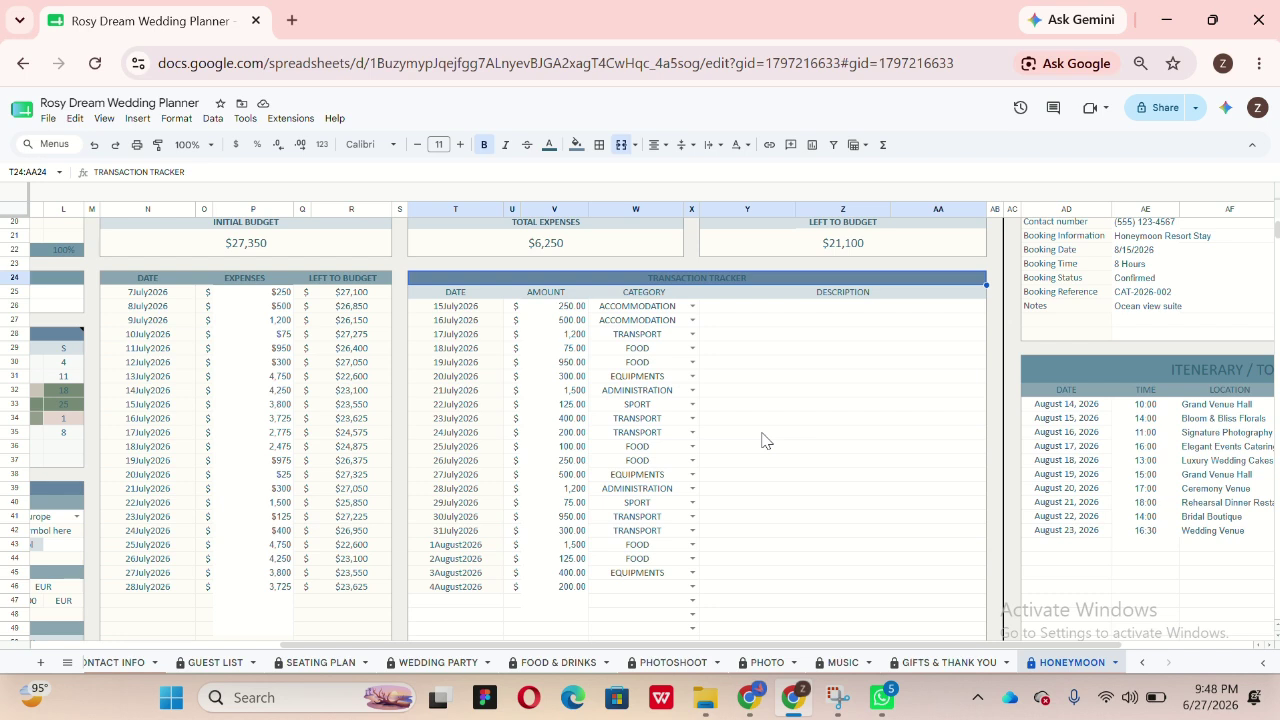
pyautogui.click(460, 306)
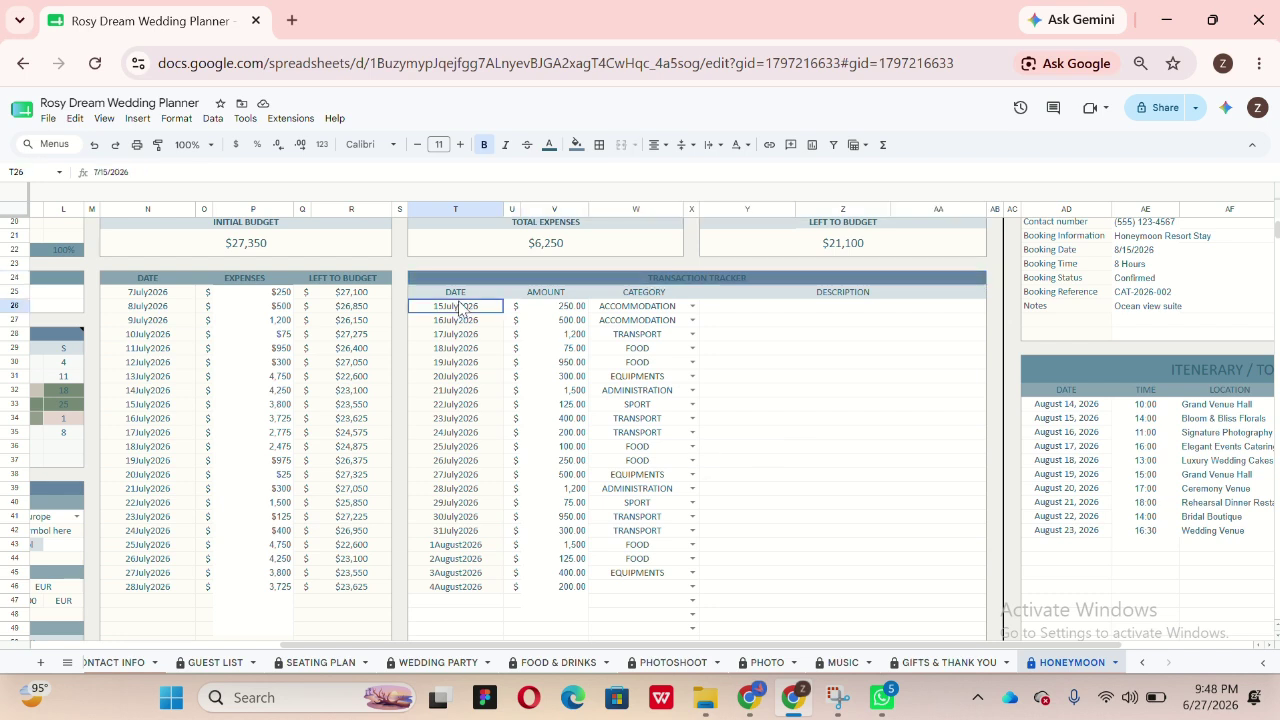
pyautogui.click(547, 308)
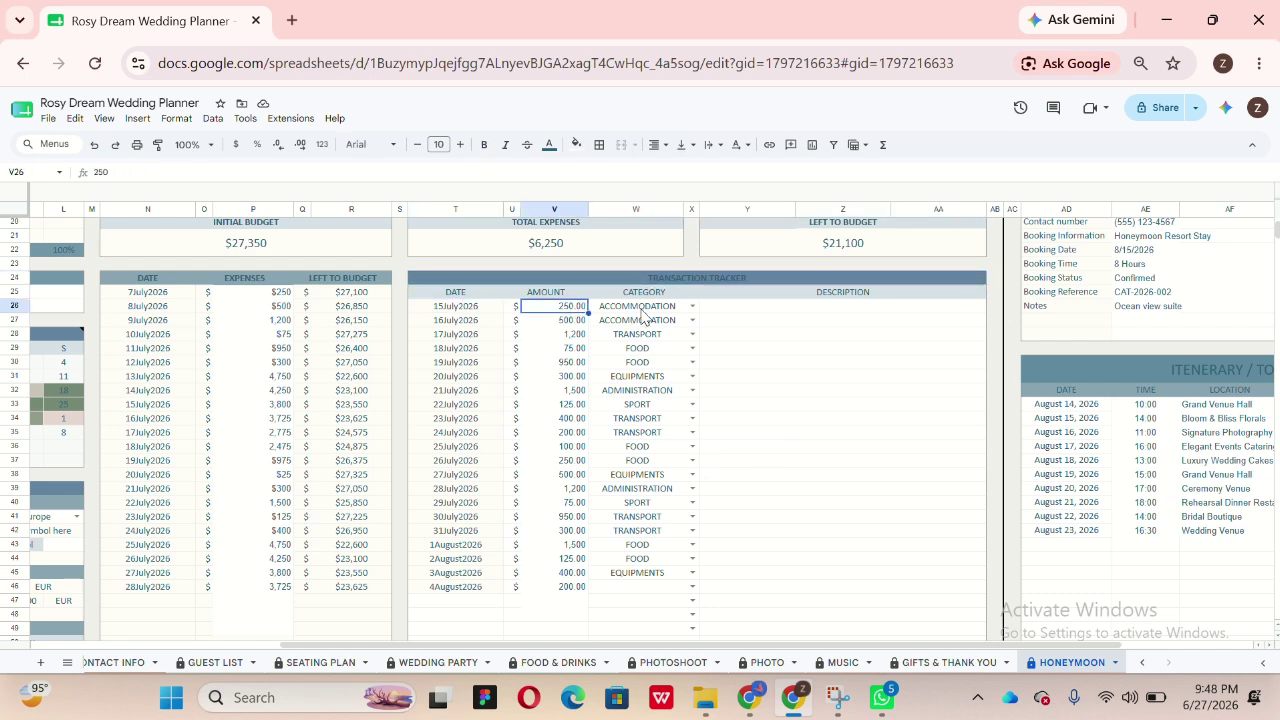
pyautogui.click(692, 307)
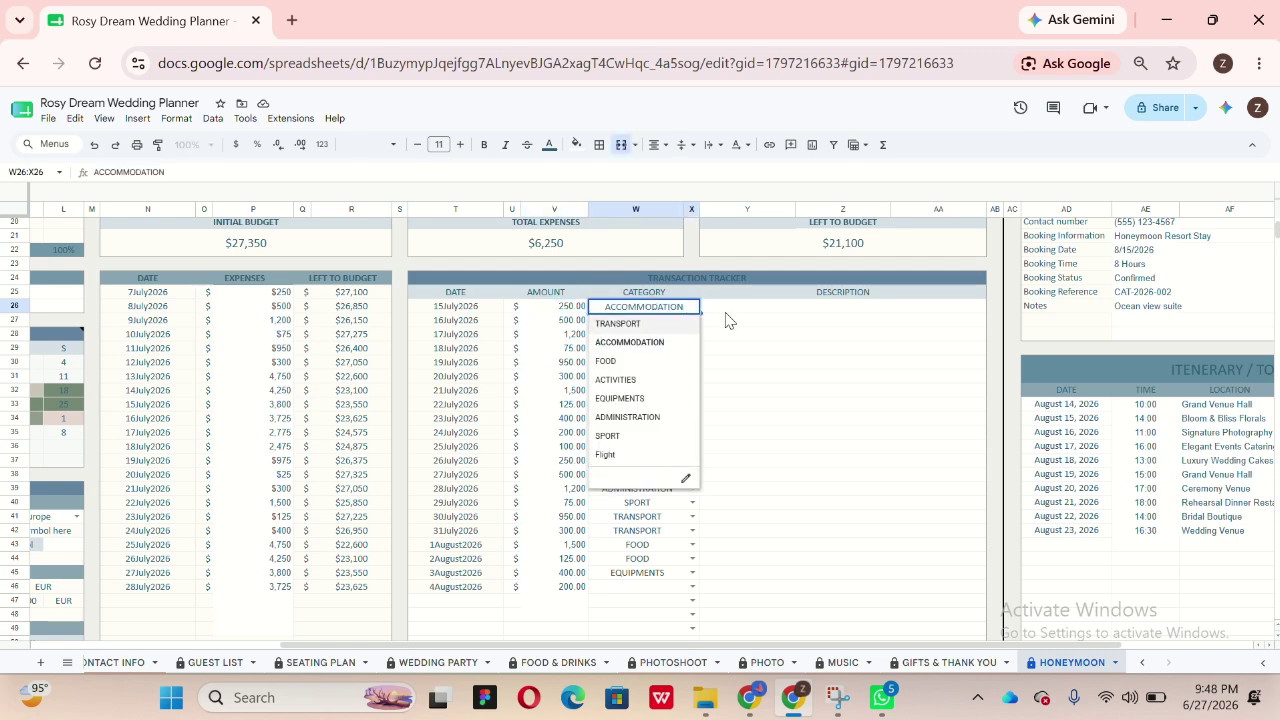
pyautogui.click(790, 408)
# Step: Add a transaction dated 8/13/2026 with an amount of 1,200.00 and category Flight in the Transaction Tracker's first empty row
pyautogui.doubleClick(468, 601)
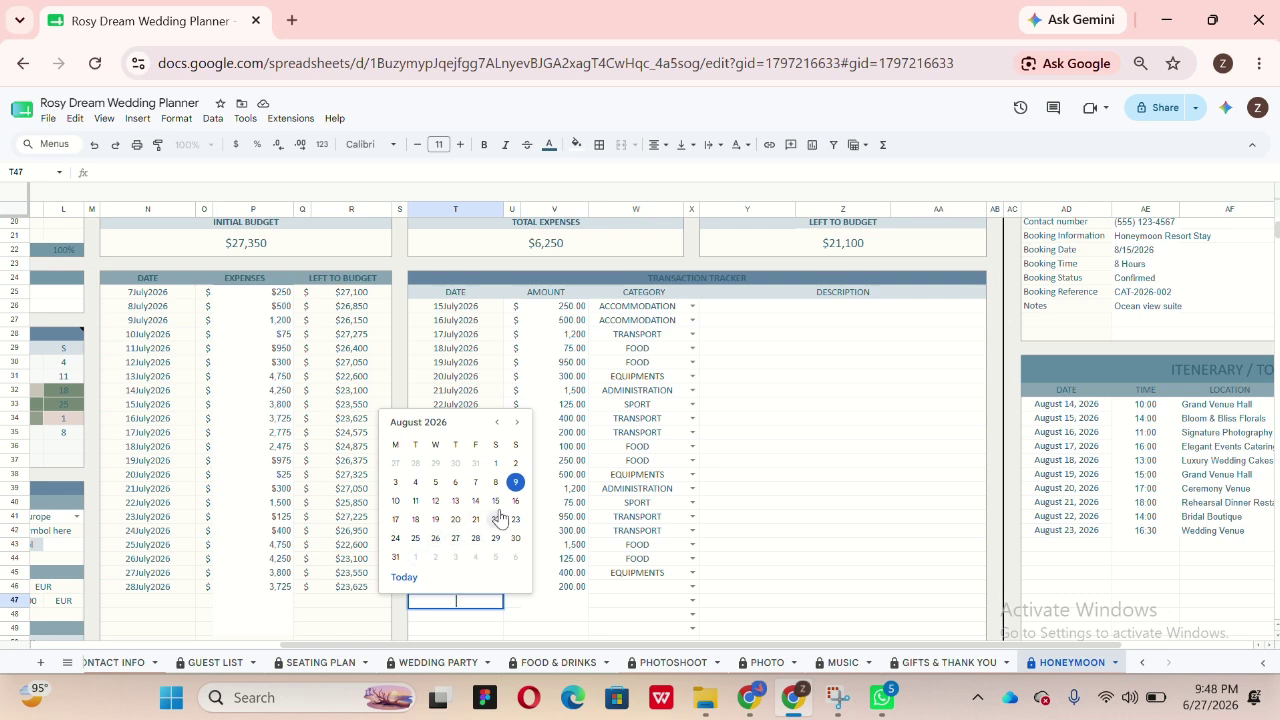
pyautogui.click(458, 502)
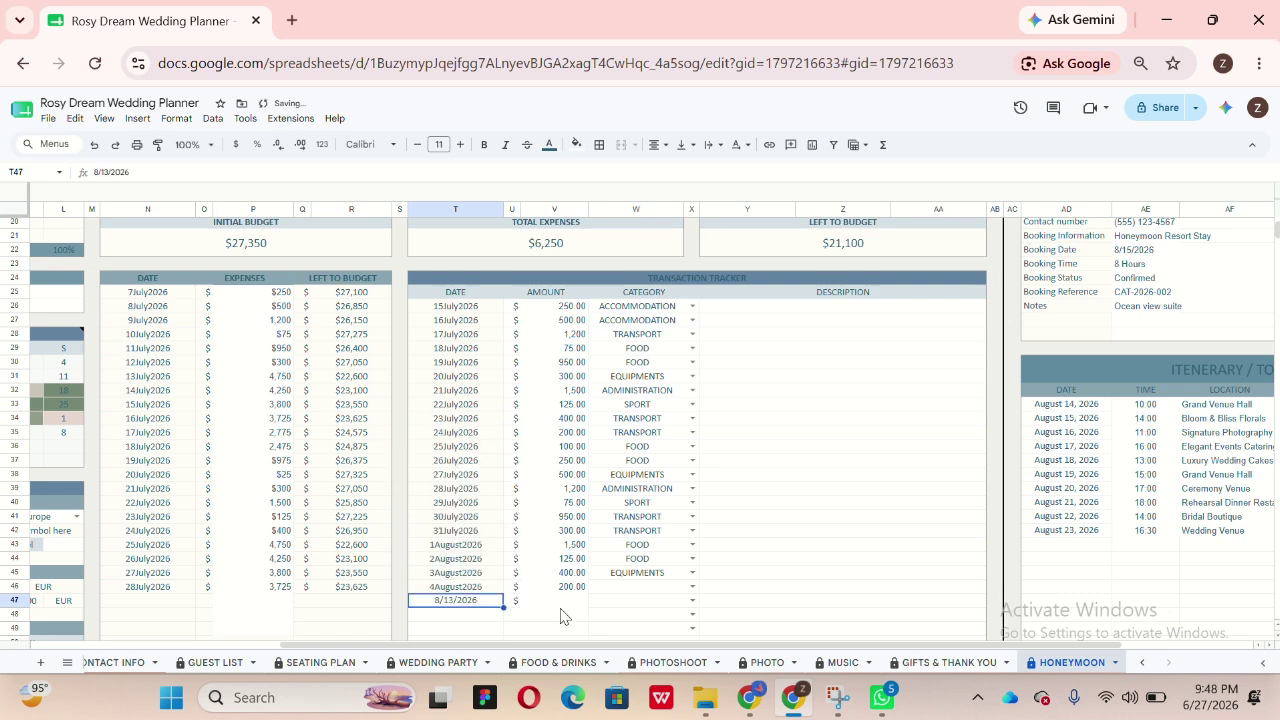
pyautogui.click(566, 605)
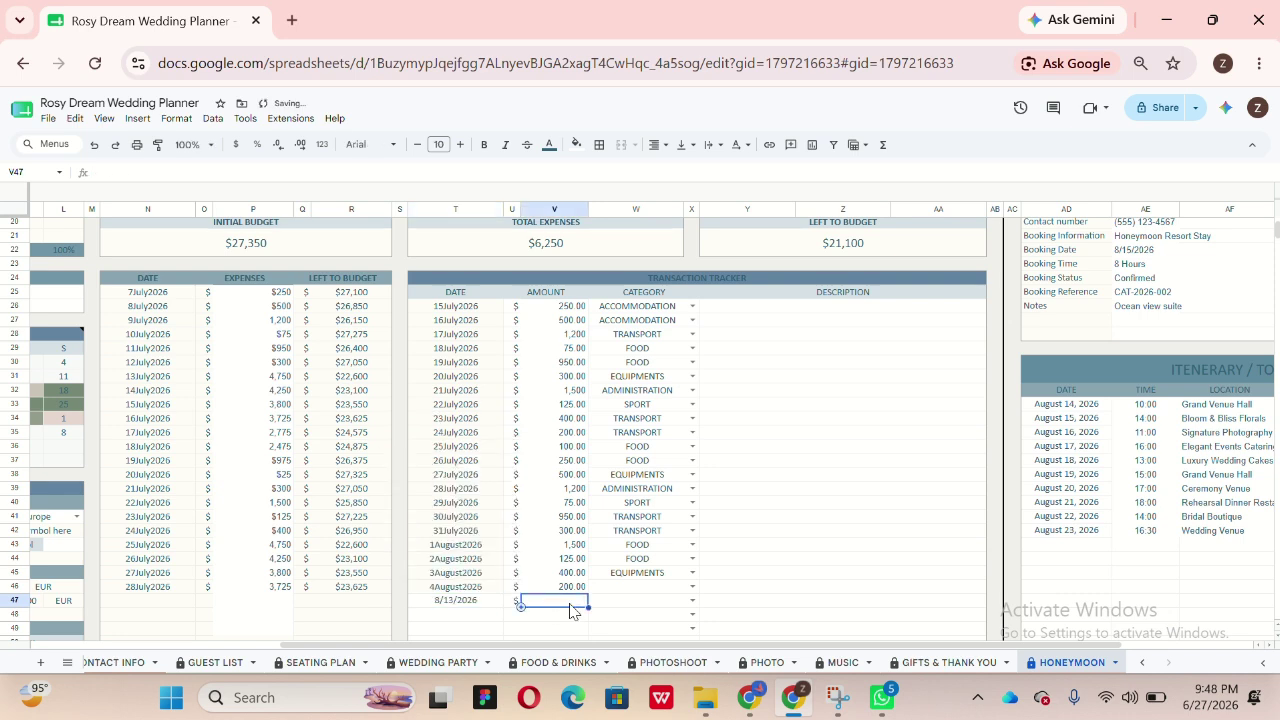
pyautogui.write('1,200.')
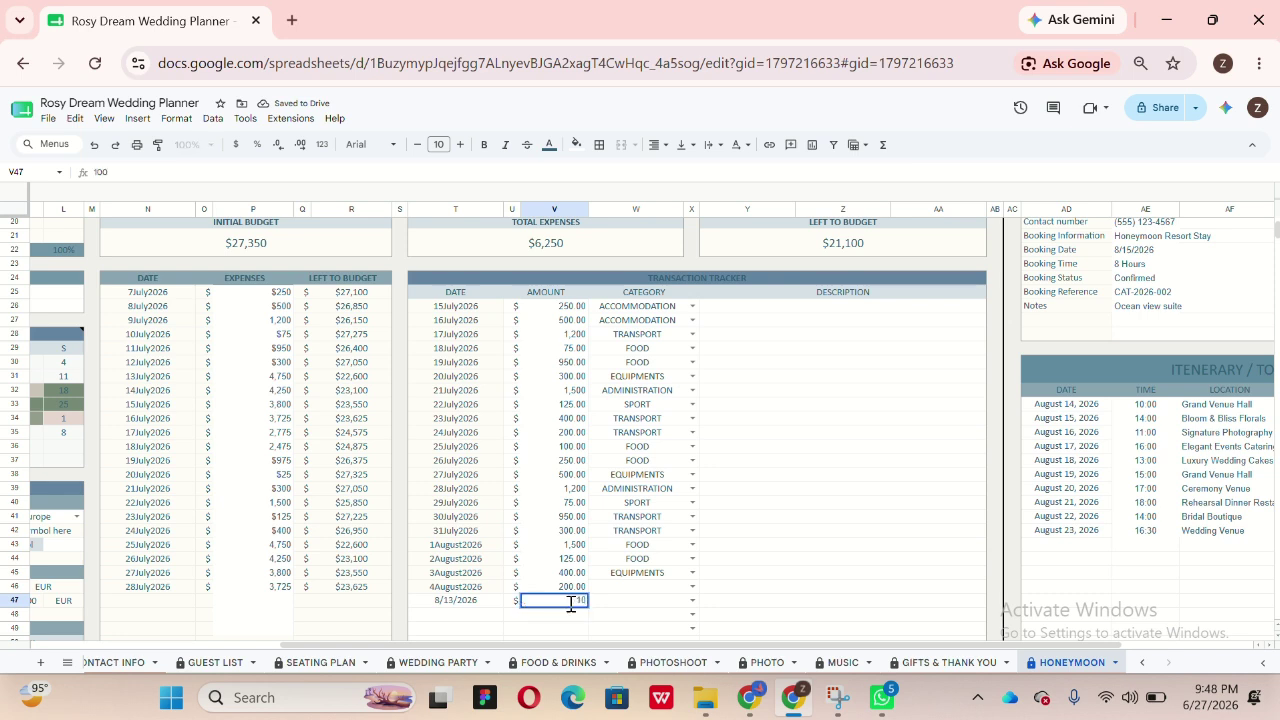
pyautogui.write('00')
pyautogui.press('Return')
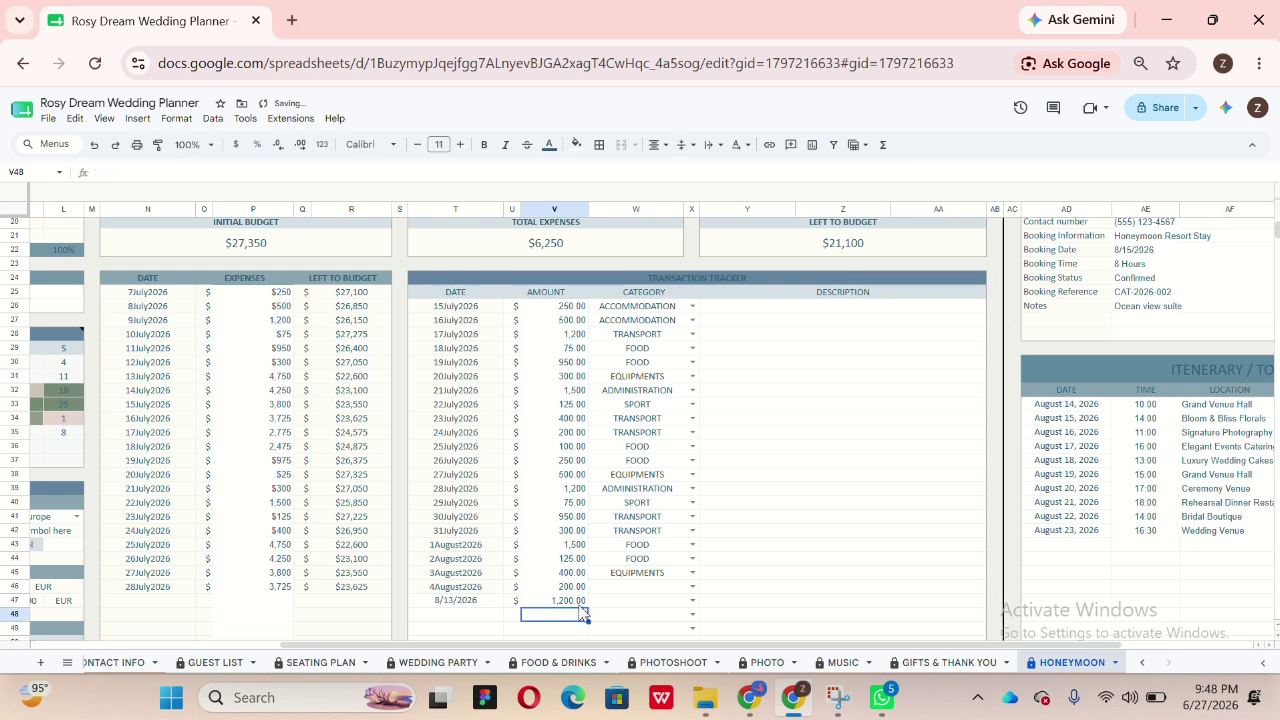
pyautogui.moveTo(618, 602); pyautogui.dragTo(694, 602)
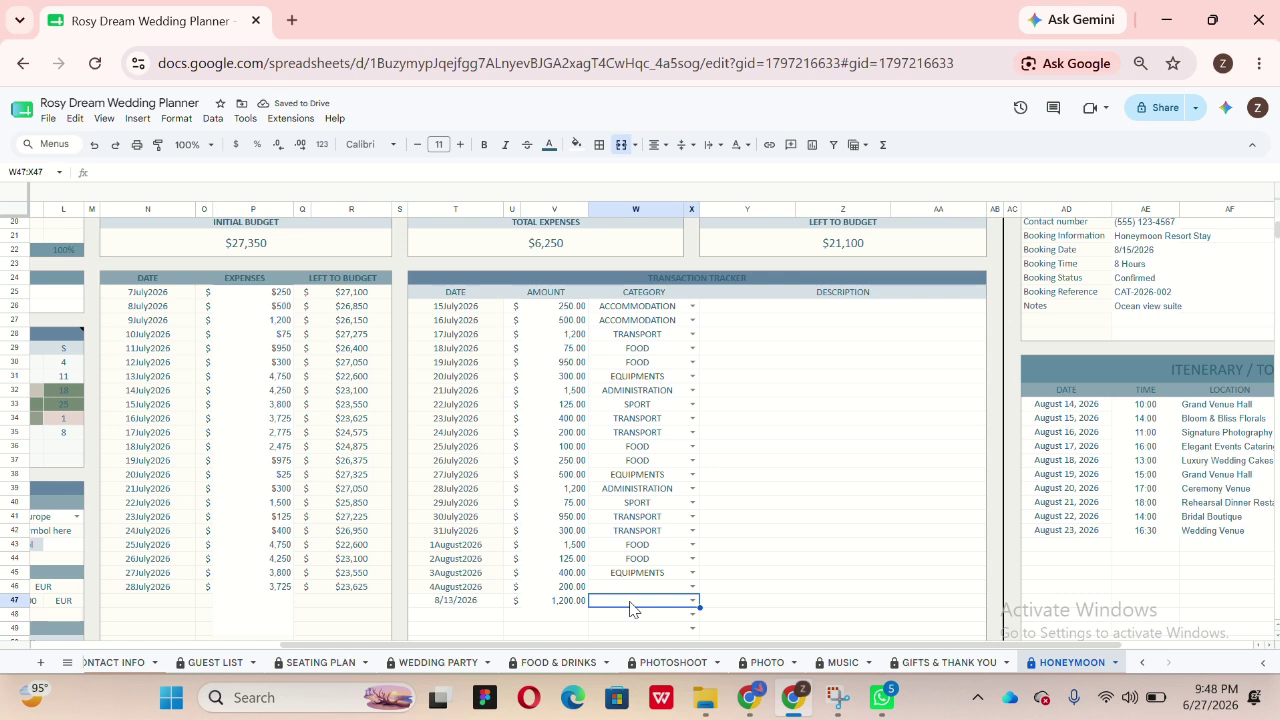
pyautogui.click(694, 602)
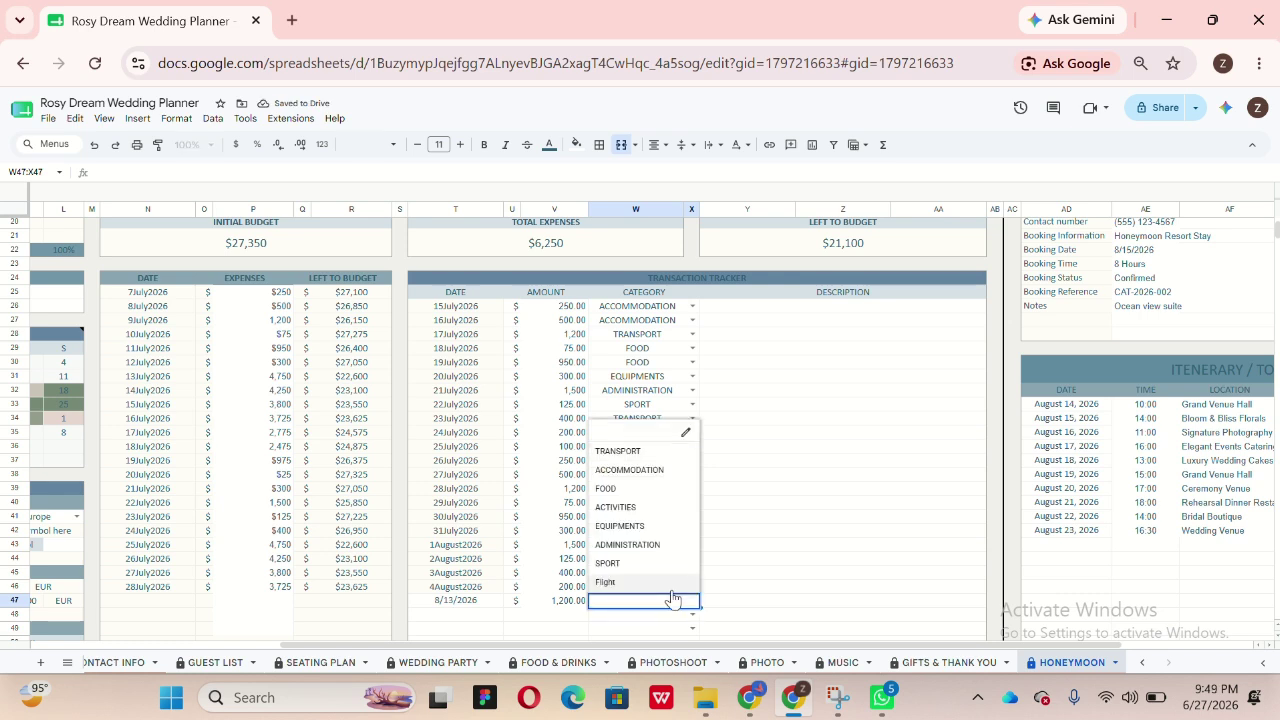
pyautogui.click(669, 583)
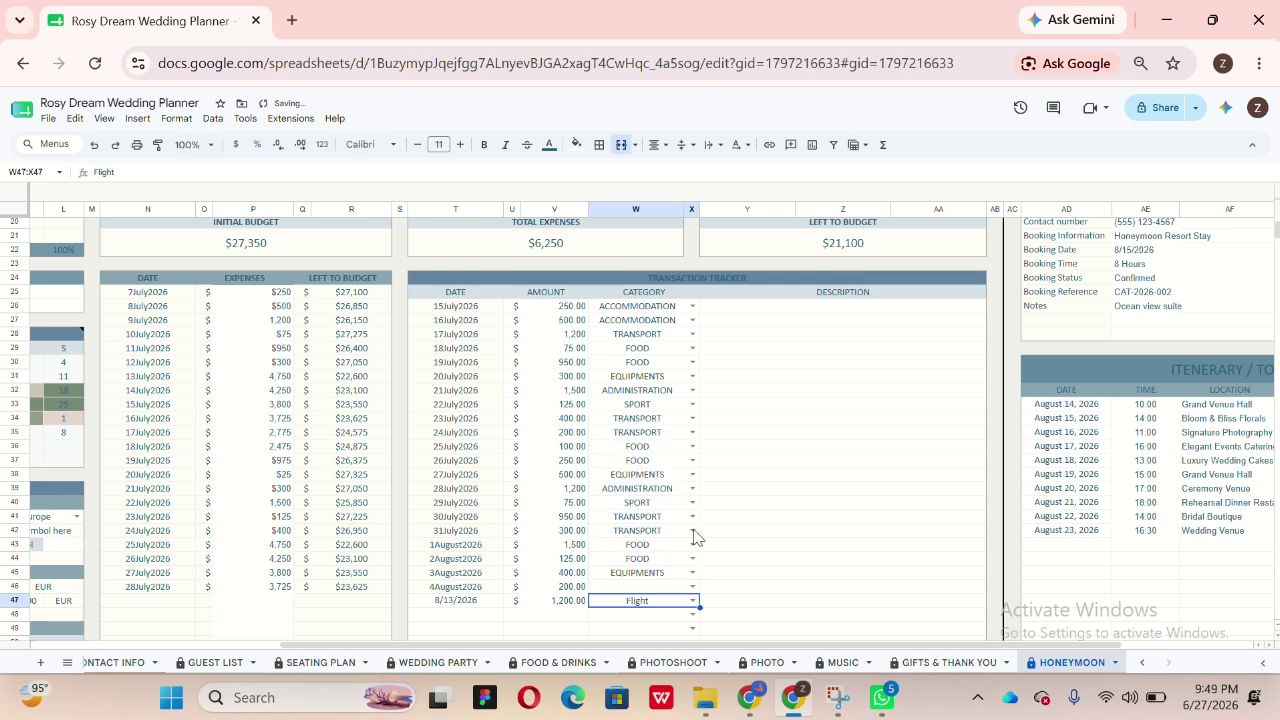
pyautogui.click(840, 598)
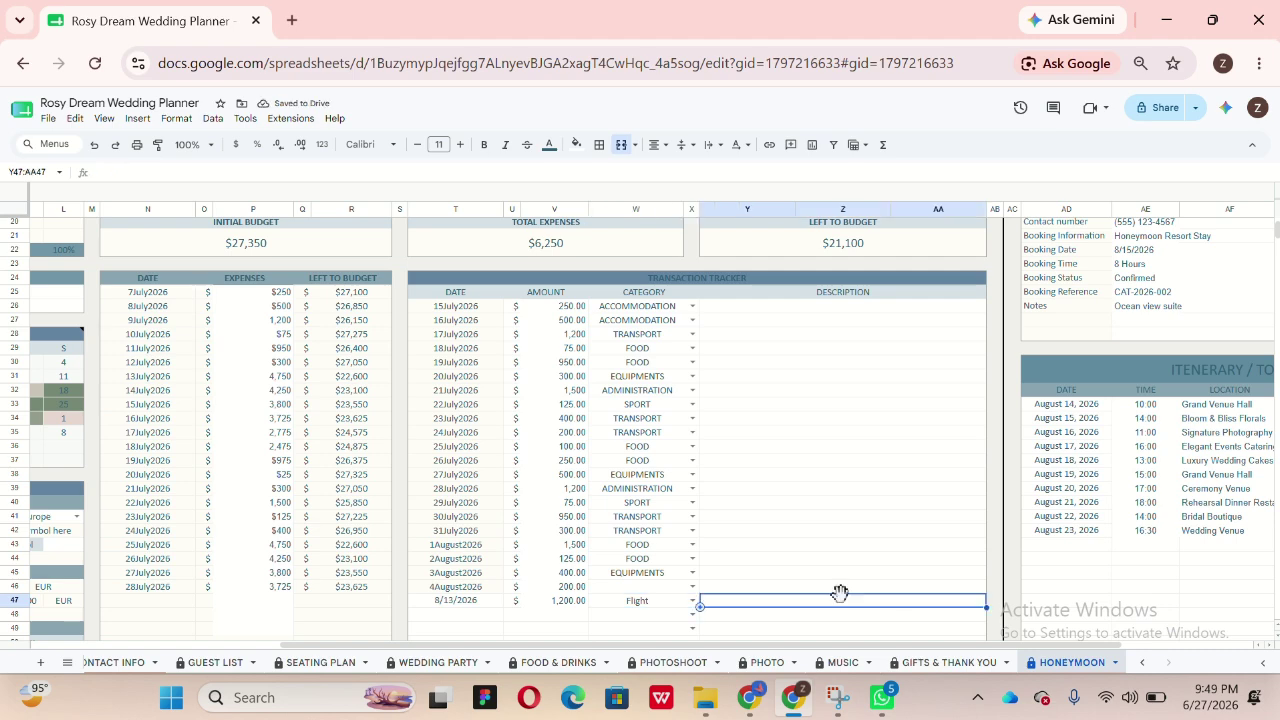
# Step: Examine the Date, Expenses and Left to Budget columns of the daily expenses table
pyautogui.scroll(1, 840, 593)
pyautogui.hscroll(-5, 842, 598)
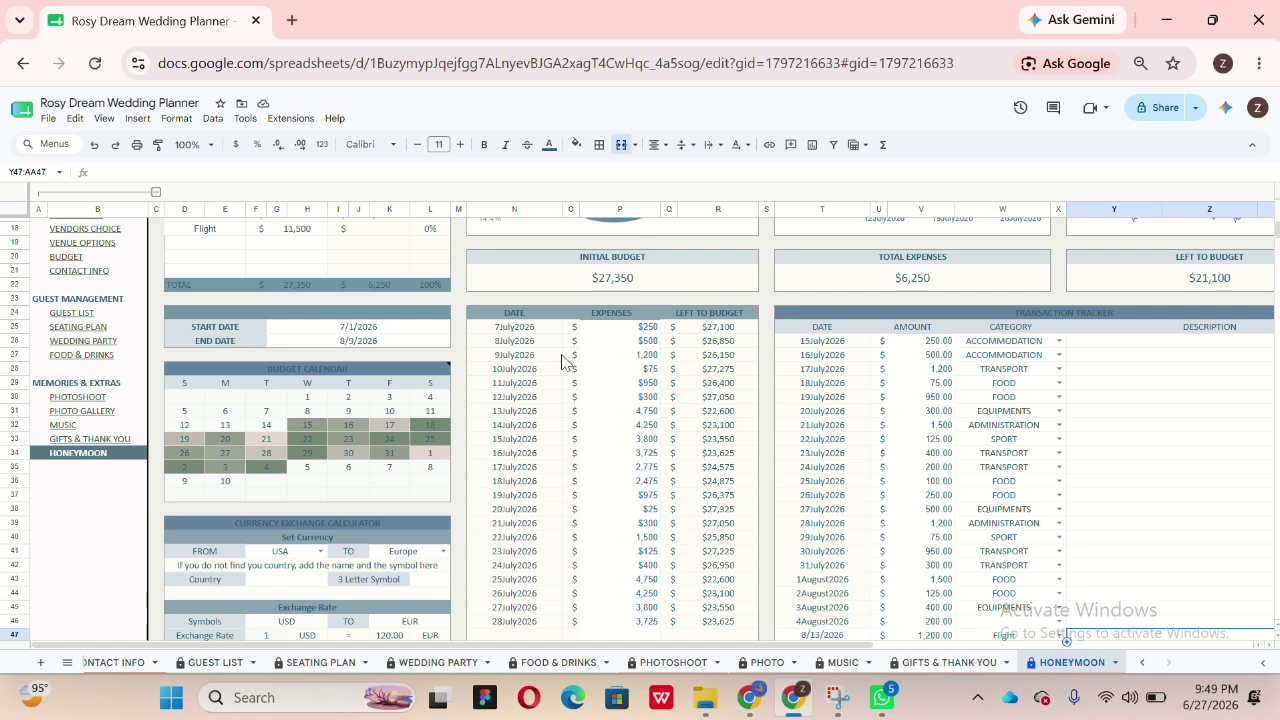
pyautogui.moveTo(515, 327); pyautogui.dragTo(540, 536)
pyautogui.click(645, 330)
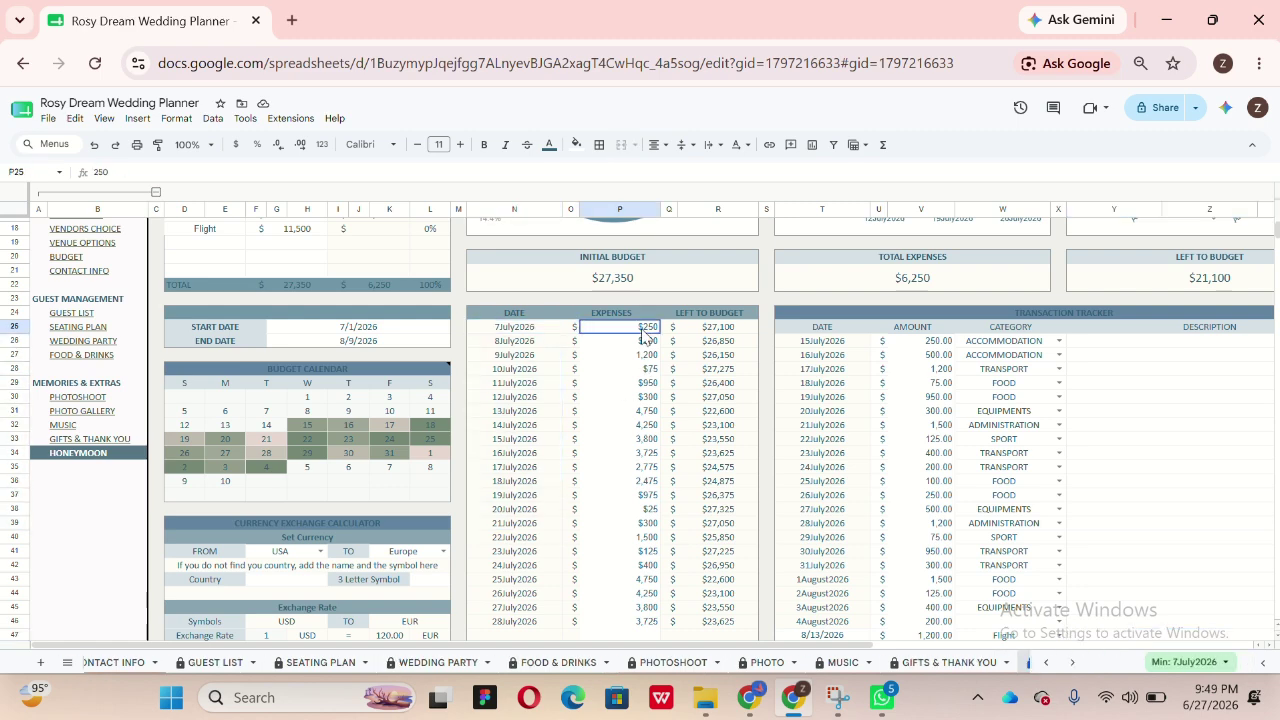
pyautogui.moveTo(645, 330); pyautogui.dragTo(645, 478)
pyautogui.moveTo(720, 330); pyautogui.dragTo(744, 515)
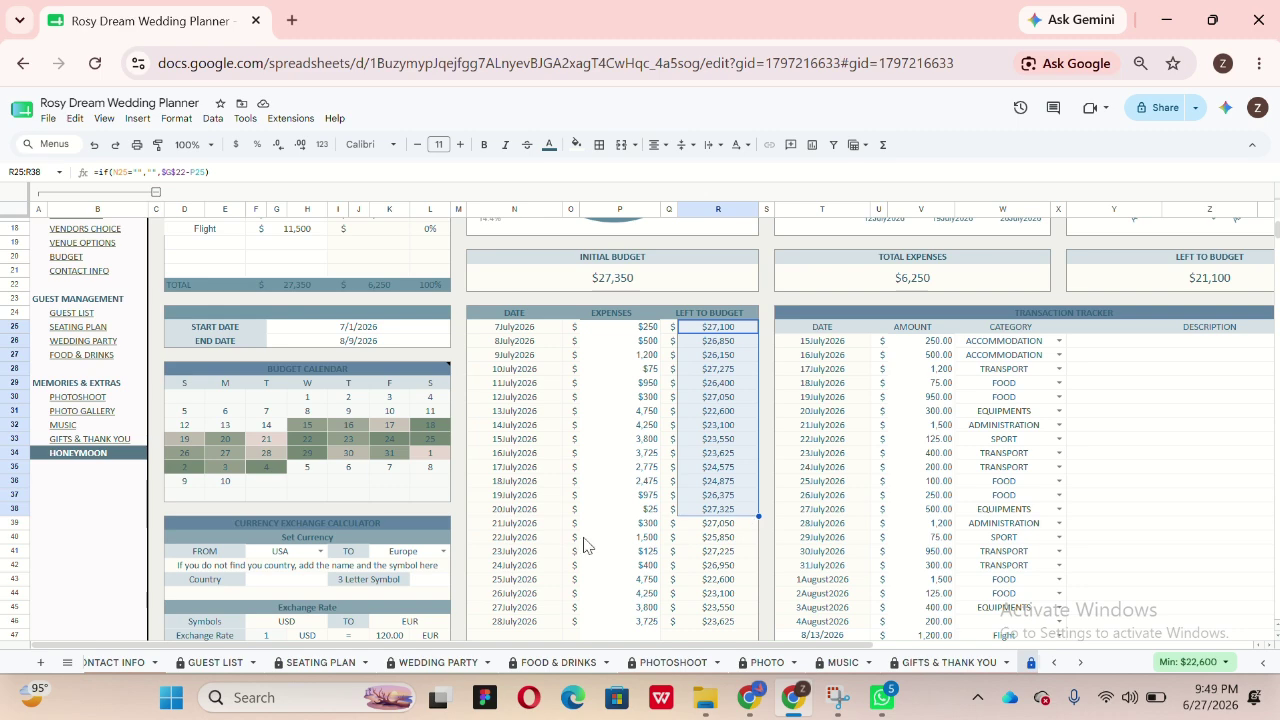
# Step: Examine the Expenses Breakdown, Total Expenses vs Budget and Budget vs Real charts on the honeymoon sheet
pyautogui.scroll(5, 585, 545)
pyautogui.click(690, 350)
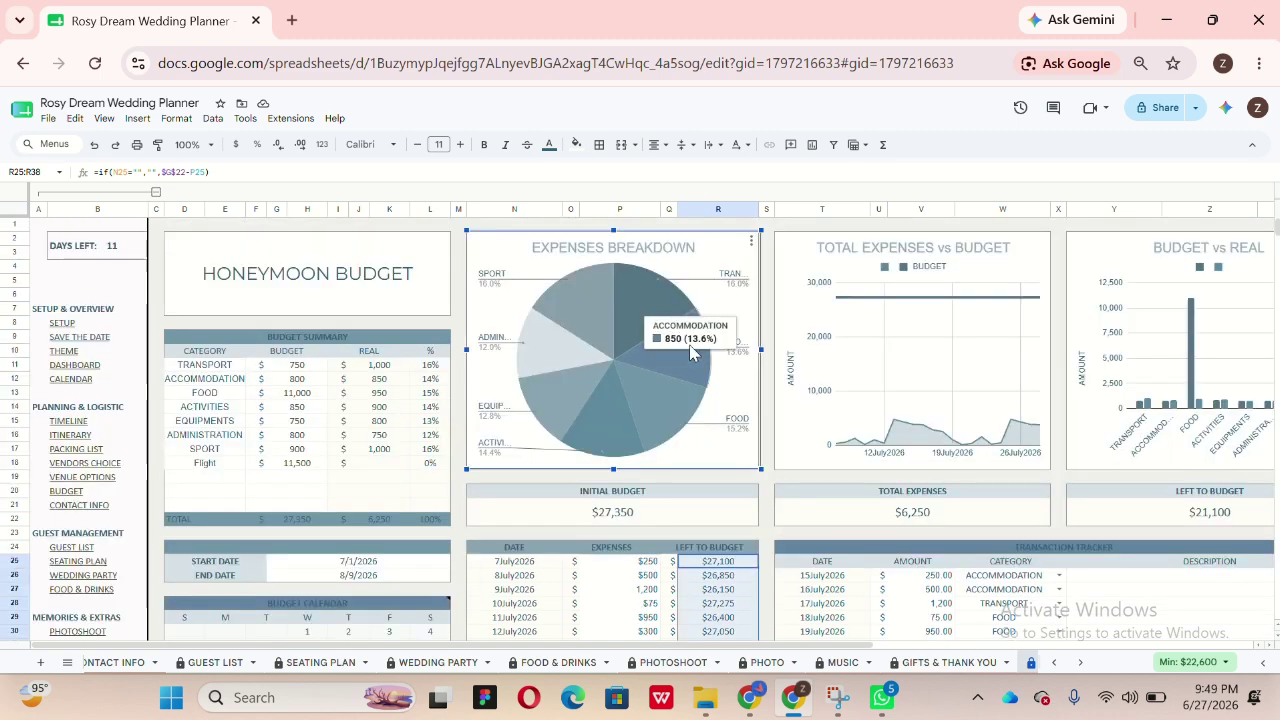
pyautogui.click(941, 318)
pyautogui.hscroll(3, 937, 327)
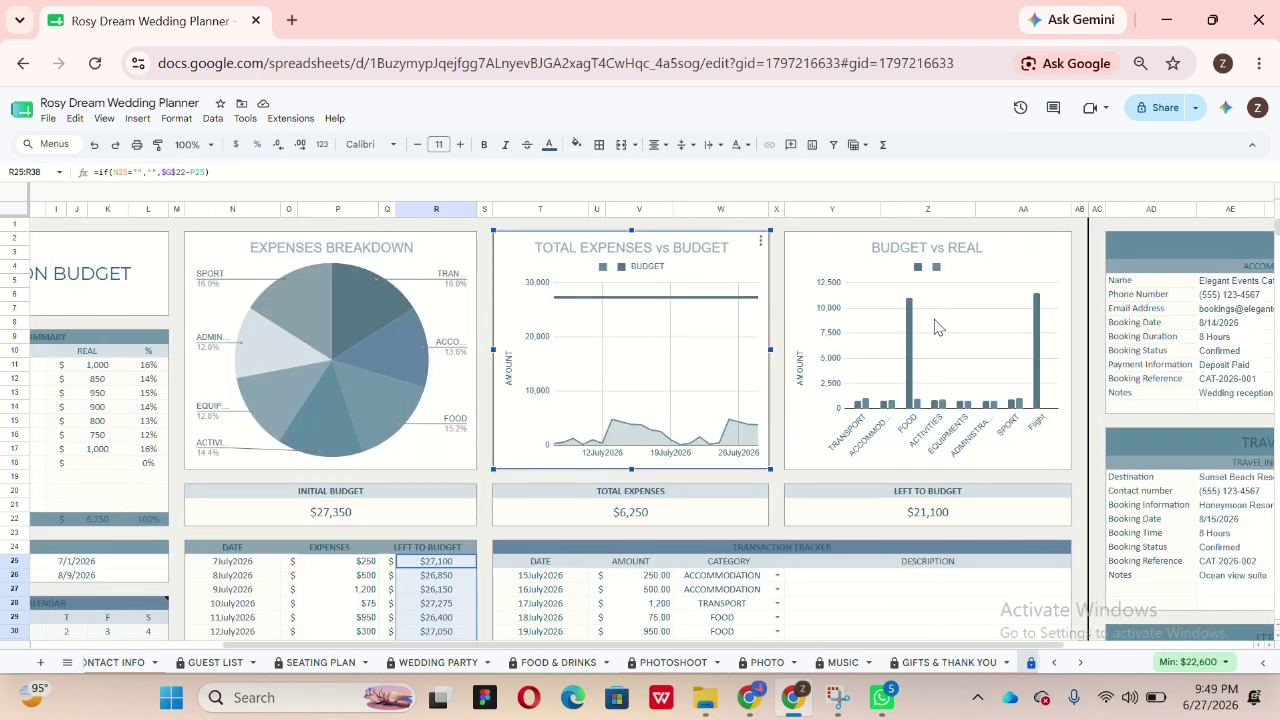
pyautogui.click(937, 327)
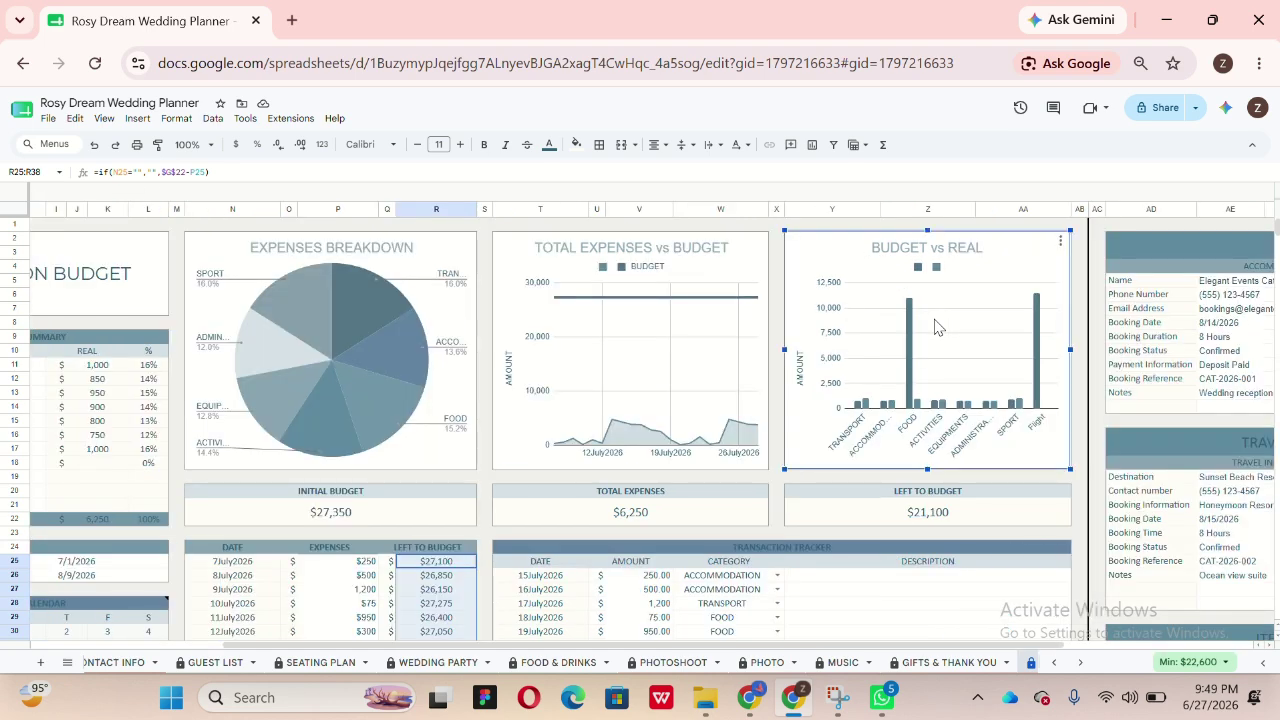
pyautogui.hscroll(1, 937, 327)
pyautogui.hscroll(2, 937, 327)
pyautogui.hscroll(-1, 937, 327)
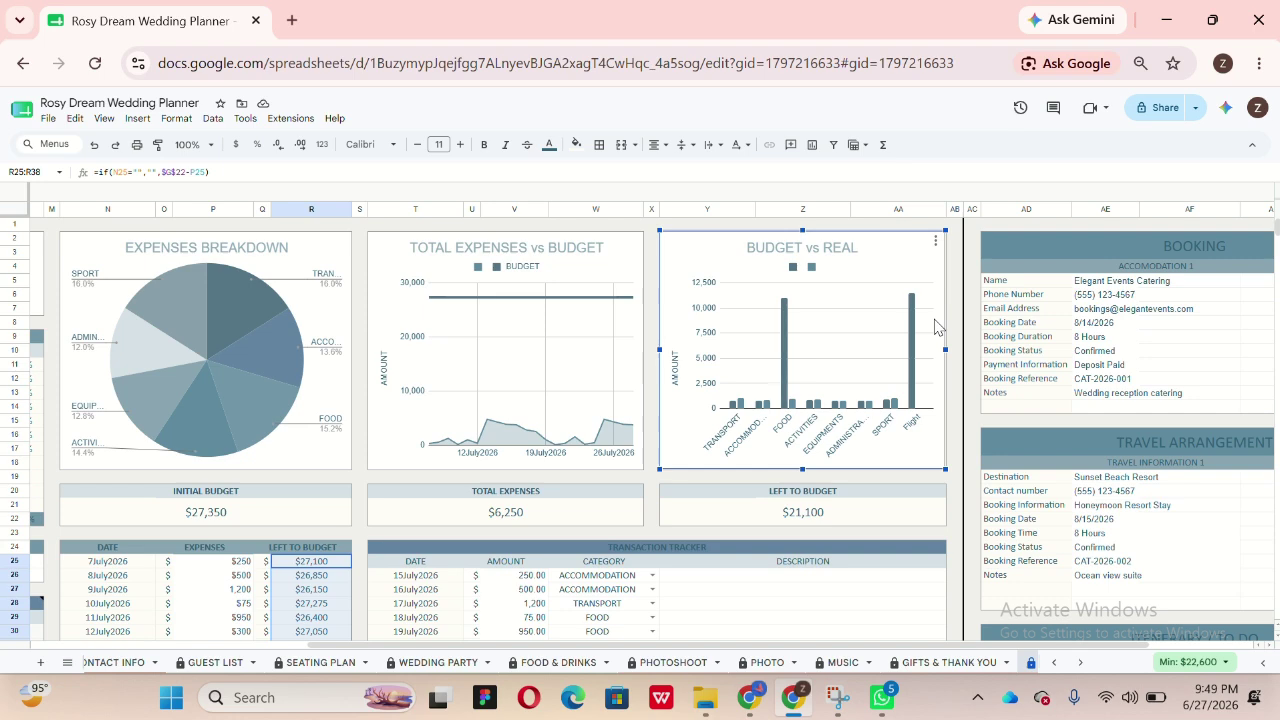
pyautogui.hscroll(-4, 937, 327)
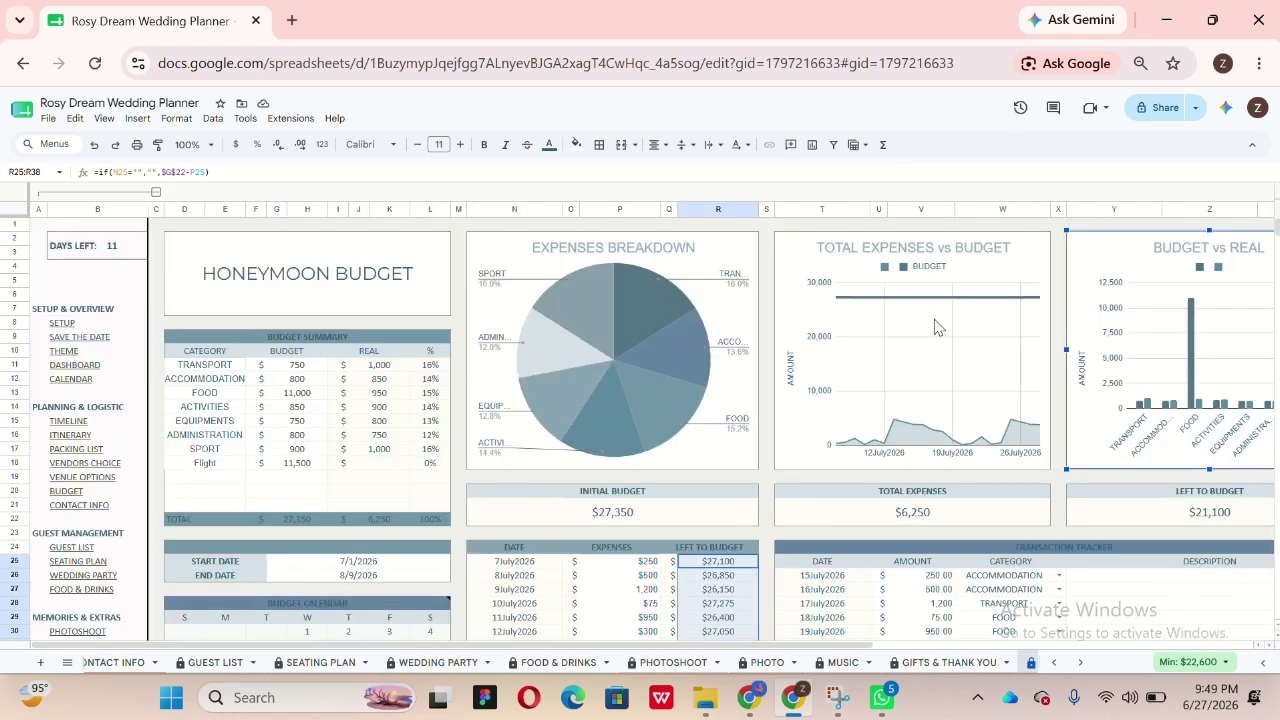
# Step: Review the honeymoon Budget Summary, budget calendar and transaction tables once more
pyautogui.scroll(-5, 937, 327)
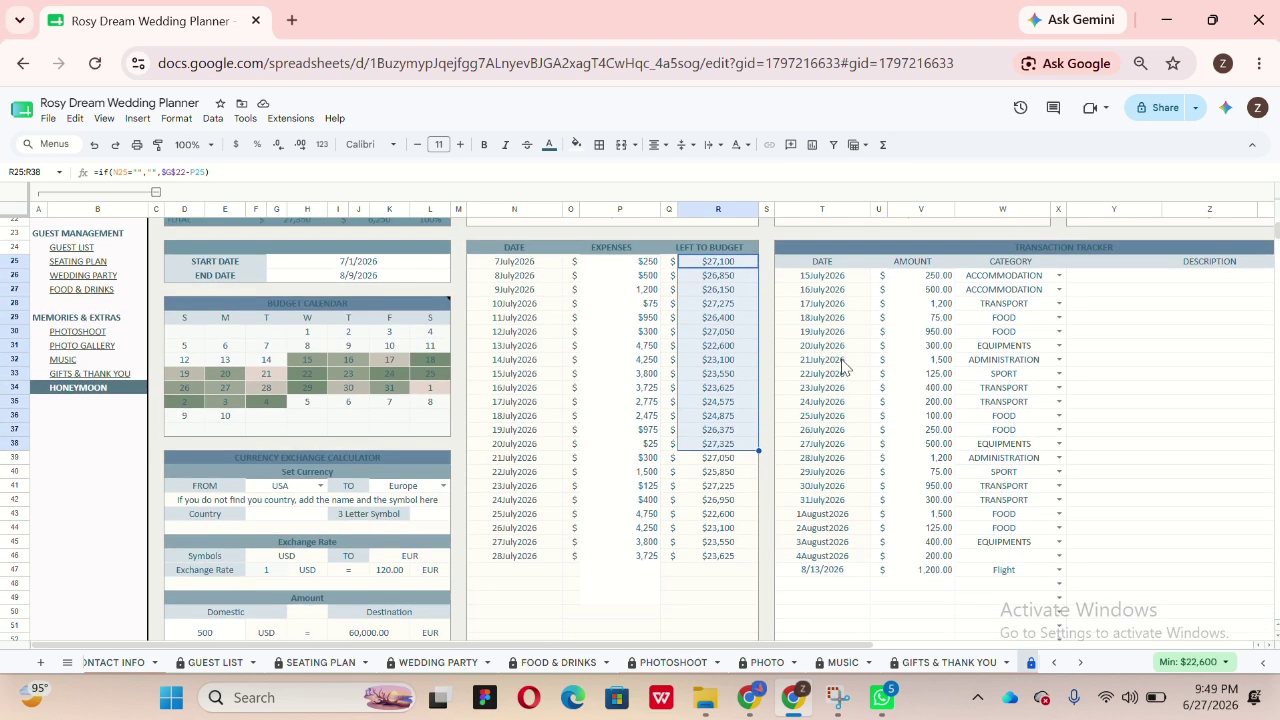
pyautogui.scroll(1, 456, 365)
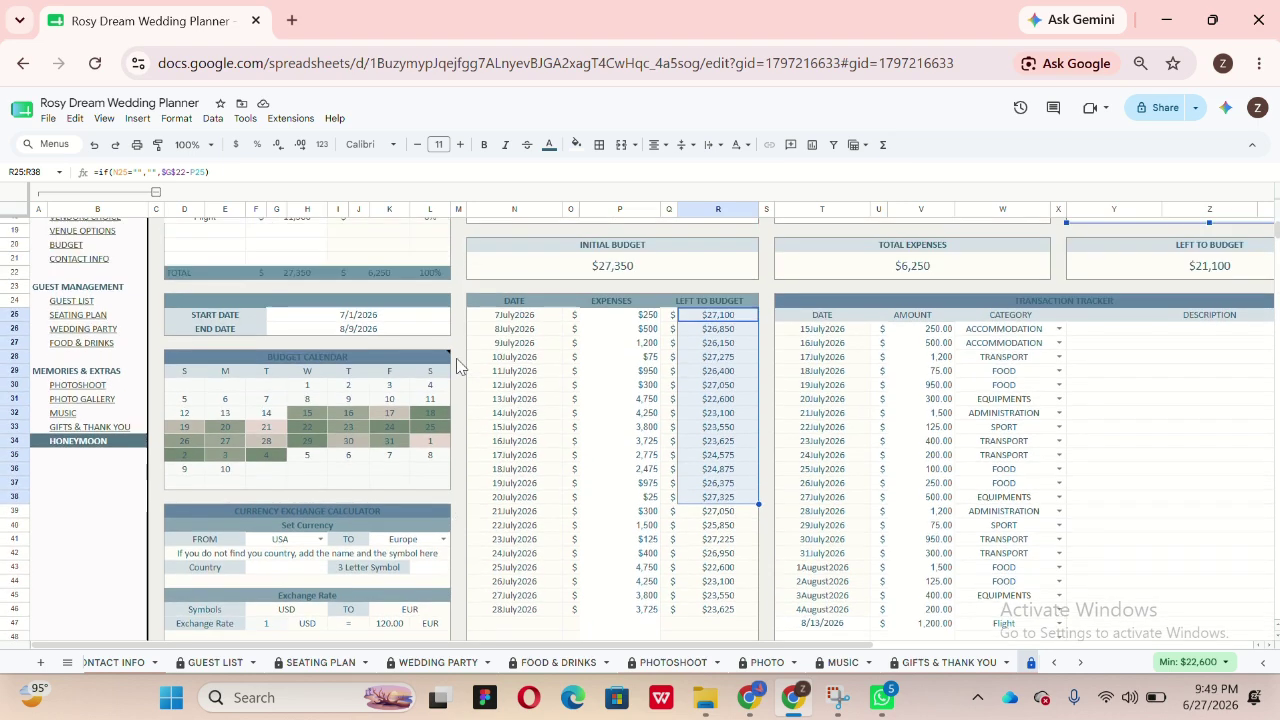
pyautogui.scroll(5, 456, 365)
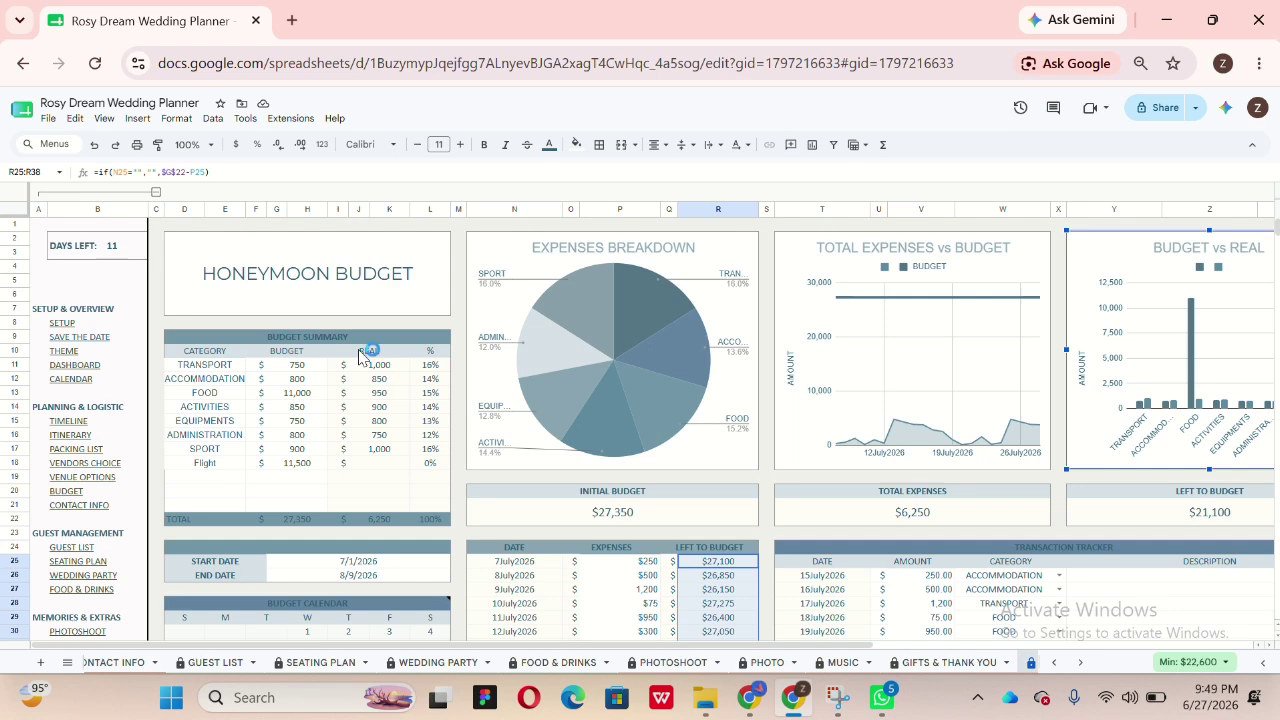
pyautogui.scroll(-1, 363, 358)
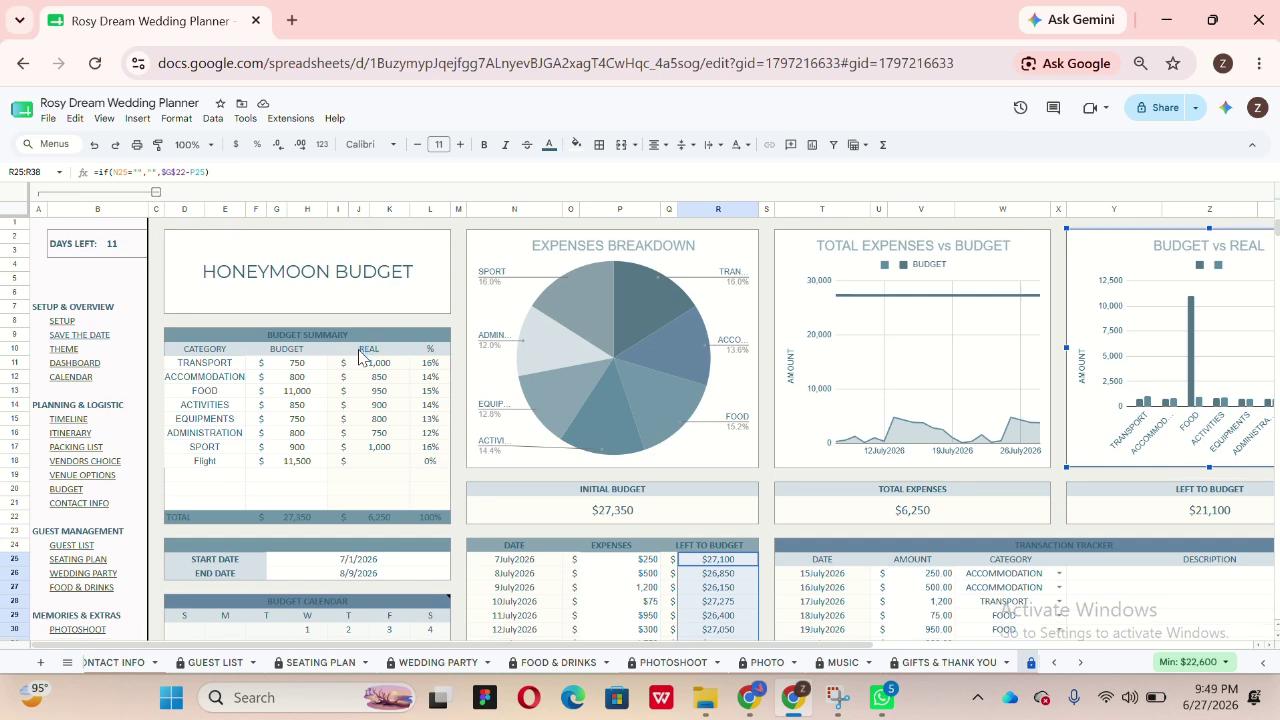
pyautogui.scroll(-5, 363, 358)
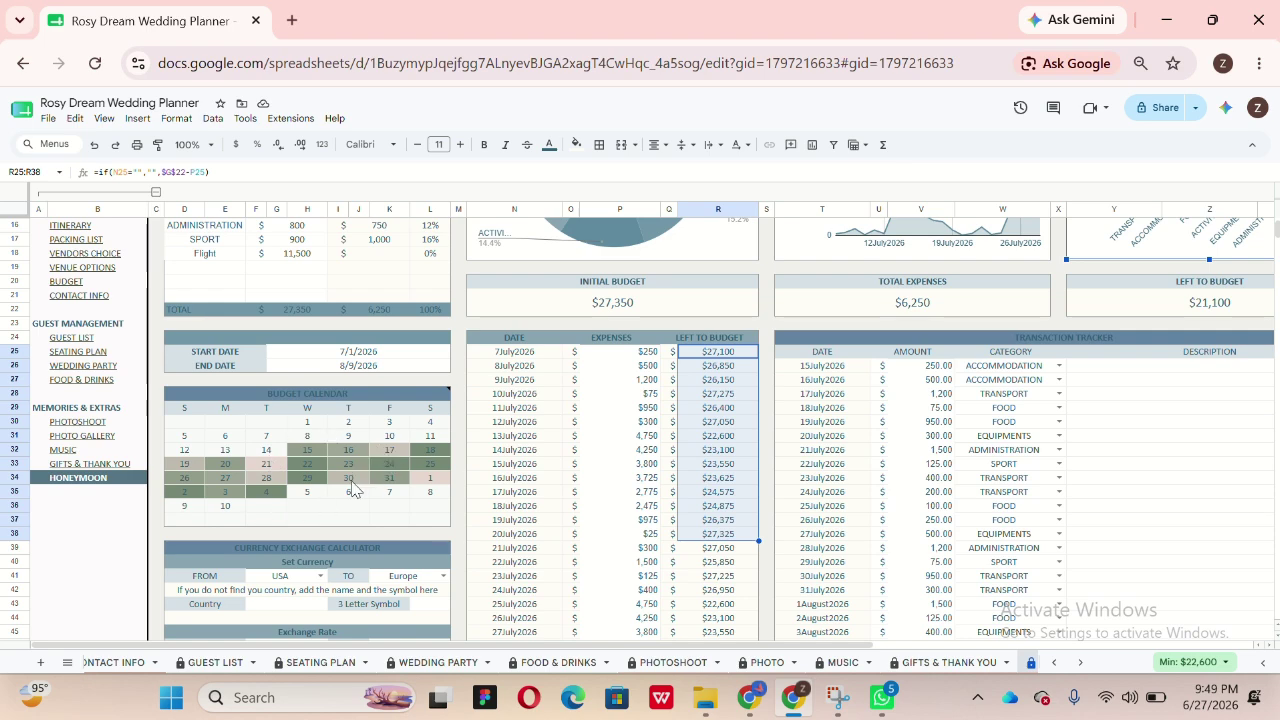
# Step: Examine the Currency Exchange Calculator's country selection, custom country and symbol, exchange rate, and domestic and destination amount fields
pyautogui.scroll(-5, 352, 488)
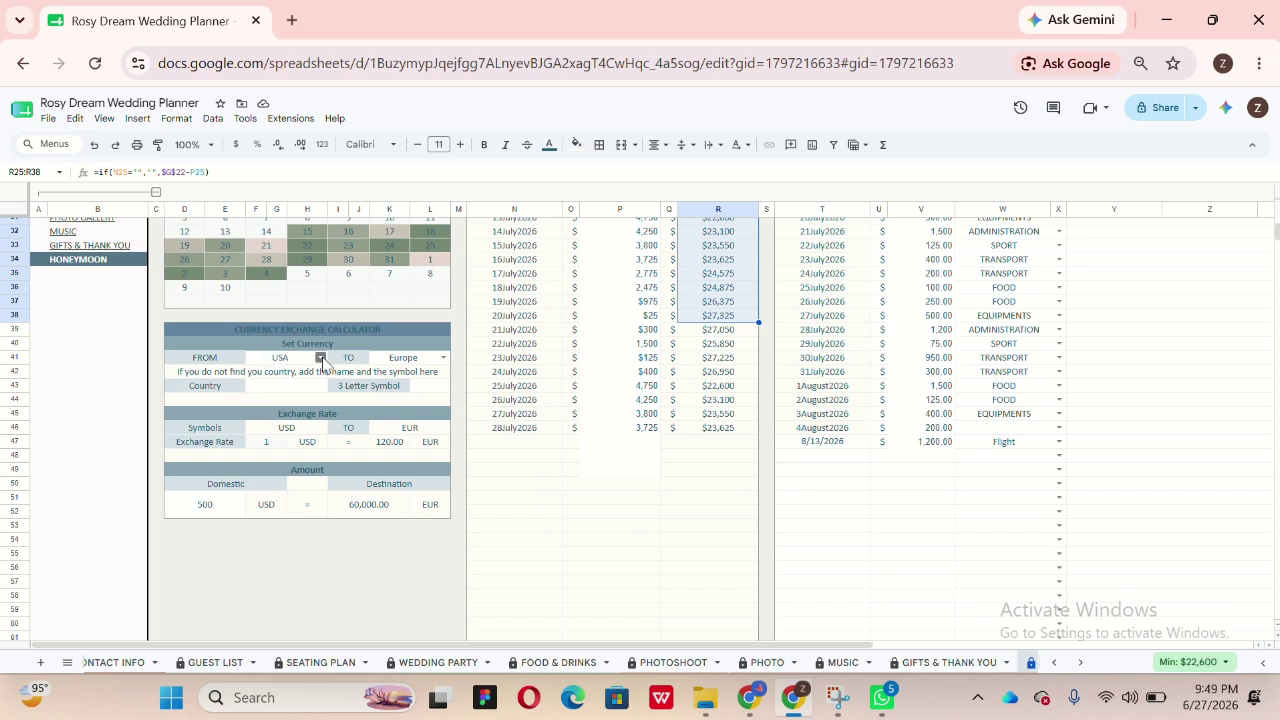
pyautogui.click(320, 358)
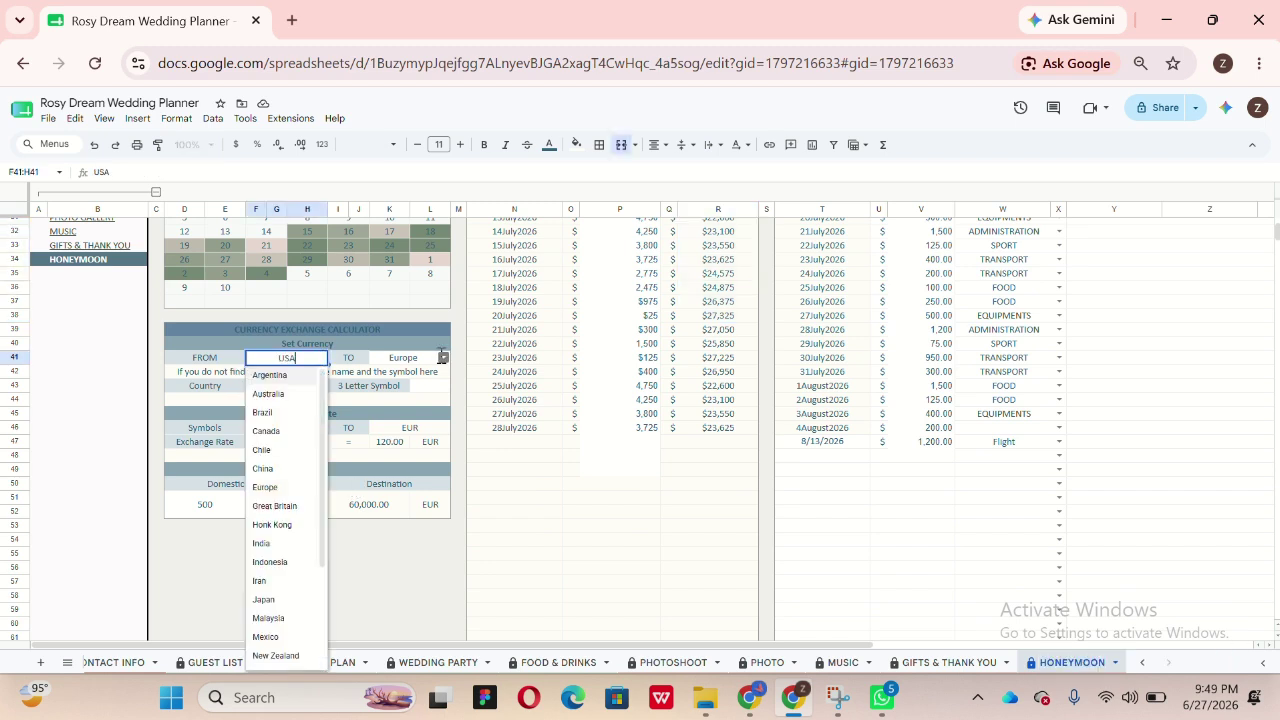
pyautogui.click(437, 358)
pyautogui.click(297, 390)
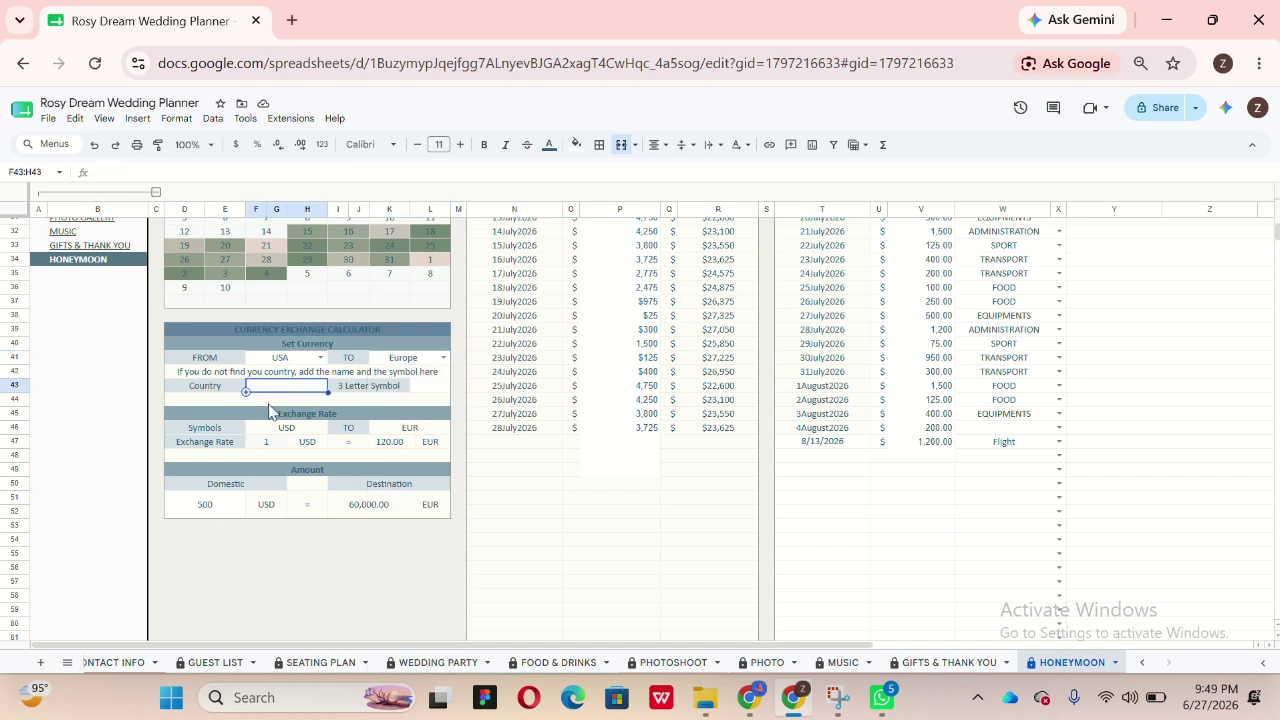
pyautogui.click(431, 390)
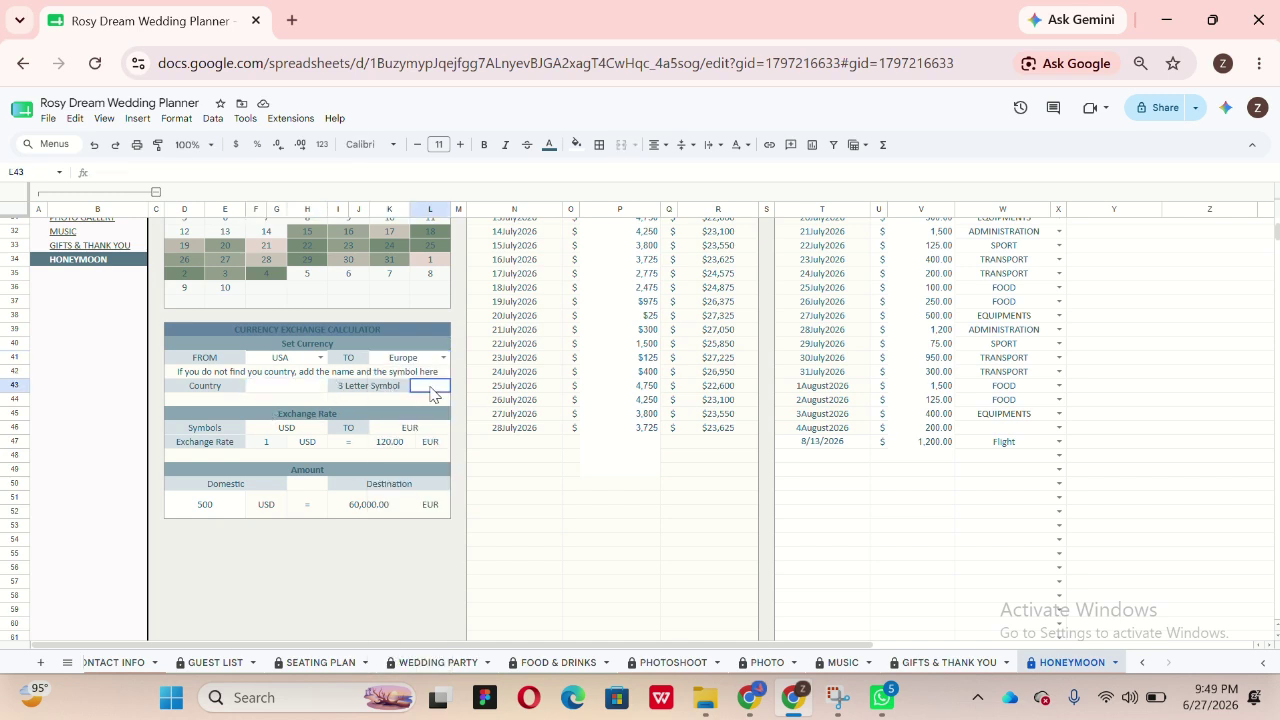
pyautogui.click(289, 390)
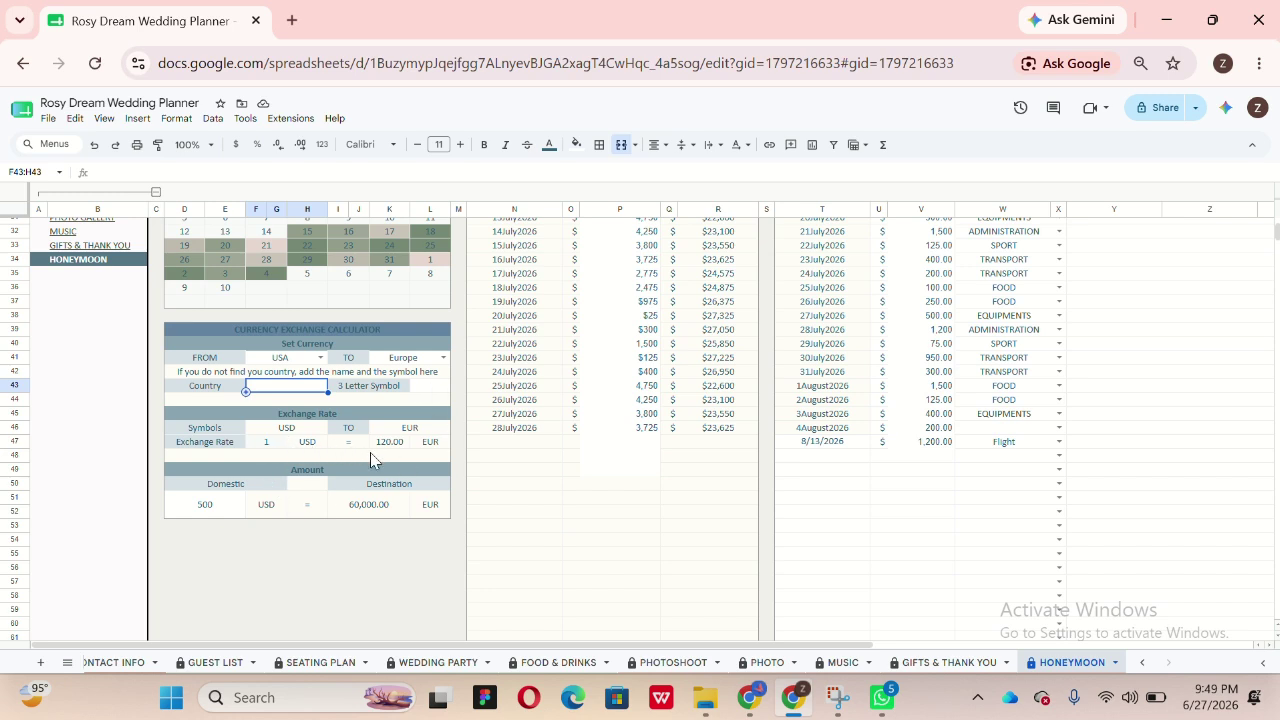
pyautogui.click(271, 445)
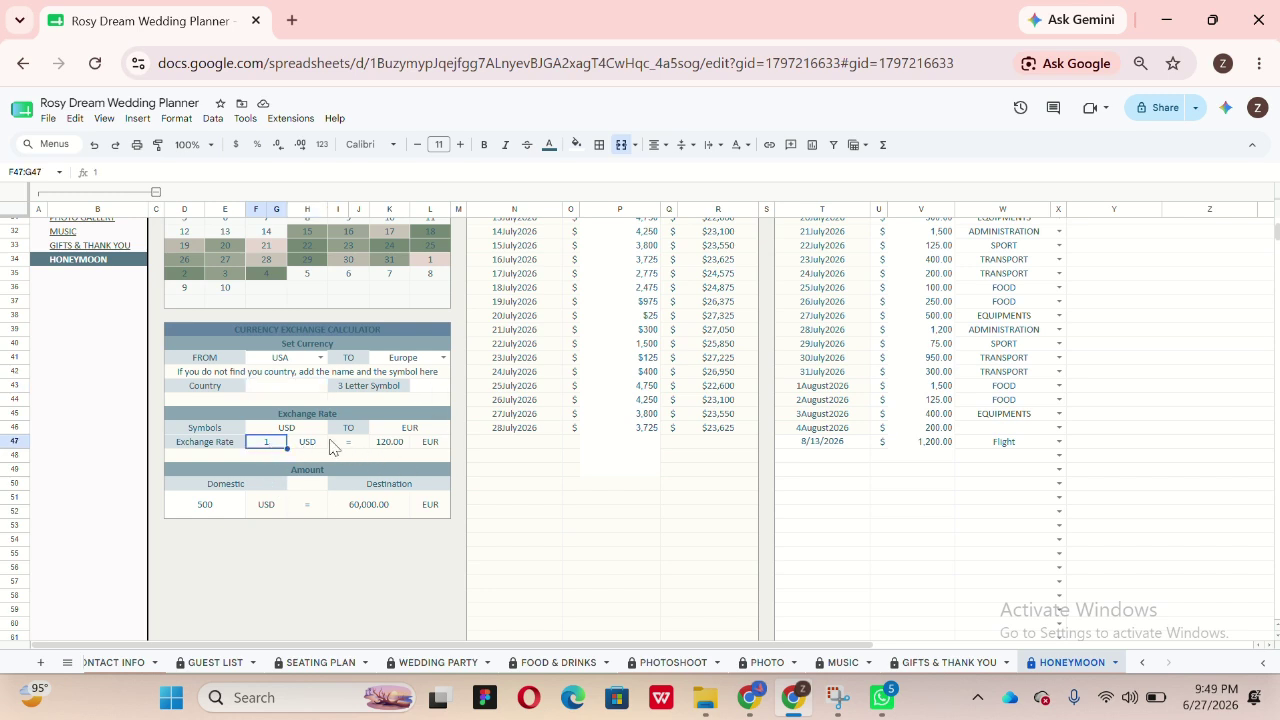
pyautogui.click(408, 450)
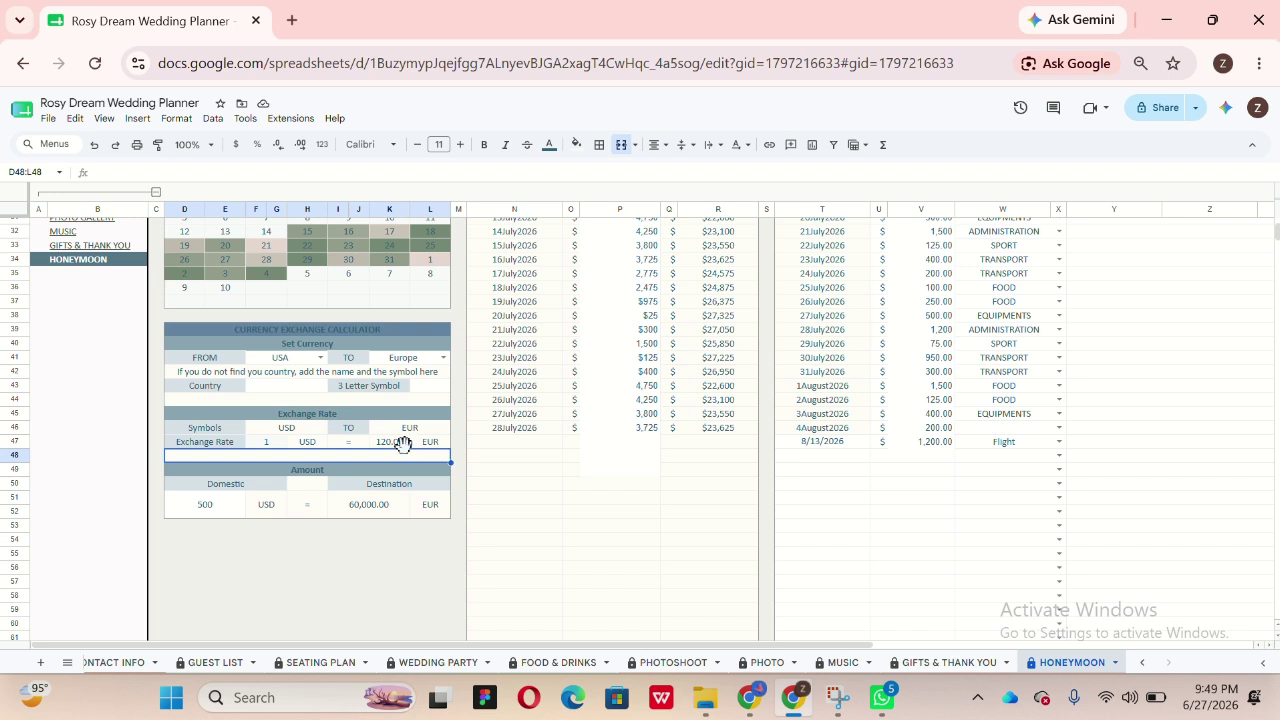
pyautogui.click(400, 441)
pyautogui.click(210, 510)
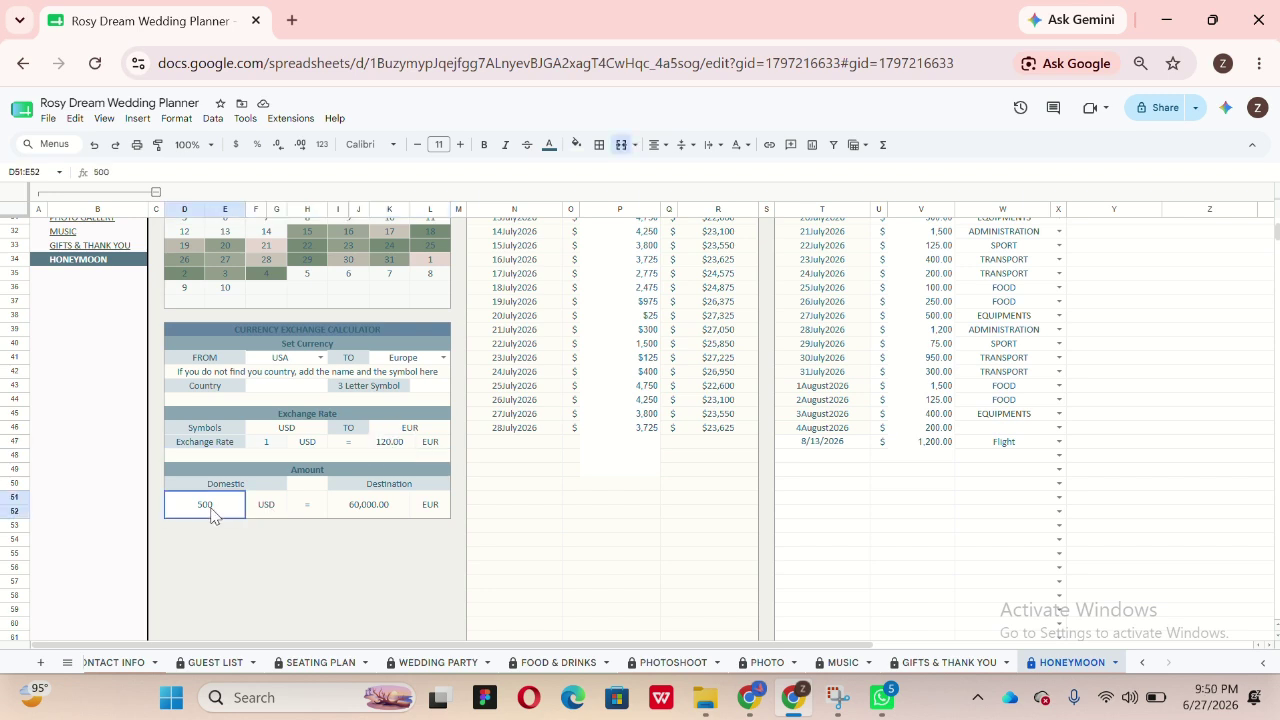
pyautogui.click(371, 515)
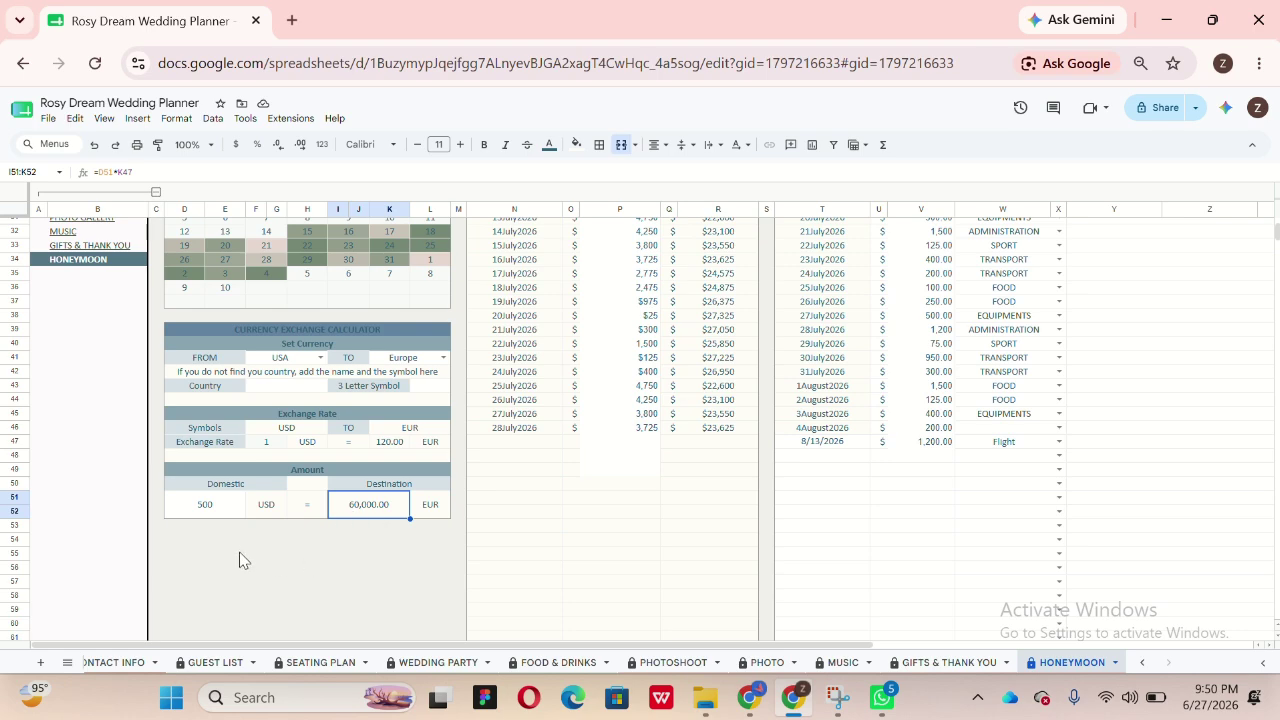
# Step: Review the Booking, Travel Arrangement and Itinerary / To Do tables on the honeymoon sheet
pyautogui.scroll(10, 239, 560)
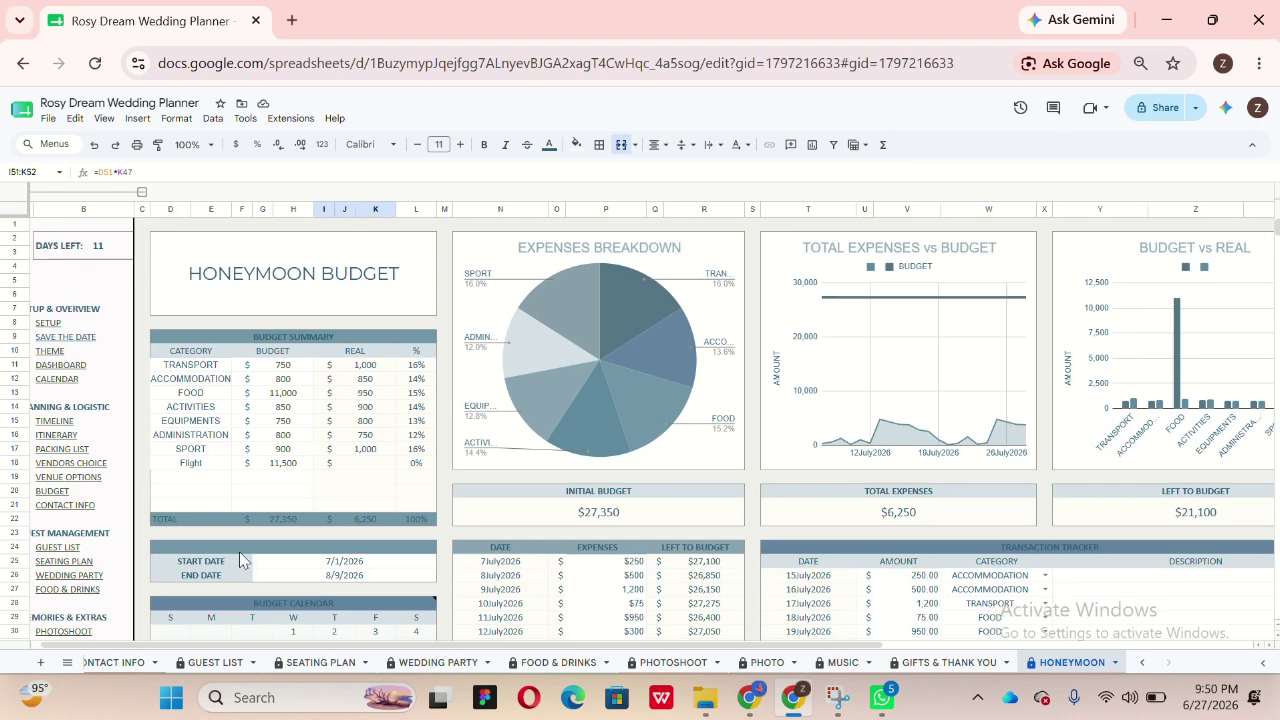
pyautogui.hscroll(5, 239, 552)
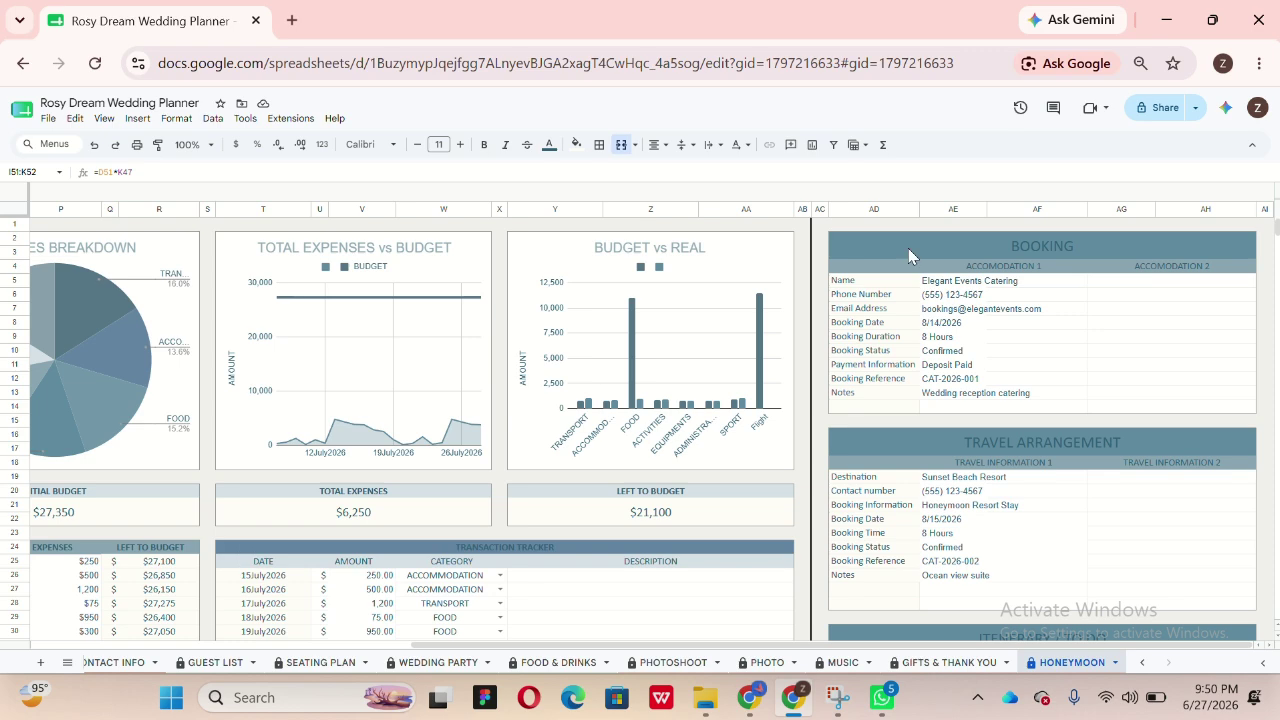
pyautogui.moveTo(908, 248); pyautogui.dragTo(975, 534)
pyautogui.scroll(-3, 980, 540)
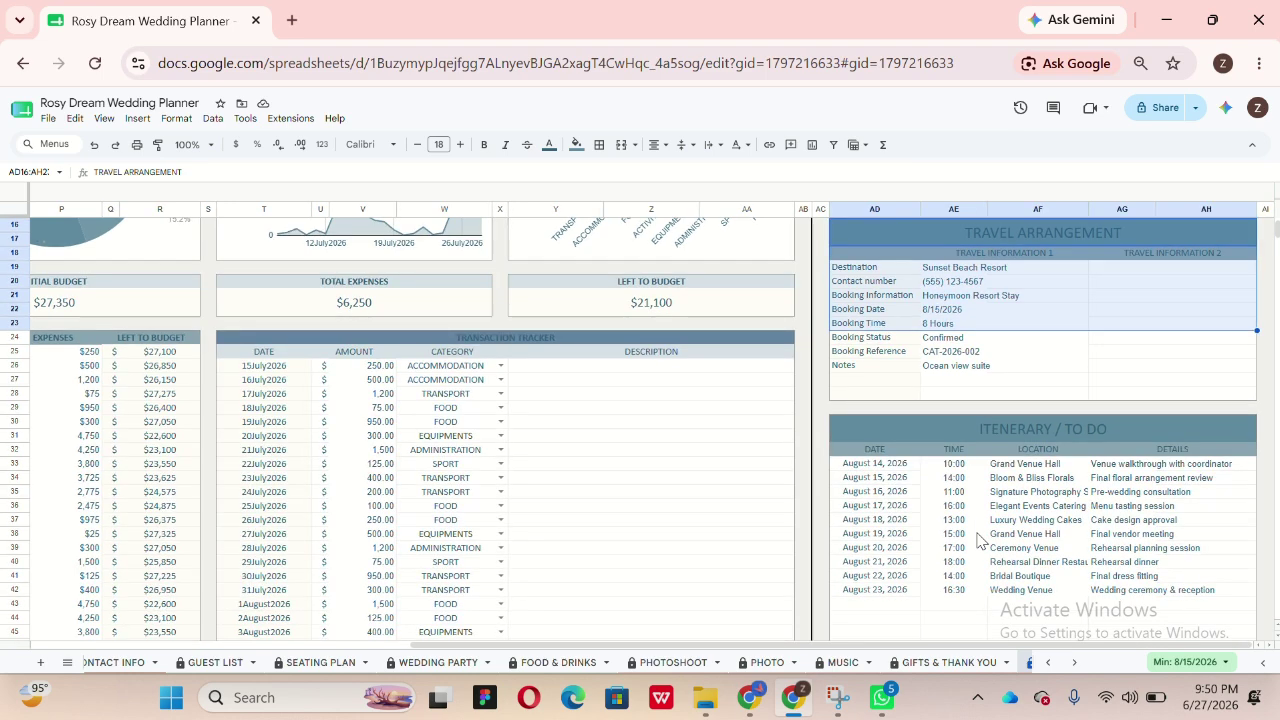
pyautogui.hscroll(-6, 979, 542)
pyautogui.scroll(3, 979, 542)
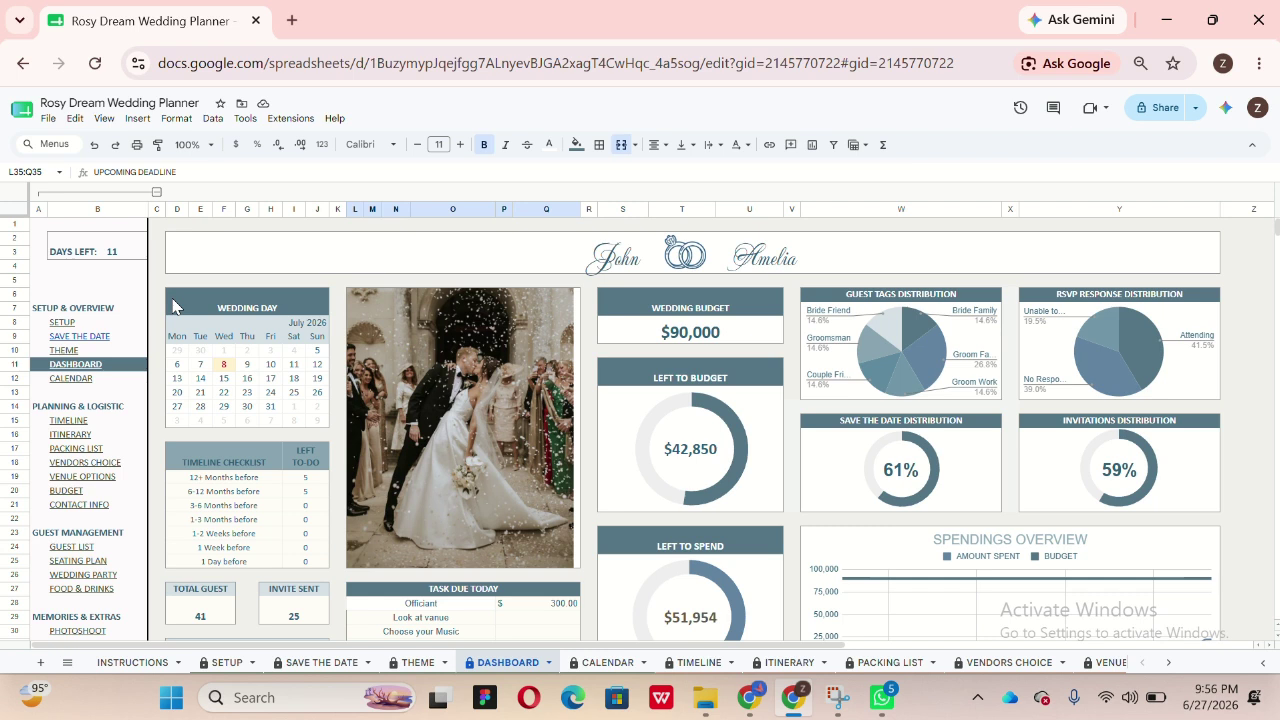
# Step: Examine the dashboard's Wedding Day calendar with its highlighted date and the Timeline Checklist
pyautogui.moveTo(173, 305); pyautogui.dragTo(303, 424)
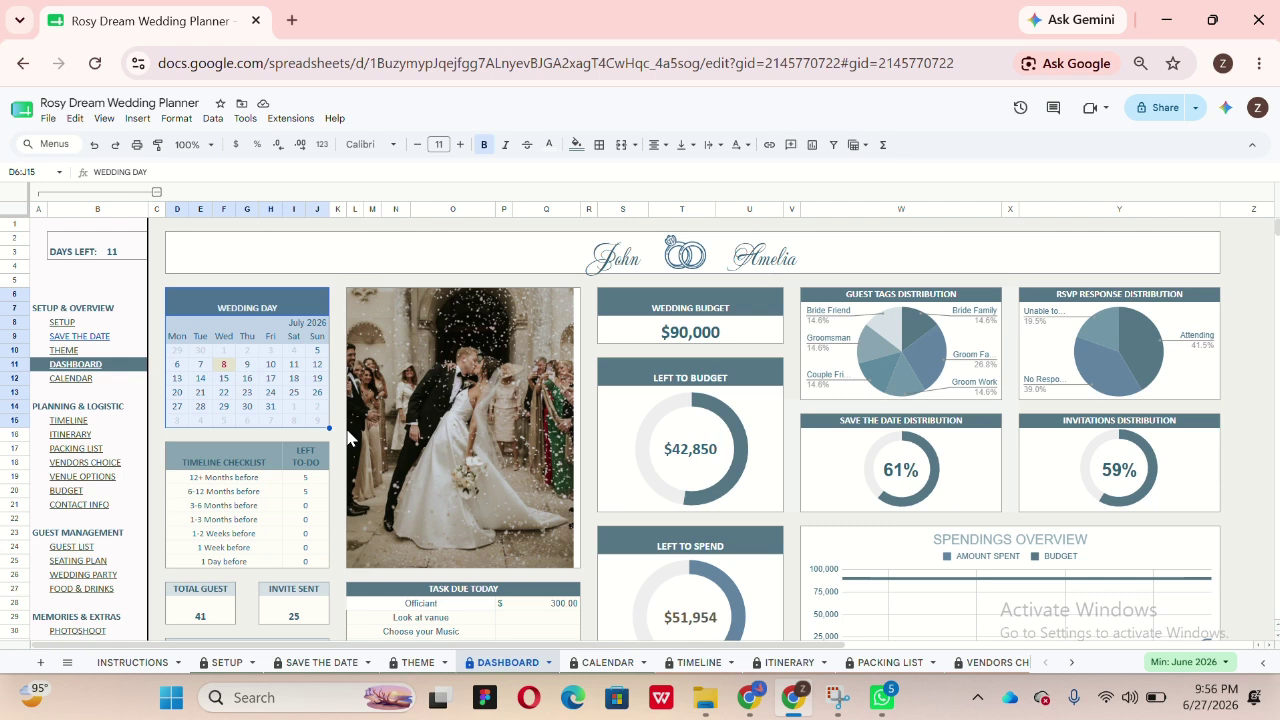
pyautogui.click(224, 365)
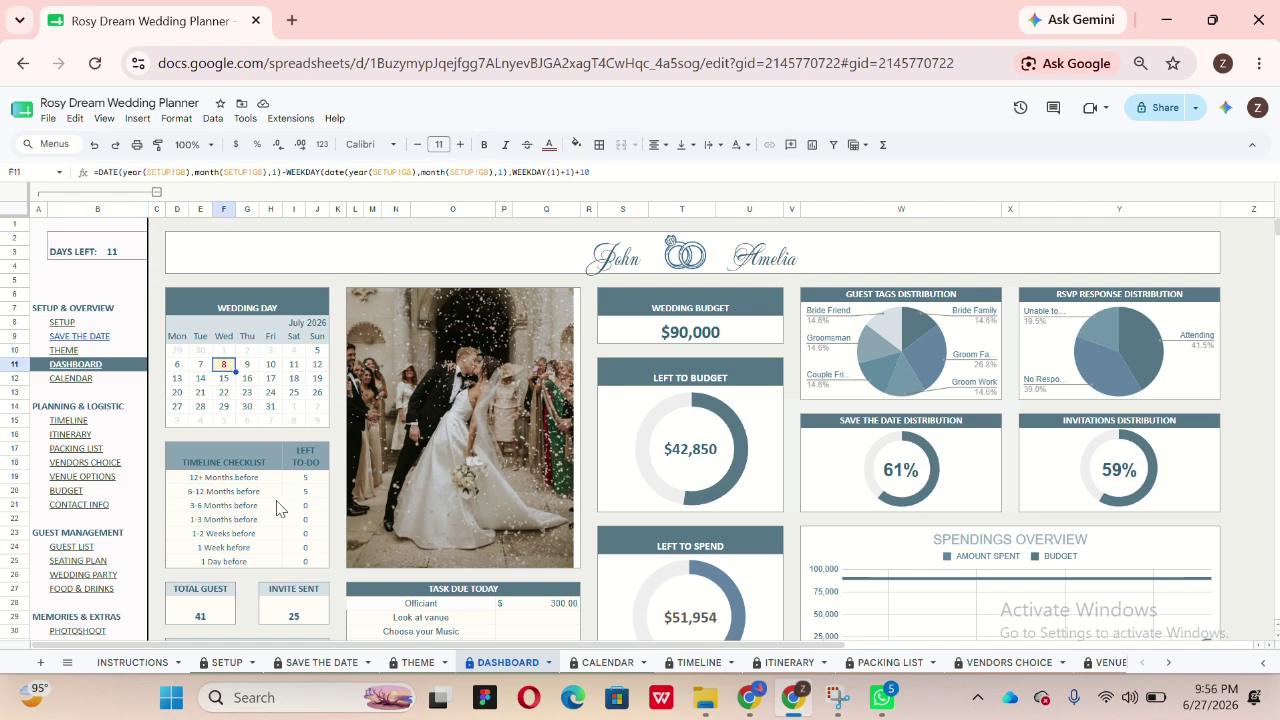
pyautogui.scroll(-3, 277, 508)
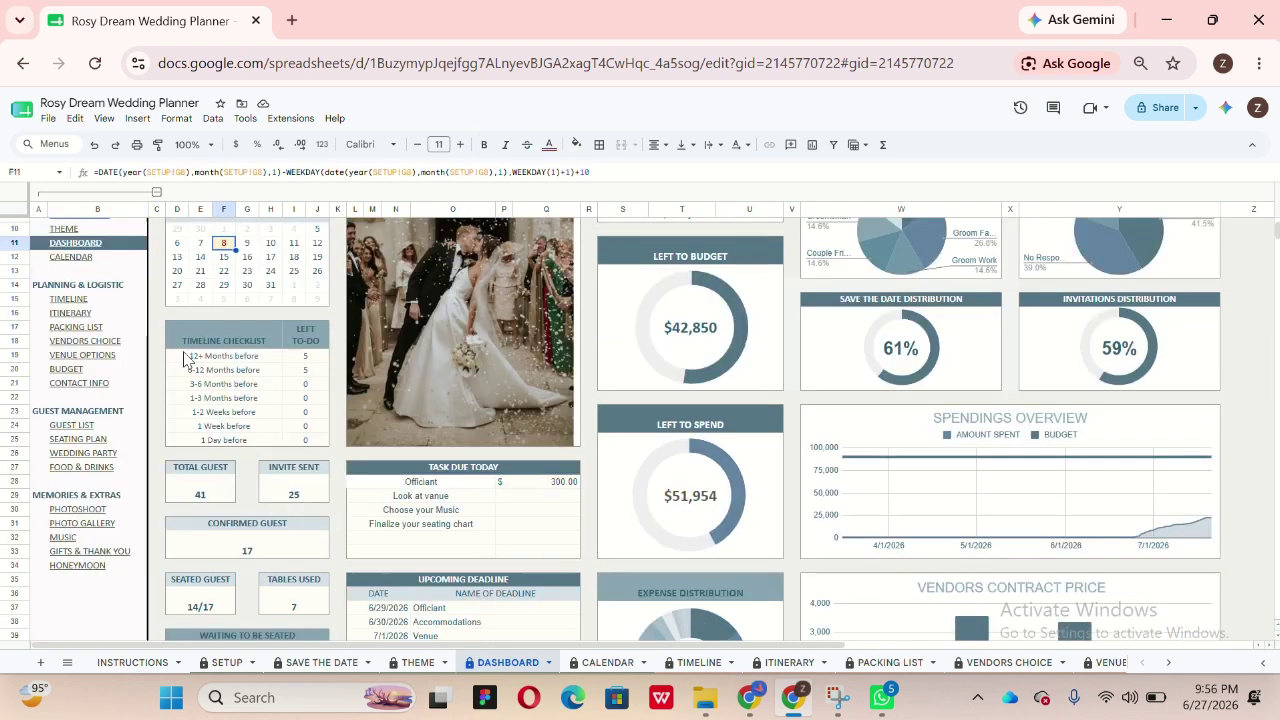
pyautogui.click(174, 334)
# Step: Examine the dashboard's guest, invitation, seating and table counts and the Waiting to Be Seated list
pyautogui.scroll(-3, 310, 432)
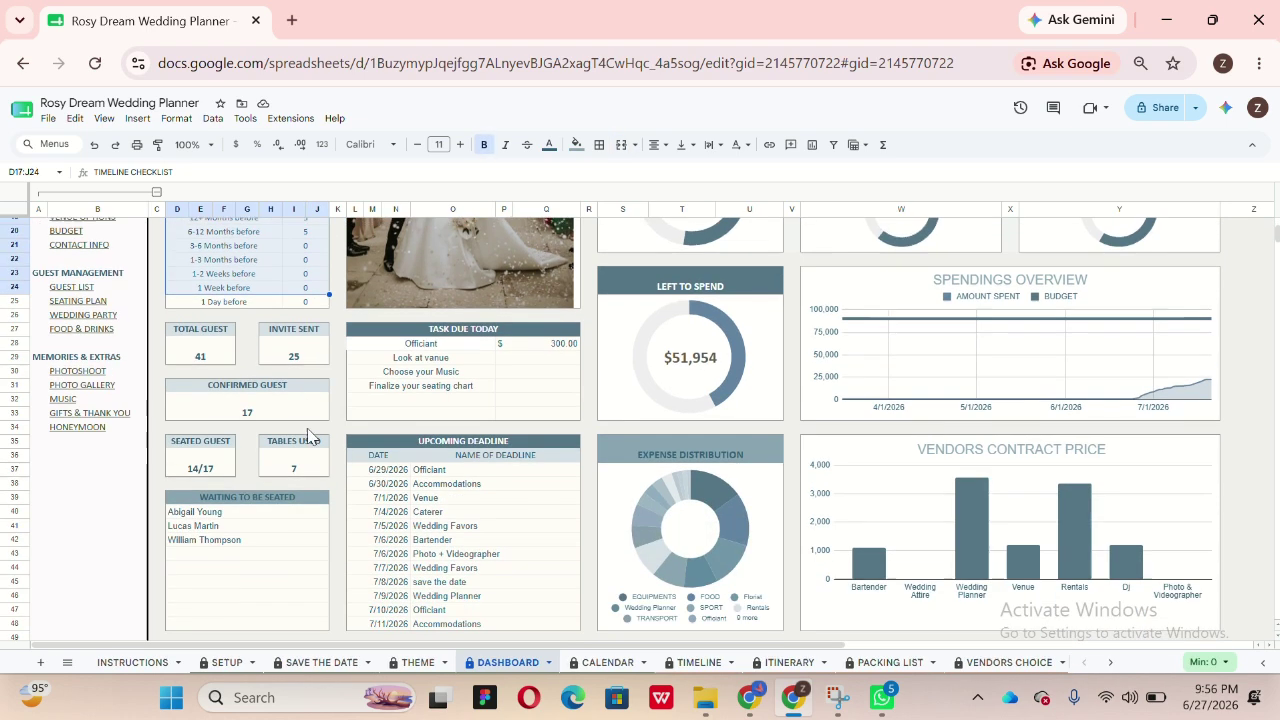
pyautogui.click(290, 349)
pyautogui.click(247, 412)
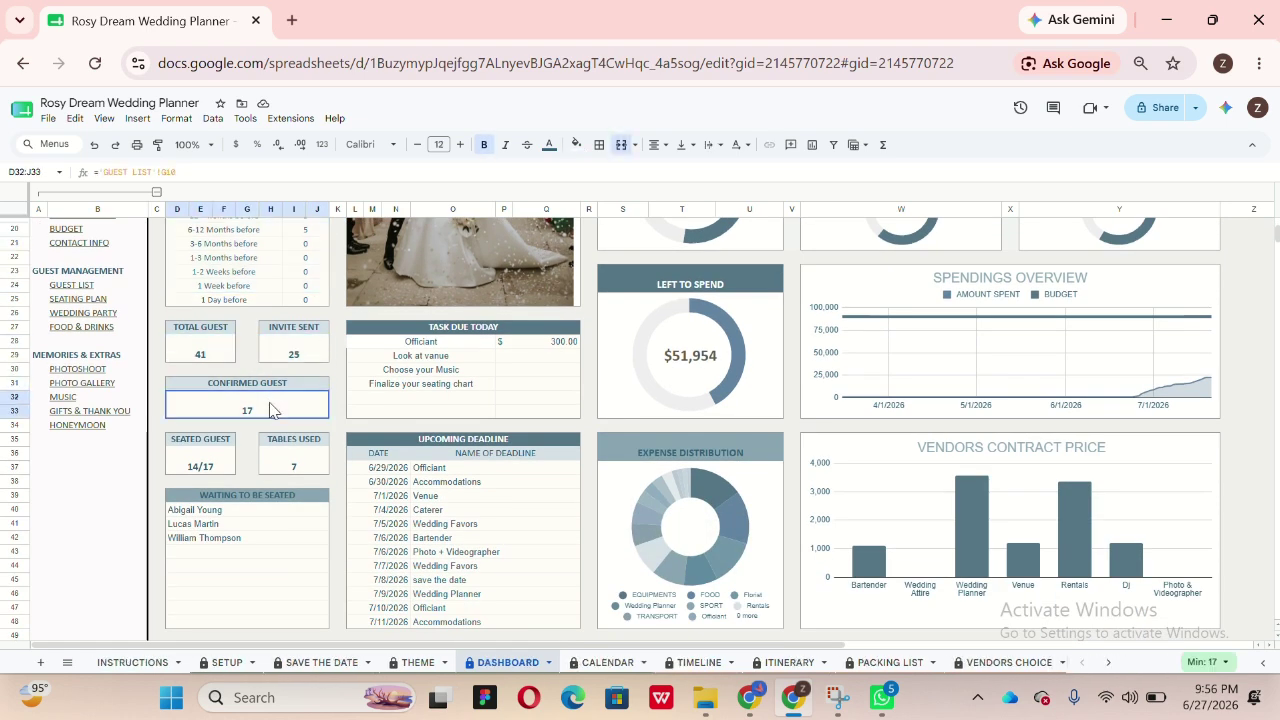
pyautogui.click(312, 462)
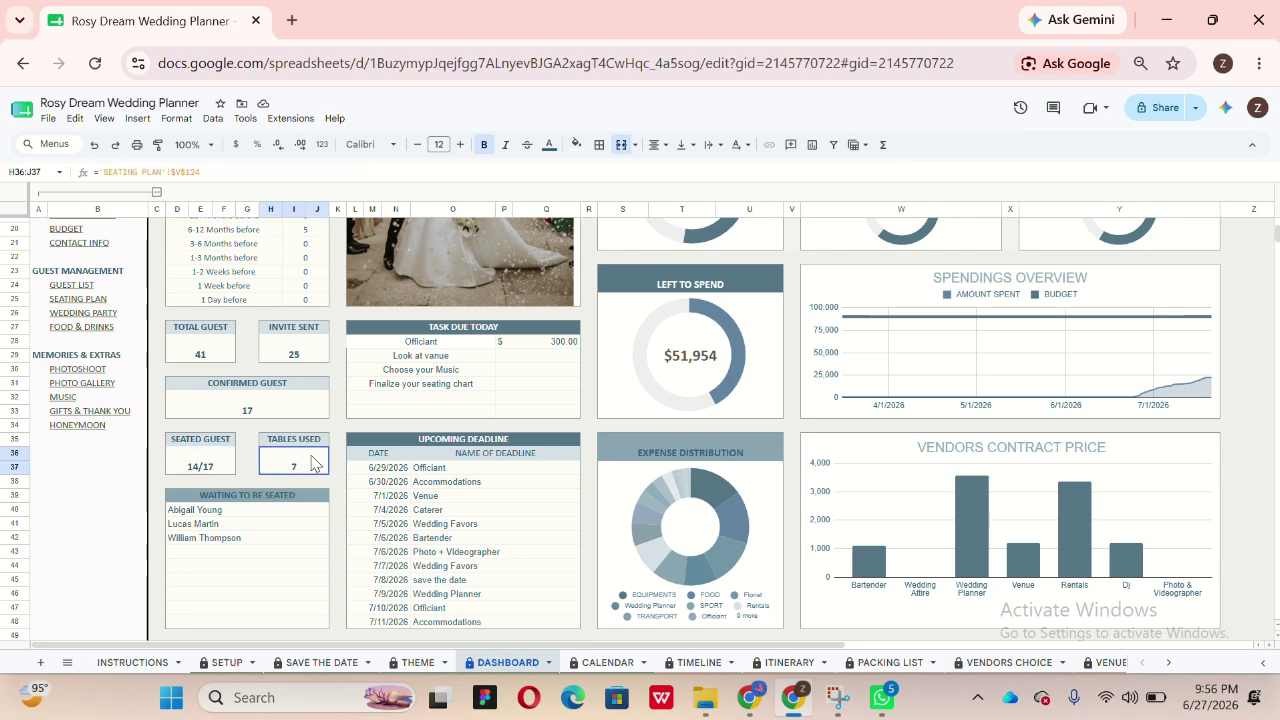
pyautogui.scroll(-2, 311, 462)
pyautogui.click(190, 428)
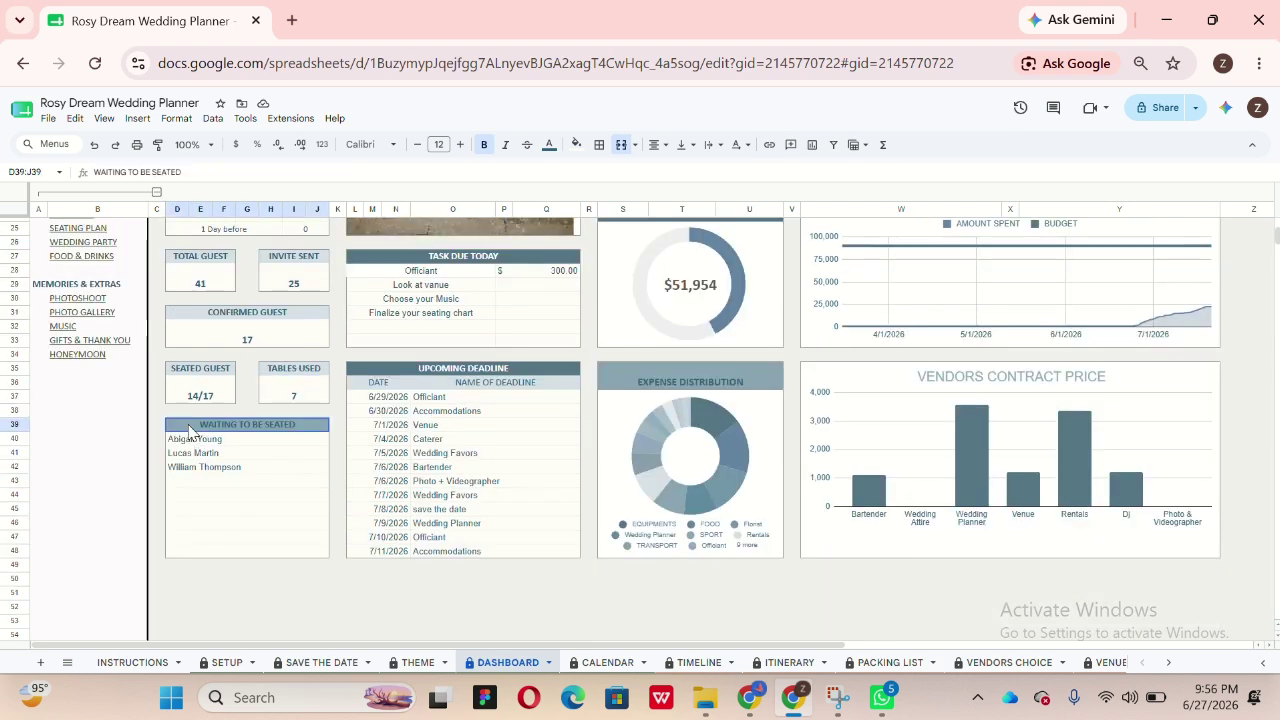
pyautogui.moveTo(190, 430); pyautogui.dragTo(236, 552)
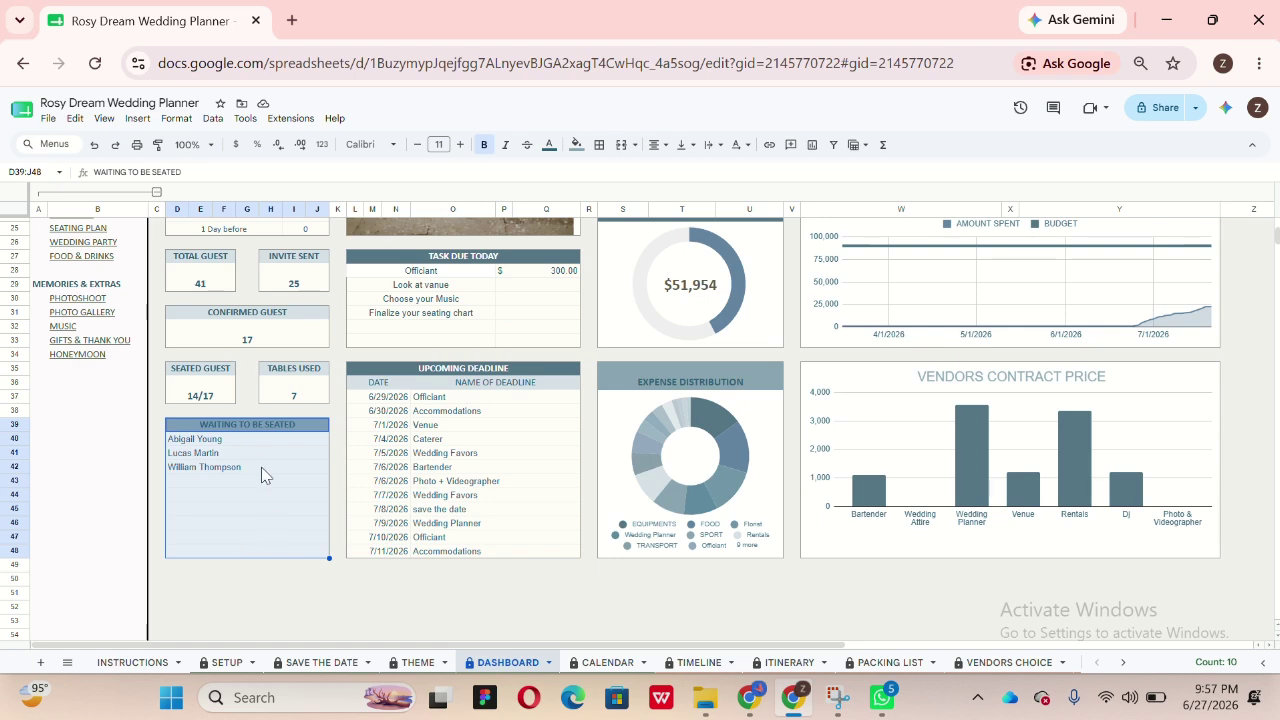
# Step: Inspect the dashboard's couple photo and the task names and amounts in the Task Due Today table
pyautogui.scroll(5, 265, 474)
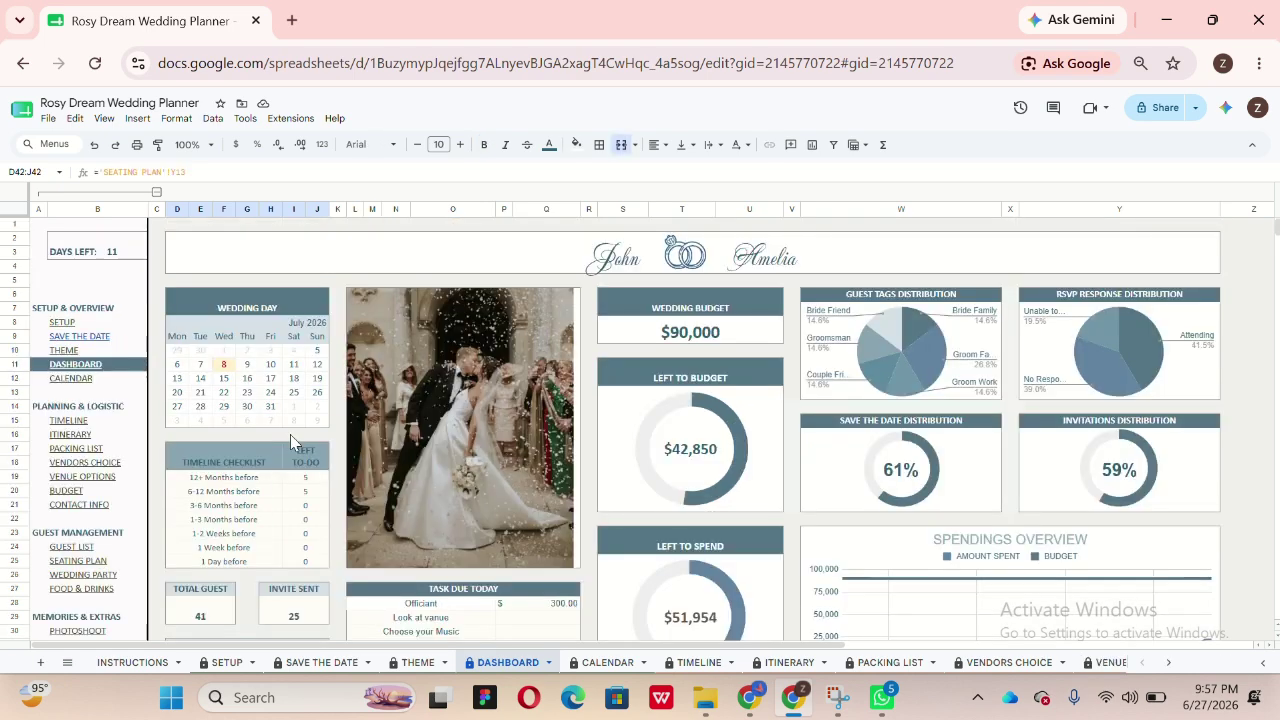
pyautogui.click(458, 382)
pyautogui.scroll(-1, 506, 387)
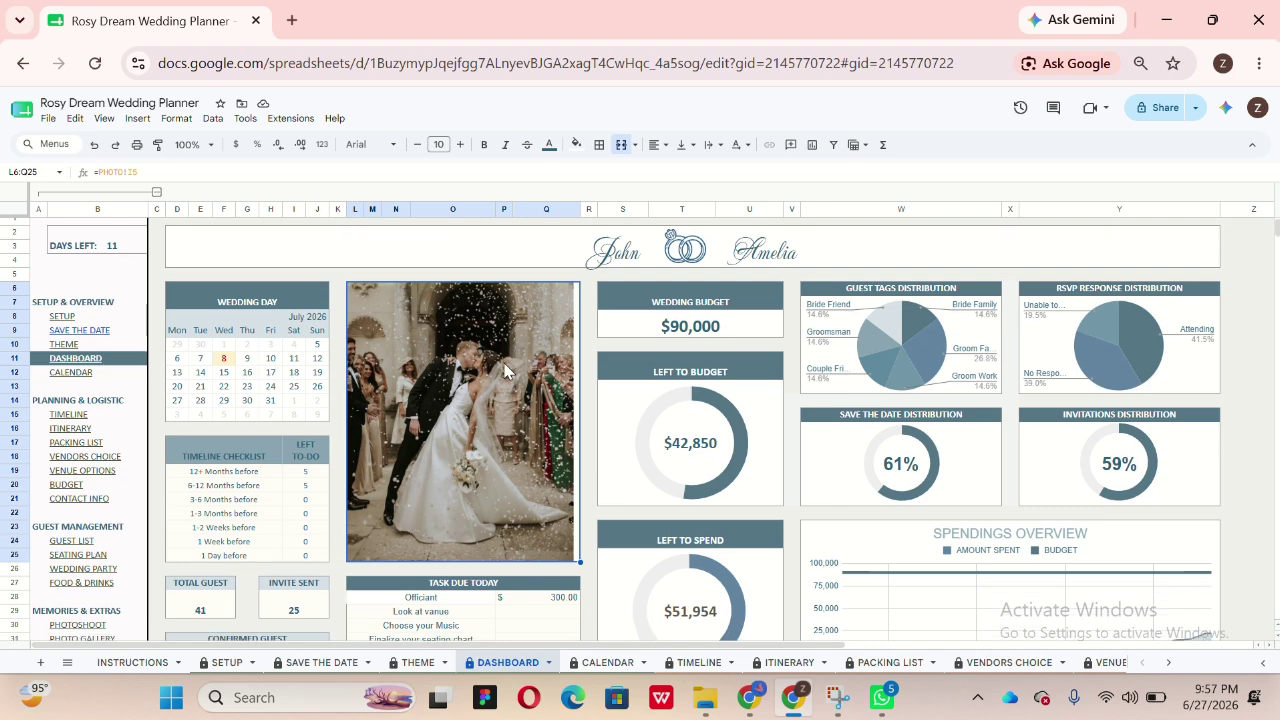
pyautogui.scroll(-5, 506, 370)
pyautogui.click(480, 394)
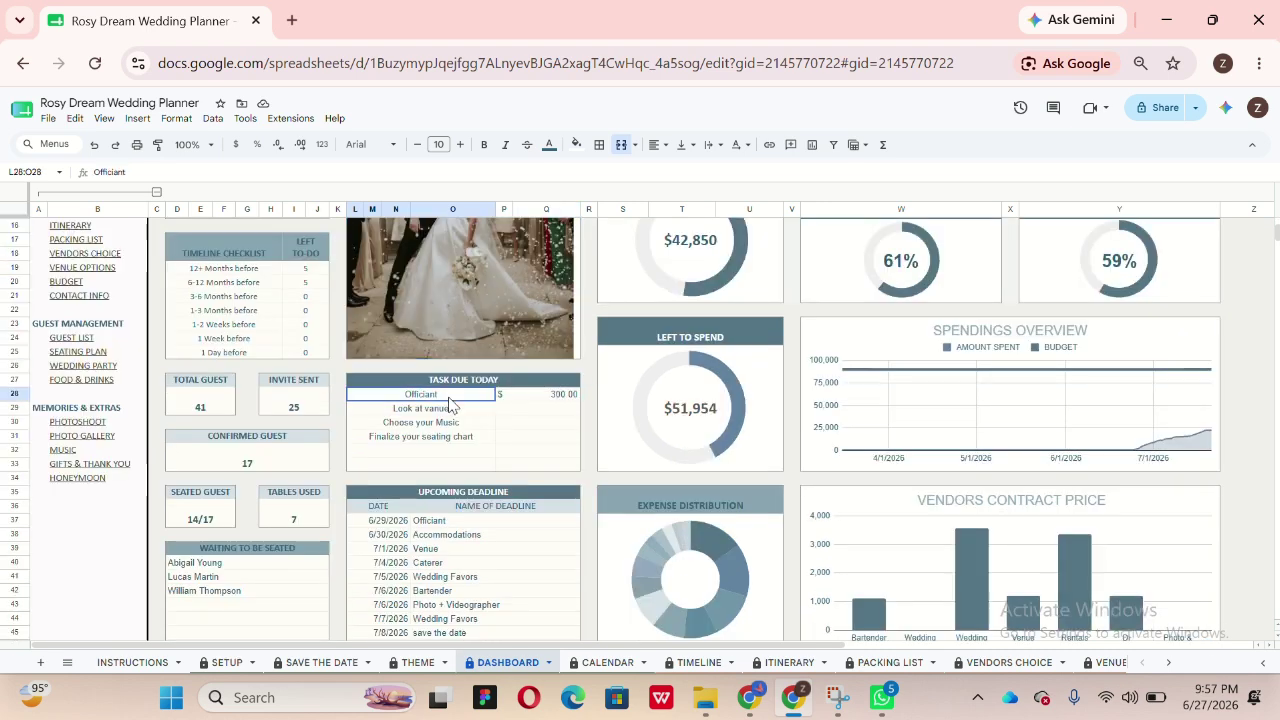
pyautogui.click(548, 400)
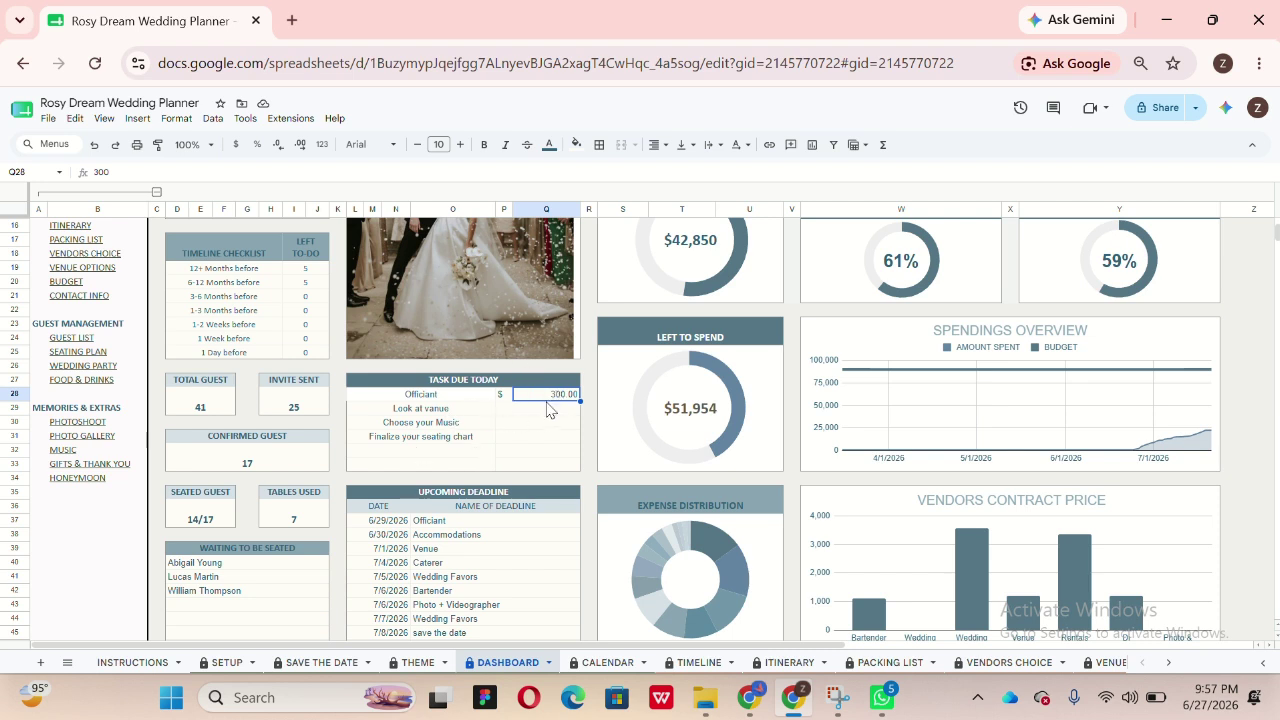
pyautogui.click(547, 418)
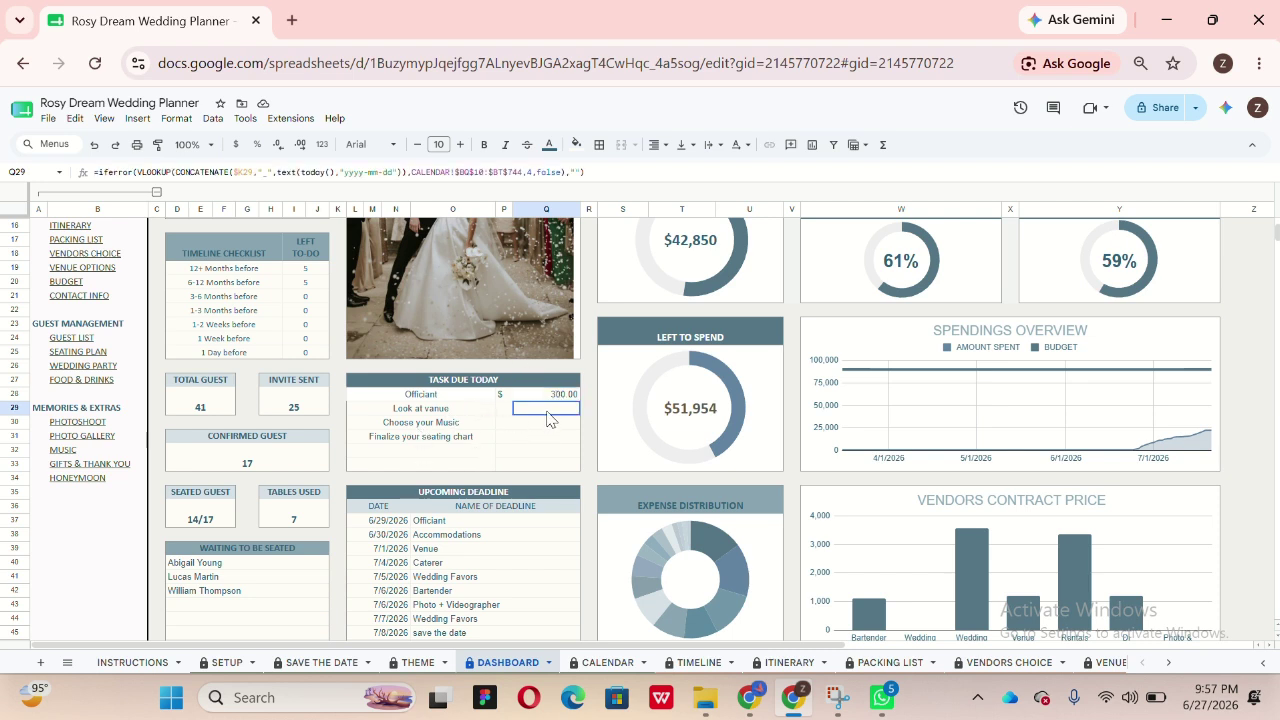
pyautogui.moveTo(547, 418); pyautogui.dragTo(550, 440)
# Step: Examine the dates and deadline names in the dashboard's Upcoming Deadline table
pyautogui.scroll(-2, 552, 445)
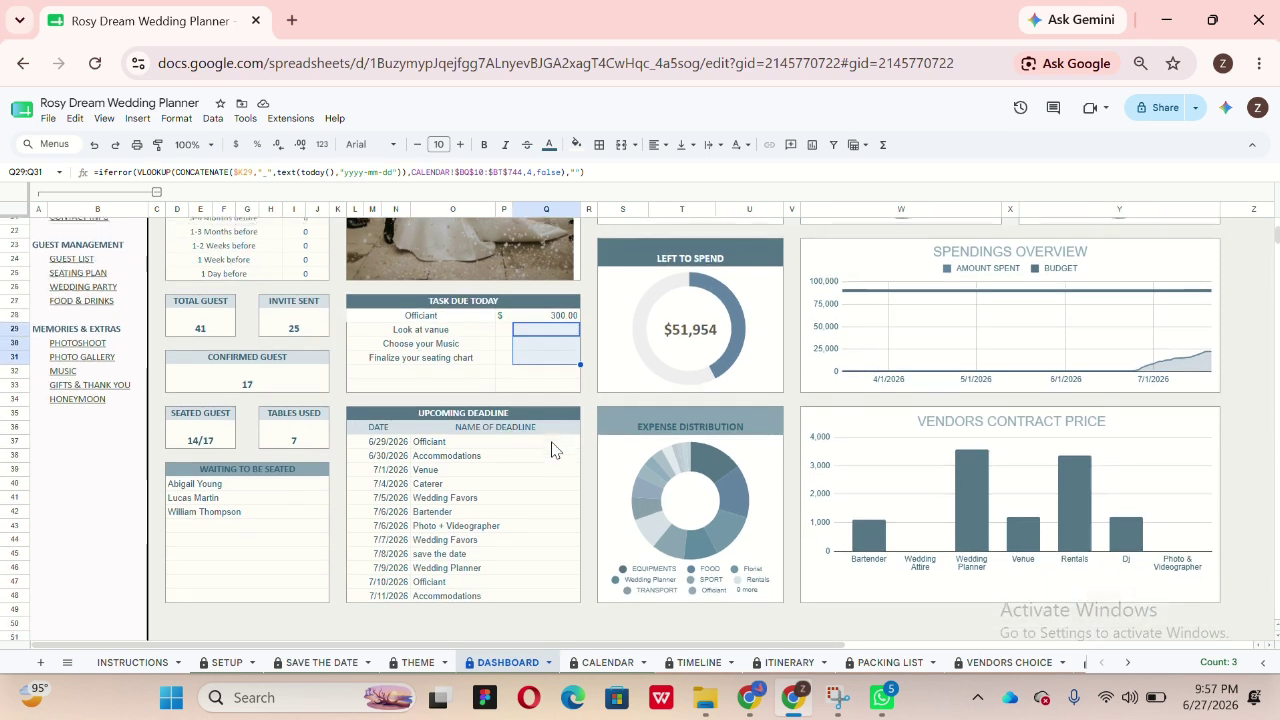
pyautogui.scroll(-1, 555, 450)
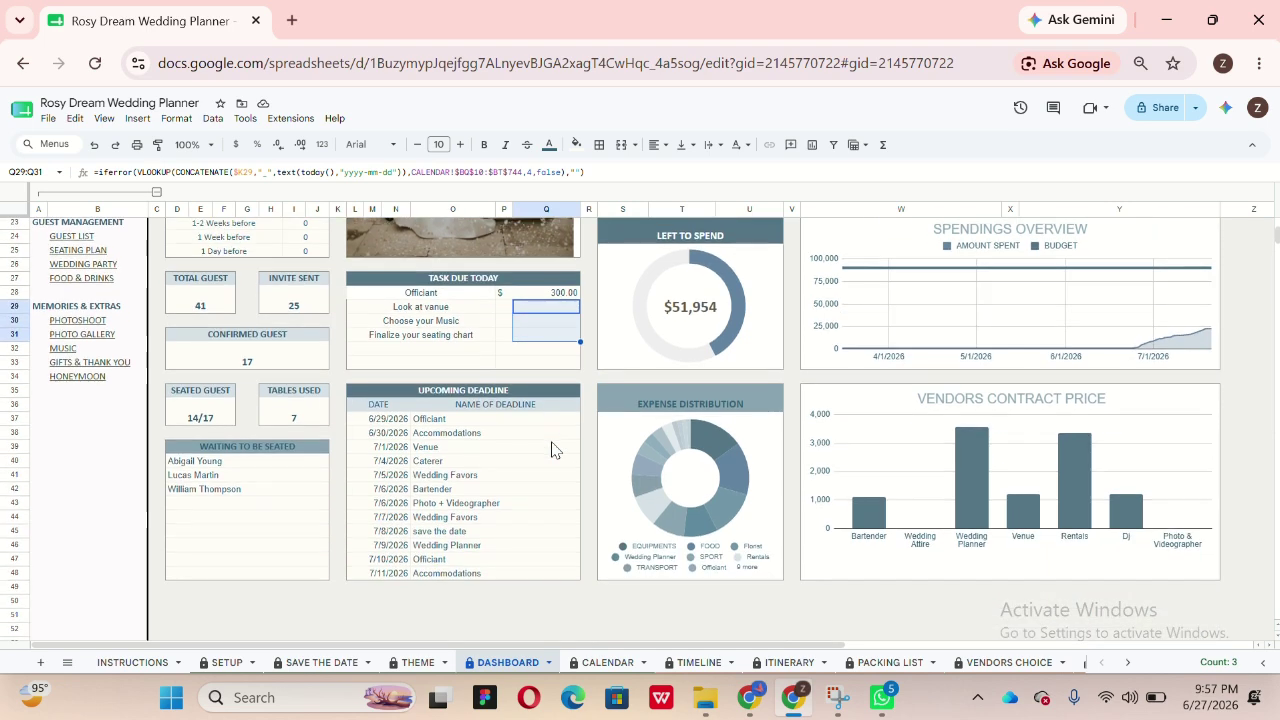
pyautogui.click(543, 394)
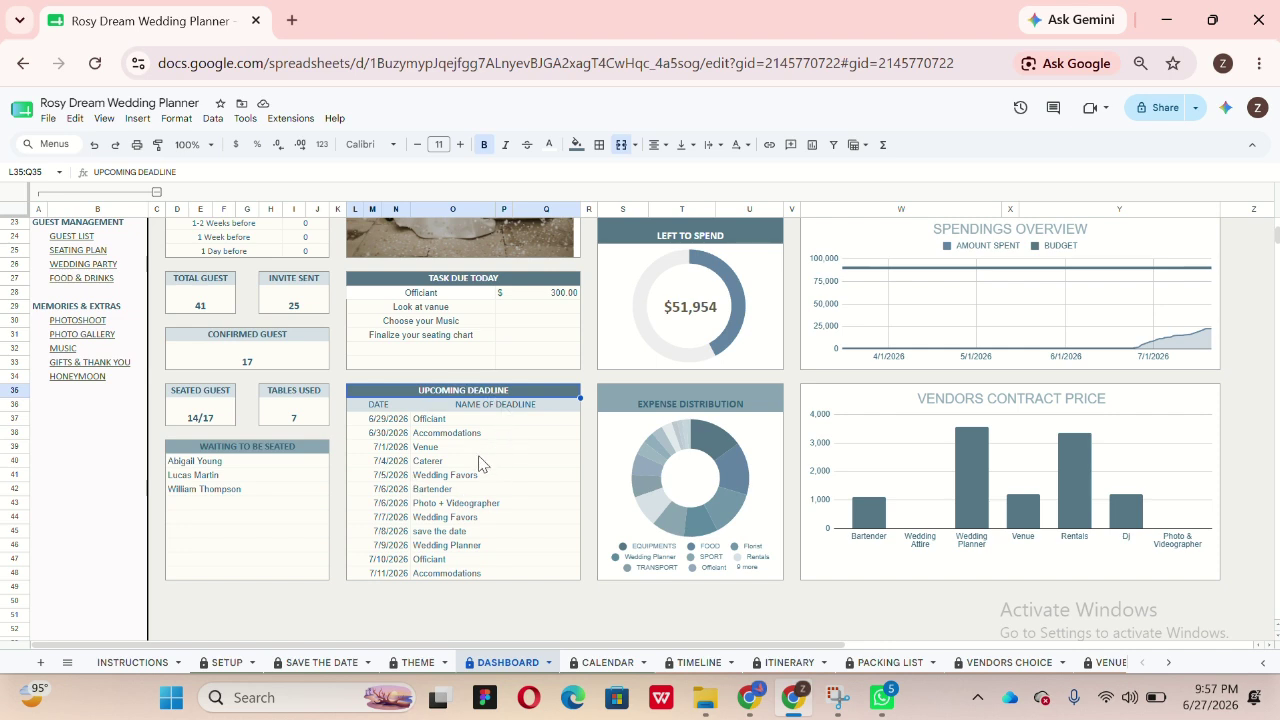
pyautogui.moveTo(440, 418); pyautogui.dragTo(468, 588)
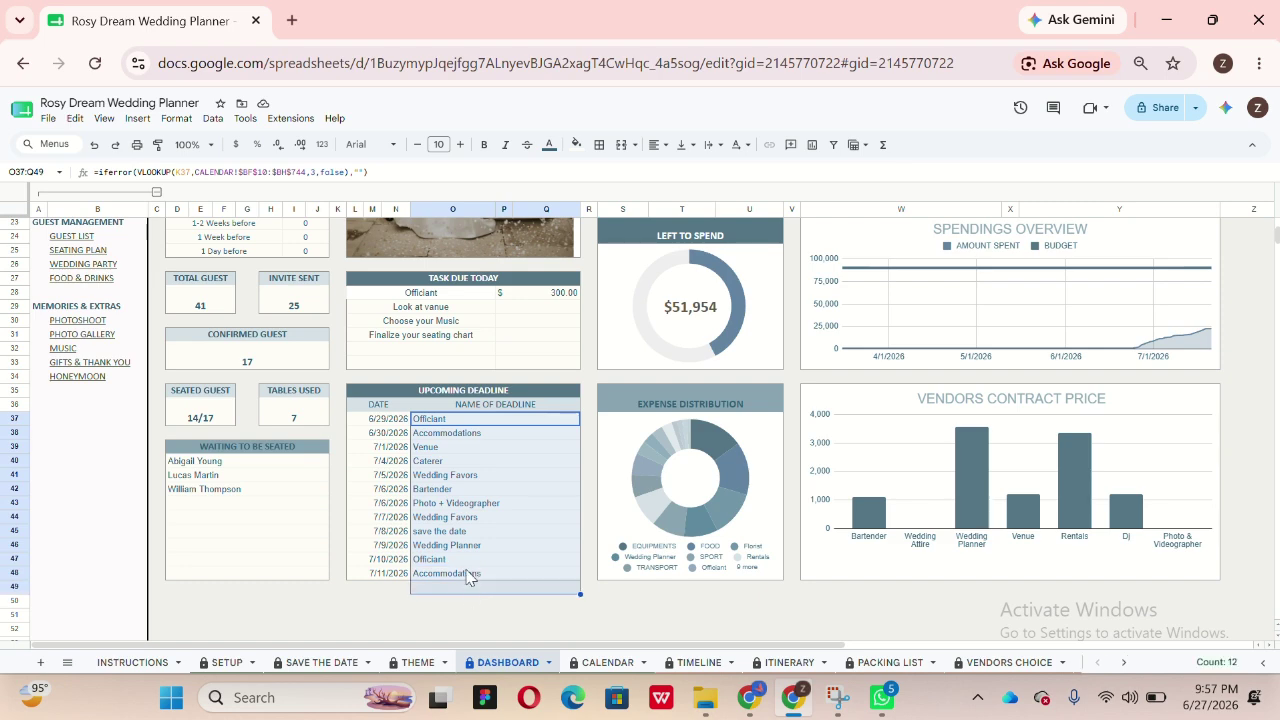
pyautogui.click(590, 380)
# Step: Examine the dashboard's budget figures and the Expense Distribution, Spendings Overview and Vendors Contract Price charts
pyautogui.scroll(5, 590, 383)
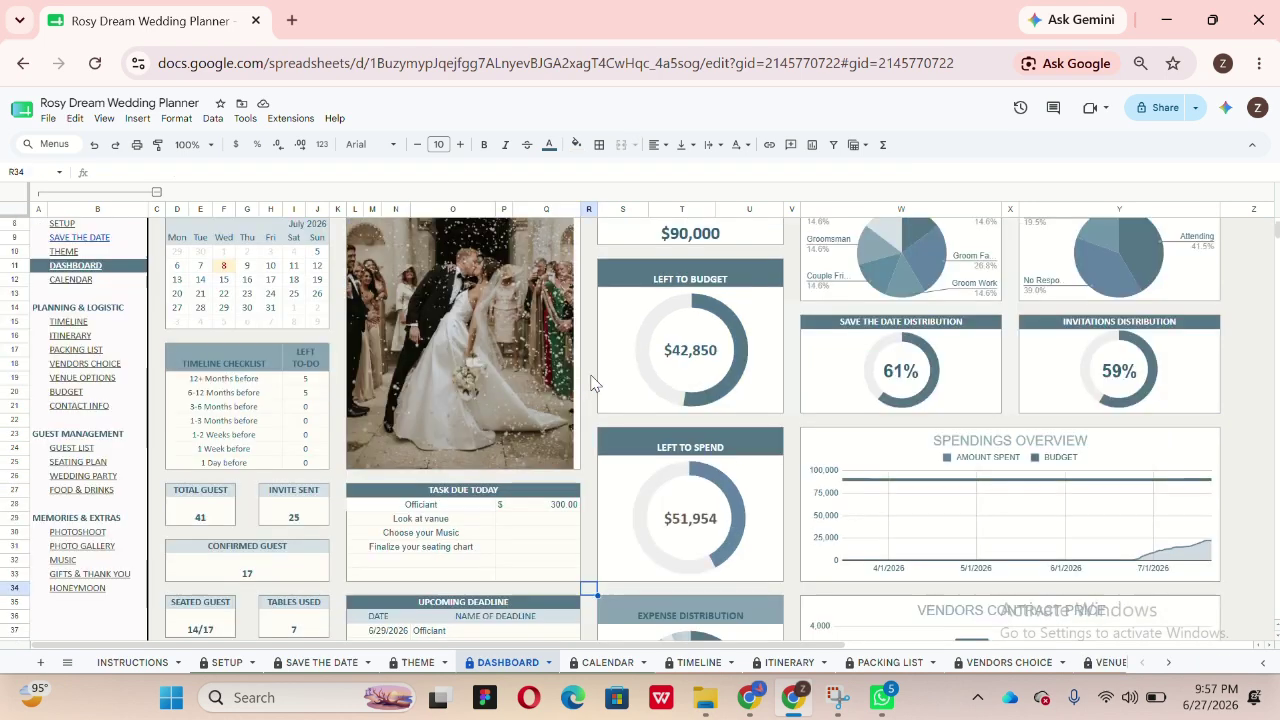
pyautogui.scroll(-5, 590, 382)
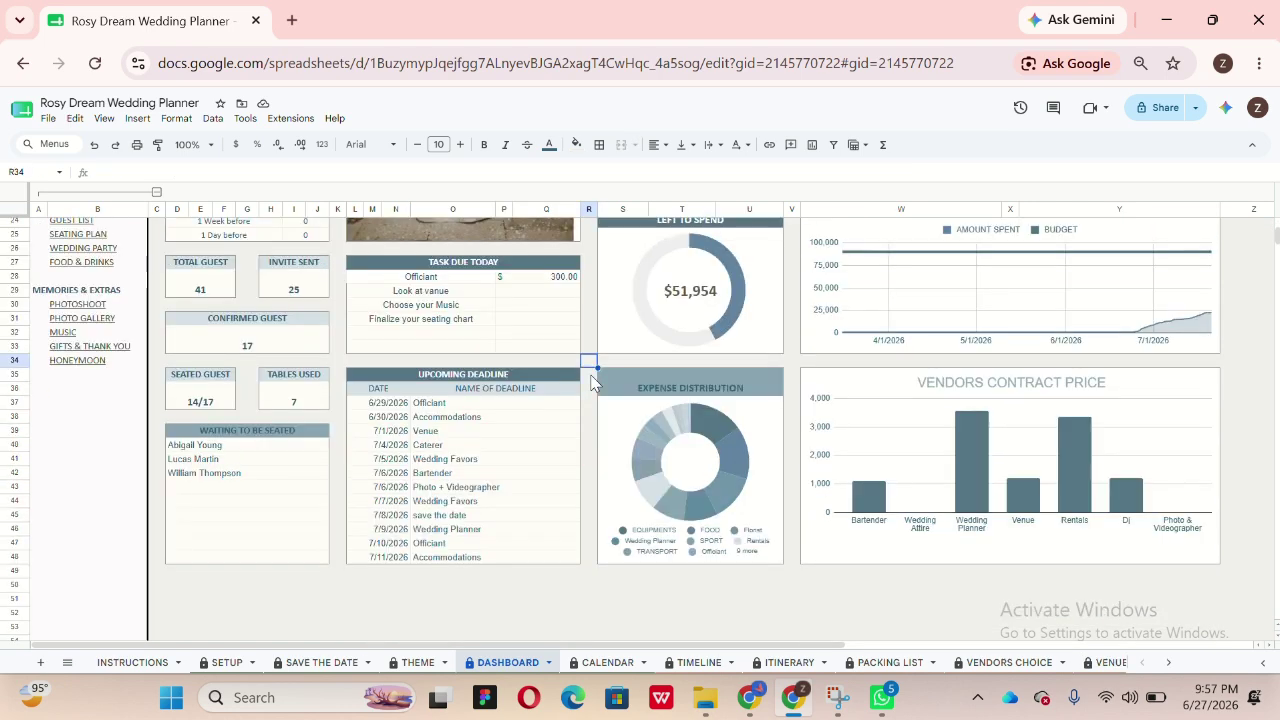
pyautogui.scroll(5, 590, 382)
pyautogui.scroll(2, 590, 383)
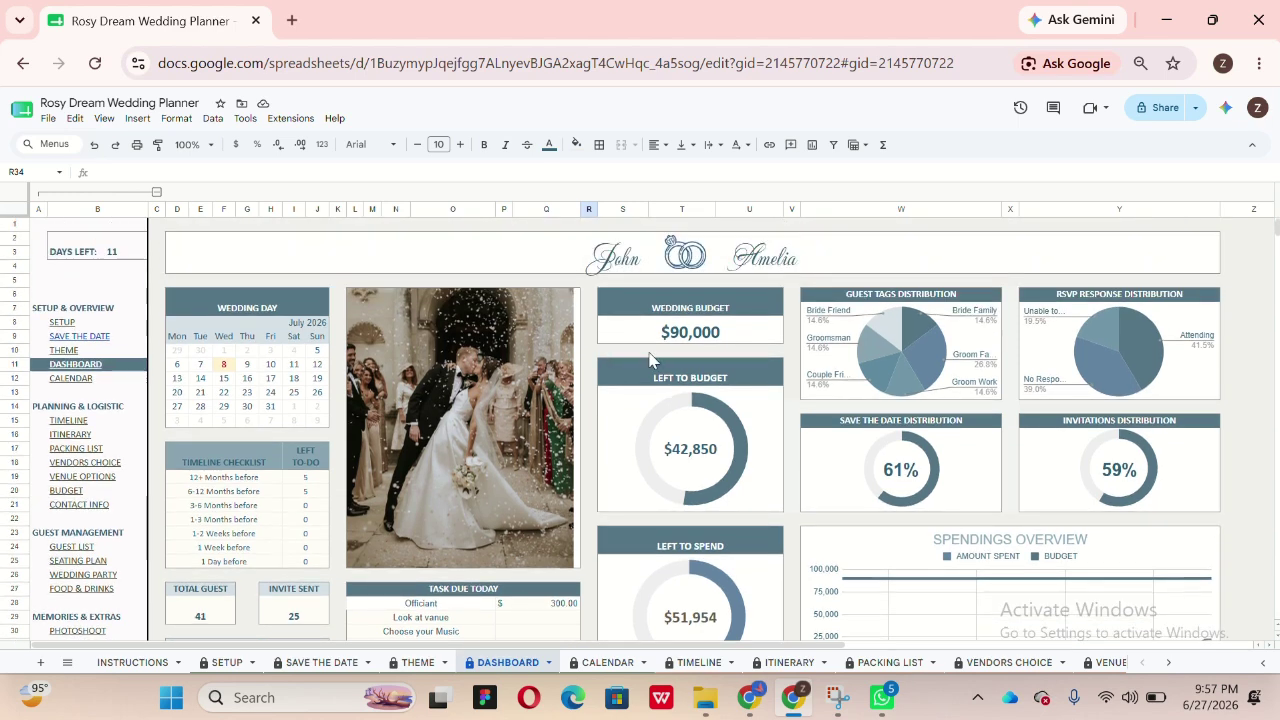
pyautogui.scroll(-5, 665, 410)
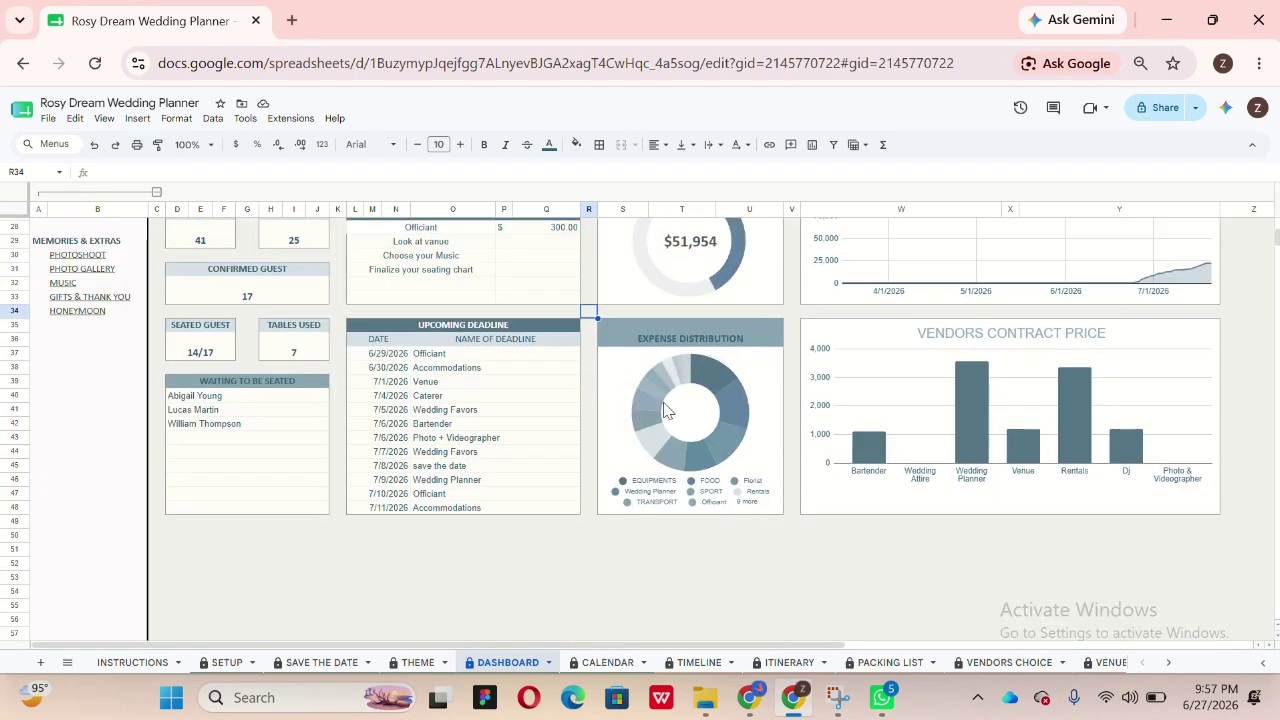
pyautogui.click(665, 410)
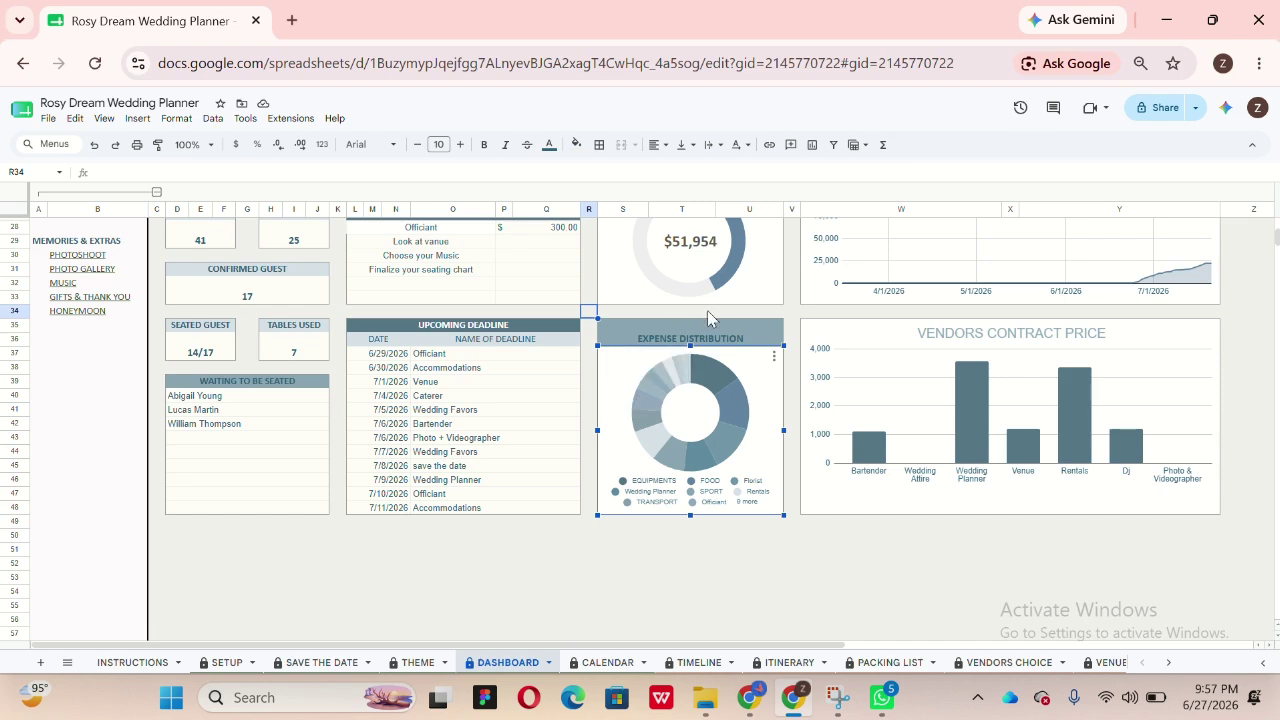
pyautogui.scroll(3, 970, 425)
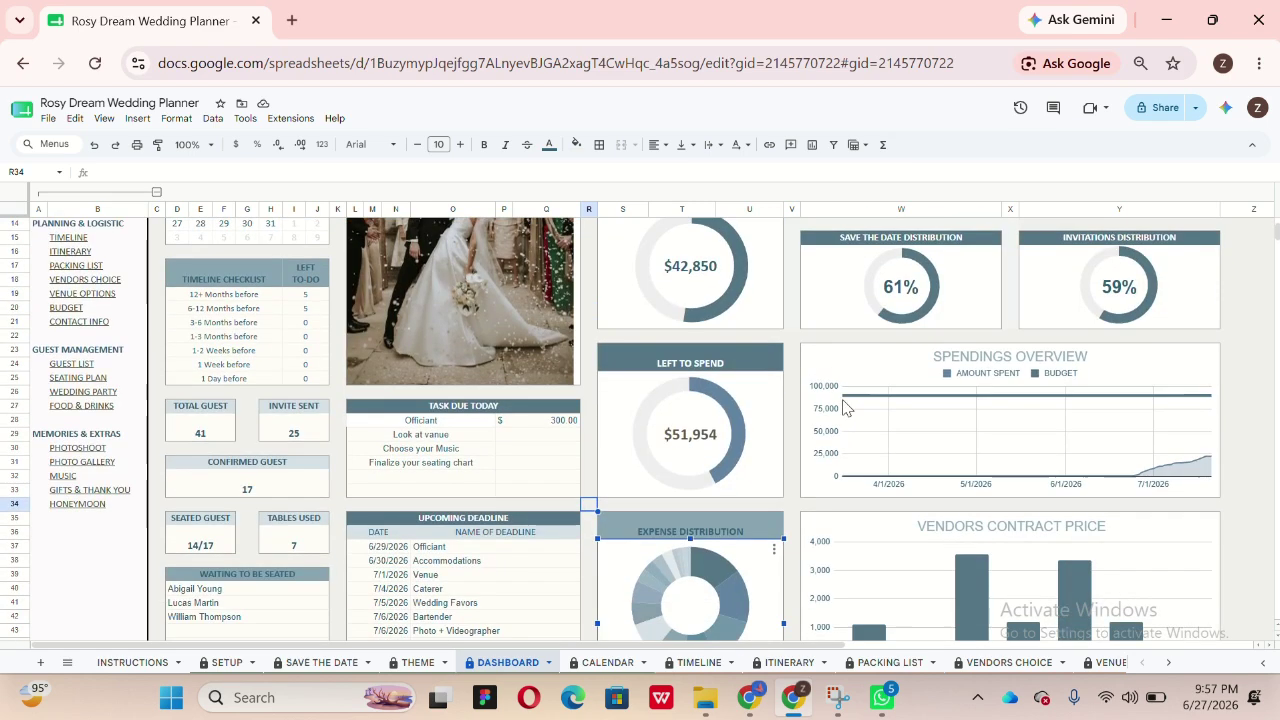
pyautogui.scroll(-2, 966, 437)
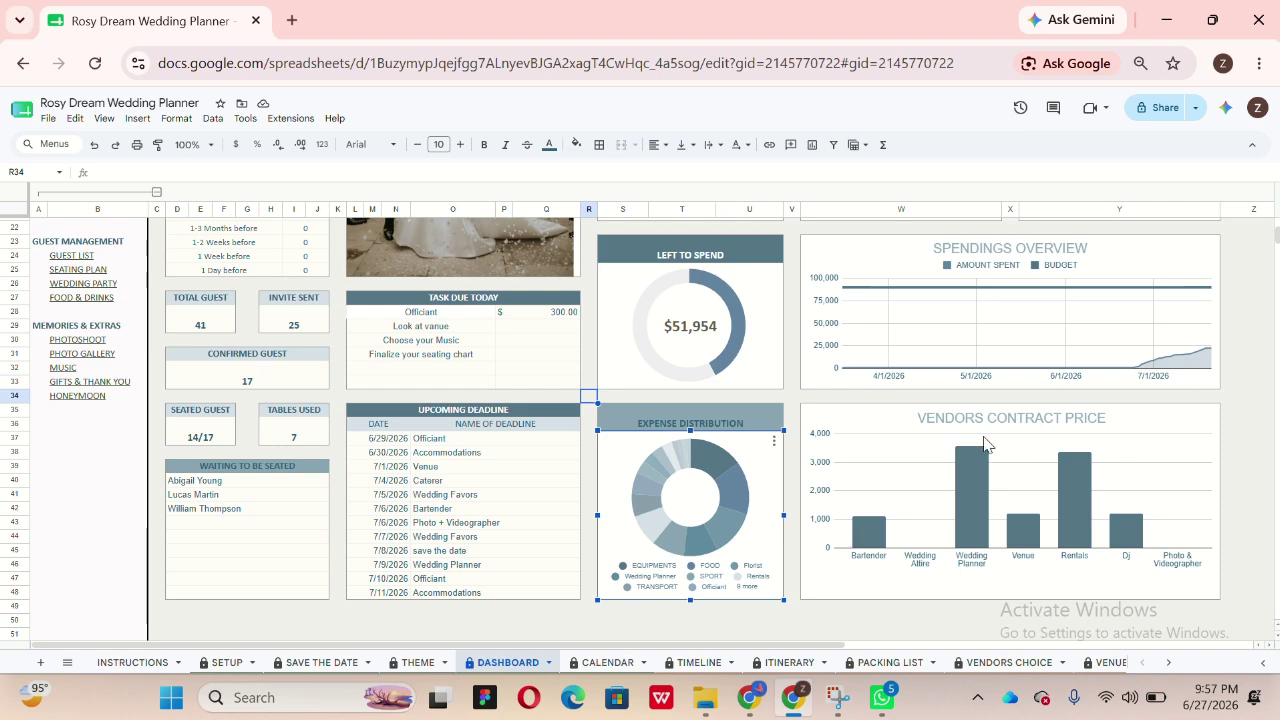
# Step: Review the guest tags, RSVP, save-the-date and invitations distribution charts and the couple's name banner
pyautogui.scroll(5, 984, 444)
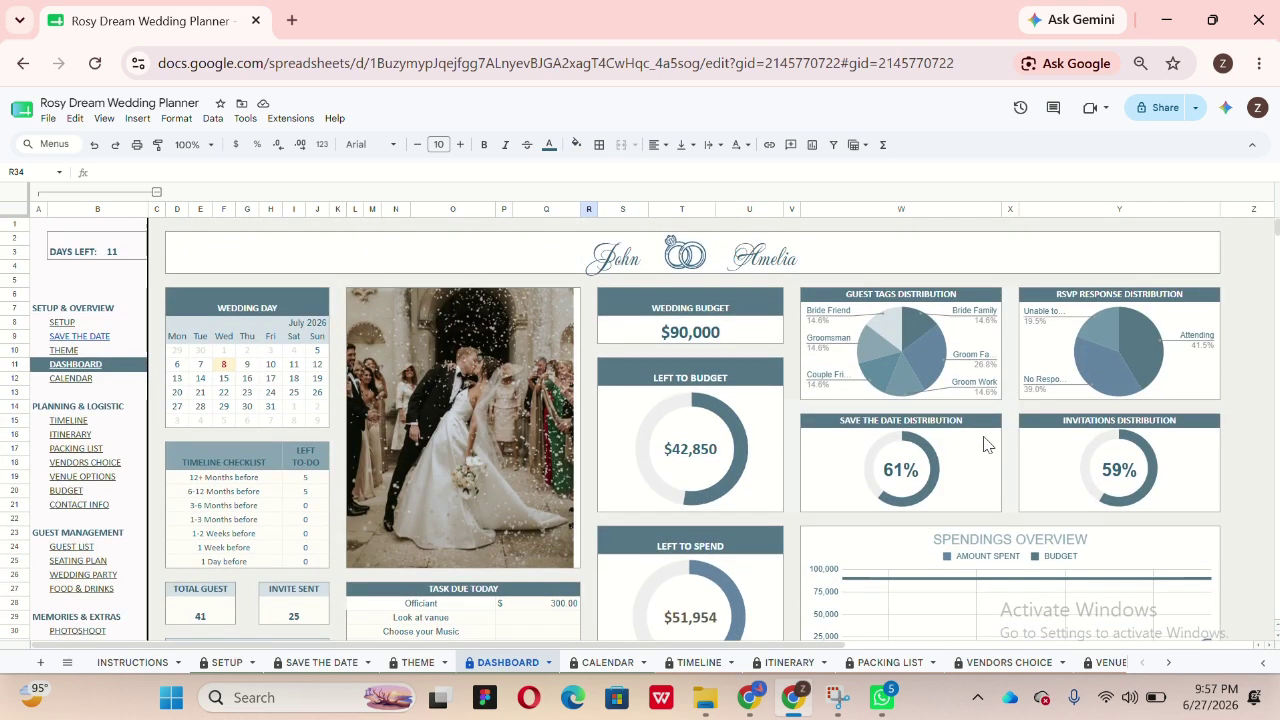
pyautogui.moveTo(791, 280); pyautogui.dragTo(1096, 490)
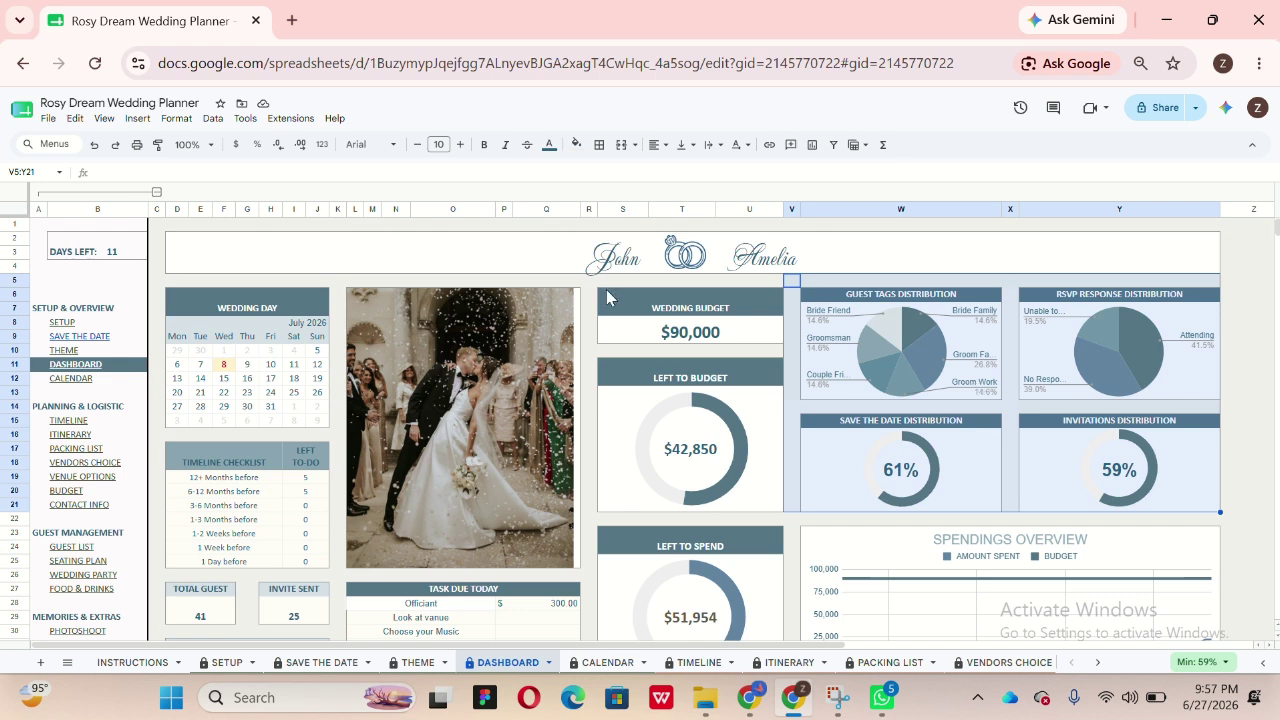
pyautogui.click(574, 295)
pyautogui.click(418, 263)
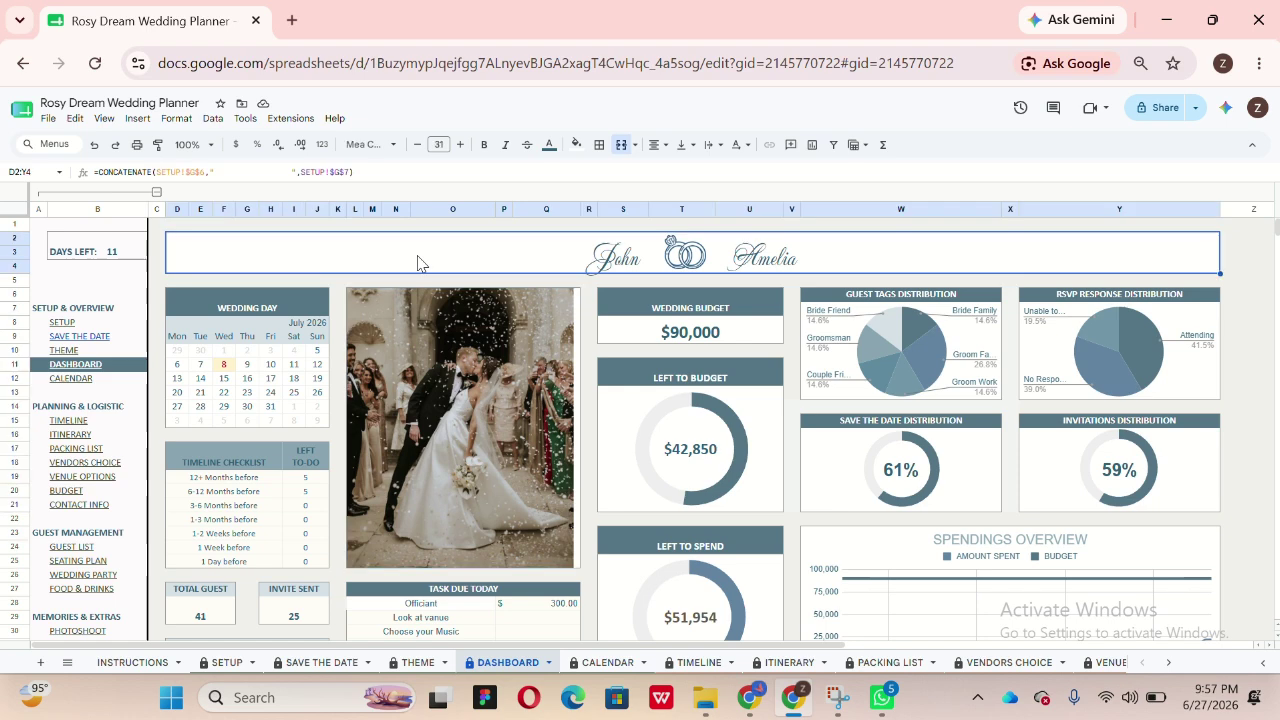